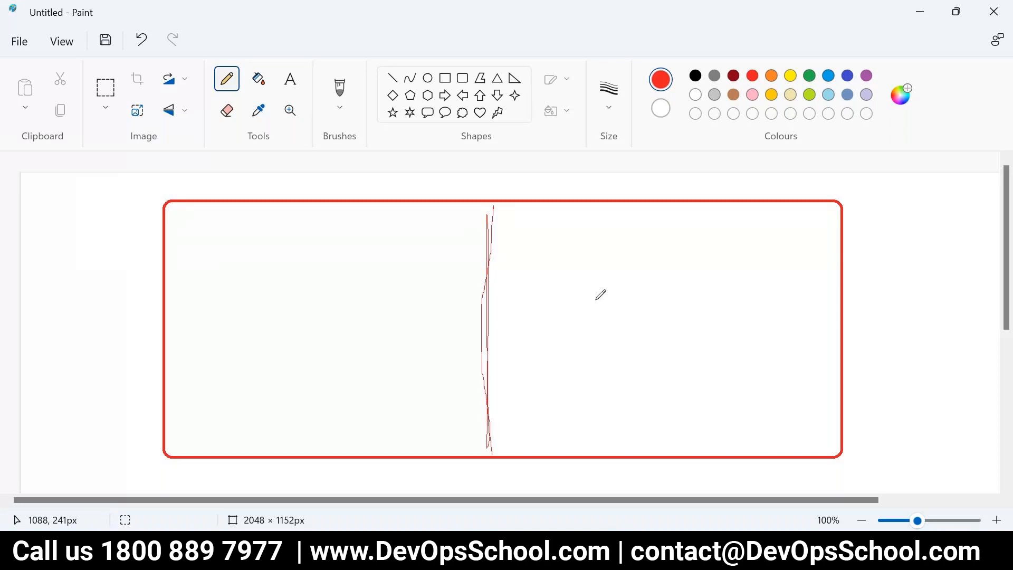
- Pencil a row of seven small blue freehand shapes across both halves of the red rounded rectangle
click(828, 75)
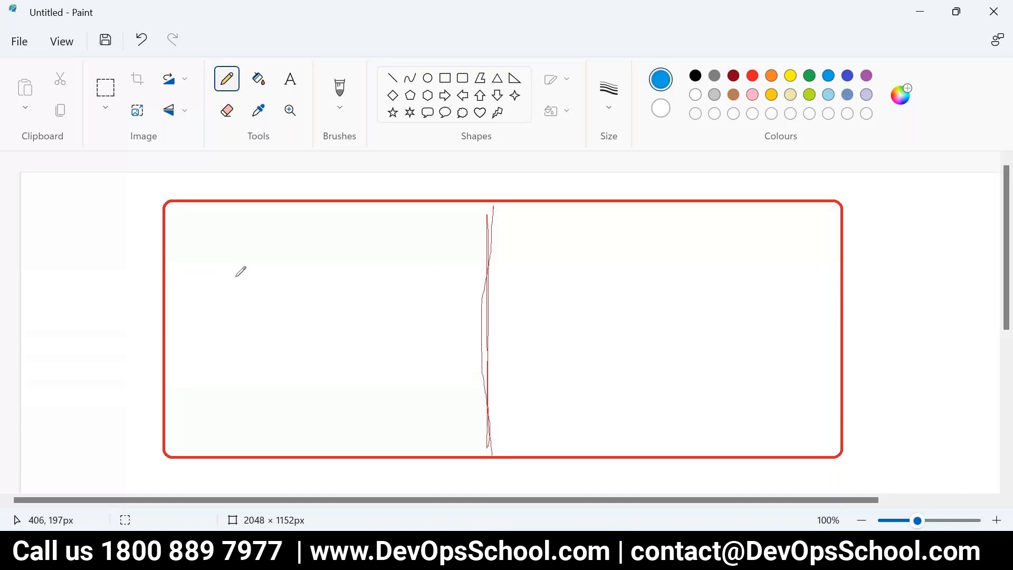
mouse_move(233, 261)
mouse_down()
mouse_move(257, 249)
mouse_move(233, 247)
mouse_move(300, 254)
mouse_move(284, 252)
mouse_up()
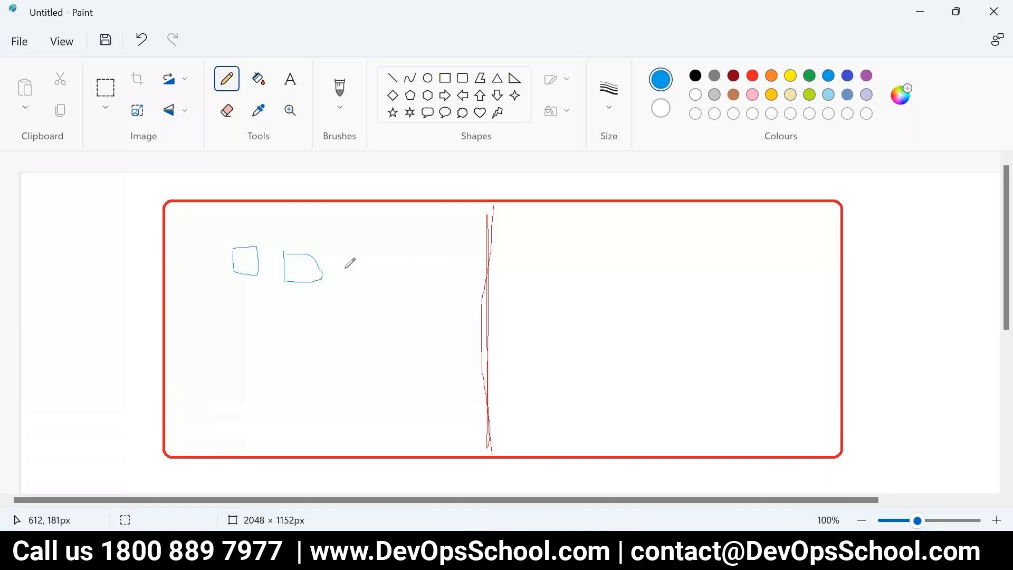
mouse_move(355, 252)
mouse_down()
mouse_move(429, 317)
mouse_move(430, 272)
mouse_up()
mouse_move(504, 283)
mouse_down()
mouse_move(502, 302)
mouse_move(518, 285)
mouse_up()
mouse_move(601, 277)
mouse_down()
mouse_move(614, 304)
mouse_move(597, 274)
mouse_up()
mouse_move(676, 293)
mouse_down()
mouse_move(676, 283)
mouse_move(699, 286)
mouse_up()
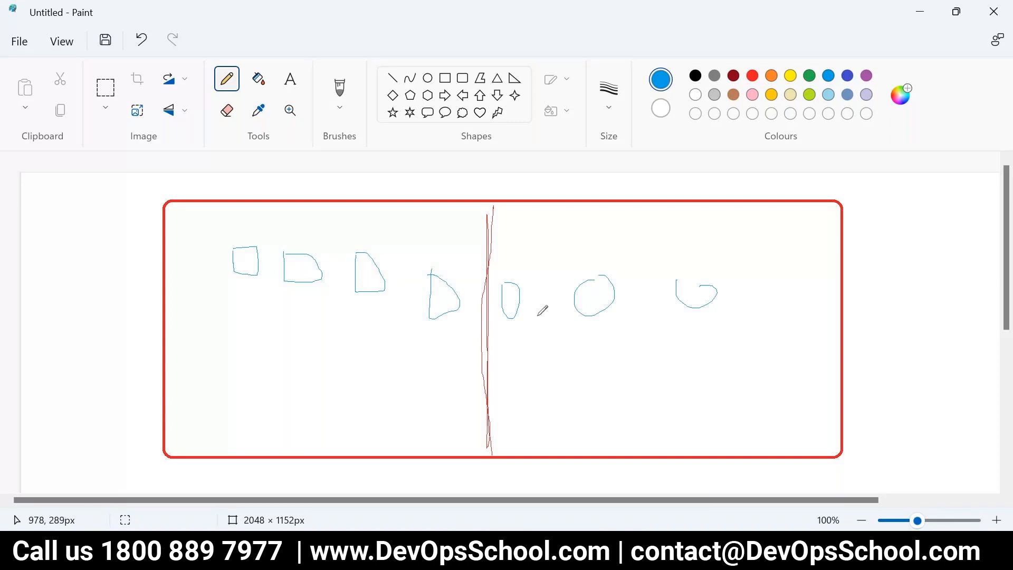
- Connect the neighbouring blue shapes with pencil lines within each half of the red frame
drag(233, 248, 305, 261)
drag(368, 280, 320, 274)
drag(444, 296, 423, 294)
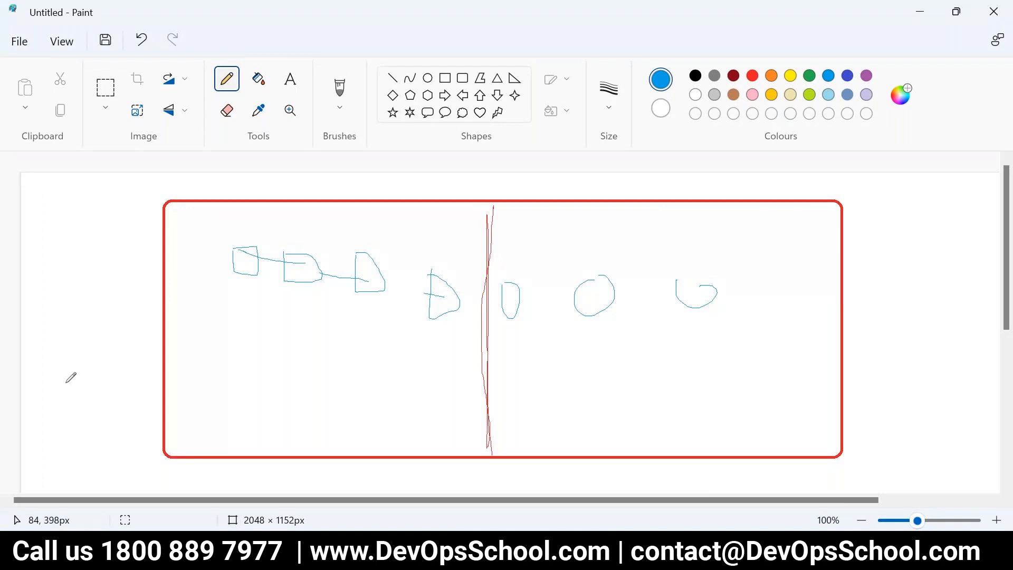
drag(380, 263, 421, 292)
drag(516, 306, 693, 294)
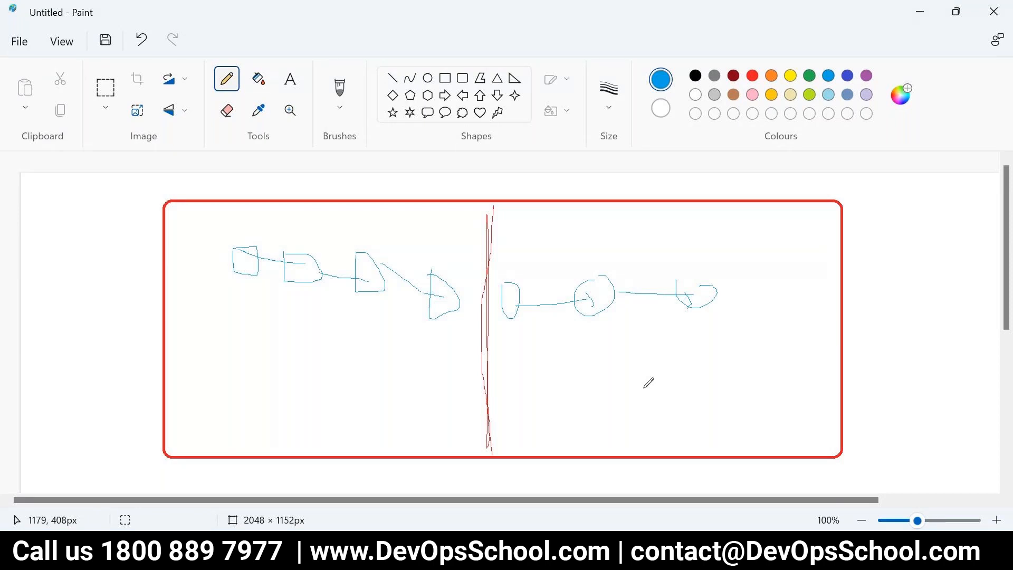
- Undo all the blue freehand shapes and their connecting lines, keeping the red frame and divider
key(ctrl+z)
key(ctrl+z)
key(ctrl+z)
key(ctrl+z)
key(ctrl+z)
key(ctrl+z)
key(ctrl+z)
key(ctrl+z)
key(ctrl+z)
key(ctrl+z)
key(ctrl+z)
key(ctrl+z)
key(ctrl+z)
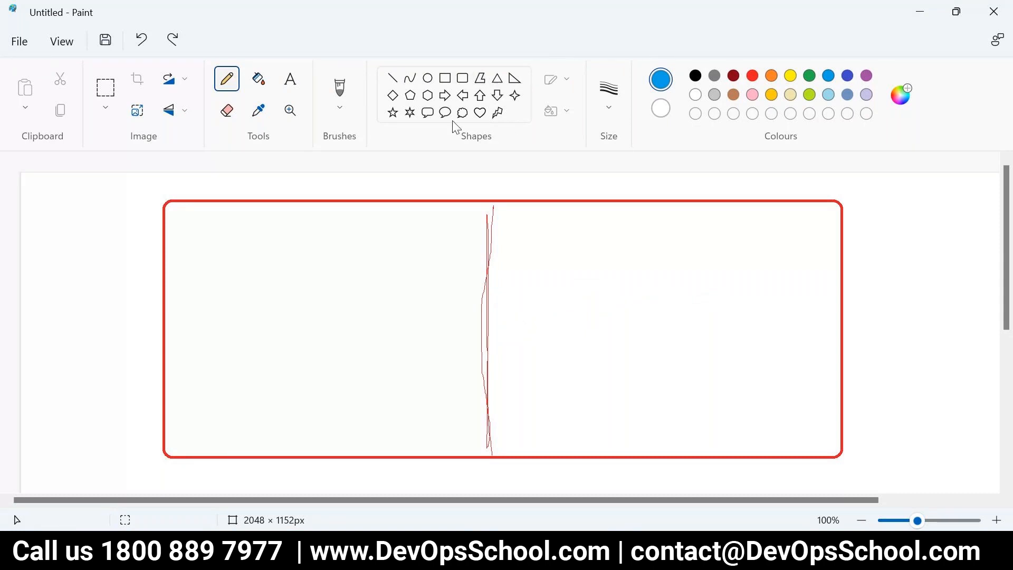
- Draw four wide blue rectangles stacked vertically across the red divider, the third about 404 × 81 px and the lowest about 446 × 103 px
click(446, 79)
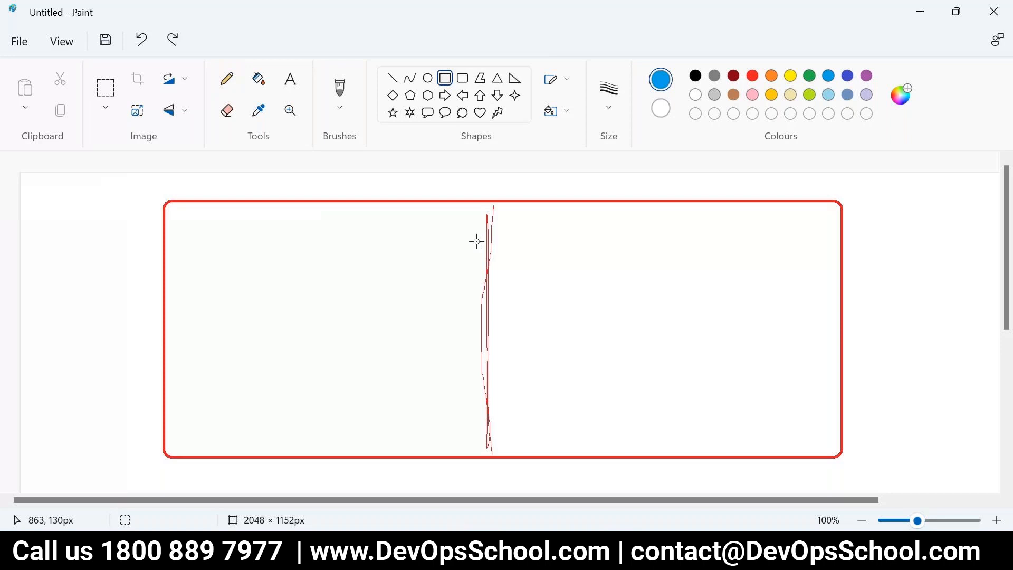
drag(406, 224, 632, 267)
drag(414, 279, 624, 321)
mouse_move(412, 340)
mouse_down()
mouse_move(523, 375)
mouse_move(625, 381)
mouse_up()
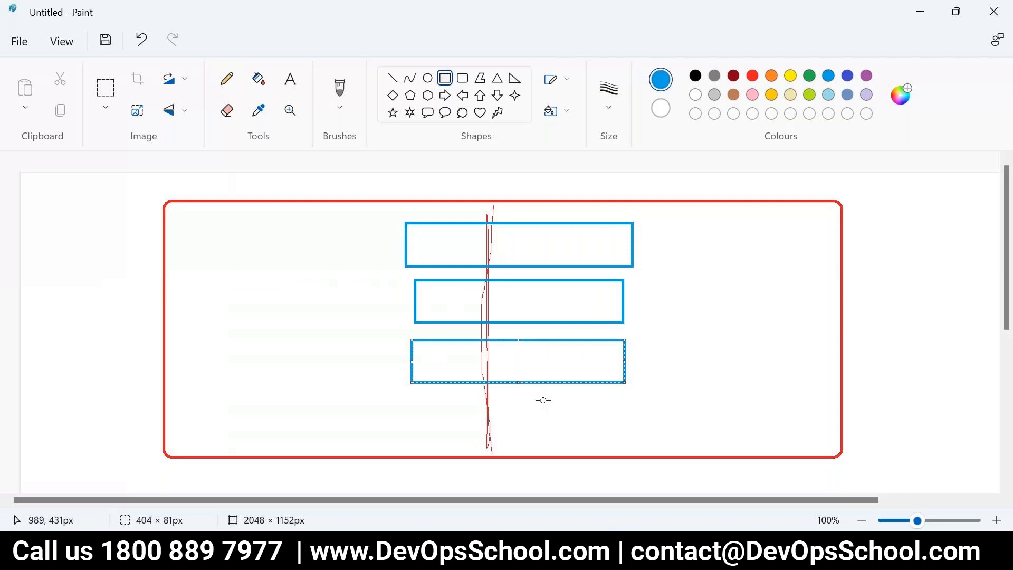
drag(408, 395, 640, 449)
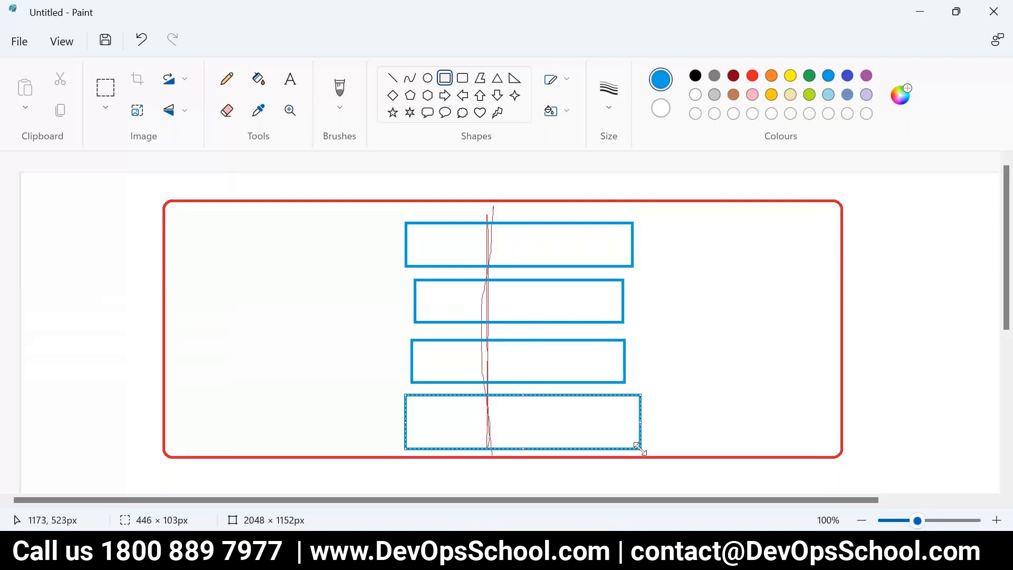
- Draw two small green rounded rectangles inside each of the four blue rectangles, one on either side of the divider
click(462, 79)
click(790, 75)
click(809, 75)
drag(437, 230, 459, 256)
drag(514, 237, 542, 258)
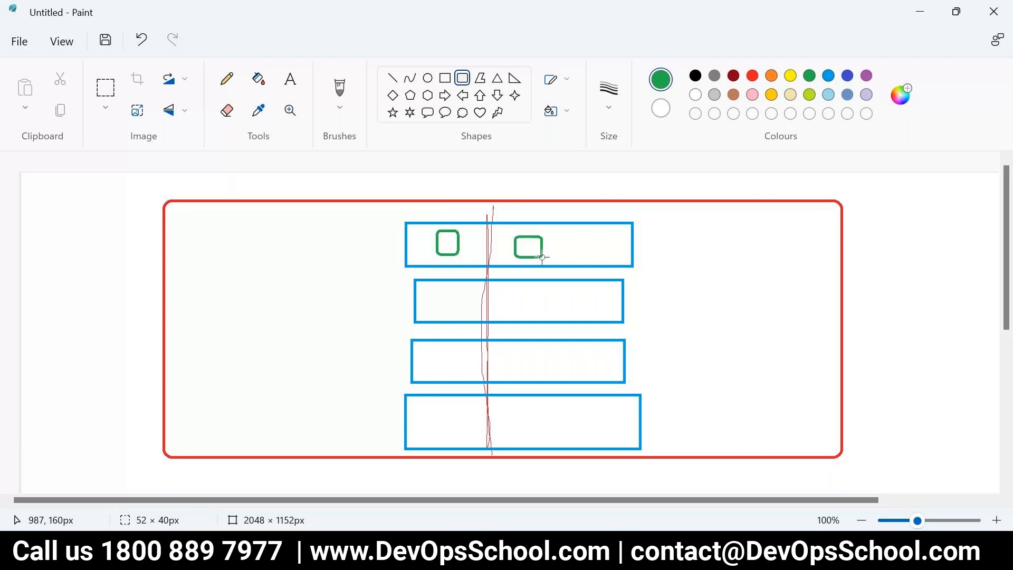
drag(441, 298, 462, 316)
drag(520, 297, 553, 323)
mouse_move(446, 352)
mouse_down()
mouse_move(459, 366)
mouse_move(530, 374)
mouse_up()
mouse_move(449, 410)
mouse_down()
mouse_move(471, 428)
mouse_move(525, 430)
mouse_up()
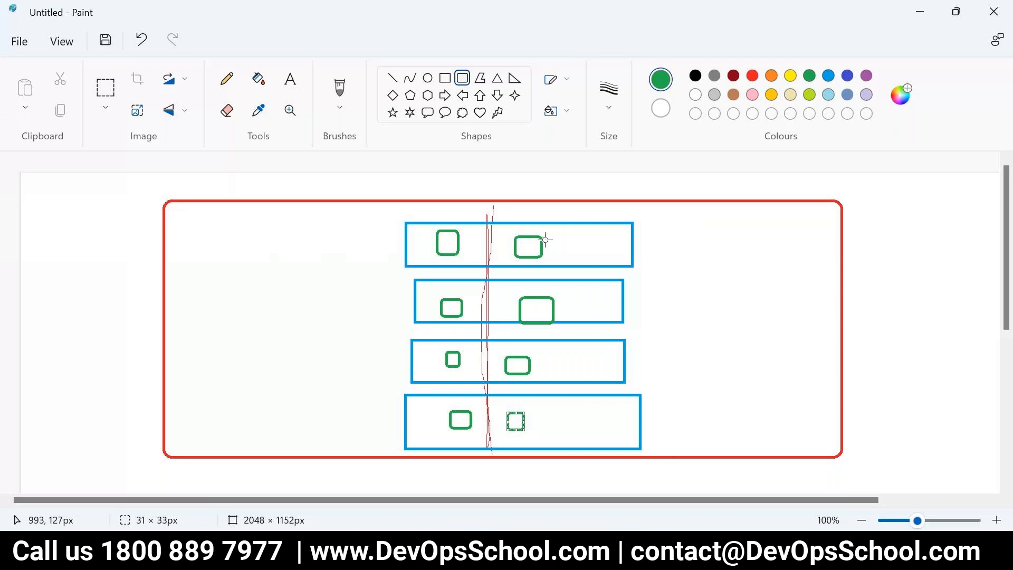
- Pencil a third green box in the uppermost blue rectangle, link its boxes with lines, bracket the rectangle's left end, and undo extra strokes
click(227, 79)
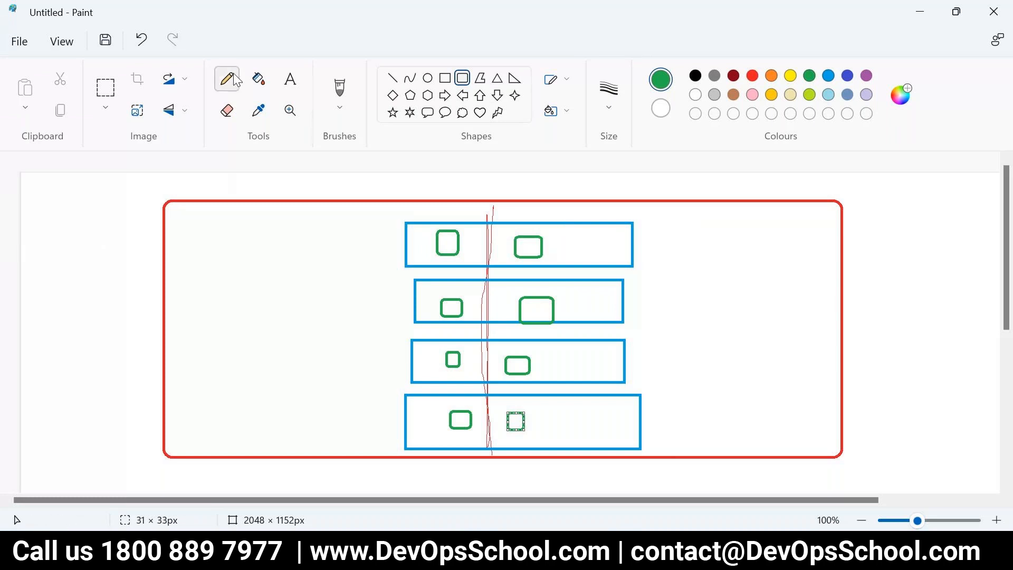
mouse_move(455, 241)
mouse_down()
mouse_move(606, 250)
mouse_move(578, 238)
mouse_move(529, 246)
mouse_up()
drag(452, 243, 453, 297)
mouse_move(465, 262)
mouse_down()
mouse_move(444, 276)
mouse_move(468, 290)
mouse_move(406, 246)
mouse_move(451, 219)
mouse_up()
key(ctrl+z)
key(ctrl+z)
key(ctrl+z)
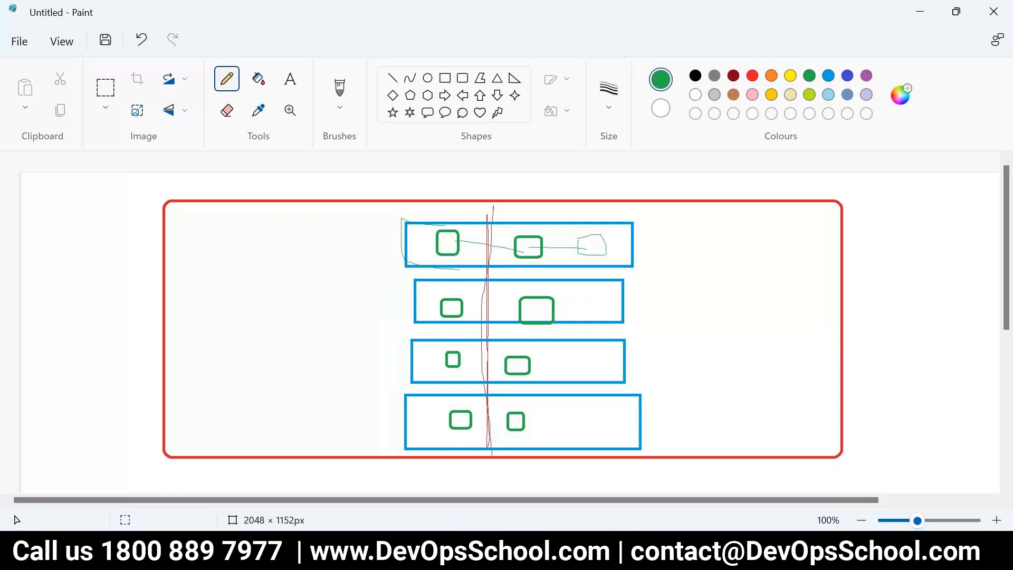
- Switch to the AWS console in the browser and open the EC2 form for launching an instance
key(alt+Tab)
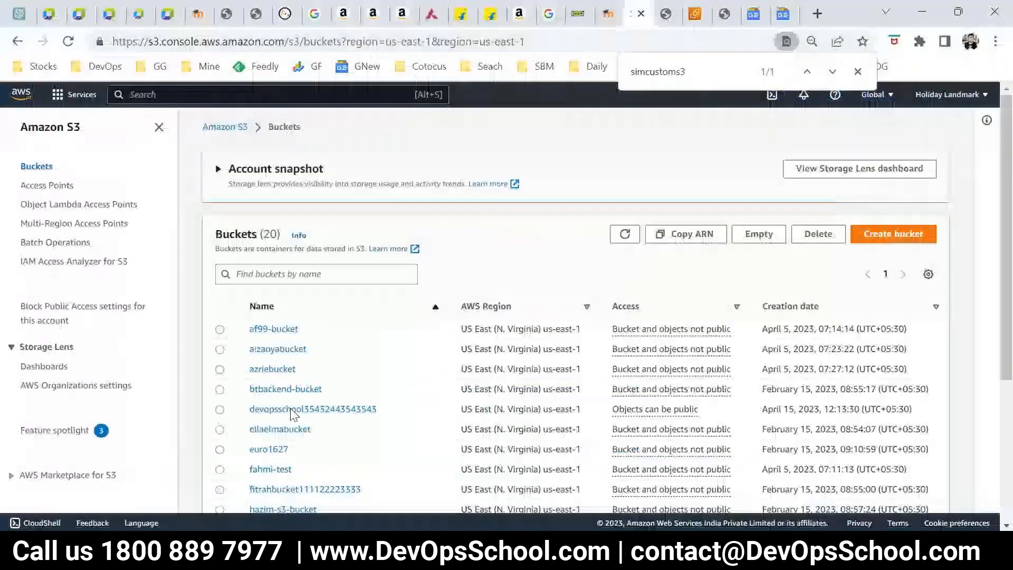
click(81, 95)
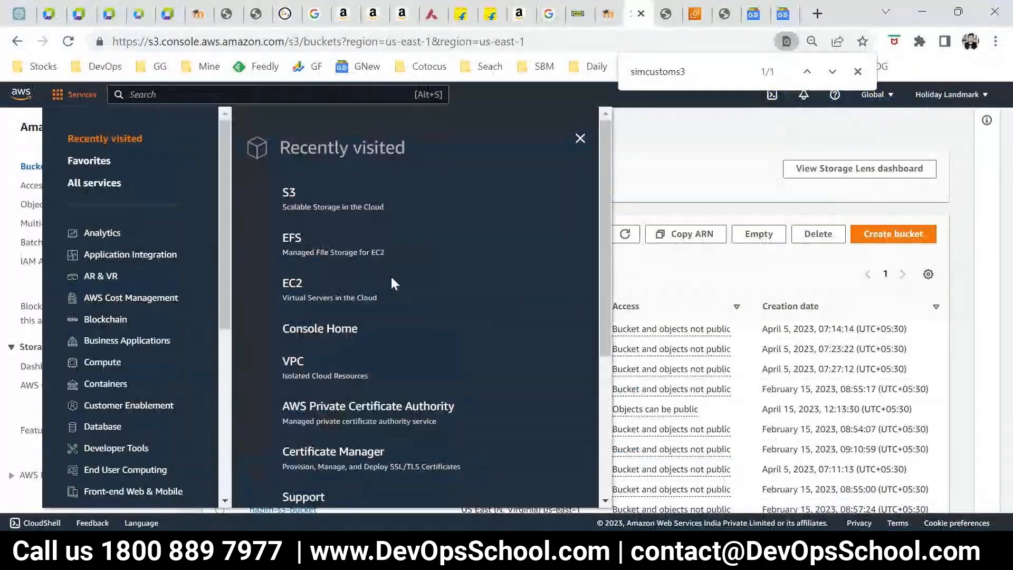
click(336, 292)
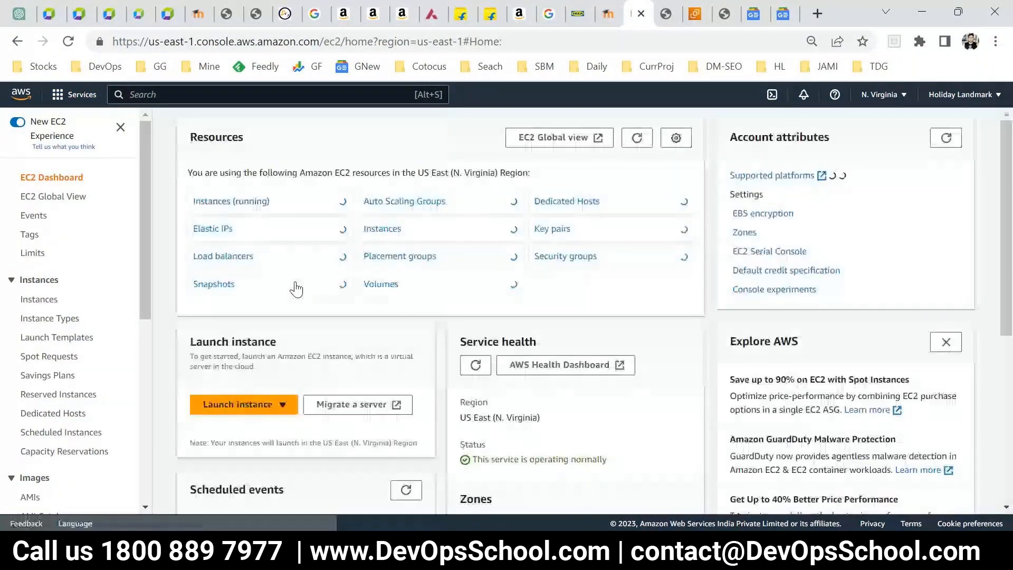
click(240, 405)
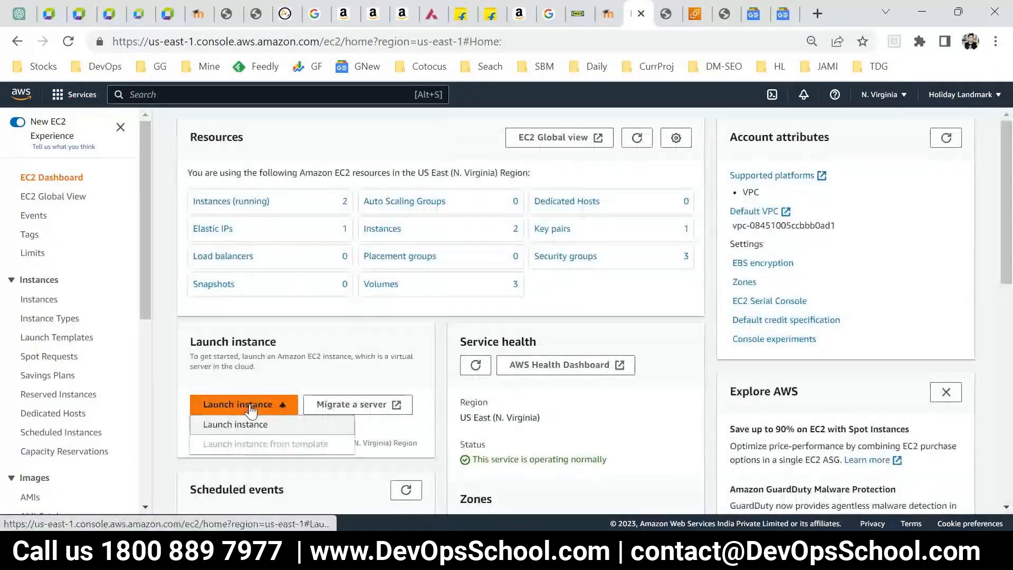
click(237, 425)
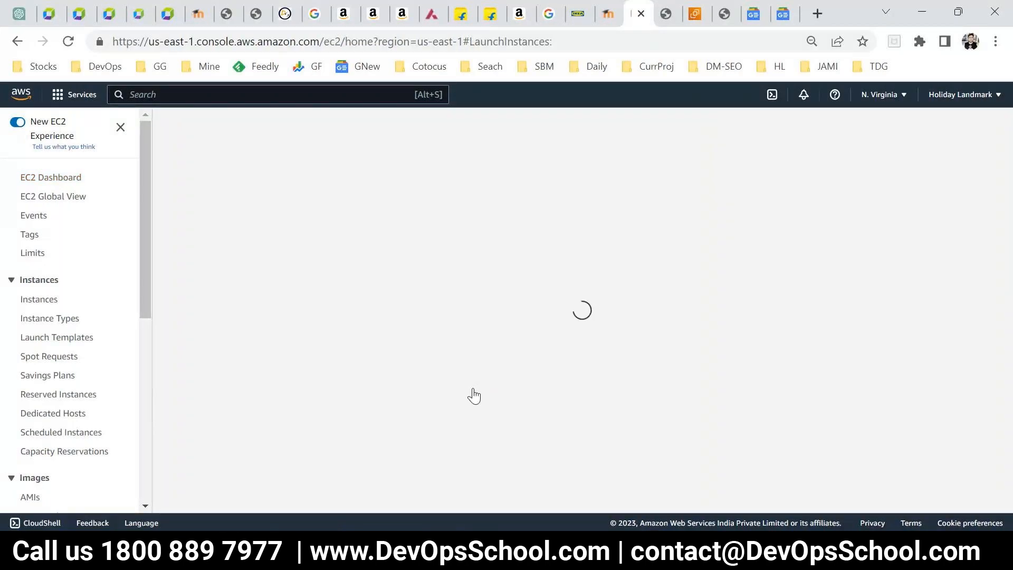
- Examine the network settings of the new instance, highlighting the default VPC entry
scroll(247, 342, down, 10)
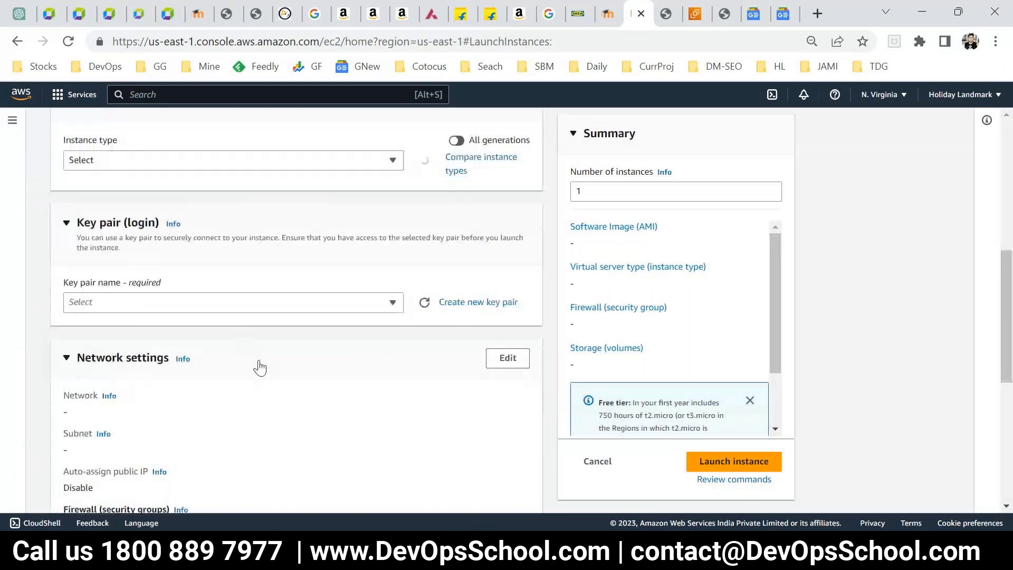
scroll(129, 282, up, 6)
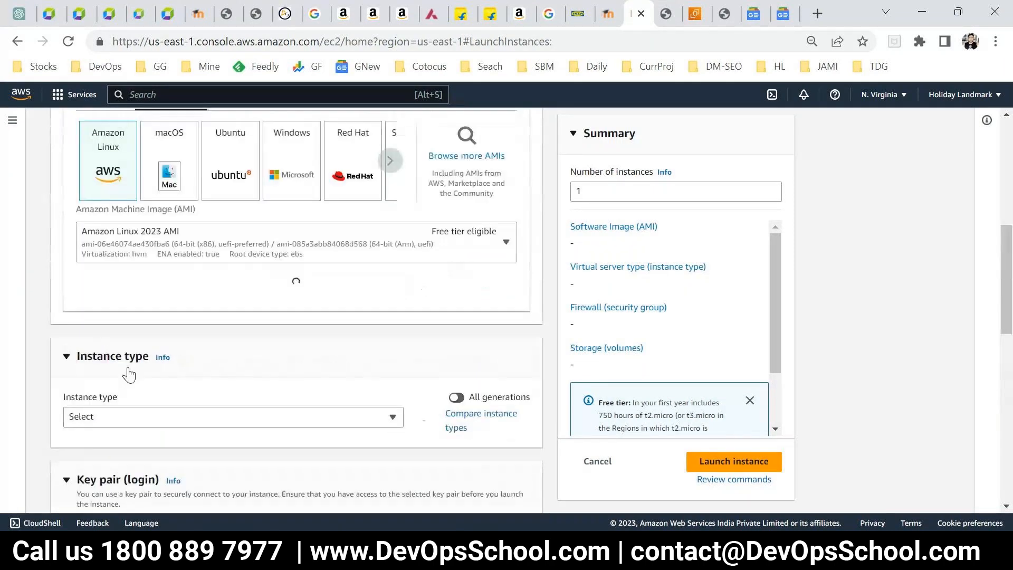
scroll(129, 374, down, 8)
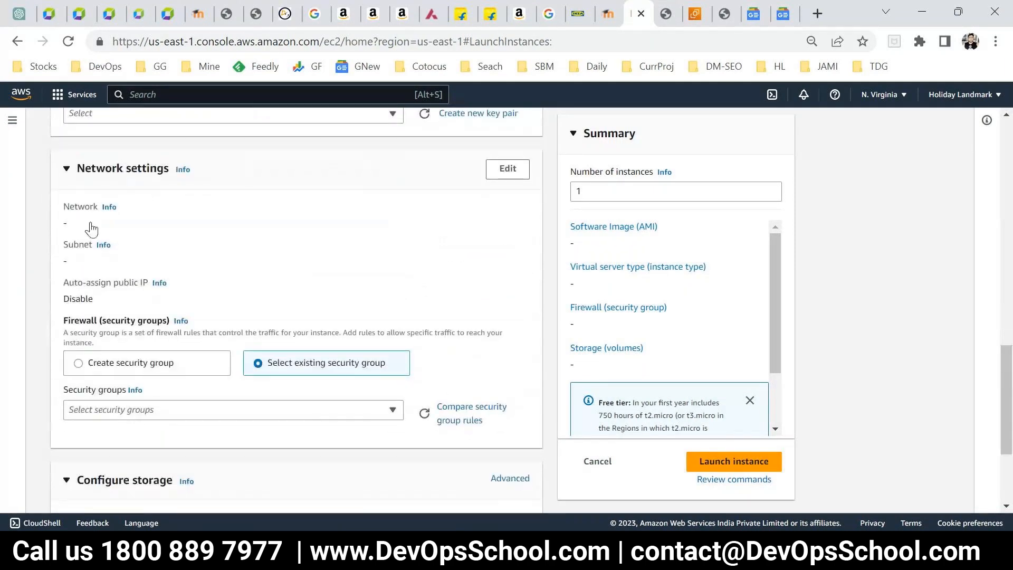
drag(58, 202, 178, 357)
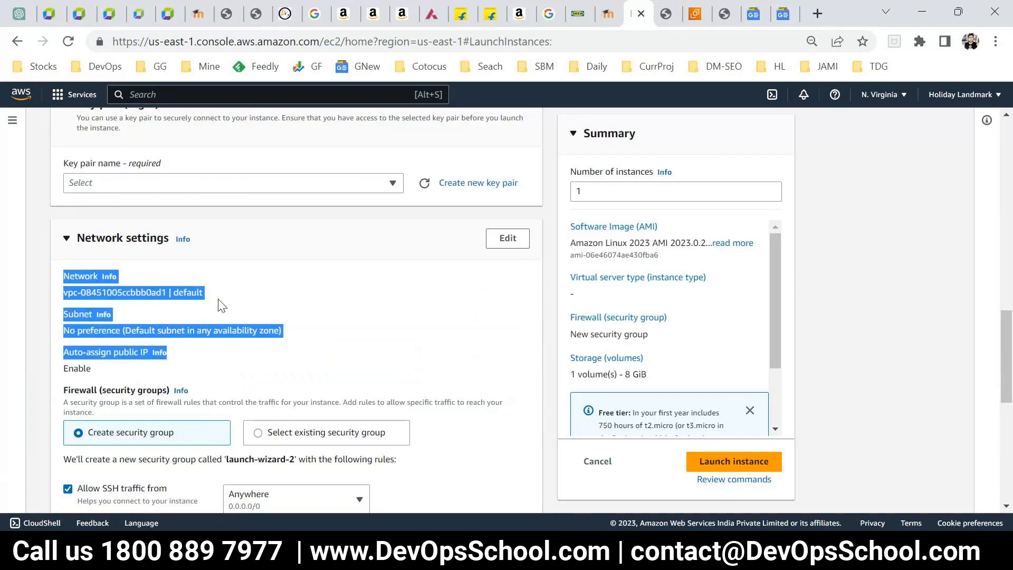
click(197, 316)
double_click(189, 292)
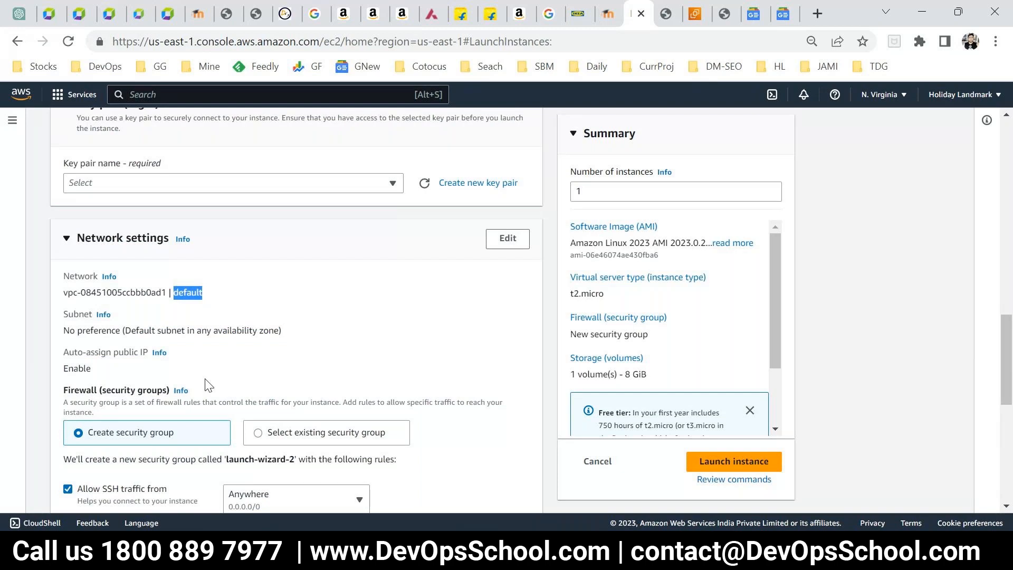
- Switch to the Paint diagram and handwrite green letter labels beside the three lower blue rectangles
key(alt+Tab)
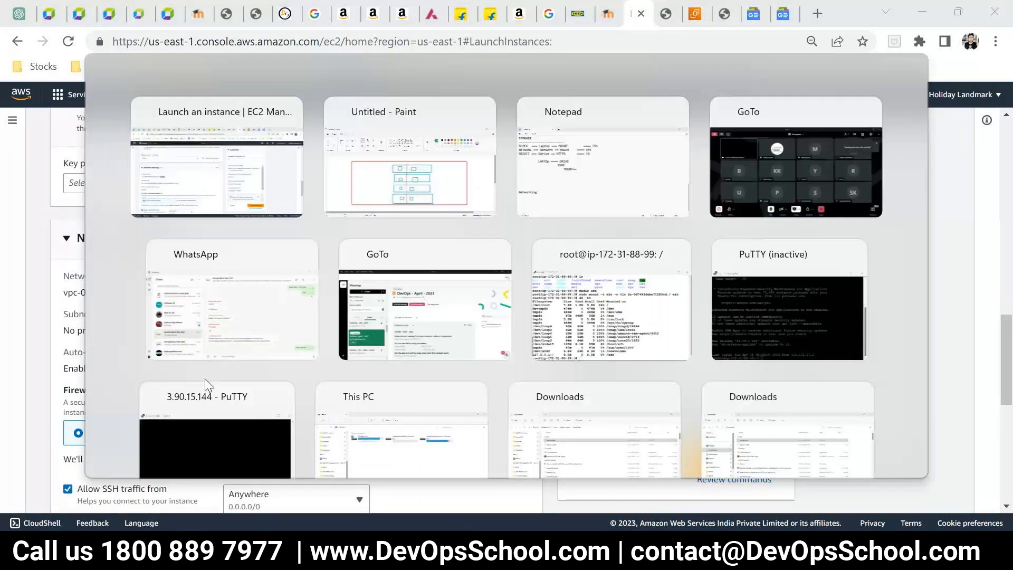
mouse_move(414, 298)
mouse_down()
mouse_move(379, 305)
mouse_move(379, 334)
mouse_up()
mouse_move(374, 297)
mouse_down()
mouse_move(395, 304)
mouse_move(373, 313)
mouse_up()
drag(394, 346, 393, 372)
drag(389, 353, 393, 362)
mouse_move(369, 419)
mouse_down()
mouse_move(371, 457)
mouse_move(369, 423)
mouse_up()
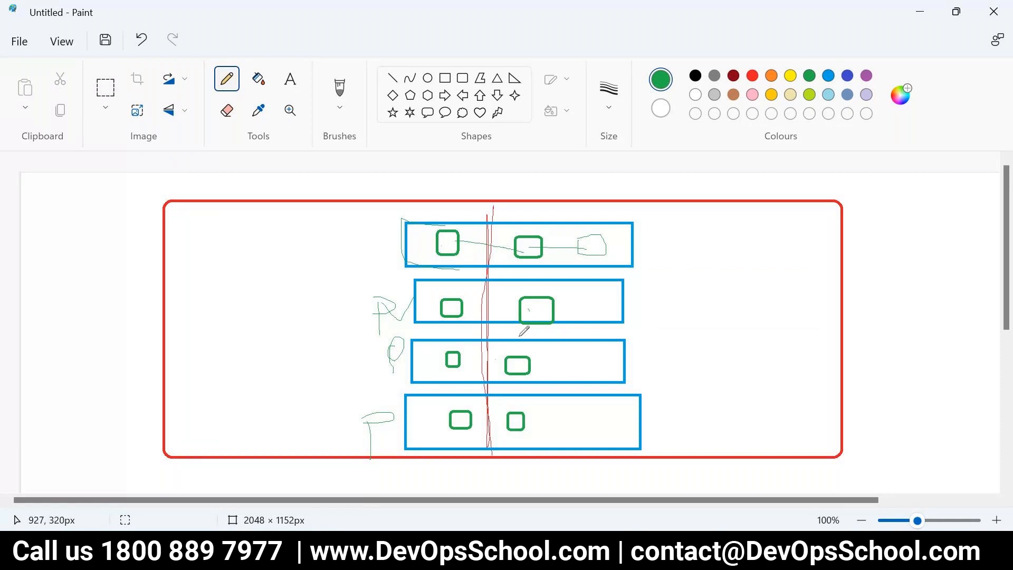
- Switch back to the AWS console and open the VPC service from the Networking & Content Delivery category
key(alt+Tab)
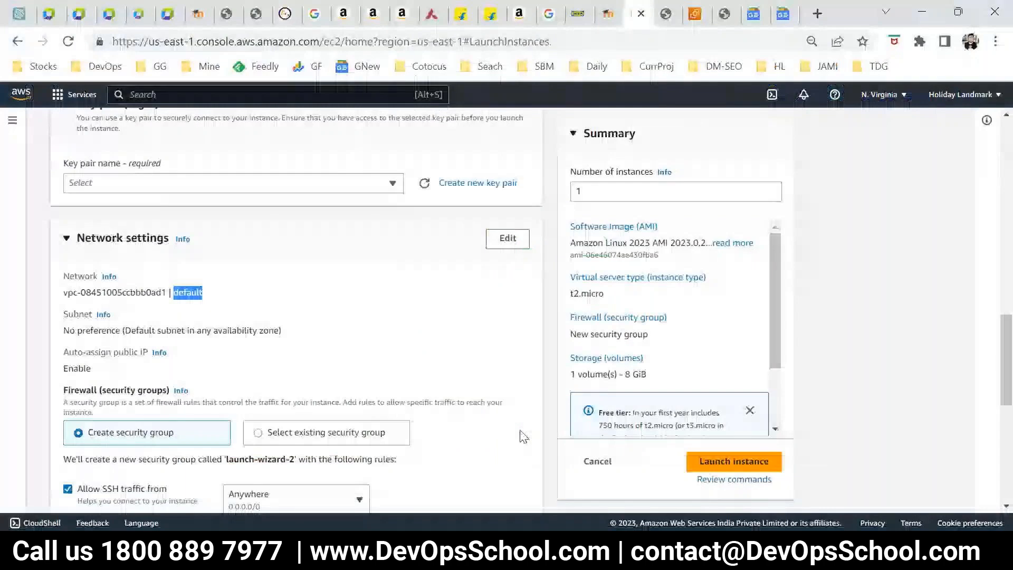
scroll(160, 216, up, 6)
scroll(159, 216, up, 5)
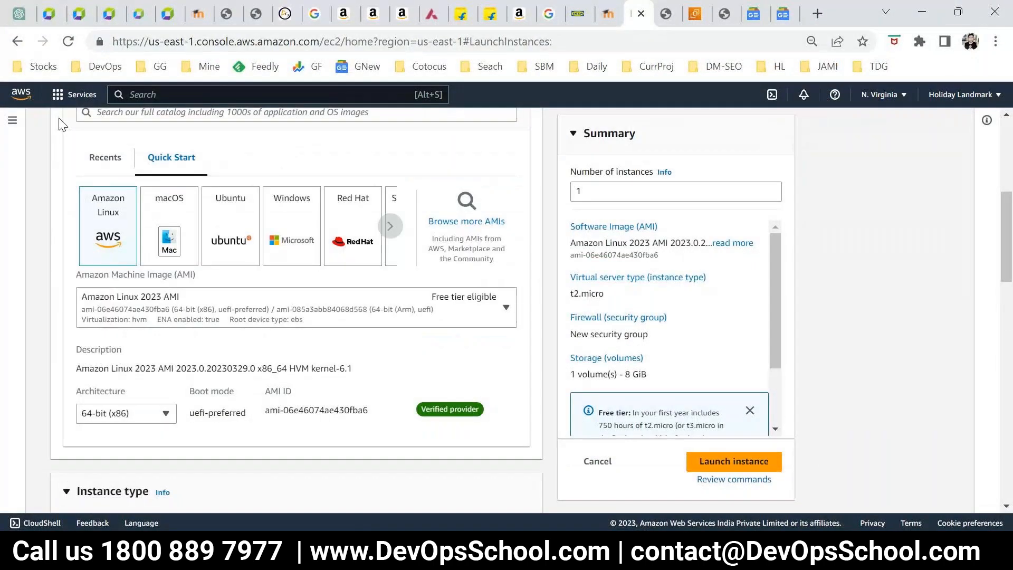
click(74, 94)
scroll(132, 343, down, 5)
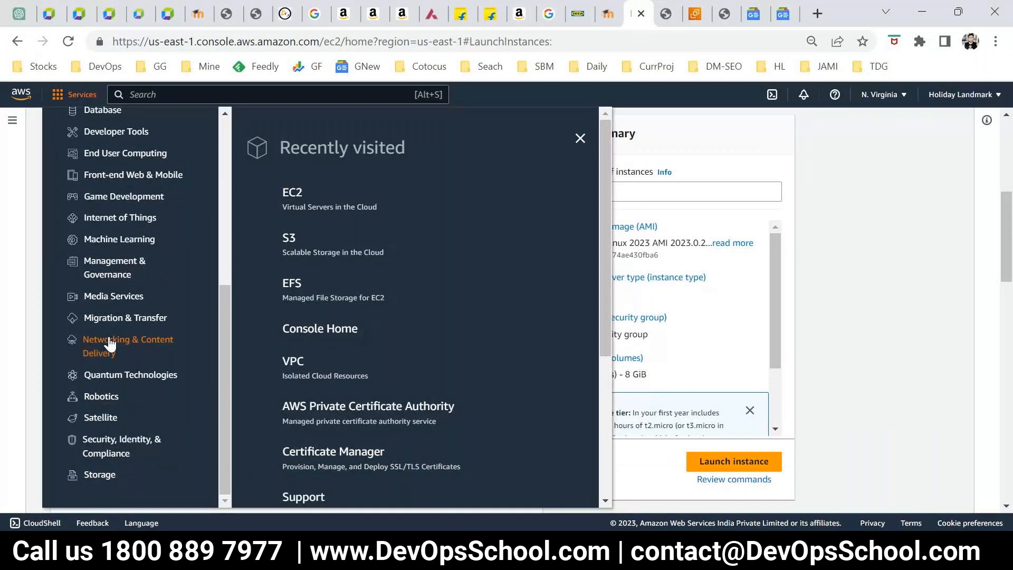
click(109, 344)
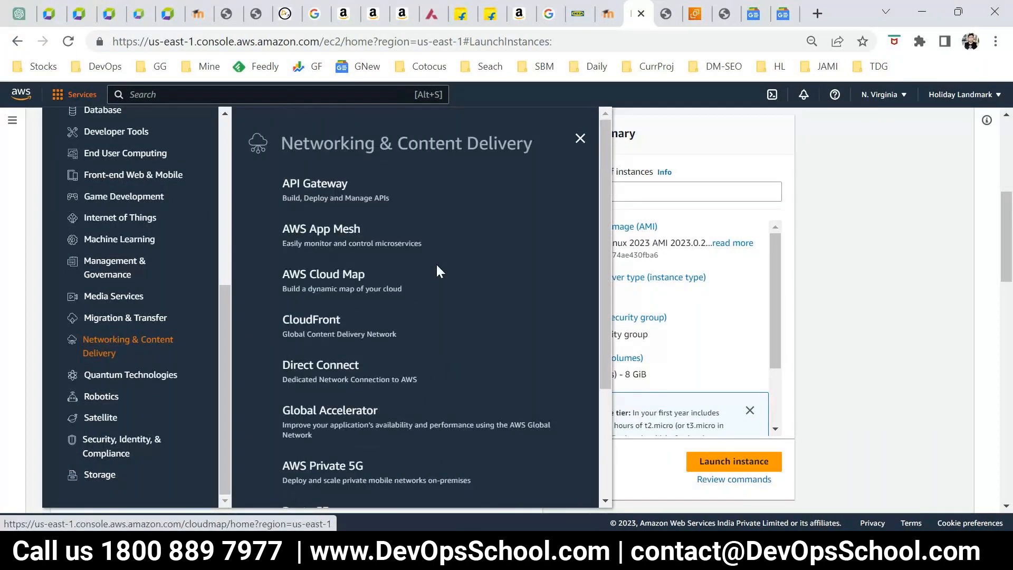
scroll(436, 263, down, 3)
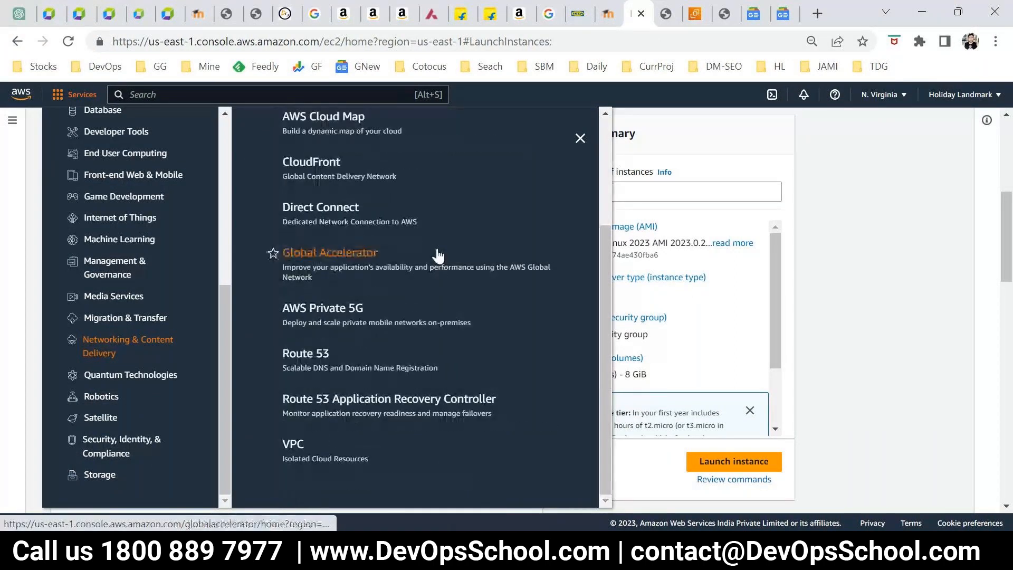
click(290, 446)
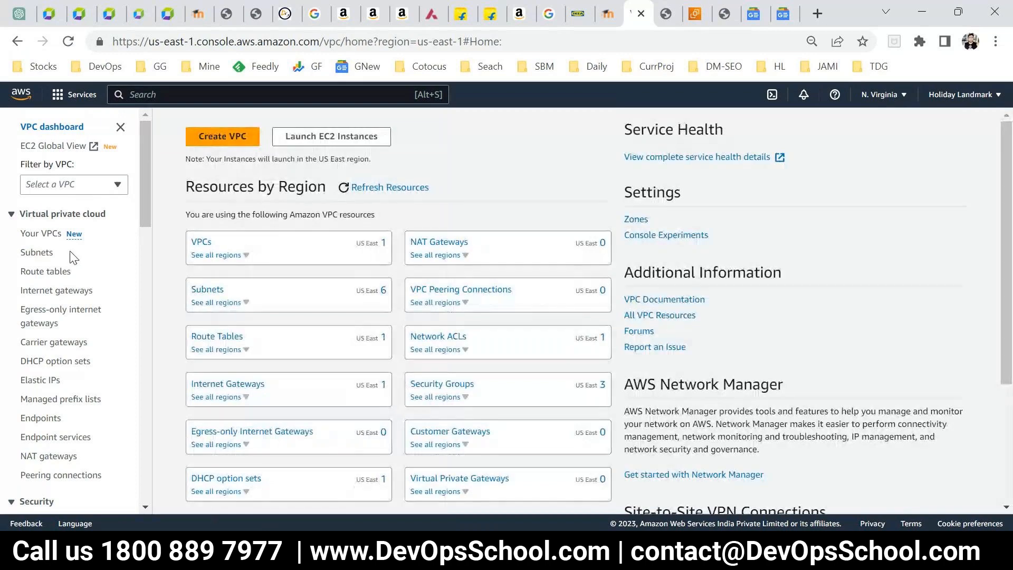
- Look through the VPC feature categories, from virtual private cloud and security to transit gateways and traffic mirroring
scroll(74, 257, down, 10)
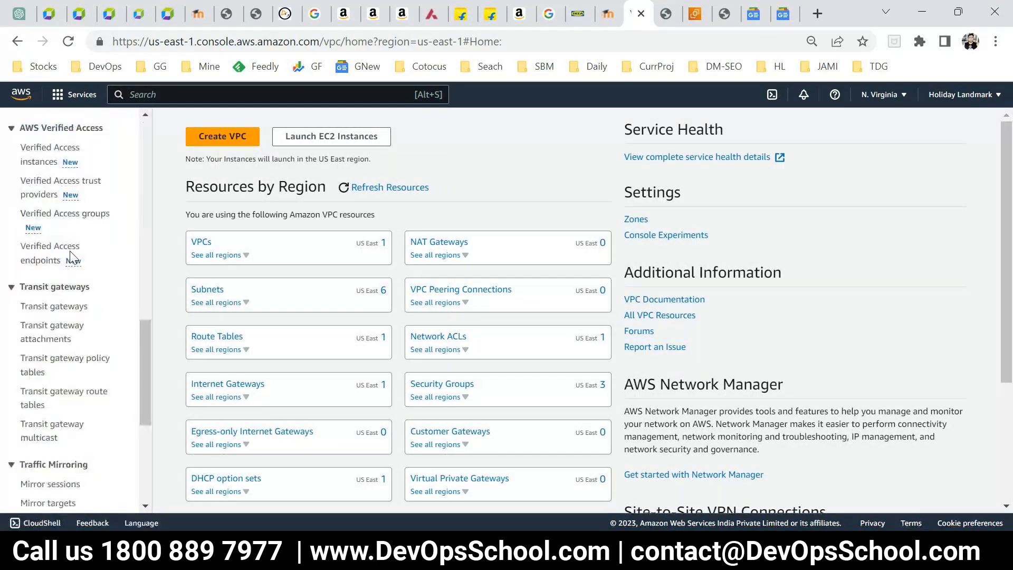
scroll(70, 252, down, 5)
scroll(73, 257, up, 5)
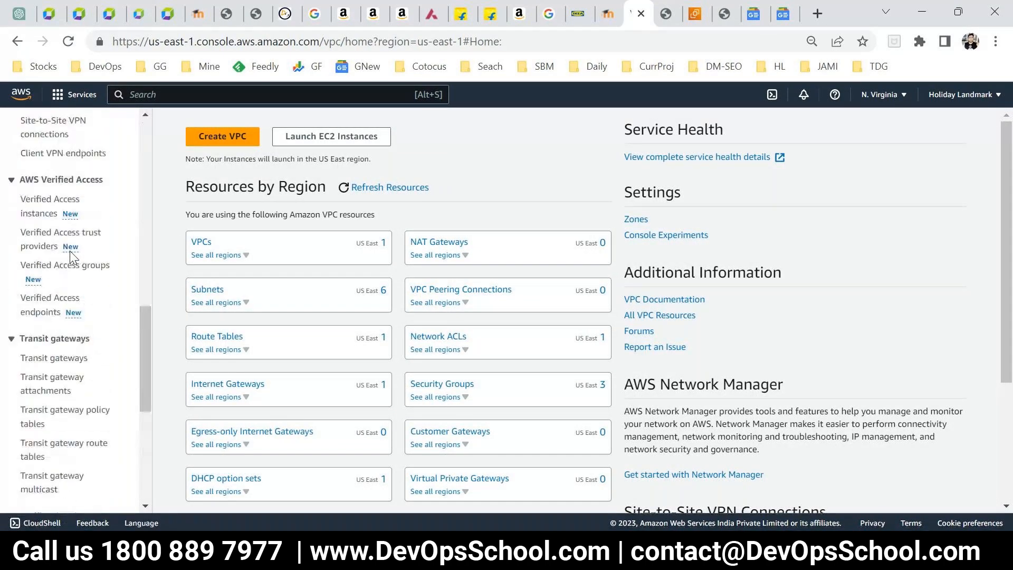
scroll(73, 256, up, 5)
scroll(73, 257, up, 5)
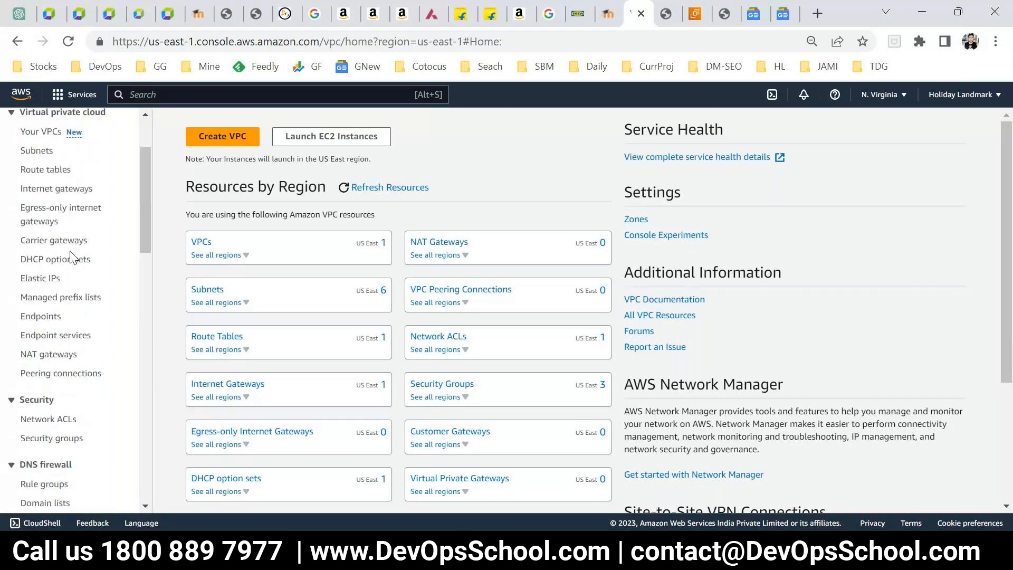
scroll(73, 257, up, 3)
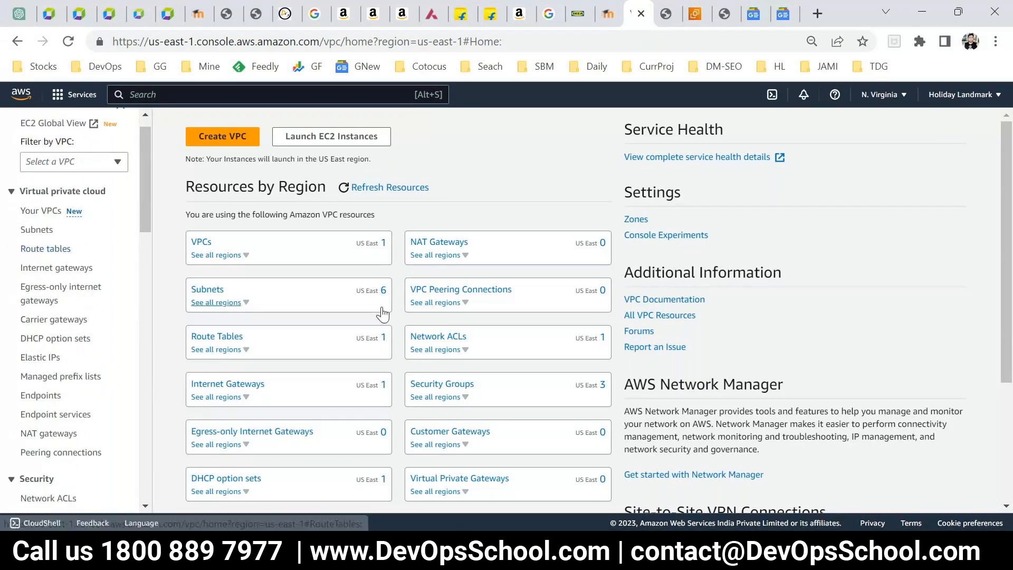
- Switch to the Paint diagram and circle the left half of the topmost blue rectangle with a freehand green line
key(alt+Tab)
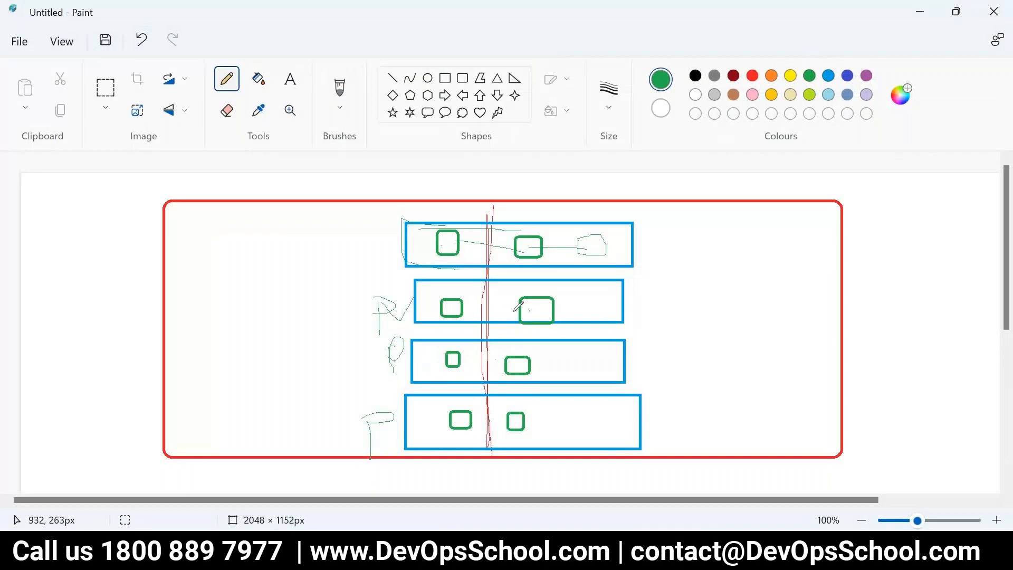
mouse_move(519, 238)
mouse_down()
mouse_move(478, 221)
mouse_move(491, 253)
mouse_up()
- Open a new blank Paint window and draw one wide black rectangle across the middle of the canvas
key(super+r)
key(Return)
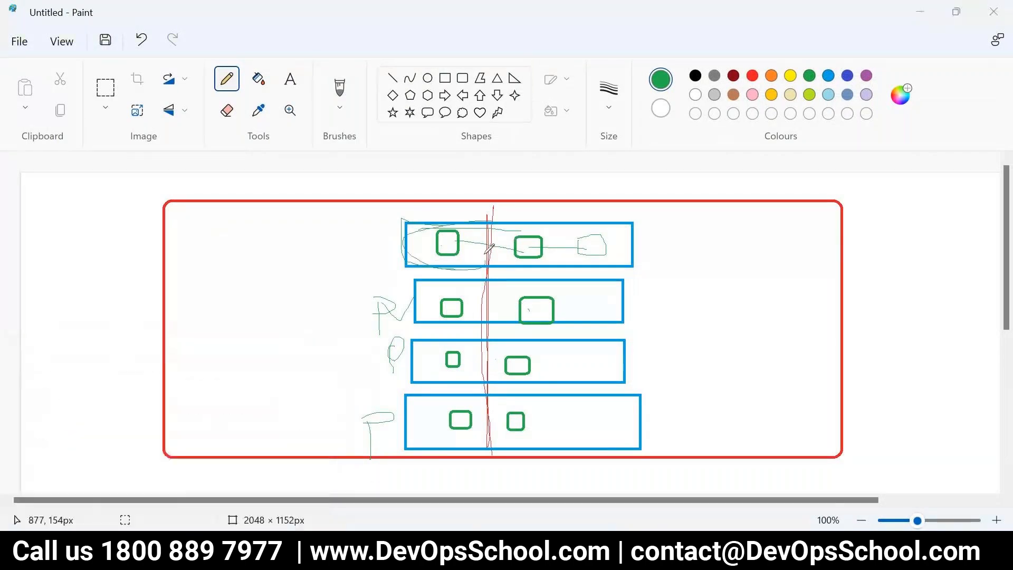
click(445, 80)
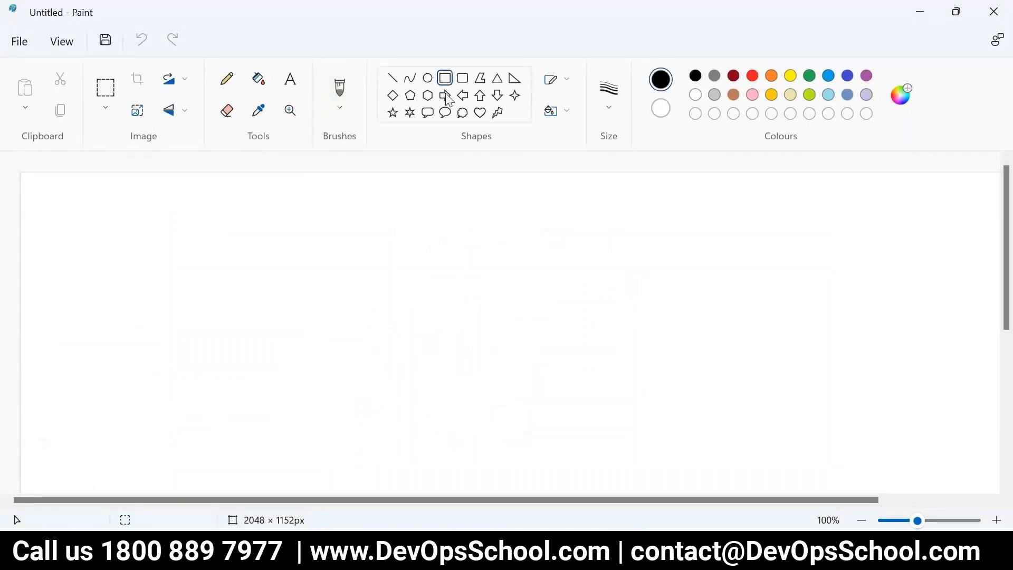
drag(249, 230, 693, 396)
click(116, 309)
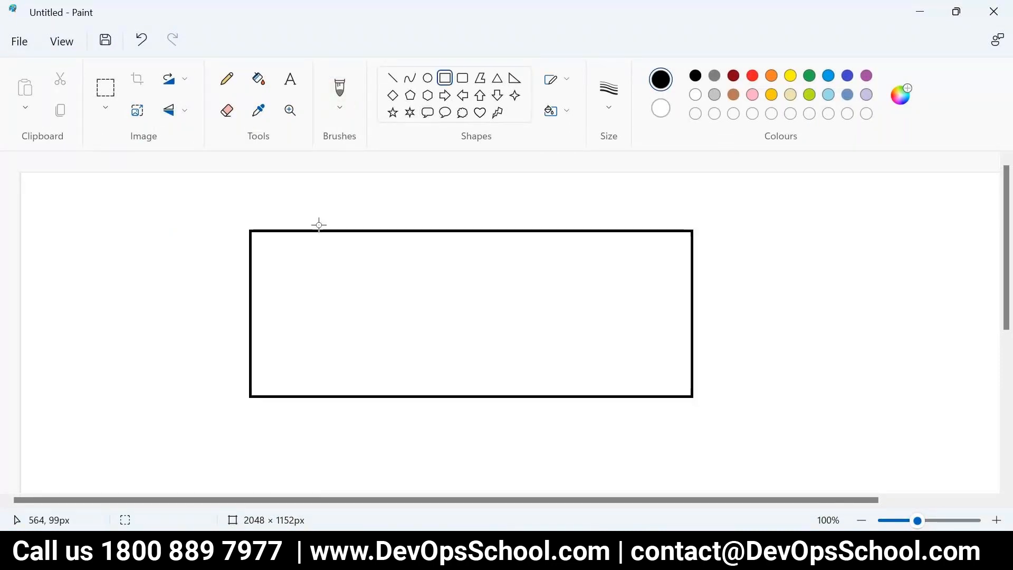
drag(269, 241, 347, 363)
key(ctrl+z)
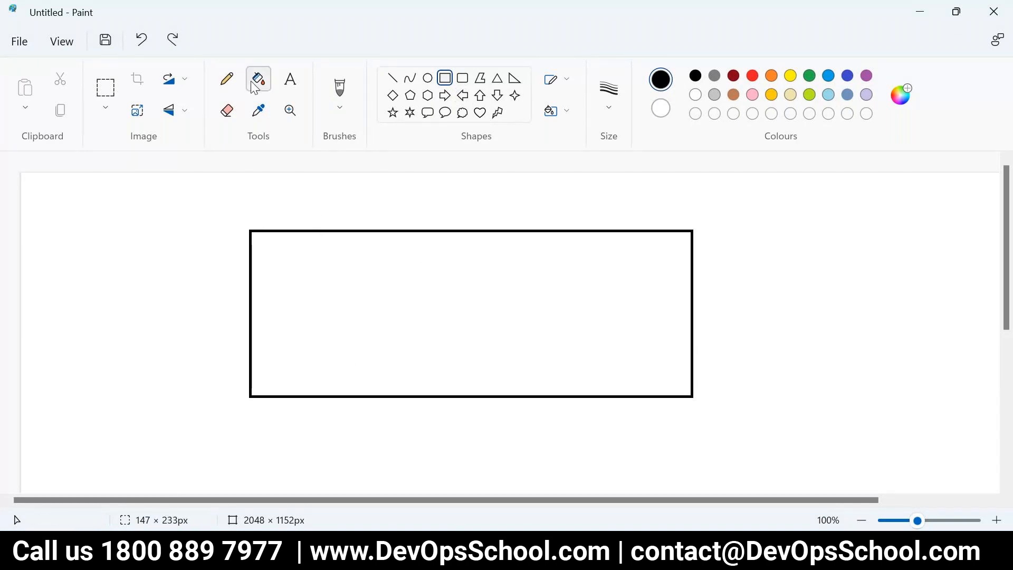
- Draw a freehand vertical divider through the wide rectangle's middle and two tall rectangles on each side of it
click(227, 78)
mouse_move(446, 196)
mouse_down()
mouse_move(471, 435)
mouse_move(448, 209)
mouse_move(490, 469)
mouse_up()
click(444, 78)
drag(263, 248, 322, 390)
drag(343, 245, 409, 381)
drag(502, 243, 563, 376)
drag(580, 259, 652, 380)
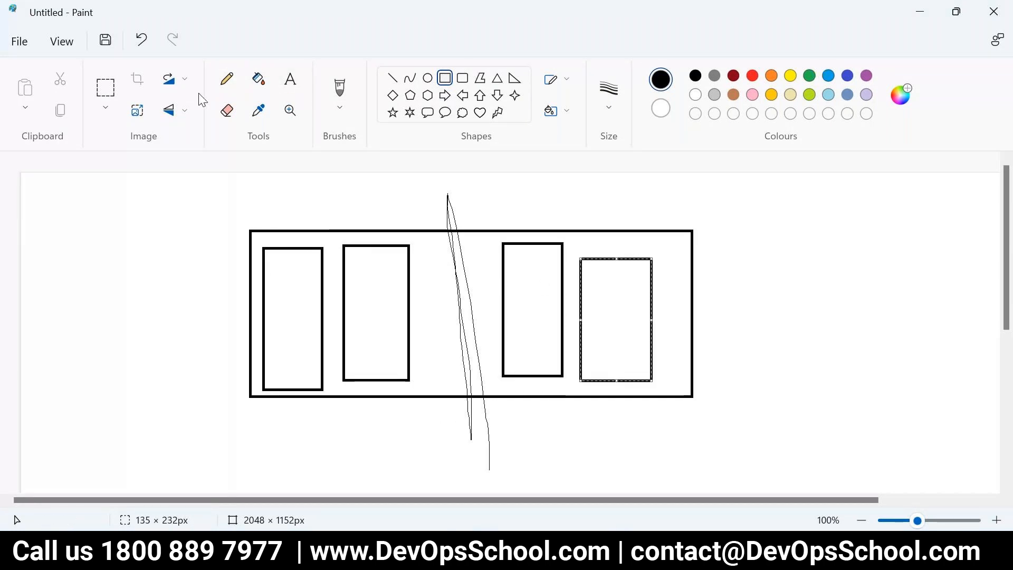
- Draw a small rounded rectangle inside the upper part of each of the four tall rectangles
click(462, 78)
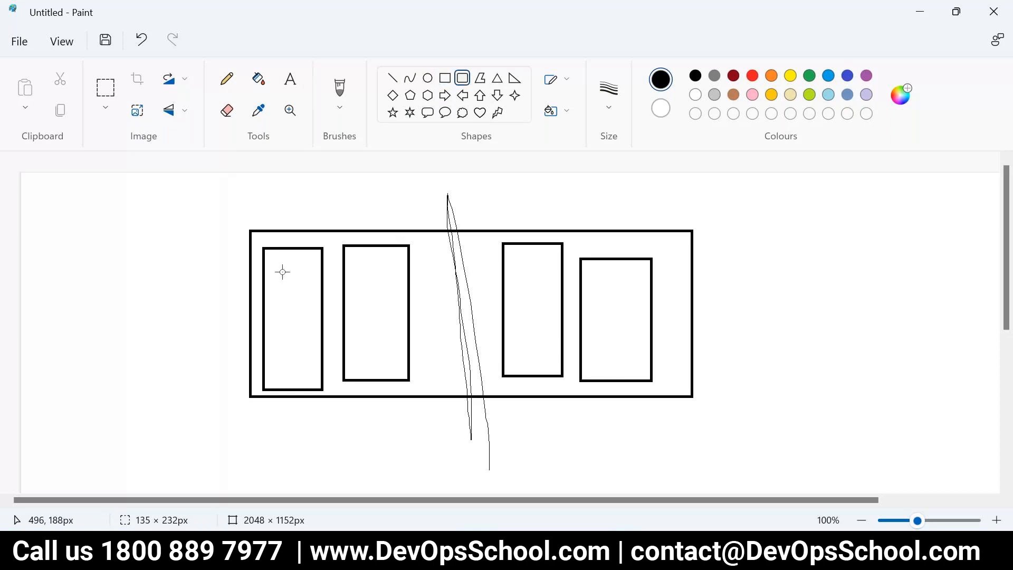
drag(282, 271, 311, 312)
drag(357, 269, 391, 319)
drag(521, 269, 542, 311)
drag(603, 284, 635, 328)
- Connect the four rounded rectangles with freehand pencil lines and trace around the outer rectangle
click(230, 82)
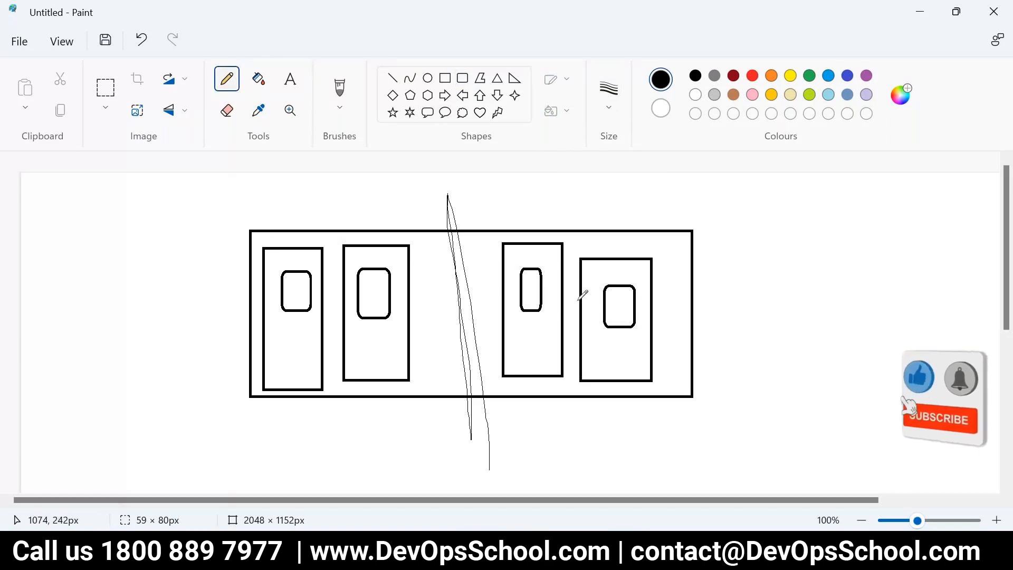
mouse_move(296, 298)
mouse_down()
mouse_move(350, 303)
mouse_move(528, 285)
mouse_move(626, 325)
mouse_move(502, 351)
mouse_move(381, 305)
mouse_up()
mouse_move(465, 229)
mouse_down()
mouse_move(264, 230)
mouse_move(592, 414)
mouse_move(695, 259)
mouse_move(506, 238)
mouse_up()
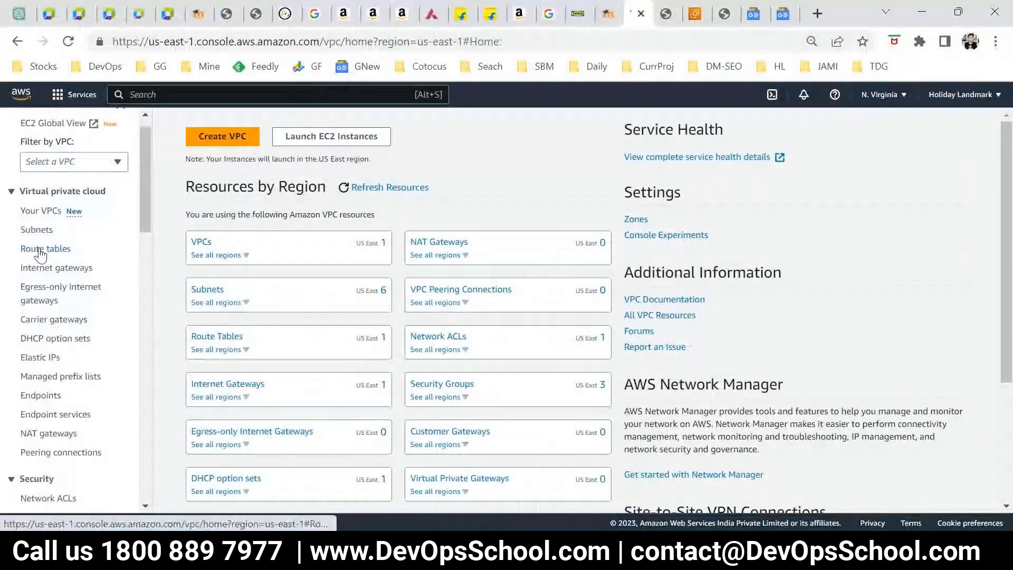
- Review the VPC feature categories in the AWS console again, from virtual private cloud to network firewall, VPN and verified access
scroll(74, 460, down, 1)
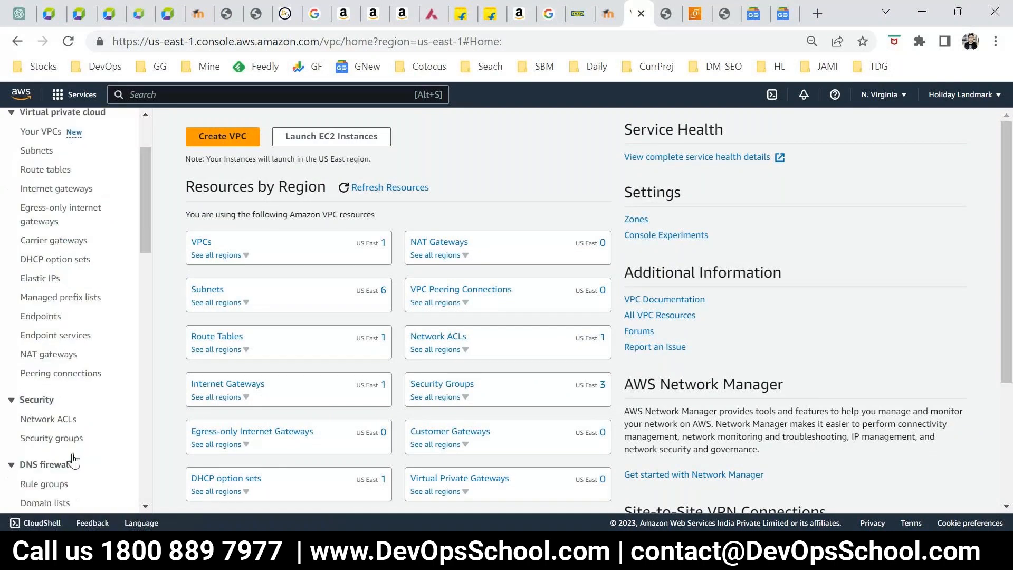
scroll(73, 461, down, 1)
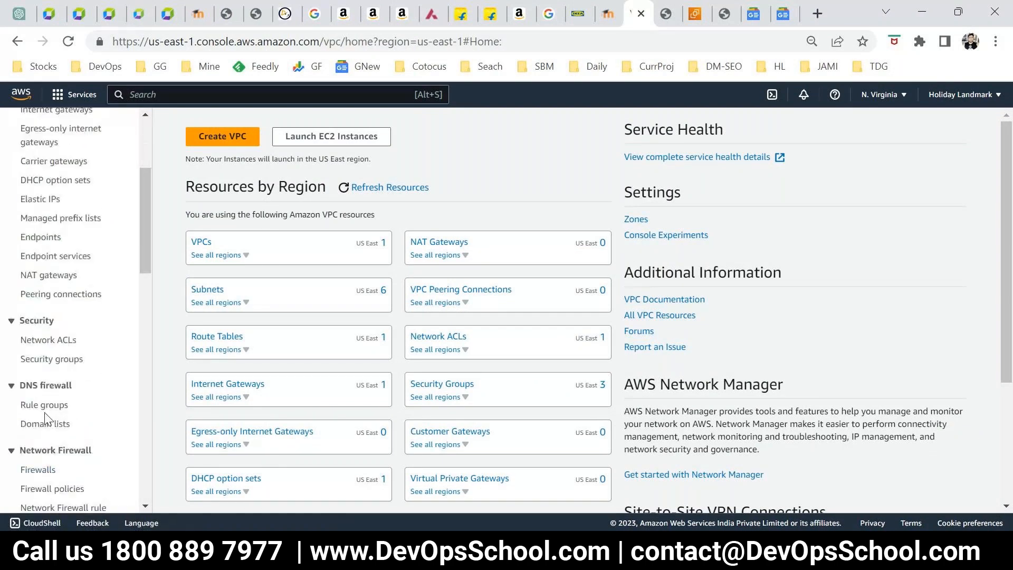
scroll(67, 349, down, 4)
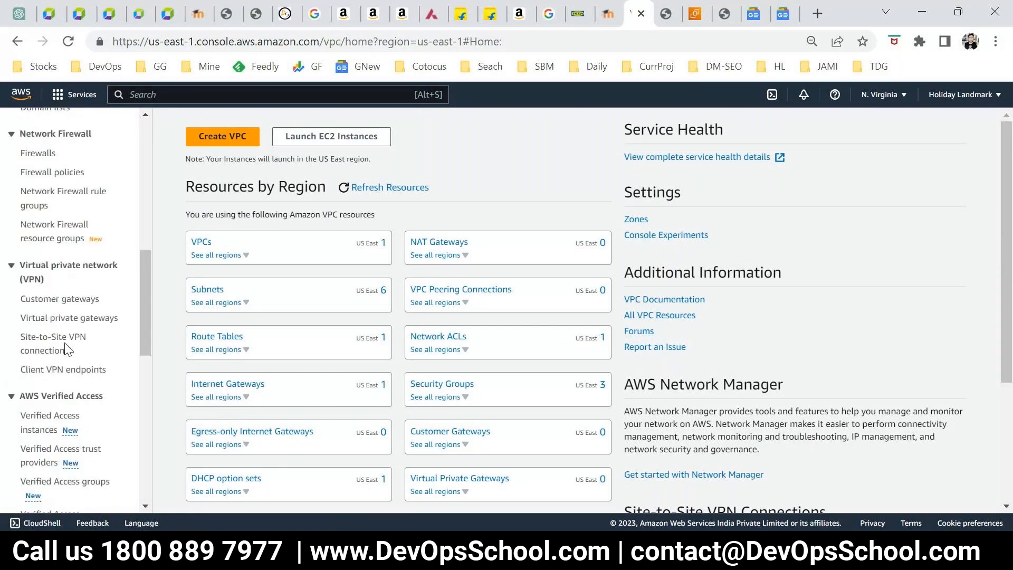
scroll(74, 369, up, 8)
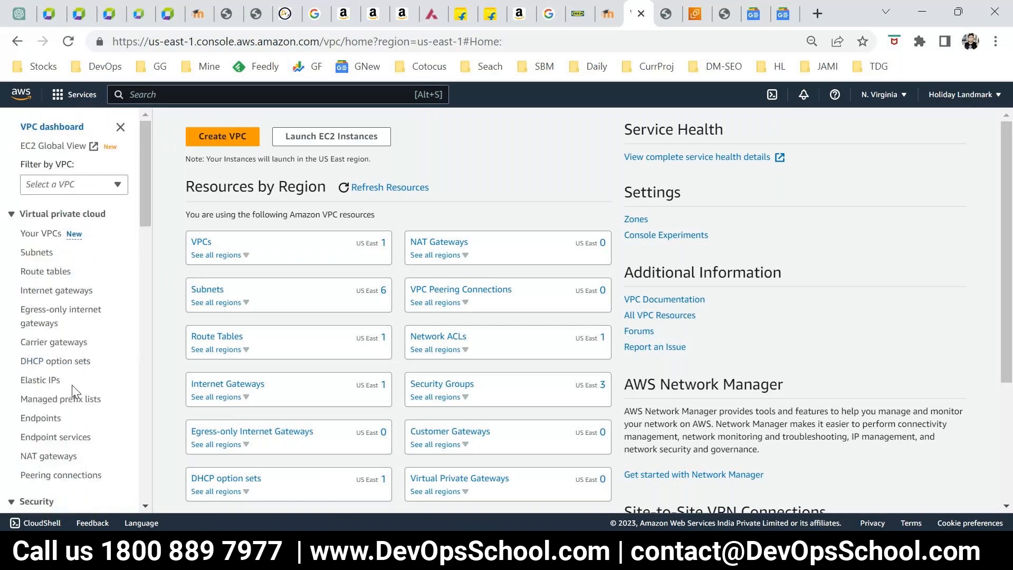
scroll(55, 381, down, 1)
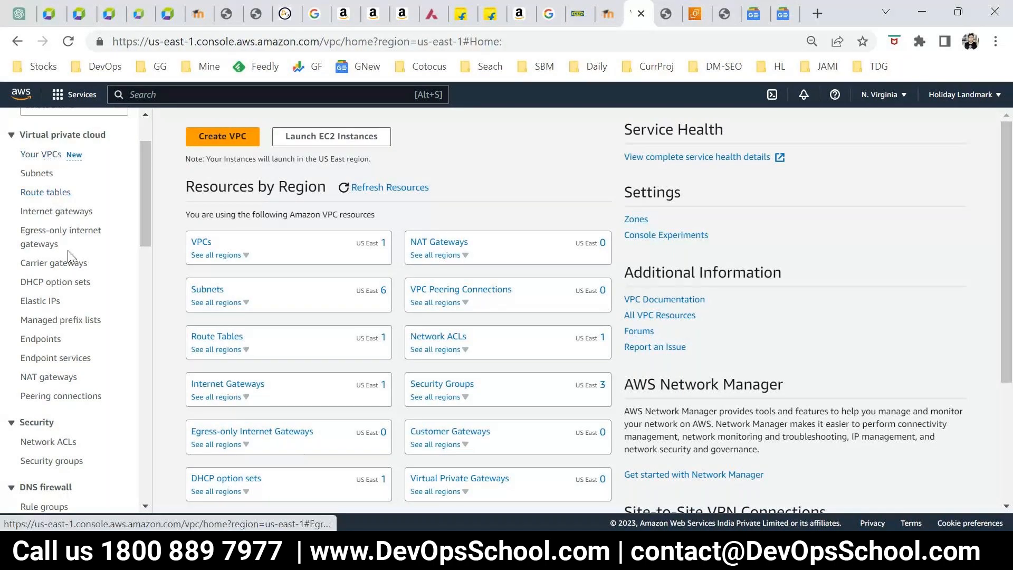
scroll(62, 318, down, 2)
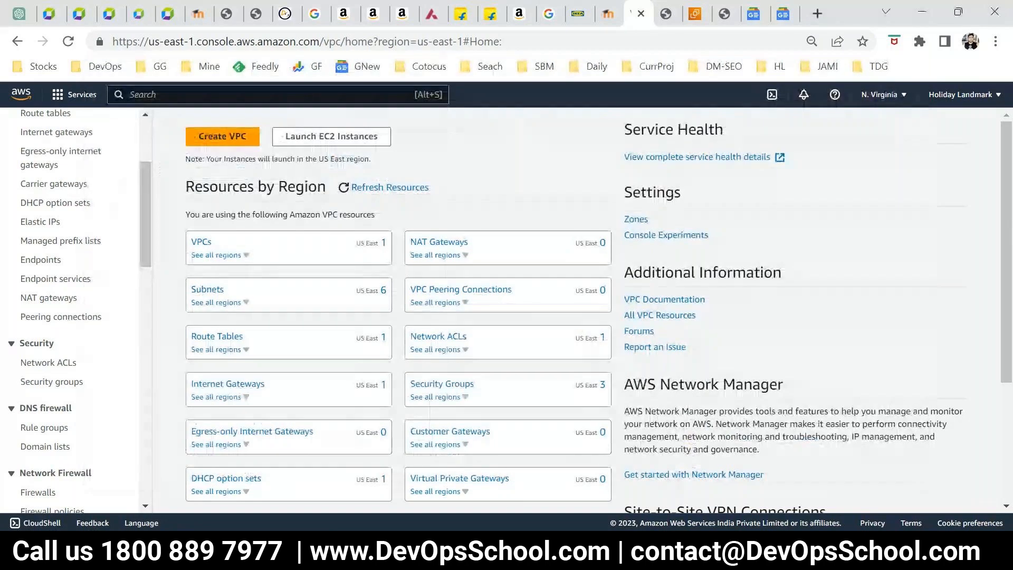
- Return to the new Paint diagram, retrace the outer rectangle's left edge and mark dots in the two left-hand tall rectangles
click(621, 552)
click(724, 478)
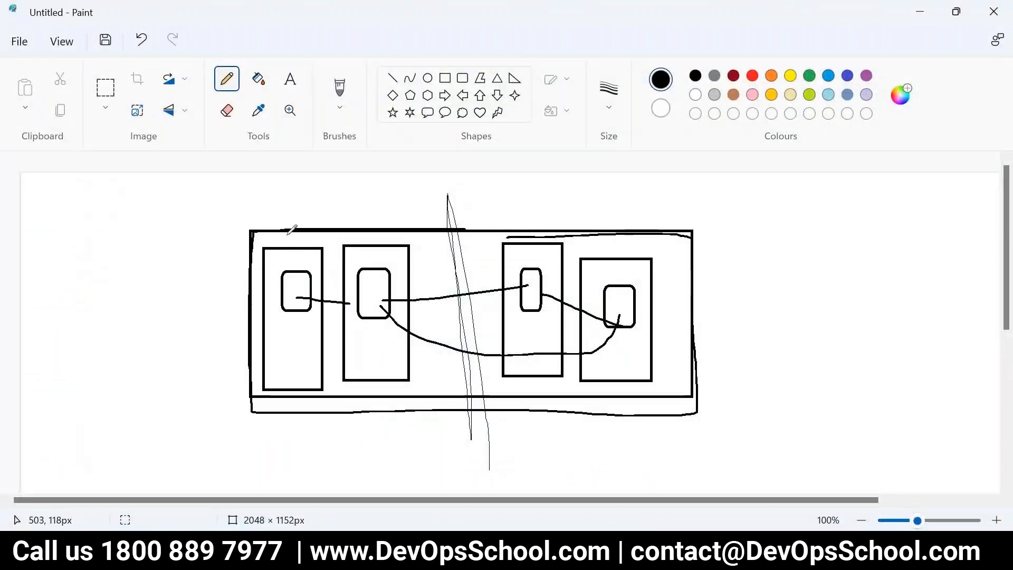
drag(266, 228, 256, 393)
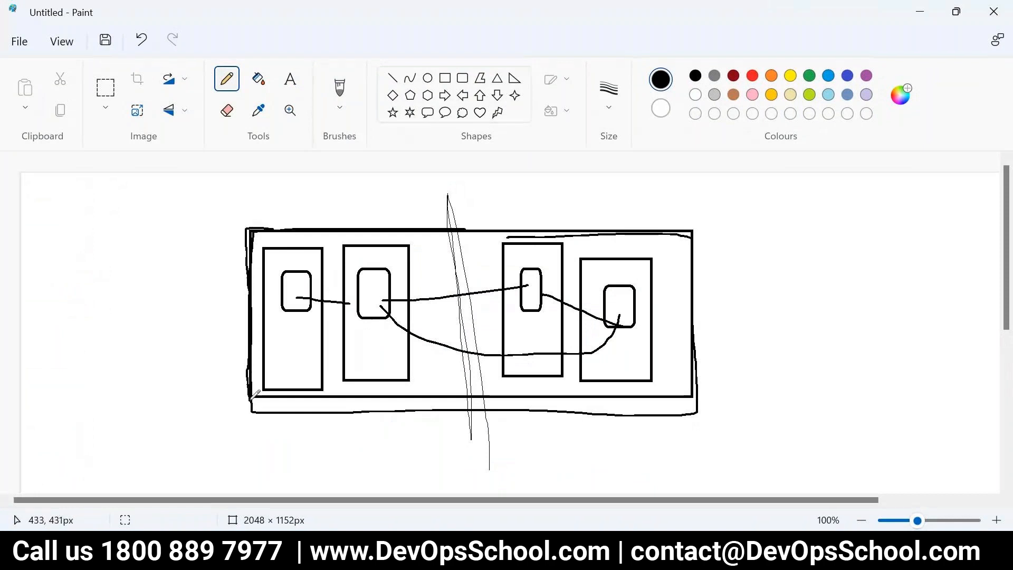
click(307, 349)
click(366, 347)
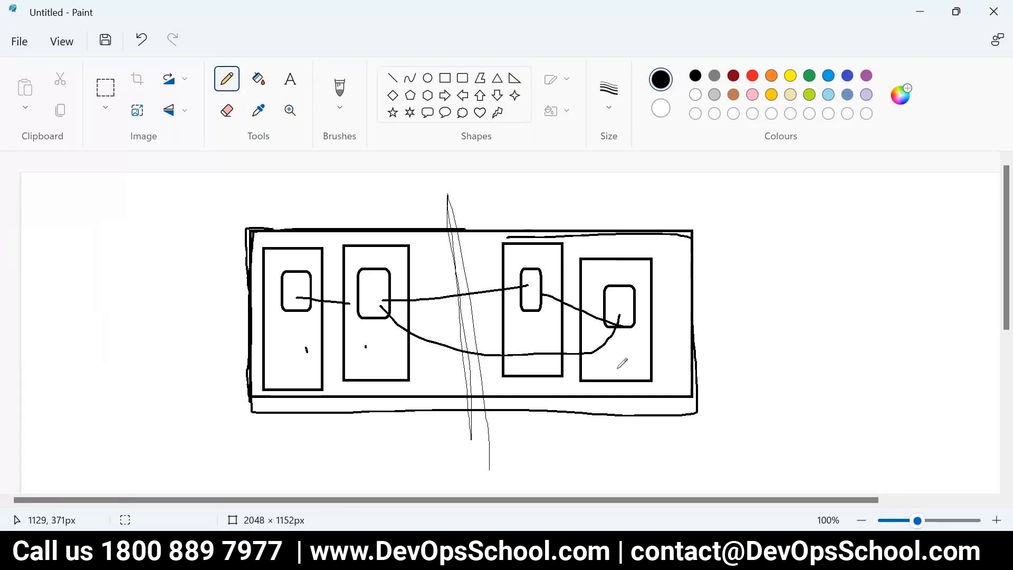
- Handwrite a circled "CIR" label outside the outer rectangle's upper-left corner and connect it to that corner
drag(250, 228, 224, 213)
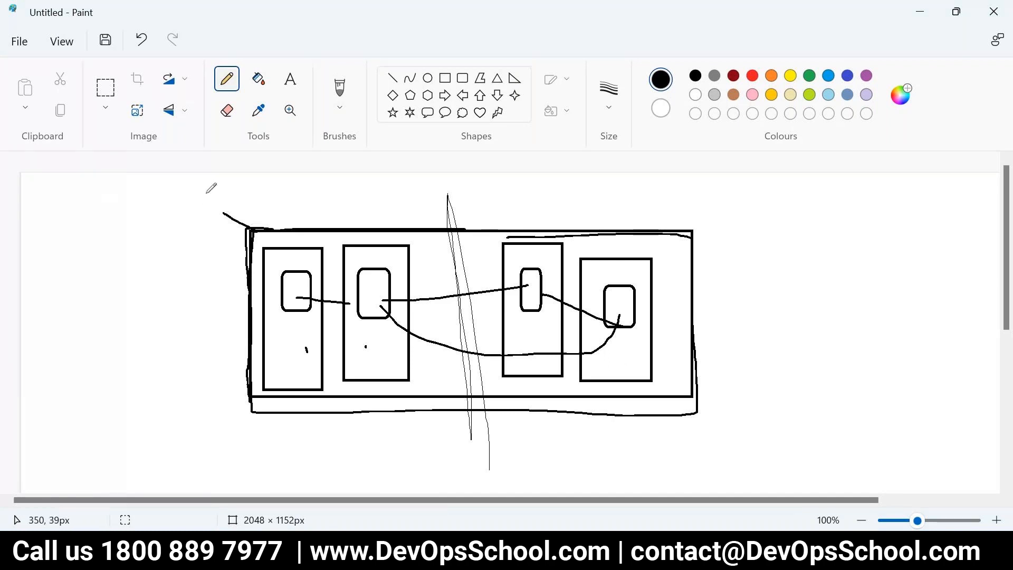
drag(208, 194, 214, 218)
mouse_move(216, 196)
mouse_down()
mouse_move(220, 210)
mouse_move(241, 202)
mouse_move(179, 195)
mouse_up()
mouse_move(242, 191)
mouse_down()
mouse_move(206, 176)
mouse_move(197, 223)
mouse_move(219, 218)
mouse_up()
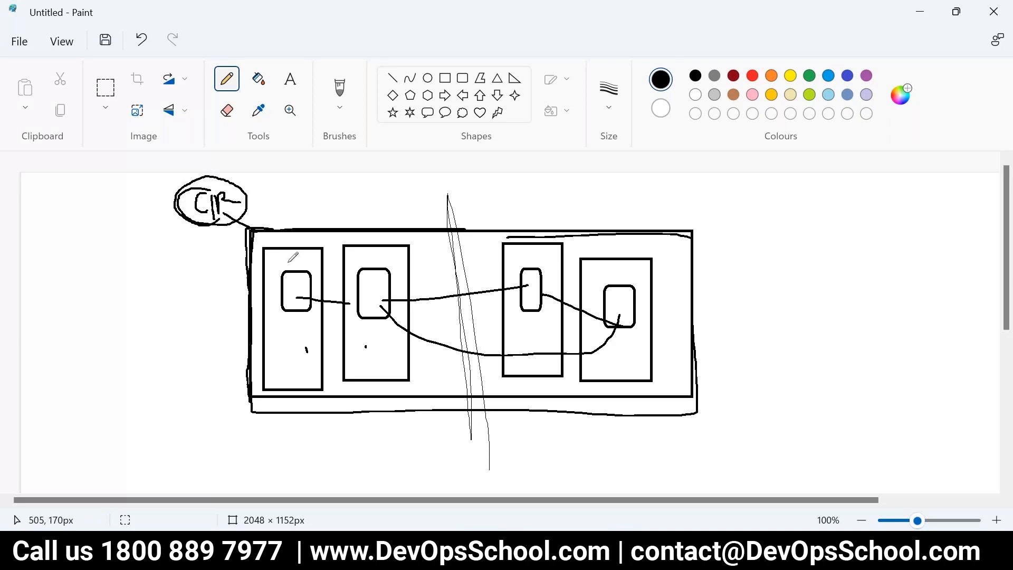
- Add a short tick across the top edge of each of the four tall rectangles and circle the CIR label again
drag(280, 243, 281, 257)
drag(368, 254, 365, 240)
drag(530, 252, 530, 239)
drag(612, 270, 611, 257)
mouse_move(243, 217)
mouse_down()
mouse_move(205, 182)
mouse_move(181, 192)
mouse_move(231, 221)
mouse_up()
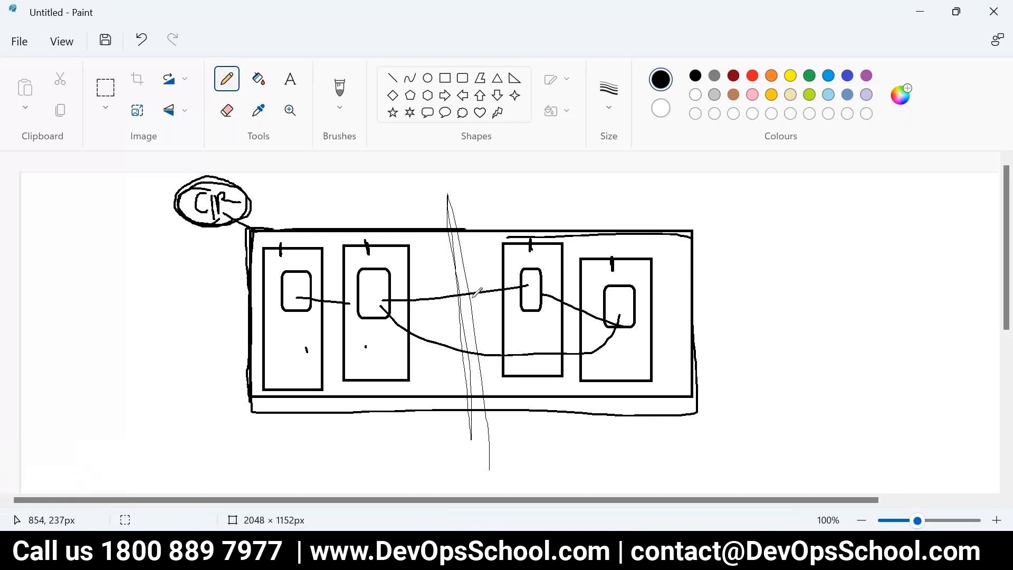
- Handwrite "Pub" in the first tall rectangle and "Pvt" in the second one
mouse_move(281, 329)
mouse_down()
mouse_move(281, 363)
mouse_move(281, 348)
mouse_up()
drag(298, 330, 315, 353)
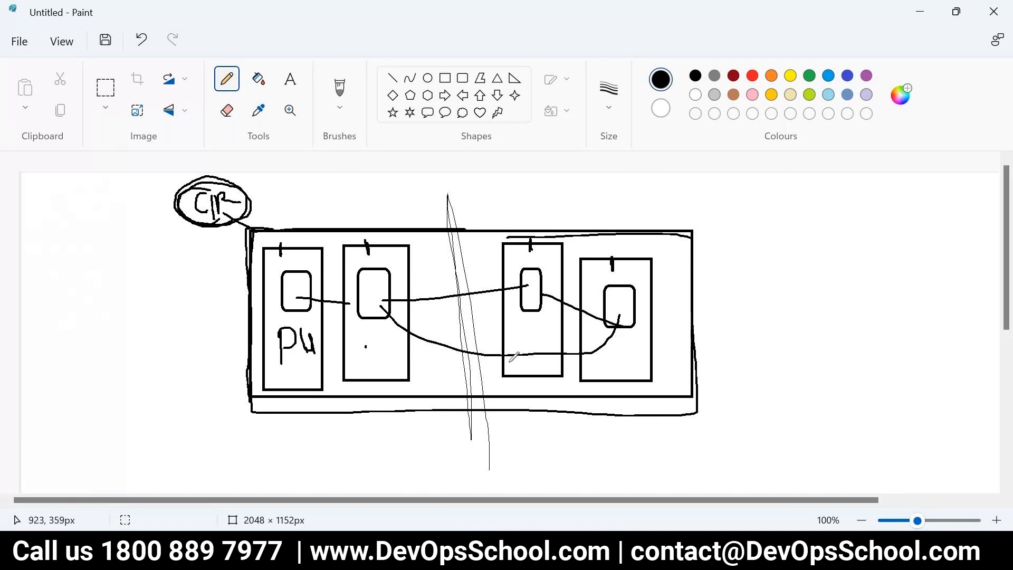
mouse_move(357, 335)
mouse_down()
mouse_move(361, 366)
mouse_move(377, 340)
mouse_move(391, 363)
mouse_up()
drag(383, 352, 391, 346)
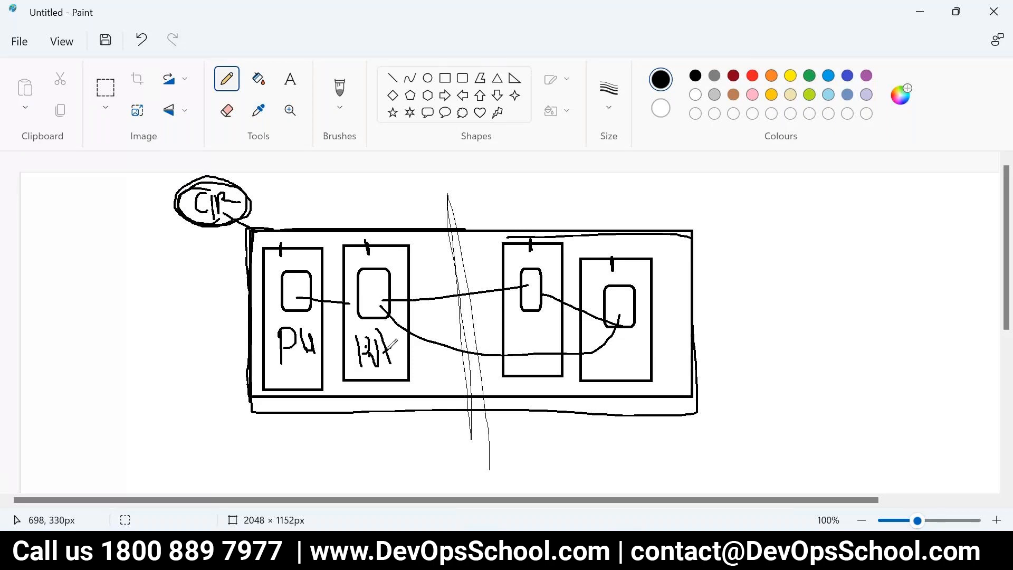
drag(310, 321, 320, 342)
- Retrace the outer rectangle's top edge and draw a small arrow below the Pub label
click(393, 330)
drag(547, 230, 278, 225)
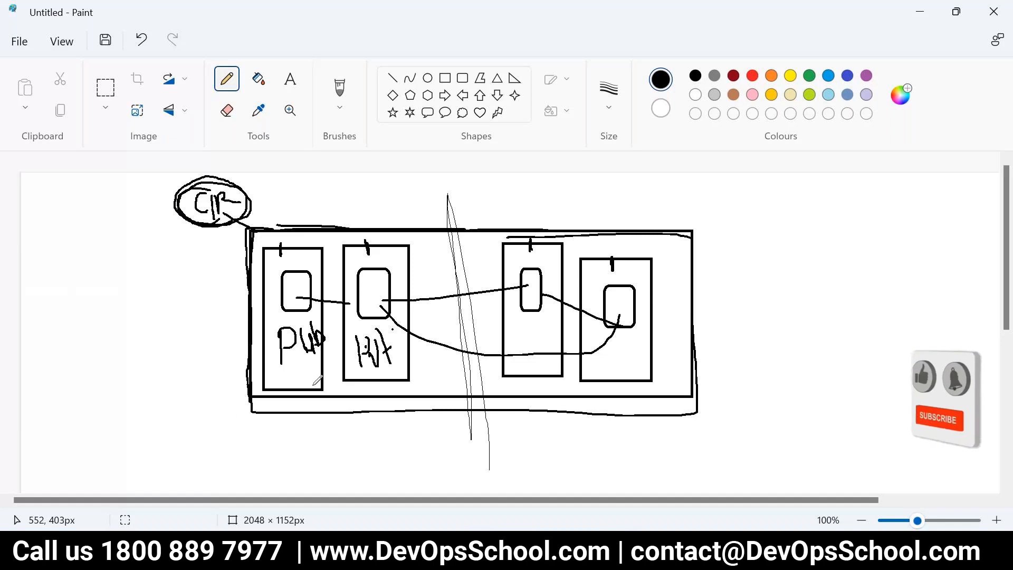
mouse_move(279, 372)
mouse_down()
mouse_move(311, 352)
mouse_move(292, 374)
mouse_up()
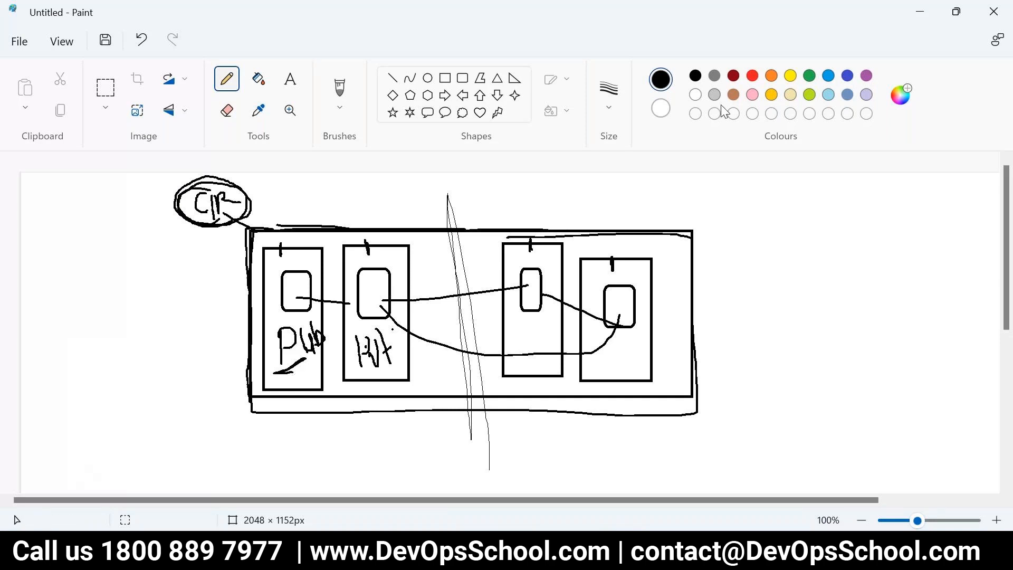
- Sketch linked red W, A and D boxes with a bracket beside the network, plus a stick figure pointing to the circled W
click(753, 76)
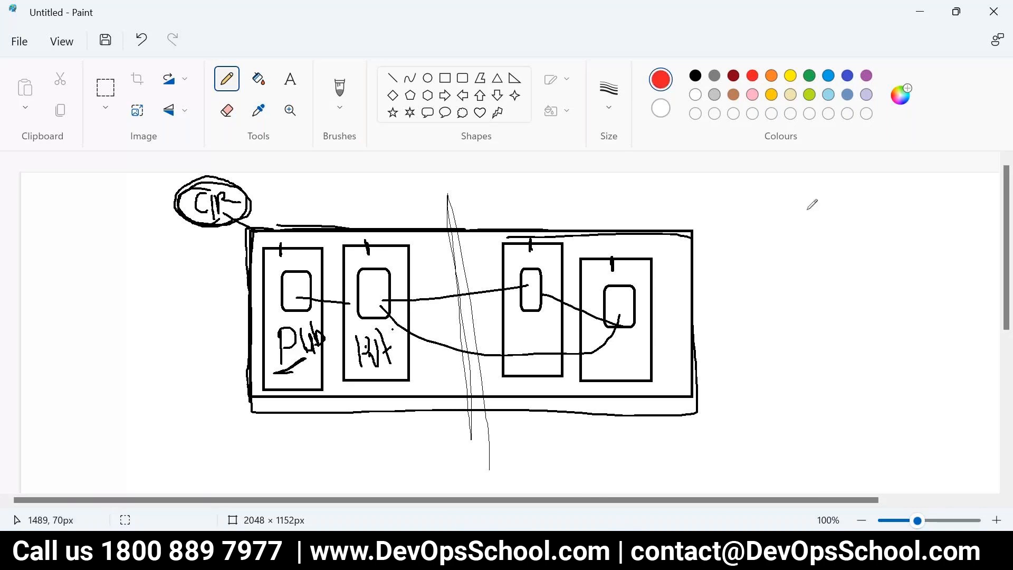
mouse_move(801, 209)
mouse_down()
mouse_move(865, 219)
mouse_move(790, 203)
mouse_move(835, 213)
mouse_up()
mouse_move(825, 248)
mouse_down()
mouse_move(826, 289)
mouse_move(873, 354)
mouse_move(757, 301)
mouse_up()
mouse_move(830, 316)
mouse_down()
mouse_move(850, 334)
mouse_move(834, 402)
mouse_up()
drag(821, 392, 837, 385)
mouse_move(817, 418)
mouse_down()
mouse_move(821, 456)
mouse_move(853, 456)
mouse_move(816, 414)
mouse_move(840, 441)
mouse_up()
mouse_move(863, 195)
mouse_down()
mouse_move(894, 329)
mouse_move(900, 420)
mouse_move(900, 438)
mouse_move(876, 460)
mouse_up()
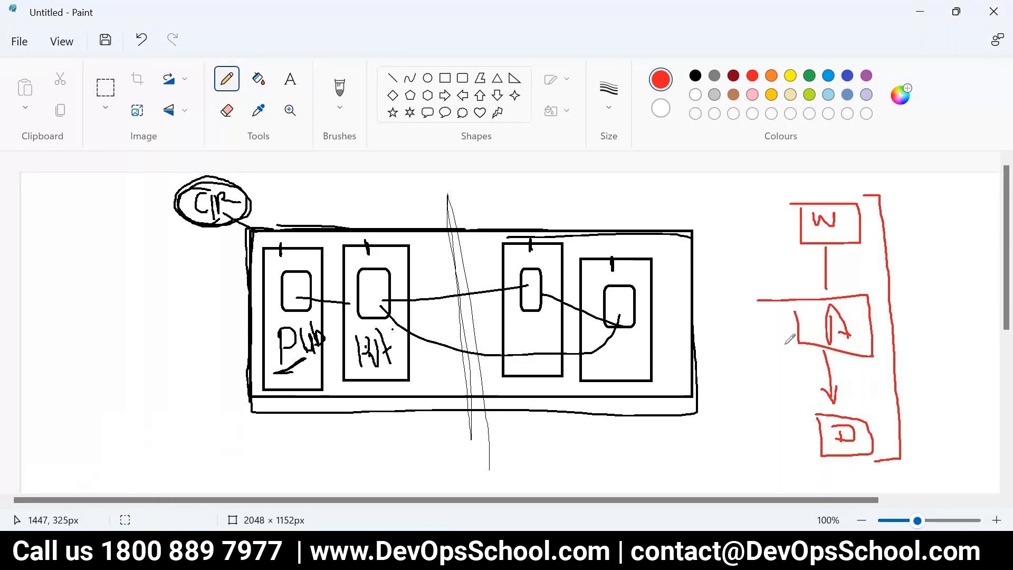
mouse_move(702, 191)
mouse_down()
mouse_move(702, 202)
mouse_move(713, 191)
mouse_move(793, 218)
mouse_move(817, 206)
mouse_up()
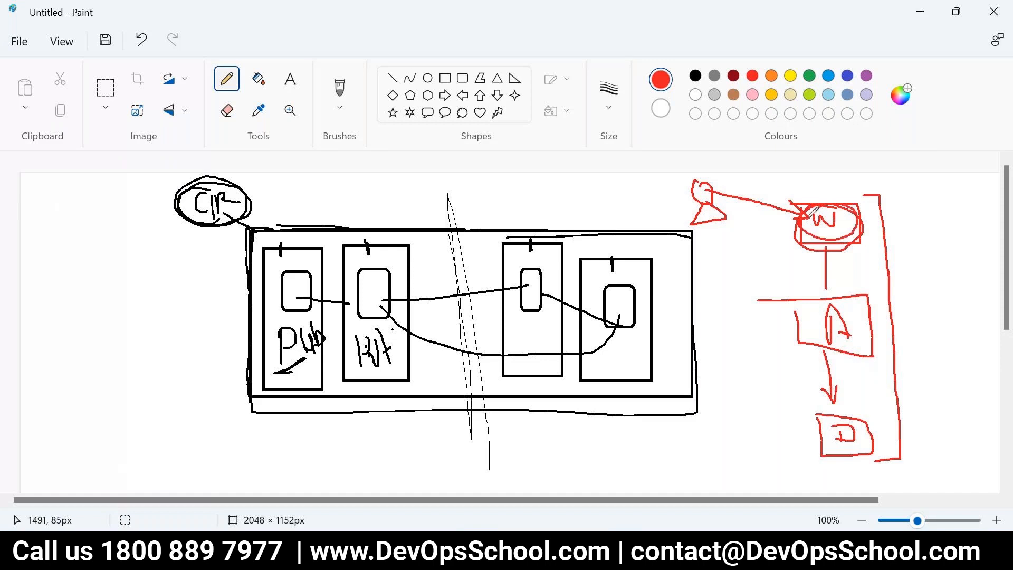
- Label the rounded rectangles in red, with W for the first and third and A for the second and fourth
click(274, 310)
mouse_move(290, 272)
mouse_down()
mouse_move(287, 265)
mouse_move(364, 265)
mouse_move(379, 254)
mouse_move(377, 270)
mouse_move(387, 268)
mouse_up()
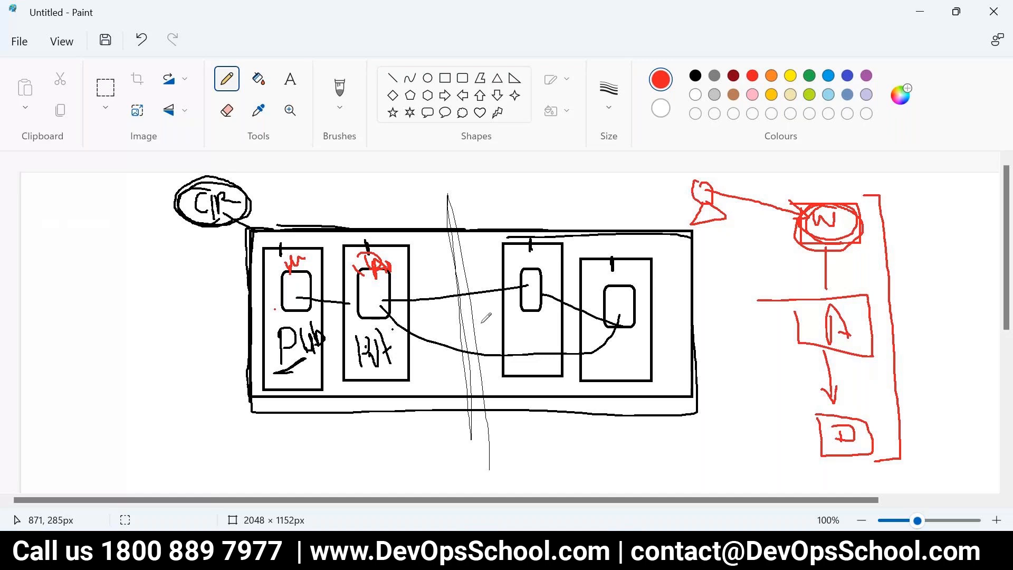
drag(521, 262, 543, 260)
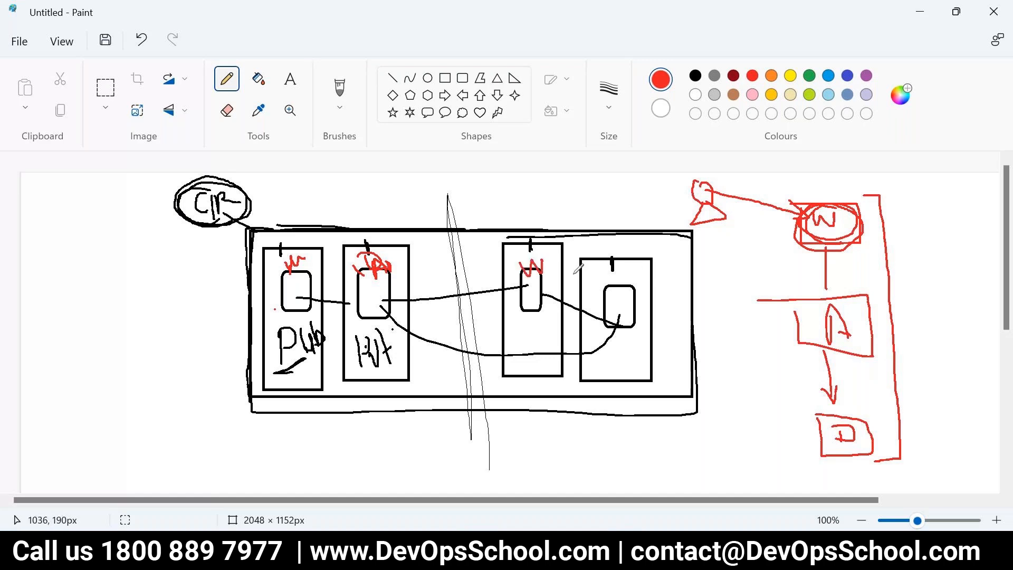
mouse_move(620, 291)
mouse_down()
mouse_move(618, 268)
mouse_move(632, 286)
mouse_up()
- Add a red LB label above the network, link it to both W instances and draw an incoming arrow to it
drag(297, 261, 302, 210)
mouse_move(530, 266)
mouse_down()
mouse_move(354, 212)
mouse_move(297, 213)
mouse_up()
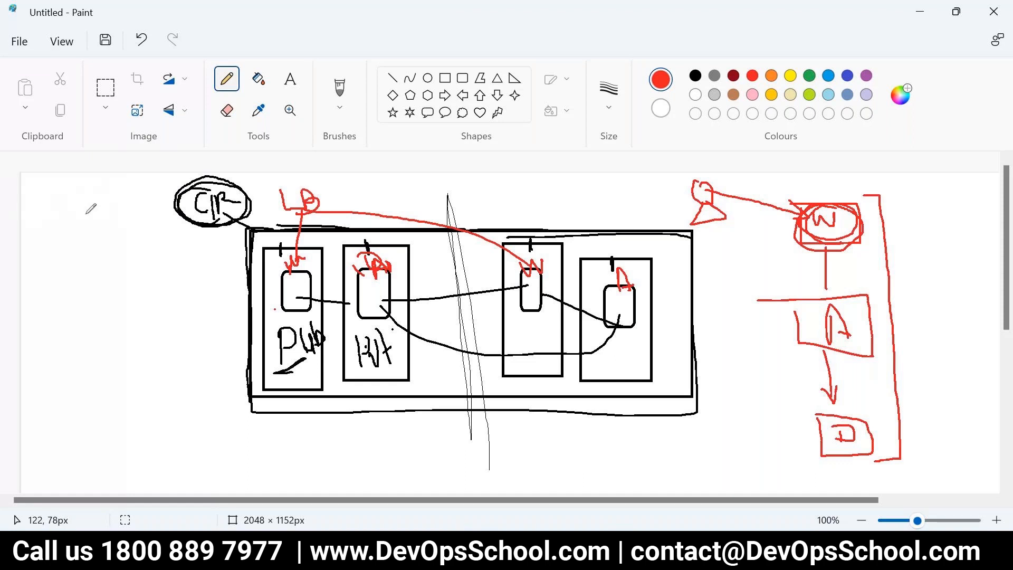
mouse_move(37, 223)
mouse_down()
mouse_move(274, 211)
mouse_move(286, 198)
mouse_move(293, 267)
mouse_up()
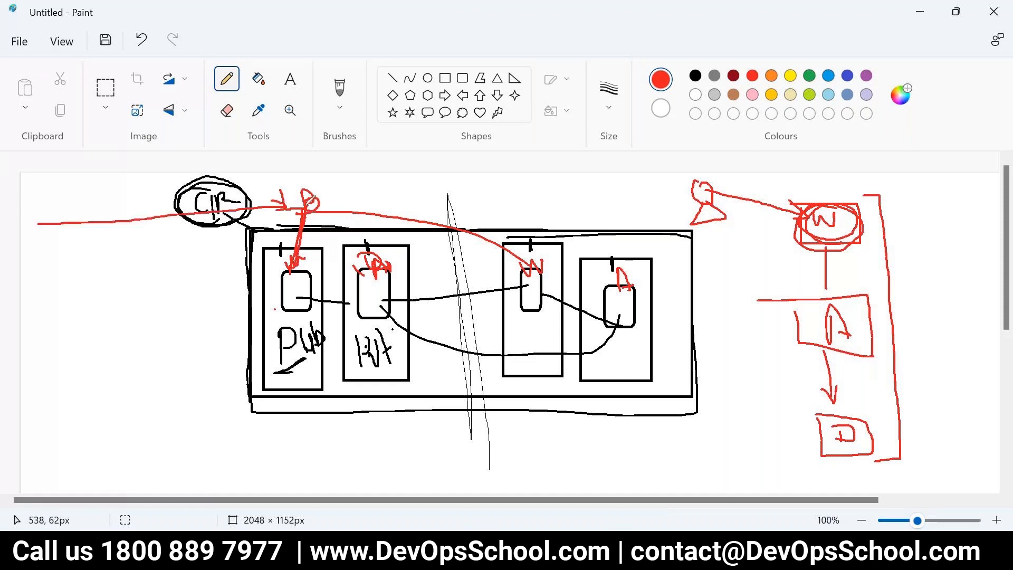
drag(305, 205, 525, 271)
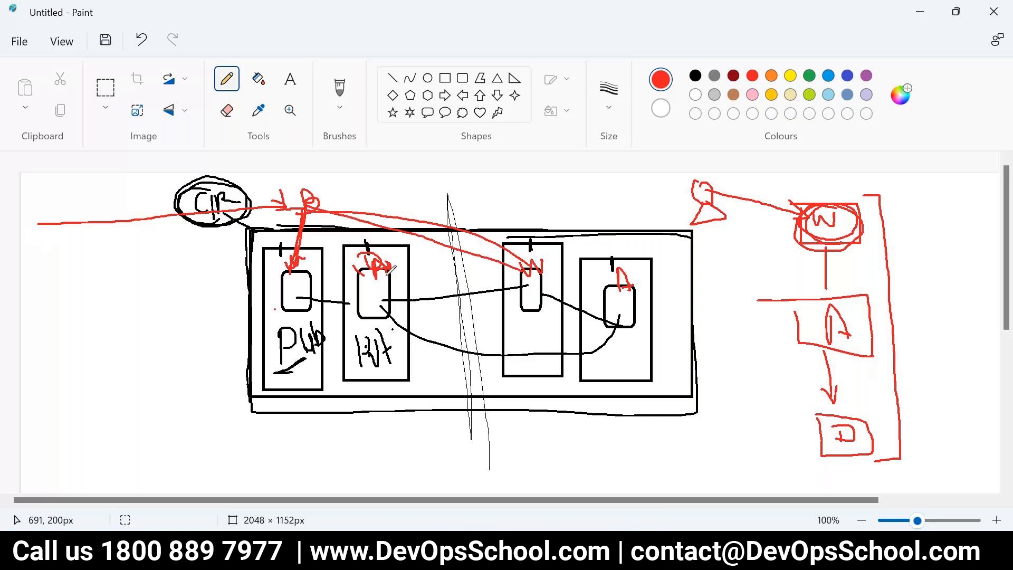
- Add a second red LB label above the right half of the network and link it to both A instances
mouse_move(388, 274)
mouse_down()
mouse_move(522, 213)
mouse_move(564, 213)
mouse_move(574, 200)
mouse_up()
drag(559, 196, 560, 212)
drag(622, 285, 534, 210)
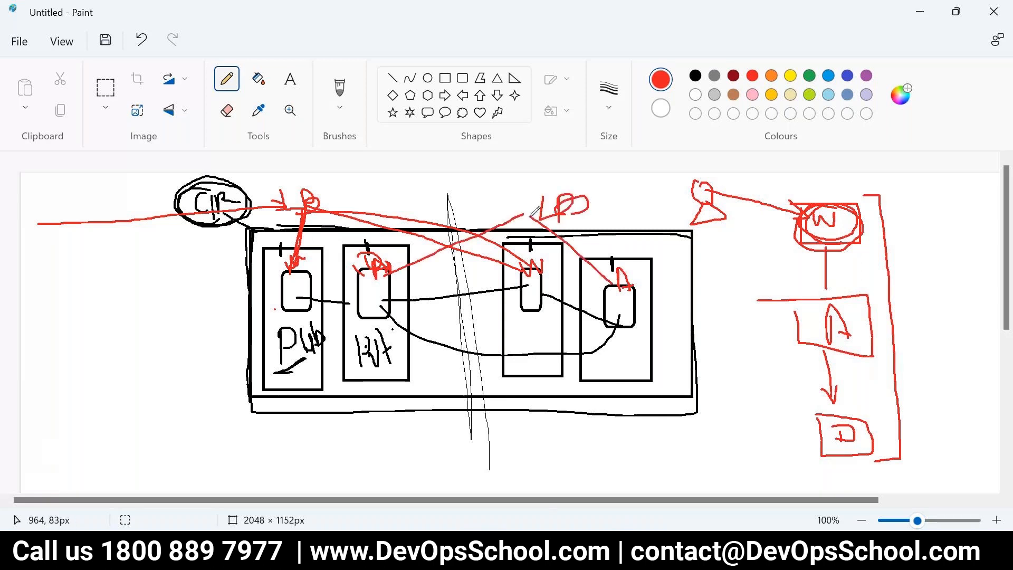
- Draw green arrows from both W instances to the LB label above the right half of the network
click(809, 75)
mouse_move(298, 294)
mouse_down()
mouse_move(328, 298)
mouse_move(414, 176)
mouse_move(529, 201)
mouse_up()
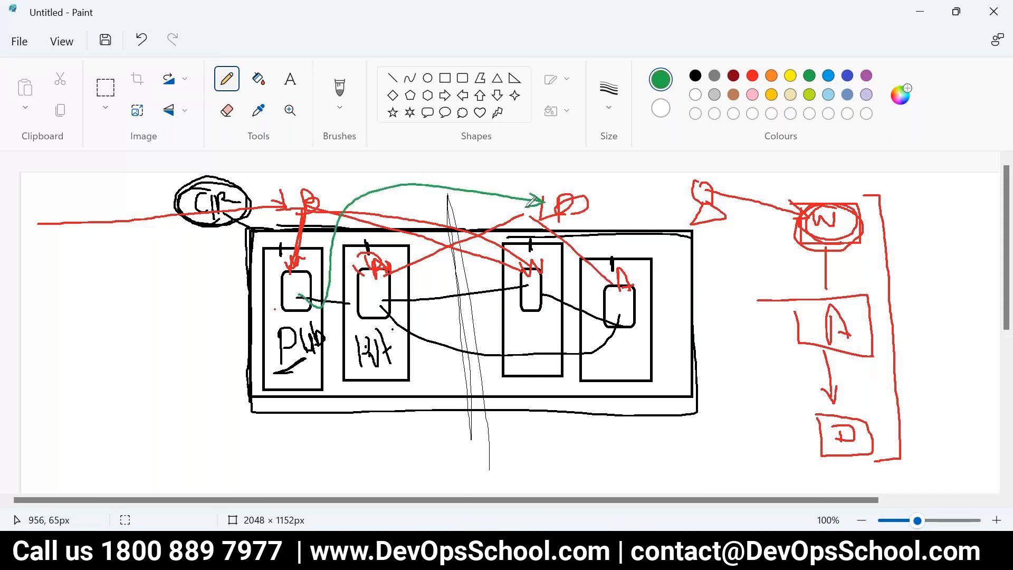
mouse_move(539, 286)
mouse_down()
mouse_move(588, 199)
mouse_move(579, 202)
mouse_move(599, 211)
mouse_up()
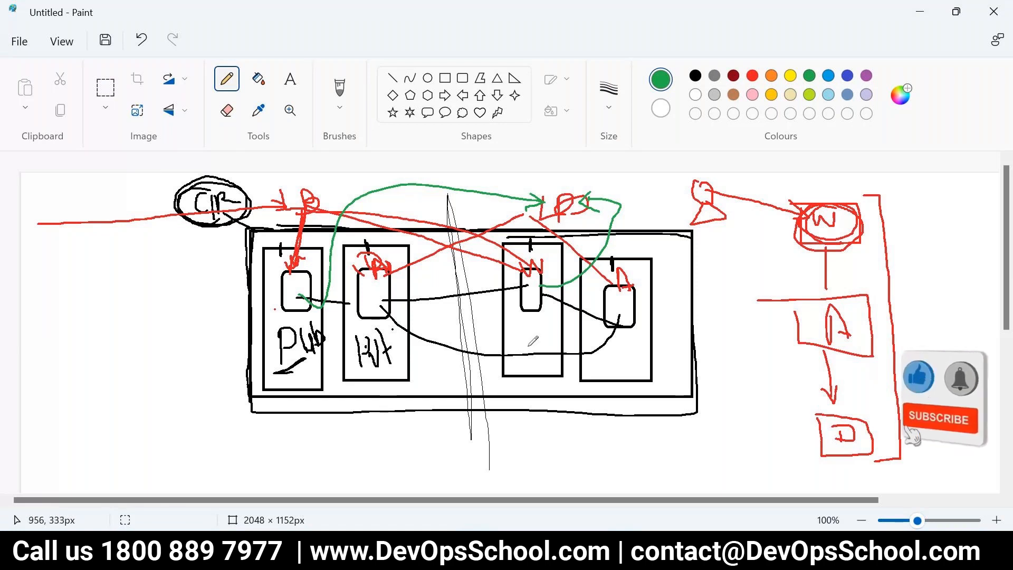
- Label the third subnet P and the fourth Pvt in green, and add a green tick to the second subnet's label
drag(532, 362, 533, 346)
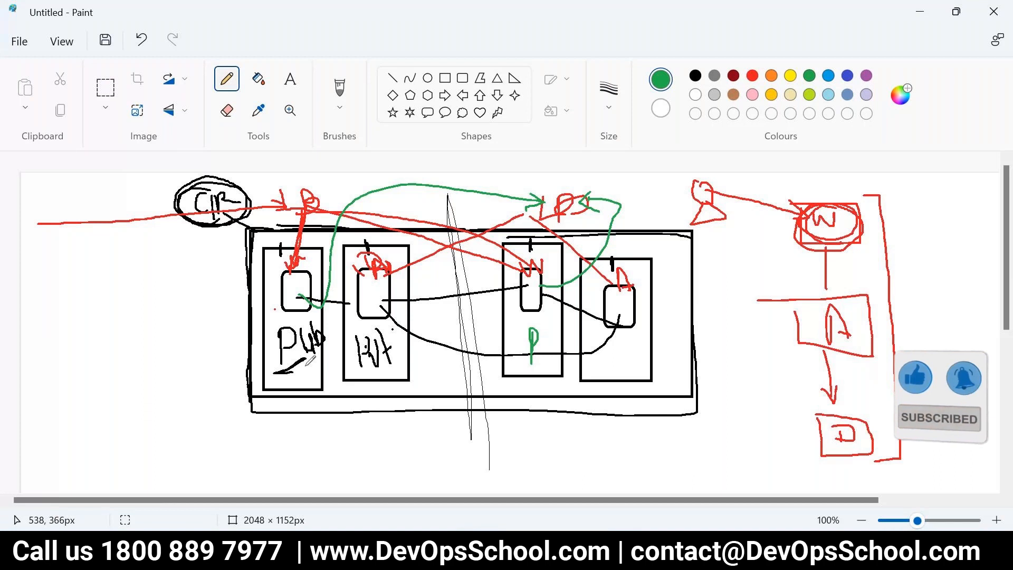
drag(612, 377, 630, 374)
drag(618, 330, 640, 361)
drag(376, 379, 391, 365)
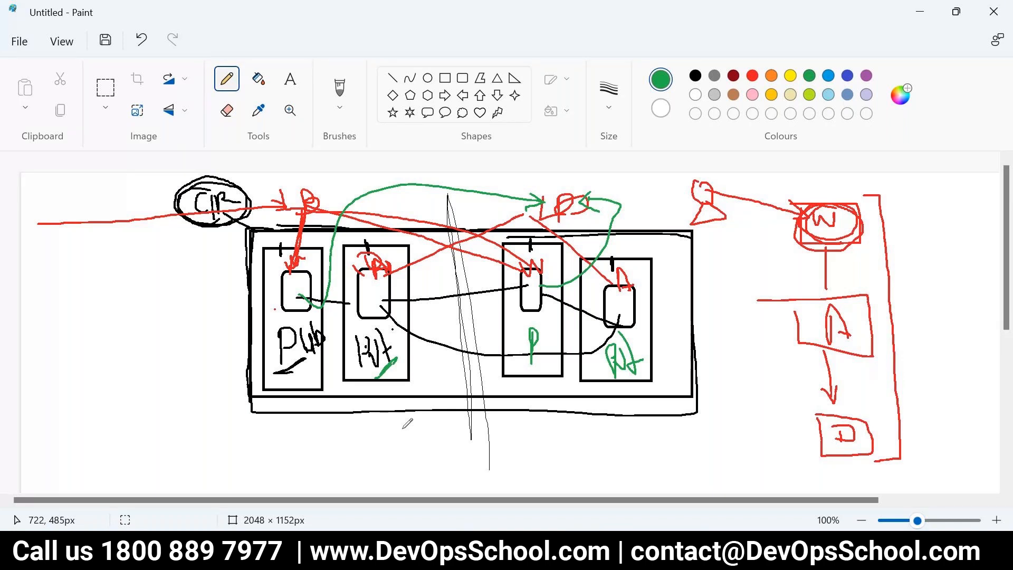
- Glance at the AWS VPC console, return to Paint and add green check marks beside the network, on the public subnet and near the first LB
key(alt+Tab)
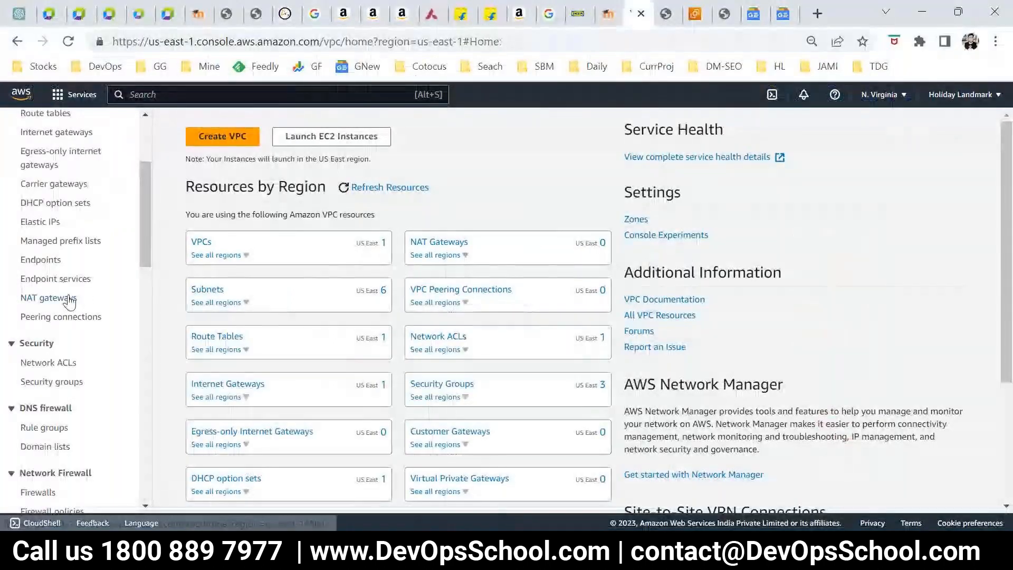
key(alt+Tab)
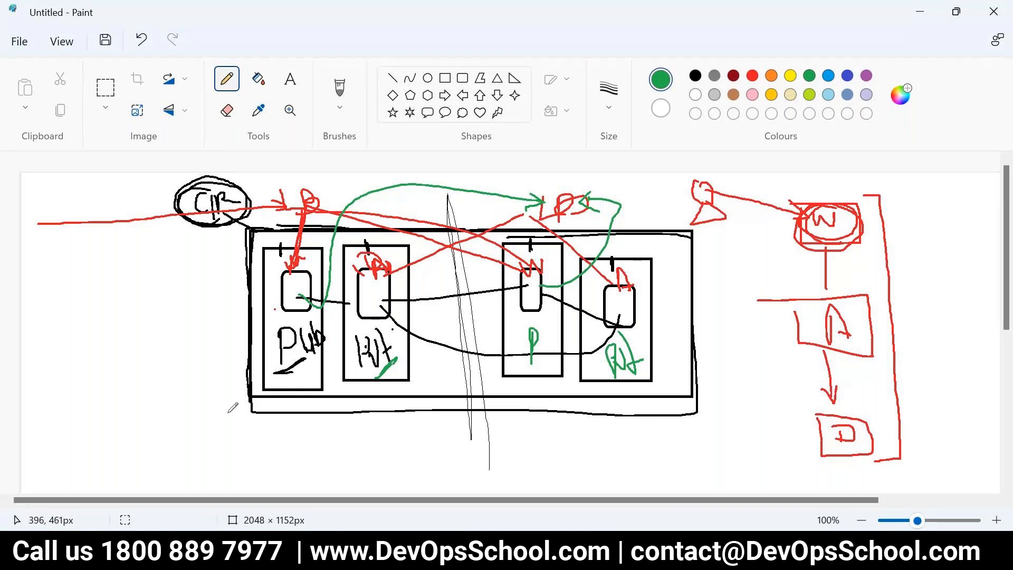
drag(206, 338, 243, 322)
drag(274, 384, 303, 359)
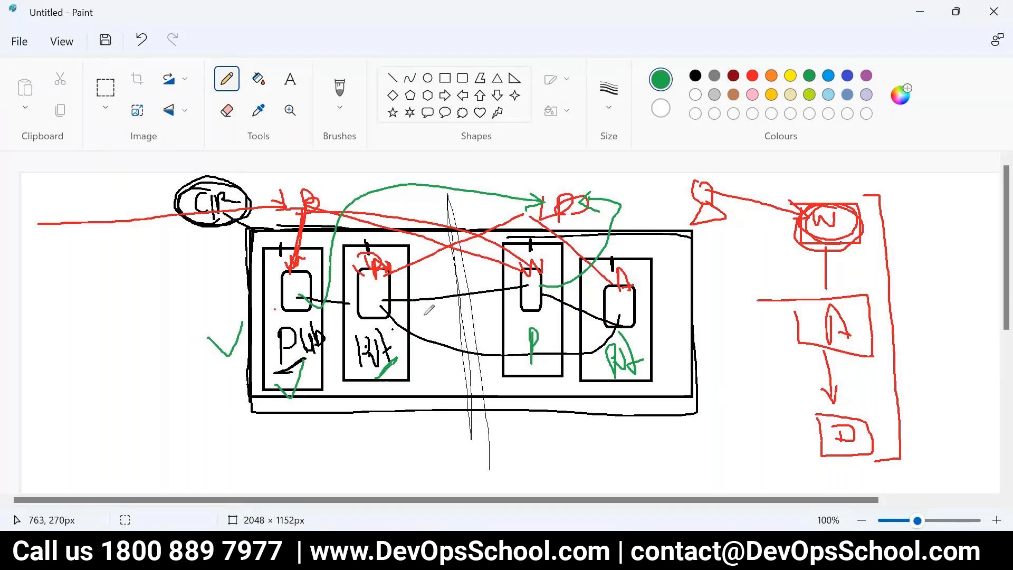
drag(260, 225, 299, 198)
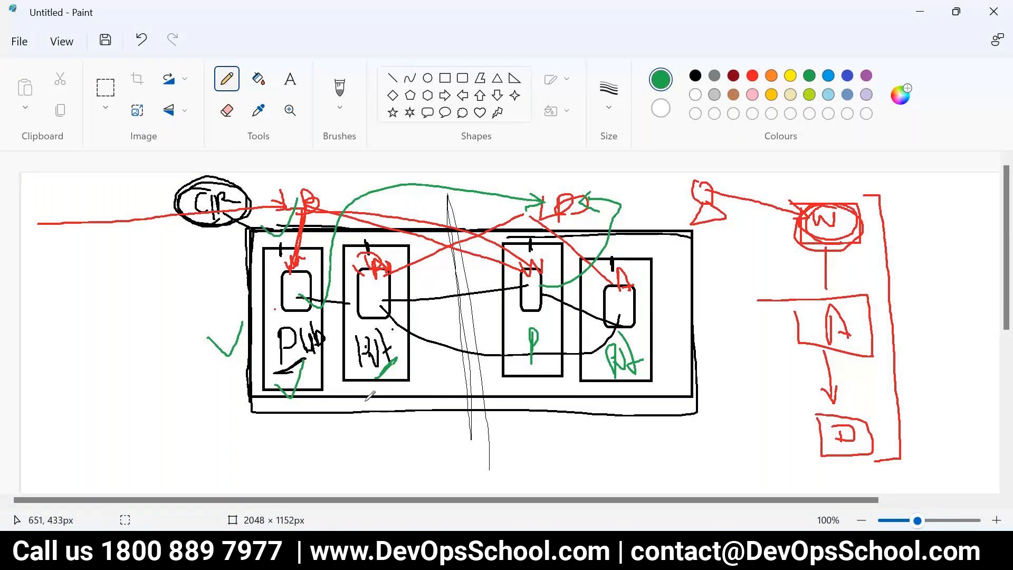
- Switch from Paint to the AWS VPC console and open the Create VPC form
key(alt+Tab)
scroll(64, 299, up, 1)
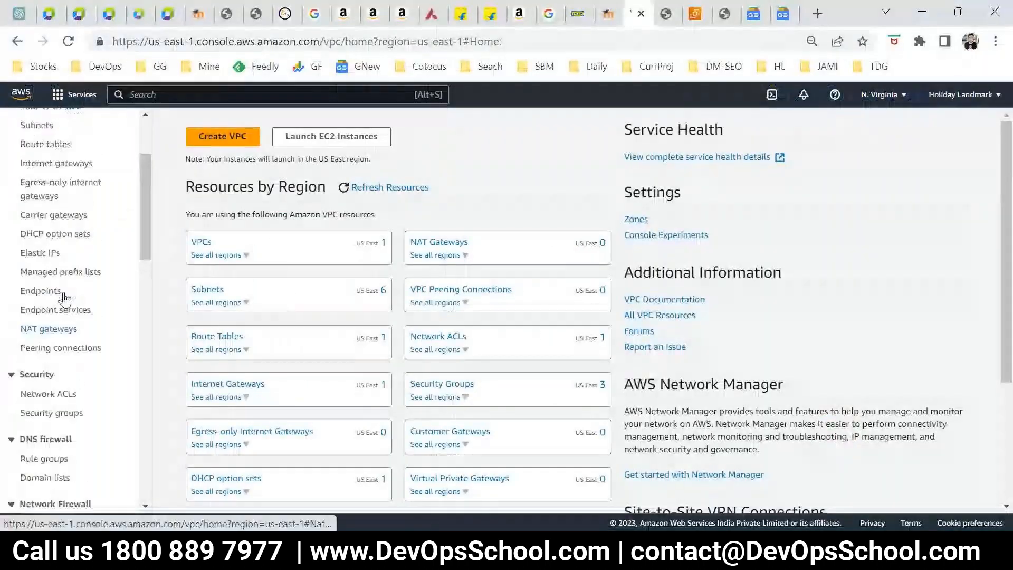
scroll(58, 279, up, 1)
key(alt+Tab)
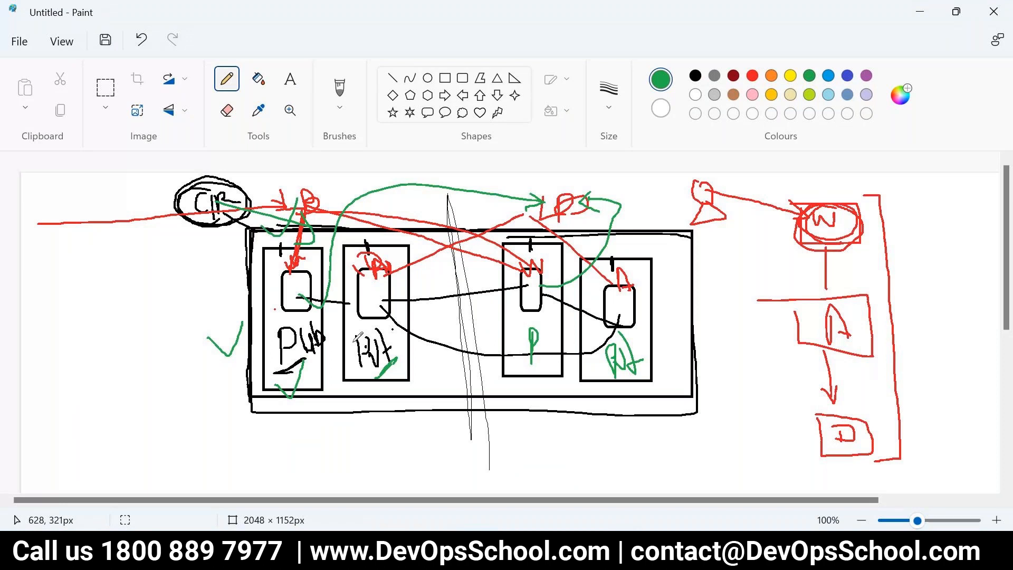
mouse_move(272, 554)
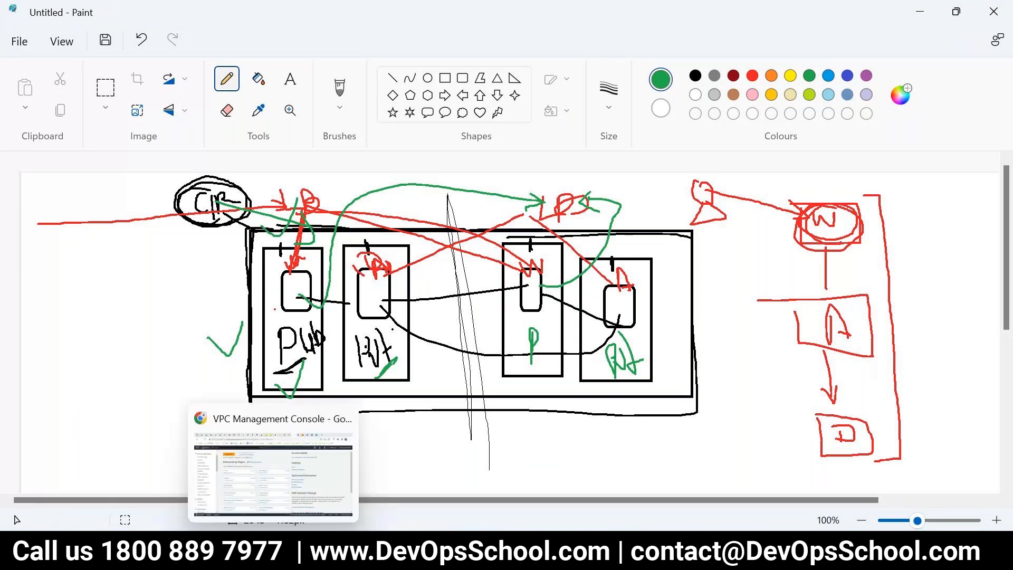
click(274, 470)
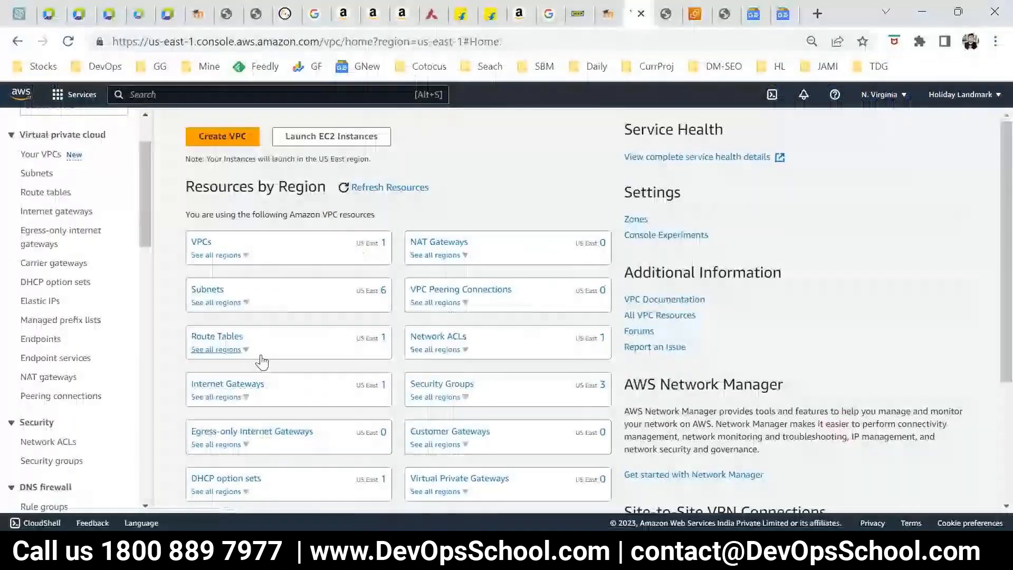
click(57, 135)
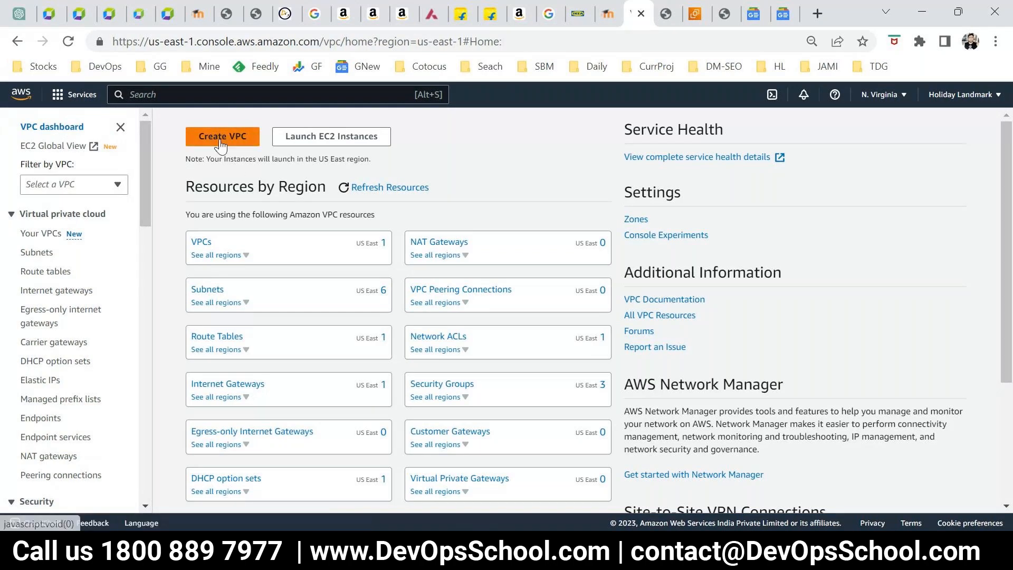
click(221, 143)
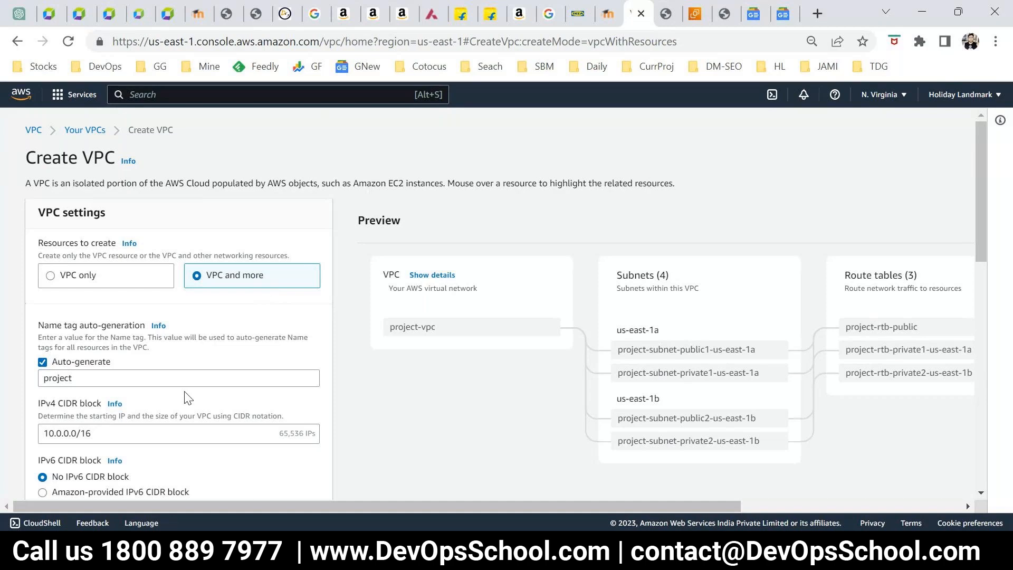
- Examine the IPv4 CIDR block, its number of IPs and the Tenancy setting in the VPC settings
scroll(102, 402, down, 1)
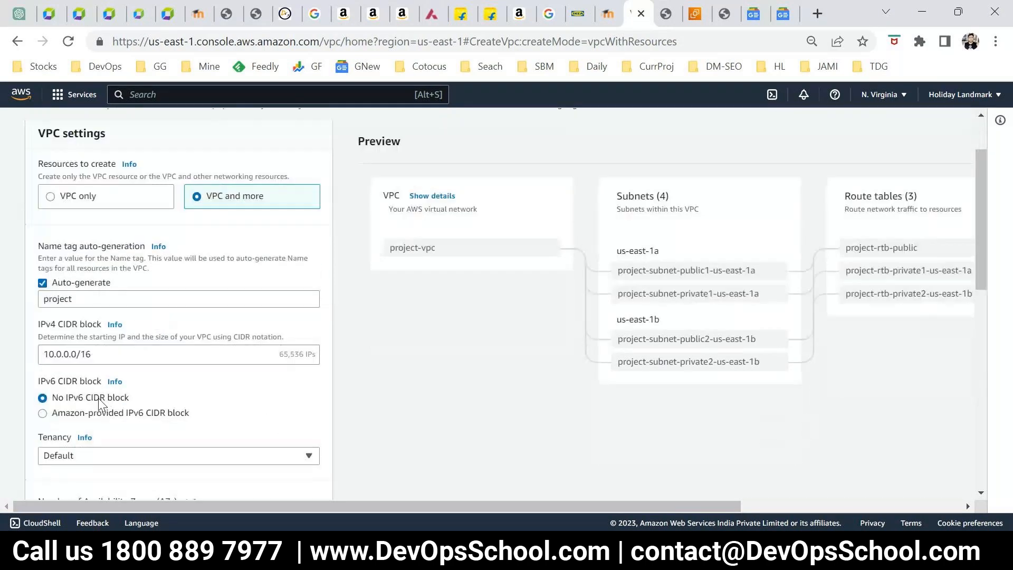
drag(94, 354, 29, 353)
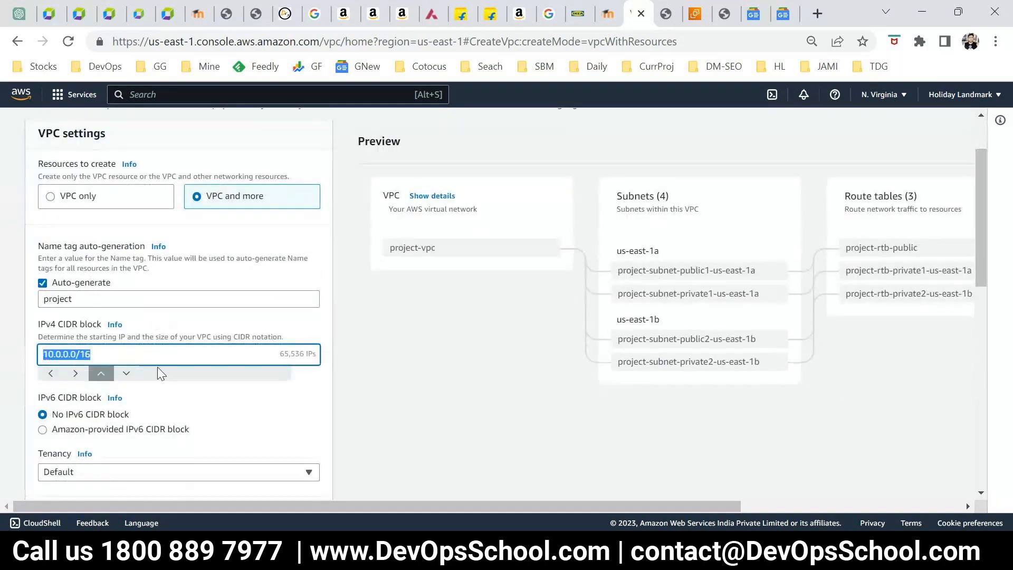
drag(298, 375, 337, 353)
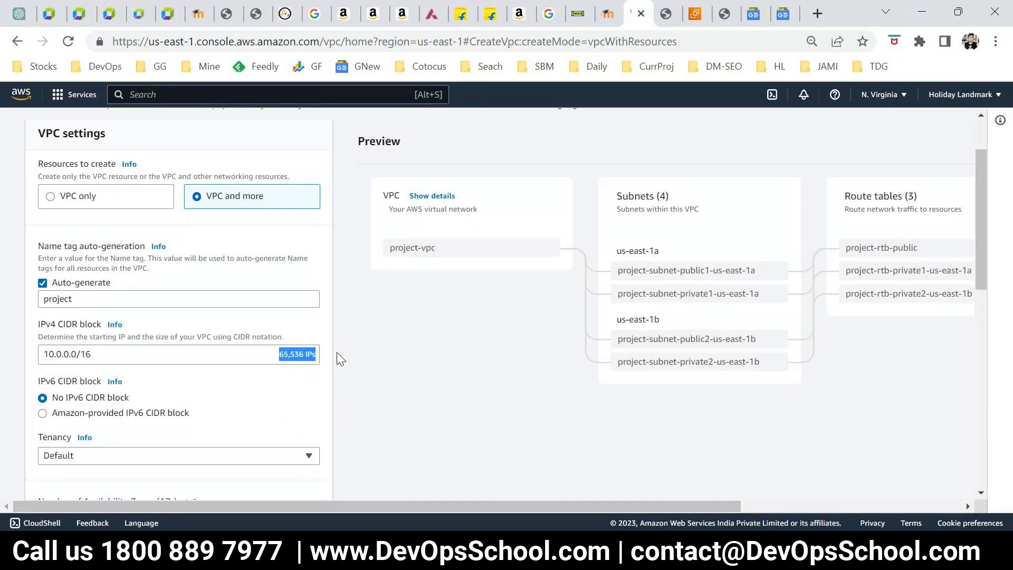
click(314, 381)
drag(280, 347, 312, 390)
scroll(249, 379, down, 3)
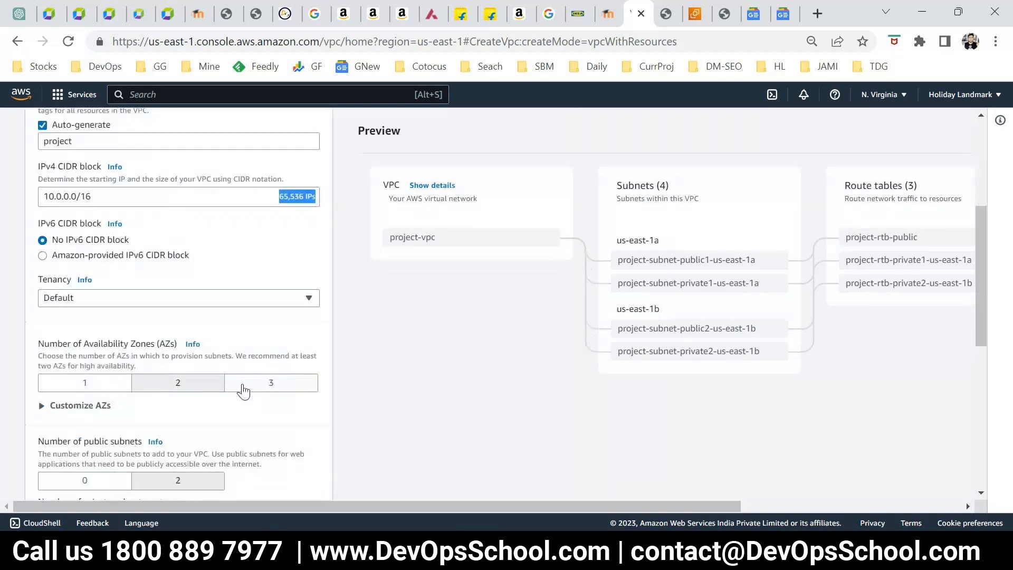
click(105, 297)
click(153, 284)
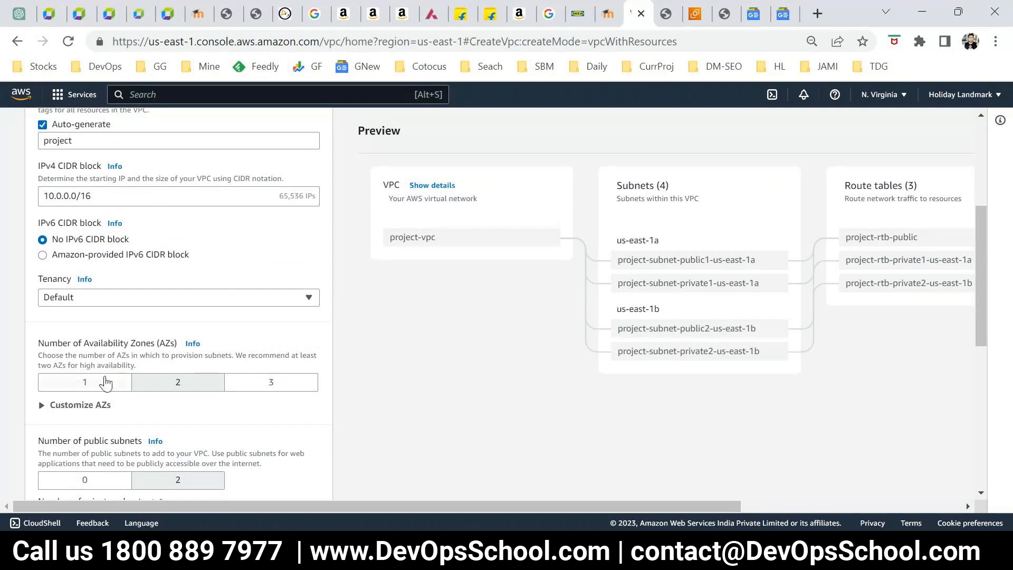
- Review the number of public and private subnets and keep NAT gateways at None
scroll(189, 399, down, 2)
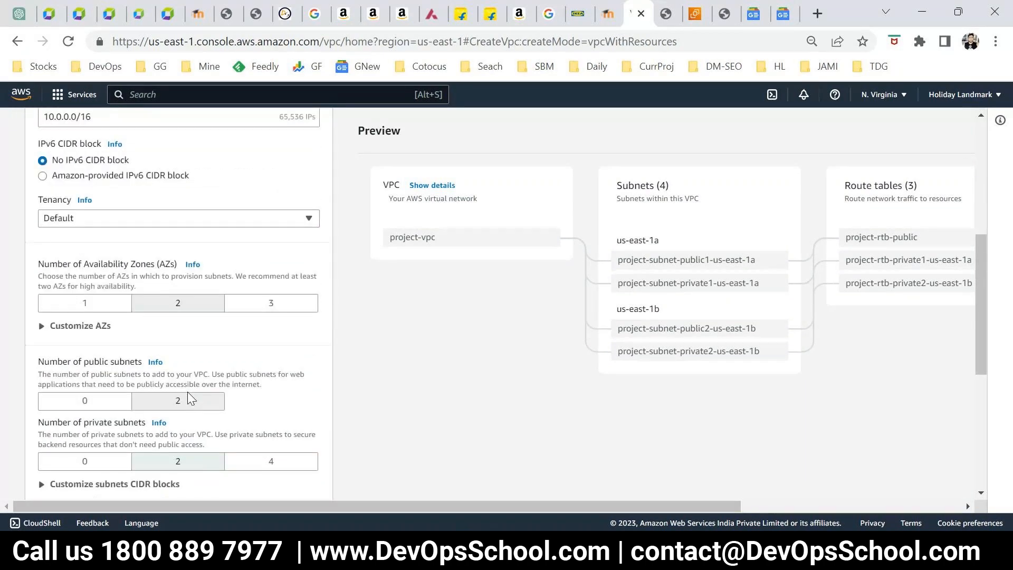
scroll(187, 392, down, 2)
double_click(136, 288)
drag(128, 343, 148, 348)
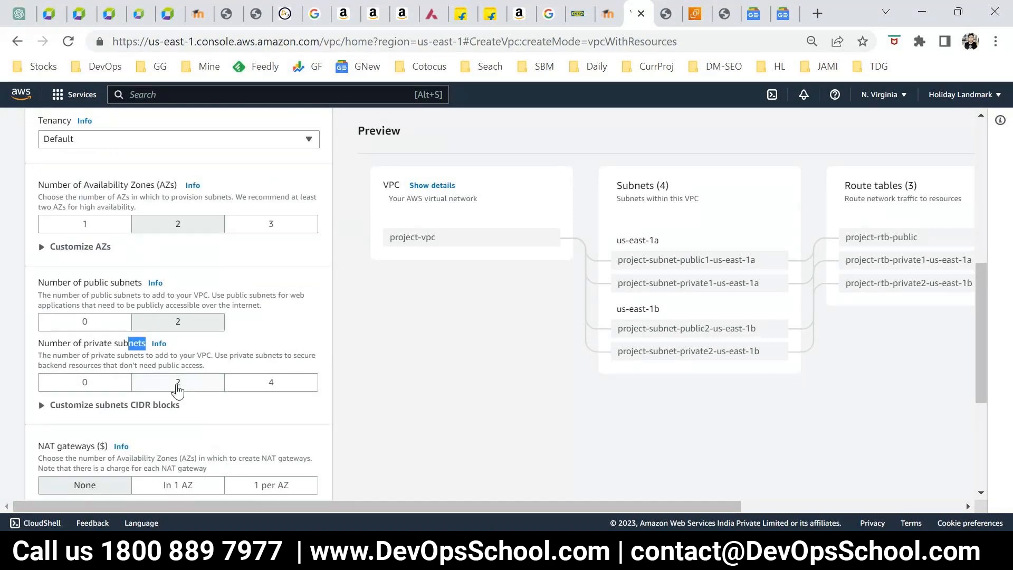
scroll(178, 390, down, 2)
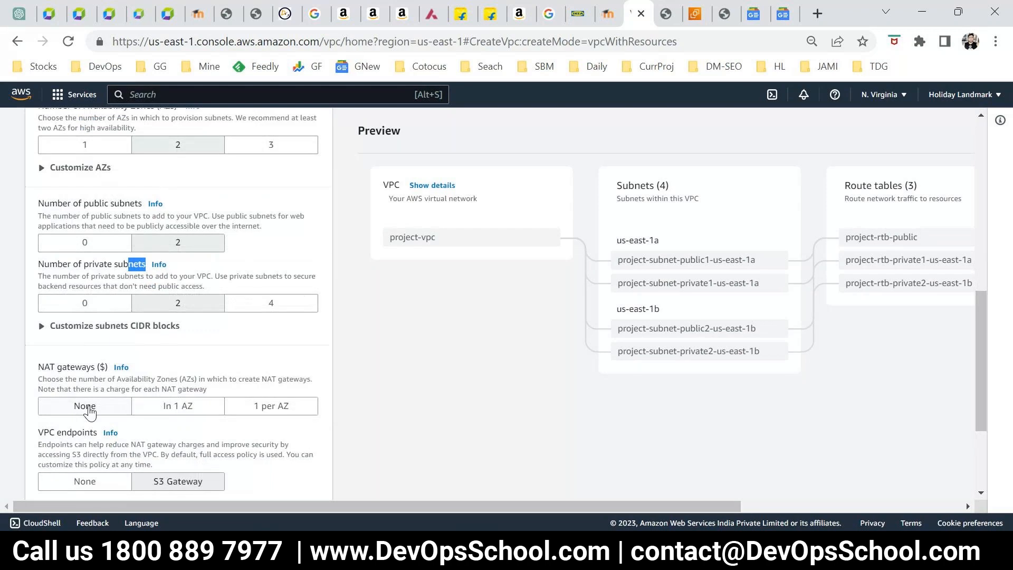
click(89, 410)
scroll(89, 410, down, 3)
drag(129, 214, 98, 218)
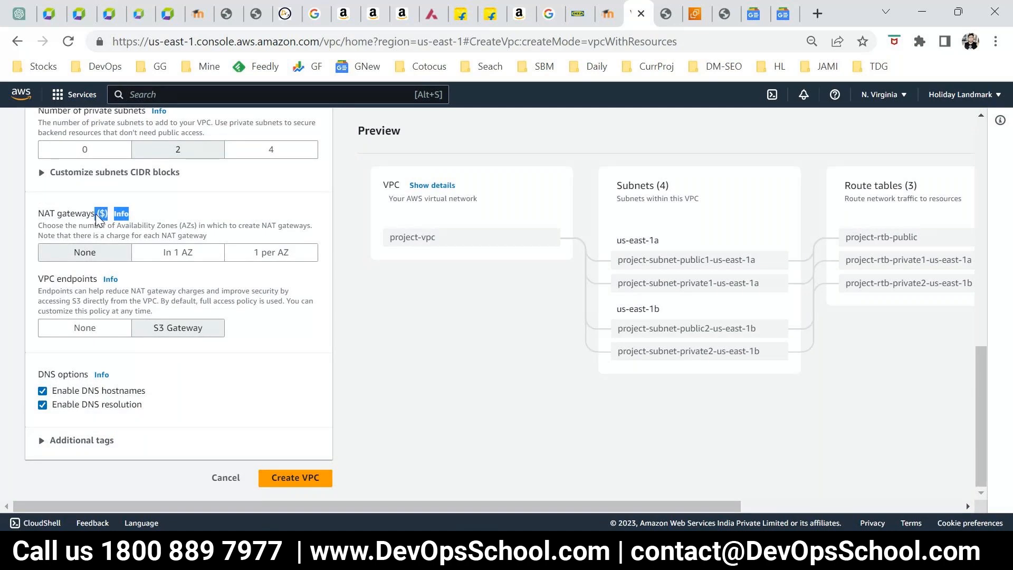
scroll(229, 421, up, 2)
scroll(229, 421, up, 4)
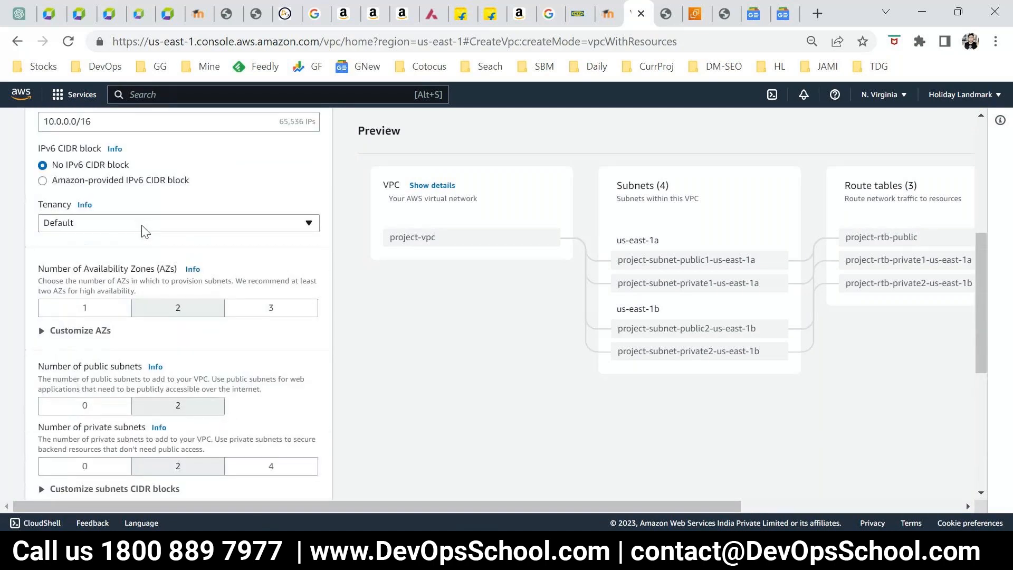
- Examine the Tenancy options, then the NAT gateways and VPC endpoints settings
click(145, 227)
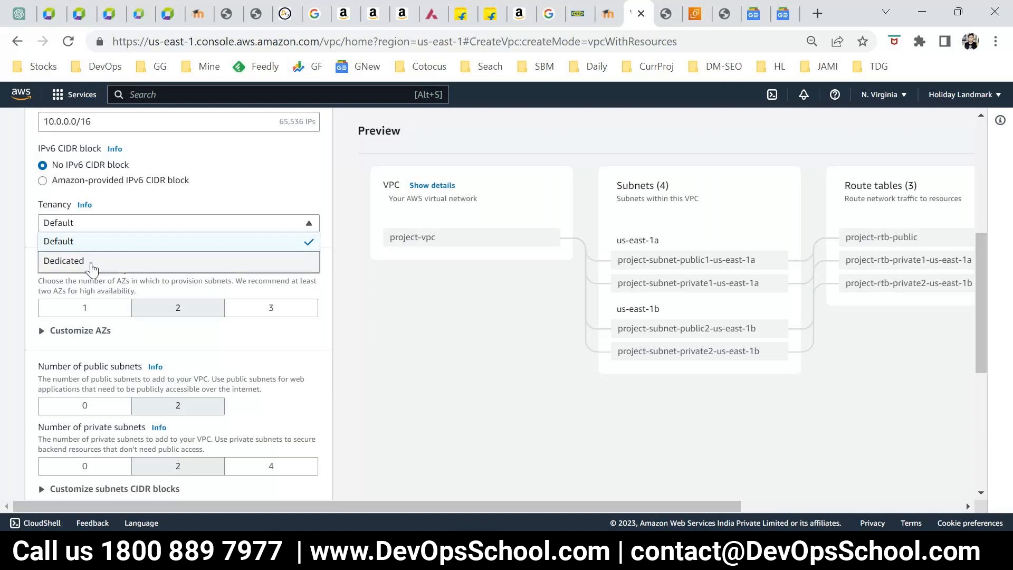
click(33, 252)
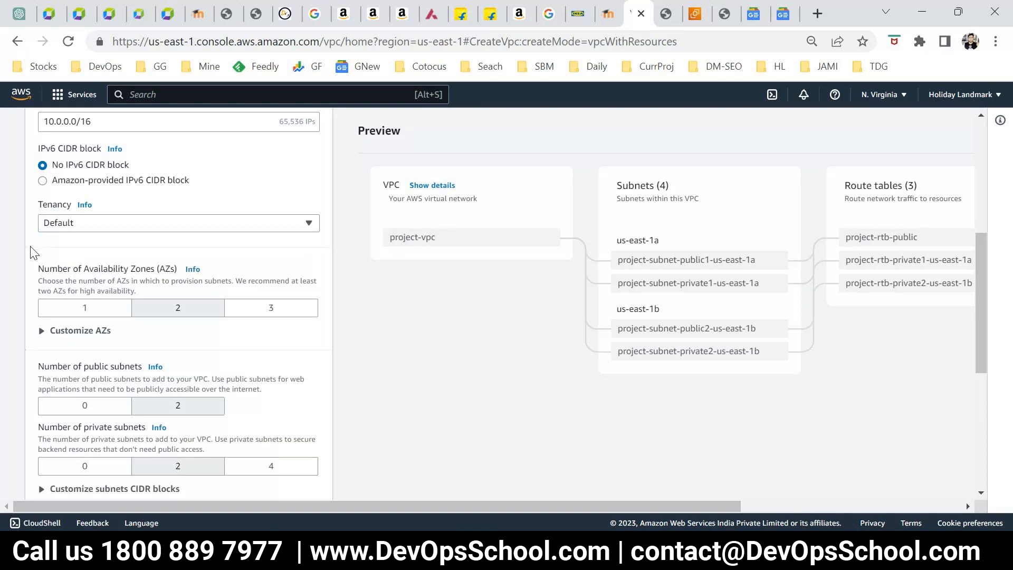
scroll(39, 255, down, 6)
double_click(101, 214)
mouse_move(100, 216)
mouse_down()
mouse_move(56, 218)
mouse_move(91, 213)
mouse_up()
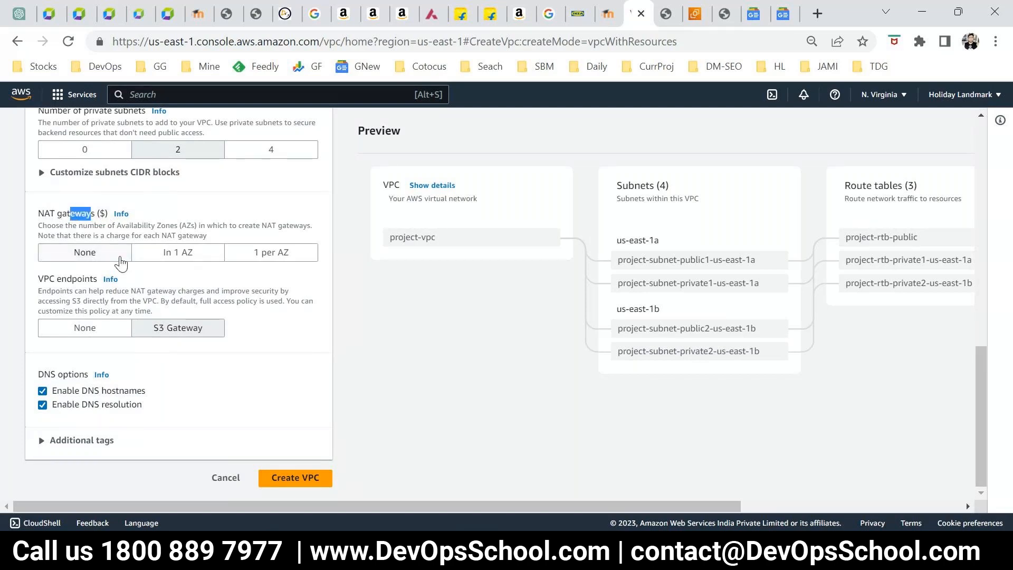
drag(38, 279, 67, 278)
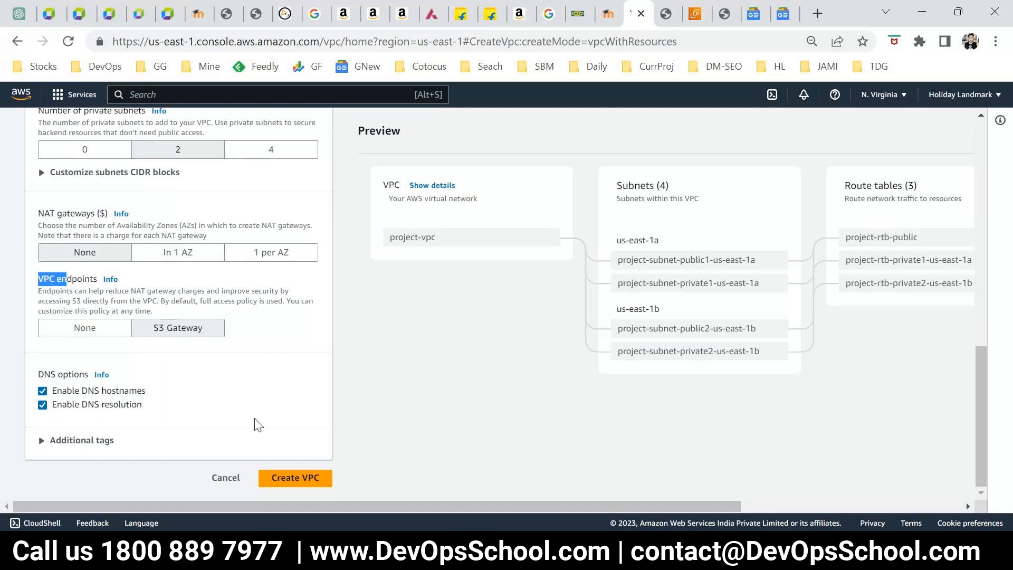
- Compare the preview's network connections without a NAT gateway and with one in 1 AZ, ending with NAT gateways at None
scroll(258, 424, up, 5)
drag(546, 501, 781, 498)
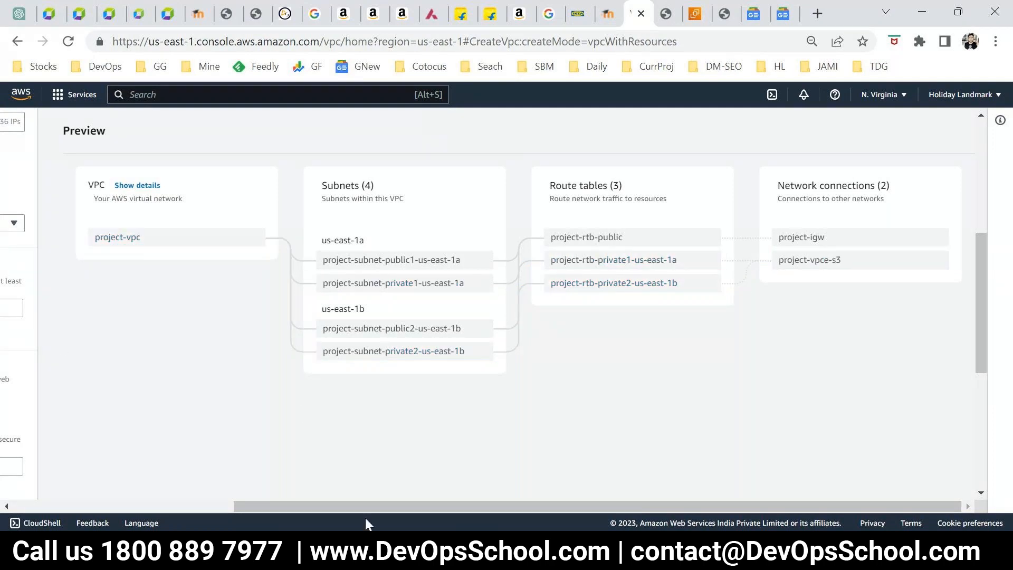
drag(359, 508, 87, 490)
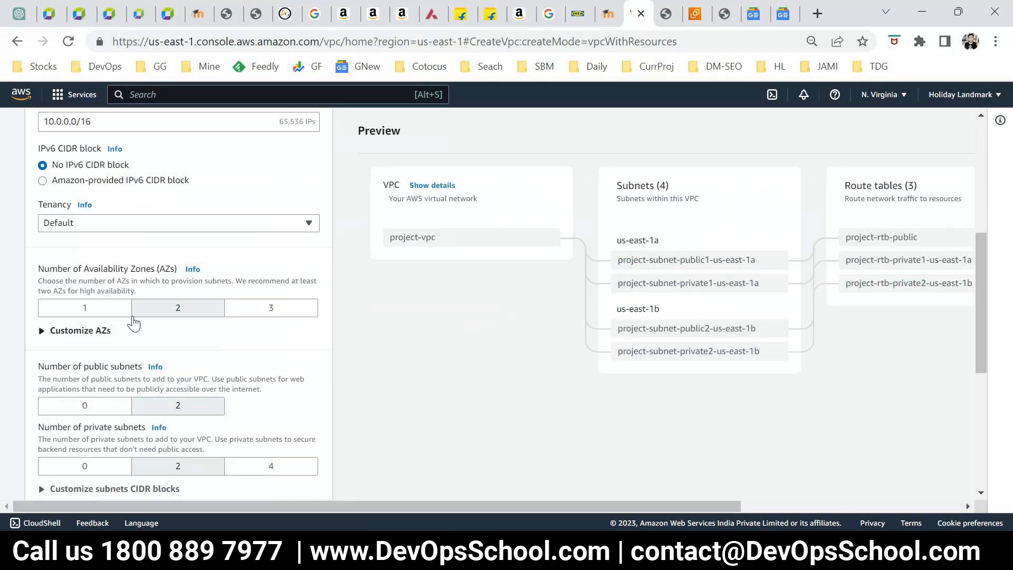
scroll(149, 327, down, 5)
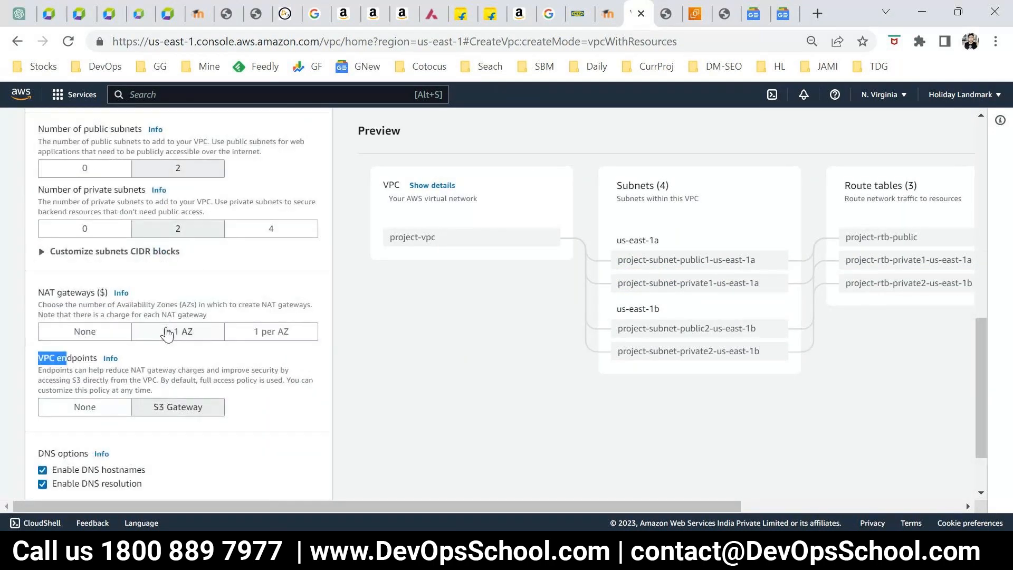
scroll(659, 472, right, 5)
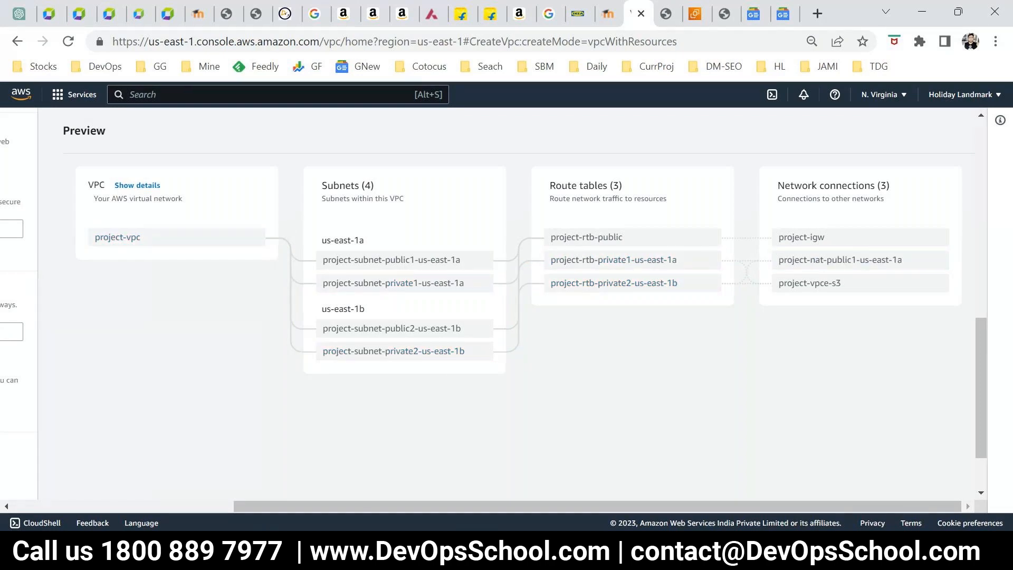
scroll(66, 373, left, 5)
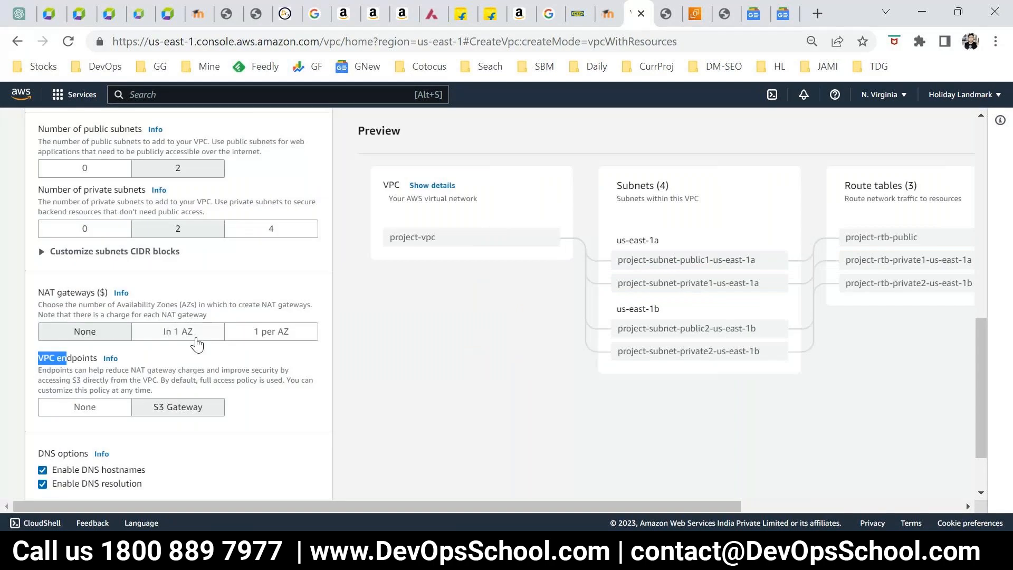
- Create the VPC with no NAT gateway, an S3 Gateway endpoint and both DNS options enabled
scroll(197, 344, down, 2)
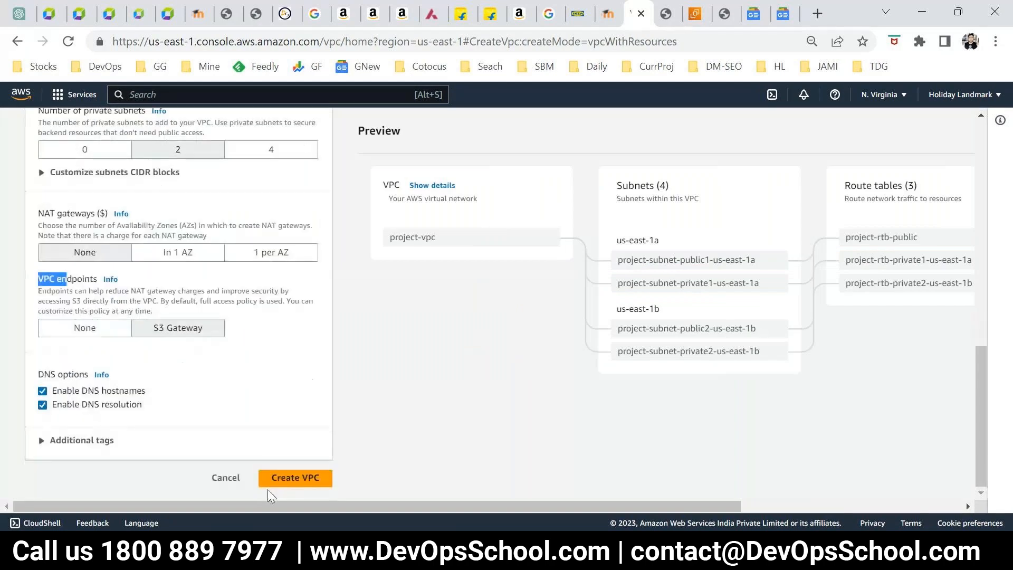
click(295, 478)
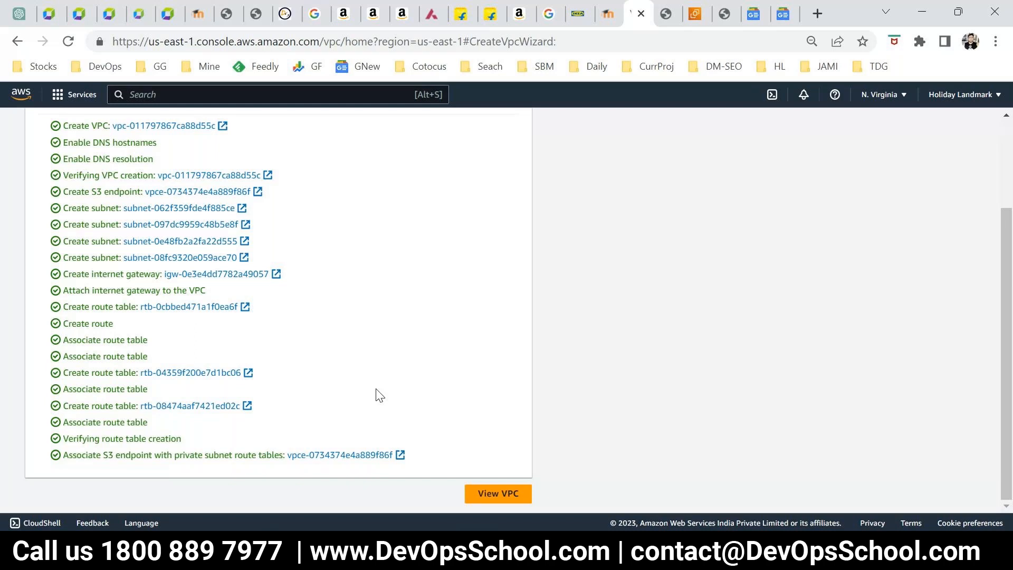
- Review the completed VPC creation tasks, then open the details of the new VPC
drag(51, 141, 496, 426)
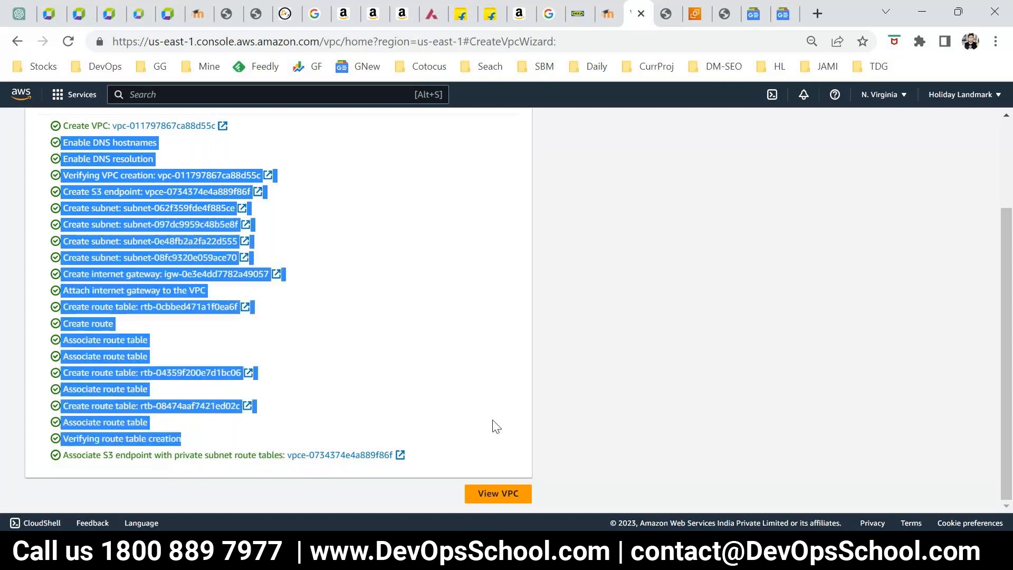
click(435, 392)
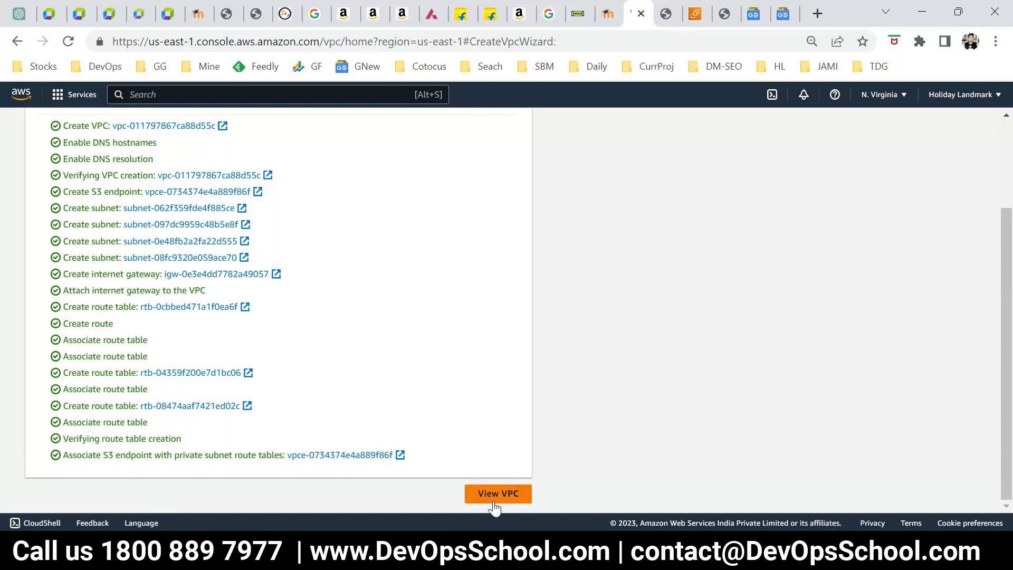
click(498, 496)
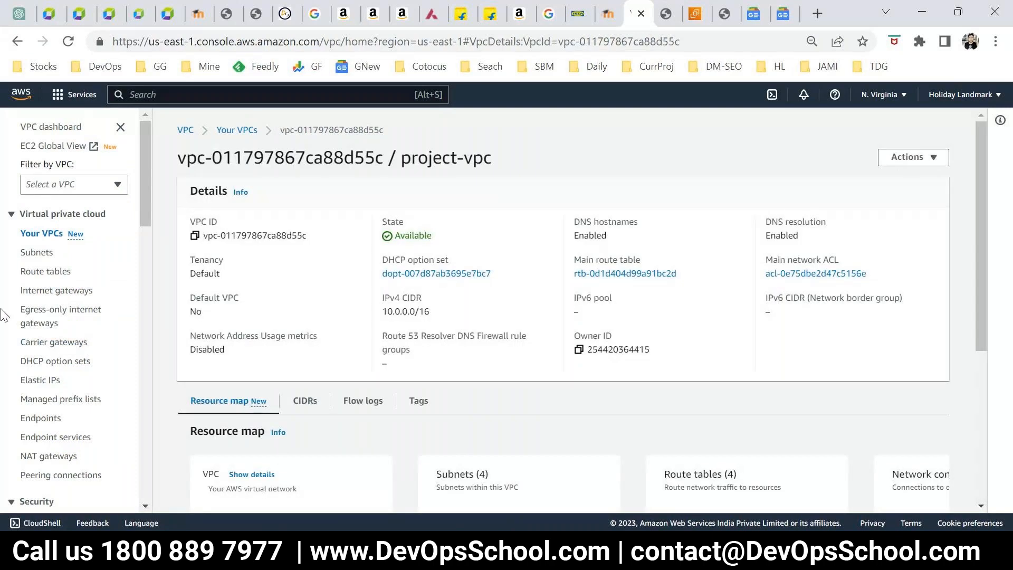
- View the list of VPCs and compare the details of project-vpc with those of the default VPC
click(40, 233)
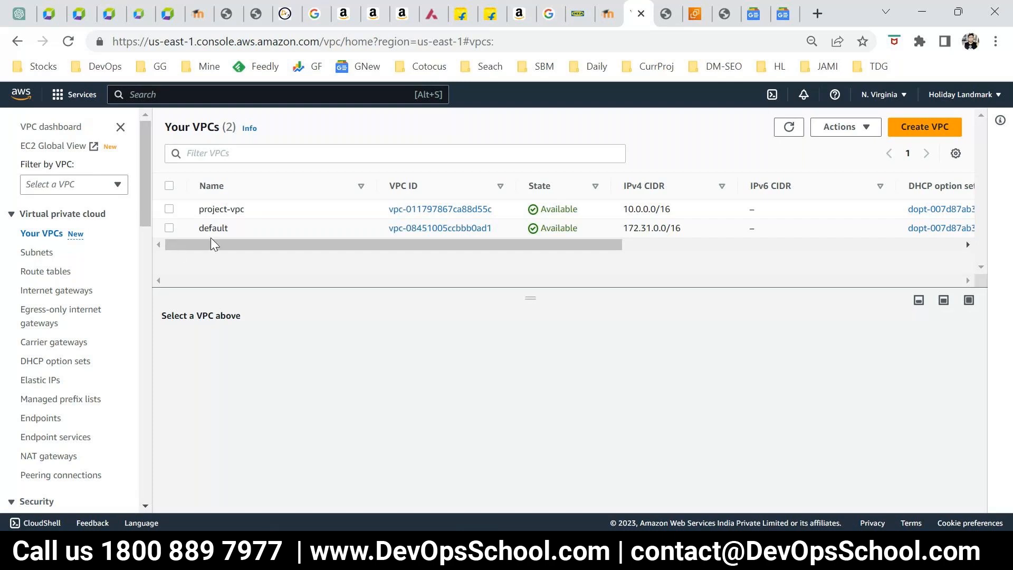
click(217, 214)
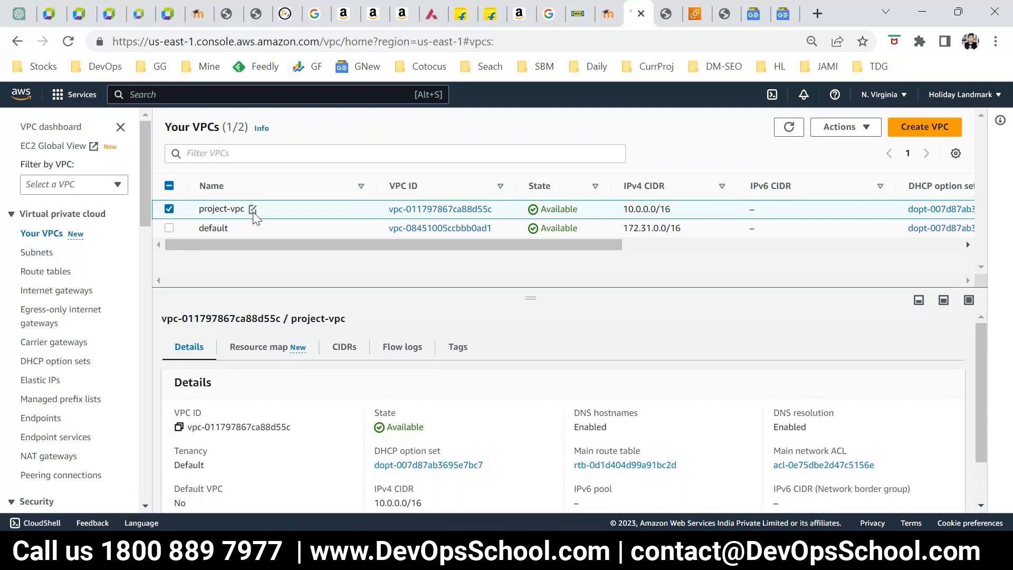
drag(204, 209, 245, 209)
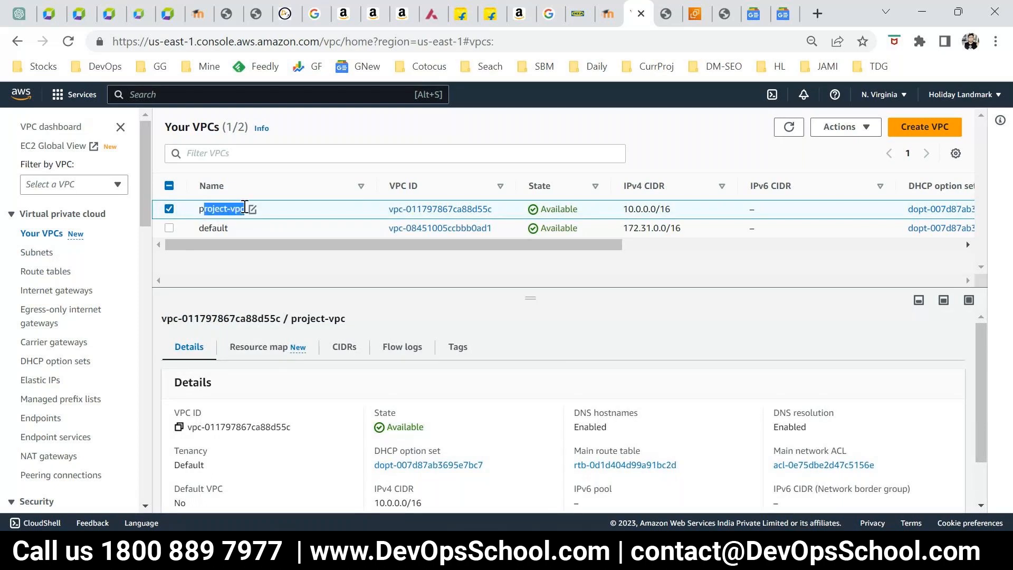
double_click(221, 228)
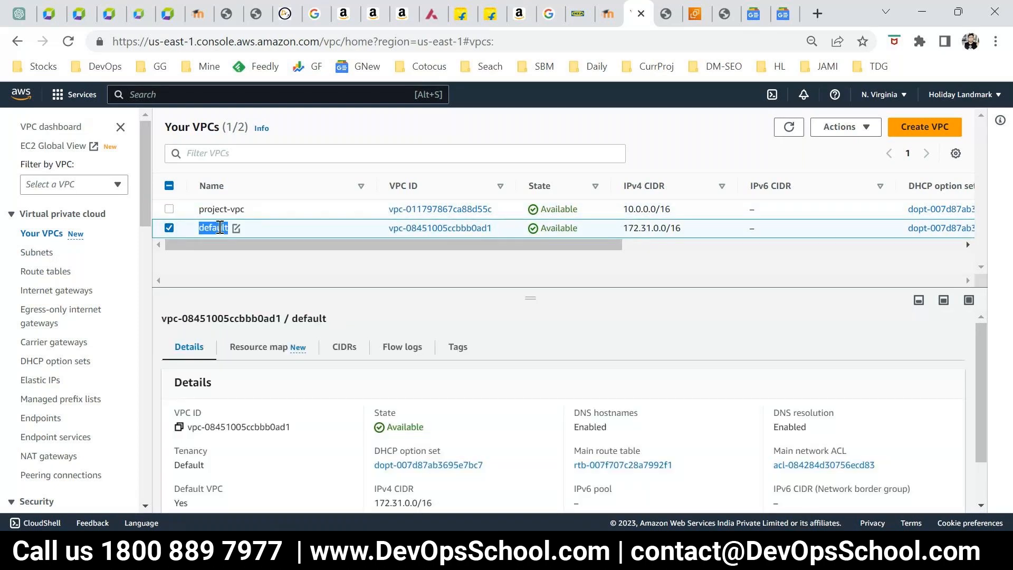
- Look through the subnets of both VPCs, then view the list of route tables
click(112, 263)
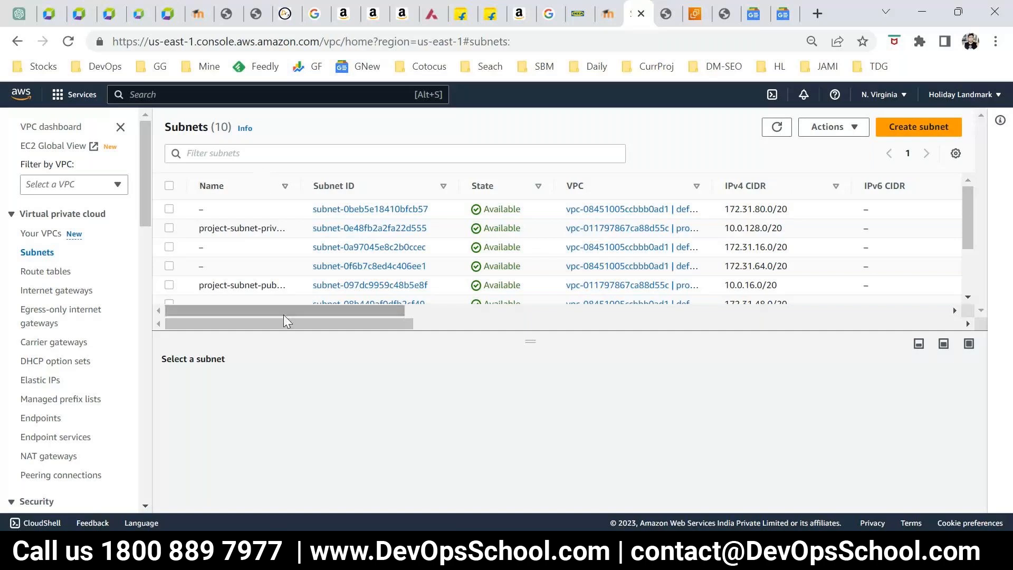
drag(283, 314, 233, 302)
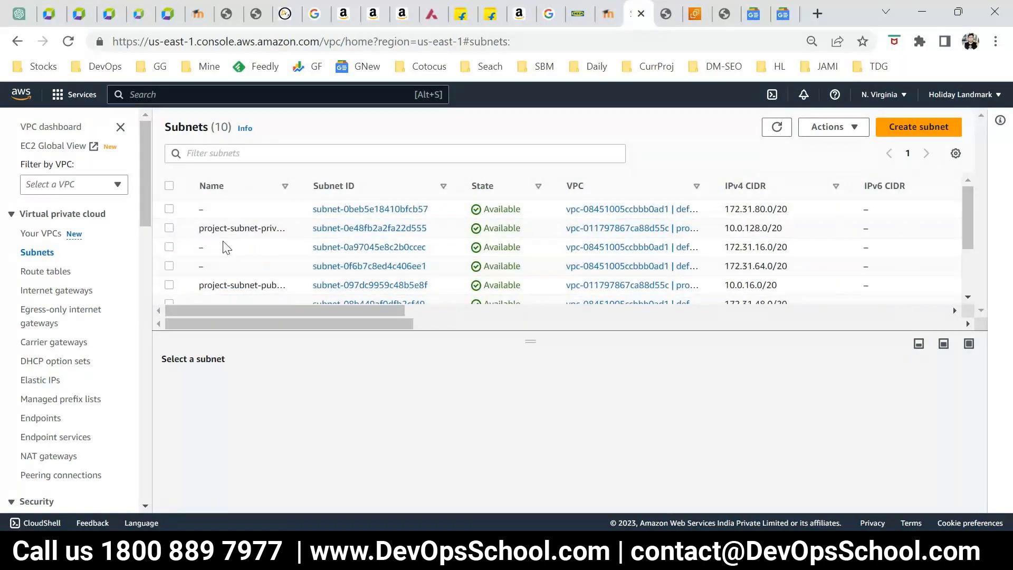
scroll(226, 247, down, 3)
drag(337, 311, 293, 310)
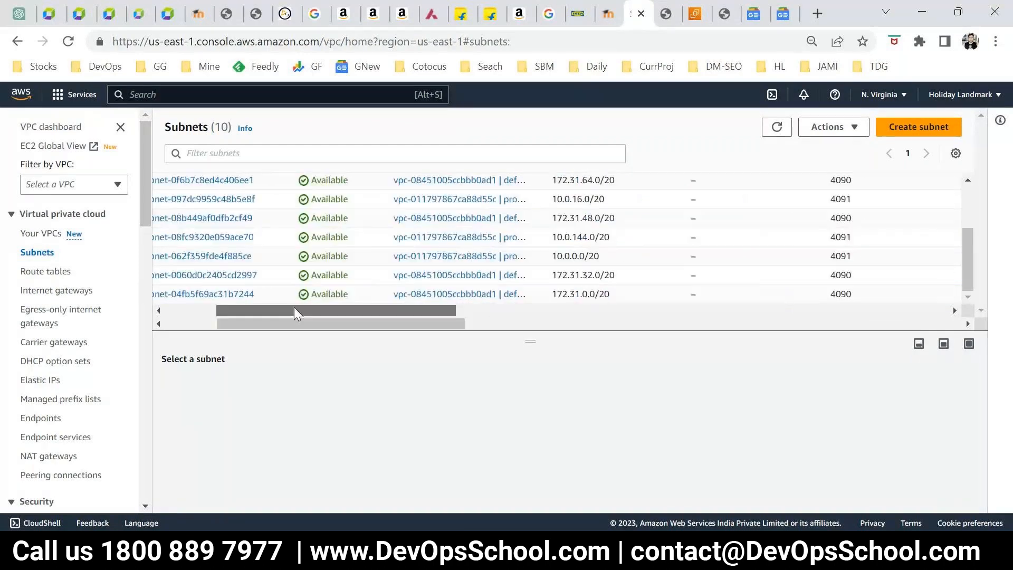
click(45, 271)
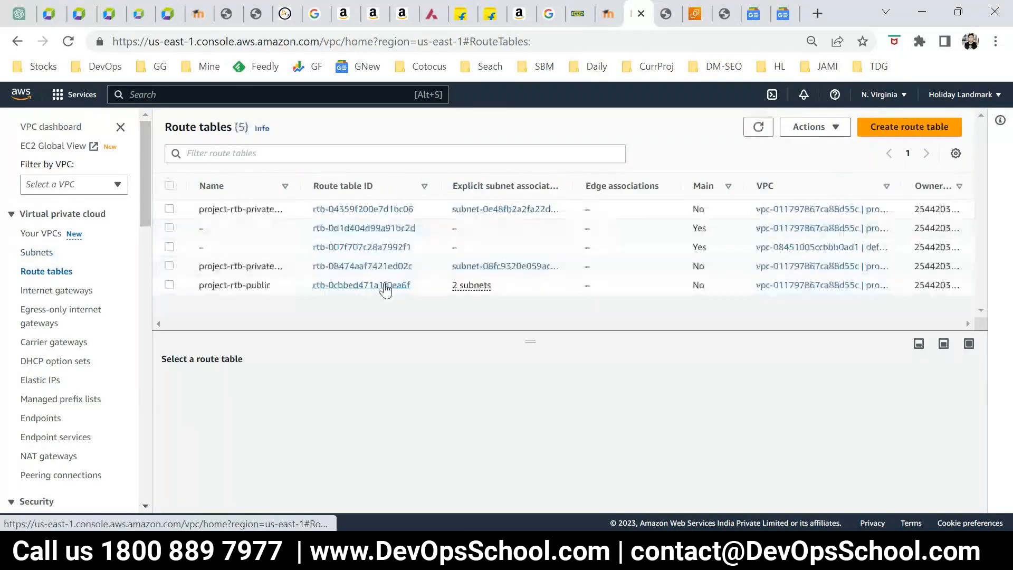
- View the internet gateways of the default VPC and project-vpc, selecting project-igw for its details
click(62, 293)
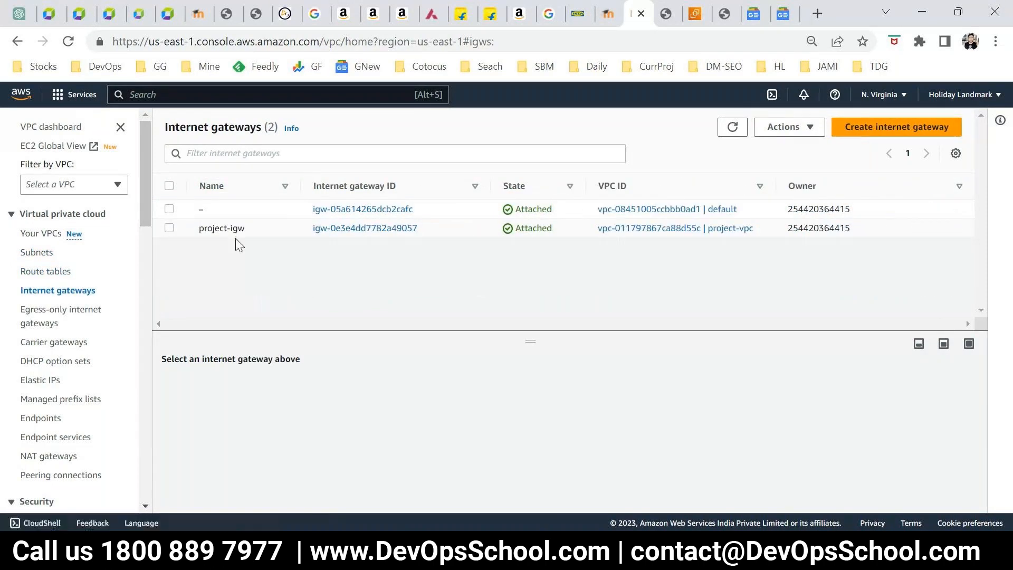
click(292, 210)
click(279, 232)
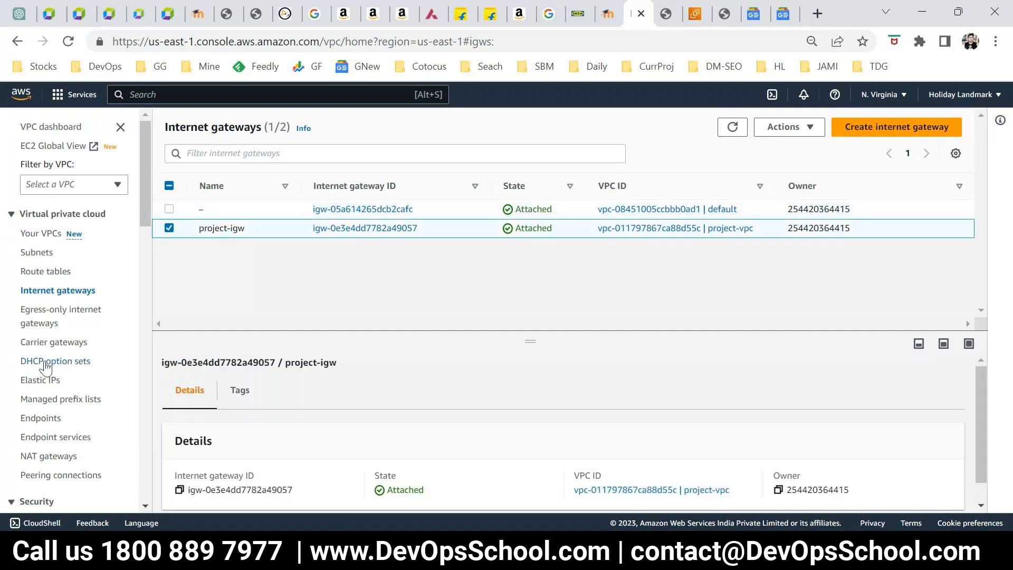
scroll(86, 373, down, 3)
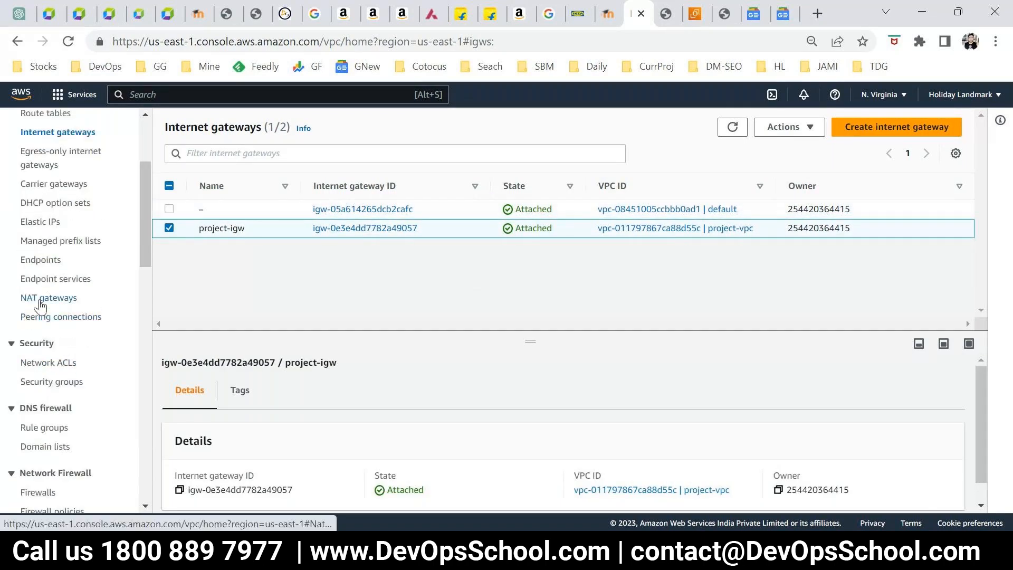
scroll(62, 309, up, 1)
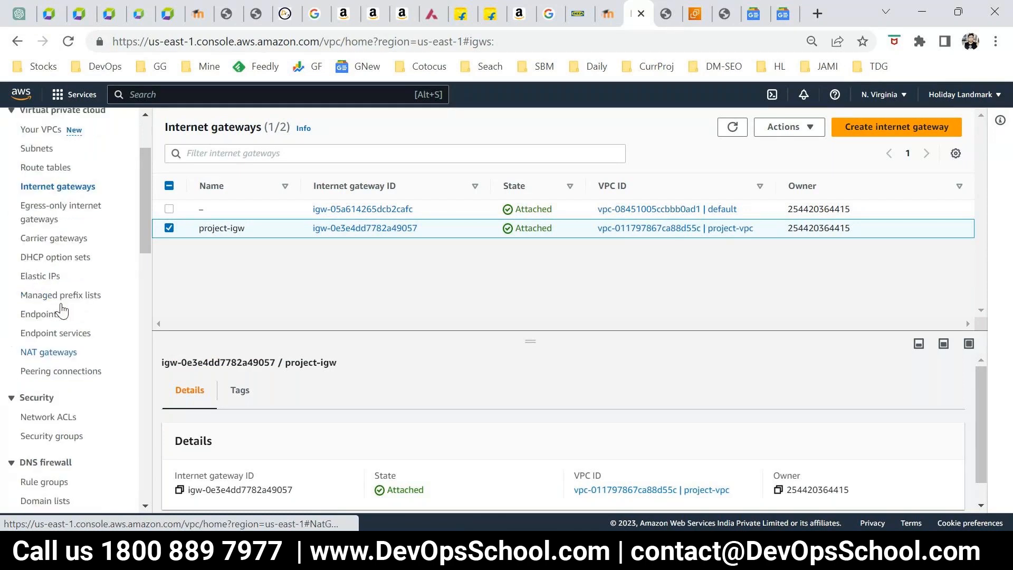
scroll(62, 311, up, 1)
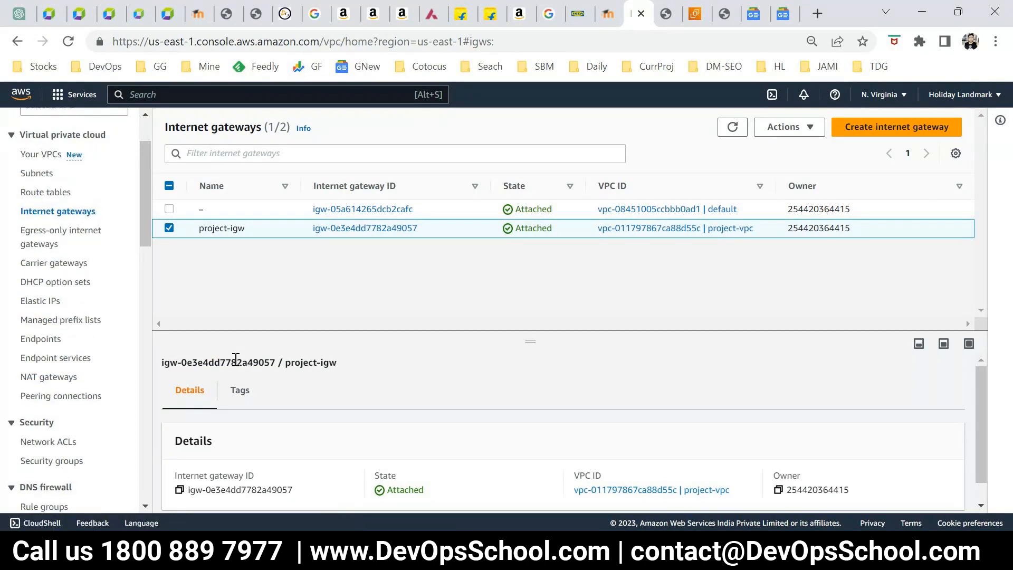
- Revisit the VPC list, then start an EC2 instance launch with jhgjggjhghj as the instance name
click(49, 161)
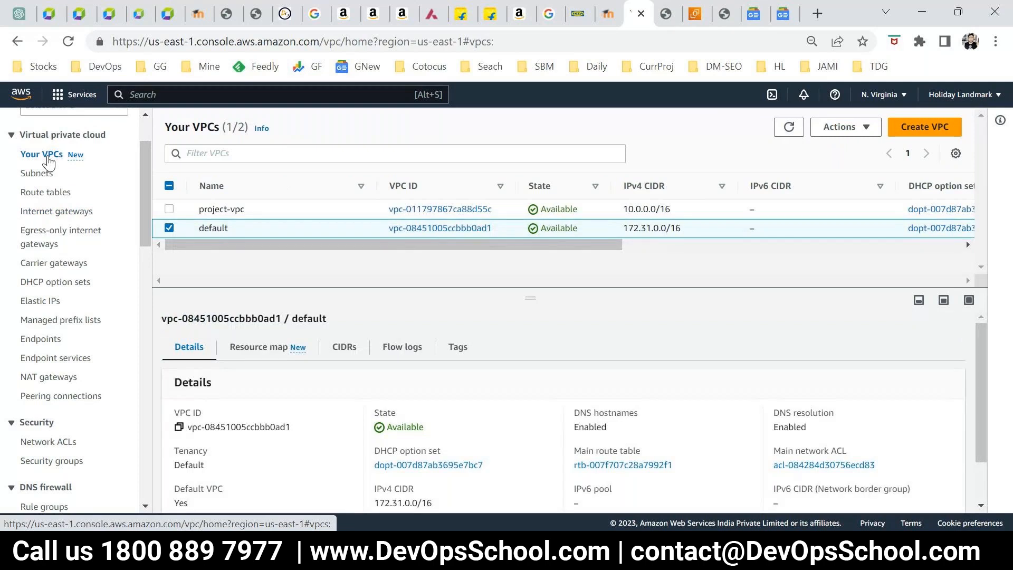
scroll(64, 119, up, 3)
click(74, 95)
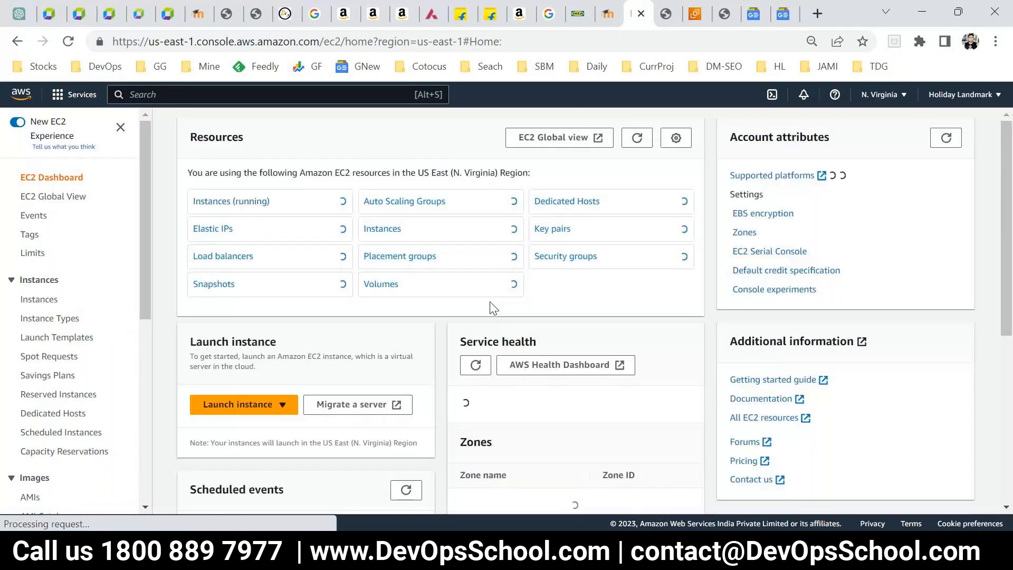
click(253, 404)
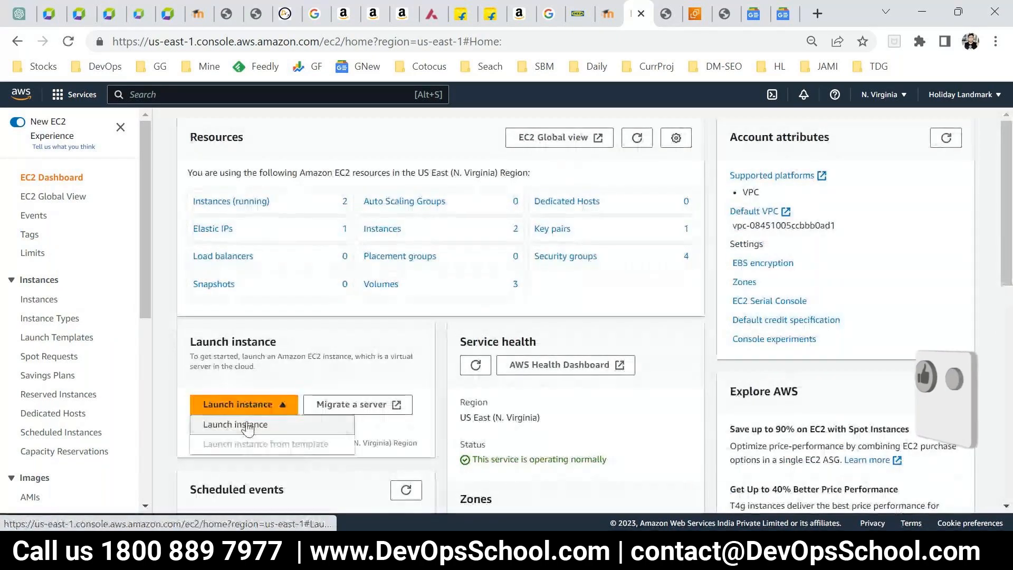
click(248, 424)
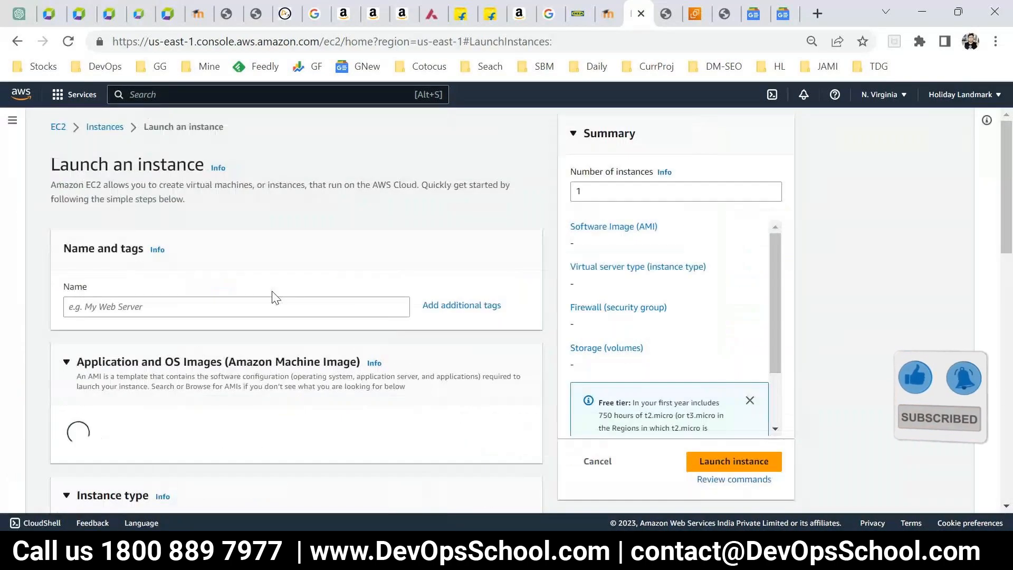
click(265, 302)
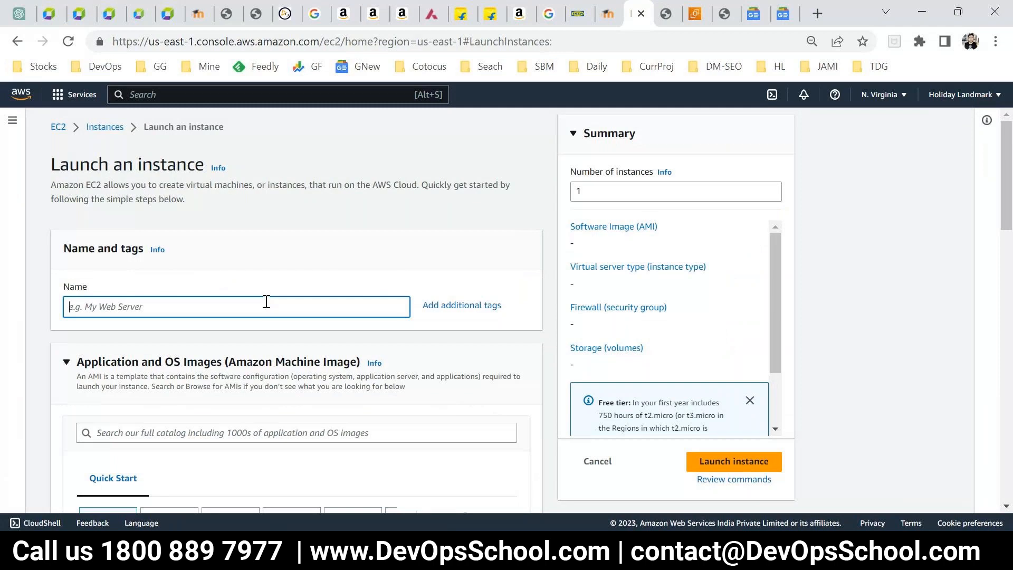
text(jhgjggjhghj)
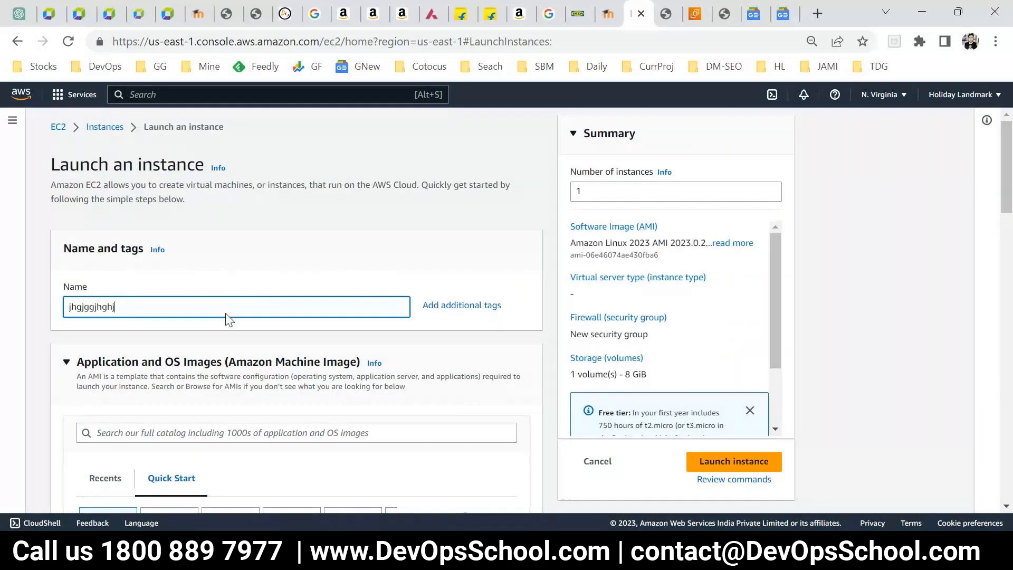
- Edit the instance's network settings and set its VPC to project-vpc
scroll(144, 262, down, 3)
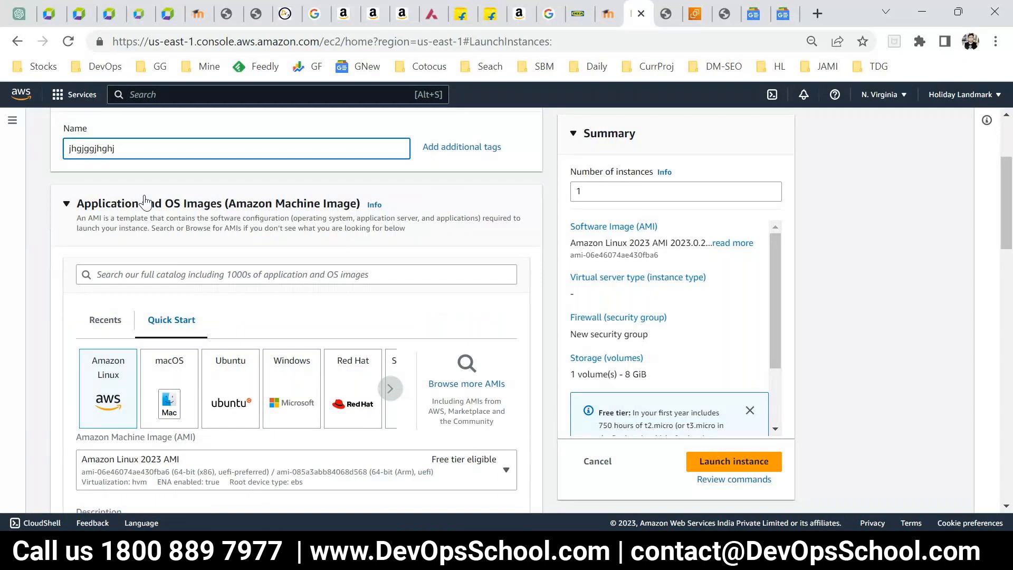
scroll(144, 201, down, 10)
scroll(232, 353, down, 3)
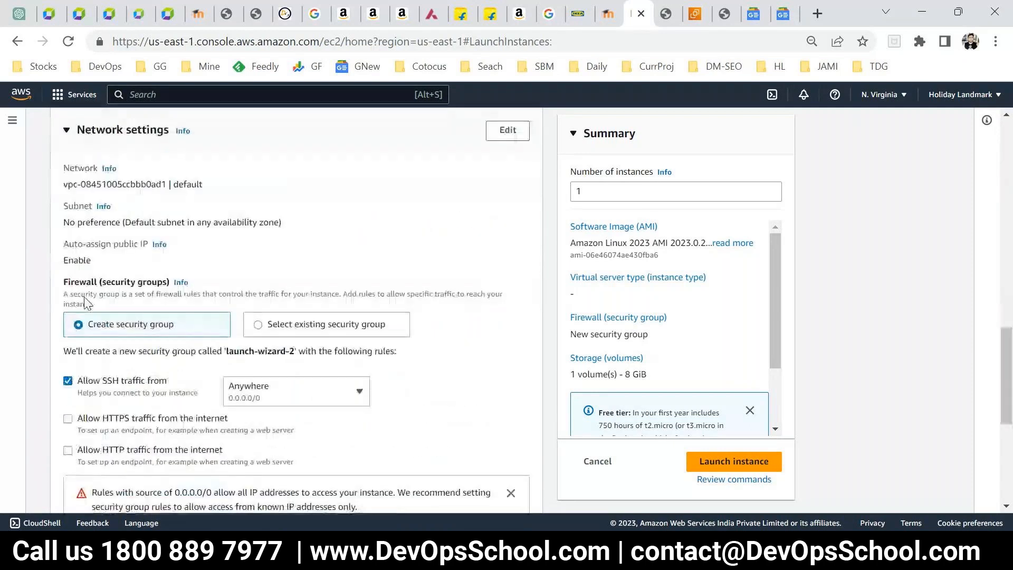
scroll(158, 253, up, 1)
drag(202, 254, 146, 252)
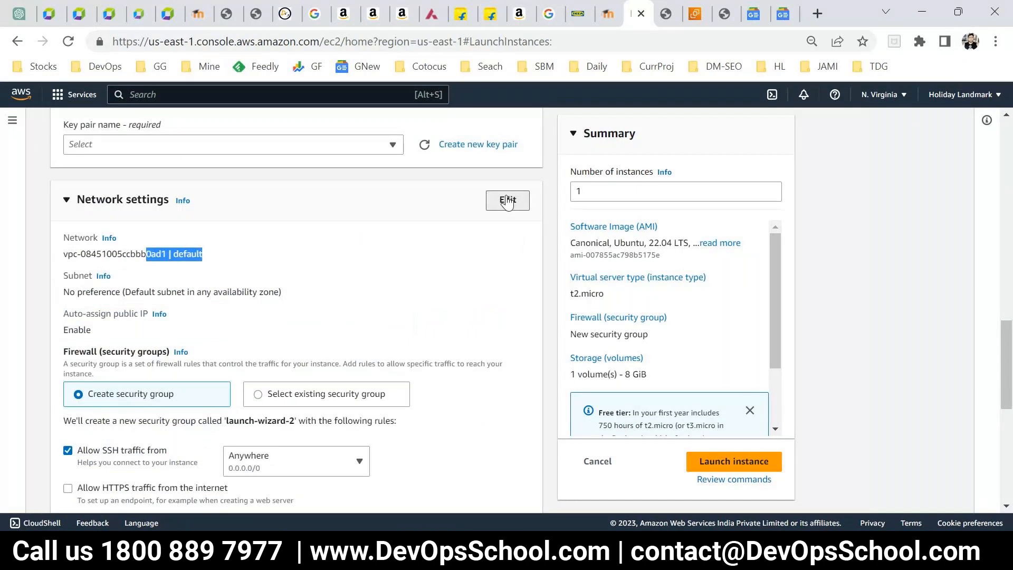
click(507, 200)
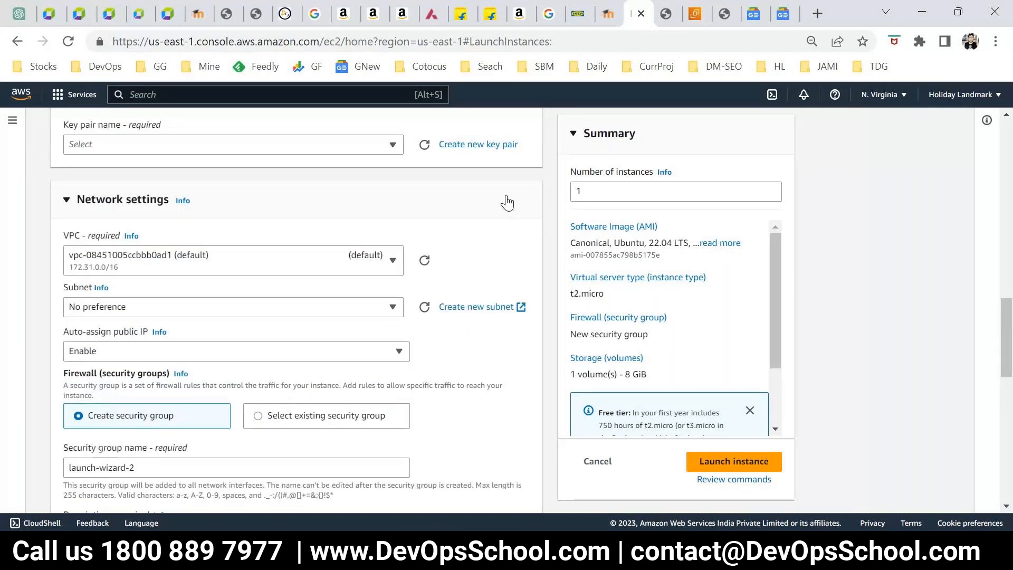
click(166, 274)
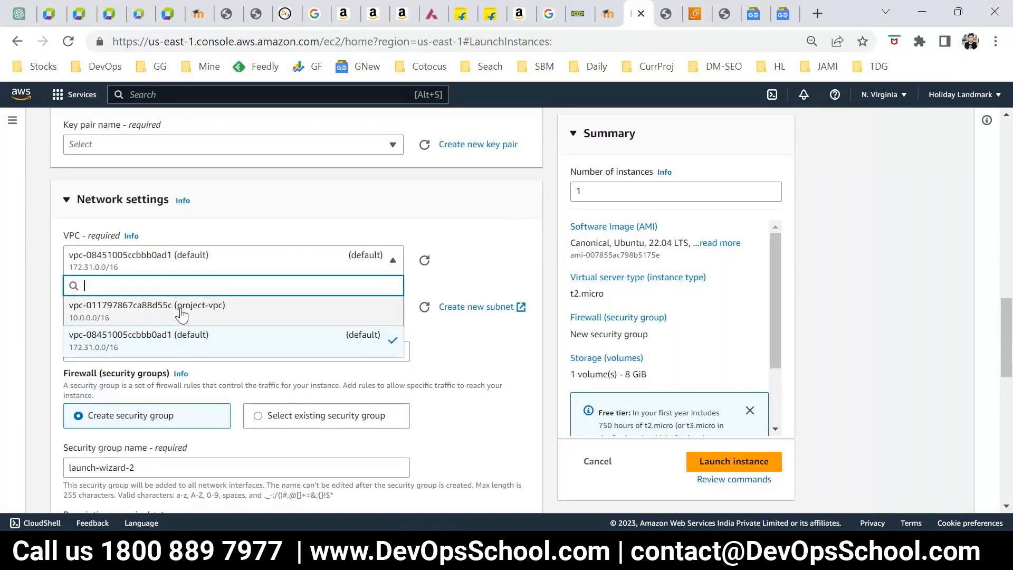
click(182, 315)
- Examine the public and private subnets offered for project-vpc, then cancel the instance launch
click(279, 326)
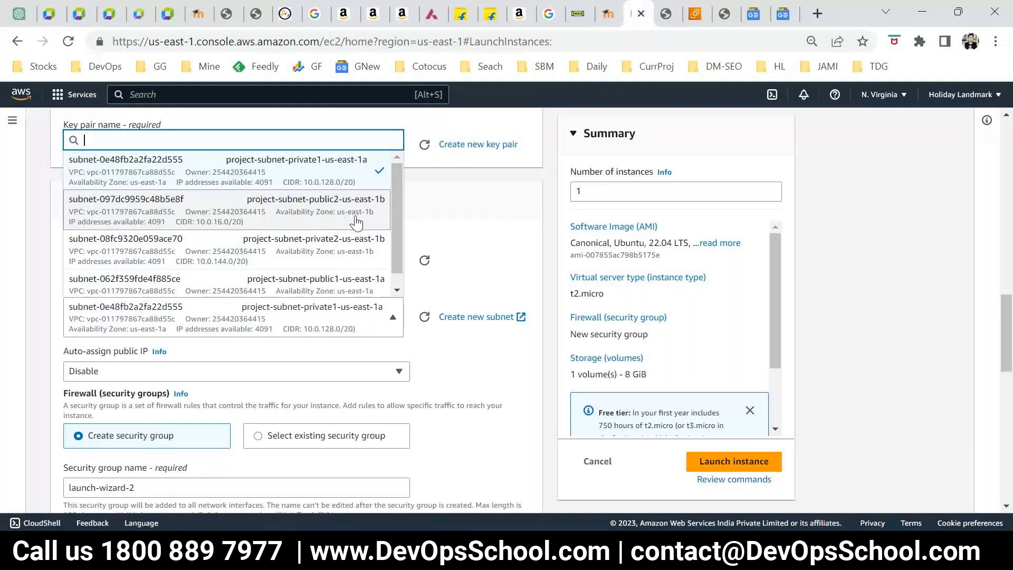
scroll(357, 223, down, 1)
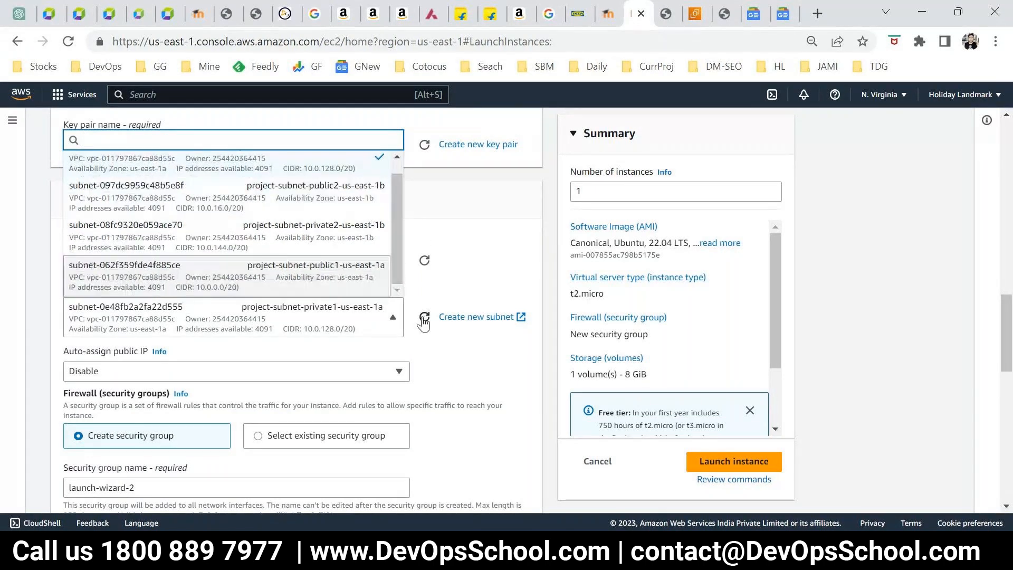
click(479, 260)
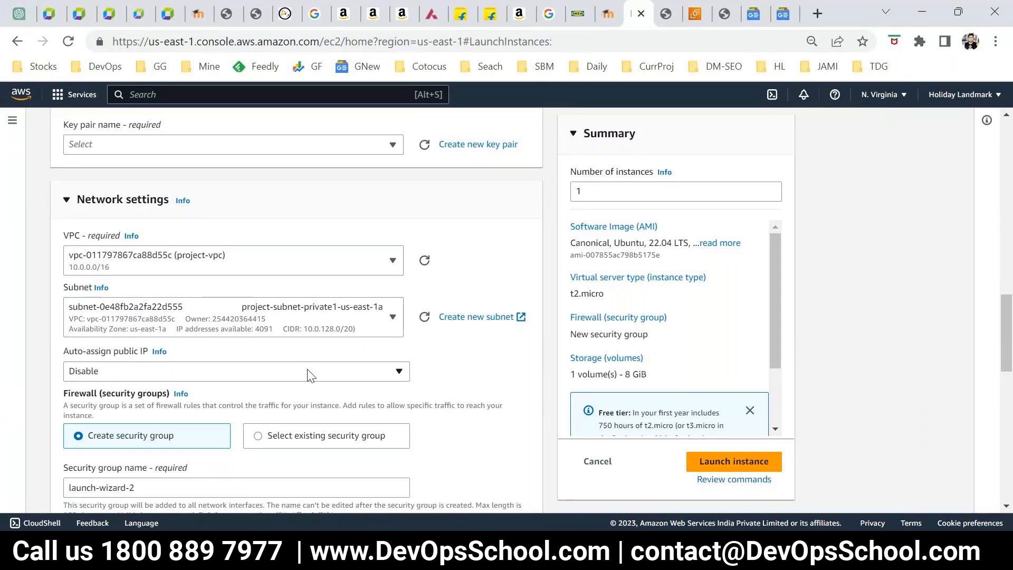
scroll(310, 375, up, 5)
click(595, 462)
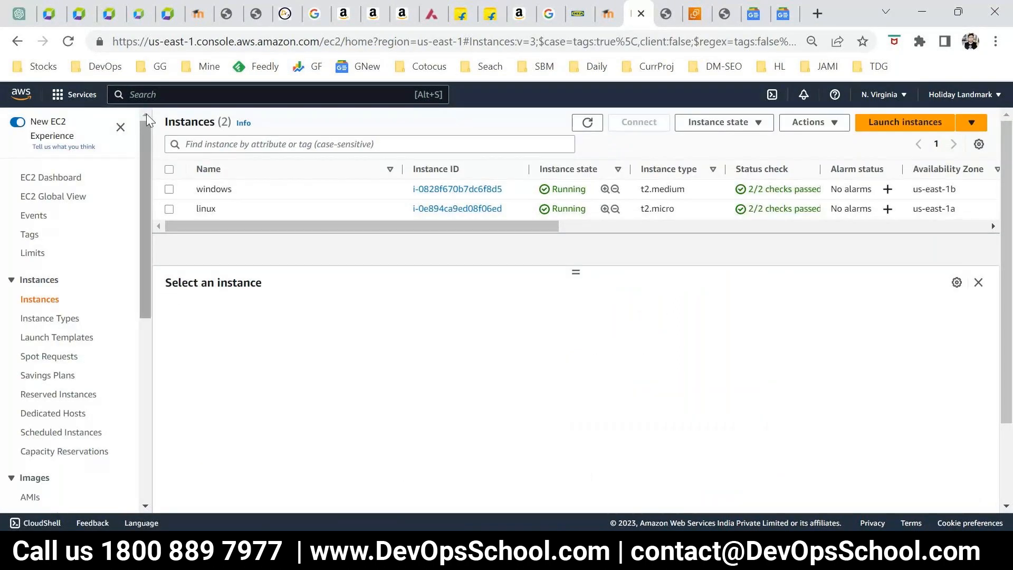
- Open the VPC list and permanently delete project-vpc with its associated resources, confirming with delete
click(87, 95)
click(296, 233)
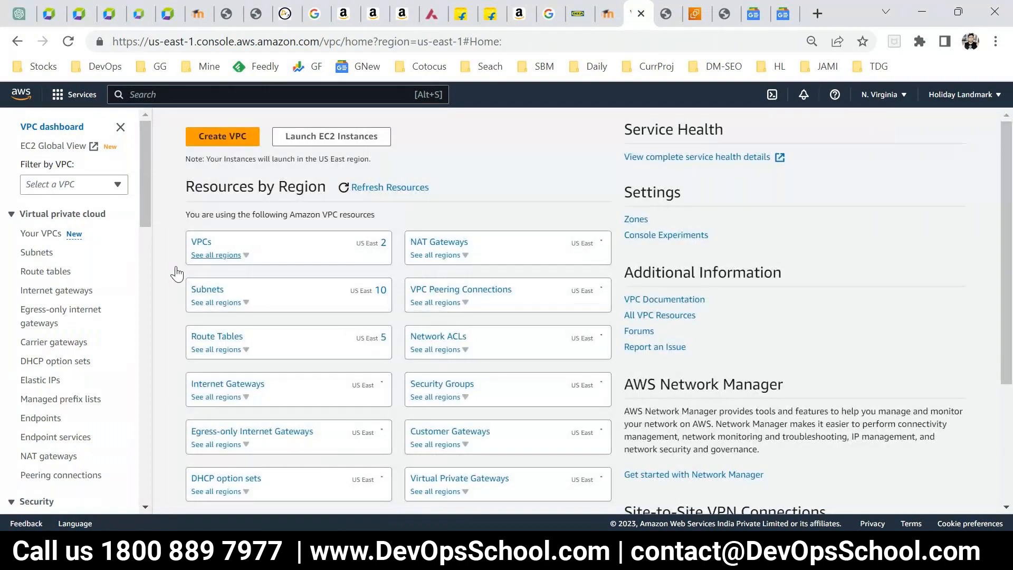
click(197, 243)
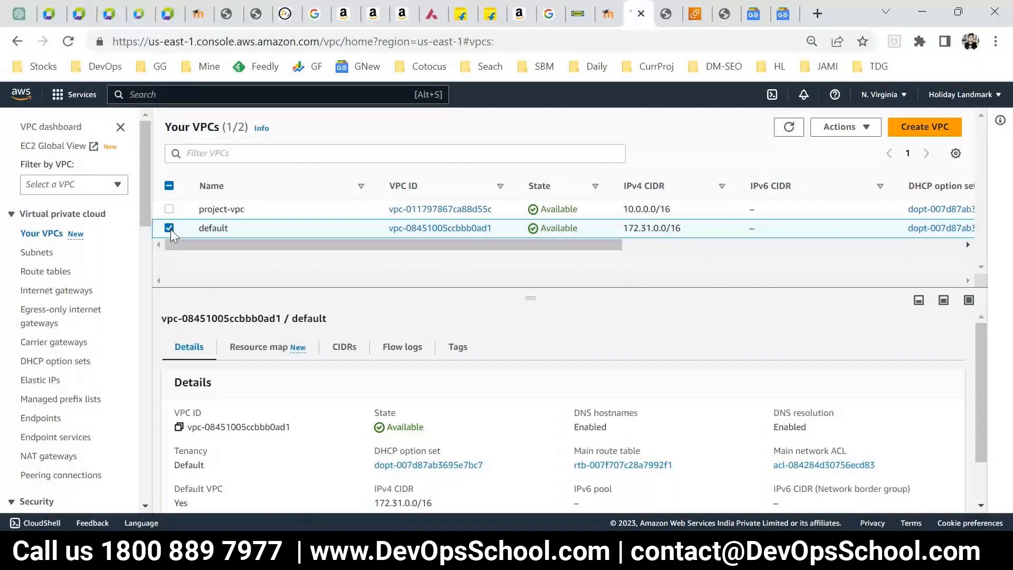
click(169, 228)
click(168, 209)
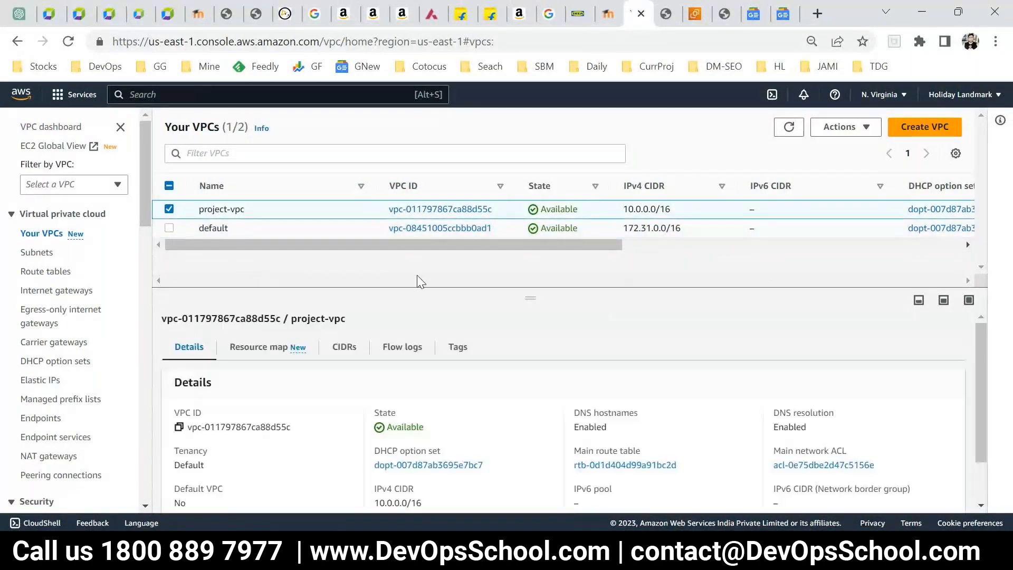
click(826, 126)
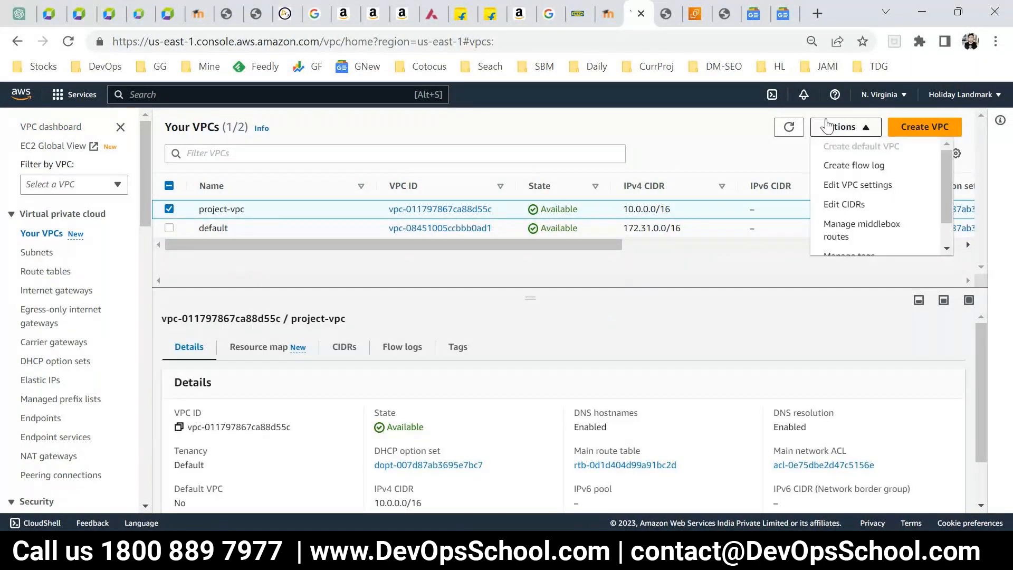
scroll(850, 222, down, 2)
click(850, 249)
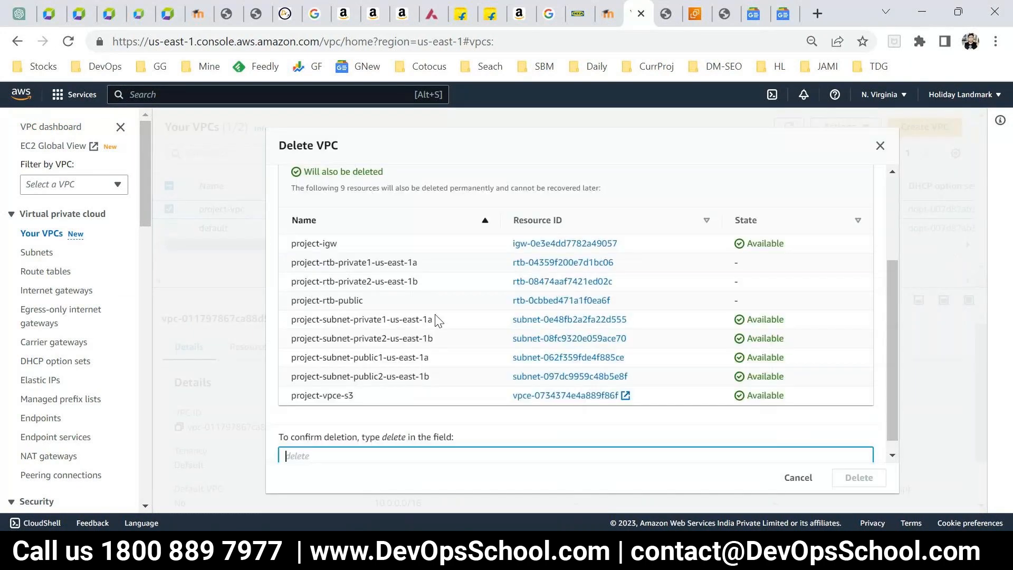
text(delete)
click(859, 478)
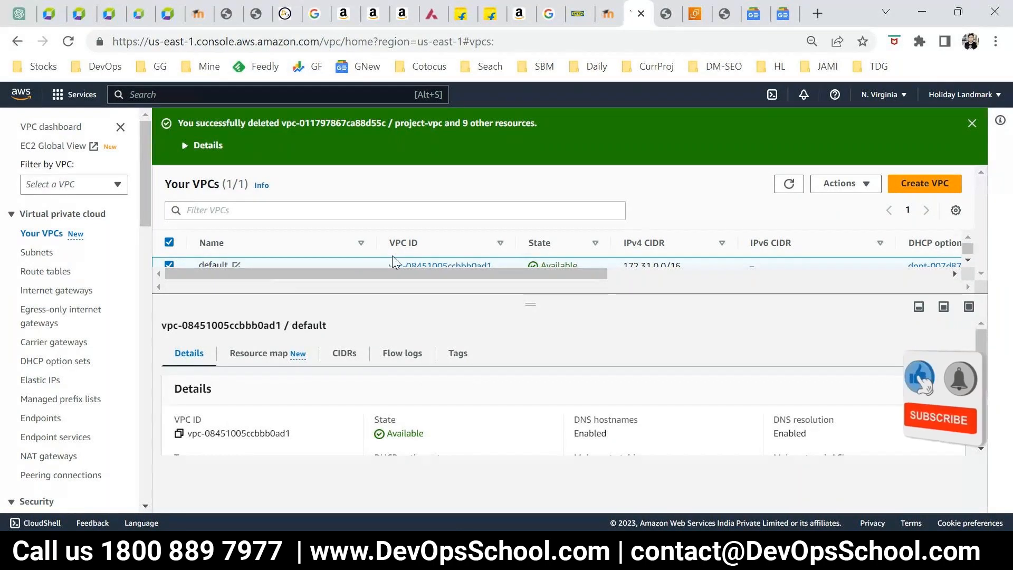
- Switch to the AWS.txt notes and copy the word Security from the IAAS line into a new heading below Networking
key(alt+Tab)
scroll(217, 260, up, 15)
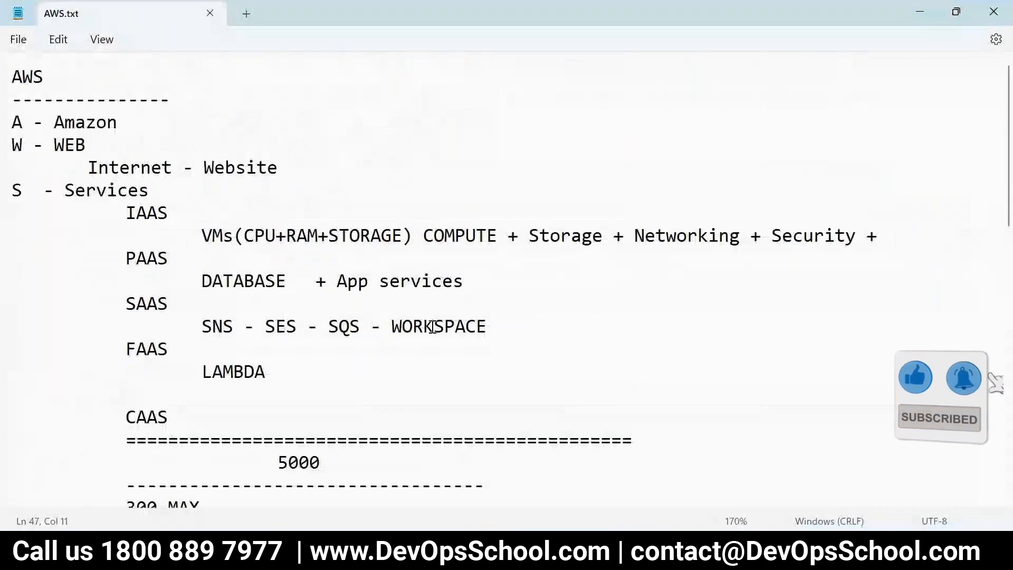
drag(624, 235, 717, 237)
drag(855, 236, 767, 237)
key(ctrl+c)
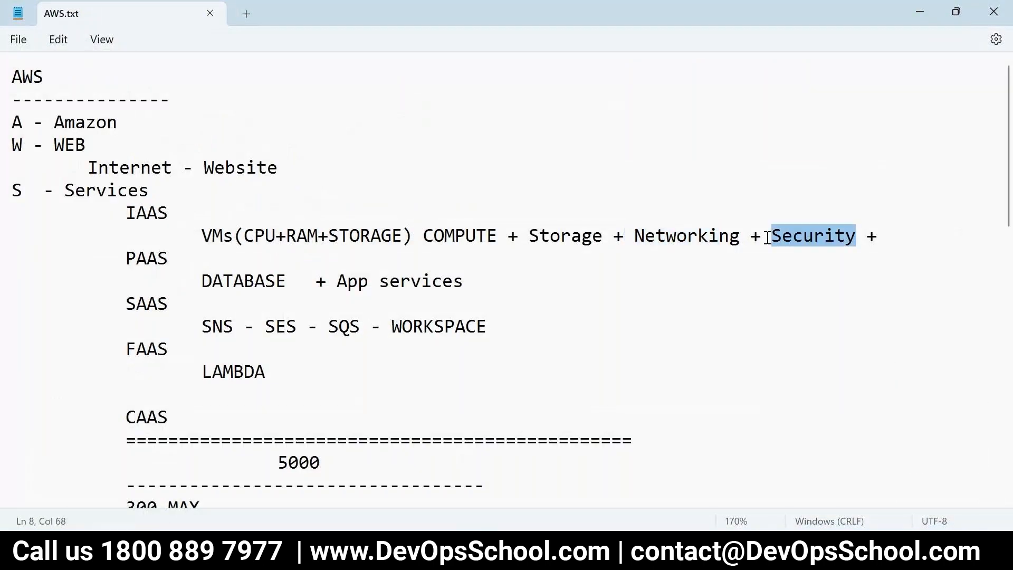
scroll(287, 350, down, 12)
click(201, 387)
key(Return)
key(Return)
key(ctrl+v)
- Add an indented line reading Security under the new Security heading
key(Return)
key(Tab)
text(Security)
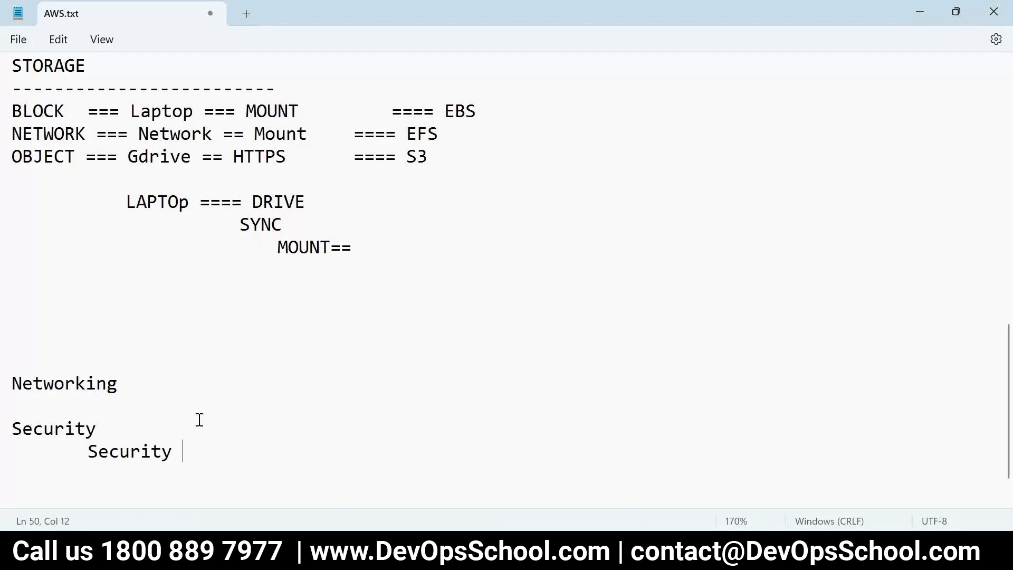
- Switch to the AWS console to refresh the VPC list, then return to the AWS.txt notes
key(alt+Tab)
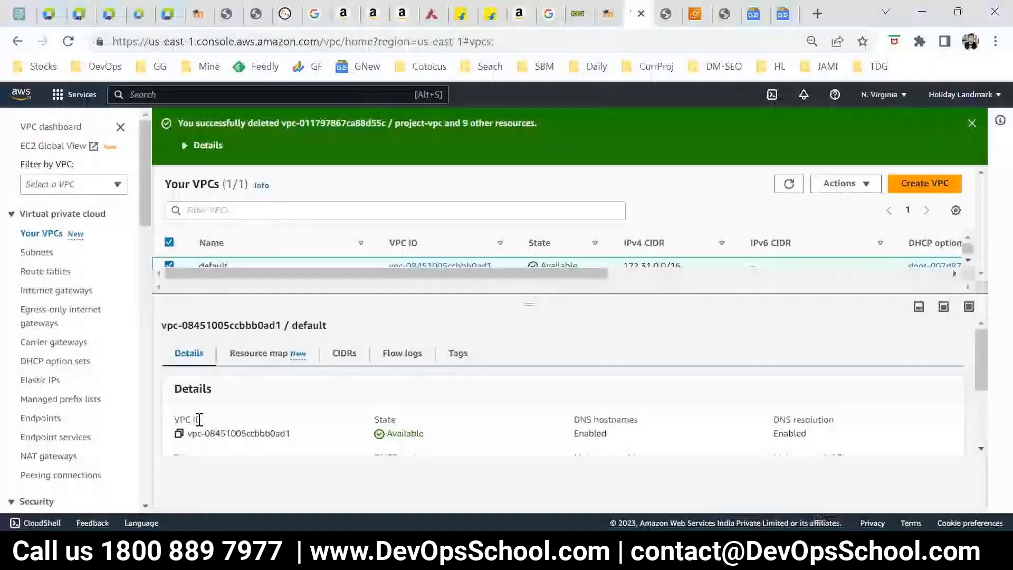
click(779, 195)
key(alt+Tab)
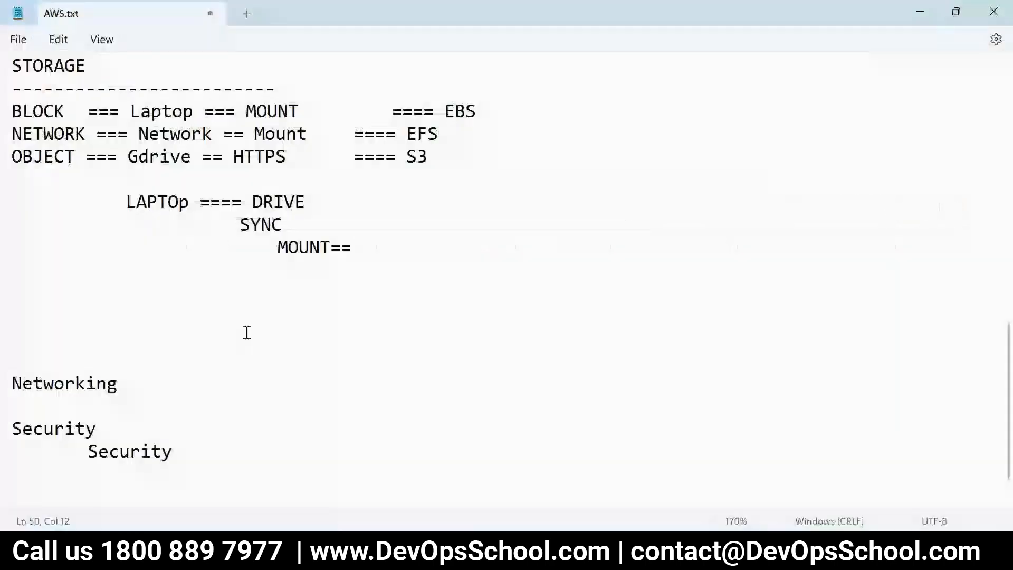
- Add the line "Route 53 -" below the Security section, leaving a blank line between them
key(Return)
key(Return)
text(Rpu)
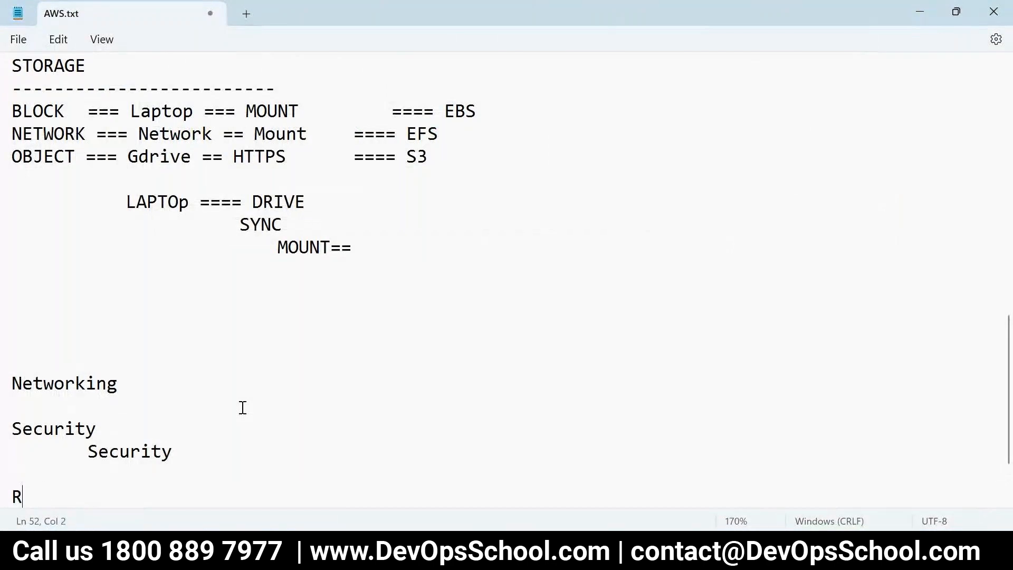
key(BackSpace)
key(BackSpace)
text(oute 53 -)
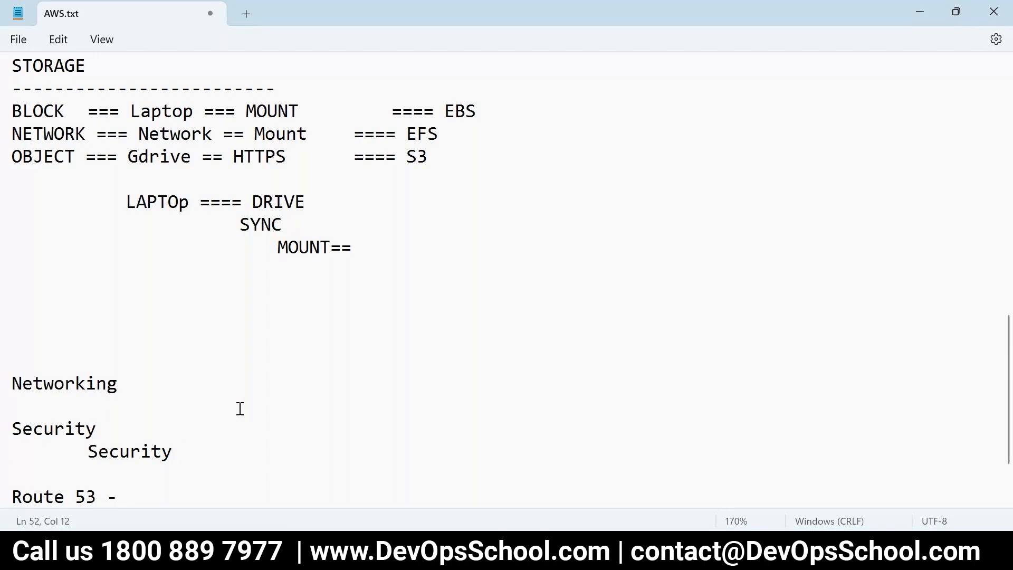
- Complete the indented line under the Security heading so that it reads Security Group
drag(191, 452, 28, 427)
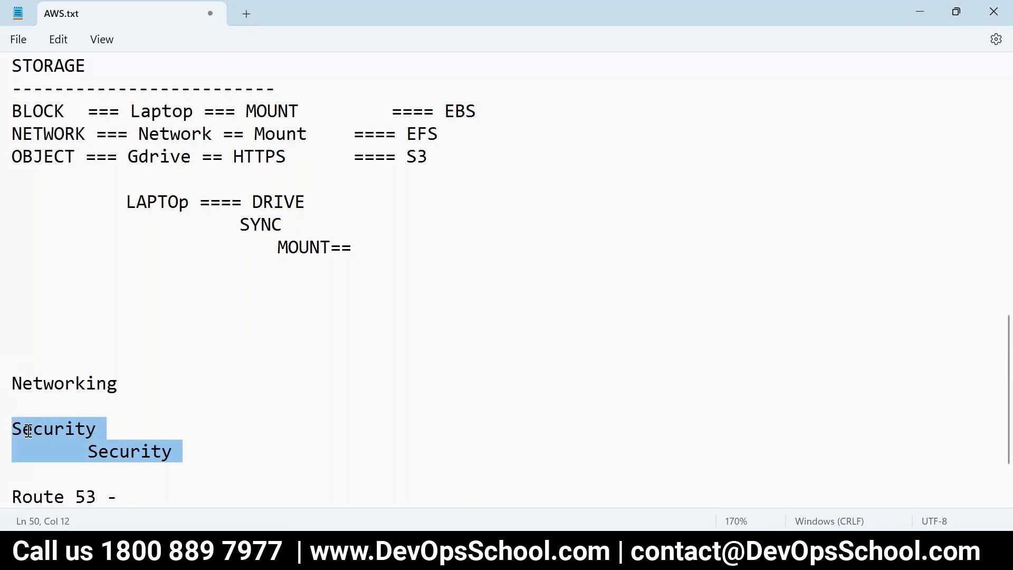
scroll(207, 452, down, 2)
click(183, 360)
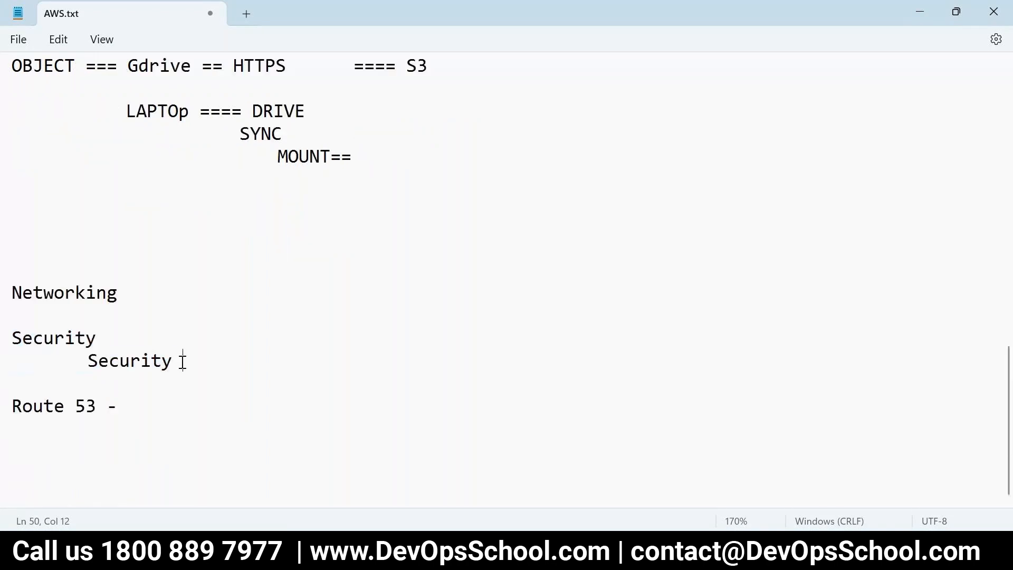
text(Group -)
drag(54, 358, 330, 357)
click(324, 364)
key(BackSpace)
key(BackSpace)
key(BackSpace)
- Search Windows for firewall to view the firewall settings offered, then close the search
click(84, 549)
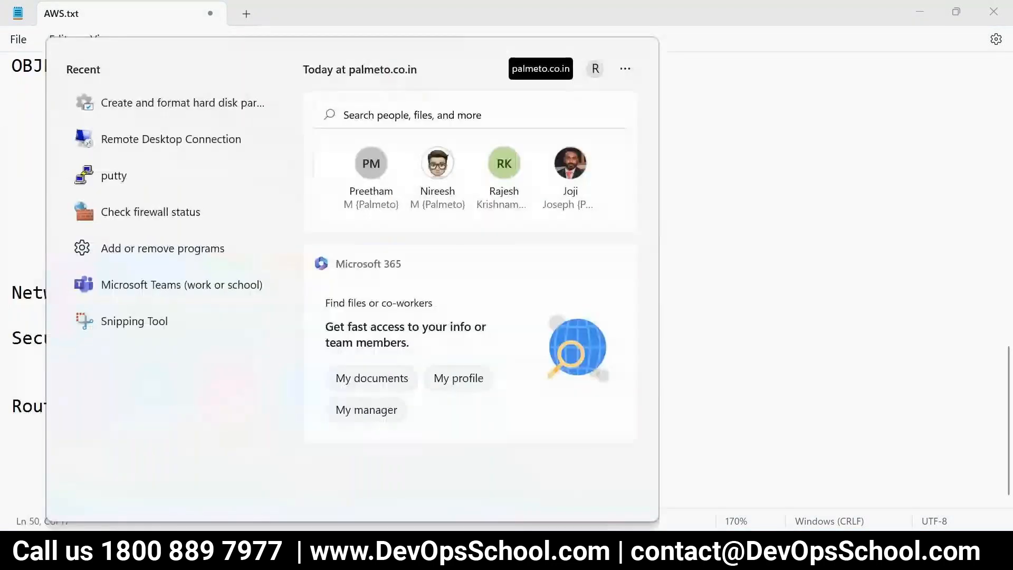
text(fire)
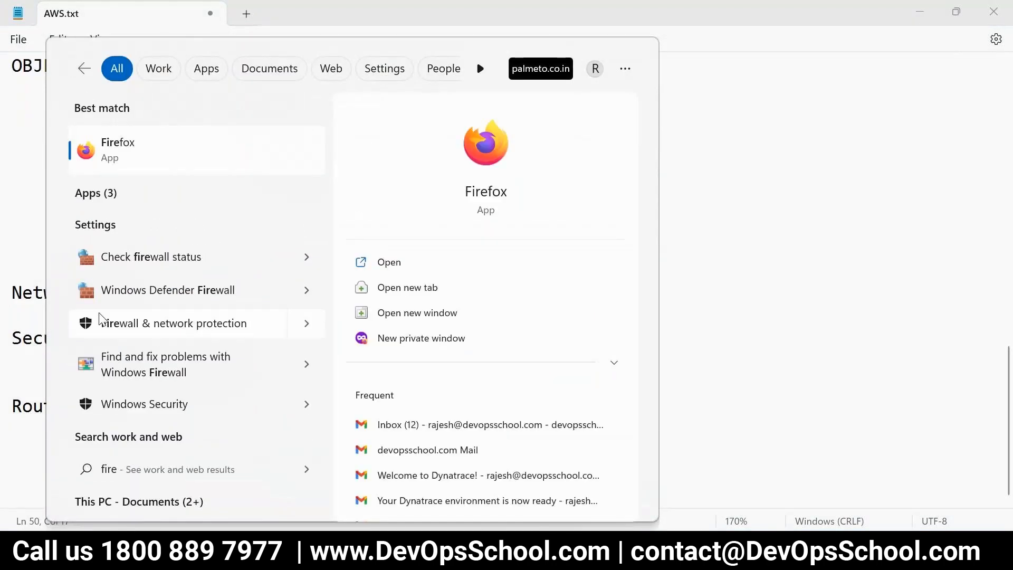
text(wall)
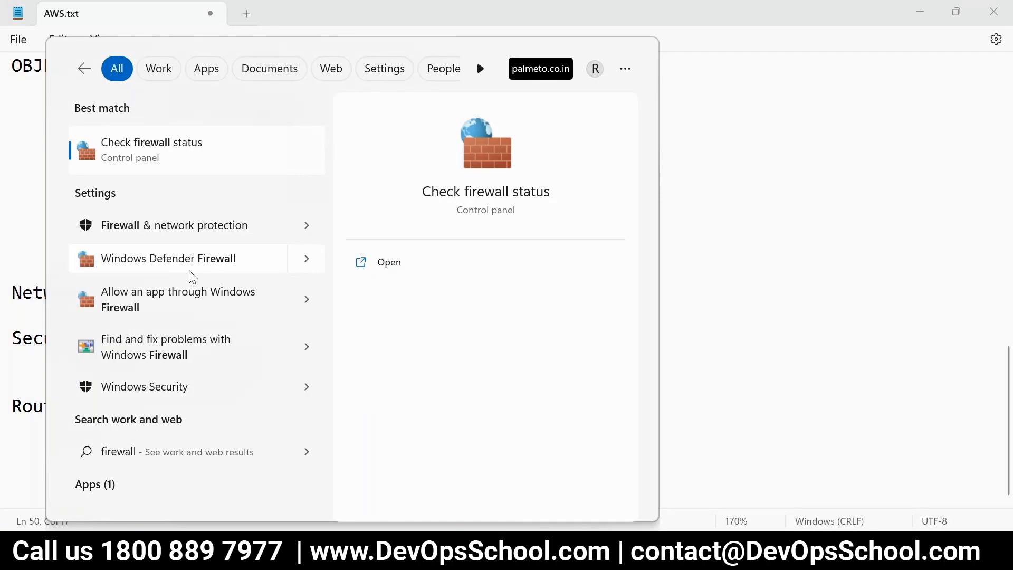
key(Escape)
- Add two indented lines, TCP and UDP, below the Route 53 line with a blank line between
click(256, 396)
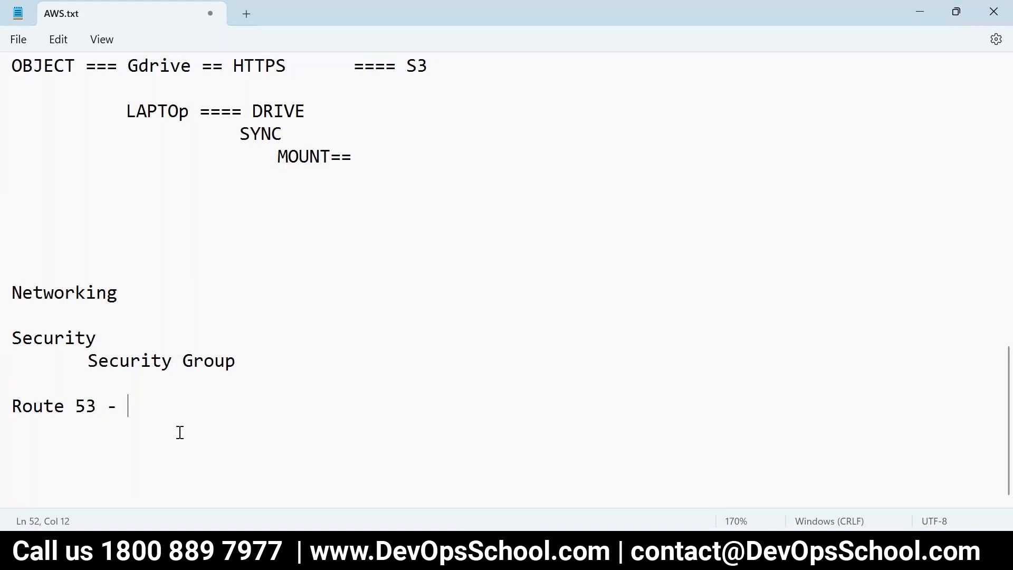
key(Return)
key(Return)
key(Tab)
key(Tab)
text(TCP)
key(Return)
key(Tab)
key(Tab)
text(UDP)
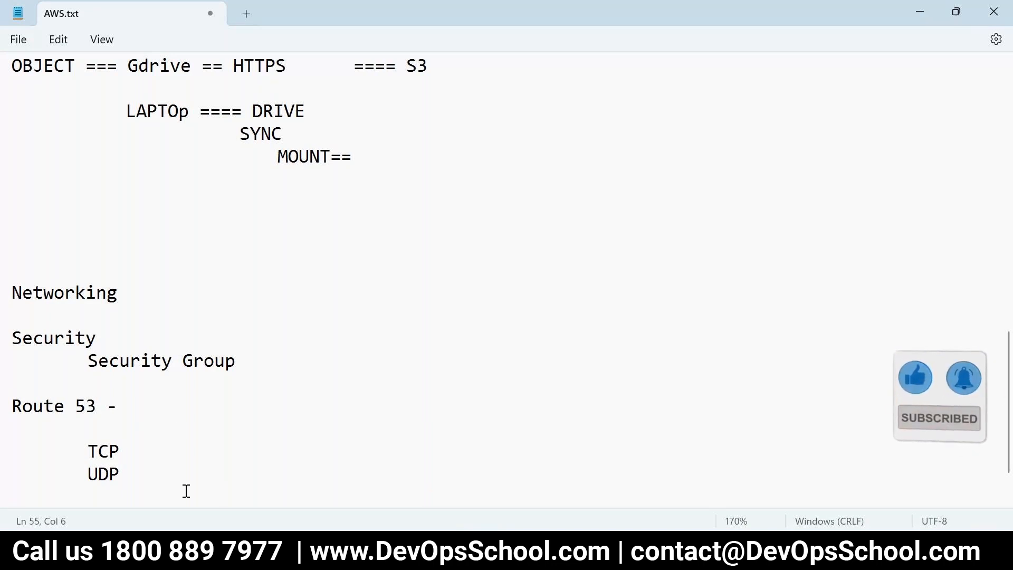
- Extend the Security Group line with "== FIREWALL"
drag(85, 454, 135, 474)
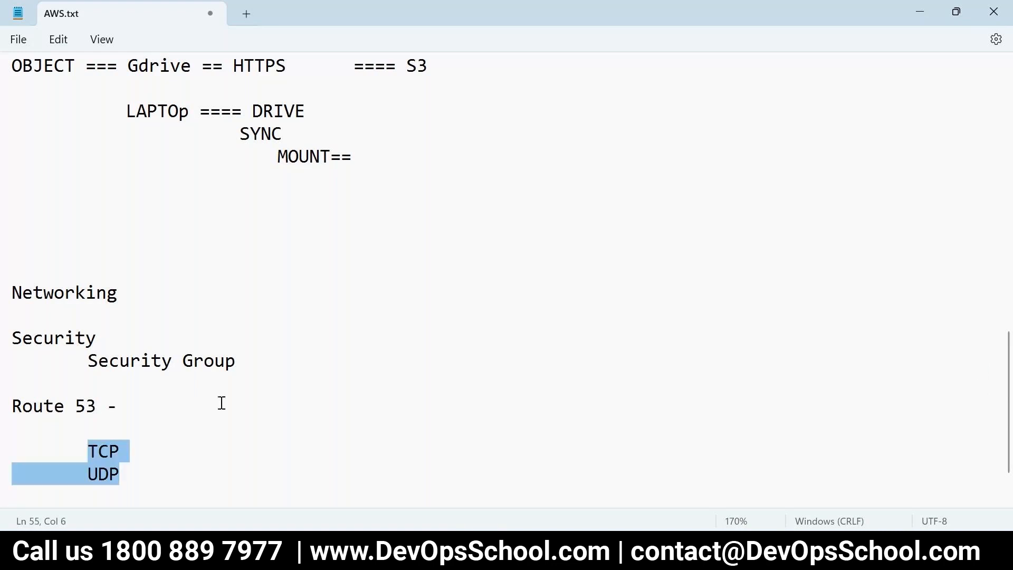
drag(274, 368, 88, 361)
click(284, 362)
text(== FIREWALL)
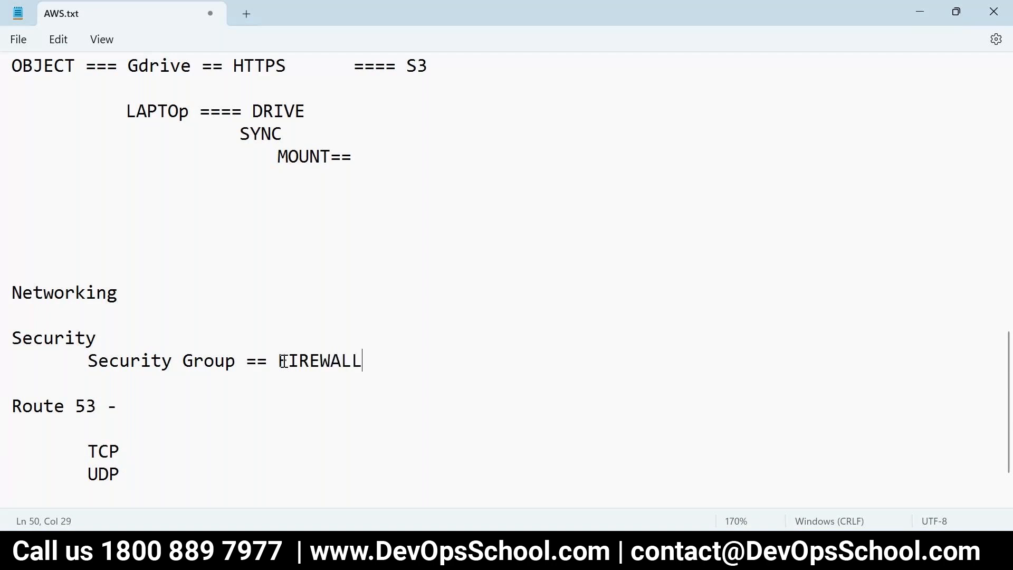
text(D)
drag(383, 355, 364, 356)
key(BackSpace)
- Add a deeply indented line ALLOW beneath FIREWALL
key(Return)
key(Tab)
key(Tab)
key(Tab)
key(Tab)
key(Tab)
key(Tab)
key(Tab)
key(Tab)
key(Tab)
text(ALLOW)
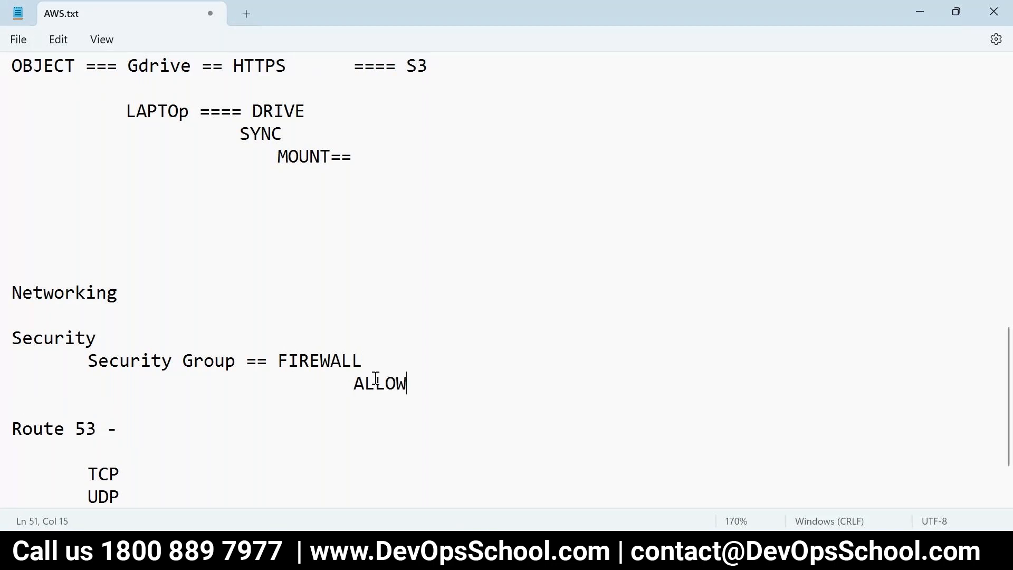
- Add the line NOT ALLOW below ALLOW at the same indentation
key(Return)
key(Tab)
key(Tab)
key(Tab)
key(Tab)
key(Tab)
key(Tab)
key(Tab)
key(Tab)
key(Tab)
text(NOT L)
key(BackSpace)
text(ALLOW)
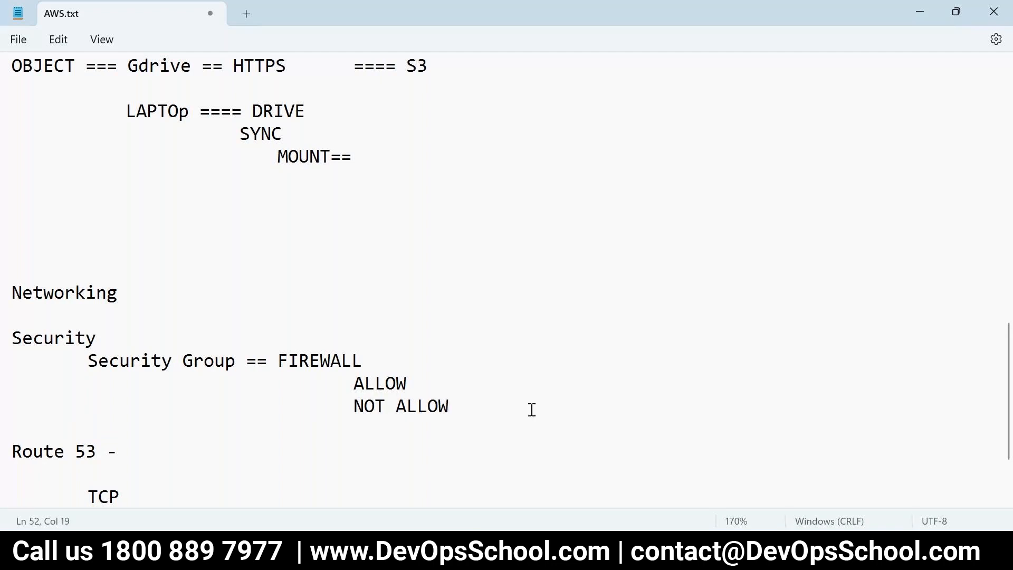
- Leave a blank line after NOT ALLOW and add FROM WHRE at the same indentation
key(Return)
- Add the line TO WHERE beneath FROM WHRE at the same indentation
key(Return)
key(Tab)
key(Tab)
key(Tab)
key(Tab)
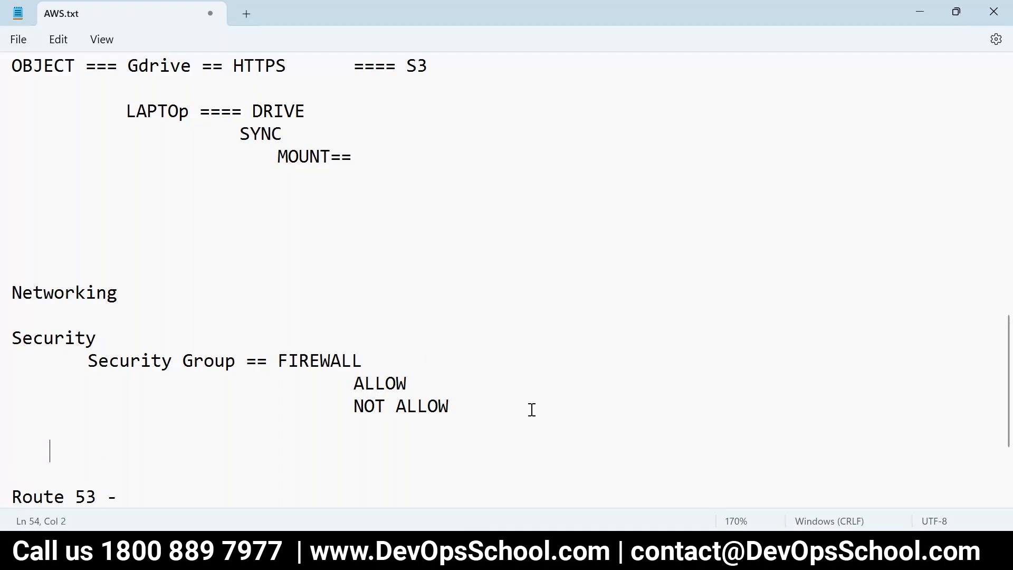
key(Tab)
key(Tab)
key(Tab)
key(Tab)
key(Tab)
text(FROM WHRE)
key(Return)
key(Tab)
key(Tab)
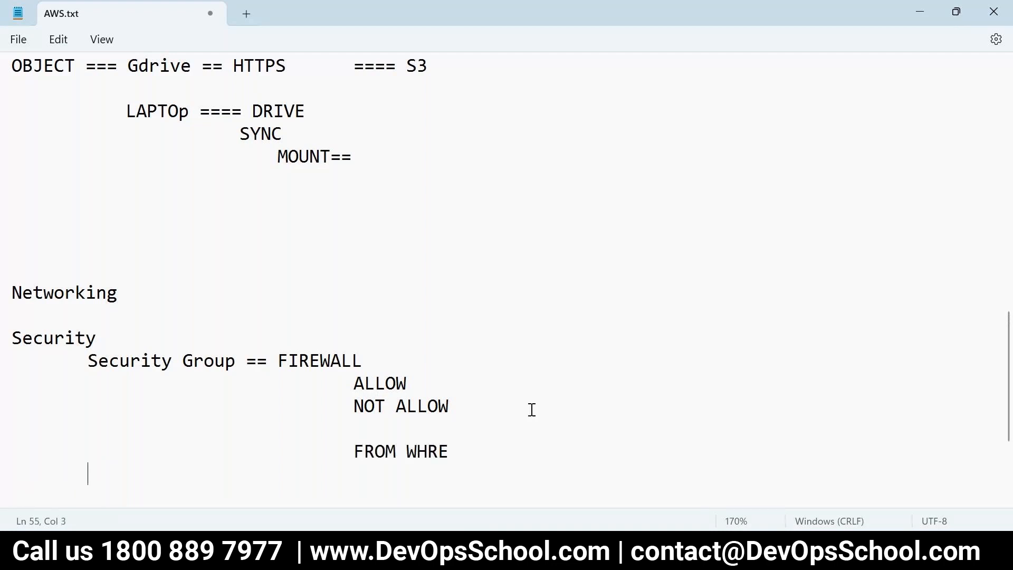
key(Tab)
key(Tab)
key(Tab)
key(Tab)
key(Tab)
text(TO WHEREW)
key(BackSpace)
- Review the Security Group firewall notes and the TCP and UDP entries by highlighting each in turn
scroll(519, 409, down, 1)
drag(98, 294, 441, 409)
drag(441, 409, 65, 295)
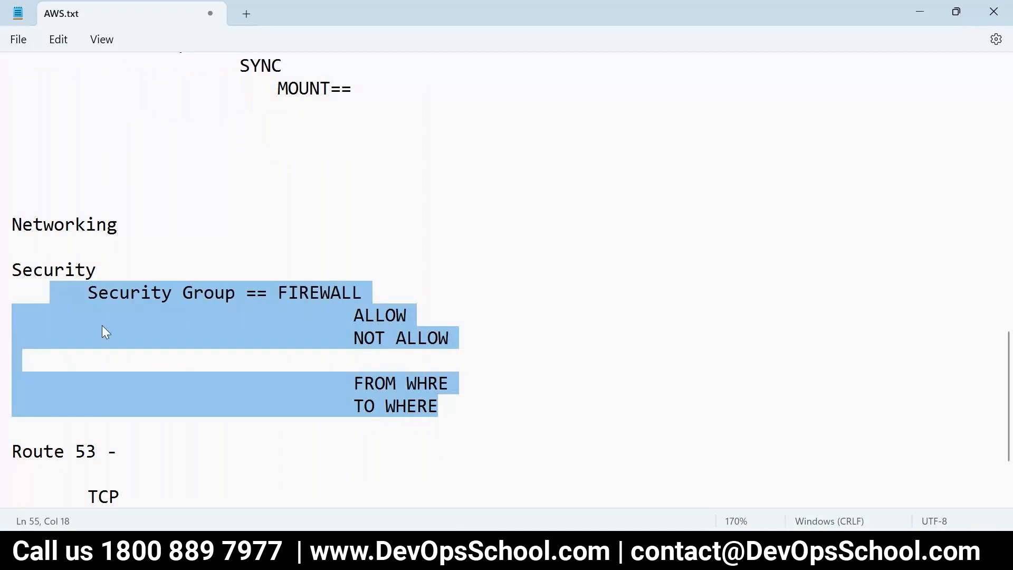
scroll(127, 338, down, 2)
click(120, 375)
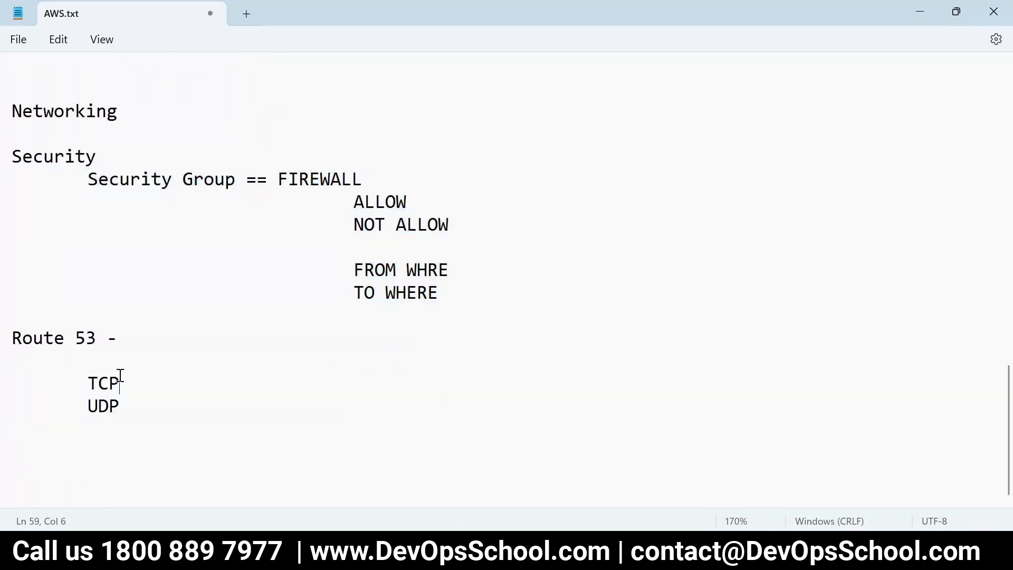
double_click(109, 384)
click(133, 384)
double_click(109, 408)
- Insert indented lines HTPP and FTP above TCP in the protocol list
click(88, 368)
key(Return)
key(Tab)
key(Tab)
text(HTPP)
key(Return)
key(Tab)
key(Tab)
key(Tab)
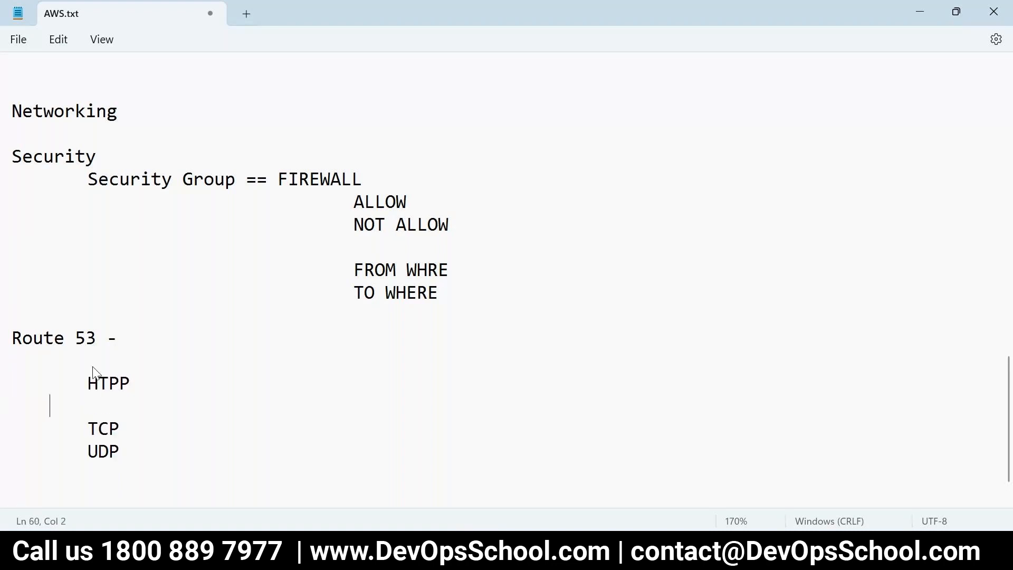
key(BackSpace)
text(FTP)
- Insert an indented SSL line between FTP and TCP
key(Return)
key(Tab)
key(Tab)
drag(130, 378, 113, 376)
click(90, 430)
text(SL)
key(BackSpace)
text(SL)
- Change the HTPP entry in the protocol list to HTPPS
drag(129, 383, 113, 383)
text(TPP)
key(BackSpace)
key(BackSpace)
key(BackSpace)
text(PPS)
- Review the protocol list from HTPPS to UDP together with the firewall's allow and from/to rules by highlighting them
drag(158, 488, 73, 391)
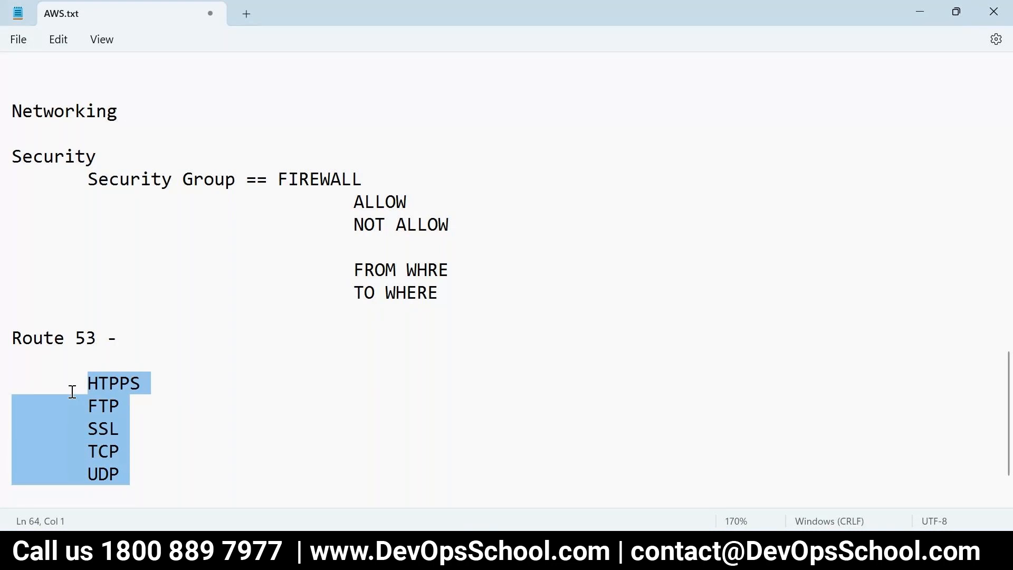
click(239, 399)
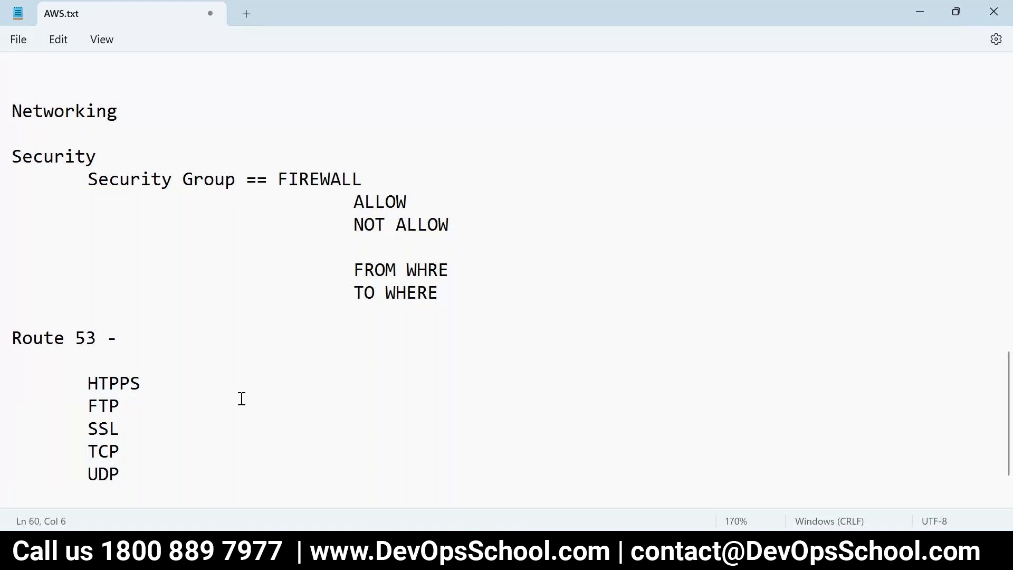
click(446, 288)
drag(446, 289, 347, 200)
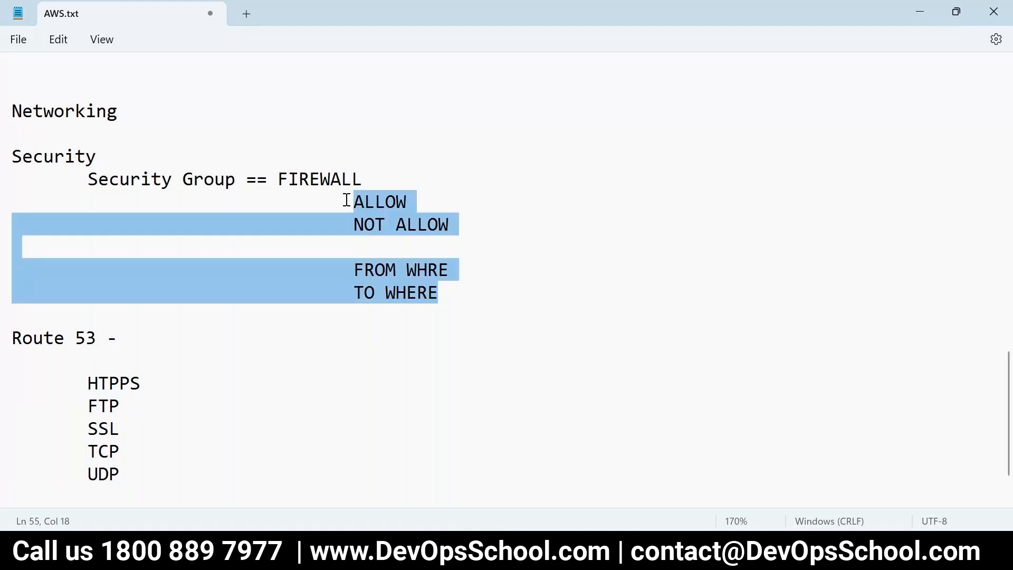
drag(140, 474, 86, 383)
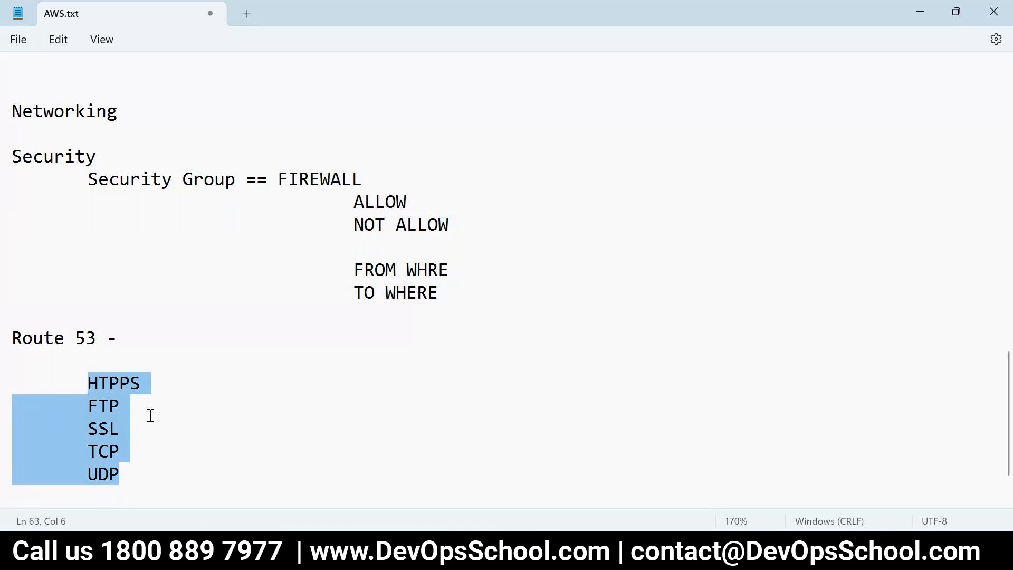
drag(126, 475, 50, 385)
click(143, 432)
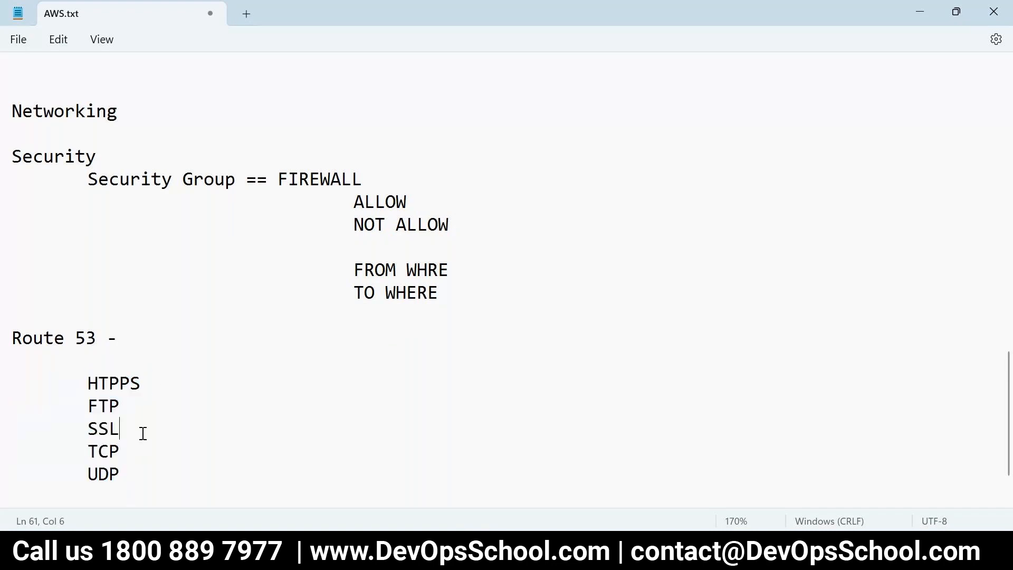
scroll(141, 433, down, 1)
drag(121, 430, 65, 321)
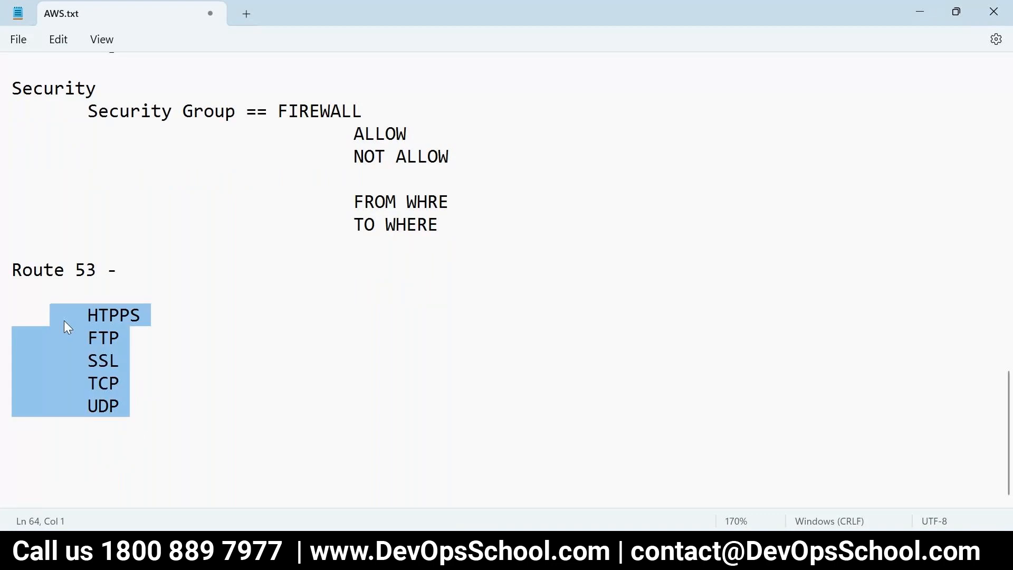
- Insert two blank lines between Route 53 and the protocol list, and highlight the Security Group == FIREWALL line
click(134, 279)
key(Return)
key(Return)
scroll(179, 305, up, 2)
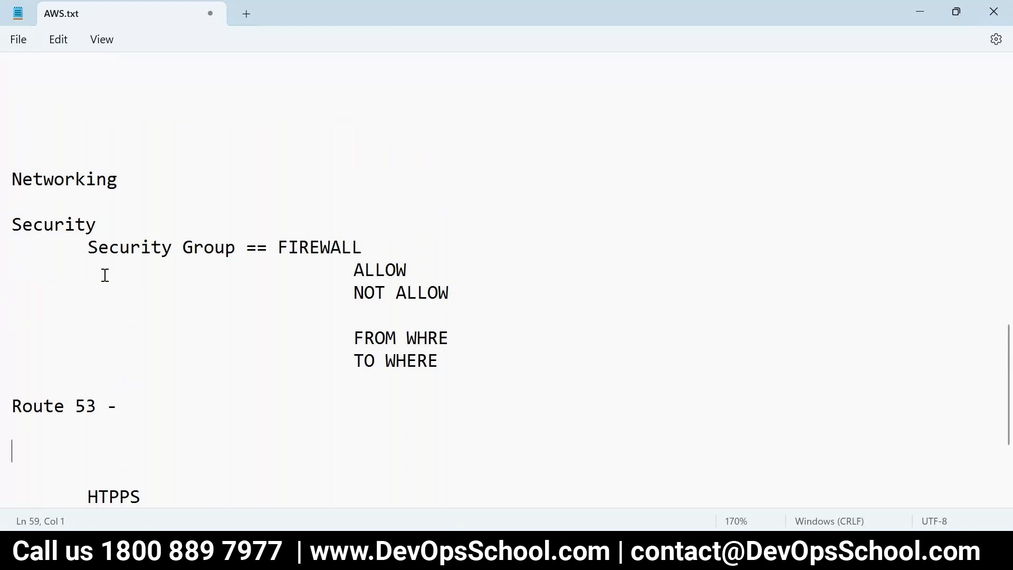
drag(89, 244, 346, 244)
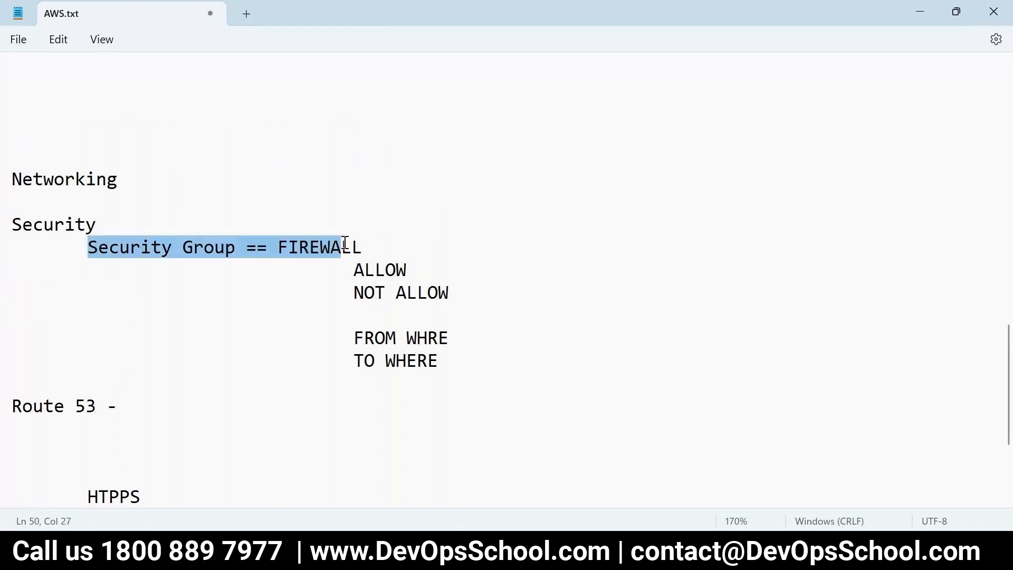
click(375, 245)
- Add an indented VPC entry beneath the TO WHERE line in the Security section
click(468, 371)
key(Return)
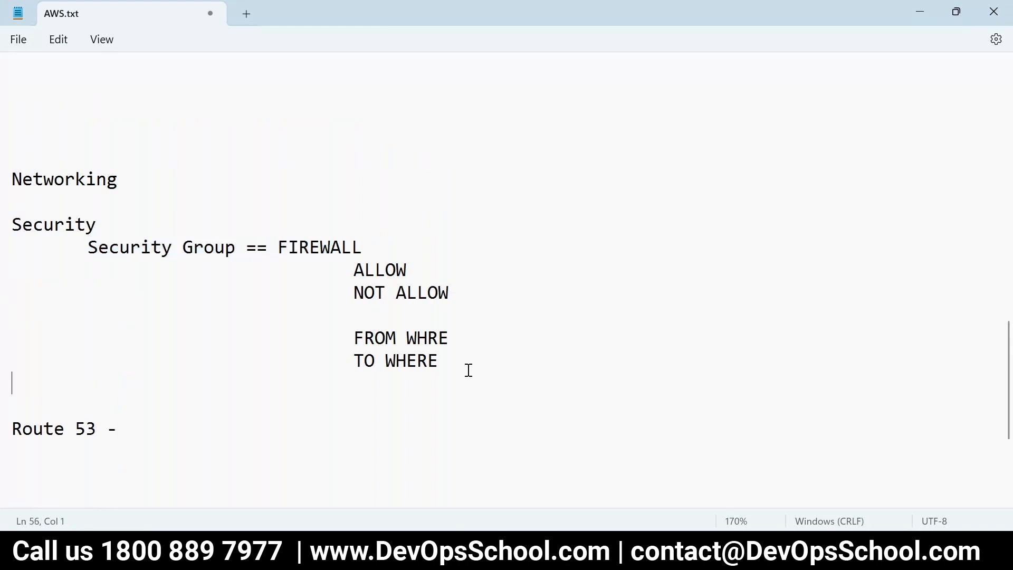
key(Return)
key(Tab)
key(Tab)
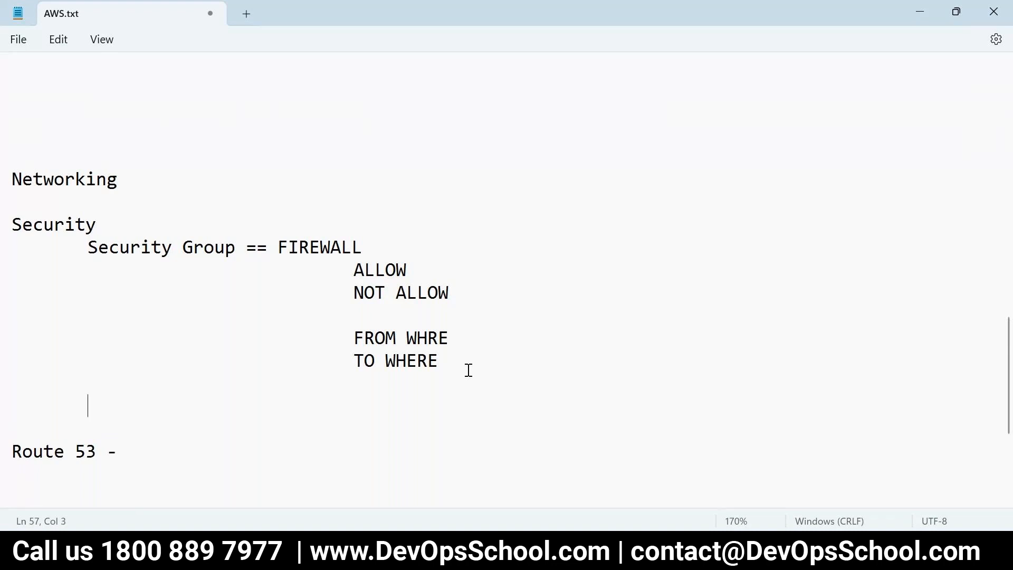
text(VPC)
- Add the indented question "How to share ur AWS Account???" one blank line below VPC
key(Return)
key(Return)
key(Tab)
key(Tab)
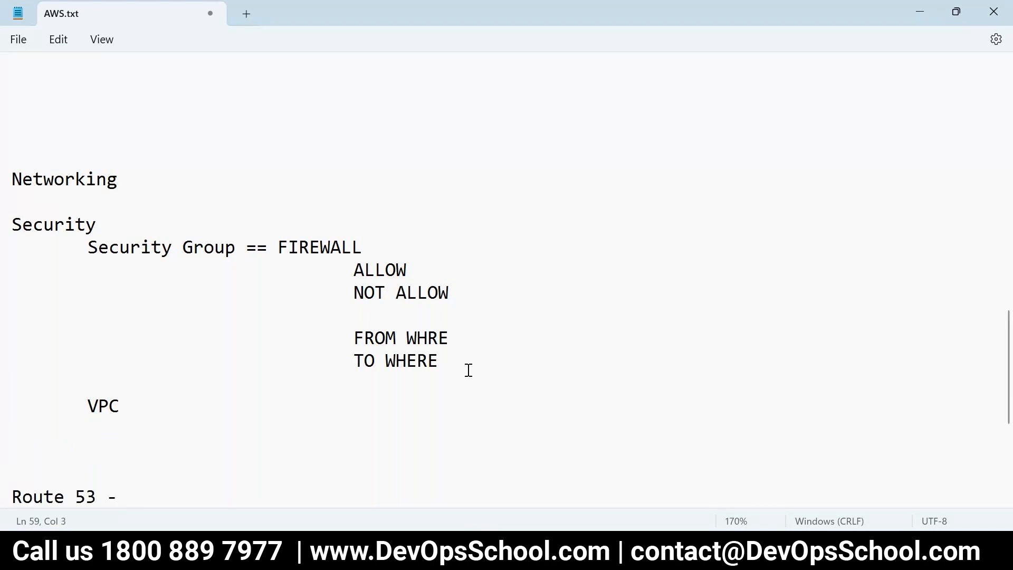
text(How to acc)
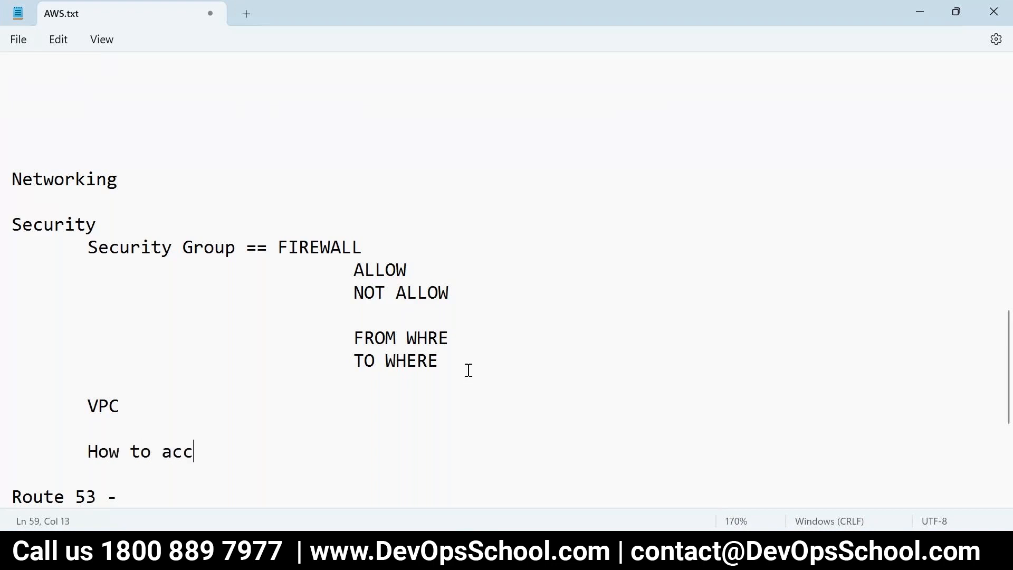
text(ess)
key(BackSpace)
key(BackSpace)
key(BackSpace)
key(BackSpace)
key(BackSpace)
key(BackSpace)
key(BackSpace)
text(share ur AWS)
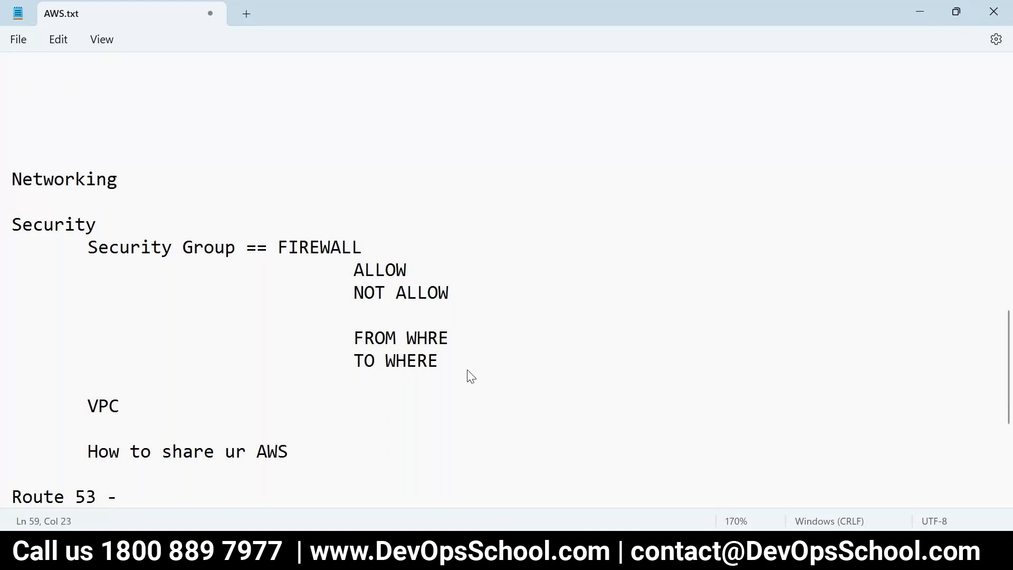
text( Account???)
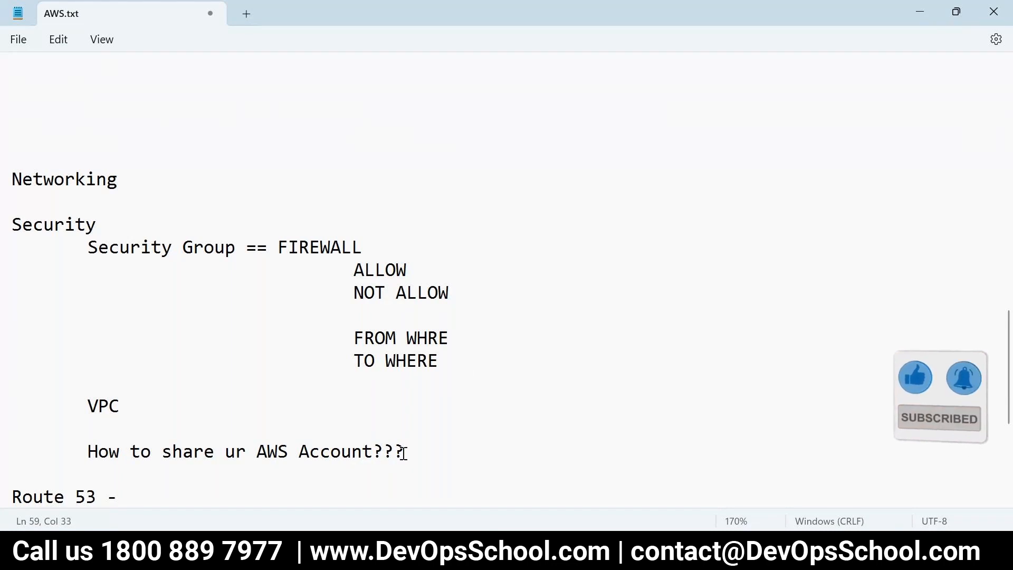
- Launch Paint with the mspaint command to get a blank canvas
scroll(274, 402, down, 2)
click(517, 554)
click(534, 480)
click(517, 553)
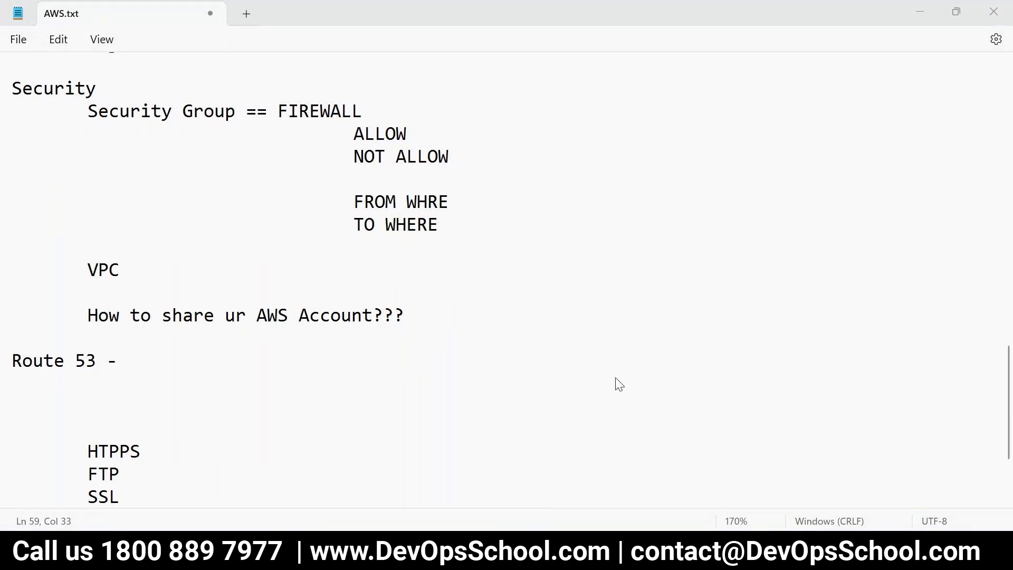
key(alt+Tab)
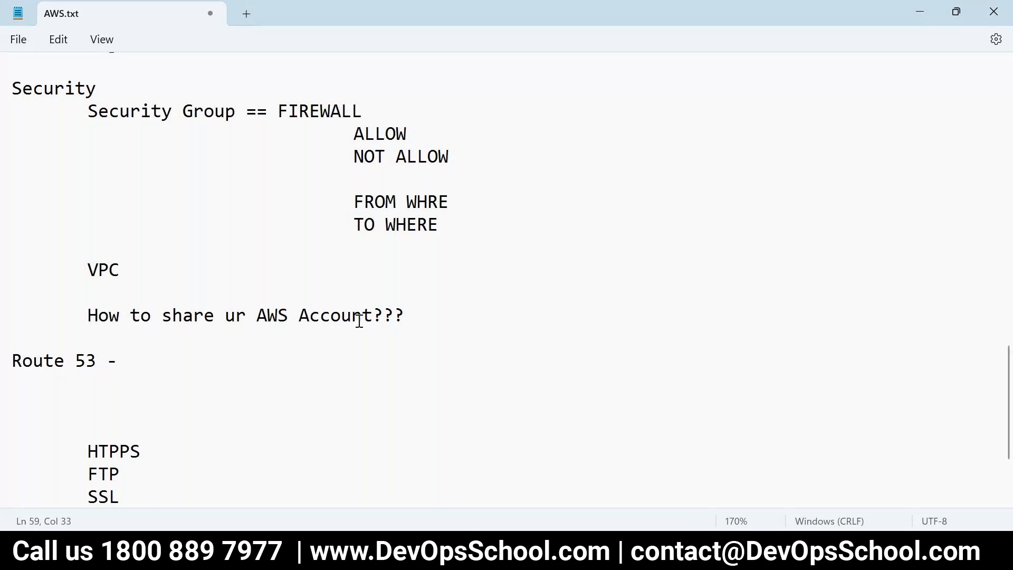
key(super+r)
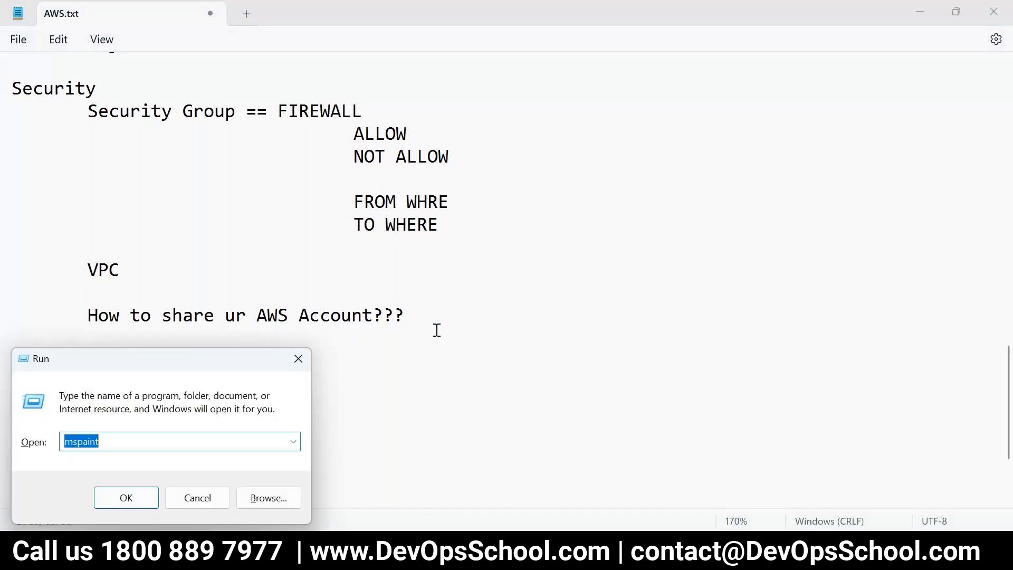
key(Escape)
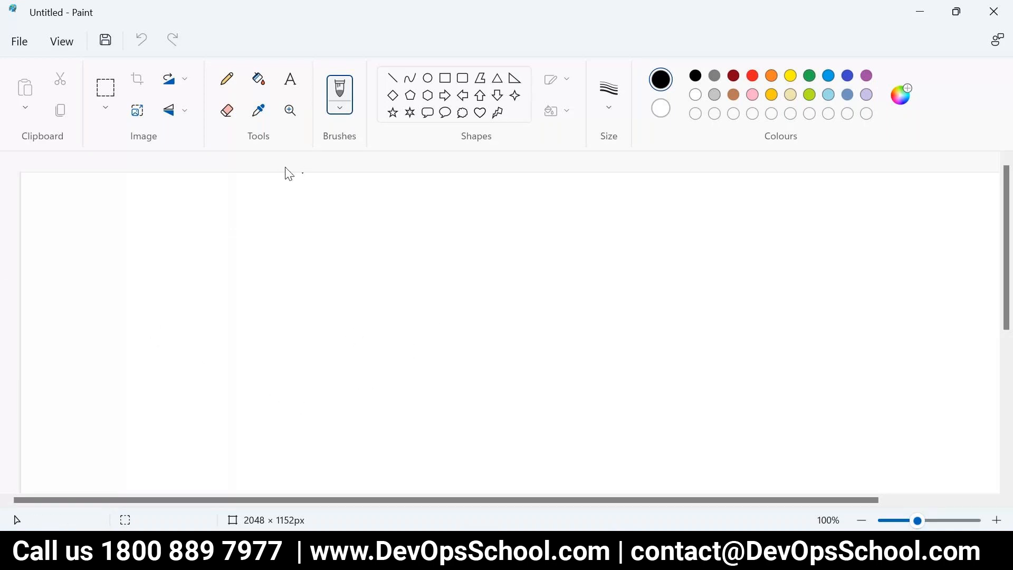
- Draw six ellipses one below another along the left edge of the canvas
click(429, 79)
mouse_move(52, 212)
mouse_down()
mouse_move(96, 248)
mouse_move(61, 264)
mouse_move(107, 289)
mouse_move(96, 329)
mouse_move(118, 380)
mouse_up()
drag(59, 399, 110, 428)
drag(59, 452, 93, 466)
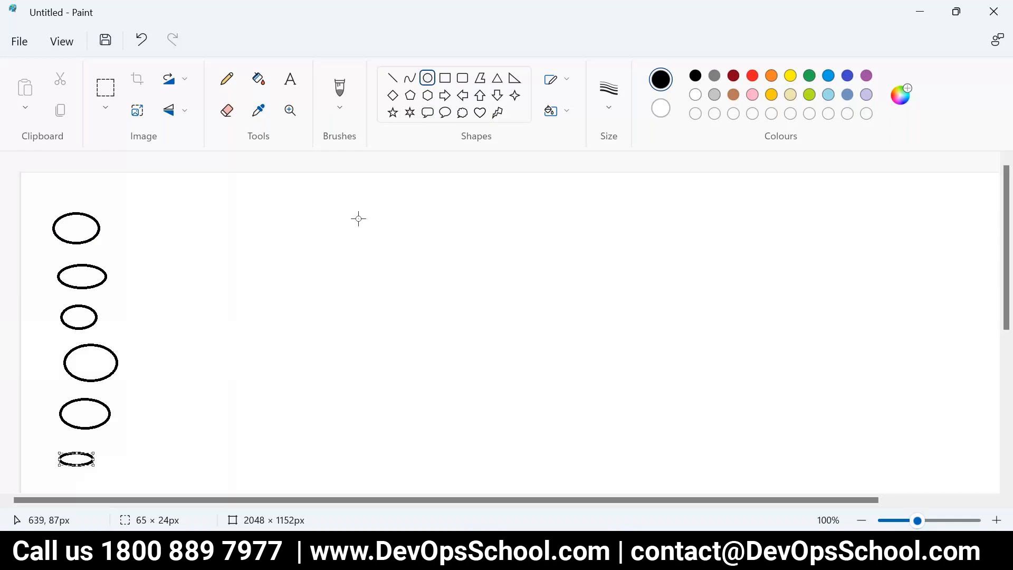
- Set the Pencil size to 4px and sketch a line out of the first ellipse plus short strokes in the second and third
click(226, 85)
click(607, 101)
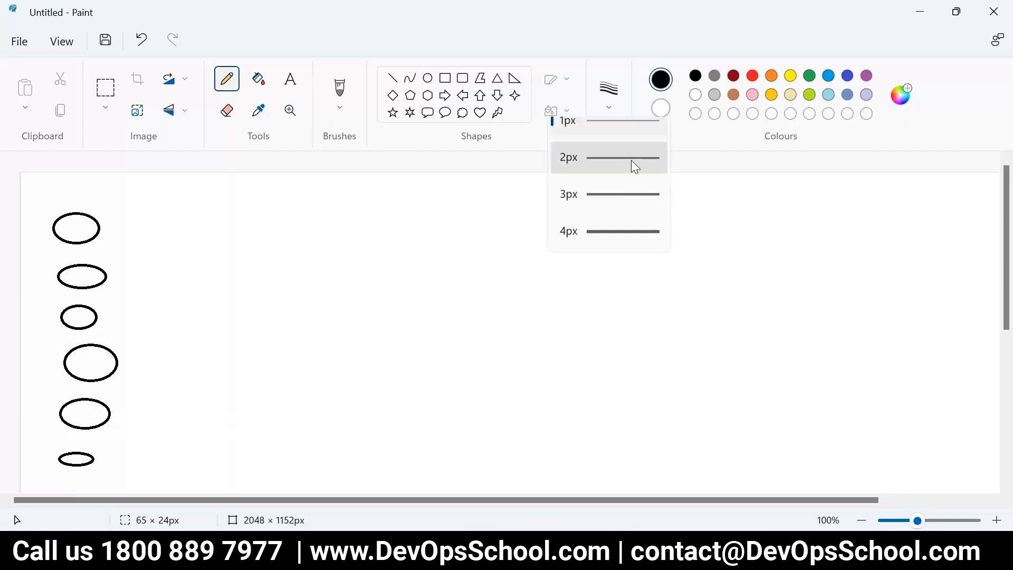
click(607, 259)
drag(87, 224, 135, 209)
click(127, 263)
drag(89, 283, 101, 281)
drag(86, 325, 95, 319)
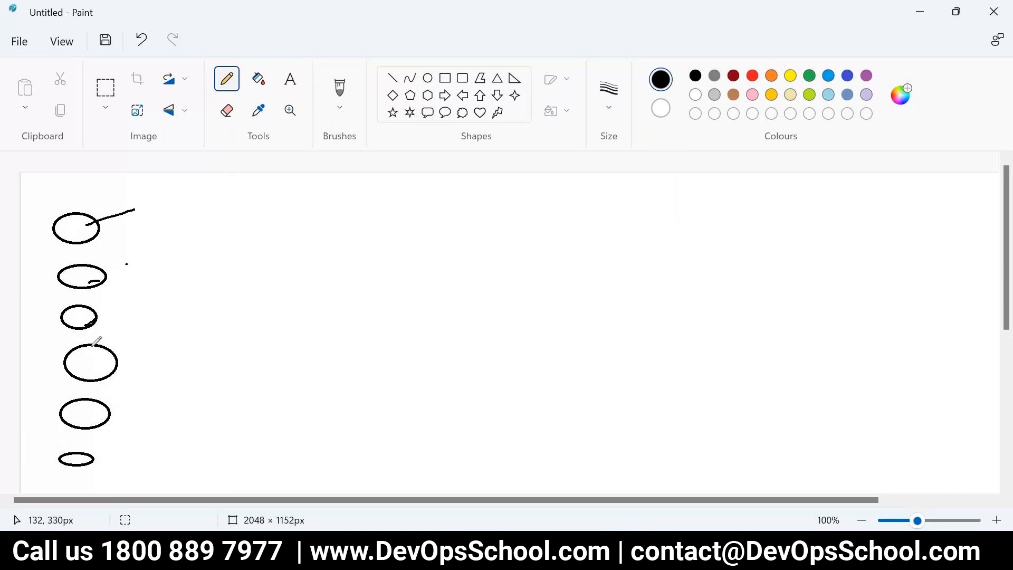
- Handwrite identifying letters inside the upper four ellipses
drag(81, 215, 105, 245)
drag(82, 269, 100, 279)
drag(85, 318, 75, 325)
mouse_move(71, 320)
mouse_down()
mouse_move(92, 342)
mouse_move(90, 378)
mouse_up()
drag(92, 428, 77, 457)
mouse_move(83, 198)
mouse_down()
mouse_move(112, 196)
mouse_move(119, 396)
mouse_move(93, 480)
mouse_up()
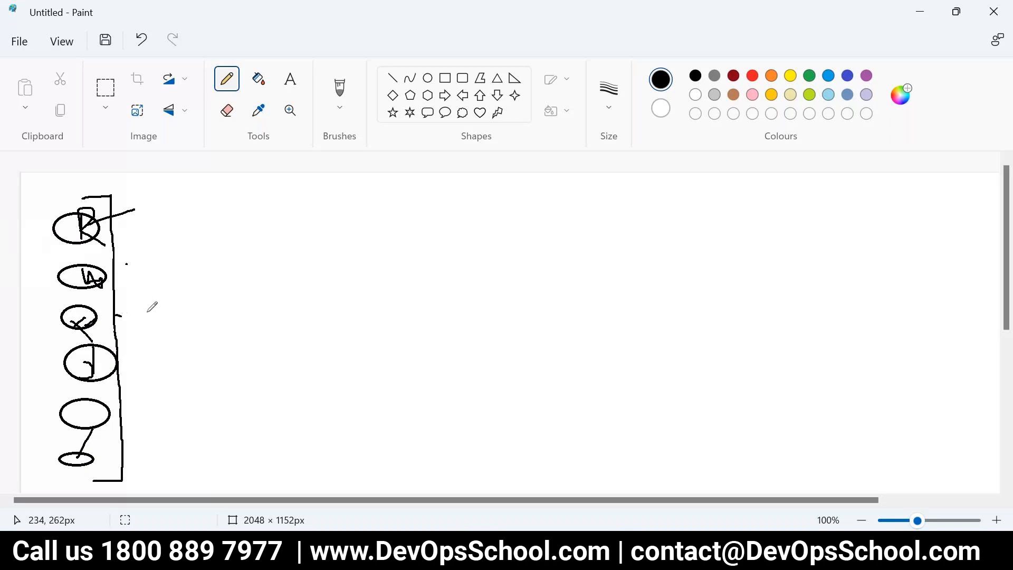
key(ctrl+z)
key(ctrl+z)
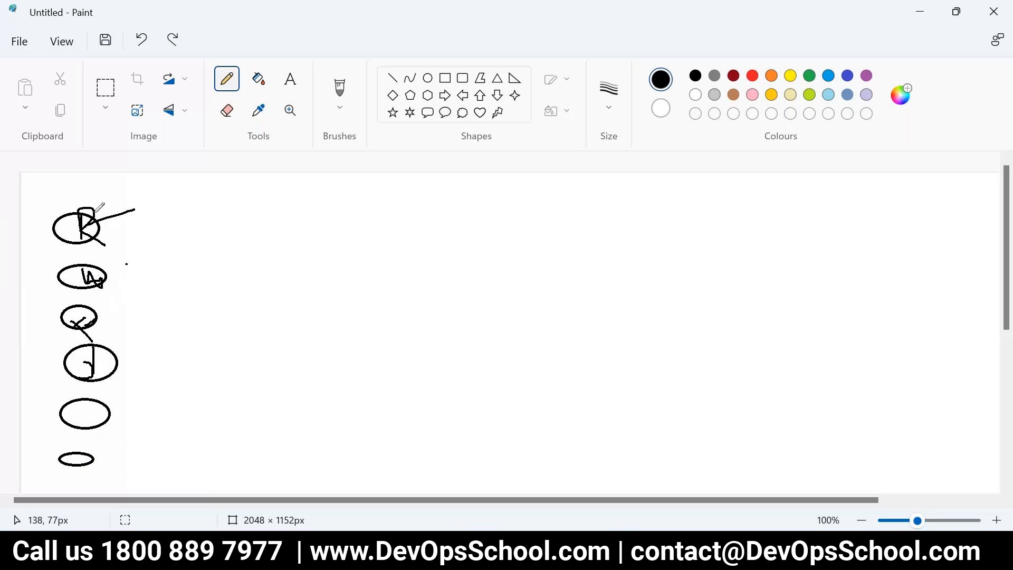
- Mark the first ellipse with an f and a box, and connect it by a long line to a handwritten, underlined G
mouse_move(85, 192)
mouse_down()
mouse_move(91, 213)
mouse_move(91, 183)
mouse_move(98, 196)
mouse_up()
drag(85, 219, 131, 247)
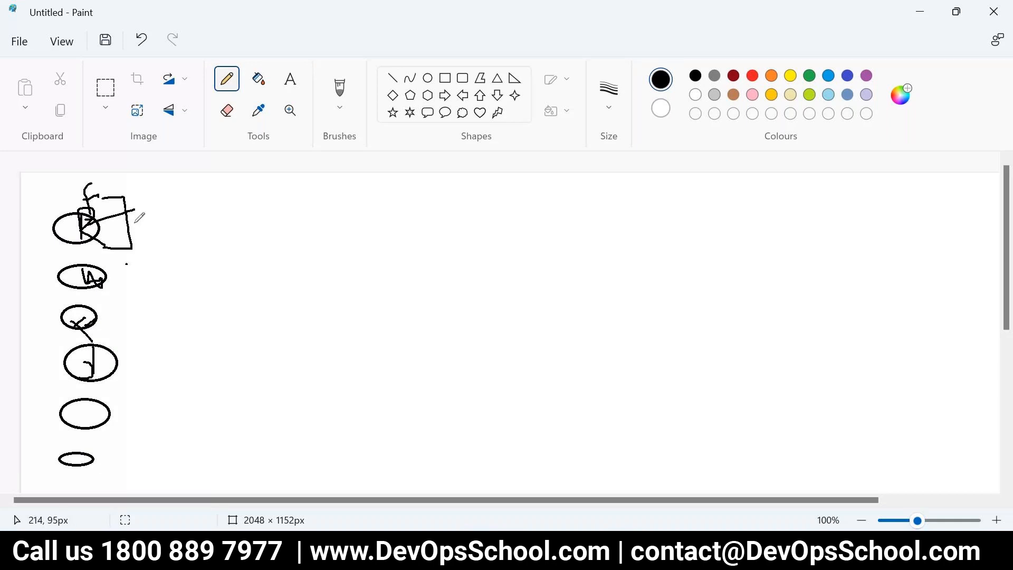
mouse_move(128, 214)
mouse_down()
mouse_move(376, 232)
mouse_move(389, 251)
mouse_move(418, 252)
mouse_up()
click(335, 213)
drag(359, 275, 401, 267)
drag(361, 280, 410, 272)
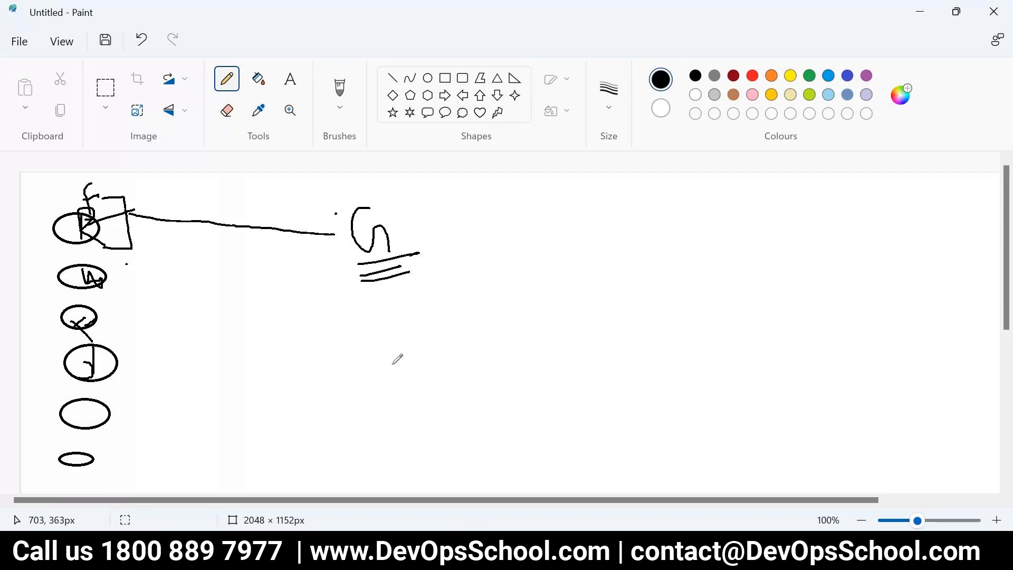
- Sketch a group of small figures below the G, link them up to it, retrace the long line, and circle the group
mouse_move(344, 301)
mouse_down()
mouse_move(354, 311)
mouse_move(408, 307)
mouse_up()
mouse_move(361, 329)
mouse_down()
mouse_move(351, 328)
mouse_move(400, 331)
mouse_up()
mouse_move(405, 320)
mouse_down()
mouse_move(413, 326)
mouse_move(368, 283)
mouse_move(416, 289)
mouse_up()
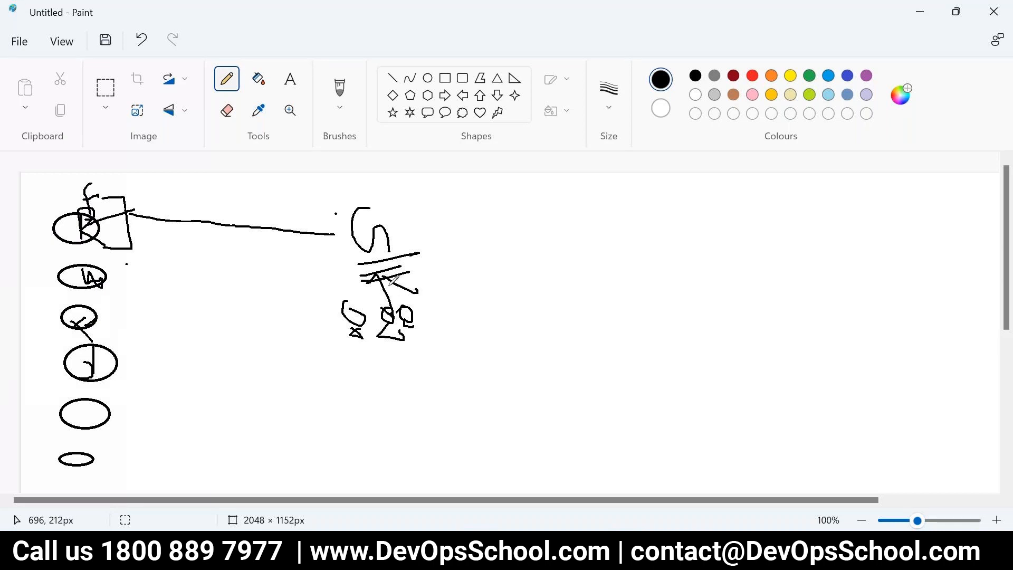
drag(350, 236, 138, 213)
mouse_move(421, 309)
mouse_down()
mouse_move(327, 300)
mouse_move(315, 322)
mouse_move(402, 301)
mouse_up()
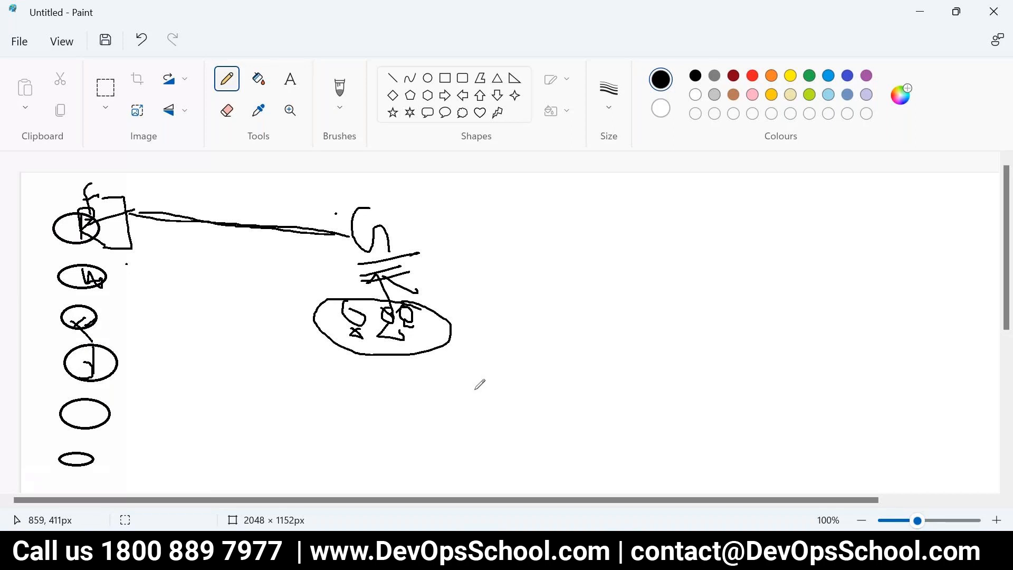
- Circle the first ellipse, add tick strokes beside it and the G, and draw a line out of the circled group of figures
mouse_move(84, 211)
mouse_down()
mouse_move(64, 247)
mouse_move(103, 252)
mouse_move(81, 185)
mouse_move(68, 194)
mouse_up()
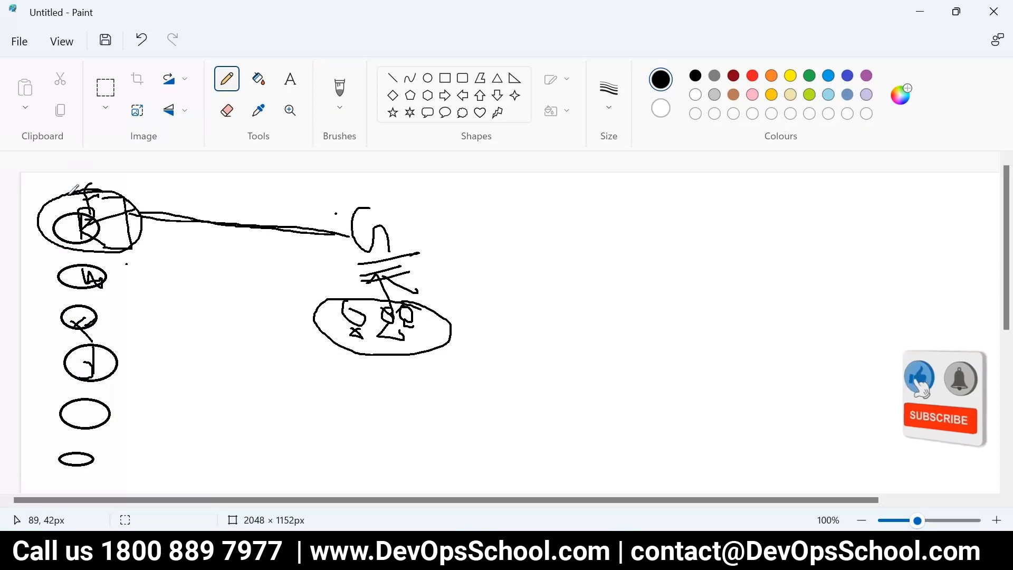
drag(117, 231, 145, 183)
drag(406, 211, 420, 184)
mouse_move(422, 315)
mouse_down()
mouse_move(486, 315)
mouse_move(503, 327)
mouse_up()
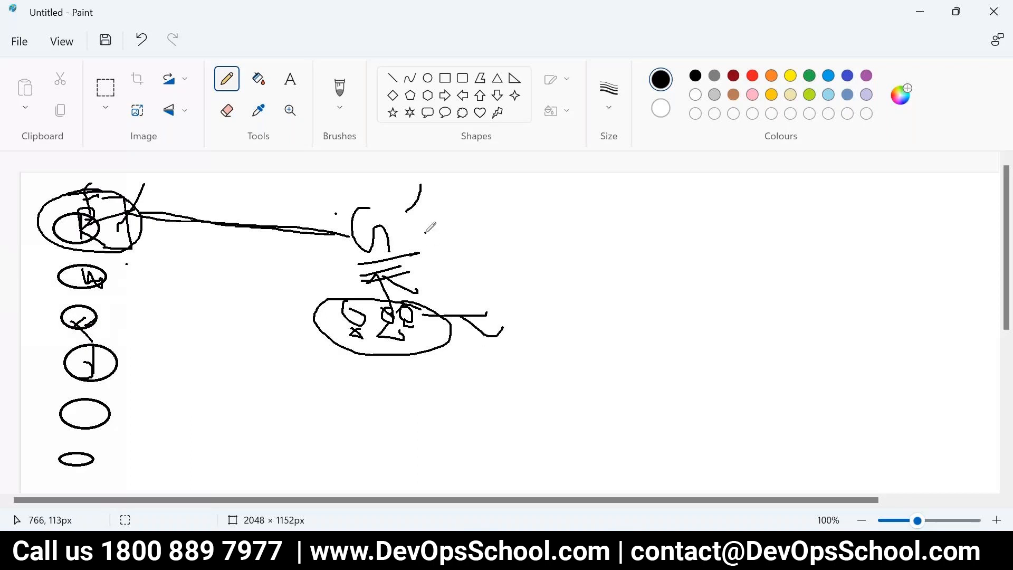
- Link the circled figures by a large arc to a mark beside the circled G, and draw a boxed R below the group
mouse_move(426, 232)
mouse_down()
mouse_move(477, 252)
mouse_move(435, 332)
mouse_up()
mouse_move(360, 203)
mouse_down()
mouse_move(333, 225)
mouse_move(352, 214)
mouse_move(81, 211)
mouse_up()
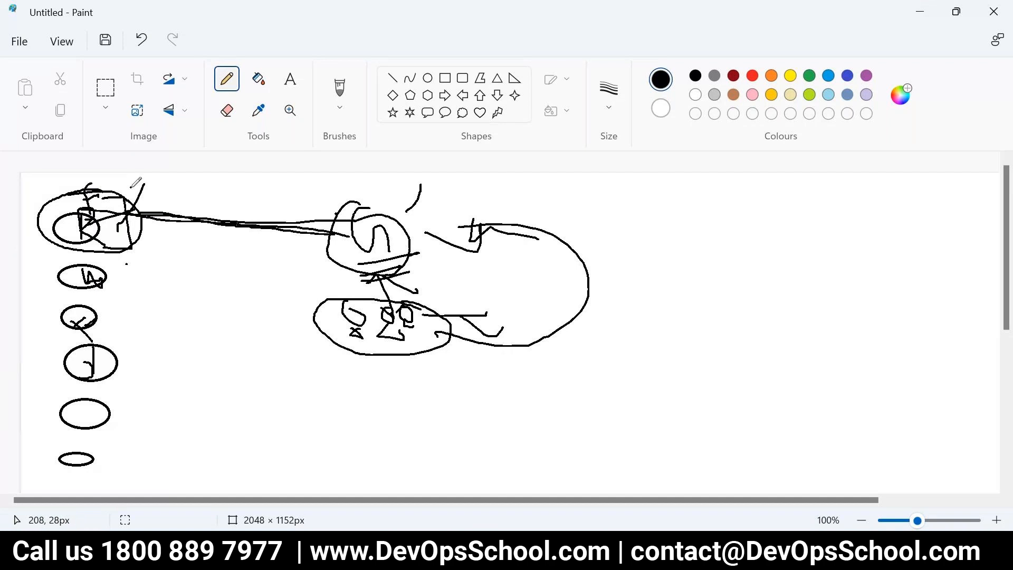
drag(127, 188, 146, 238)
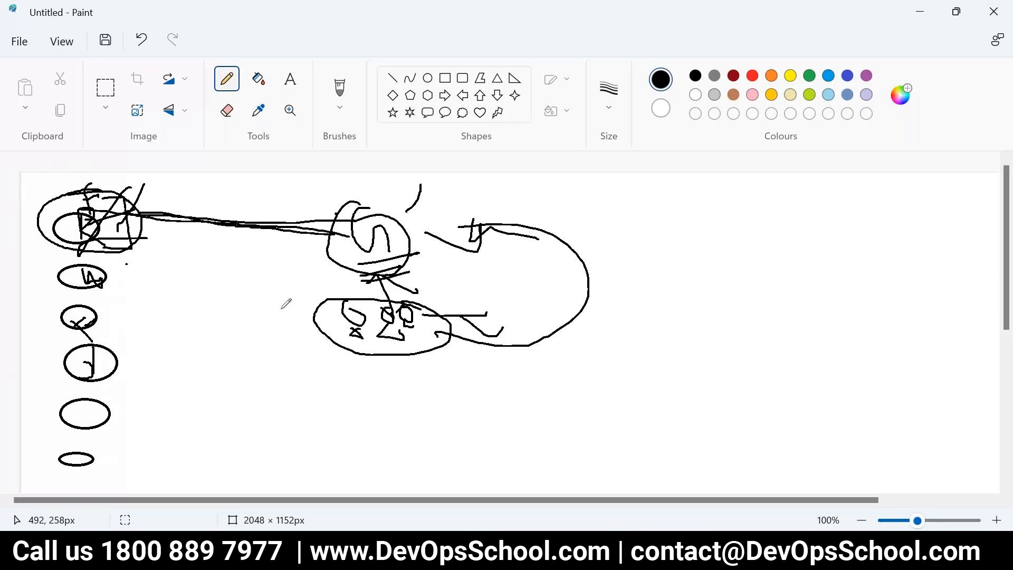
mouse_move(377, 450)
mouse_down()
mouse_move(380, 396)
mouse_move(401, 406)
mouse_move(381, 417)
mouse_move(400, 432)
mouse_up()
mouse_move(368, 392)
mouse_down()
mouse_move(406, 452)
mouse_move(389, 391)
mouse_move(368, 391)
mouse_up()
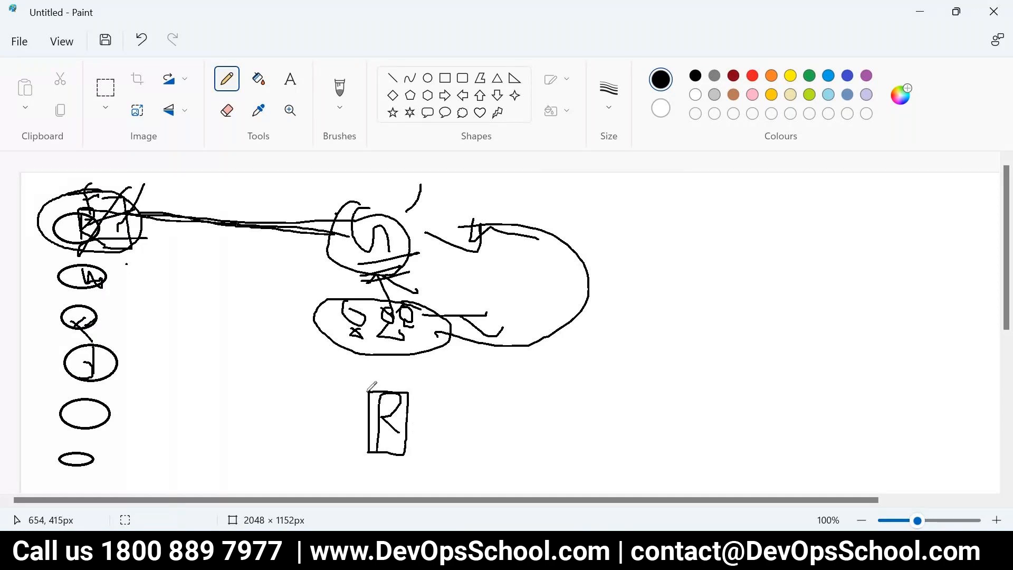
- Sketch a red computer and a red underlined SB, each with a check mark above, and switch the drawing colour to indigo blue
click(752, 76)
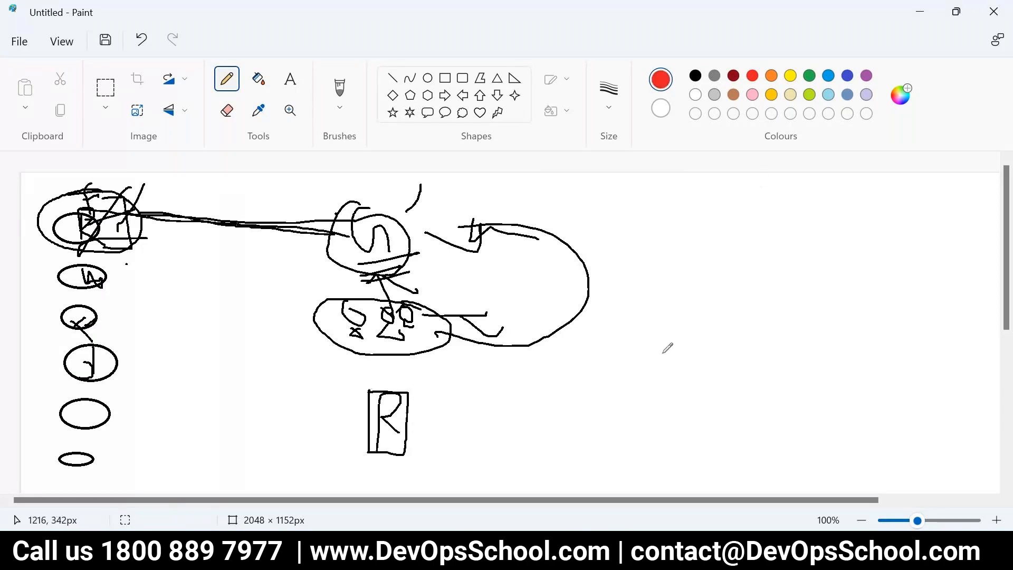
mouse_move(903, 340)
mouse_down()
mouse_move(888, 349)
mouse_move(895, 385)
mouse_move(881, 384)
mouse_move(914, 344)
mouse_move(911, 379)
mouse_up()
drag(885, 413, 910, 402)
drag(894, 417, 911, 405)
mouse_move(700, 343)
mouse_down()
mouse_move(700, 357)
mouse_move(754, 400)
mouse_move(748, 345)
mouse_move(700, 340)
mouse_up()
drag(703, 396, 737, 403)
mouse_move(713, 327)
mouse_down()
mouse_move(721, 334)
mouse_move(727, 310)
mouse_up()
mouse_move(893, 317)
mouse_down()
mouse_move(902, 323)
mouse_move(919, 309)
mouse_up()
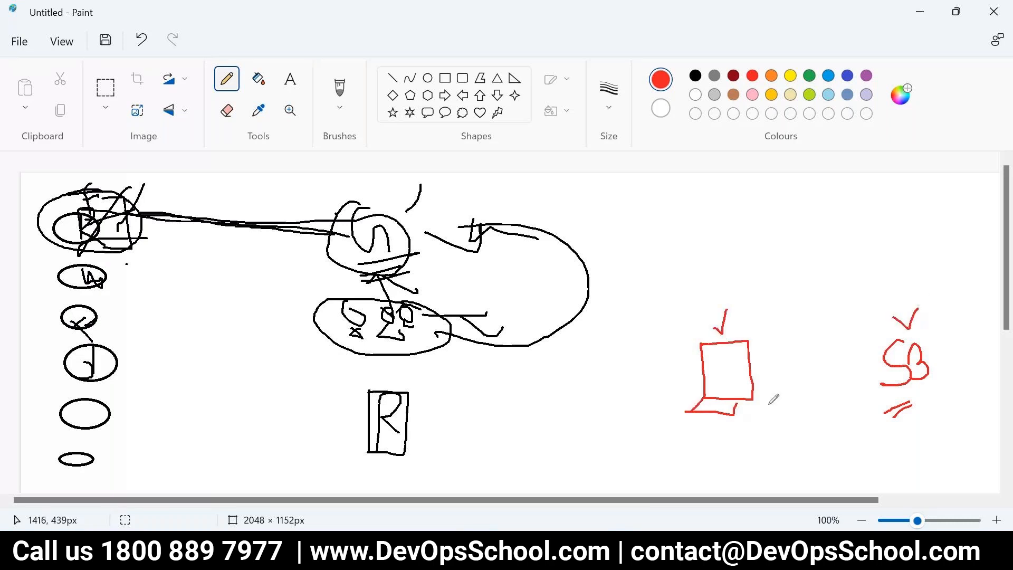
click(847, 75)
drag(897, 369, 739, 370)
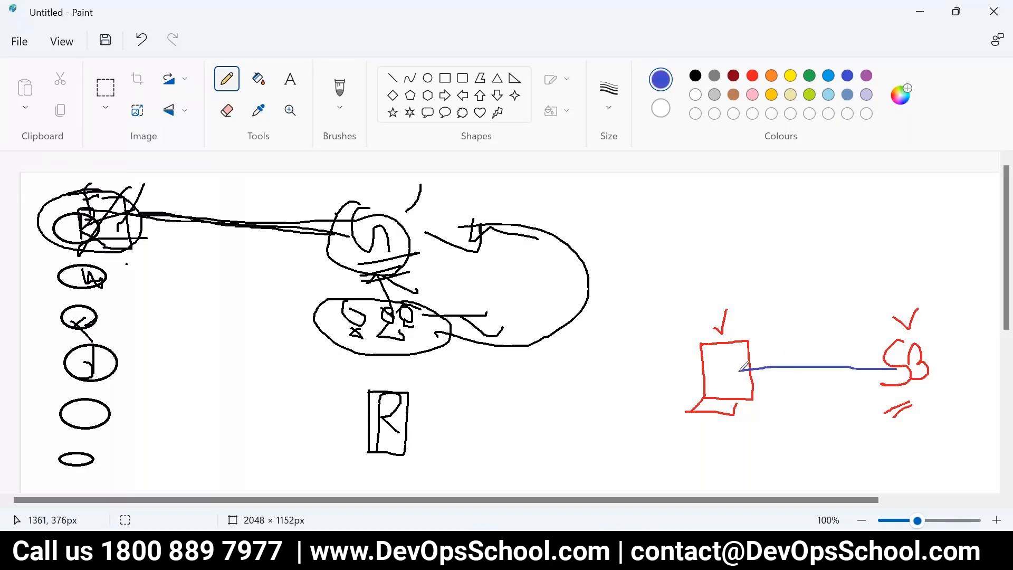
mouse_move(664, 299)
mouse_down()
mouse_move(917, 437)
mouse_move(665, 300)
mouse_up()
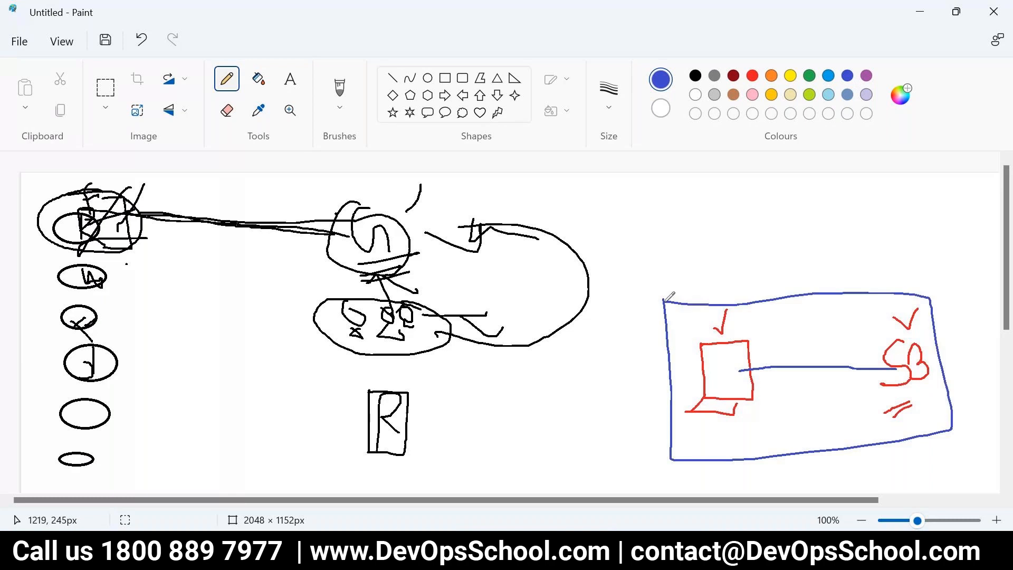
key(ctrl+z)
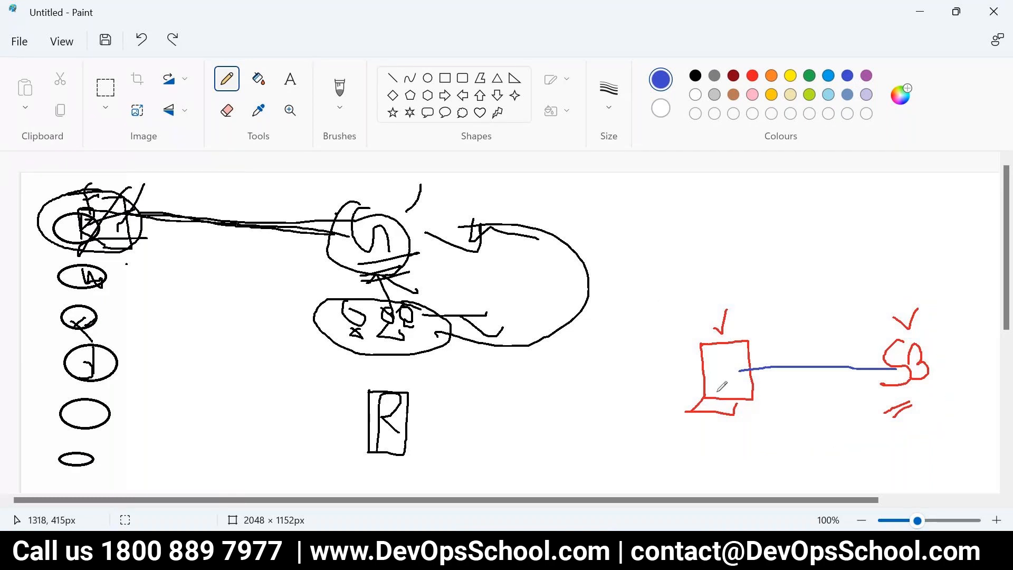
key(ctrl+z)
mouse_move(743, 368)
mouse_down()
mouse_move(893, 359)
mouse_move(877, 372)
mouse_up()
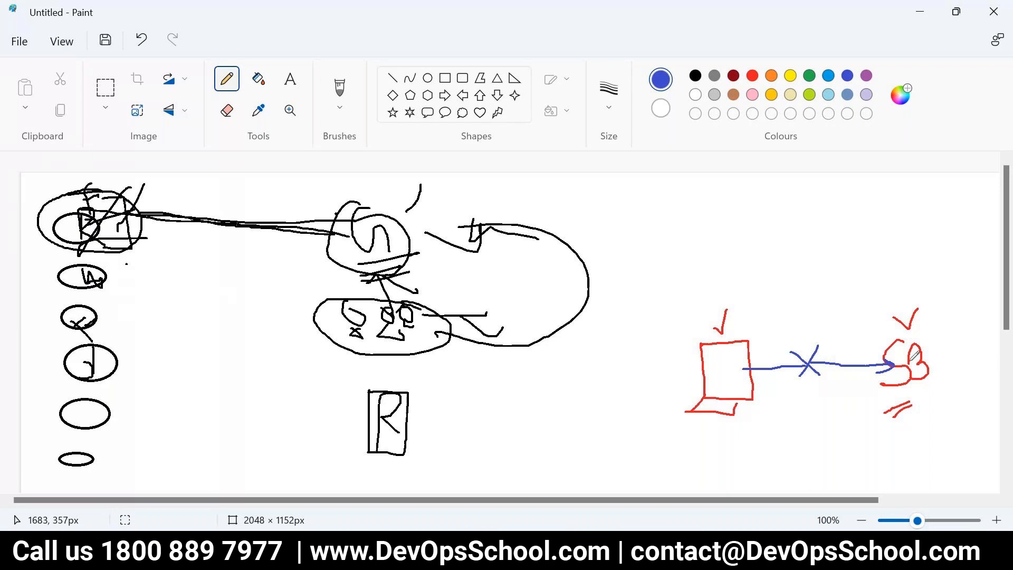
key(ctrl+z)
key(ctrl+z)
key(ctrl+z)
key(ctrl+z)
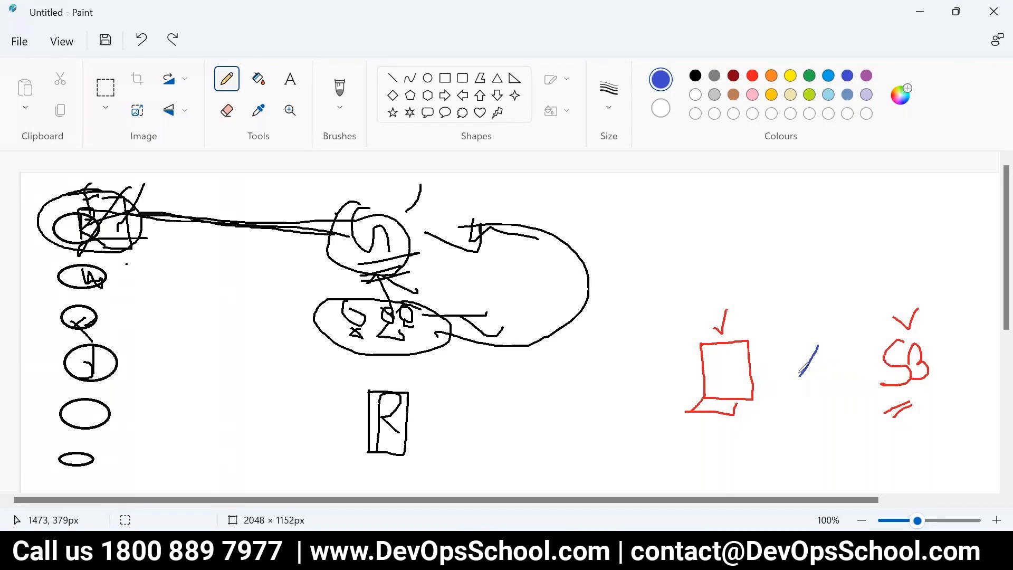
- Draw a blue arrow from the red computer to SB and circle SB in blue
mouse_move(723, 371)
mouse_down()
mouse_move(876, 354)
mouse_move(876, 368)
mouse_up()
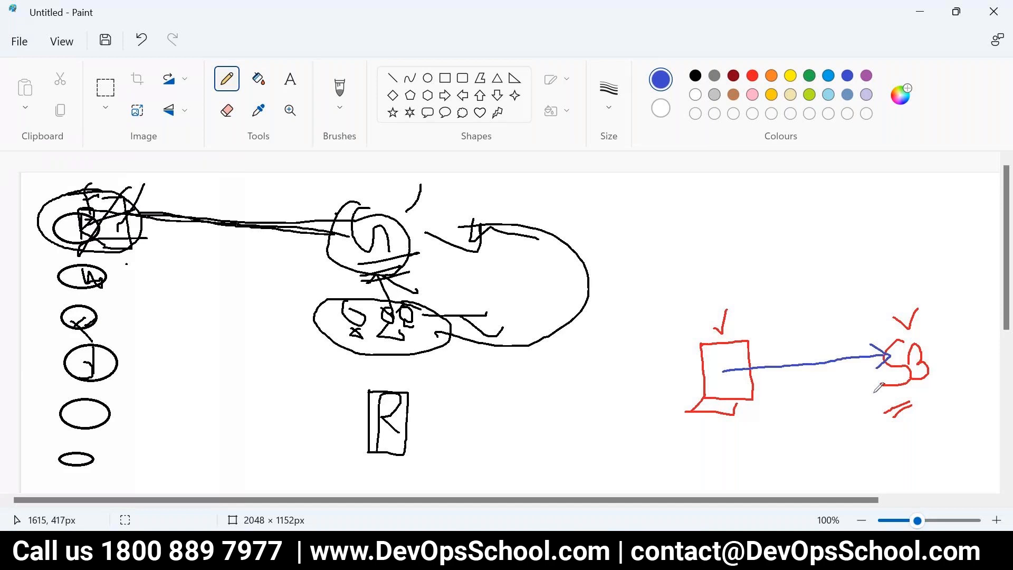
mouse_move(904, 287)
mouse_down()
mouse_move(874, 398)
mouse_move(939, 399)
mouse_move(918, 315)
mouse_up()
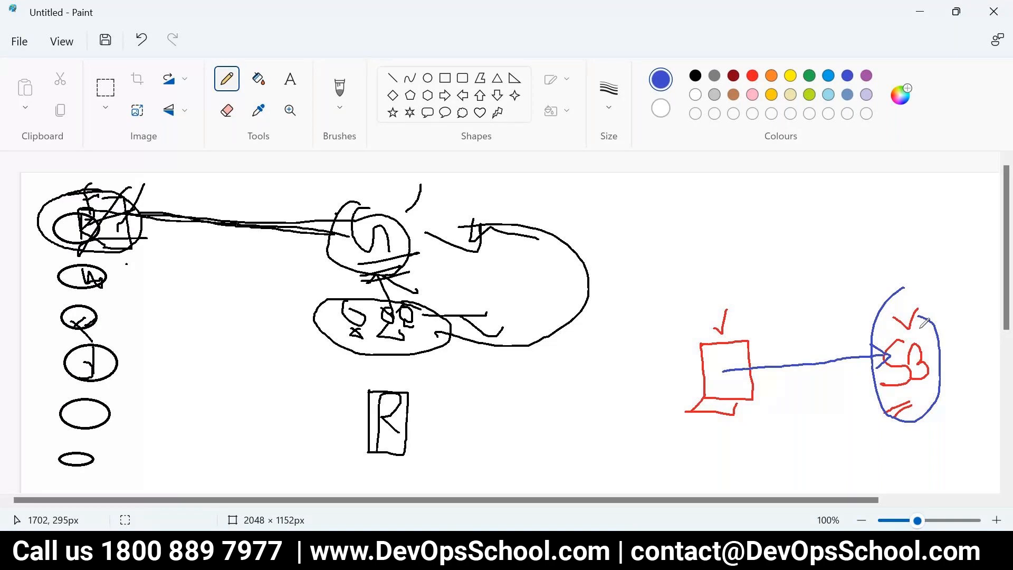
- Draw a blue mark above the red computer and a tick above SB, and undo the extra stroke between them
drag(709, 327, 723, 303)
drag(840, 296, 905, 288)
mouse_move(800, 355)
mouse_down()
mouse_move(800, 379)
mouse_move(800, 355)
mouse_move(816, 369)
mouse_up()
key(ctrl+z)
- Link the second and third ellipses in blue through a circled R to the red computer, and circle the computer and SB
drag(103, 282, 388, 424)
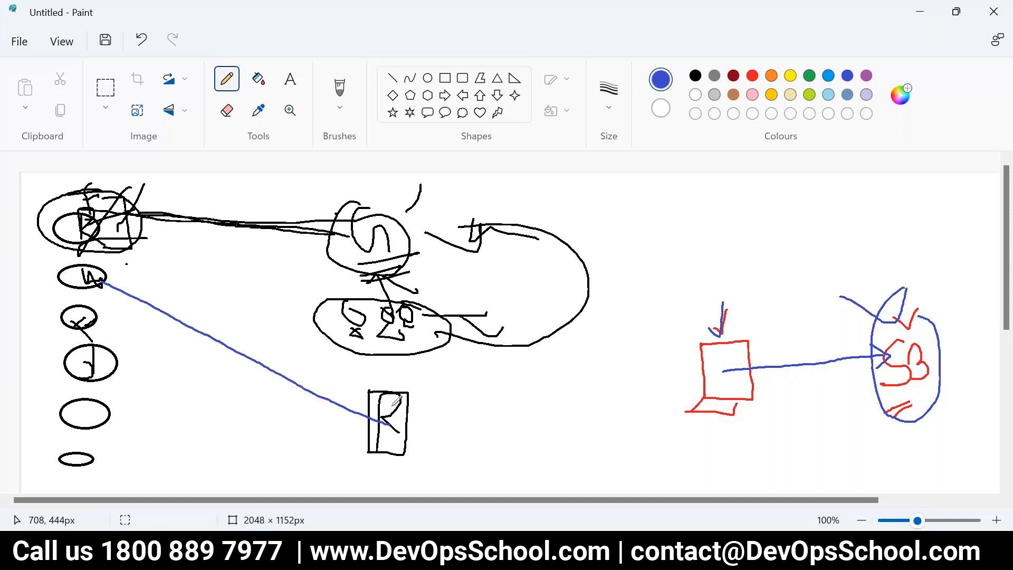
mouse_move(75, 319)
mouse_down()
mouse_move(375, 410)
mouse_move(366, 444)
mouse_move(392, 388)
mouse_up()
mouse_move(412, 420)
mouse_down()
mouse_move(631, 375)
mouse_move(718, 388)
mouse_up()
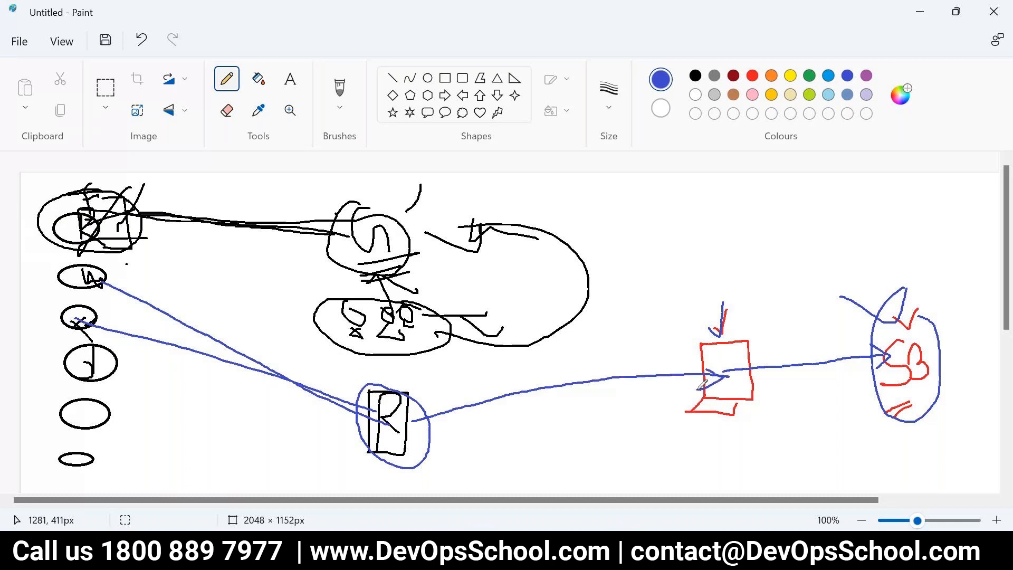
drag(735, 353, 722, 345)
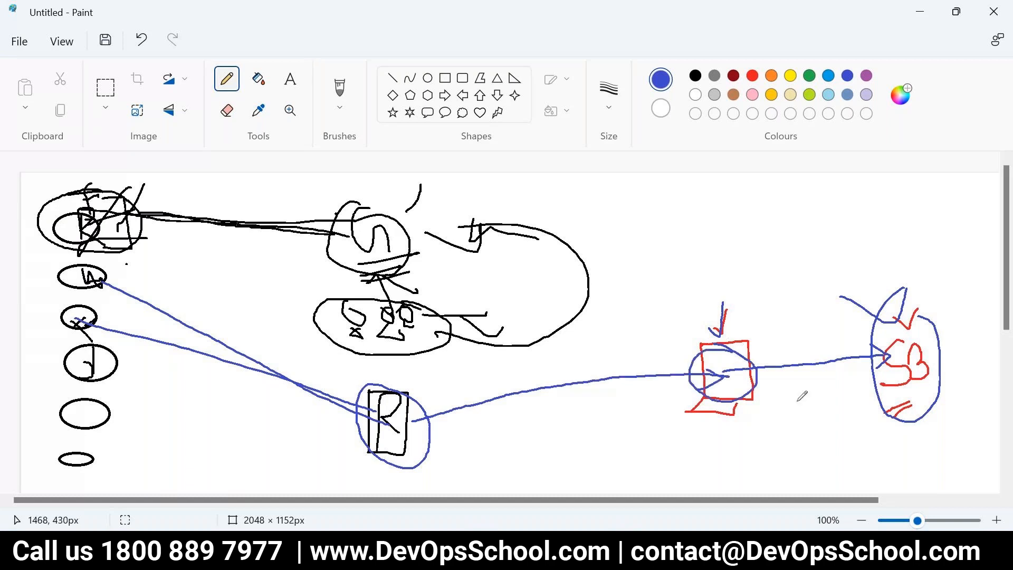
drag(885, 312, 918, 316)
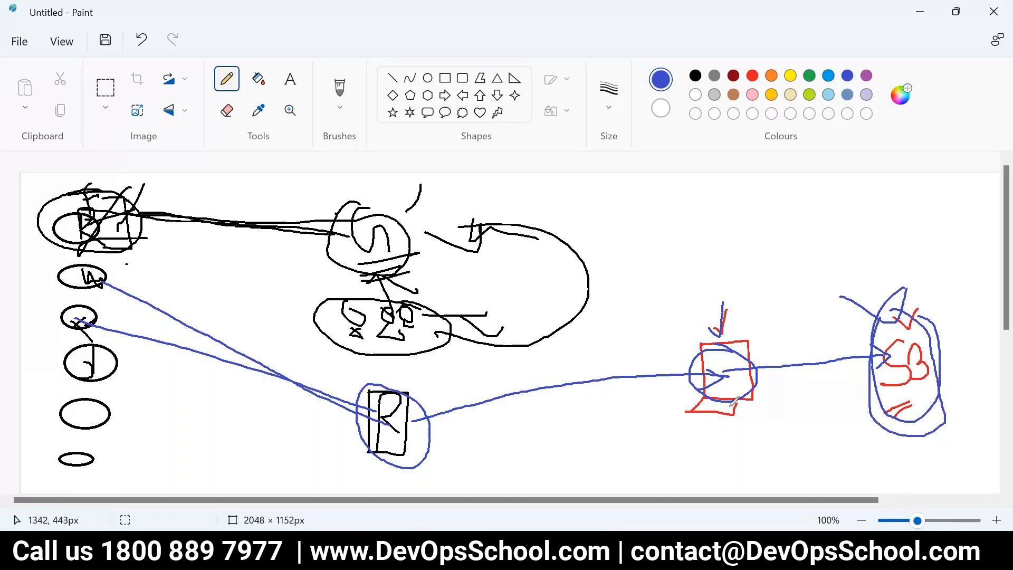
- Switch to the AWS console in Chrome, open the EC2 service and start launching an instance
click(273, 550)
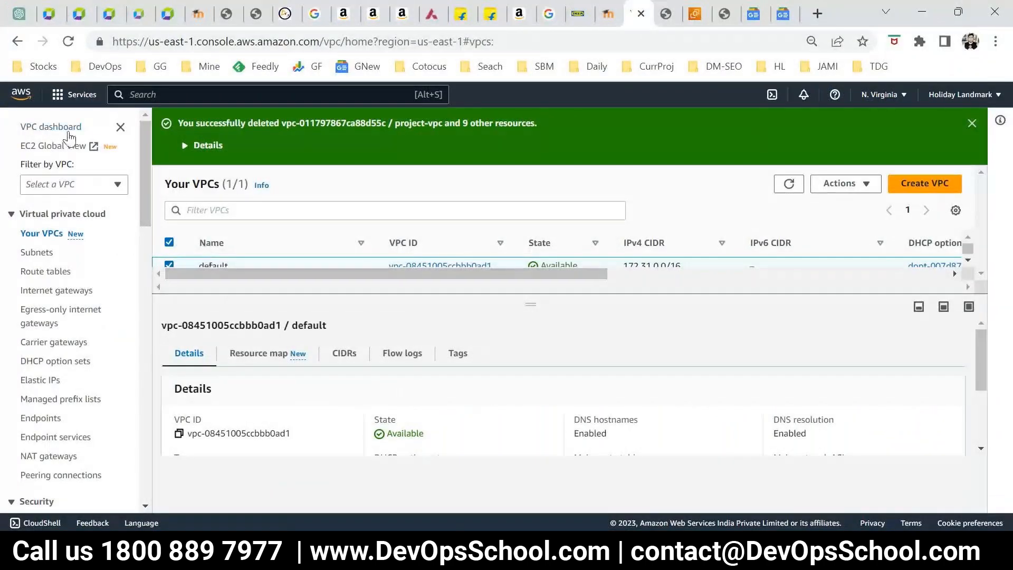
click(74, 94)
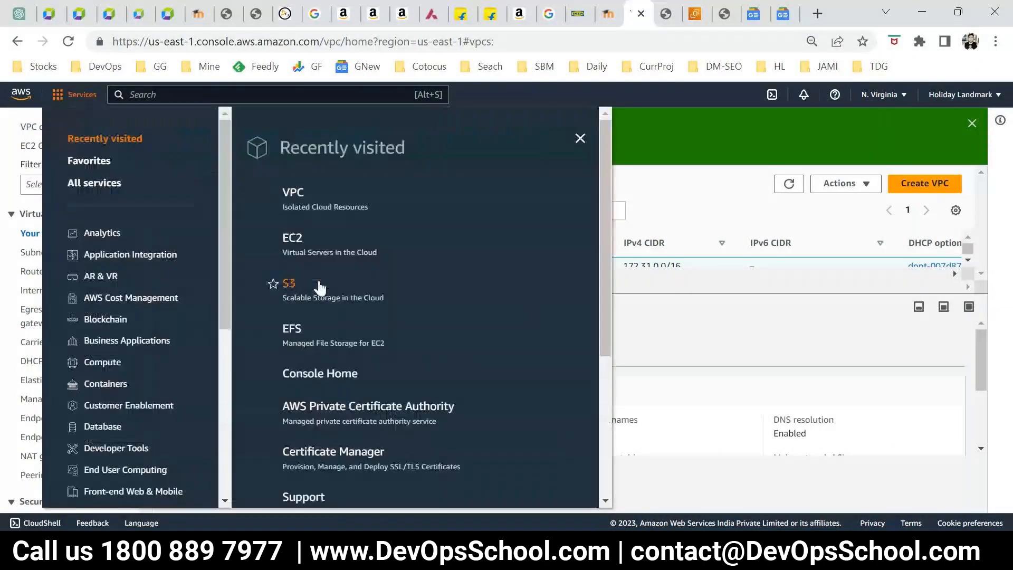
click(290, 239)
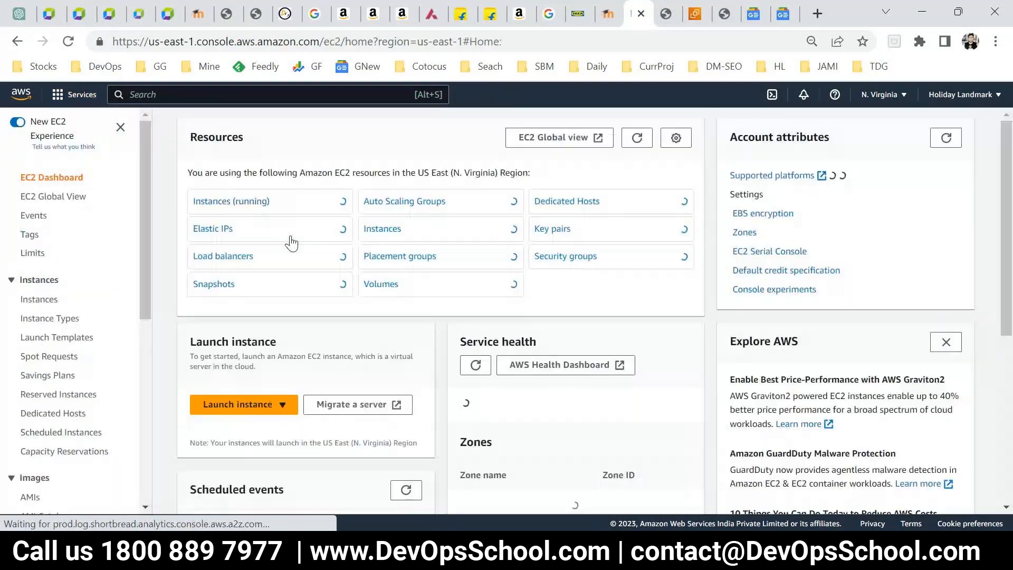
click(219, 407)
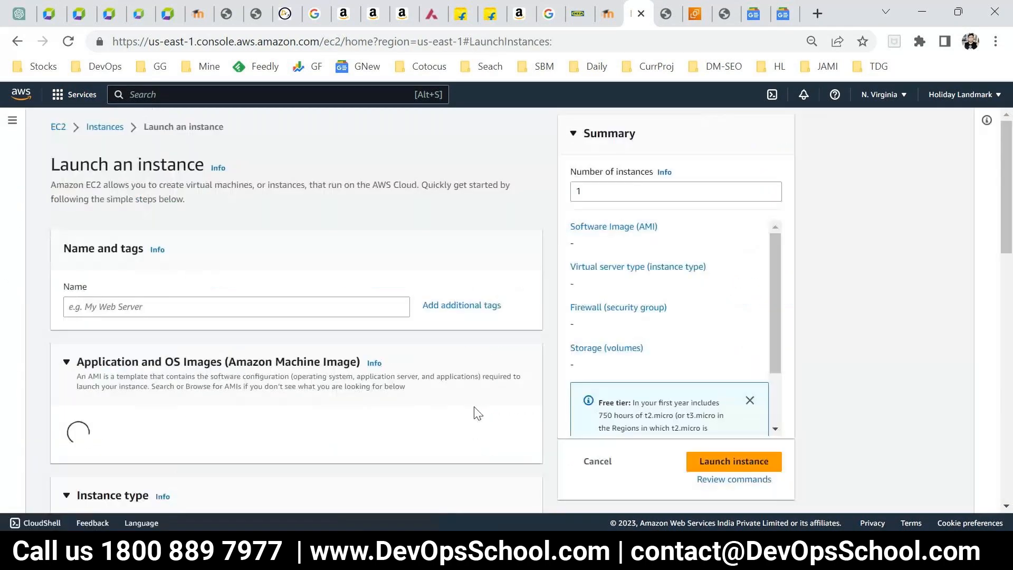
- Expand the advanced details of the new instance's launch form
scroll(478, 413, down, 10)
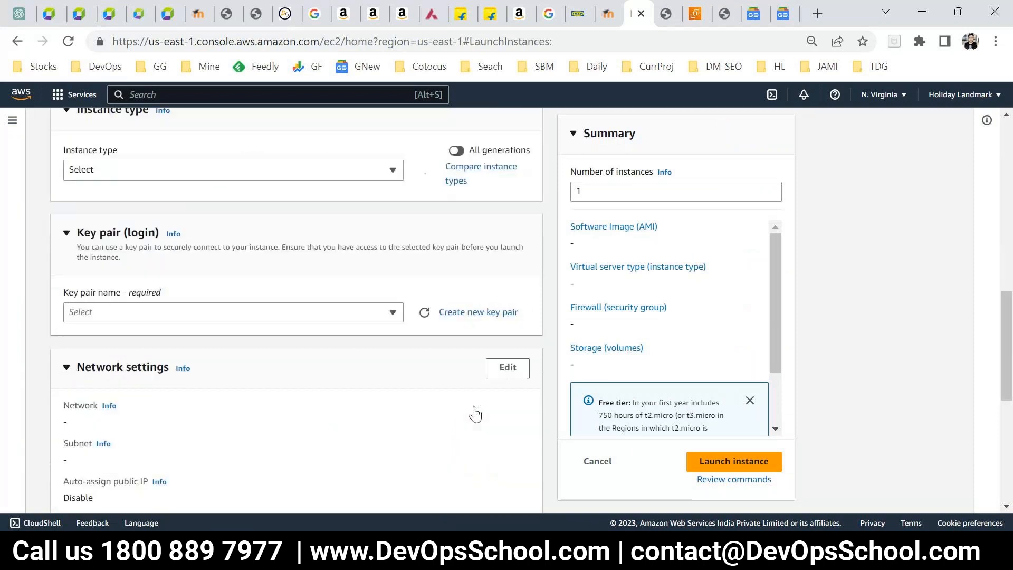
scroll(475, 414, down, 5)
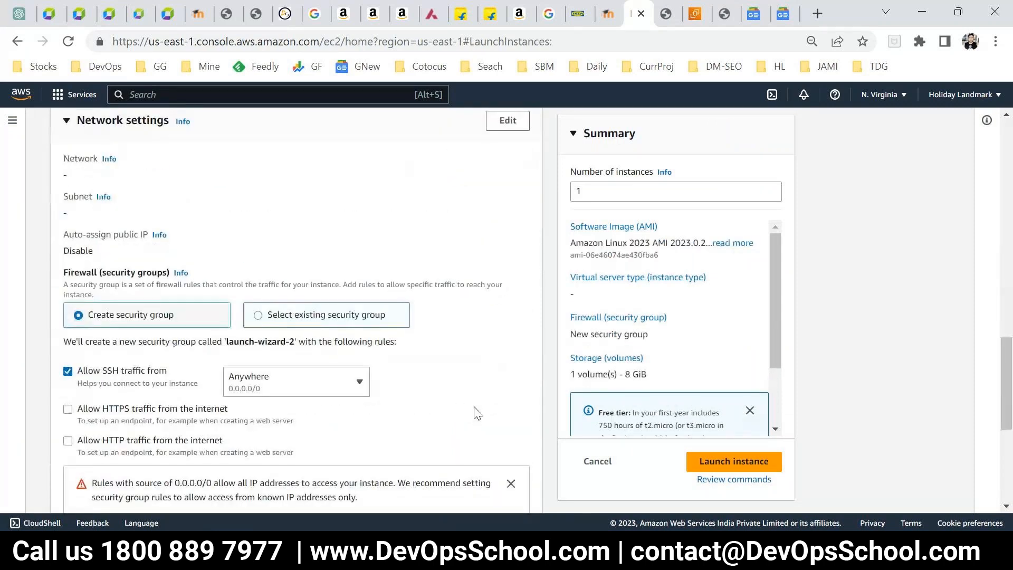
scroll(478, 410, down, 5)
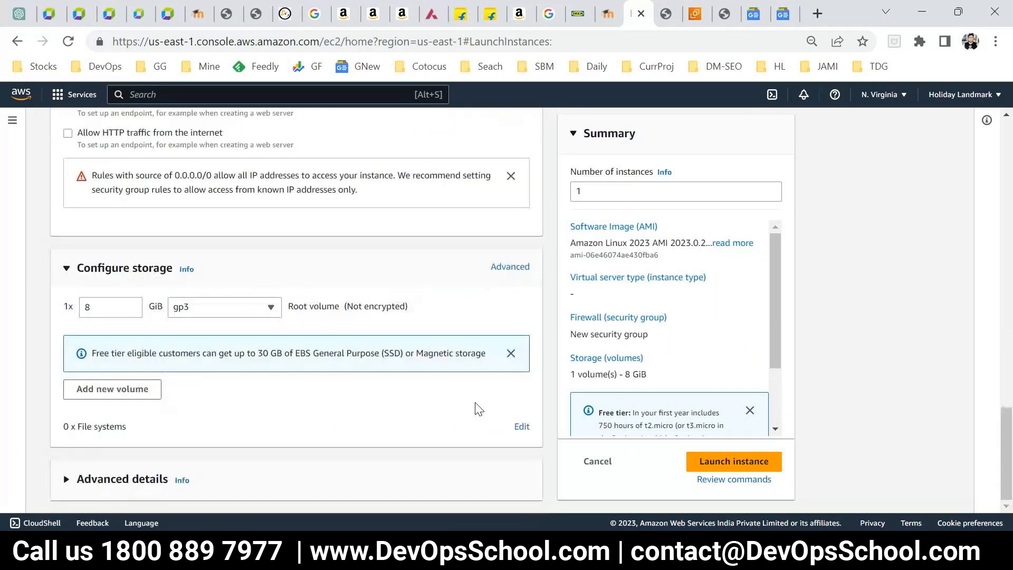
click(113, 467)
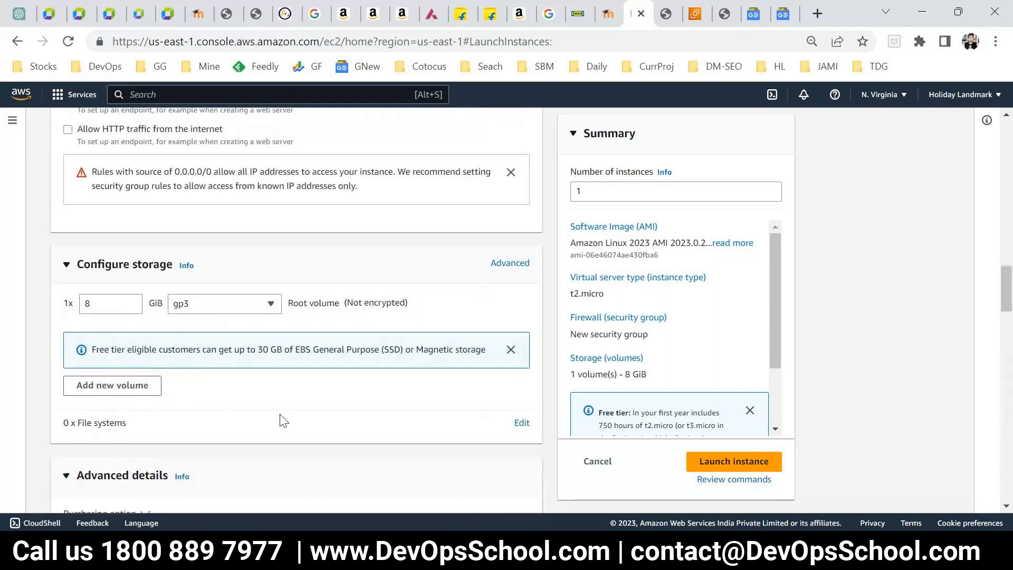
- Look through the advanced details down to the user data field for a role setting
scroll(283, 421, down, 3)
scroll(283, 420, down, 7)
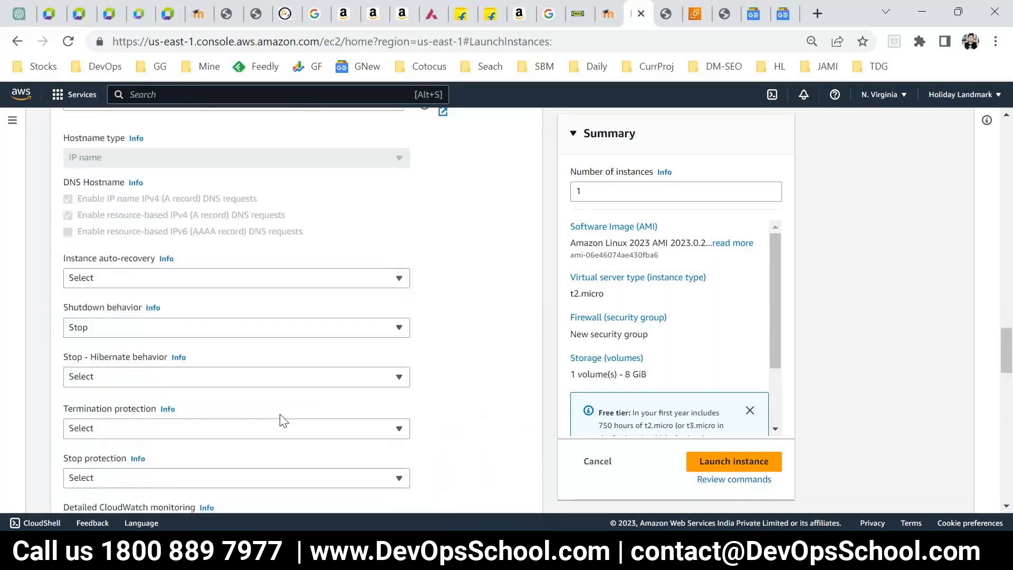
scroll(284, 421, down, 4)
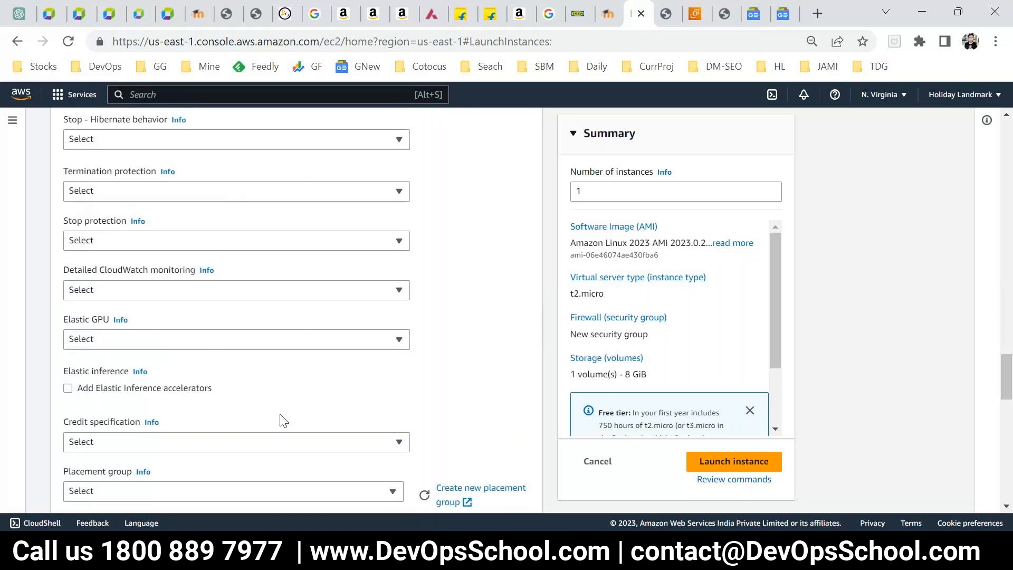
scroll(283, 421, down, 8)
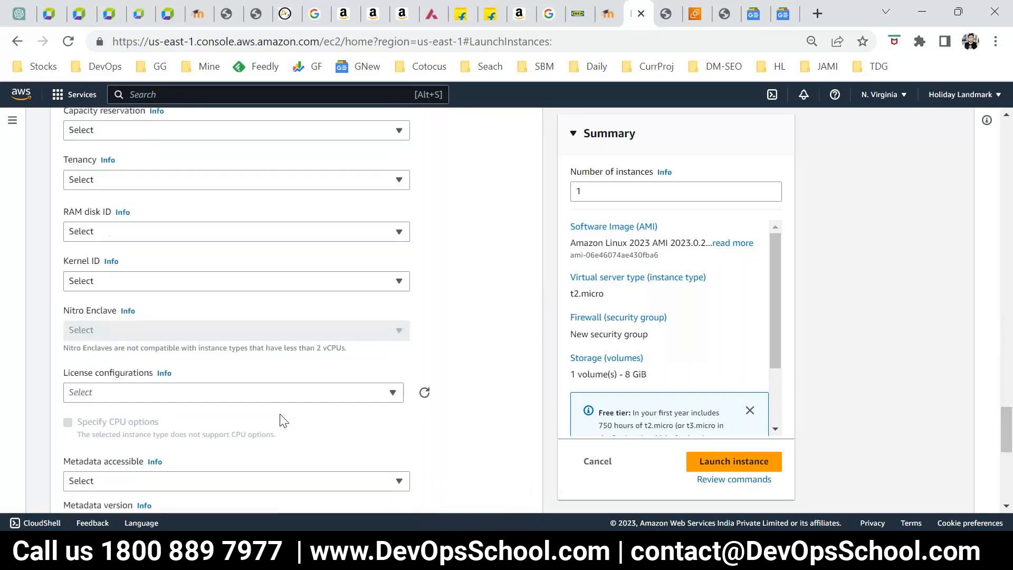
scroll(284, 421, down, 4)
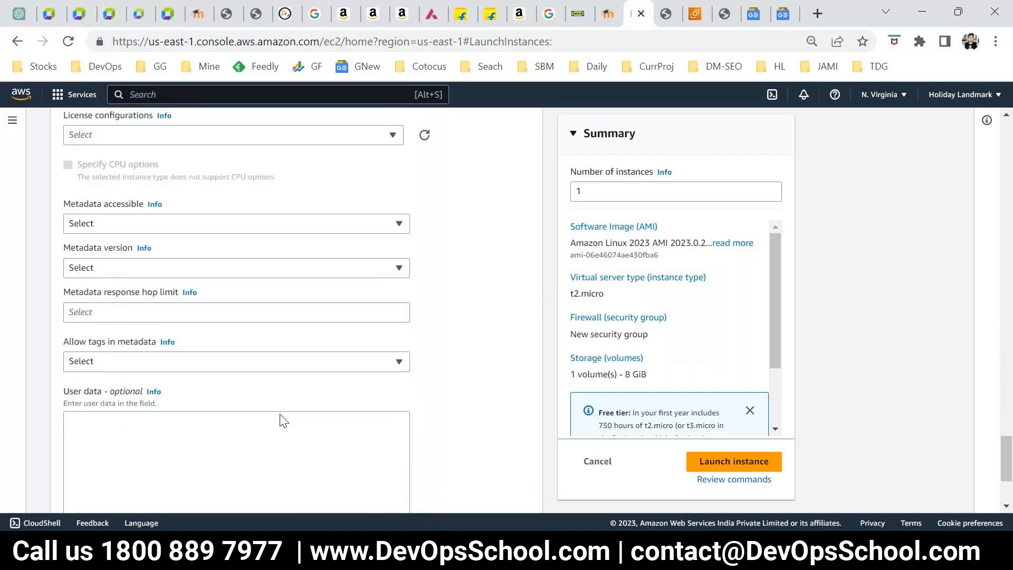
scroll(283, 420, down, 2)
scroll(283, 421, up, 5)
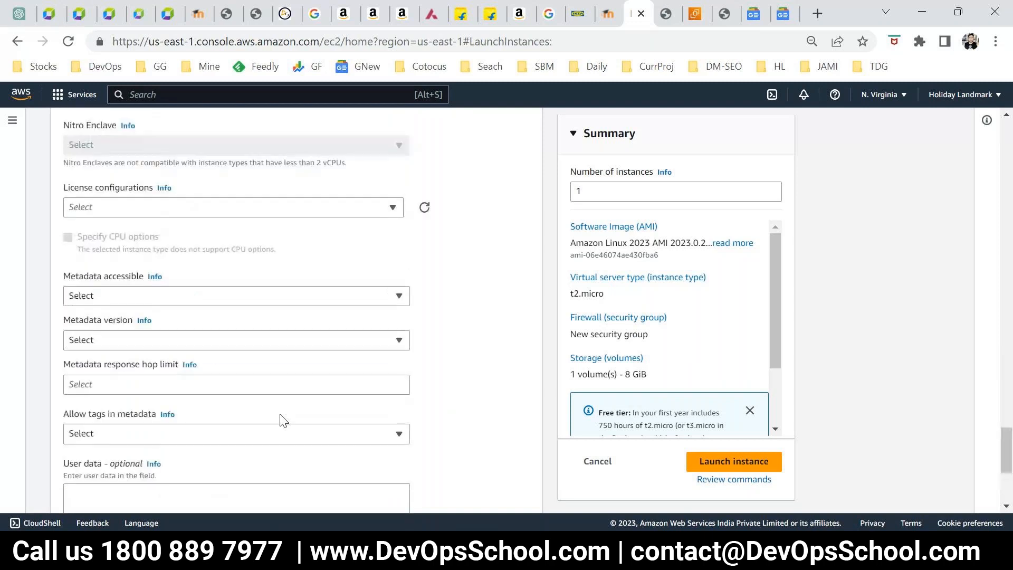
- Bookmark the instance launch page under the name "role"
key(ctrl+d)
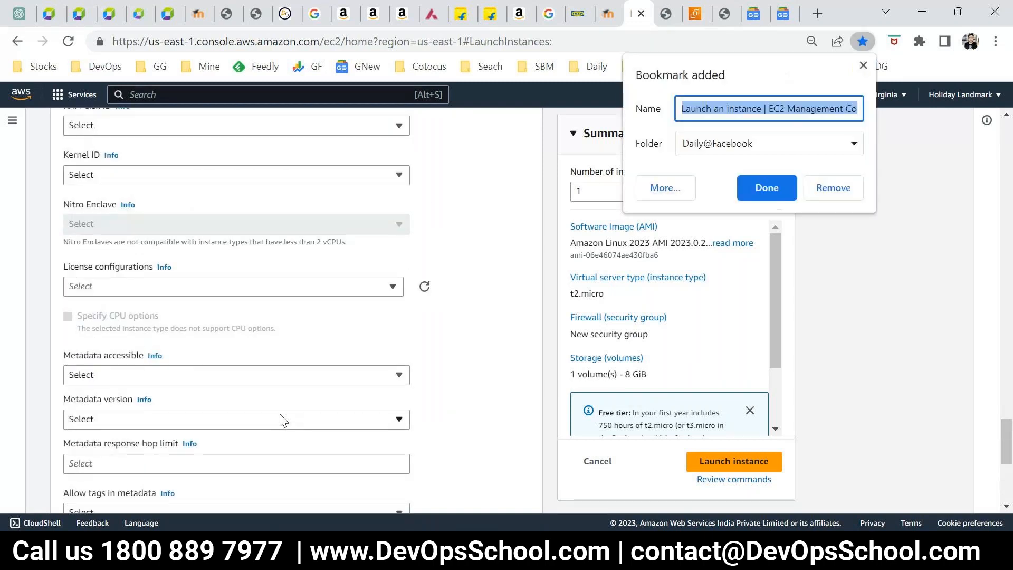
text(role)
key(Return)
- Search the launch page text for "role"
scroll(328, 417, up, 10)
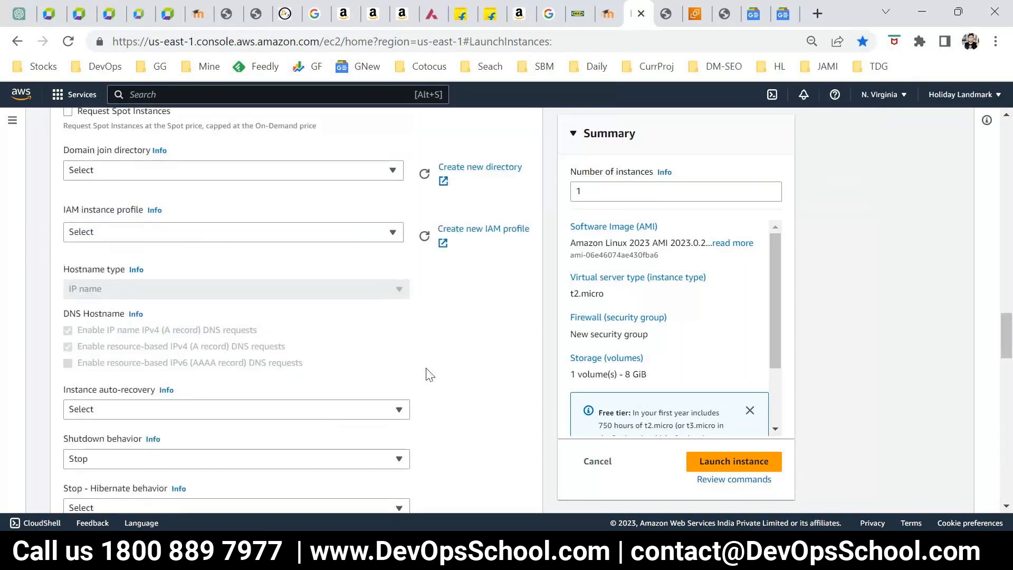
key(ctrl+f)
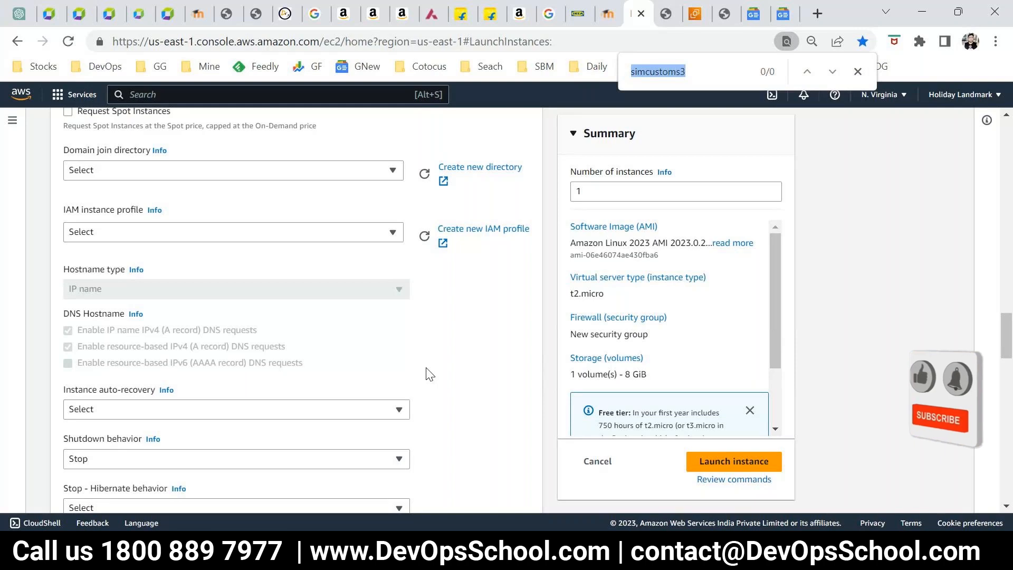
scroll(428, 374, up, 5)
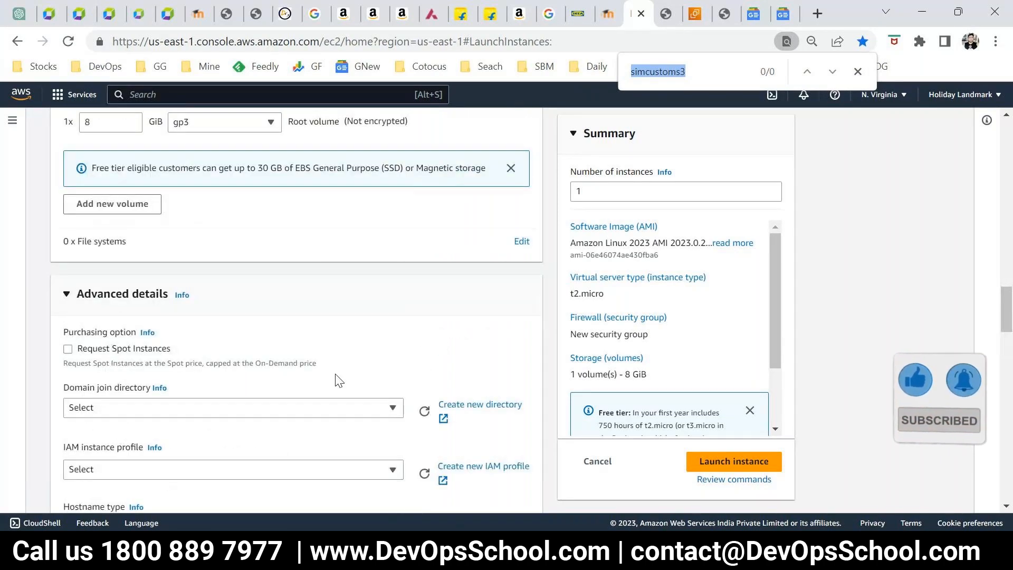
text(role)
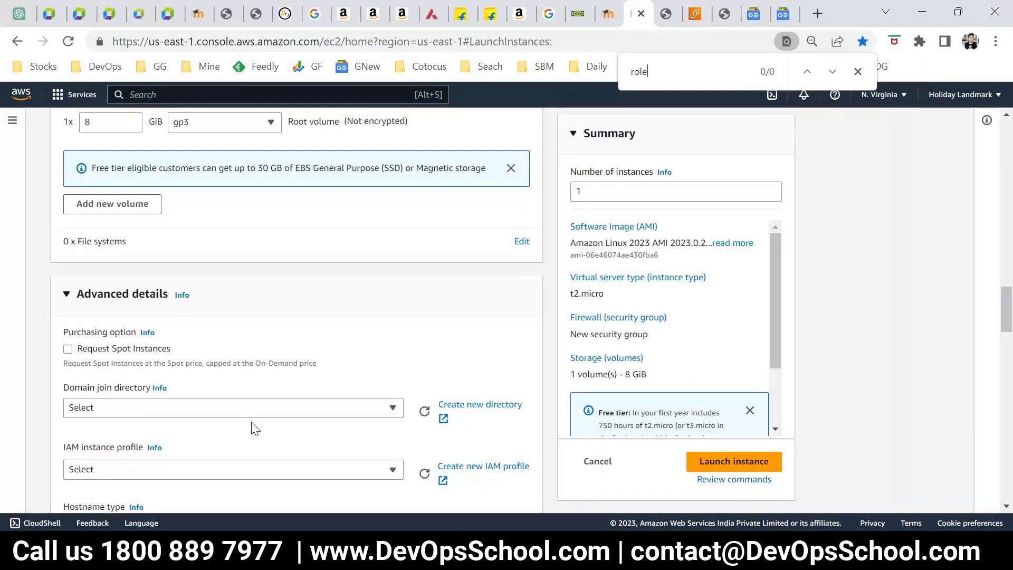
- Check the network settings and then the advanced details down to capacity reservation for a role setting
scroll(271, 430, up, 3)
scroll(271, 430, up, 7)
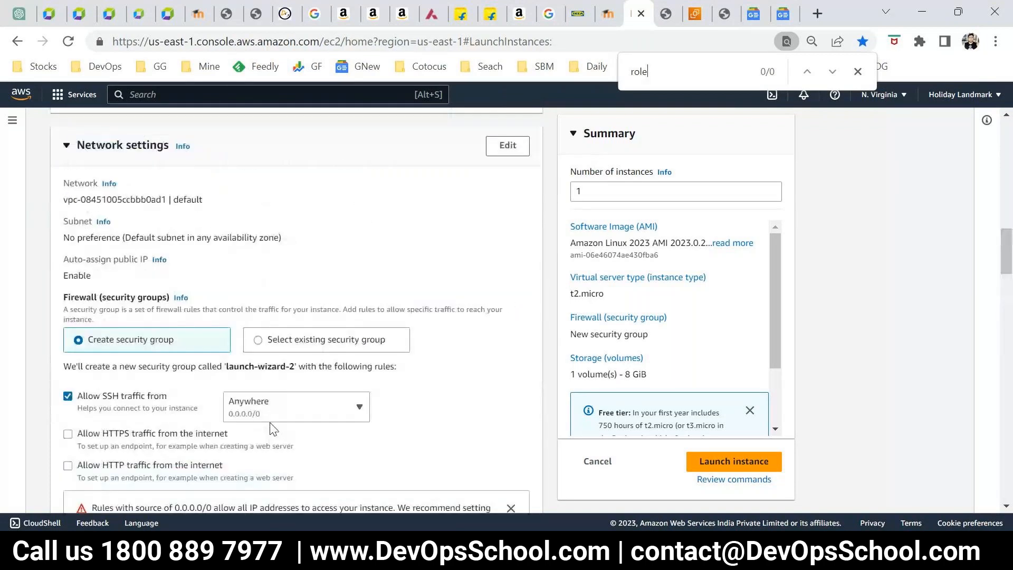
scroll(273, 429, up, 1)
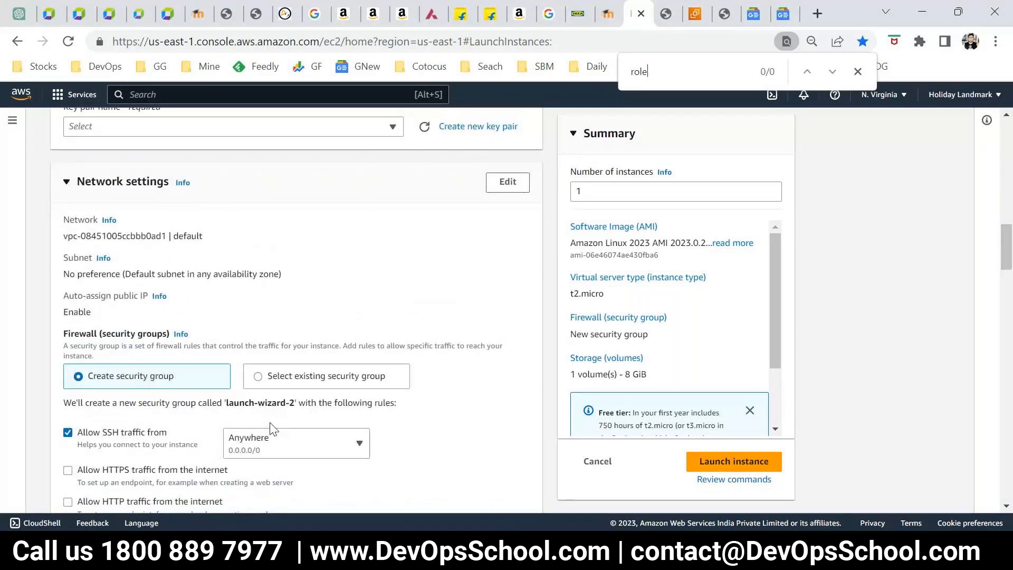
scroll(272, 426, up, 6)
scroll(271, 428, down, 12)
scroll(270, 427, down, 7)
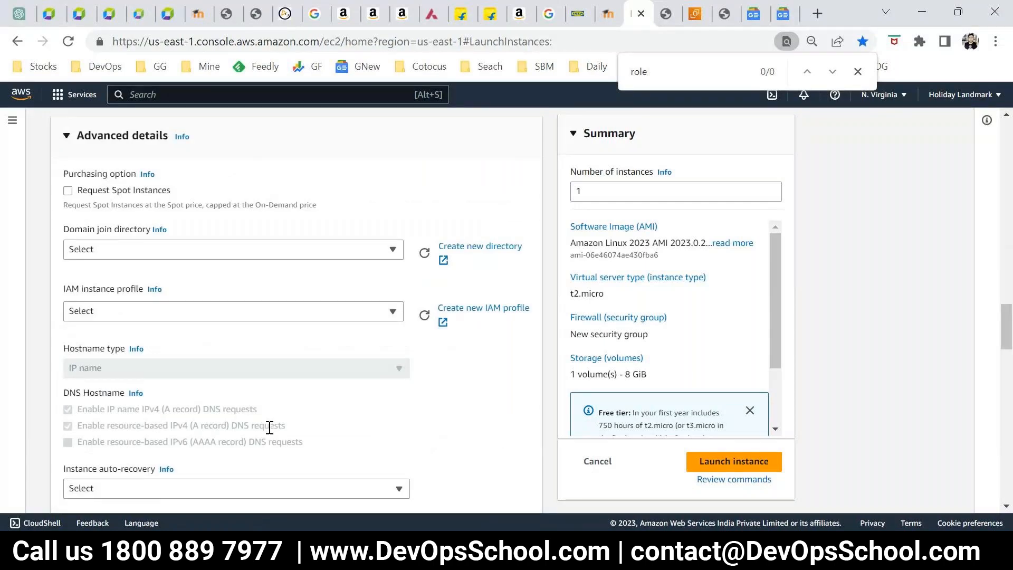
scroll(270, 426, down, 4)
scroll(180, 407, down, 2)
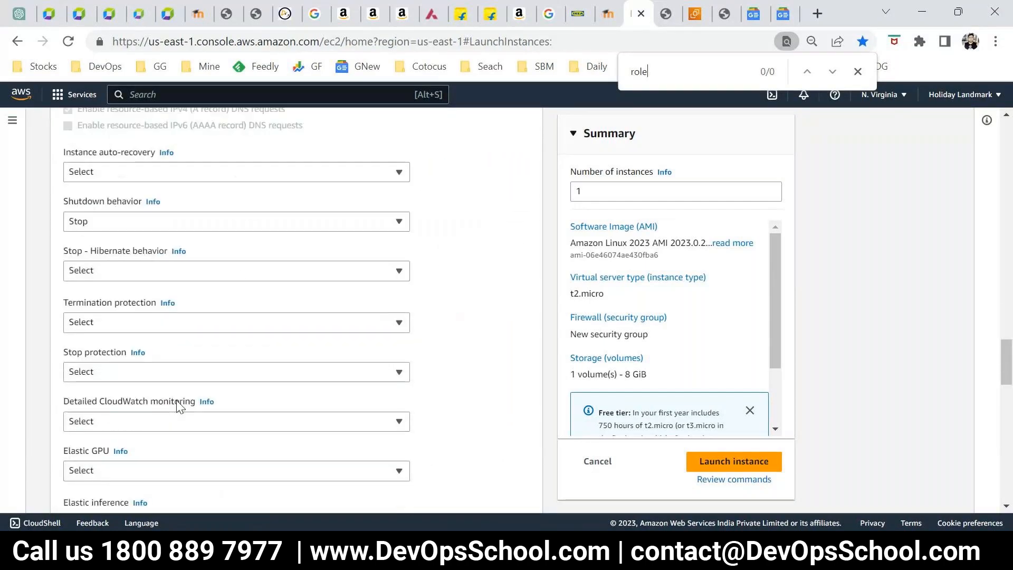
scroll(179, 407, down, 3)
scroll(105, 316, down, 1)
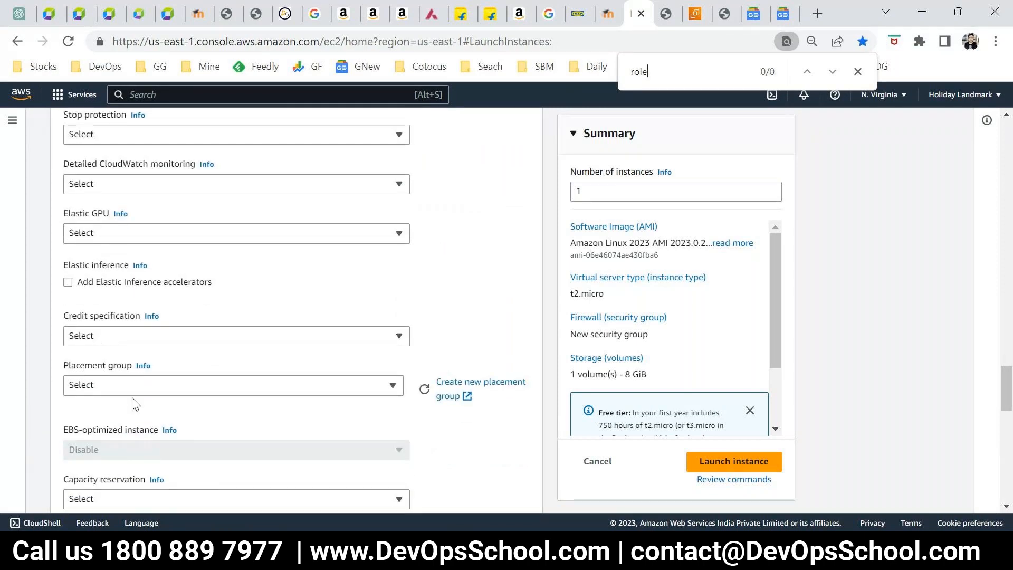
scroll(129, 406, down, 2)
- Inspect the capacity reservation choices and the setting for allowing tags in metadata
click(120, 421)
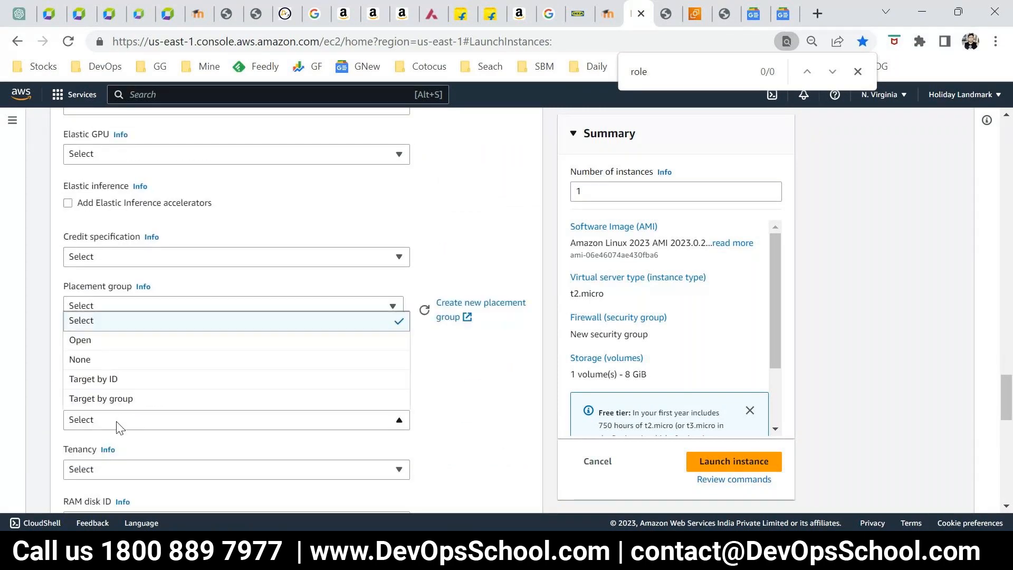
scroll(158, 430, down, 3)
scroll(190, 432, down, 3)
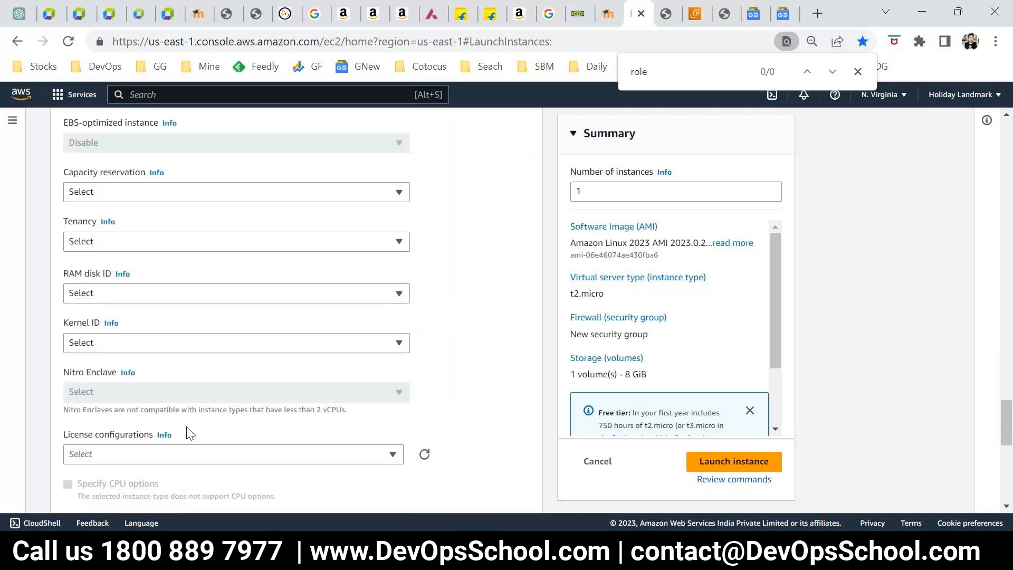
scroll(186, 428, down, 2)
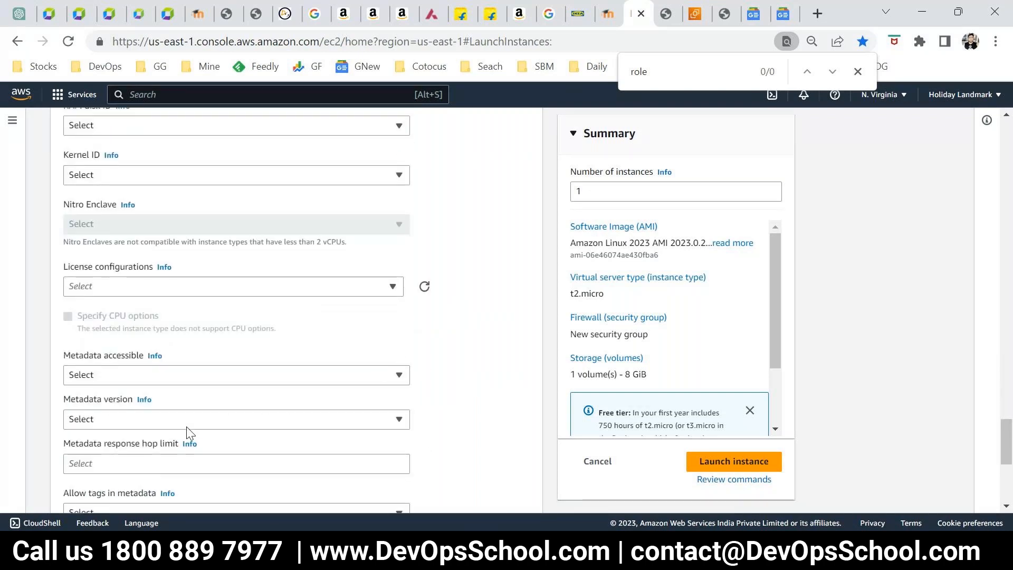
scroll(185, 428, down, 3)
click(94, 355)
click(93, 355)
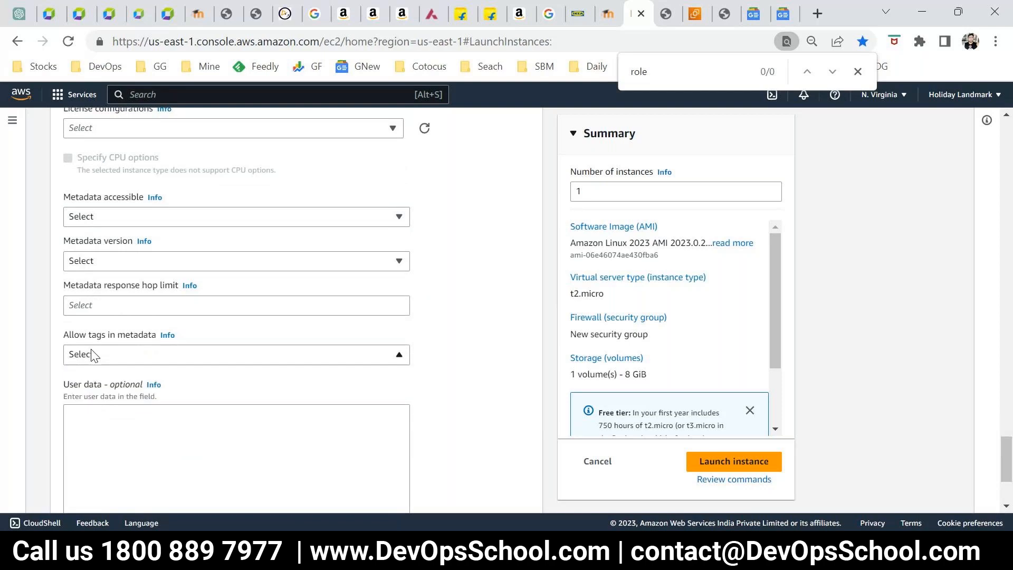
- Check the advanced details between instance auto-recovery and user data for a role setting
scroll(197, 412, down, 3)
scroll(197, 412, up, 4)
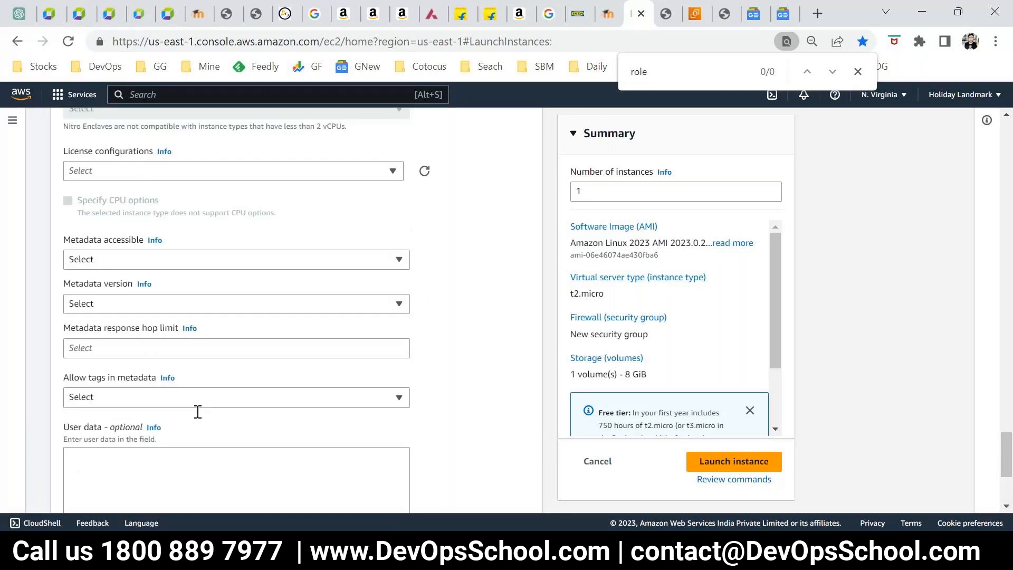
scroll(198, 411, up, 4)
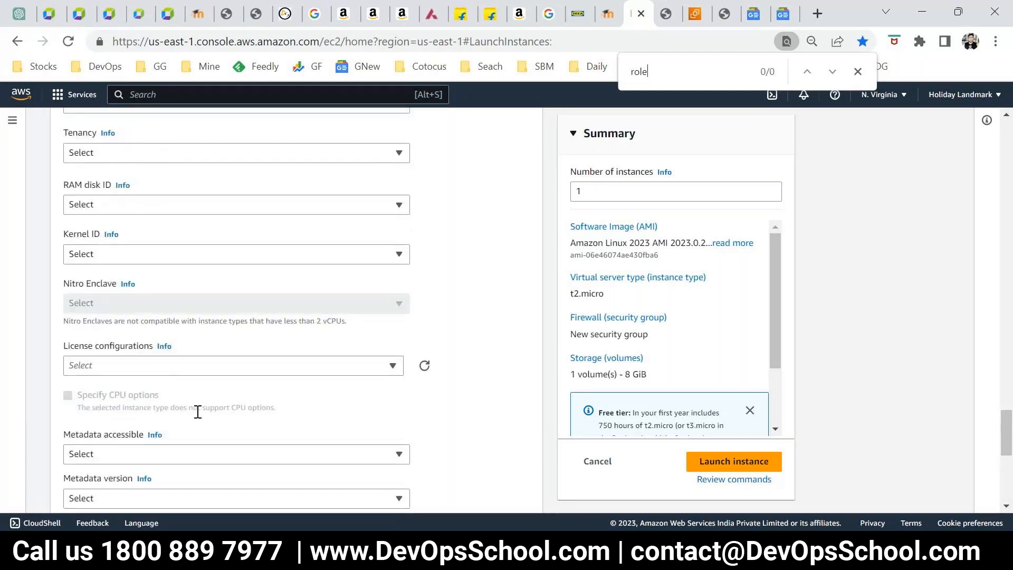
key(Escape)
scroll(198, 412, up, 8)
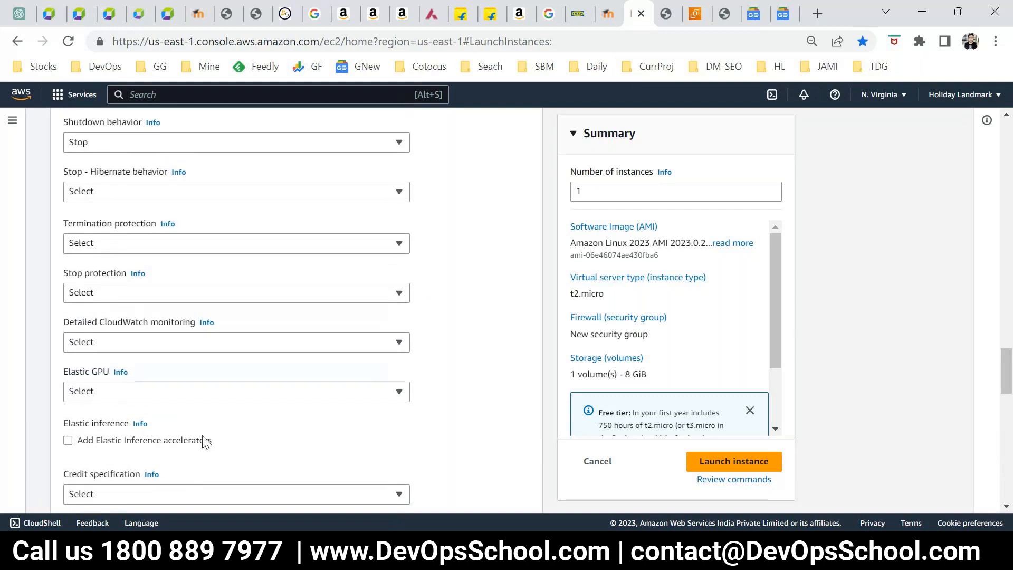
scroll(203, 441, up, 3)
scroll(181, 444, down, 2)
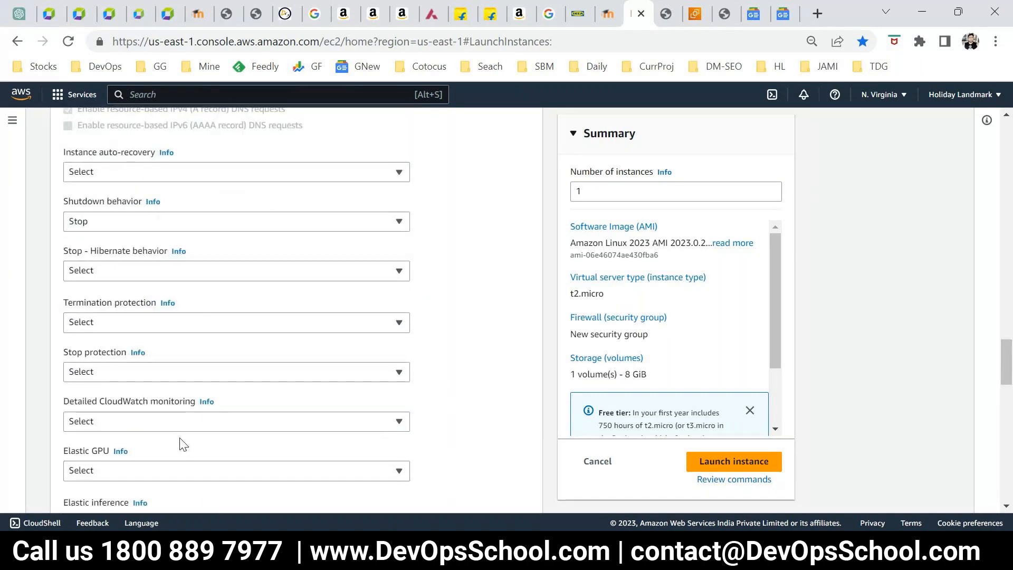
scroll(182, 440, down, 3)
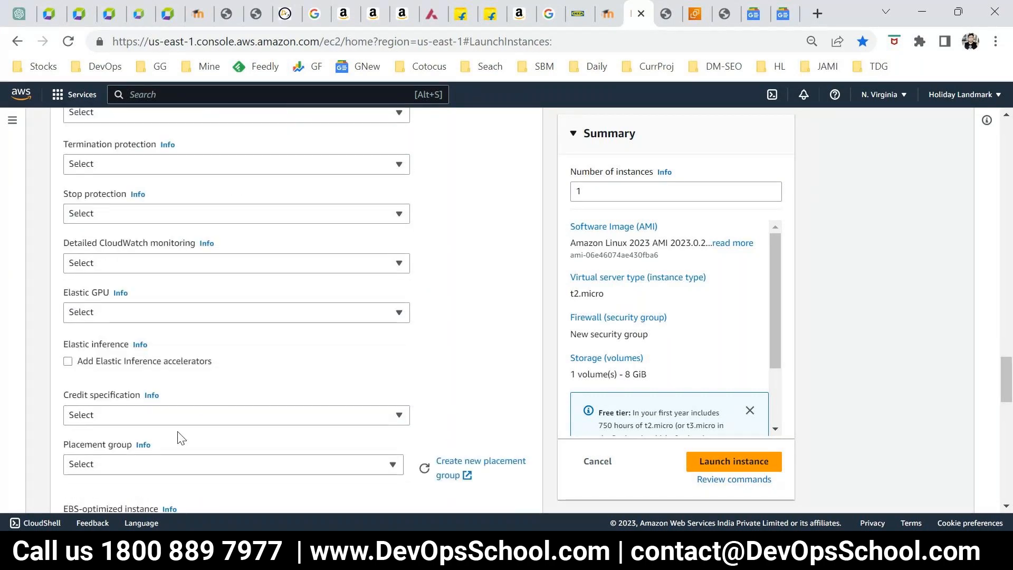
- Search the launch page text for "profile" and inspect the IAM instance profile setting in the advanced details
key(ctrl+f)
text(profile)
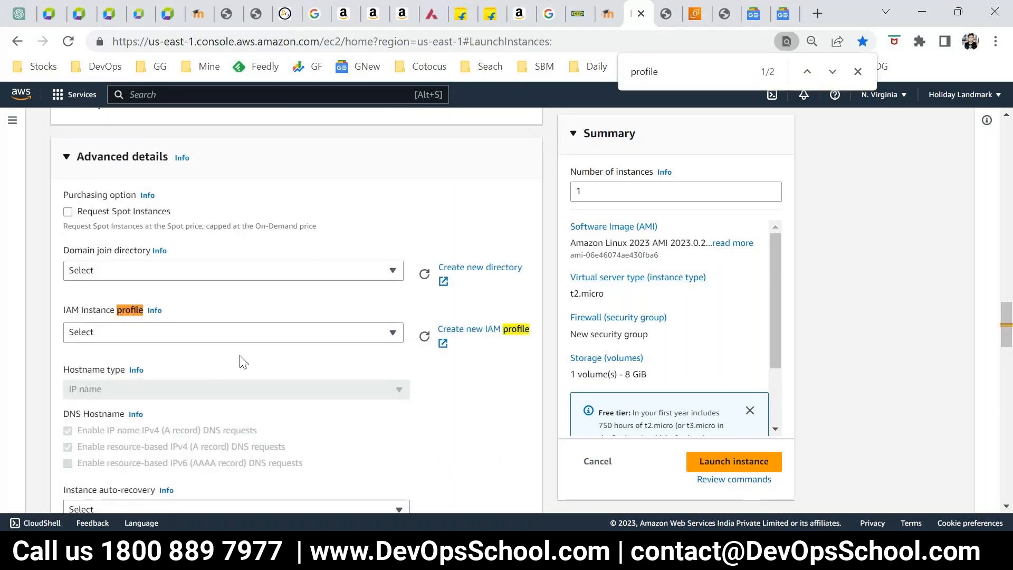
click(387, 336)
click(388, 336)
double_click(130, 311)
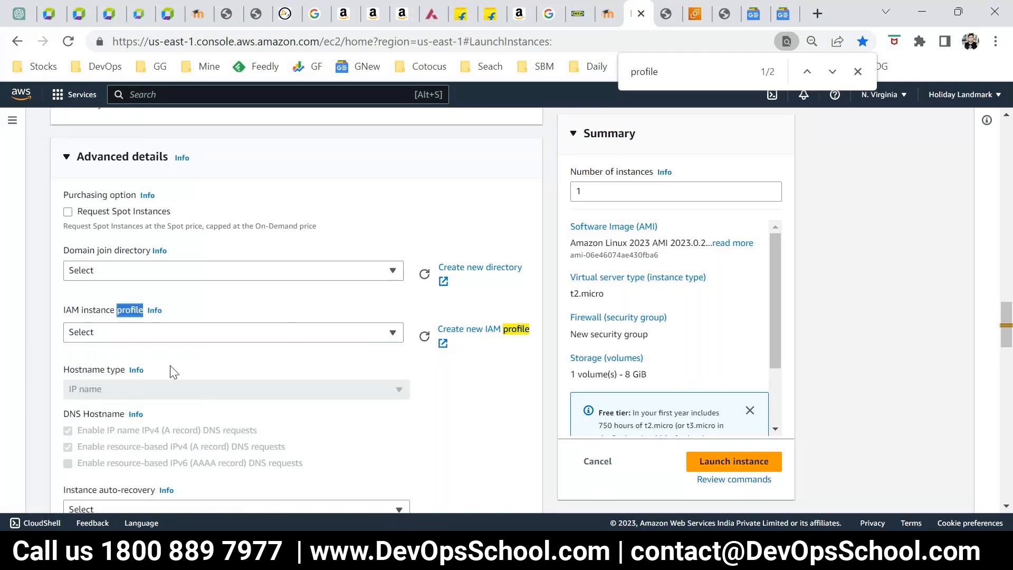
- Review the launch page from the advanced details up to the name and tags, and back down to the network settings
scroll(175, 372, up, 3)
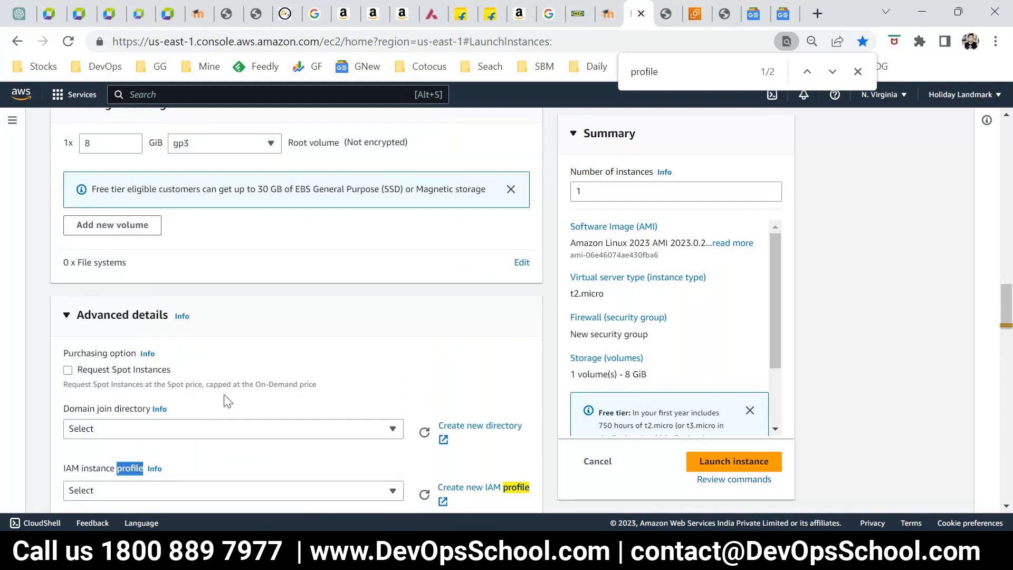
scroll(307, 417, up, 7)
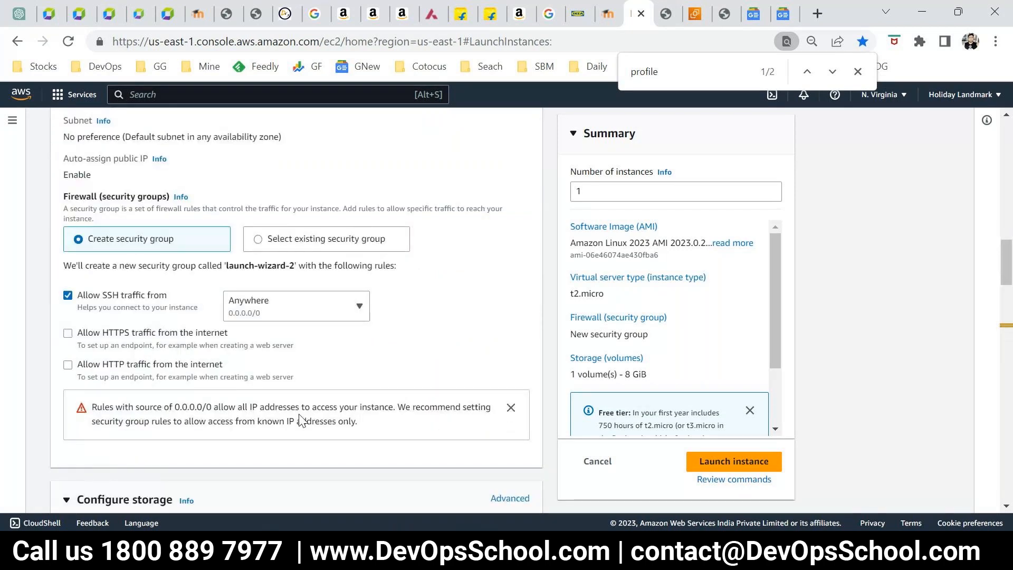
scroll(301, 421, up, 6)
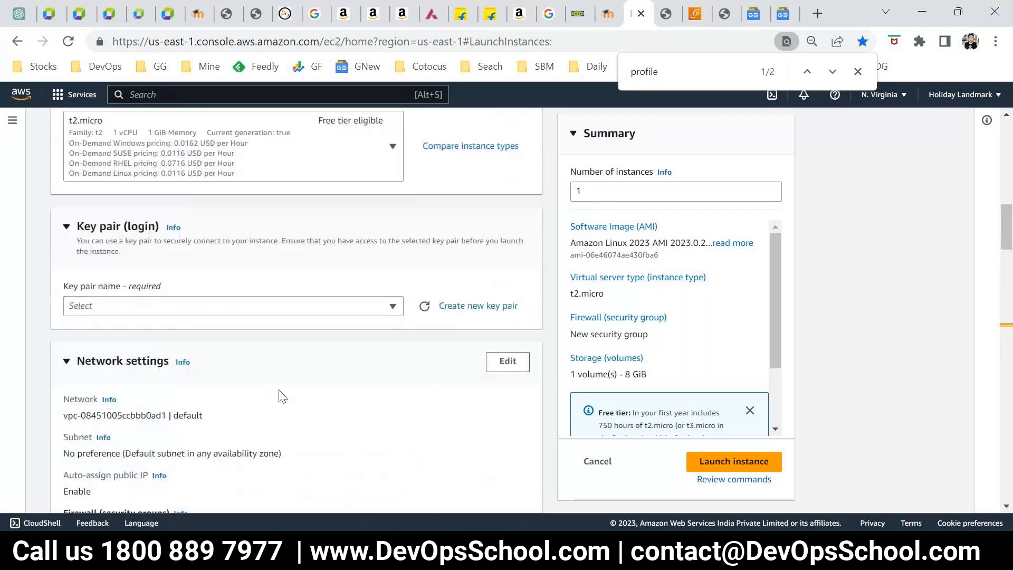
scroll(283, 396, up, 5)
scroll(284, 397, up, 7)
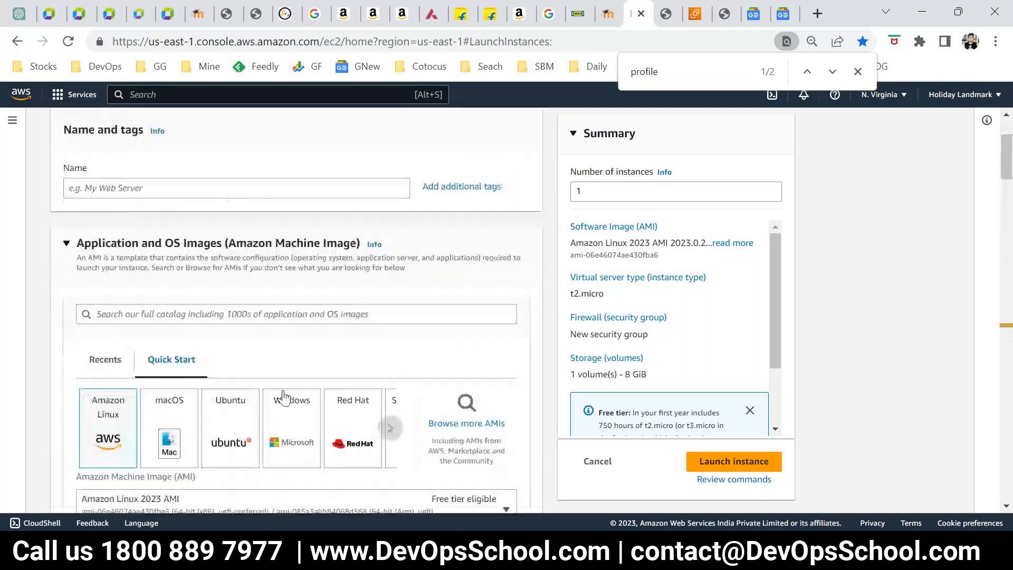
scroll(420, 231, up, 2)
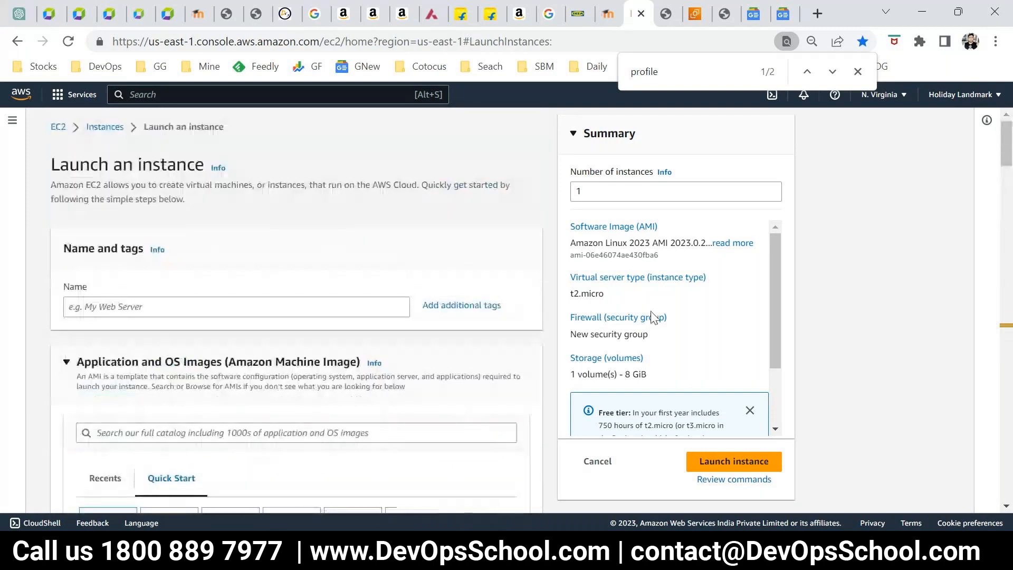
scroll(684, 303, down, 2)
scroll(372, 353, down, 10)
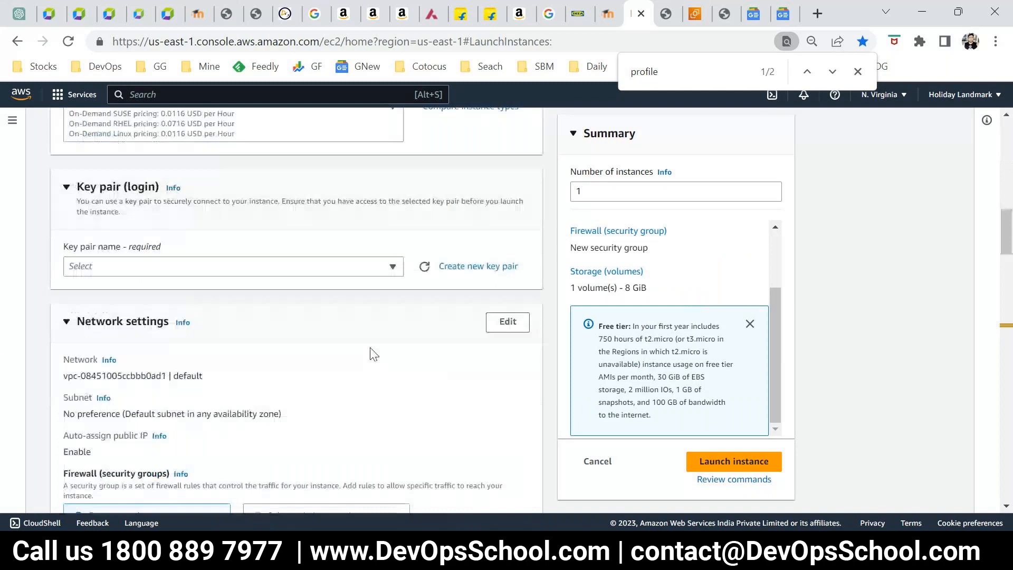
- Switch to Paint and draw blue strokes beside the S circle and the oval below it, from the top account circle, on the R box and toward the red computer
key(alt+Tab)
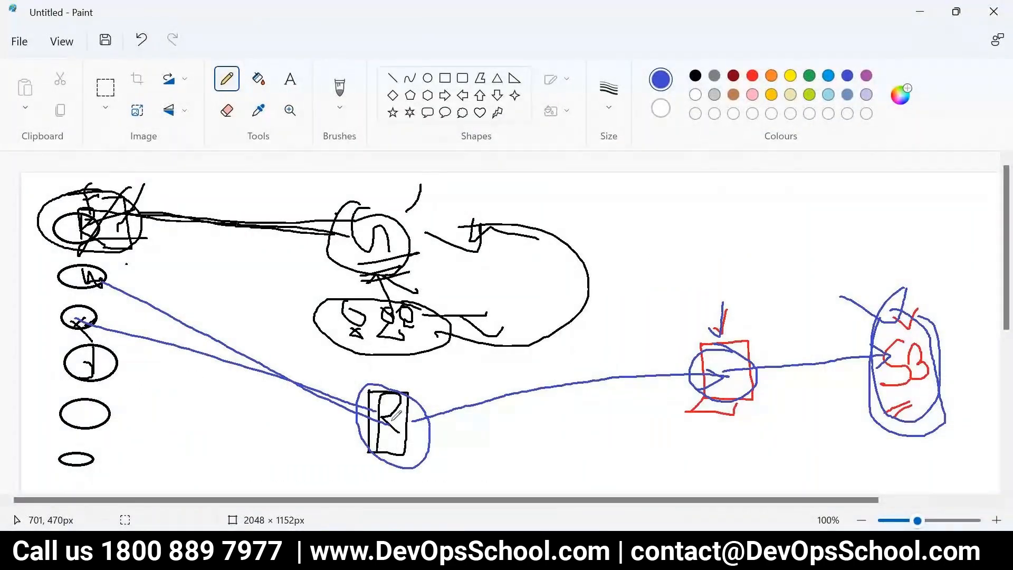
click(363, 242)
drag(430, 329, 499, 327)
drag(411, 266, 518, 260)
drag(101, 221, 296, 201)
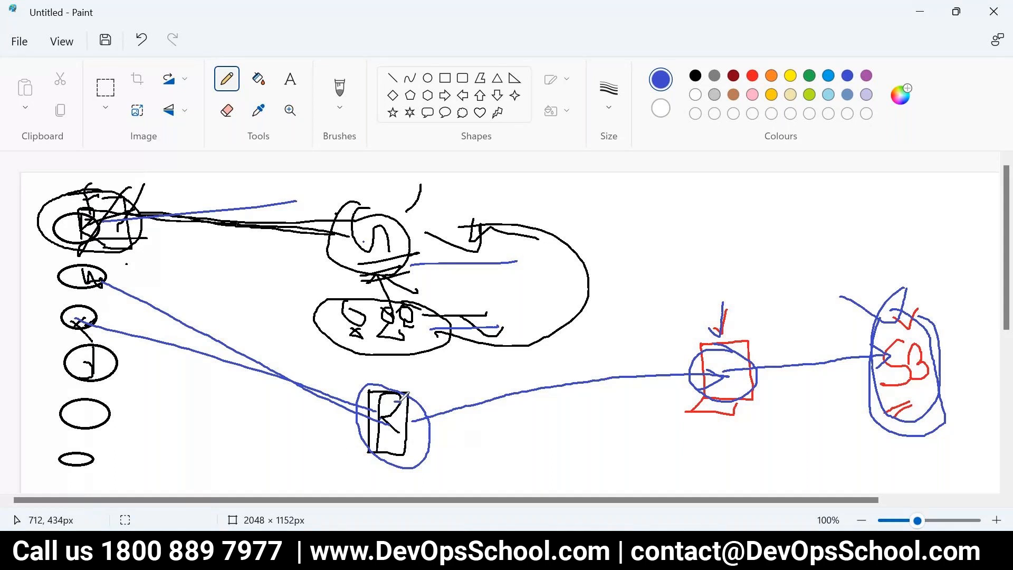
drag(397, 402, 428, 408)
click(67, 303)
drag(629, 391, 703, 377)
drag(635, 421, 703, 381)
- Switch back to the AWS console in the browser and cancel the instance launch
key(alt+Tab)
scroll(591, 461, up, 7)
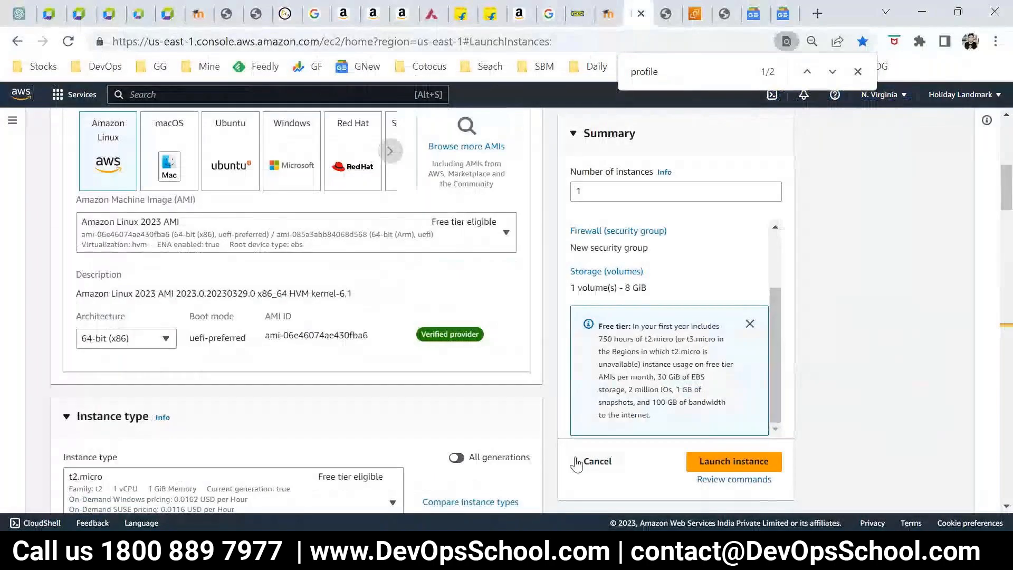
click(587, 462)
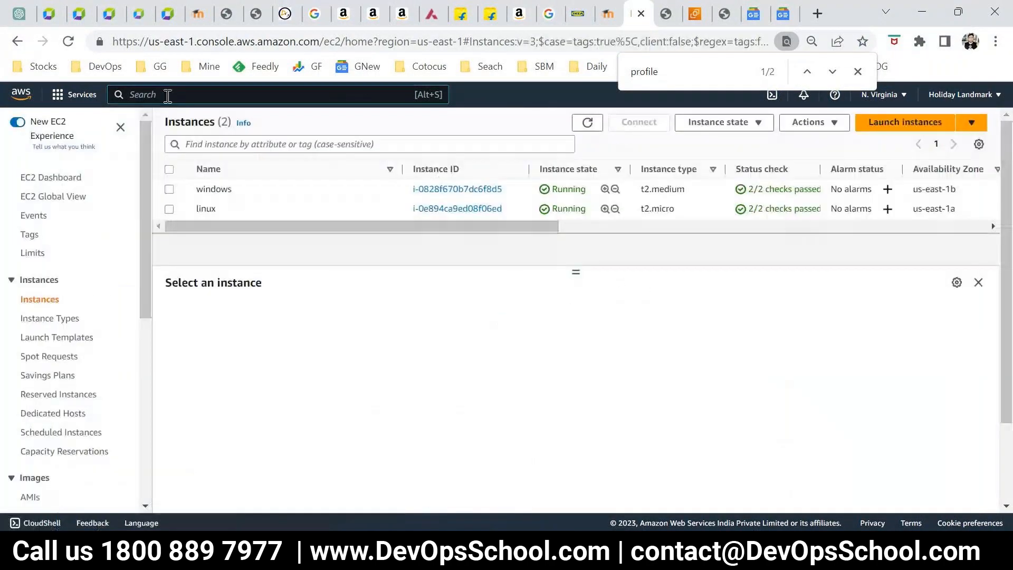
- Search the console for "iam" and open the IAM service
click(167, 95)
text(iam)
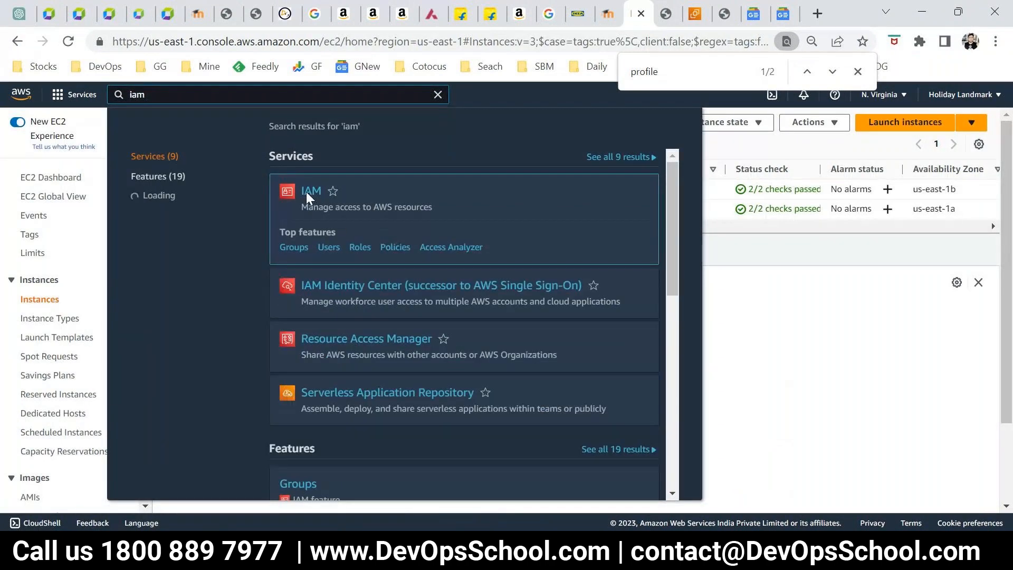
click(306, 192)
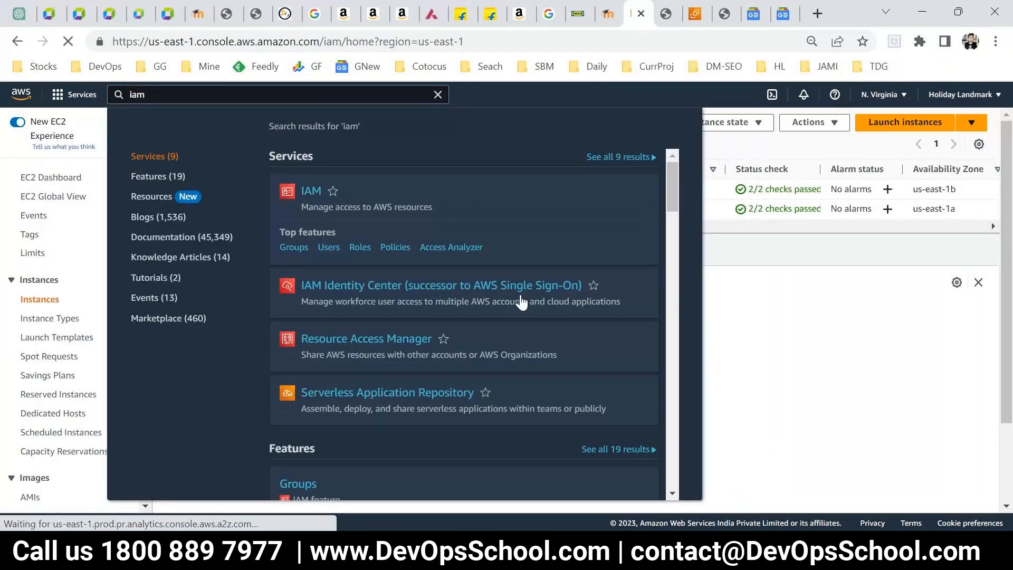
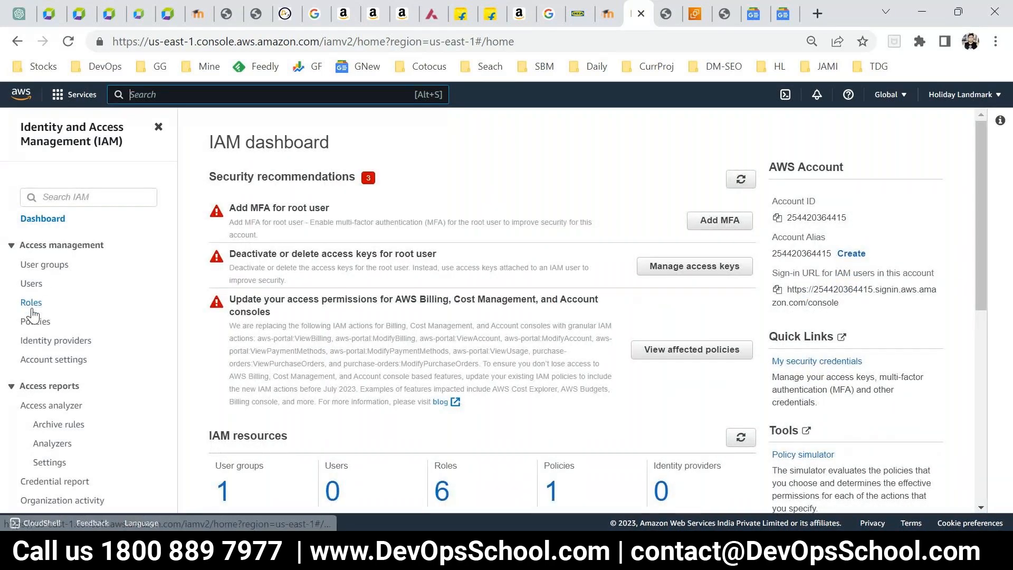
- Look through the IAM user groups, users and roles, highlighting the Elastic File System service role in the roles list
click(44, 265)
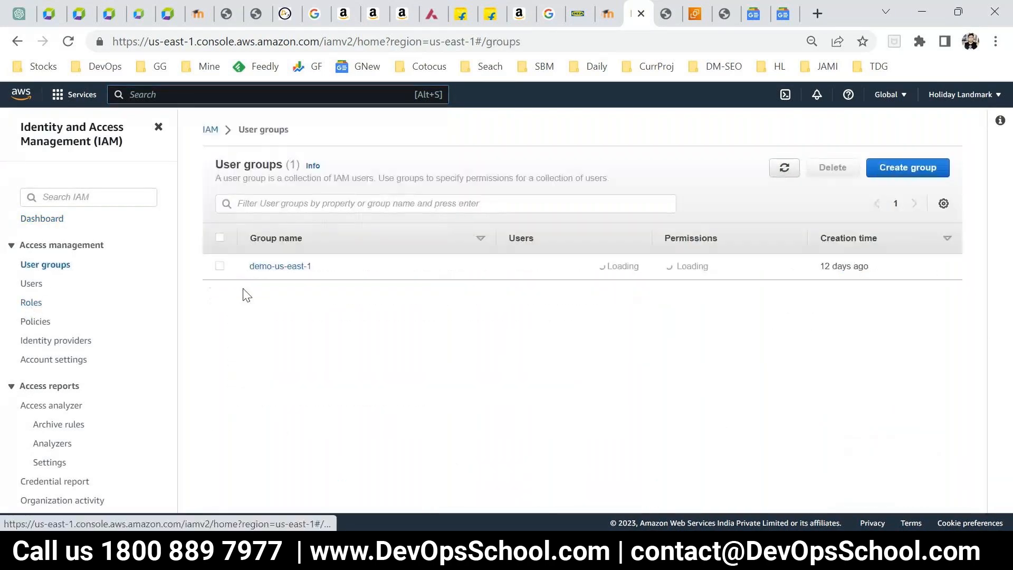
click(29, 288)
click(34, 304)
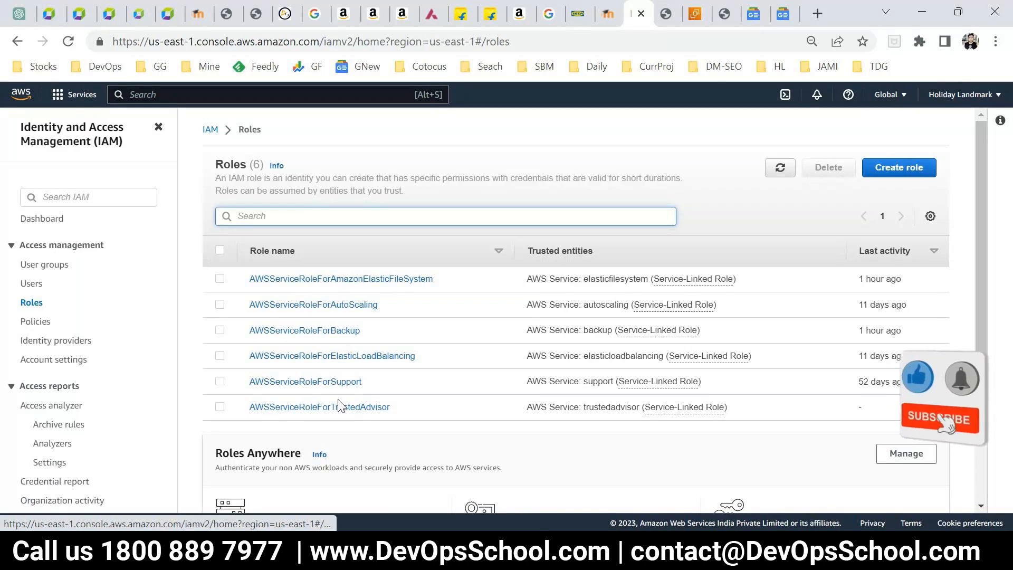
scroll(345, 401, down, 1)
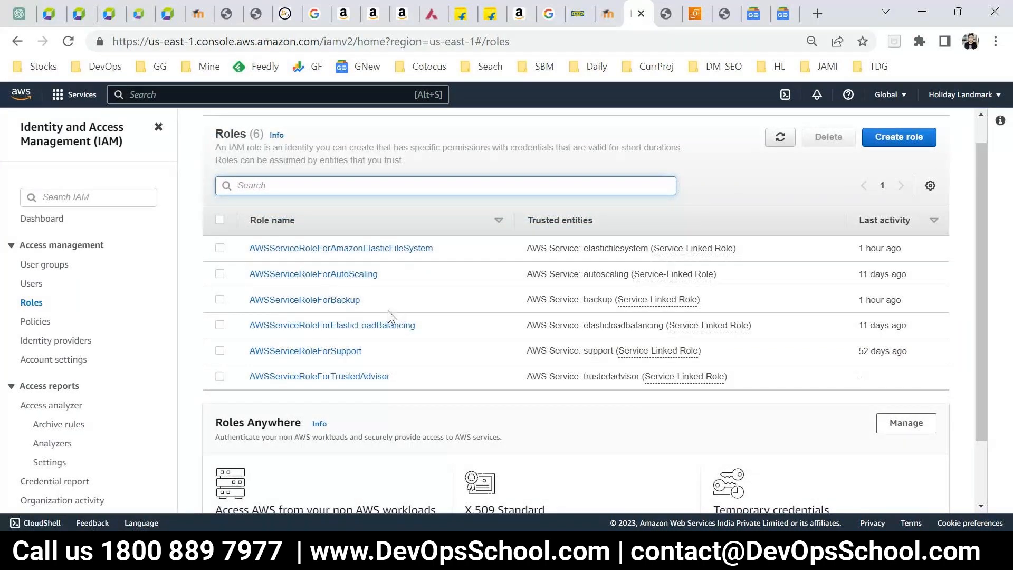
drag(904, 252, 372, 232)
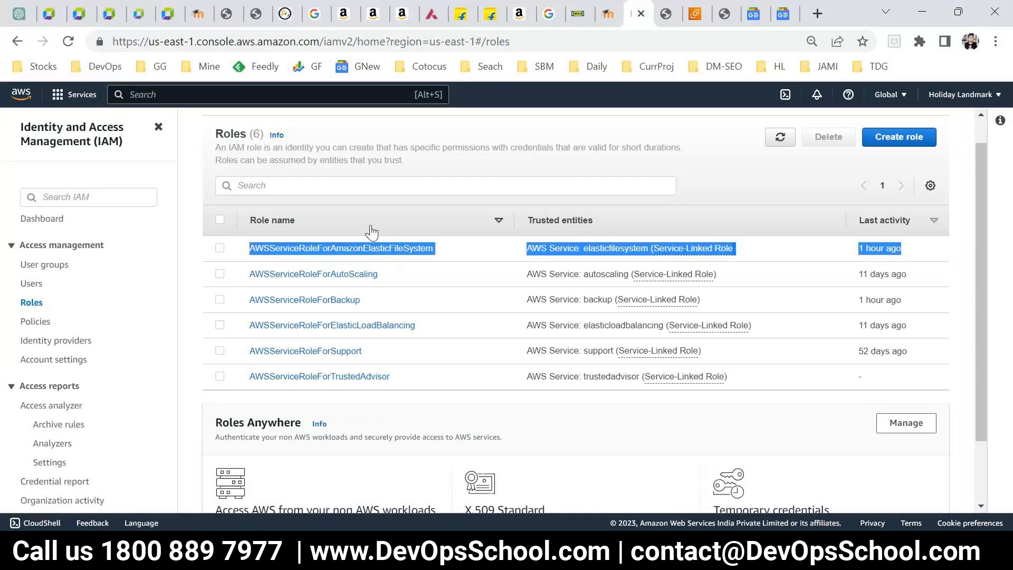
click(778, 255)
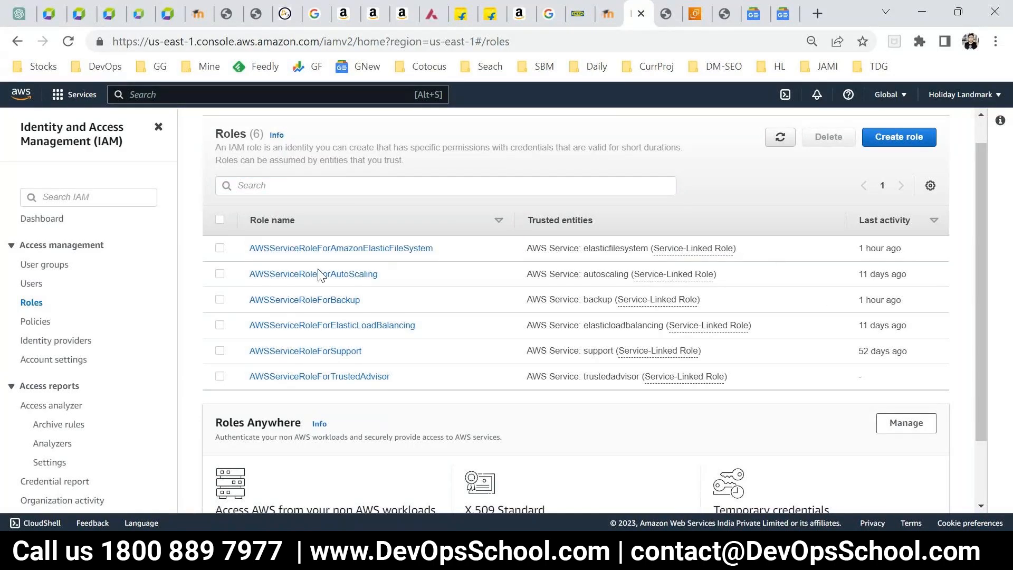
drag(403, 260, 264, 248)
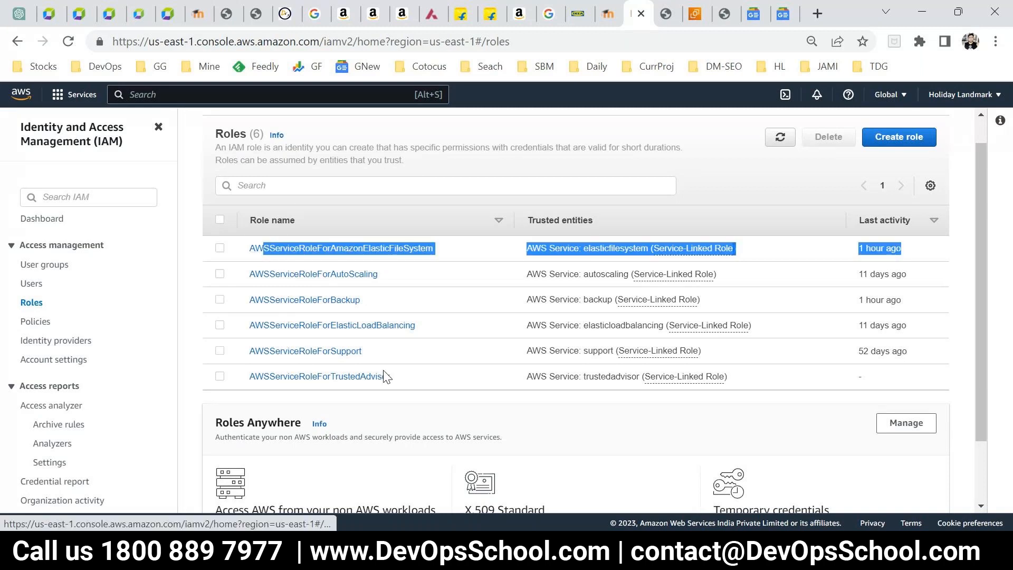
- Preview the user creation form, cancel it, and view the list of IAM policies
click(31, 285)
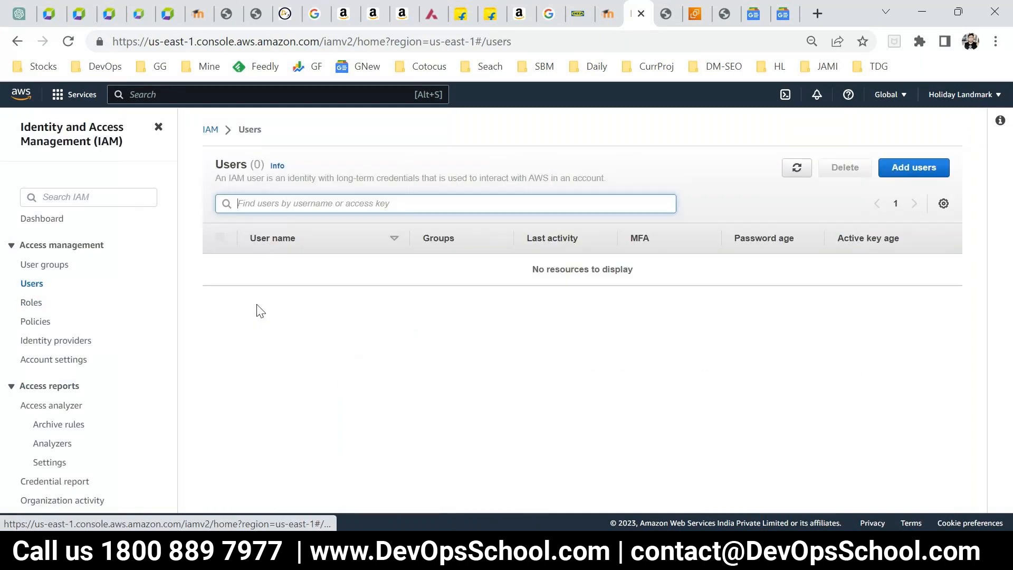
click(895, 176)
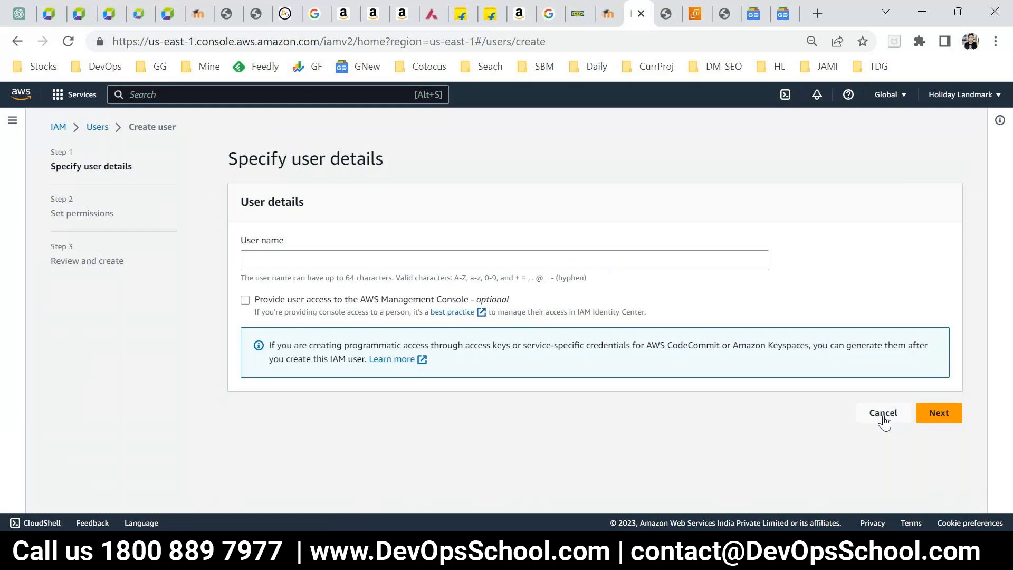
click(883, 413)
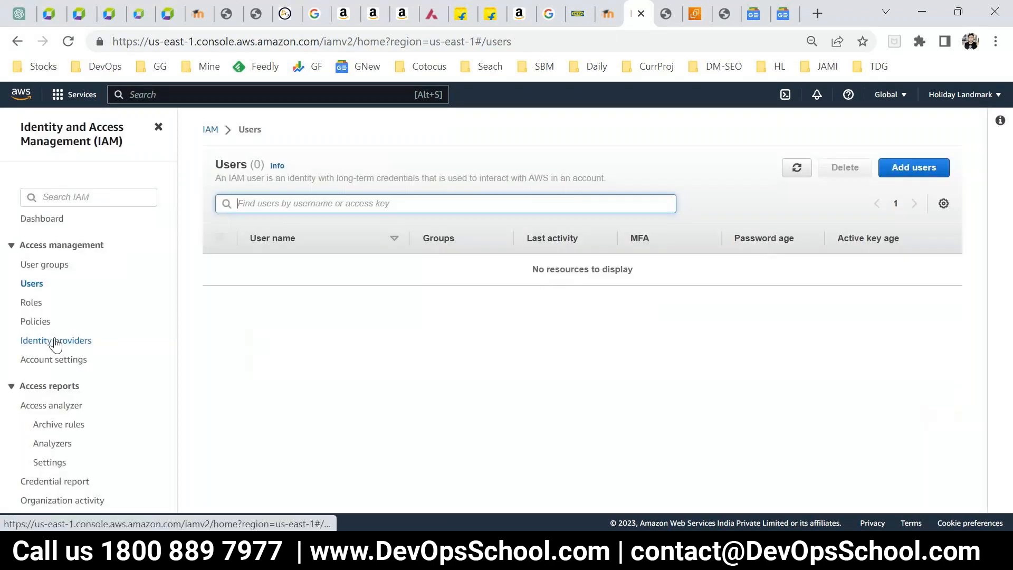
click(119, 326)
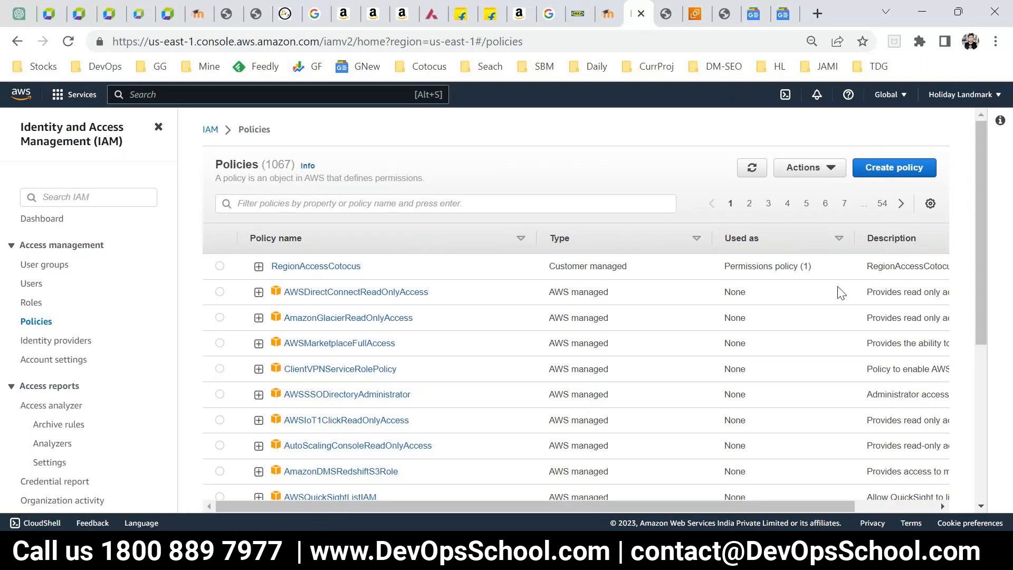
drag(291, 166, 277, 159)
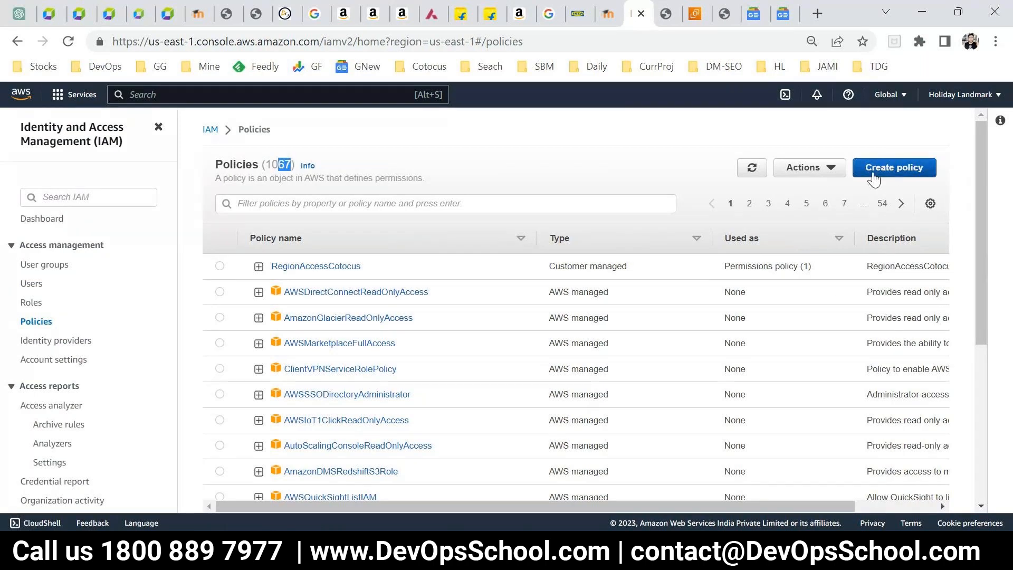
- Start adding a new IAM user and enter the user name demo
click(33, 284)
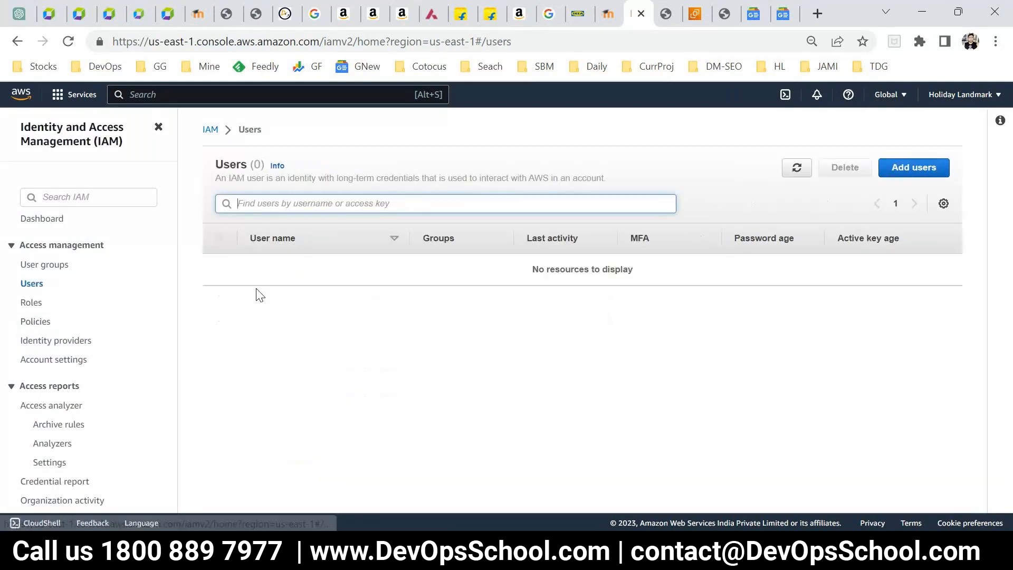
click(898, 173)
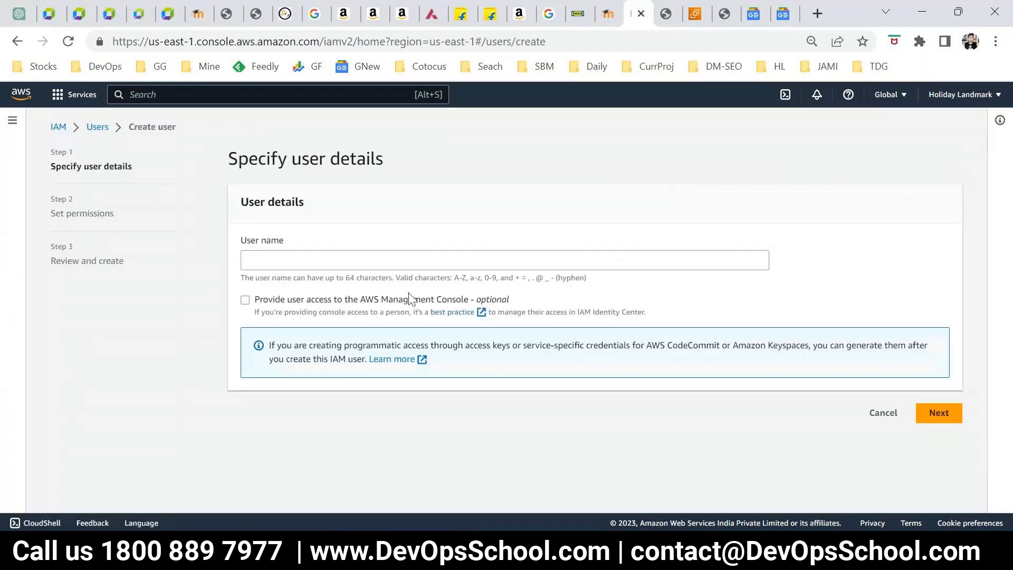
click(271, 260)
text(demo)
double_click(270, 260)
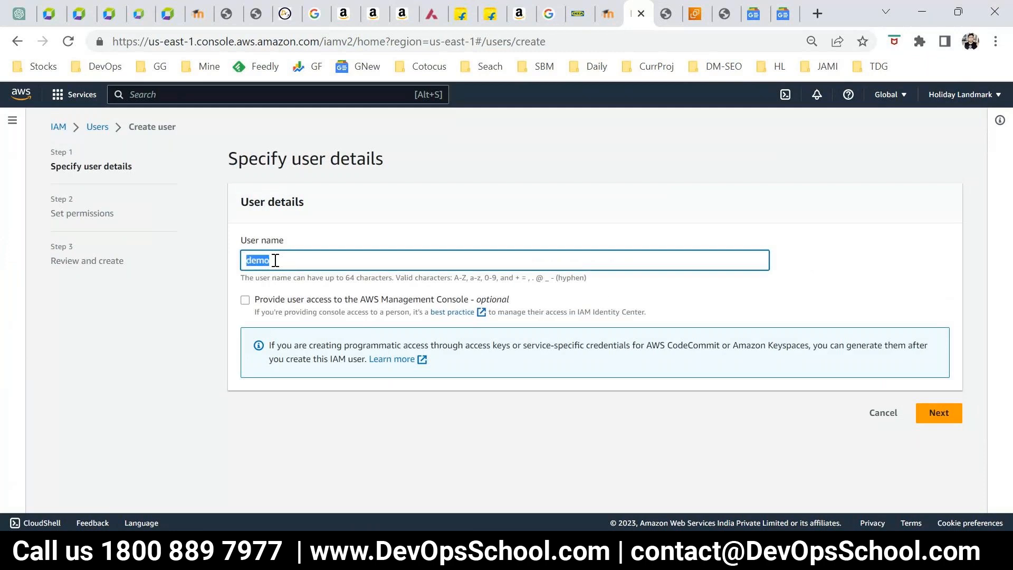
- Provide the user access to the AWS Management Console and choose to create an IAM user instead of an Identity Center user
click(317, 309)
scroll(309, 343, down, 1)
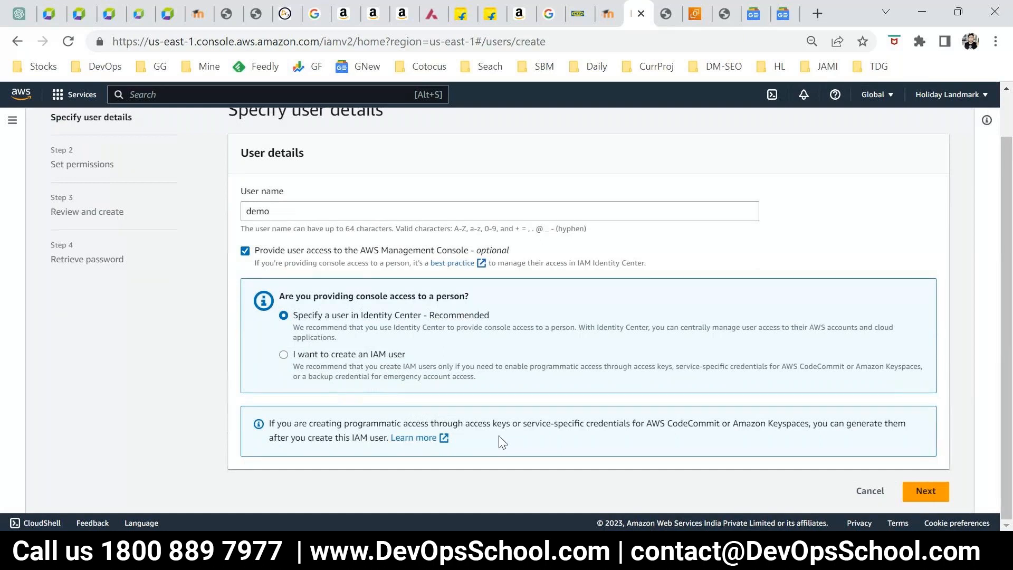
click(353, 353)
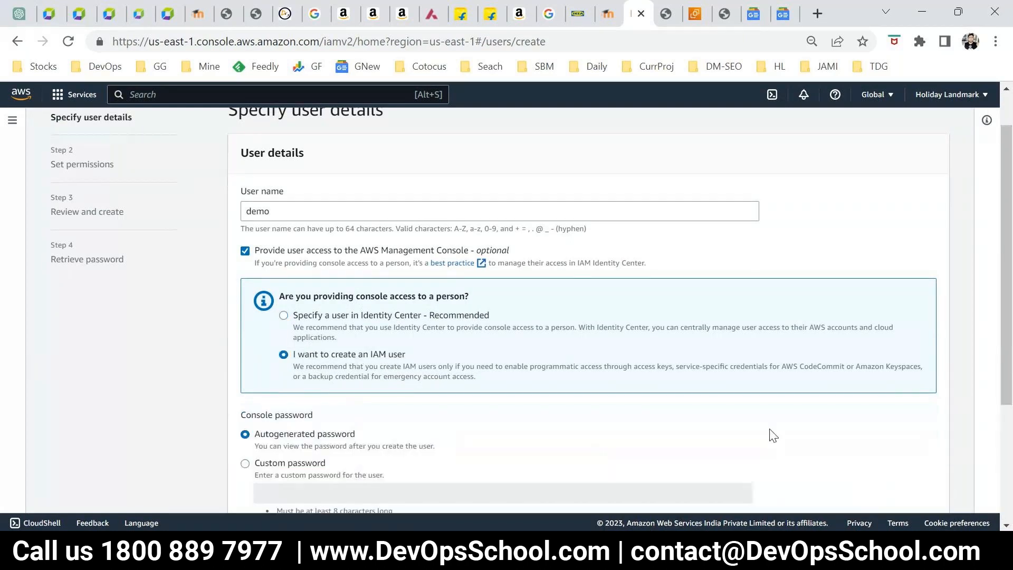
scroll(772, 435, down, 3)
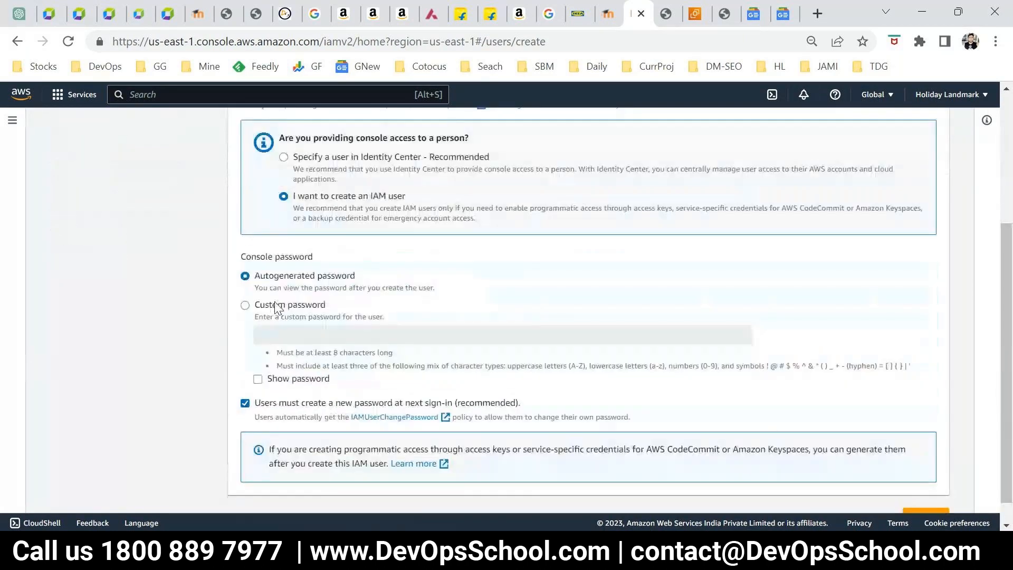
- Choose a custom console password for the user and launch a new Notepad window for drafting it
click(246, 306)
click(283, 341)
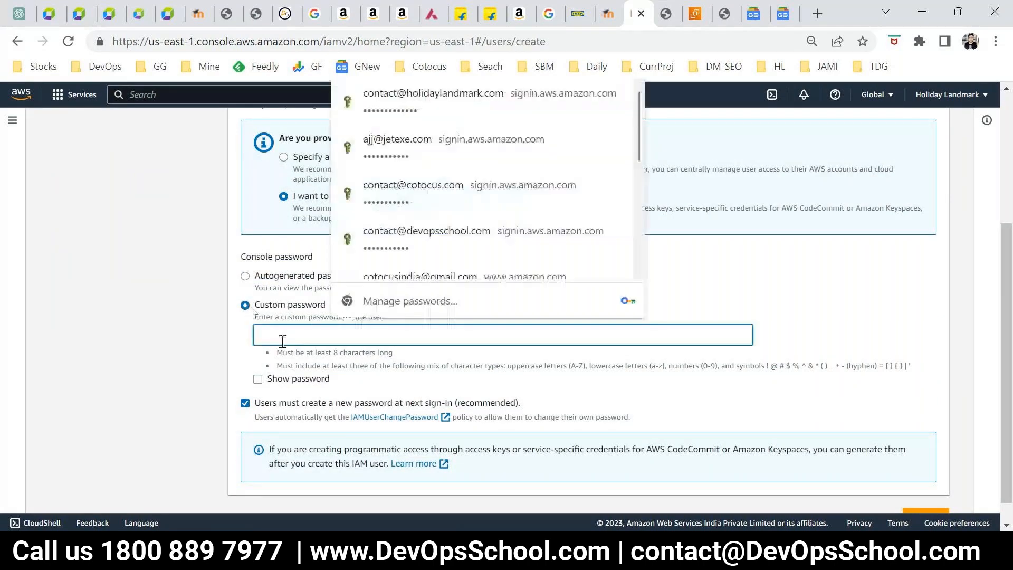
key(super+r)
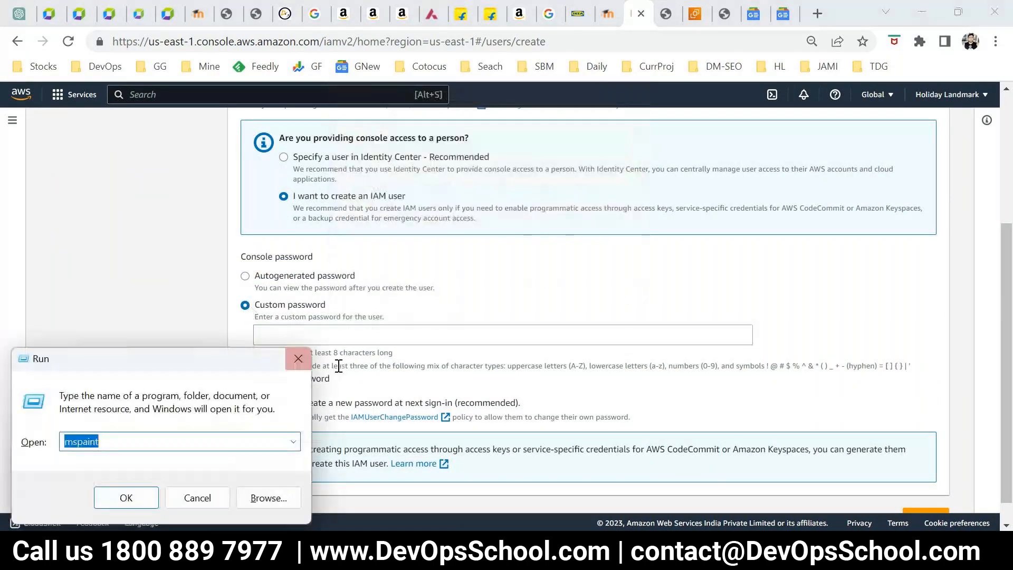
text(notepad)
key(Return)
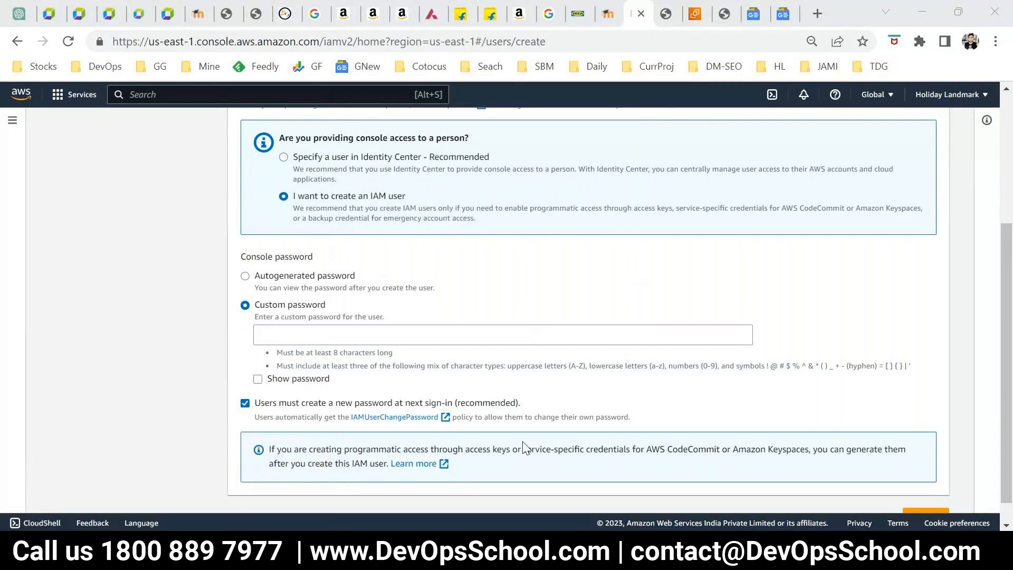
click(186, 431)
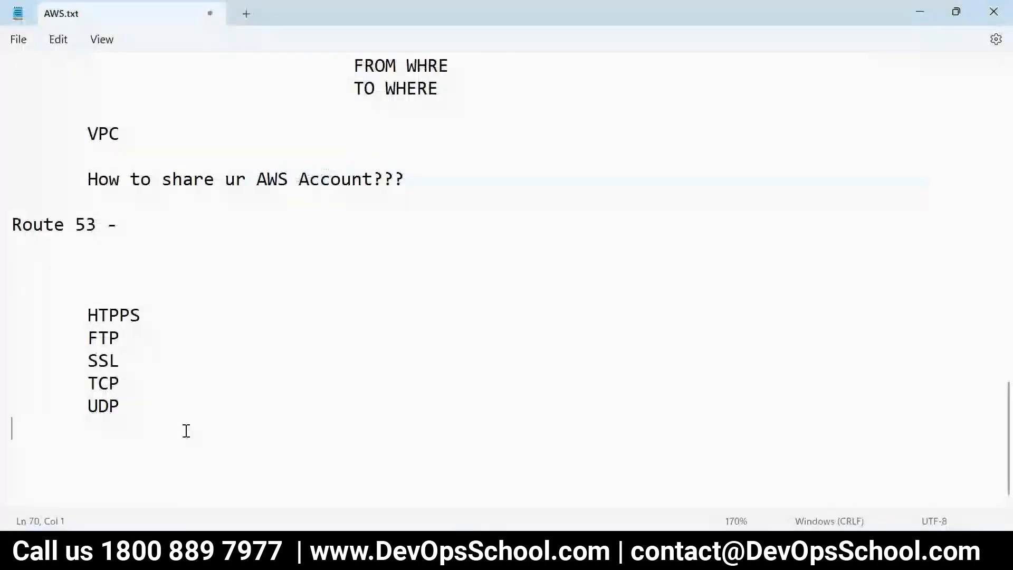
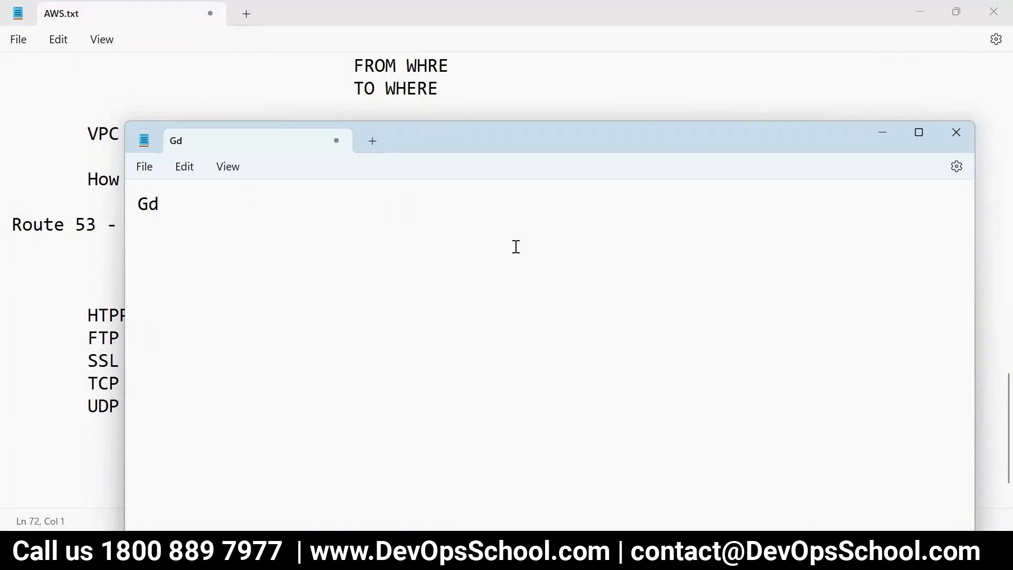
- Draft the account password in the new Notepad window, copy it, and paste it into the custom password field in the browser
key(ctrl+a)
key(alt+Tab)
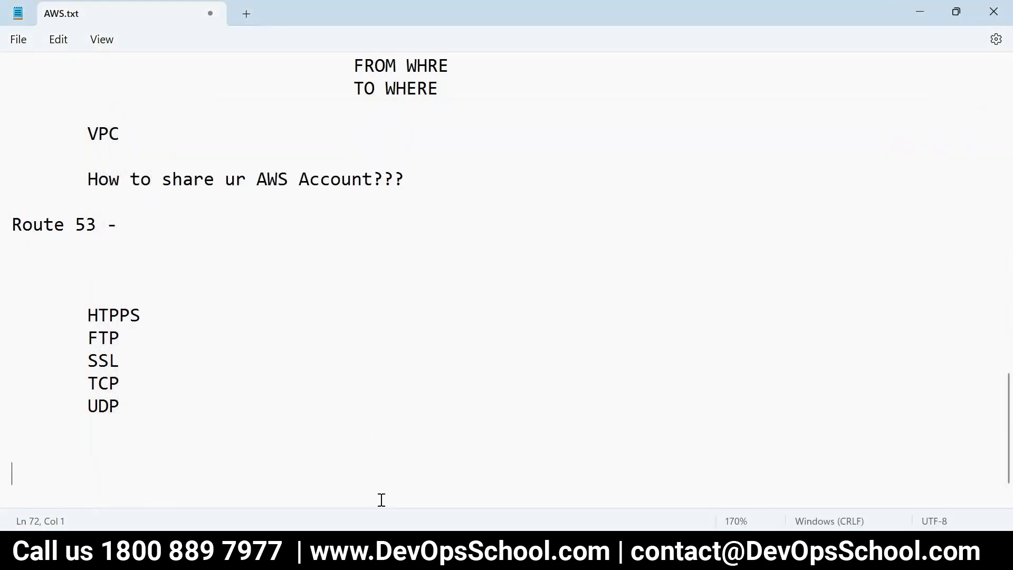
key(alt+Tab)
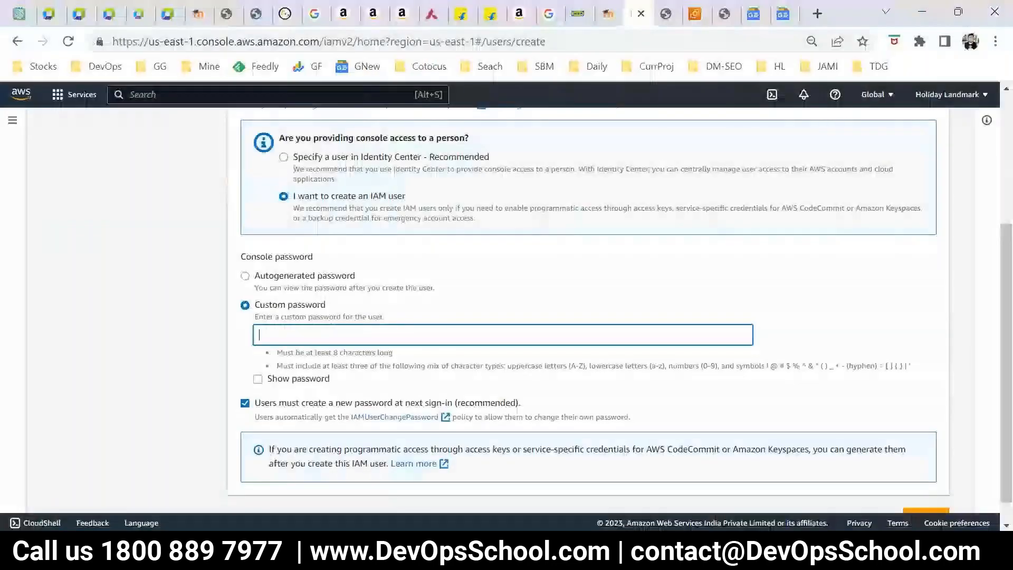
key(ctrl+v)
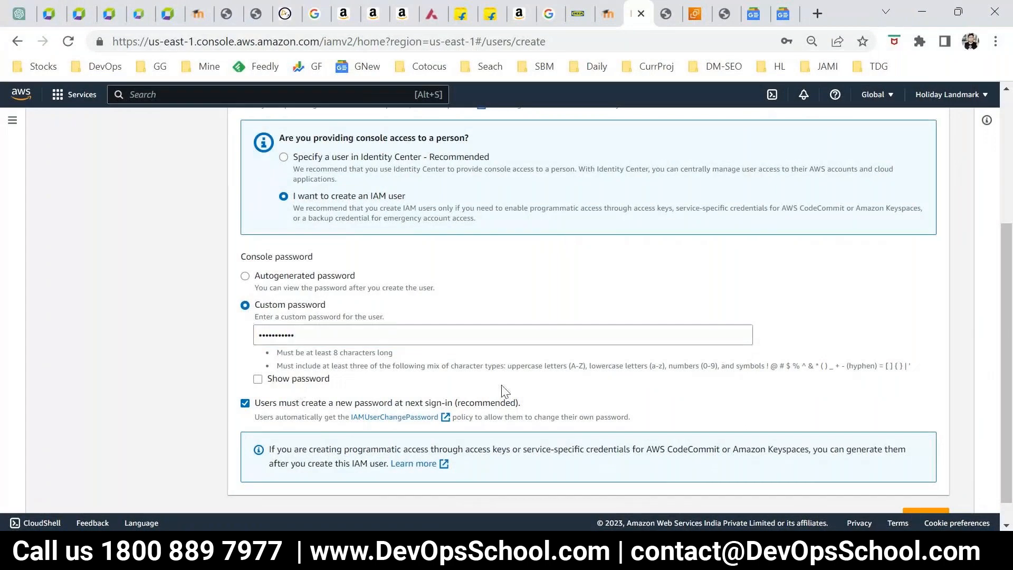
- Turn off the requirement to create a new password at next sign-in and continue to the permissions
scroll(505, 391, down, 1)
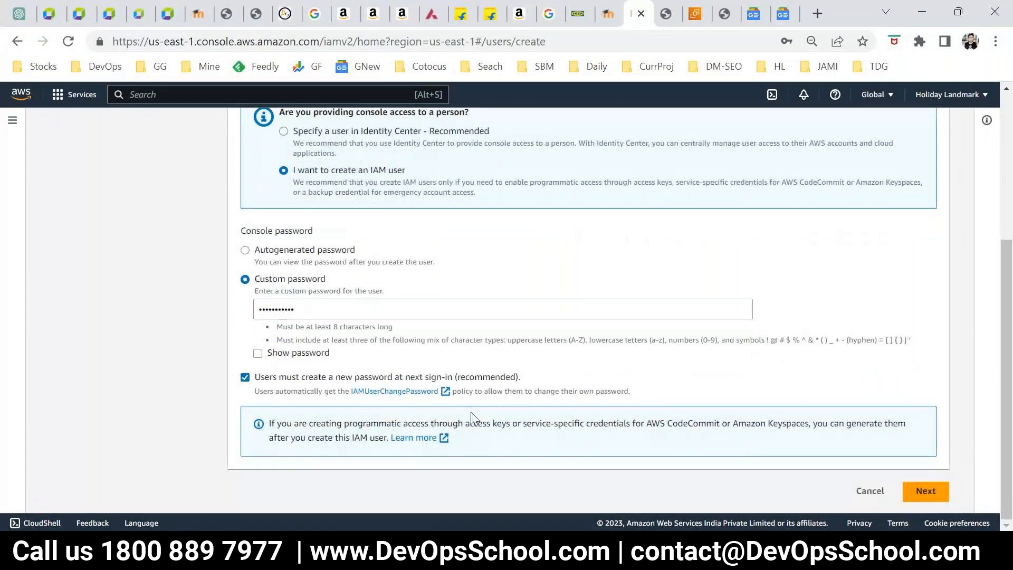
click(244, 376)
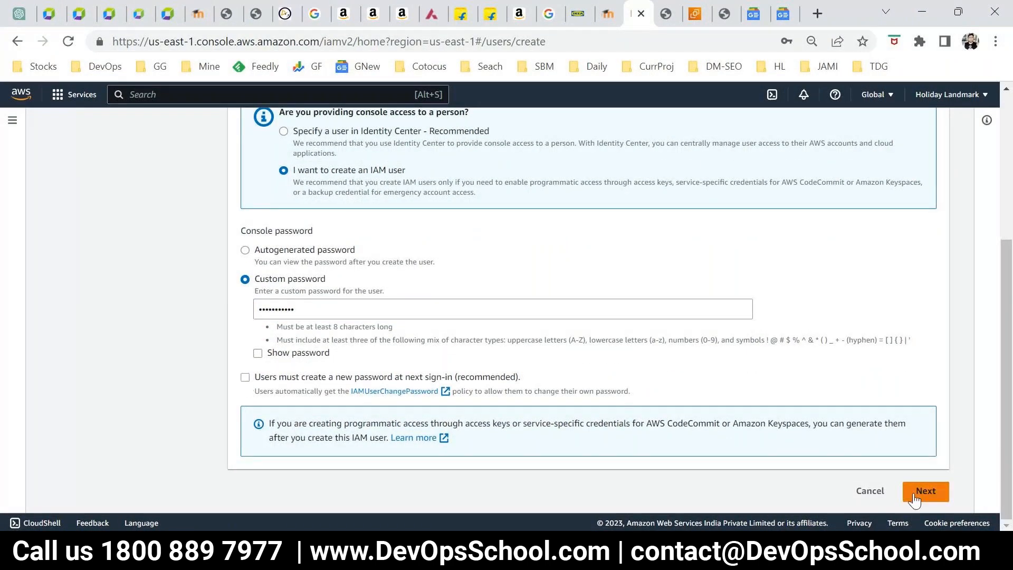
click(926, 491)
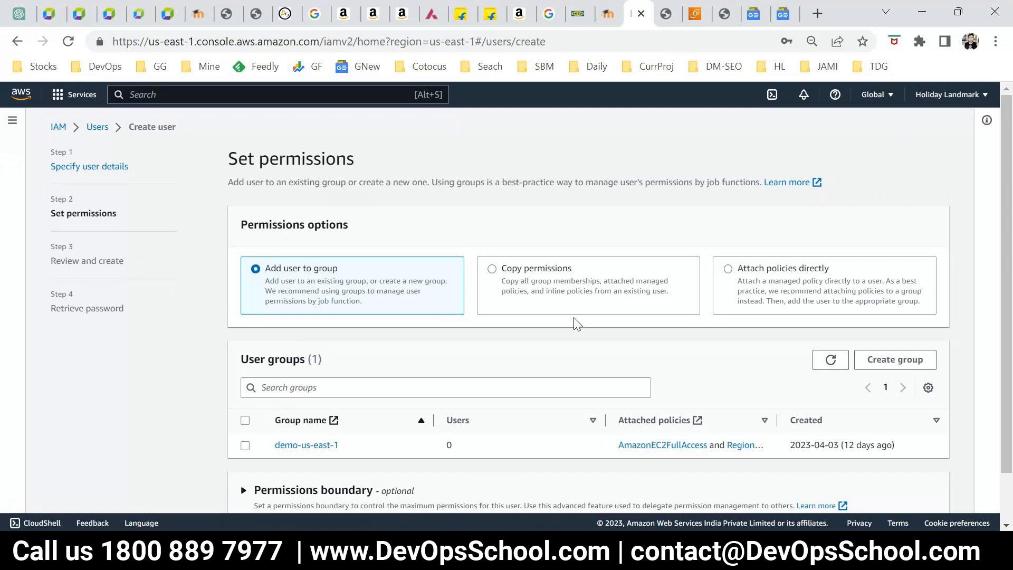
- Create the demo user without any group or policies, and return to the IAM dashboard without viewing or downloading the password
scroll(601, 333, down, 3)
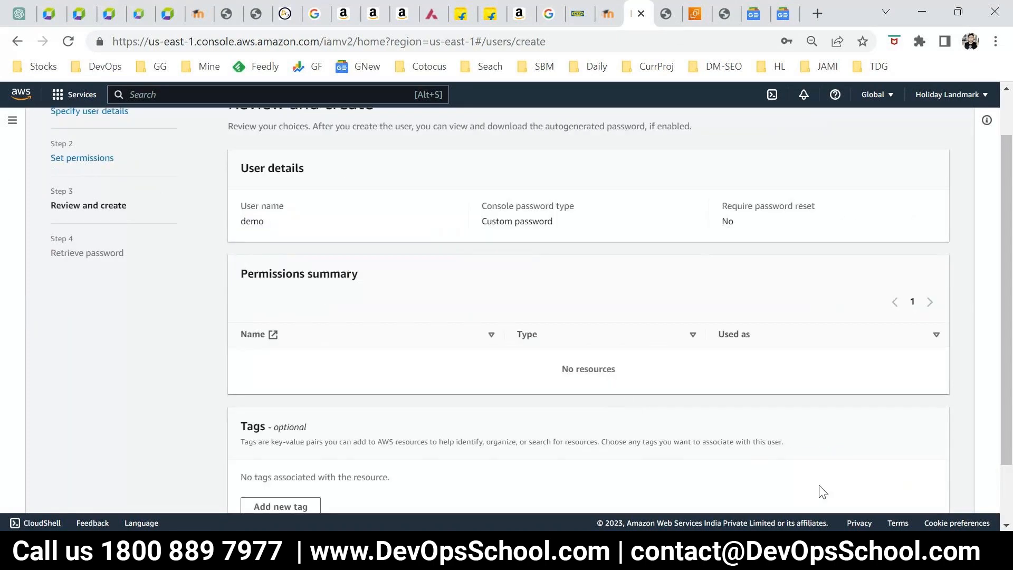
scroll(822, 491, down, 2)
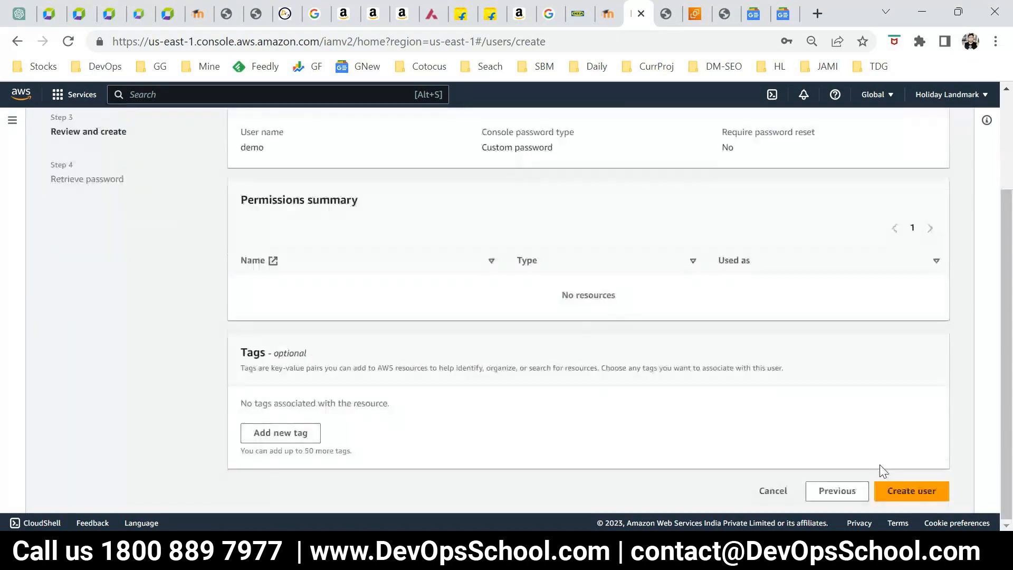
click(891, 489)
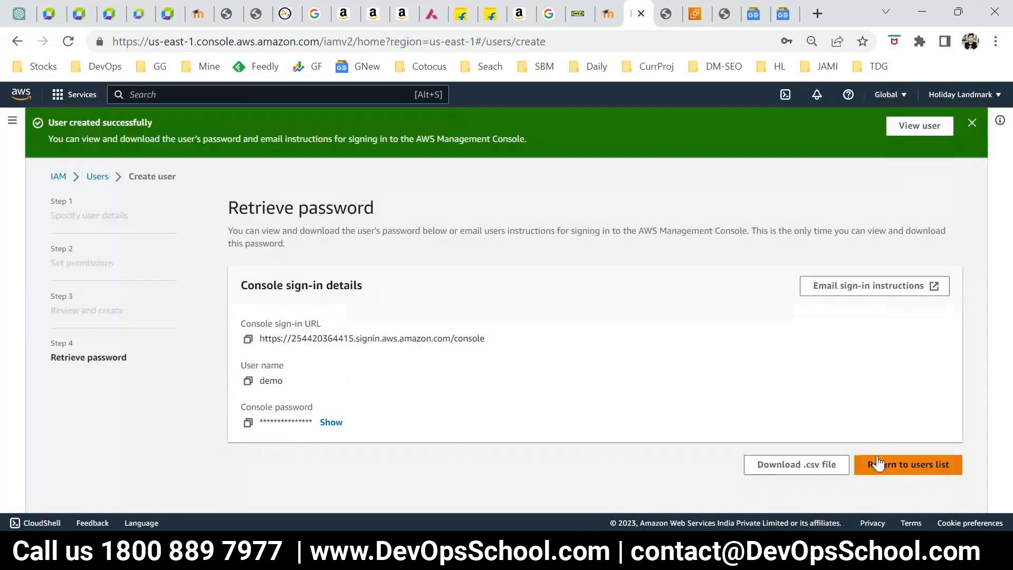
click(58, 176)
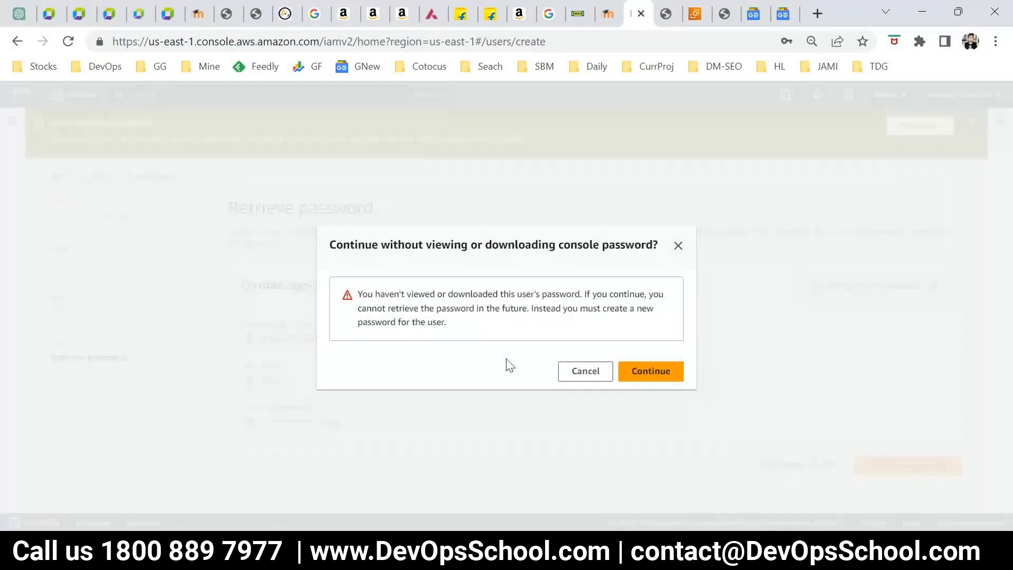
click(644, 379)
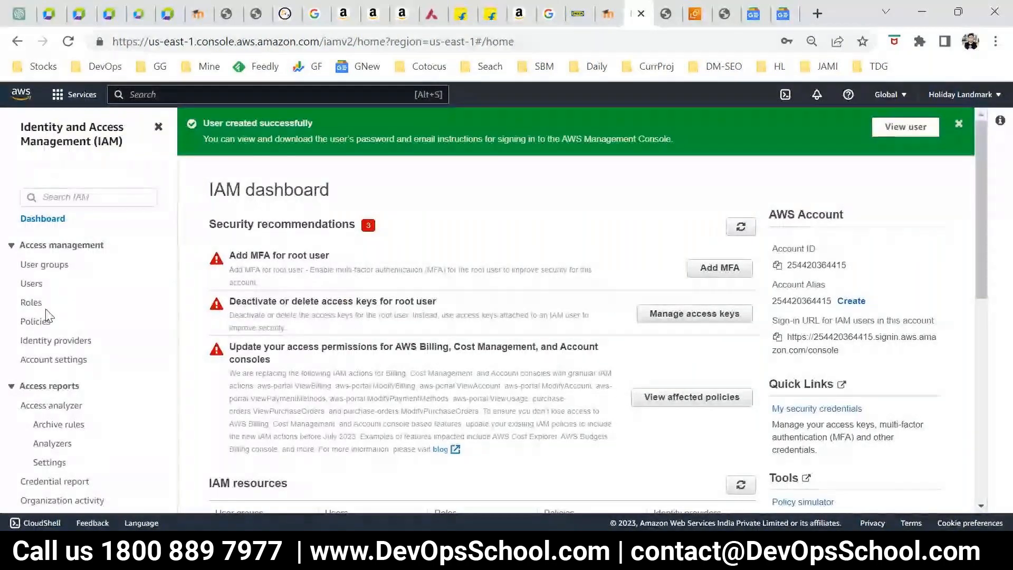
- Start a new IAM user group named demo and add the demo user to it
click(44, 264)
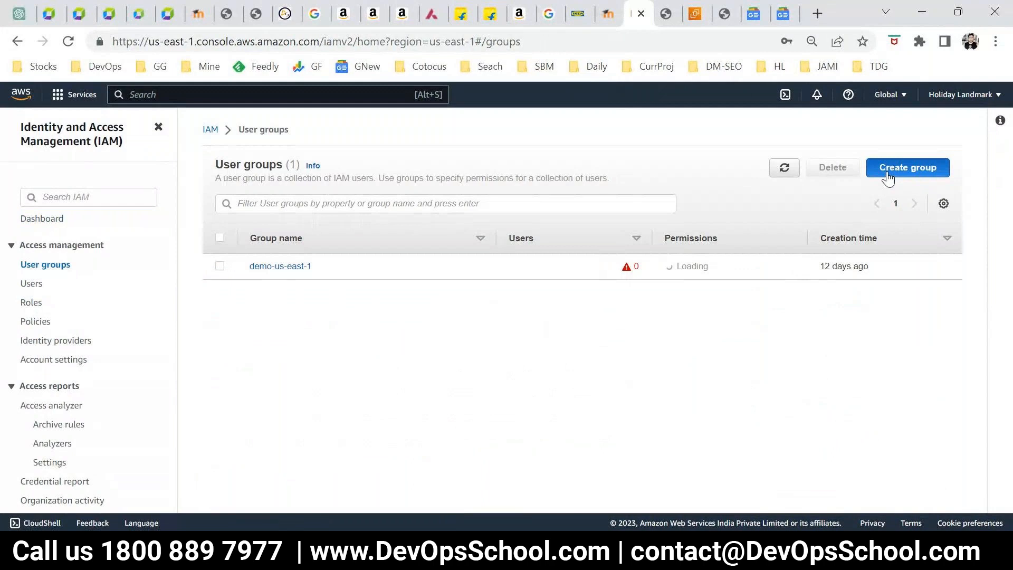
click(888, 178)
click(270, 272)
text(demo)
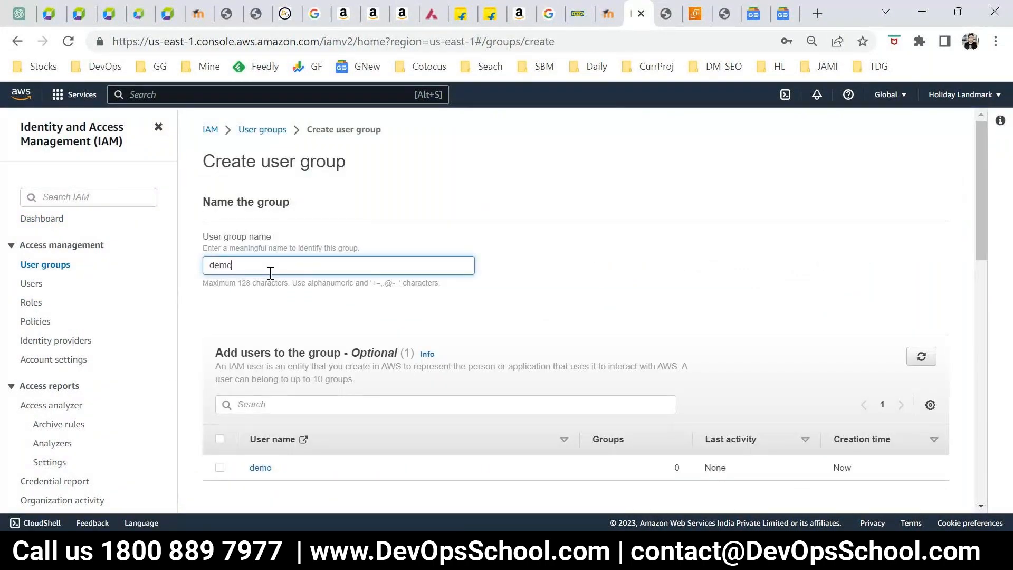
scroll(311, 350, down, 3)
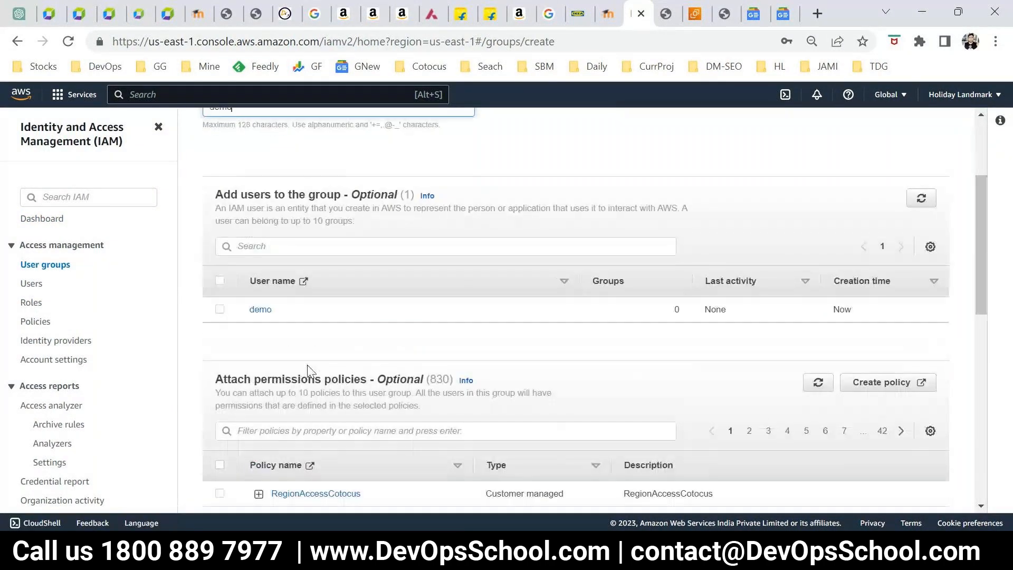
click(220, 309)
scroll(607, 330, up, 3)
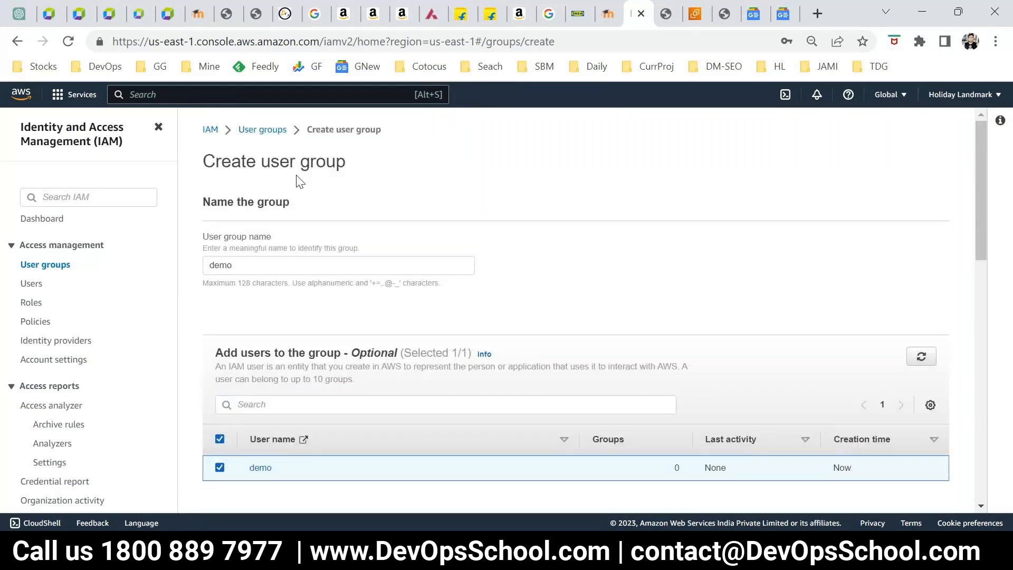
- Filter the permissions policies by ec2, attach AmazonEC2FullAccess, and create the demo group, opening its details
scroll(336, 341, down, 10)
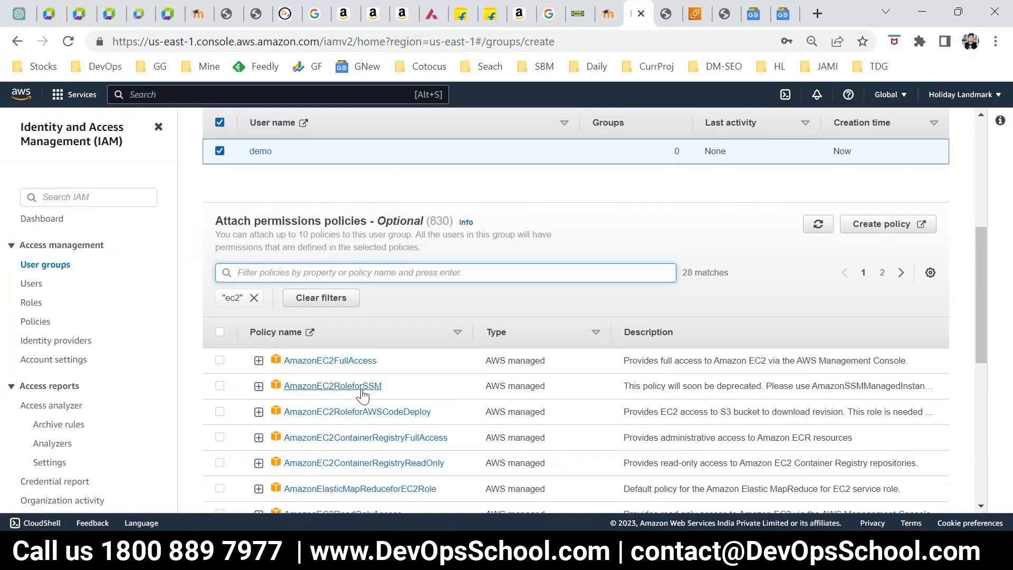
scroll(394, 422, down, 3)
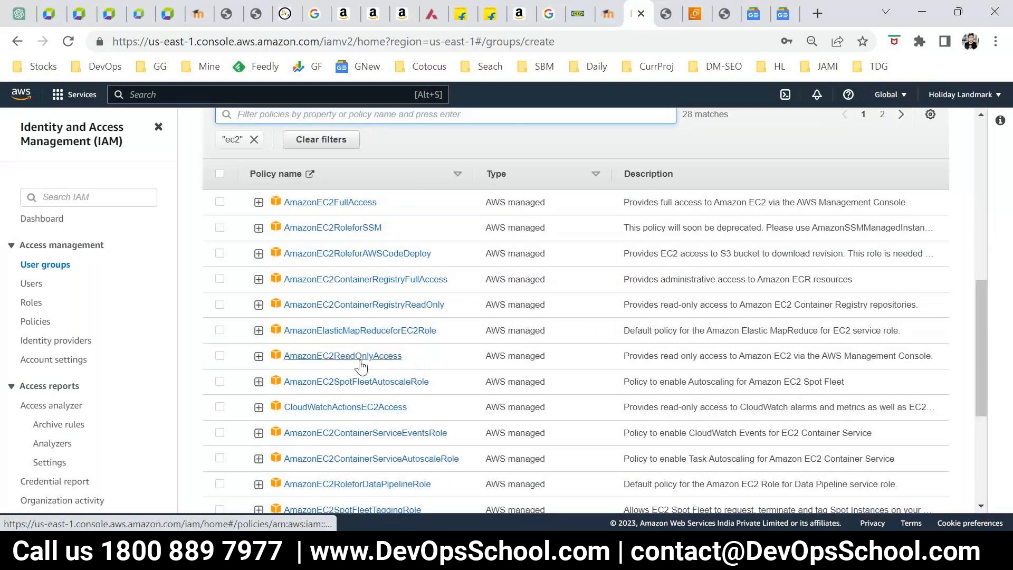
scroll(466, 394, down, 2)
scroll(466, 395, down, 3)
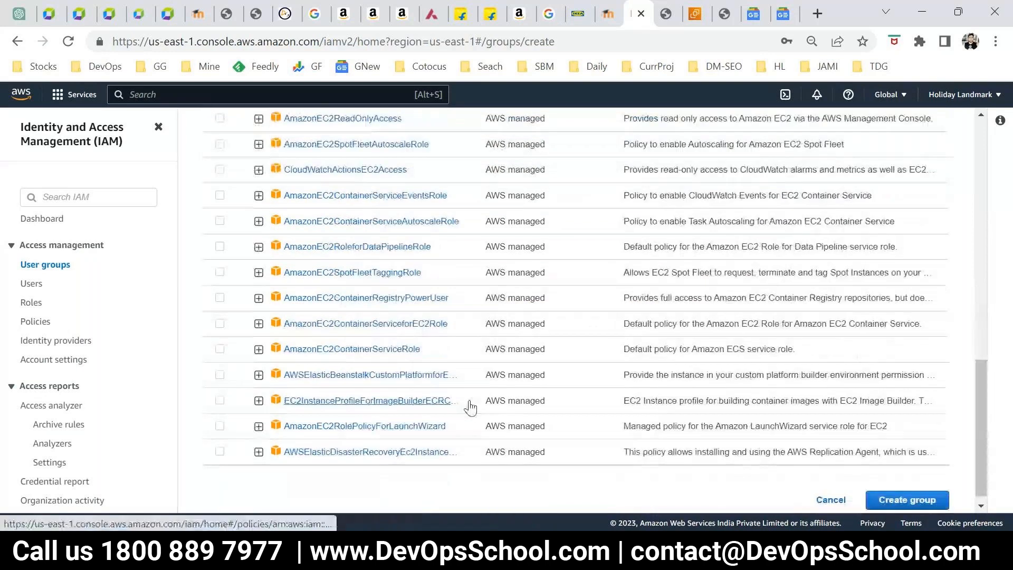
scroll(470, 408, up, 8)
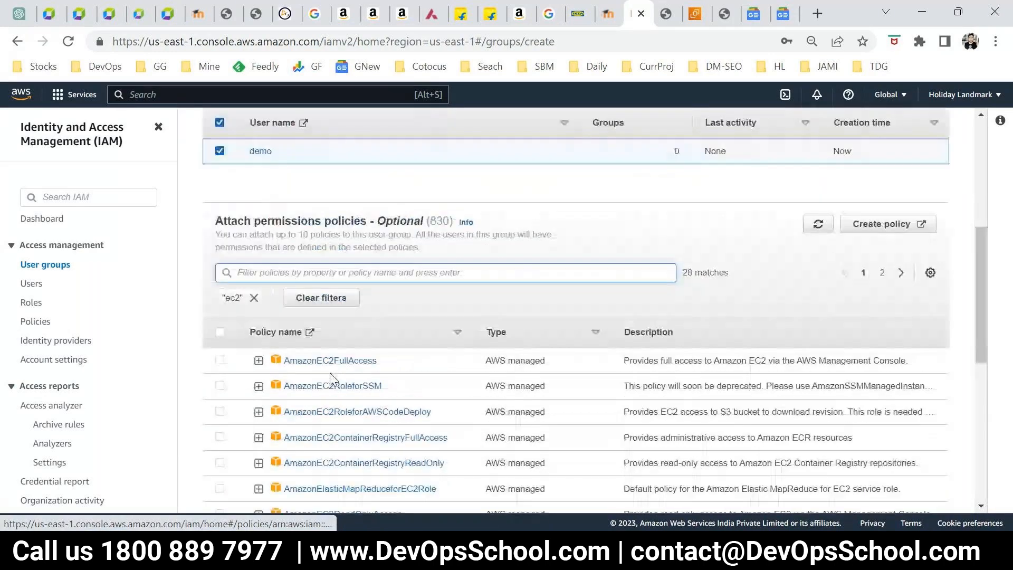
click(220, 360)
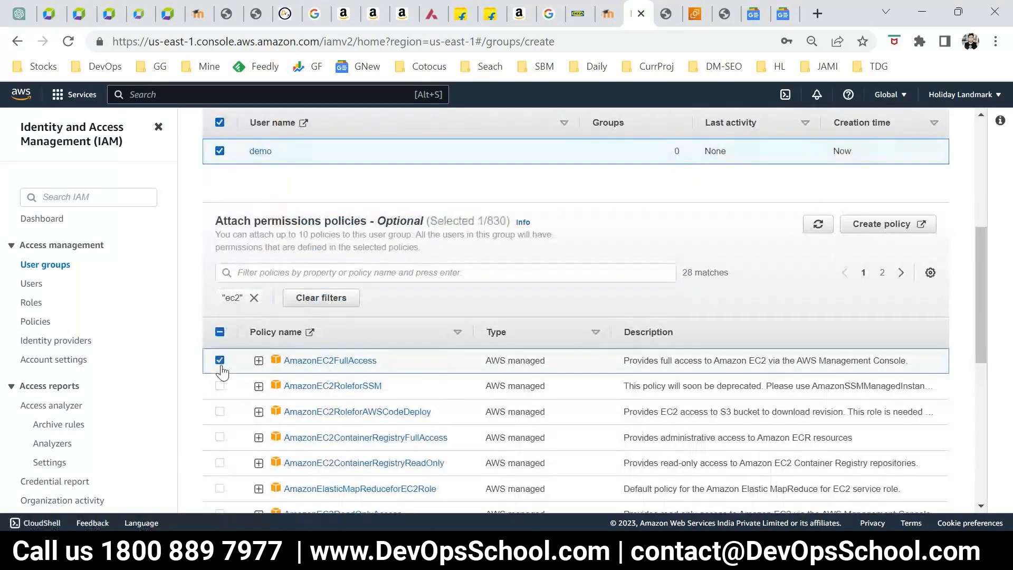
scroll(941, 476, down, 8)
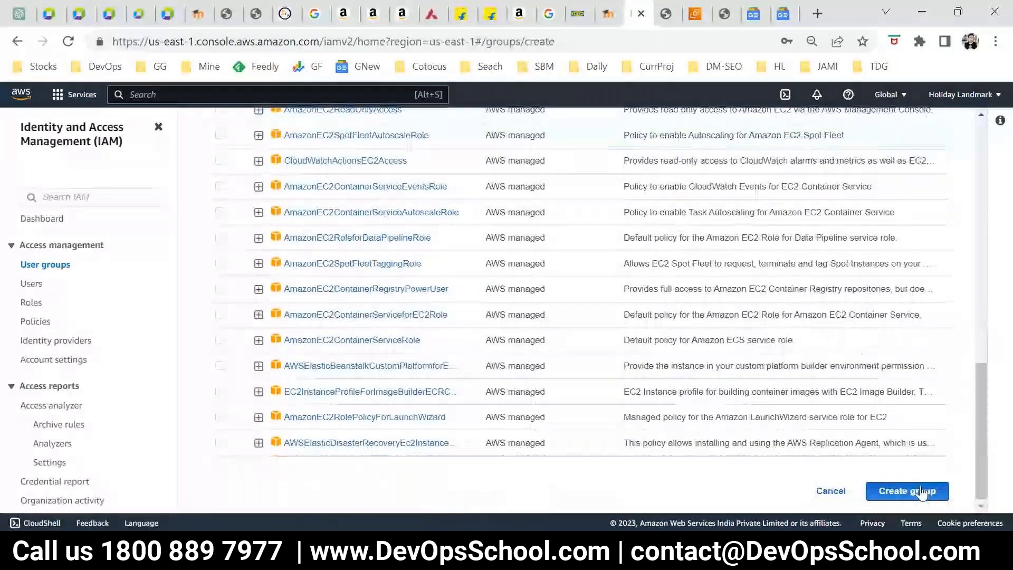
click(921, 491)
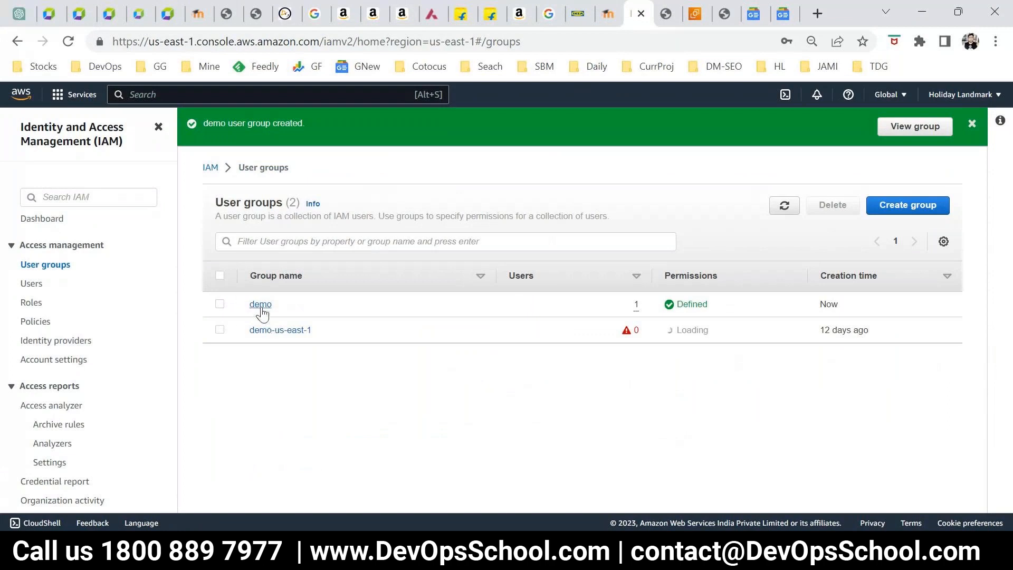
click(260, 305)
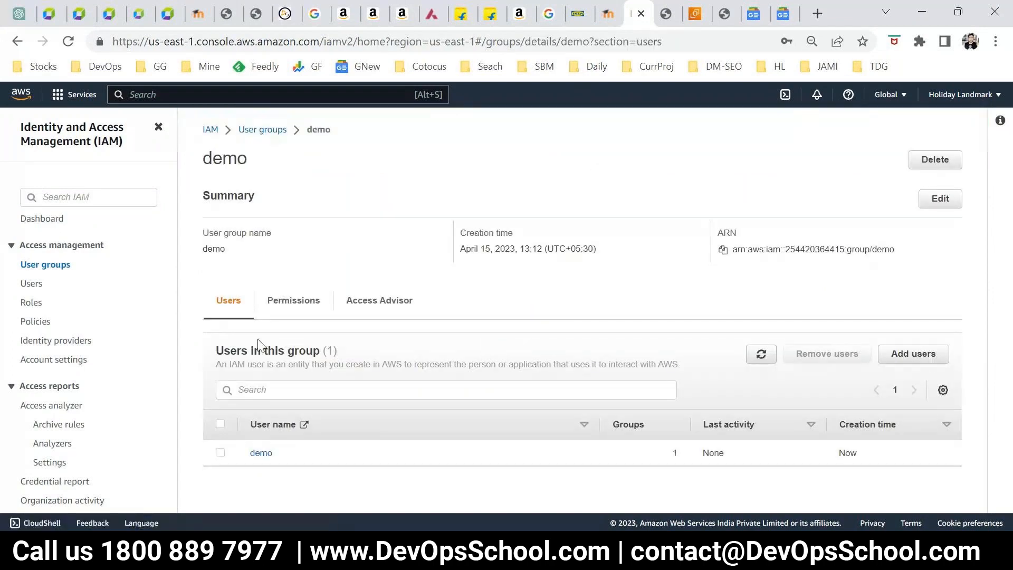
- Copy the IAM users' sign-in URL from the IAM dashboard and load it in a new incognito browser window
click(90, 140)
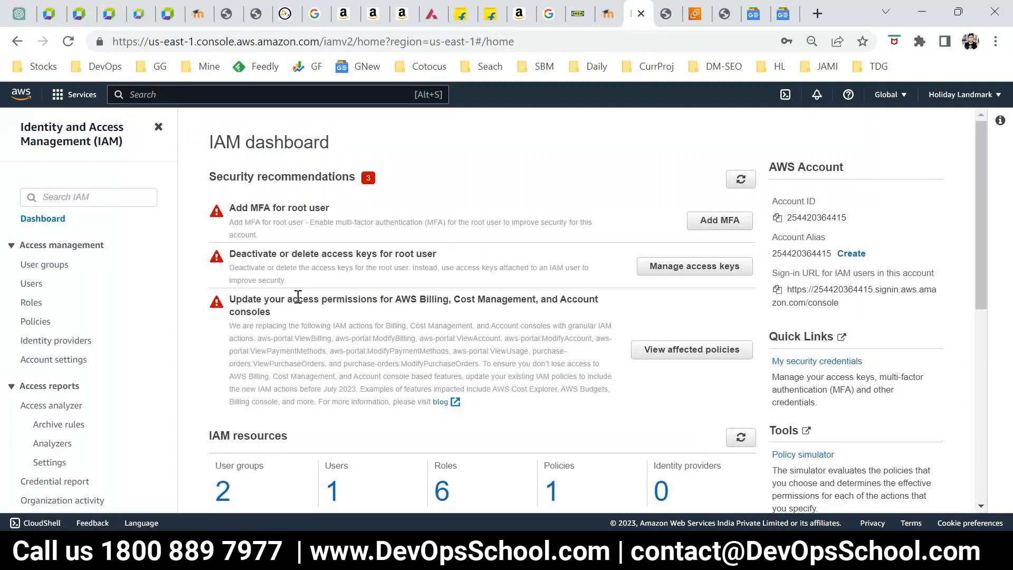
click(777, 290)
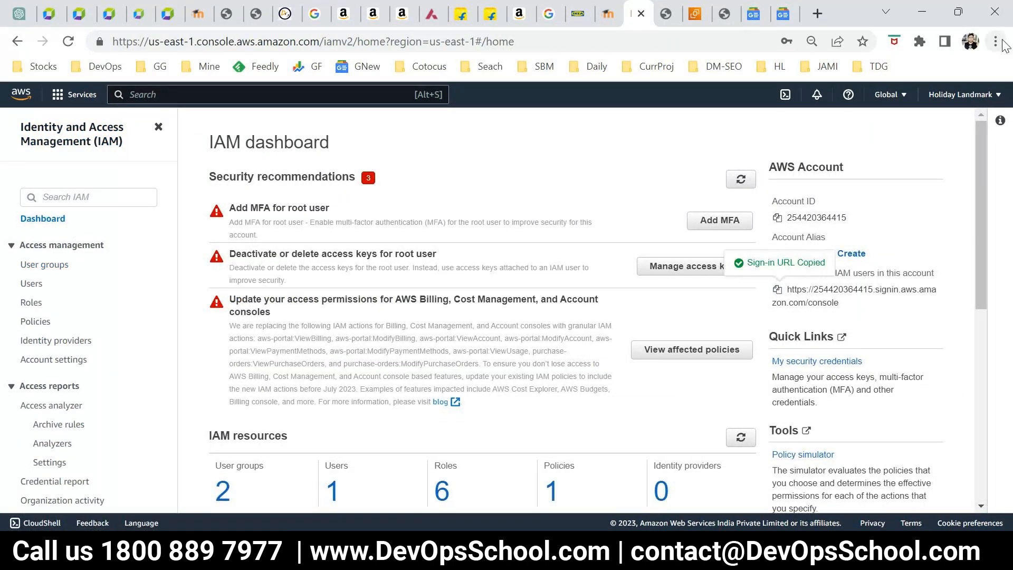
key(ctrl+shift+n)
key(ctrl+v)
key(Return)
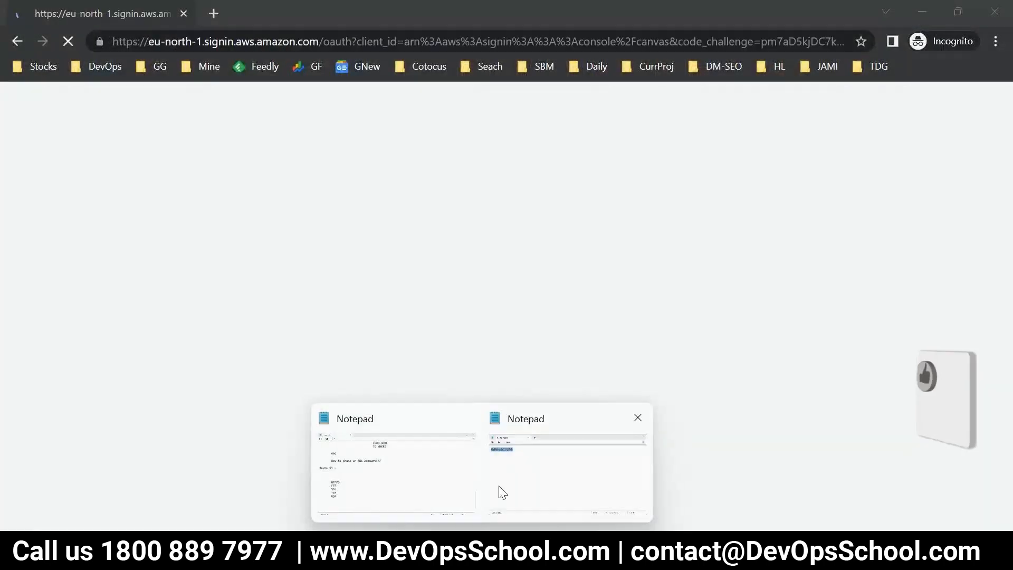
- Sign in to the AWS console as IAM user demo, pasting the account password drafted in Notepad
click(503, 492)
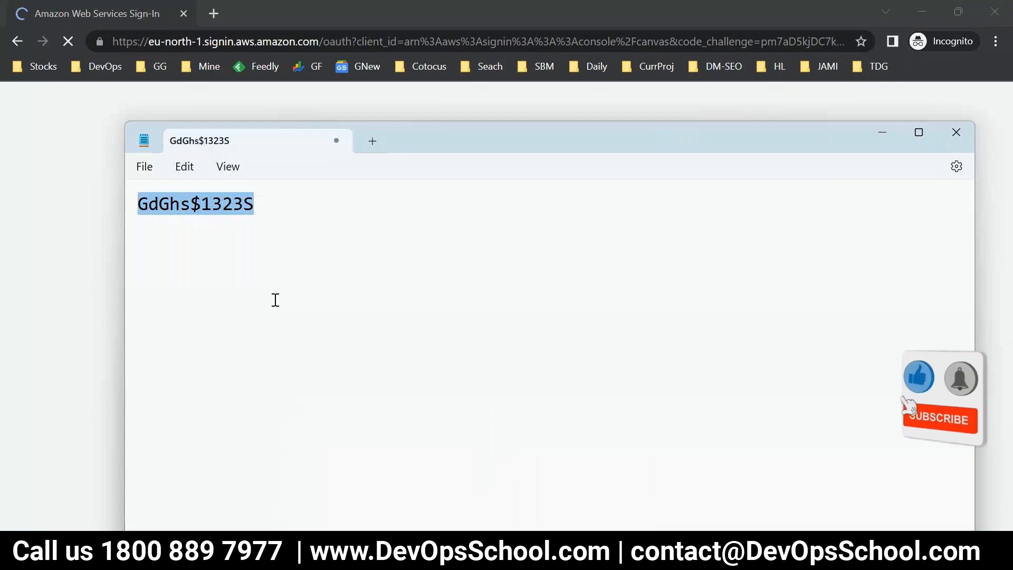
key(alt+Tab)
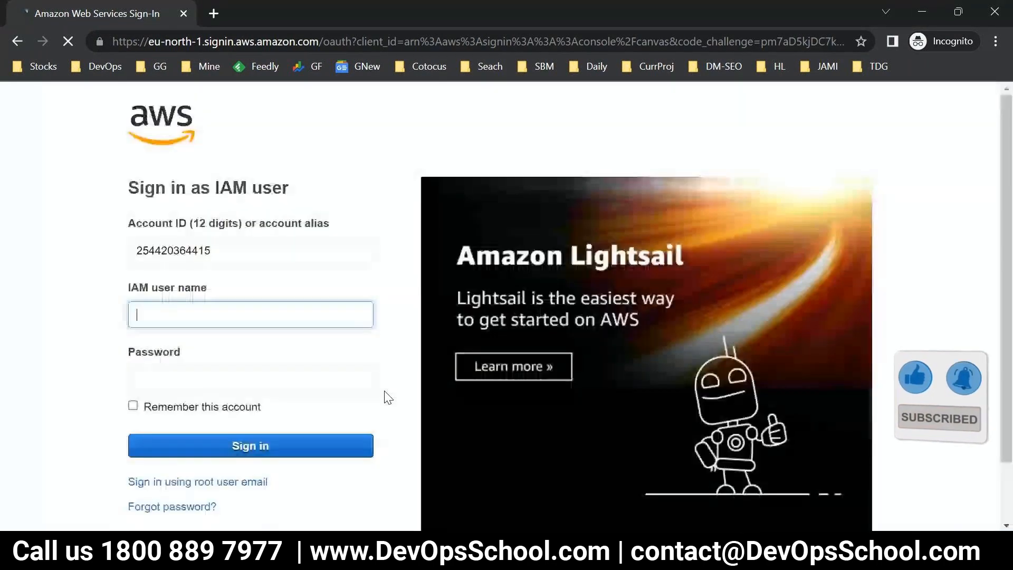
click(199, 315)
text(demo)
key(Tab)
key(ctrl+v)
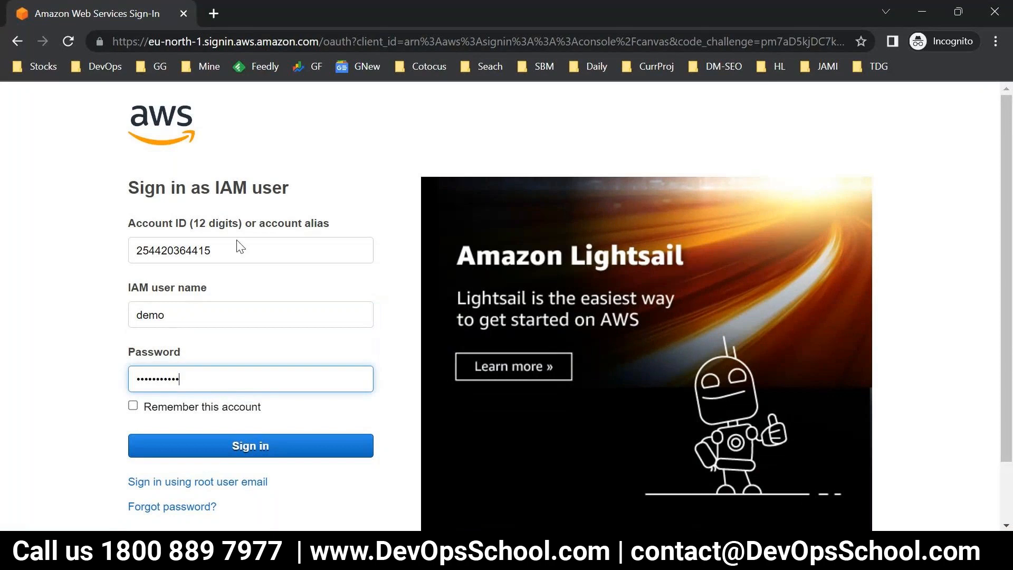
click(265, 448)
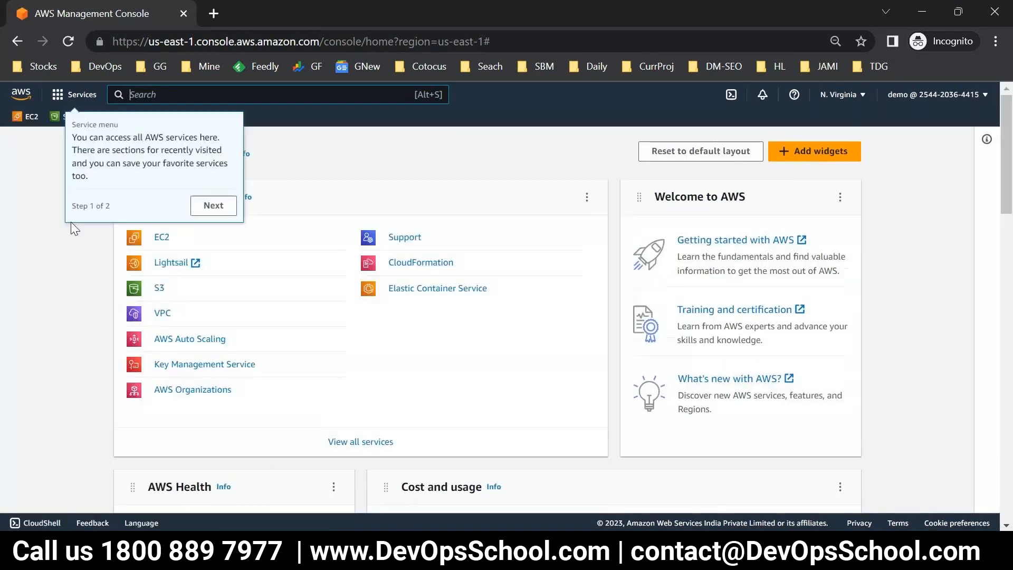
- Open the VPC service as the demo user and view the VPC creation form and the list of existing VPCs
click(211, 215)
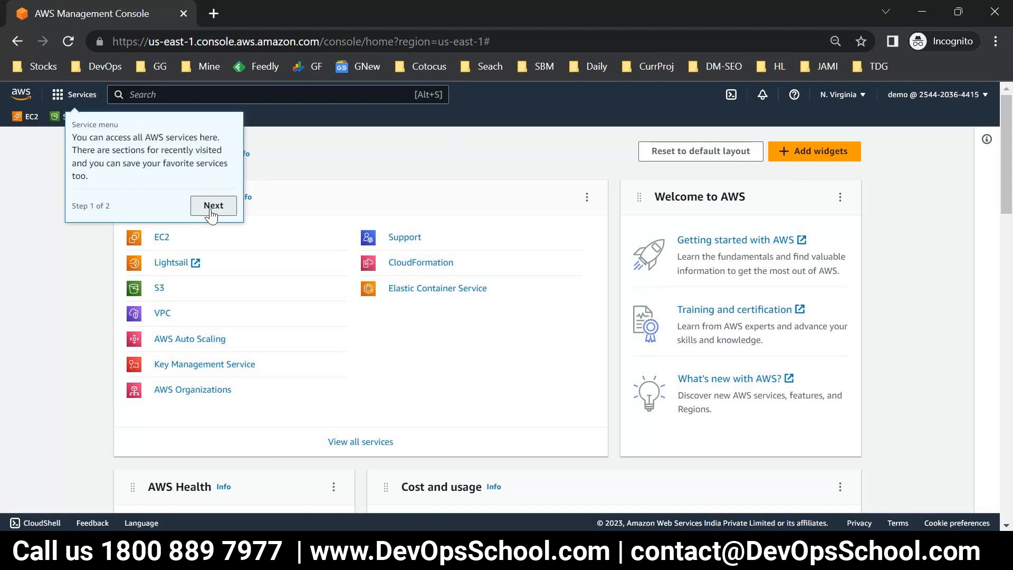
click(159, 314)
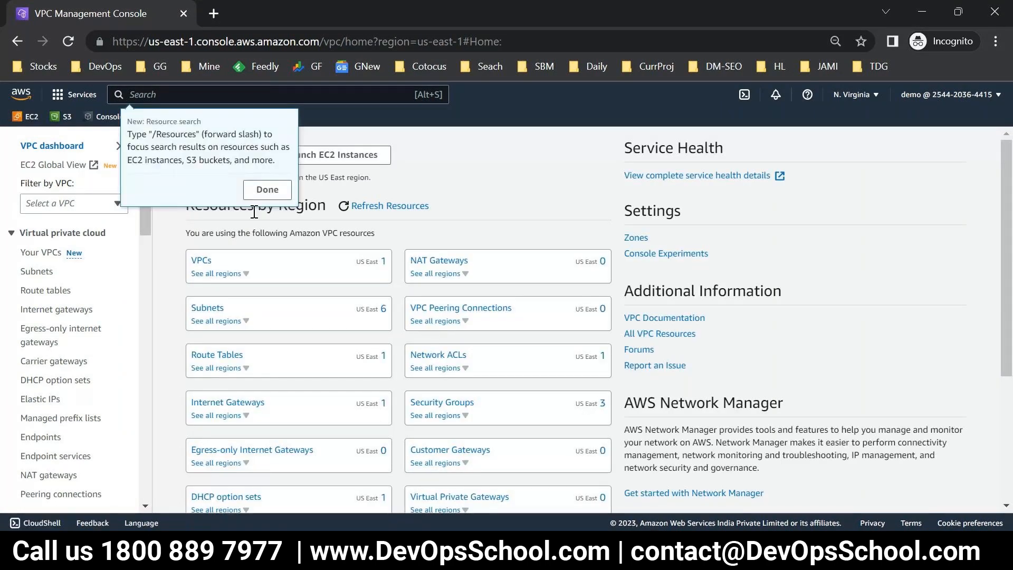
click(254, 212)
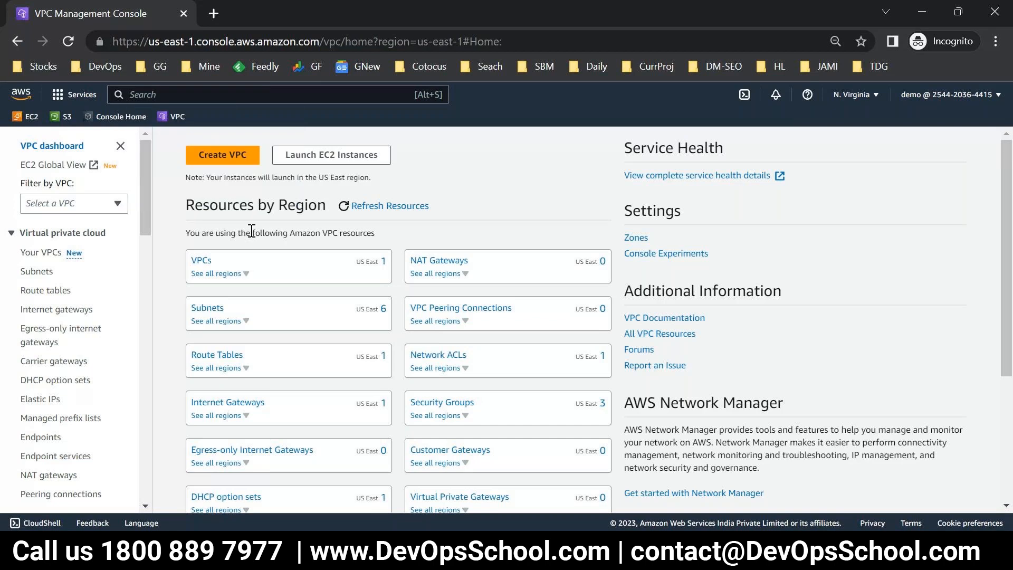
click(232, 160)
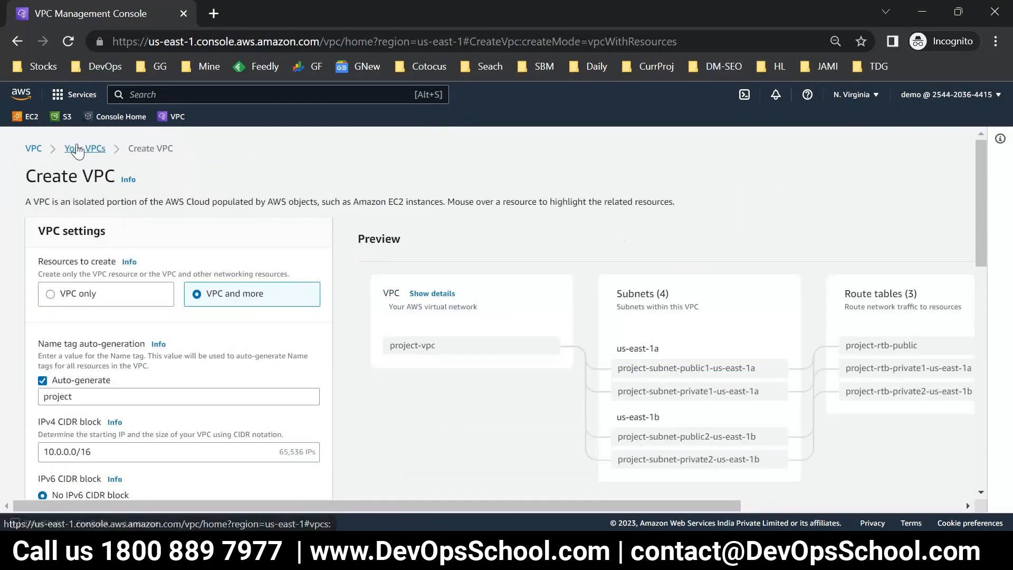
click(78, 149)
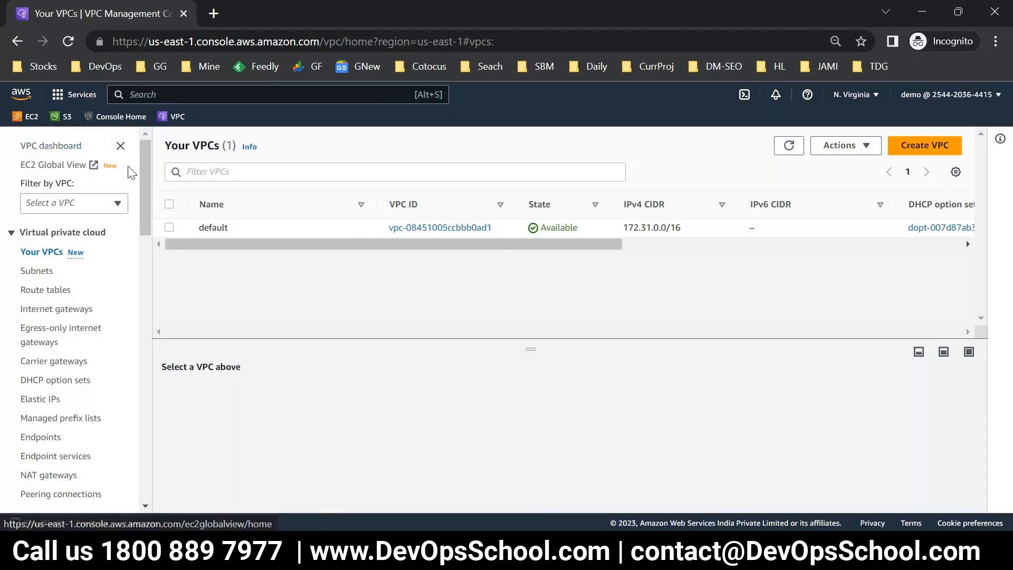
- Search for s3, open the S3 buckets page, and try to create a bucket as the demo user
click(176, 95)
text(s3)
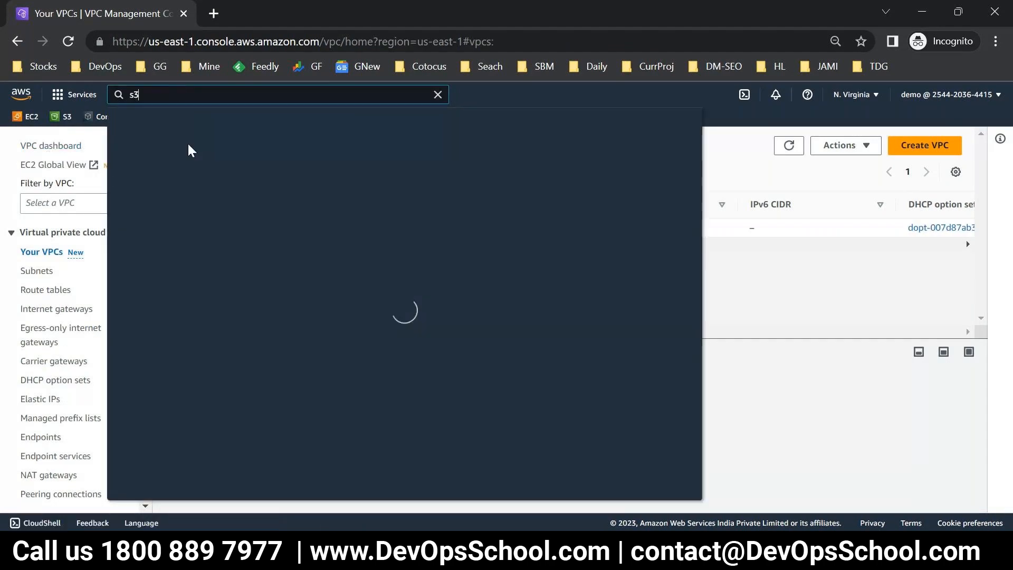
click(293, 184)
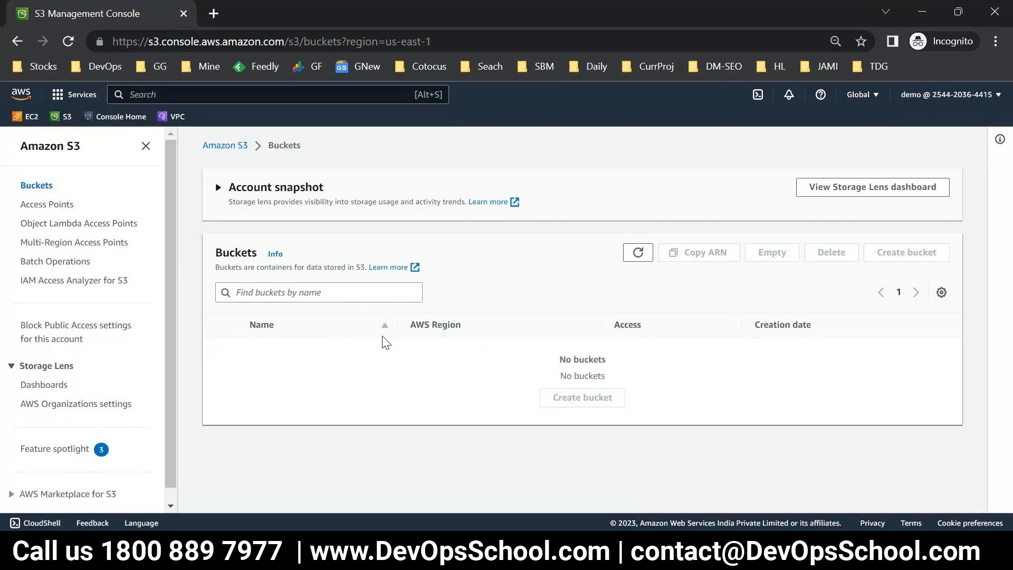
drag(385, 341, 763, 304)
click(903, 250)
- Switch back to the main browser window's IAM console and delete the demo user, confirming with the name demo
key(alt+Tab)
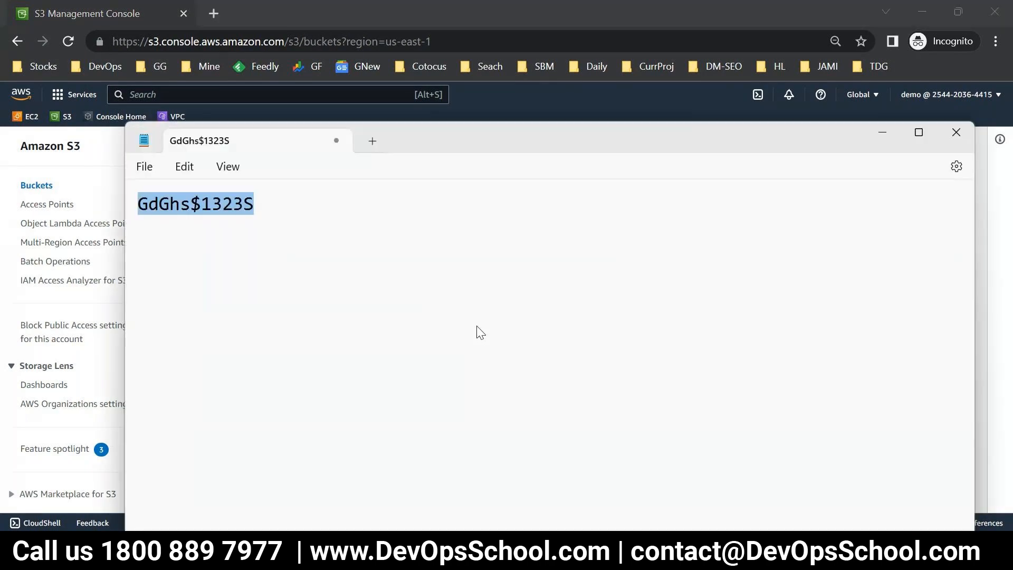
click(273, 559)
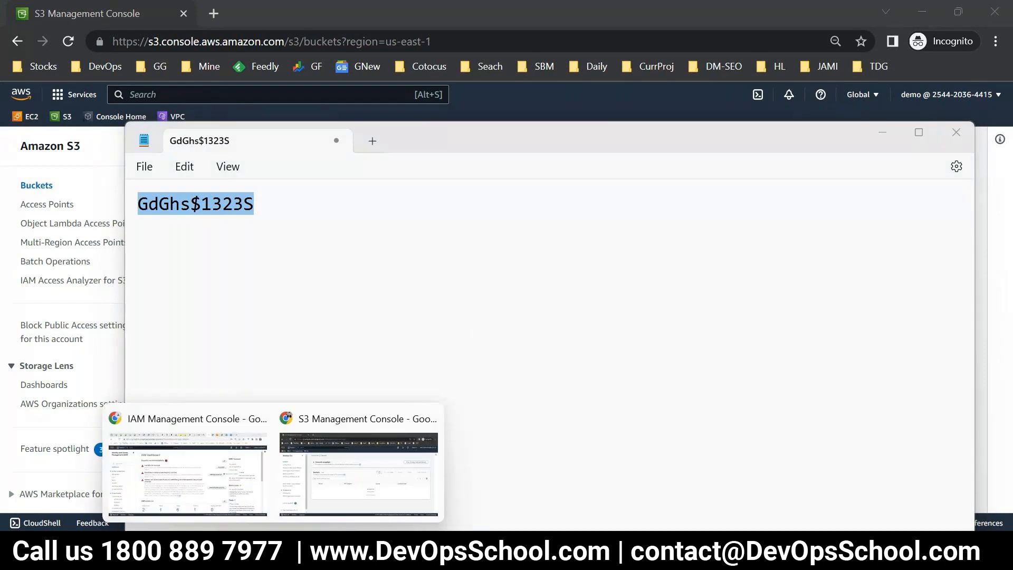
click(212, 473)
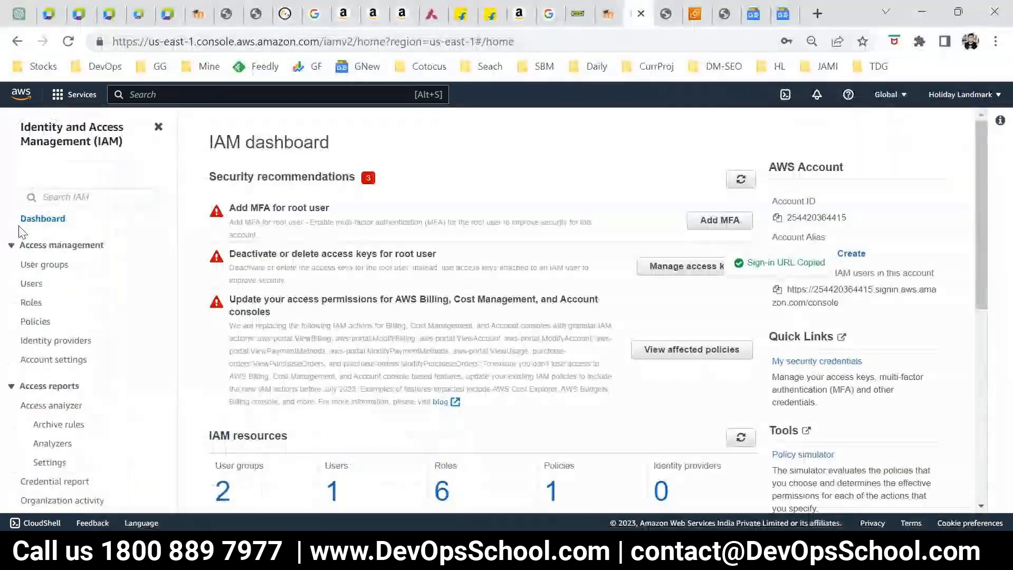
click(25, 285)
click(220, 266)
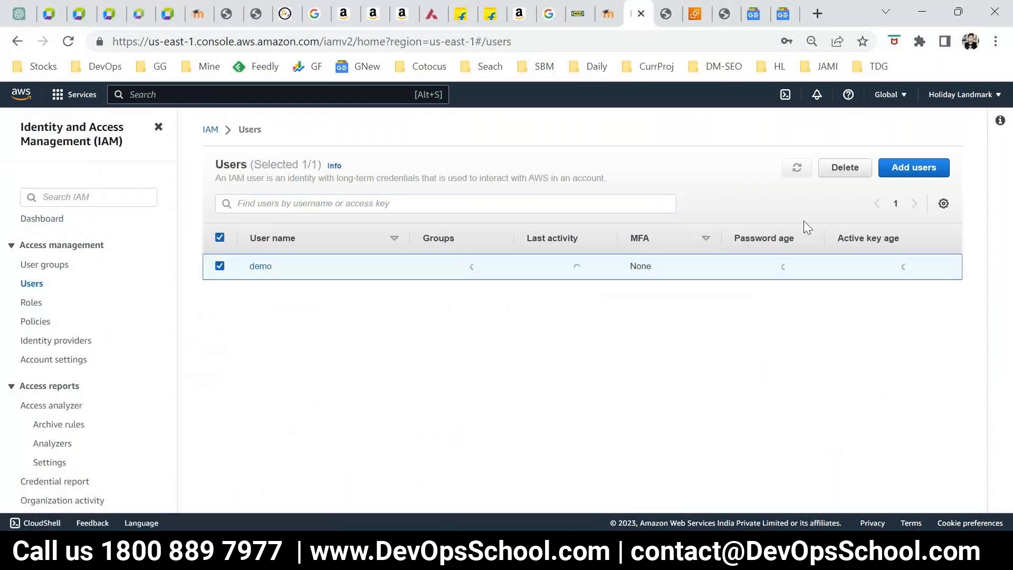
click(829, 169)
text(demo)
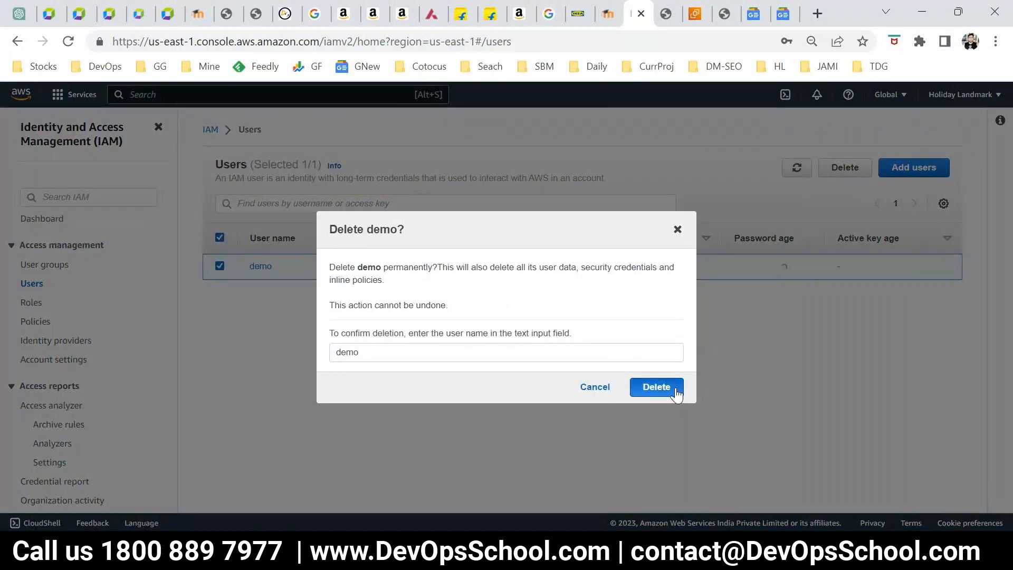
click(673, 388)
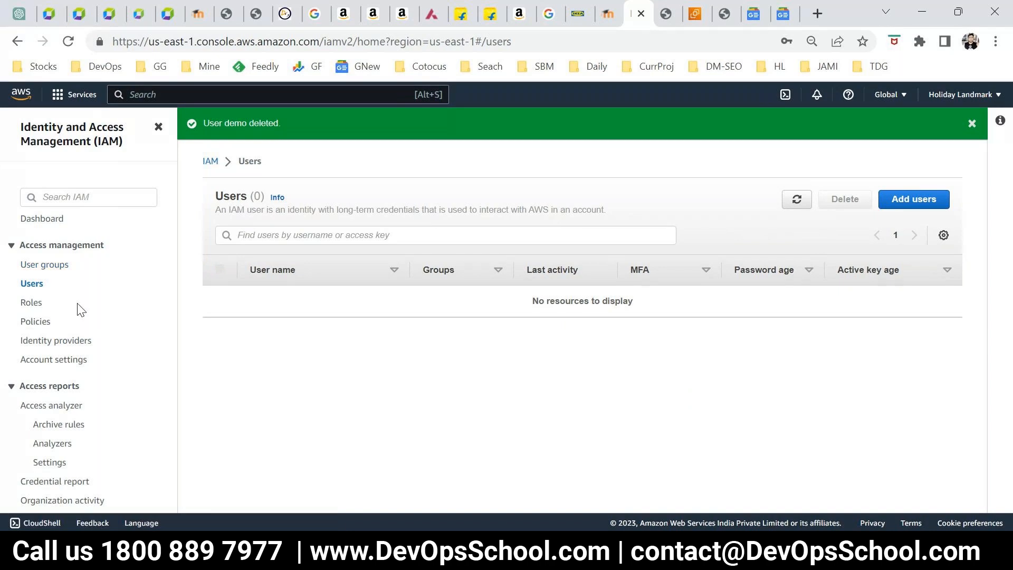
- Open the IAM roles page and review the existing service-linked roles and the Roles Anywhere section
click(38, 302)
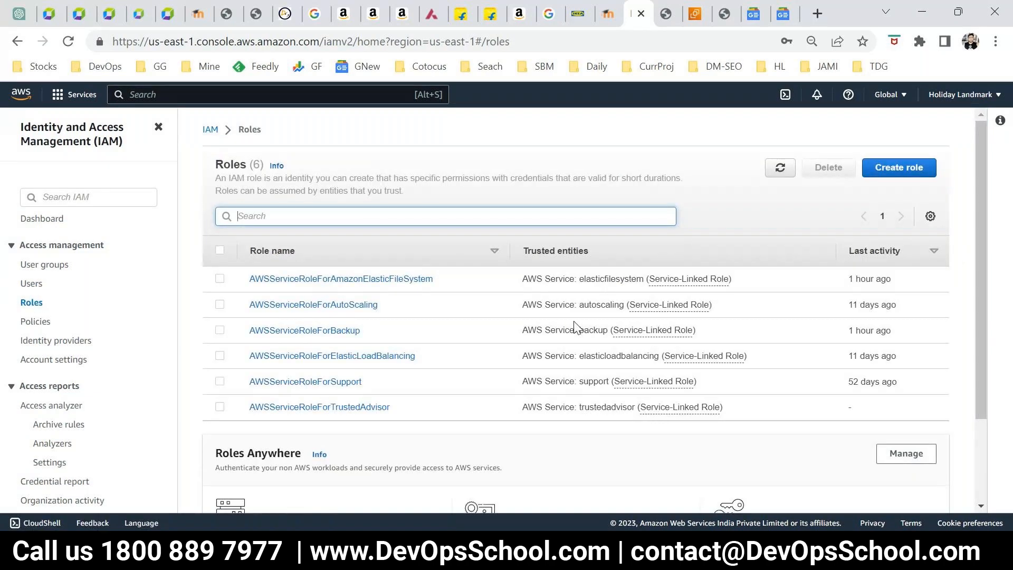
scroll(633, 317, down, 2)
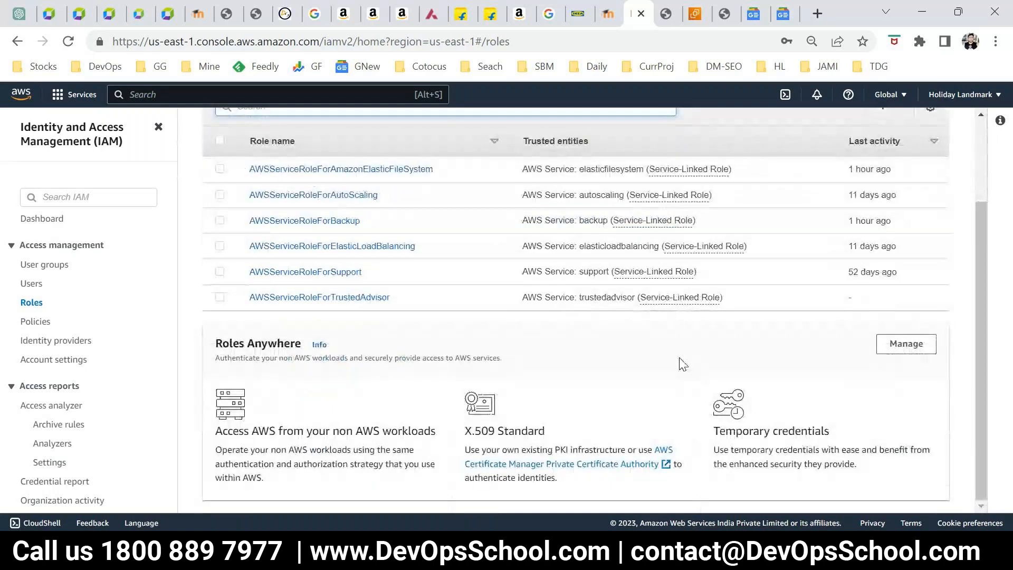
scroll(683, 364, up, 2)
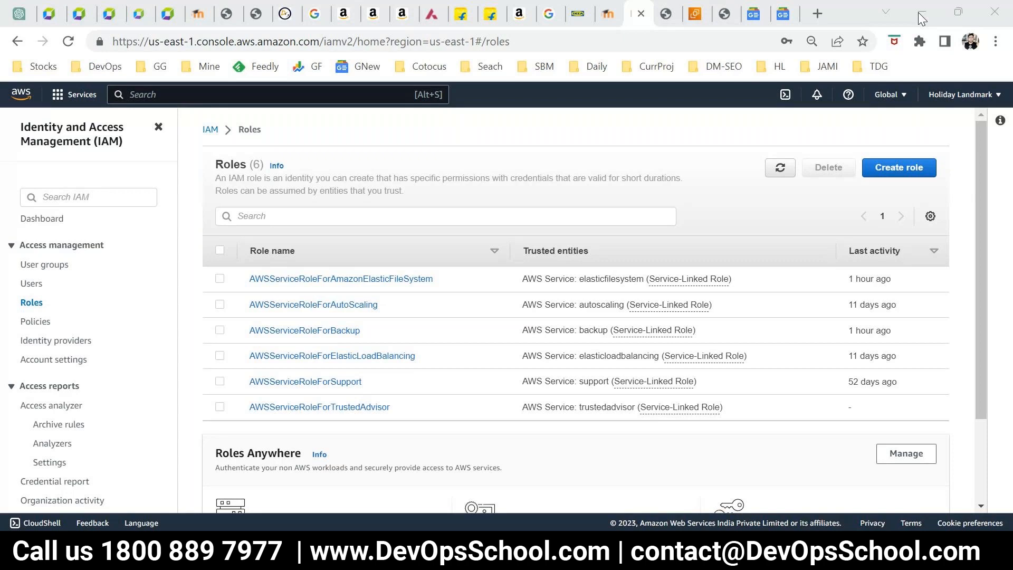
- Start creating an IAM role with AWS service as the trusted entity and EC2 as the use case, and continue to permissions
key(alt+Tab)
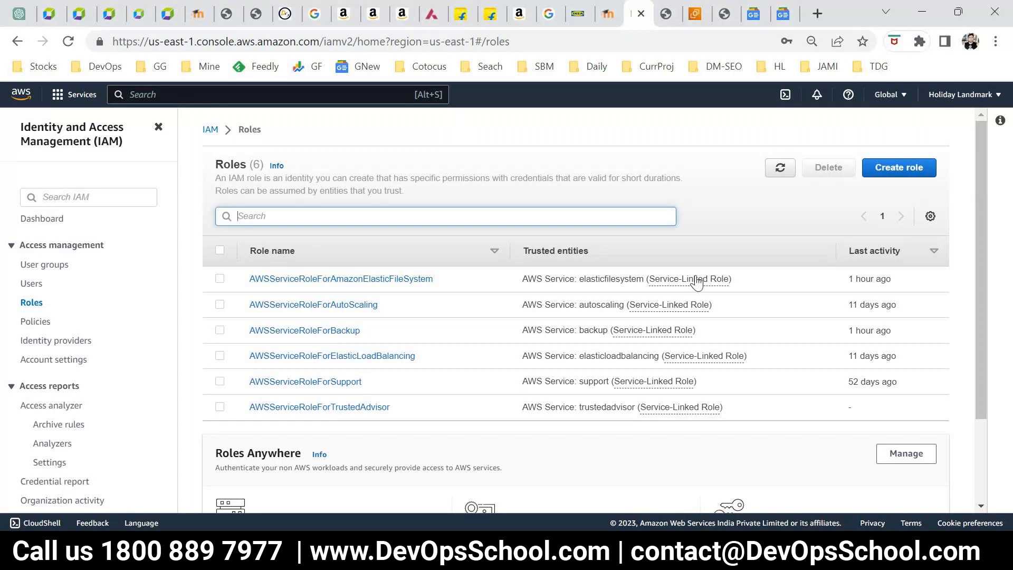
click(897, 169)
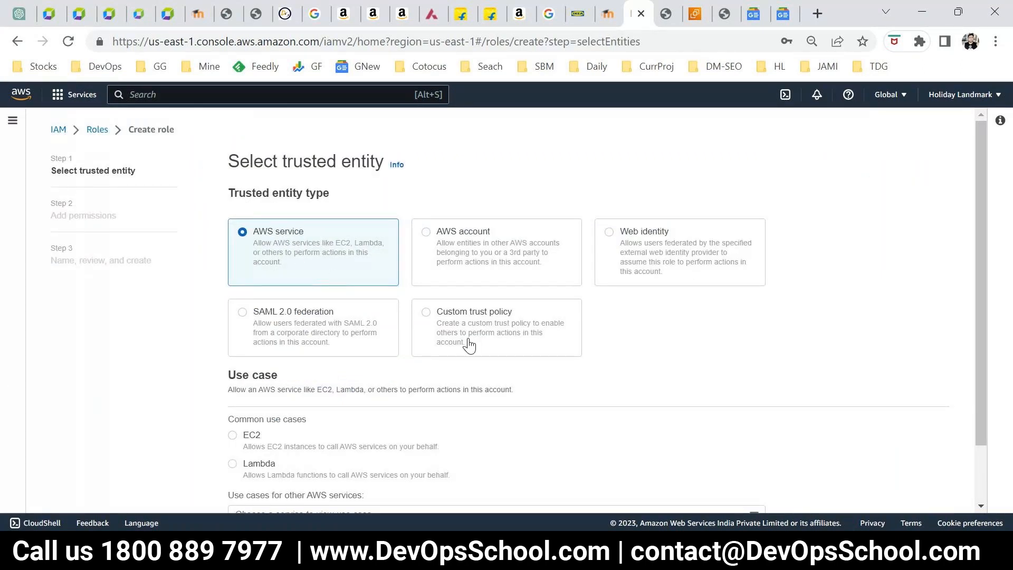
scroll(446, 291, down, 2)
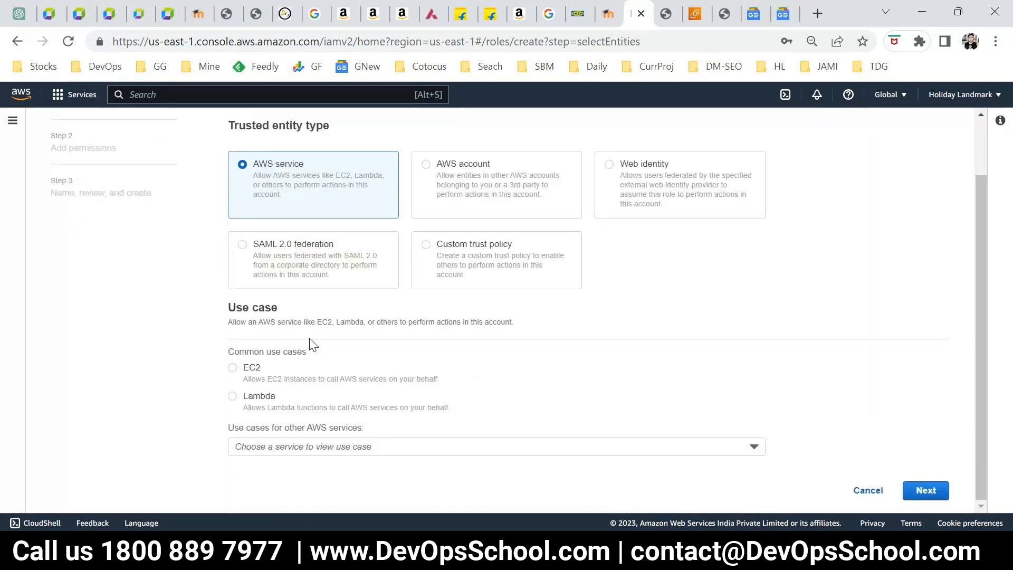
drag(239, 351, 279, 367)
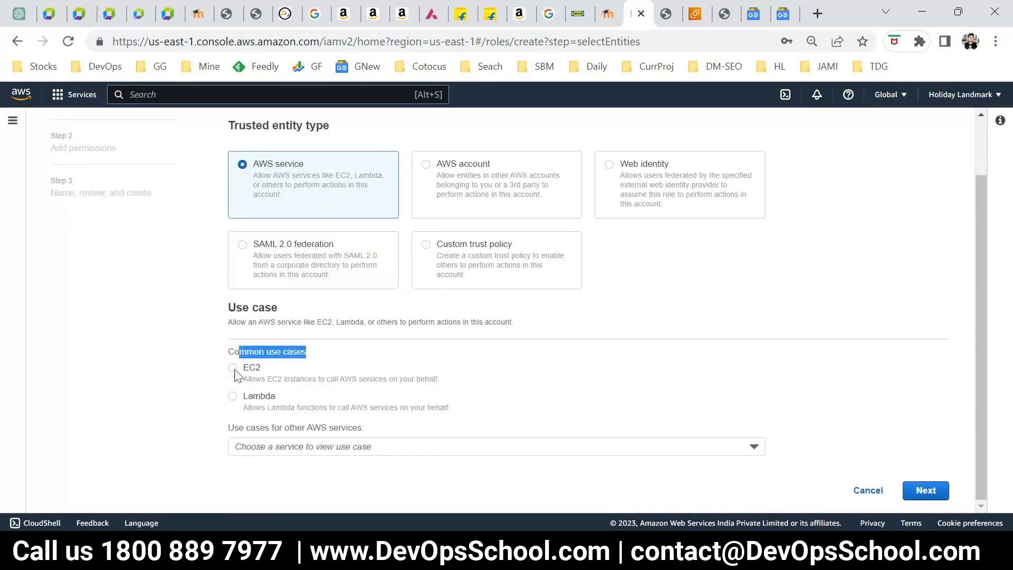
click(289, 381)
click(604, 447)
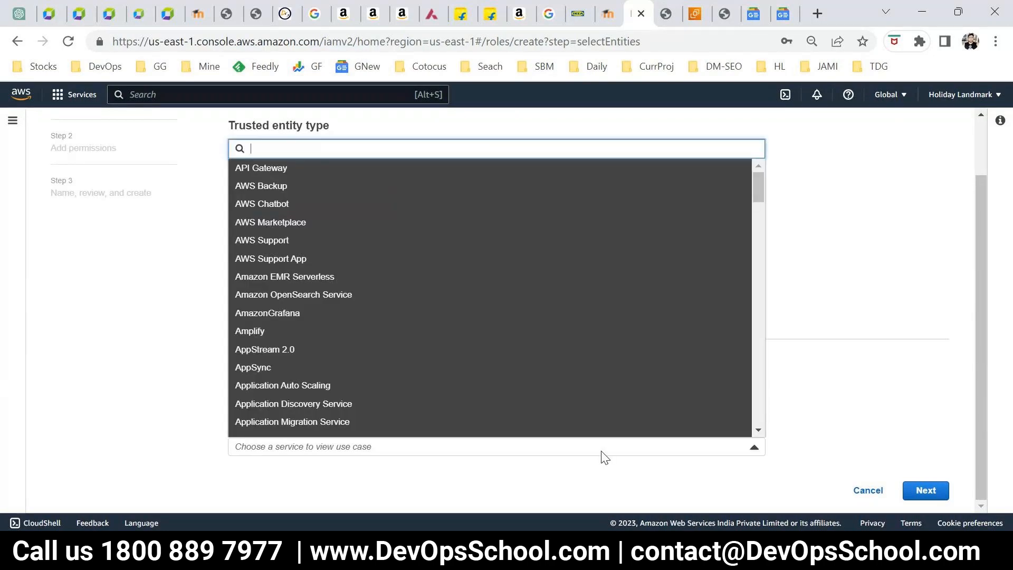
click(599, 468)
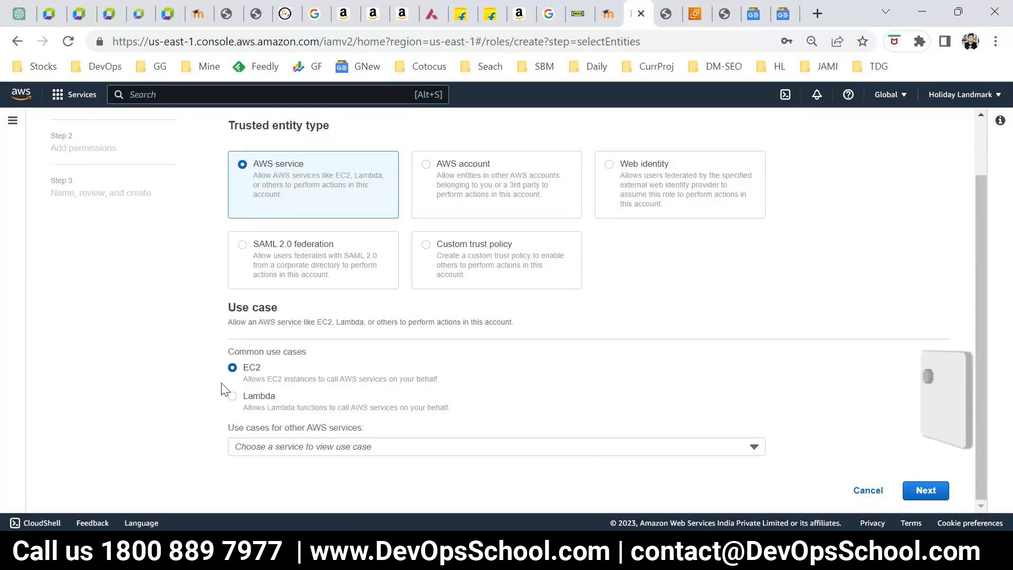
click(926, 491)
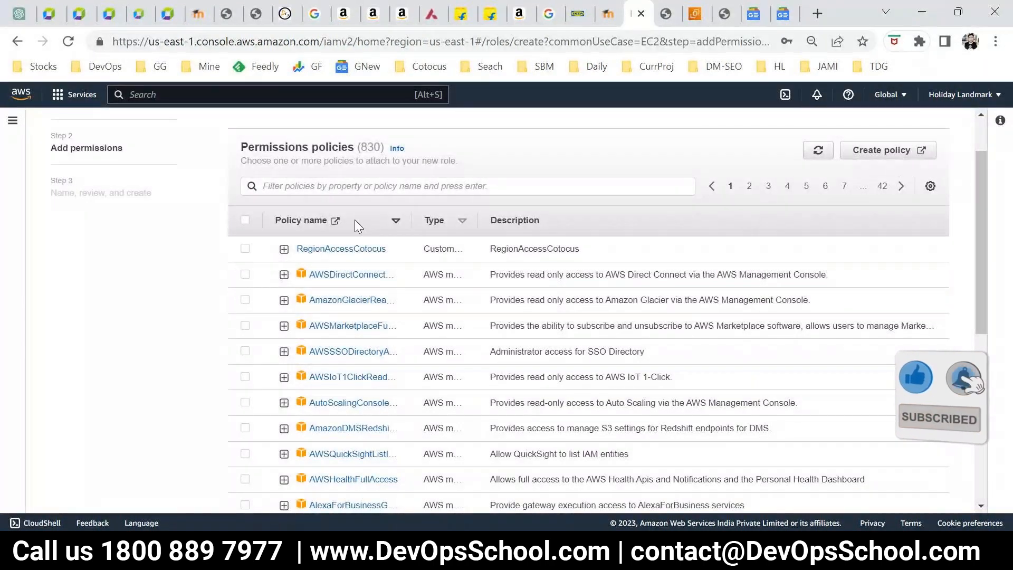
- Filter the permissions policies by s3, attach AmazonS3FullAccess to the new role, and continue to the review stage
click(322, 185)
text(s3)
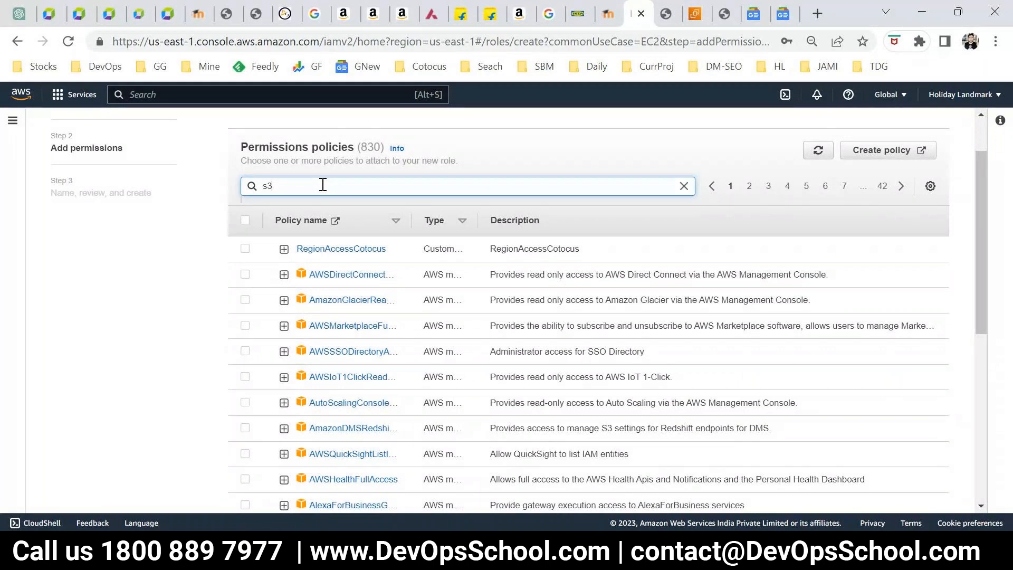
key(Return)
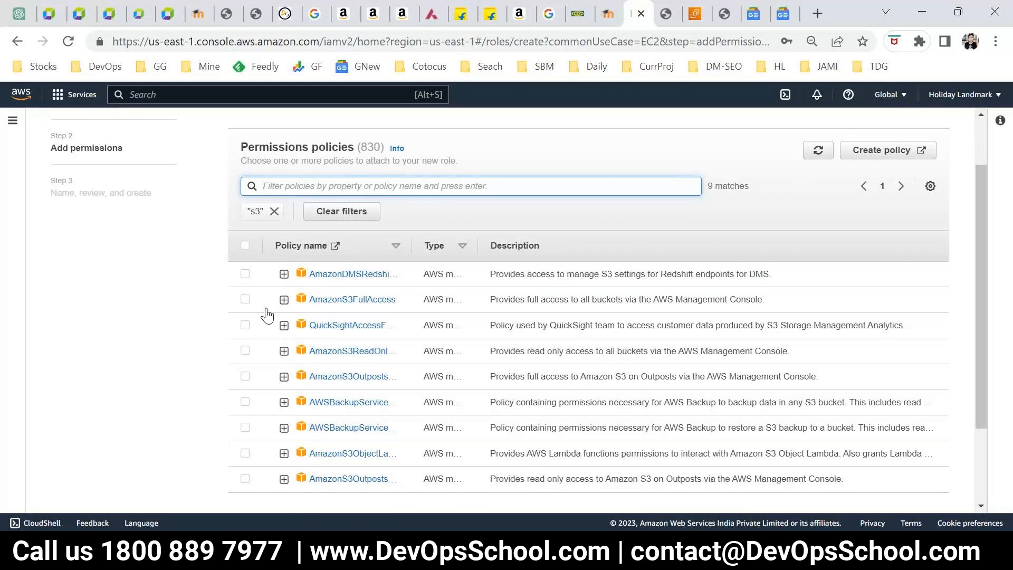
click(245, 299)
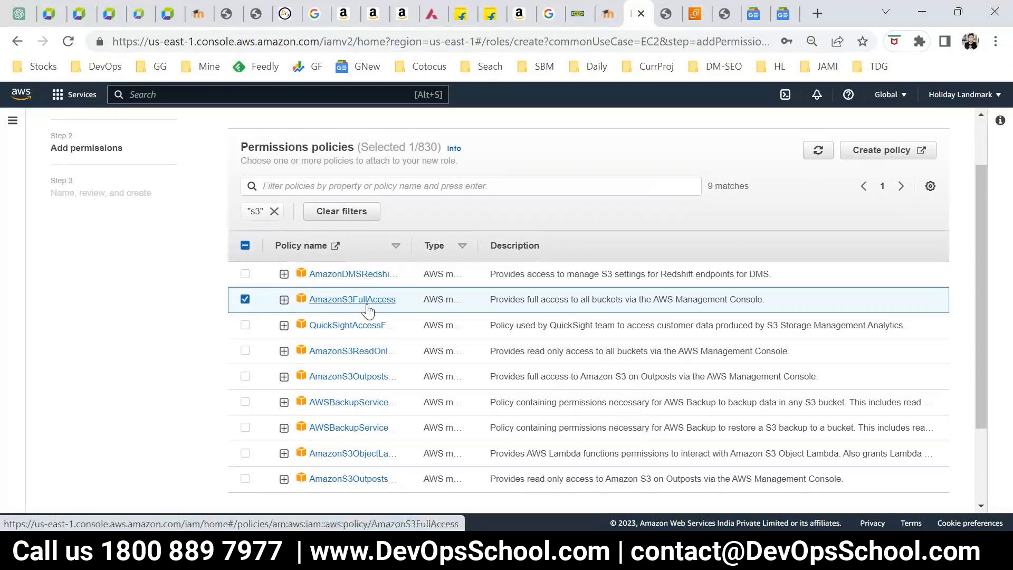
scroll(367, 311, down, 2)
click(914, 483)
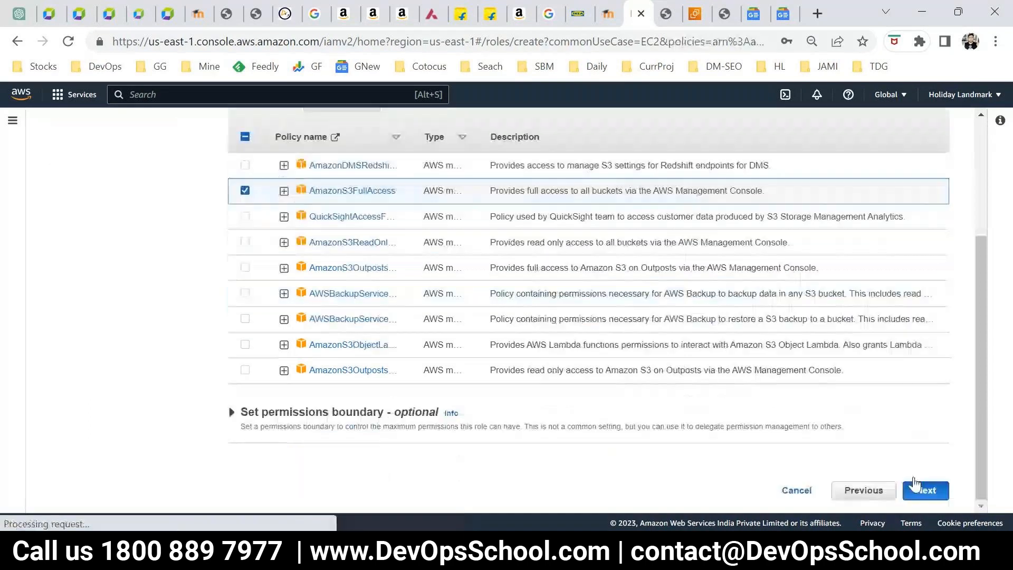
- Name the role with the instructor's first name, create it, and look over the roles list
click(262, 228)
text(rajesh)
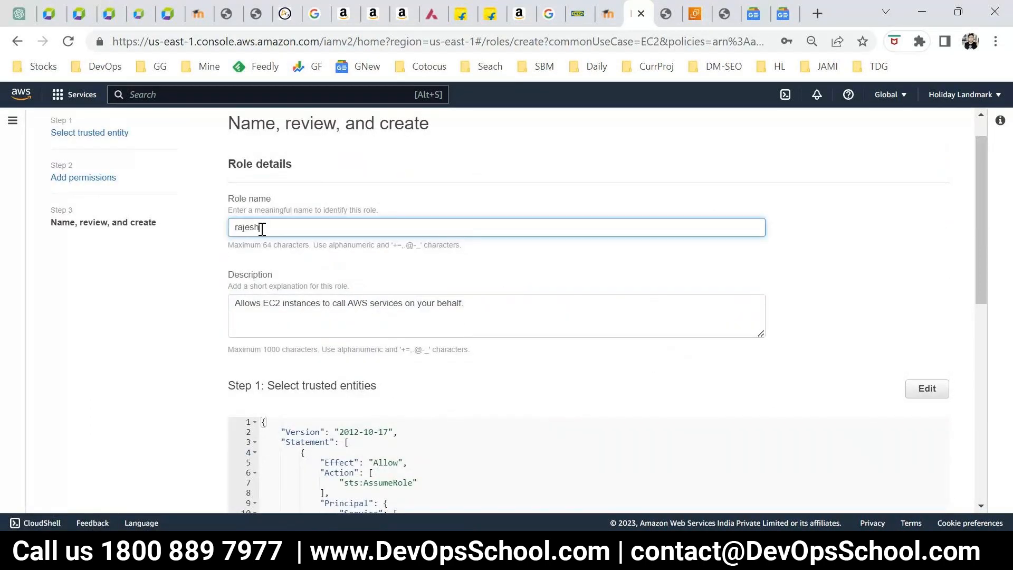
scroll(316, 260, down, 10)
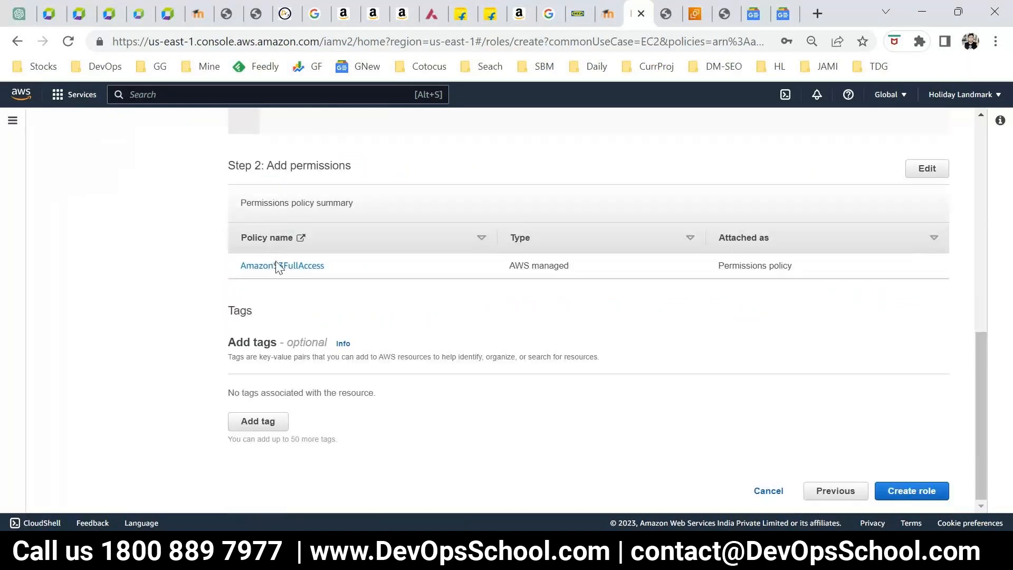
click(911, 489)
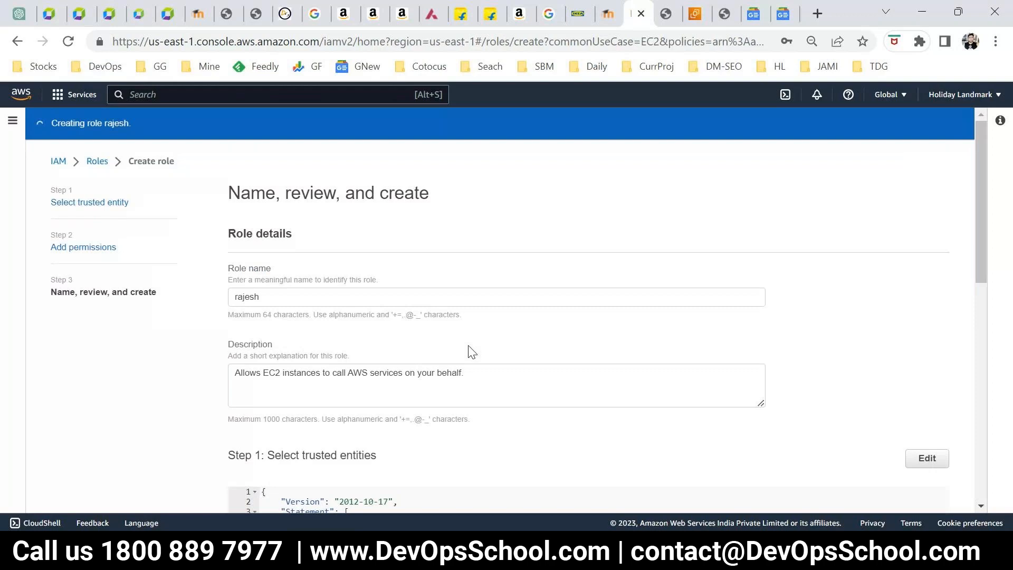
scroll(370, 332, down, 9)
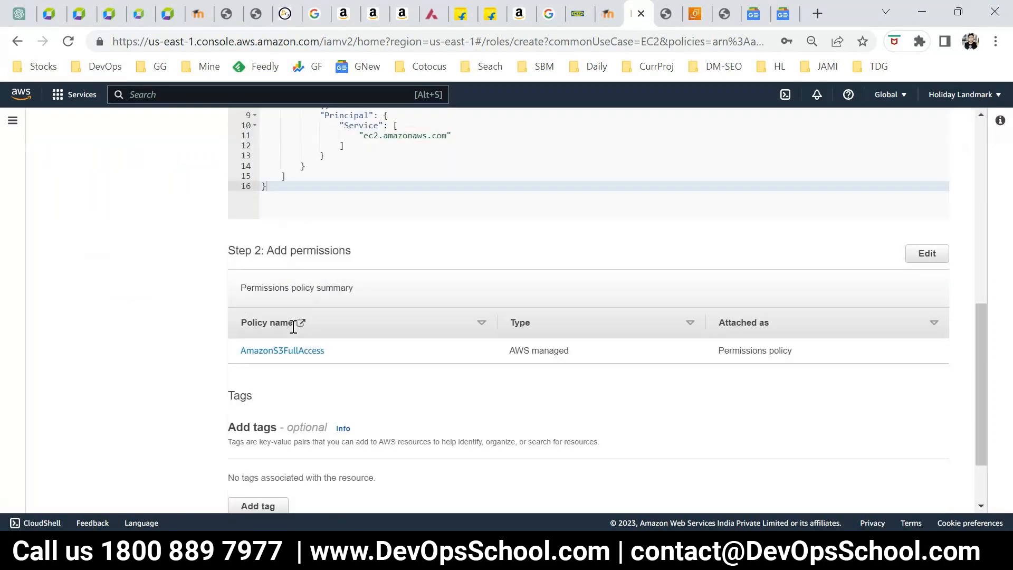
scroll(122, 229, up, 9)
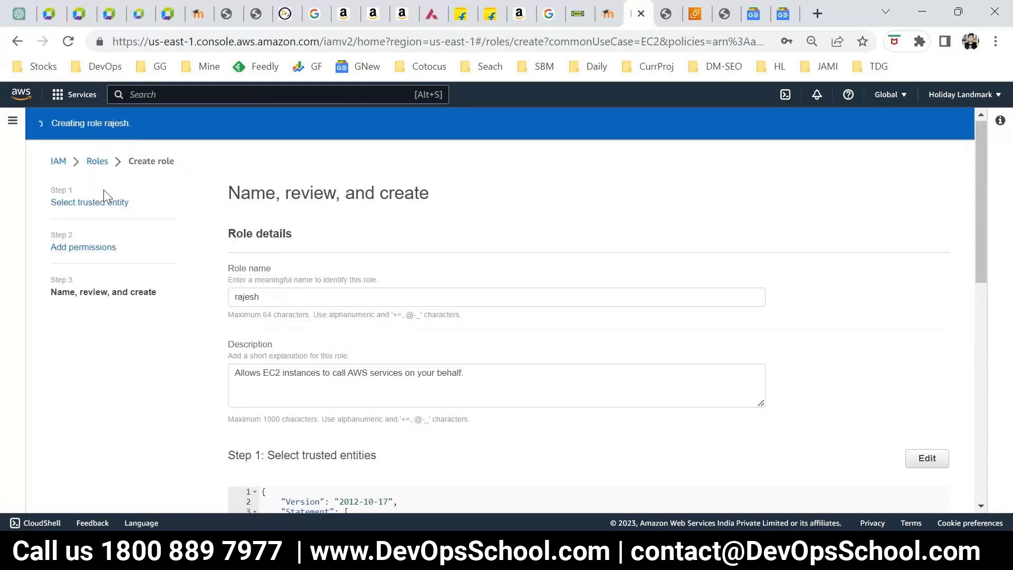
scroll(159, 298, down, 3)
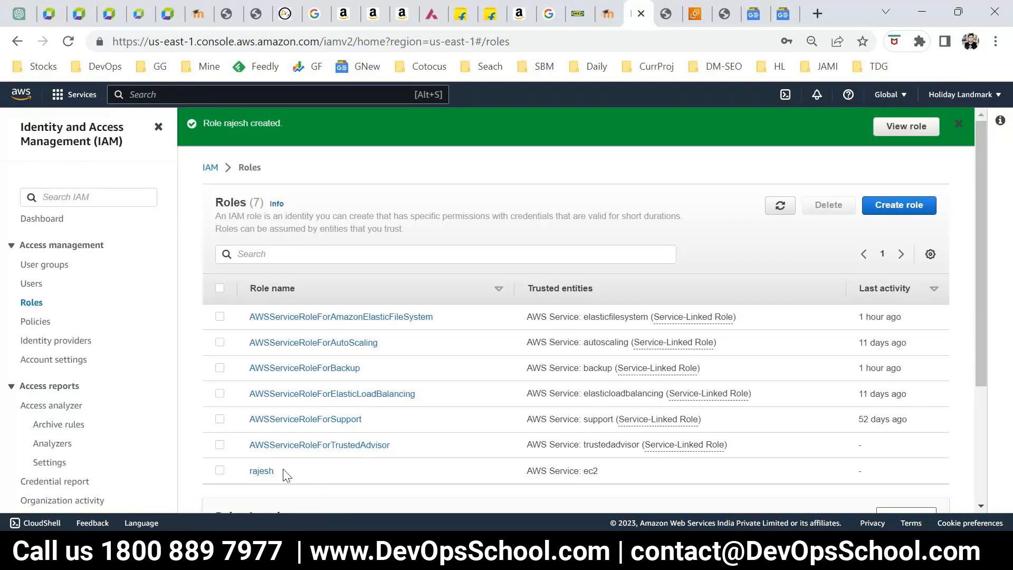
scroll(274, 443, down, 2)
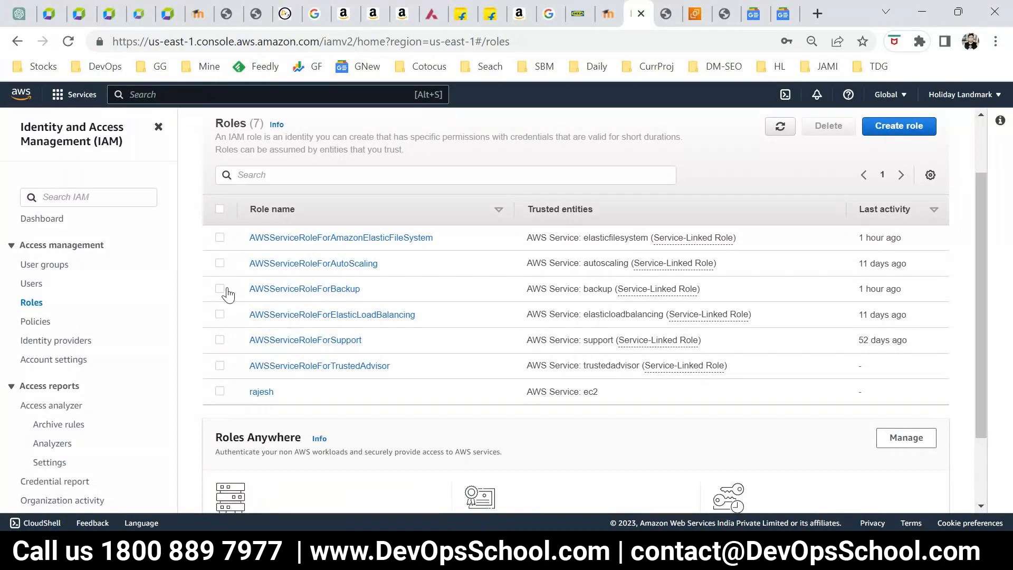
- Switch to the EC2 instances page, open the launch instance form, and examine its settings including the expanded advanced details
click(681, 21)
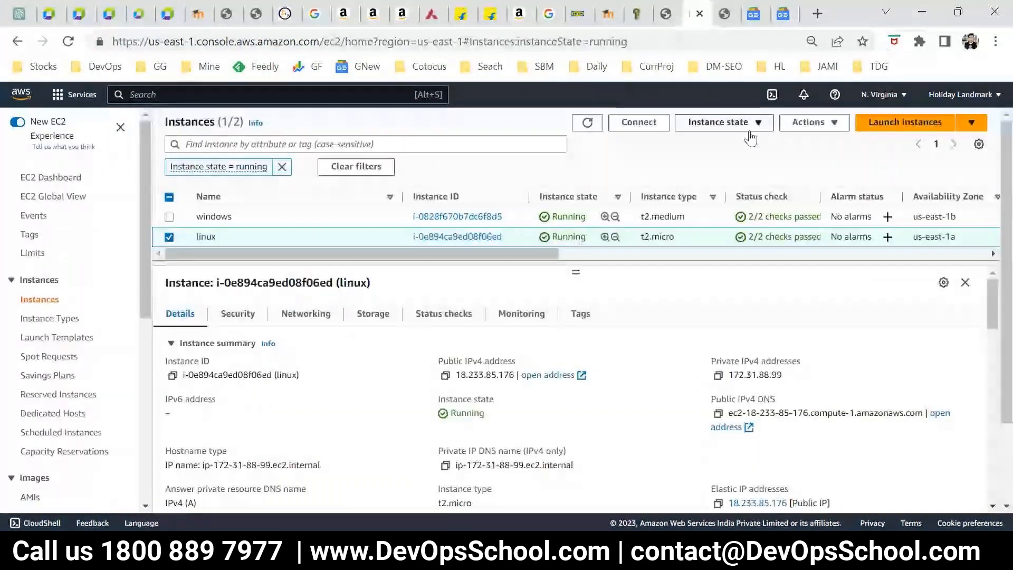
click(877, 122)
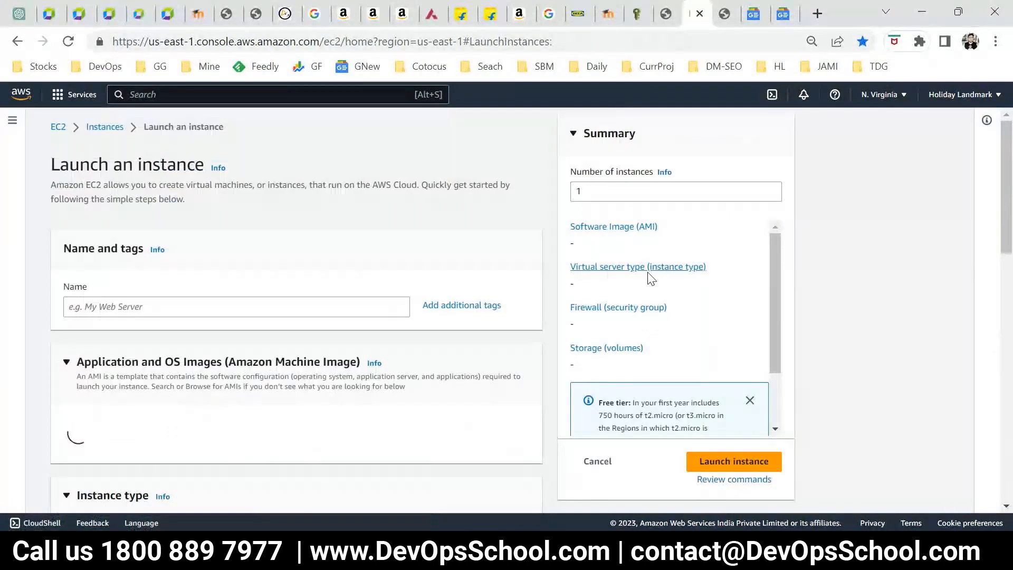
scroll(316, 315, down, 4)
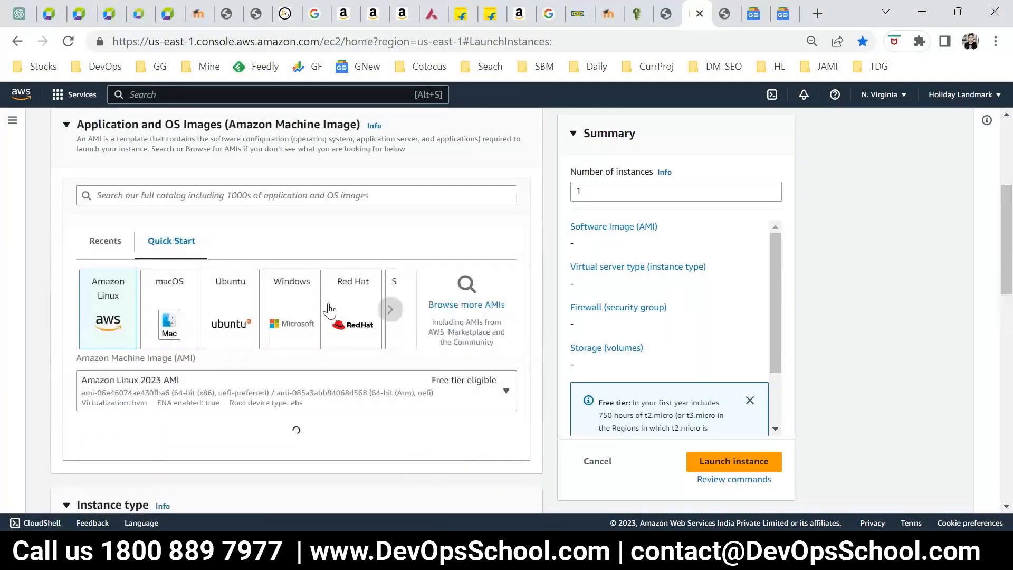
scroll(329, 311, down, 3)
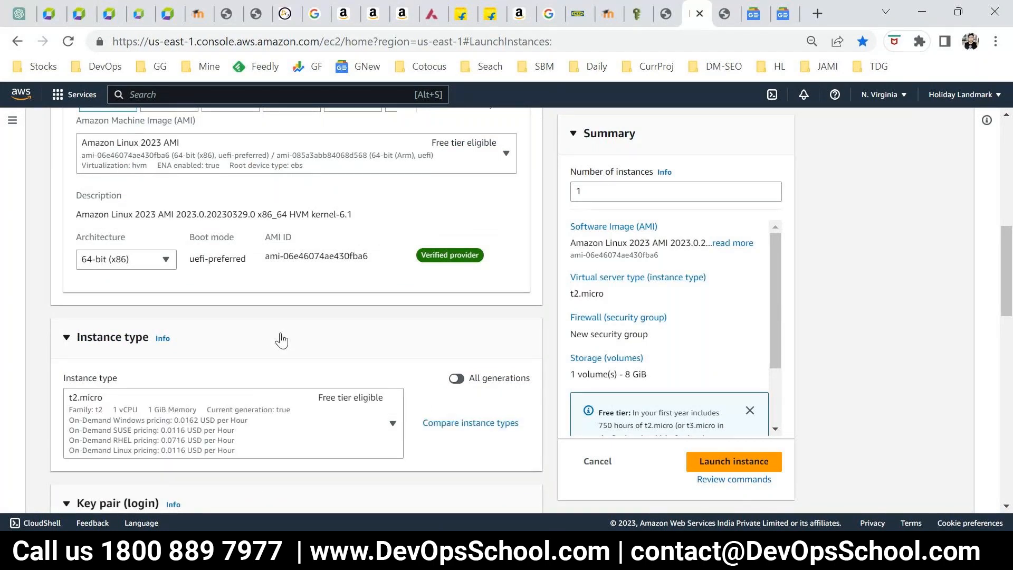
scroll(281, 340, down, 10)
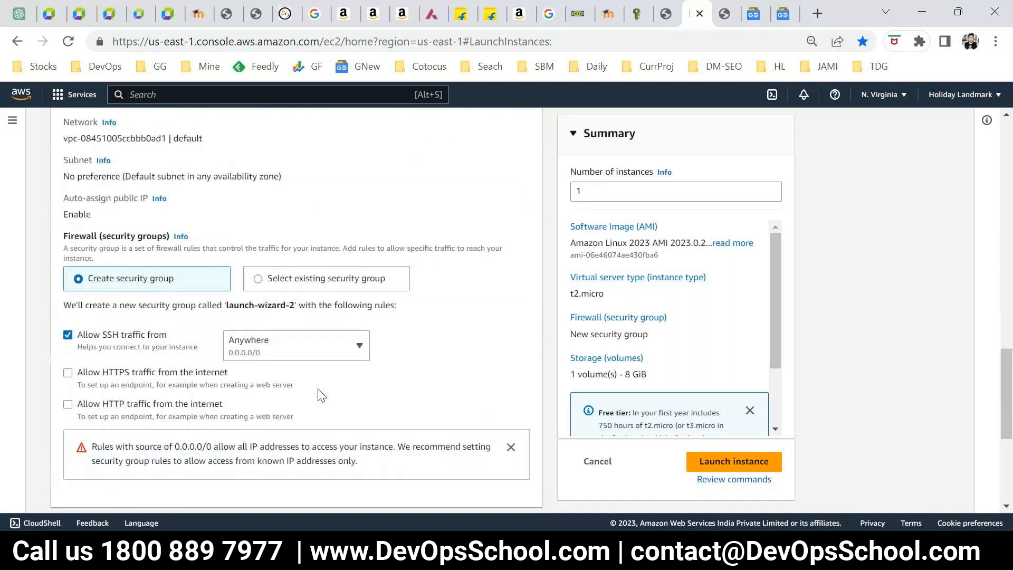
scroll(316, 406, down, 5)
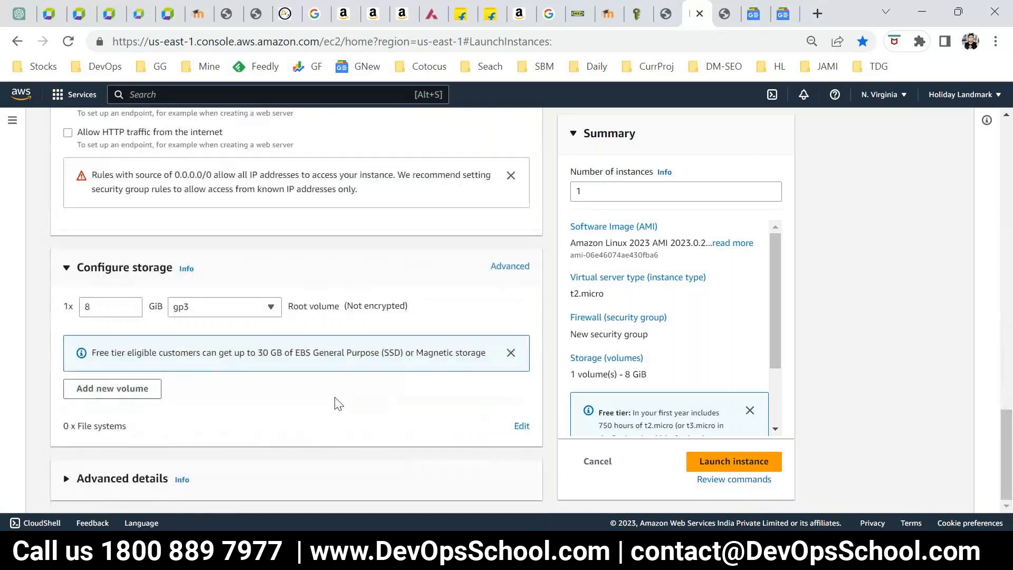
click(345, 477)
scroll(361, 409, down, 7)
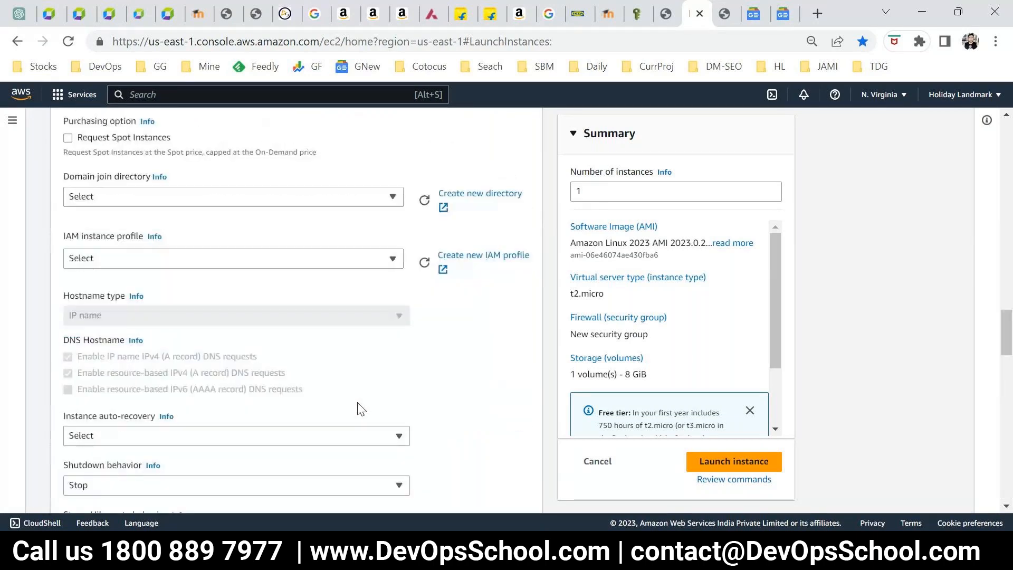
scroll(384, 401, down, 1)
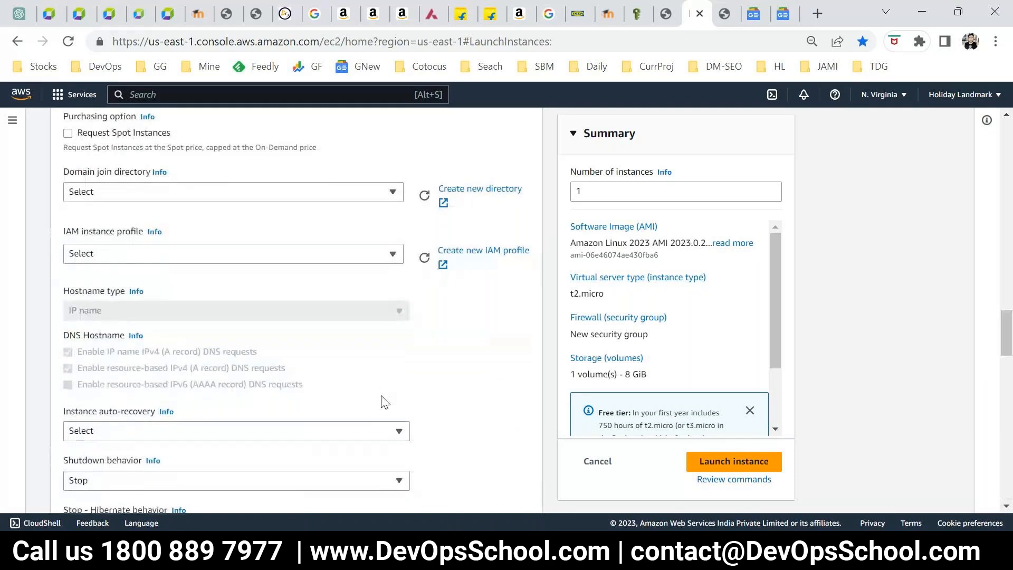
scroll(384, 401, down, 5)
scroll(384, 400, down, 1)
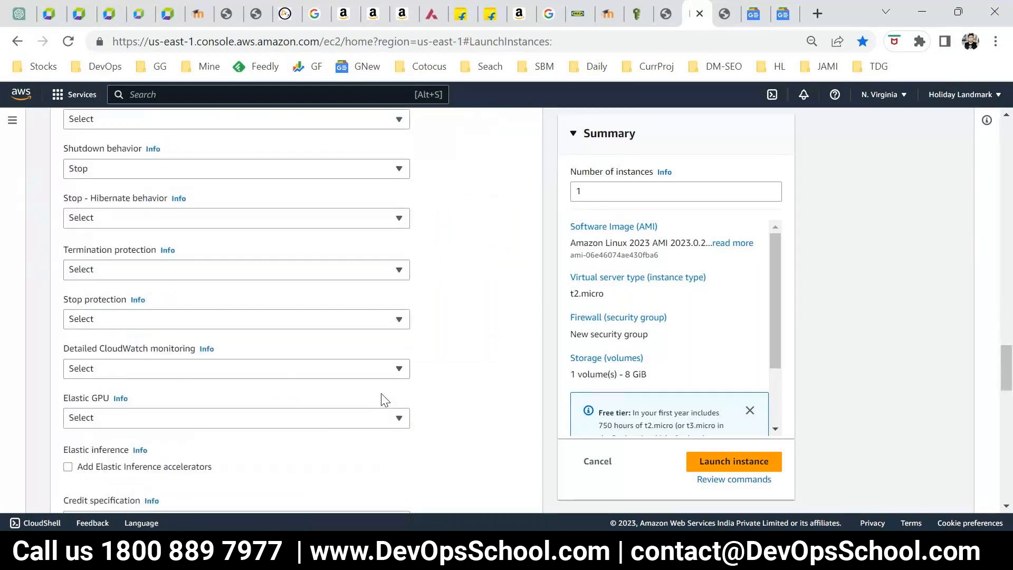
- Search the launch instance page for the word role and look through the remaining advanced details
key(ctrl+f)
text(role)
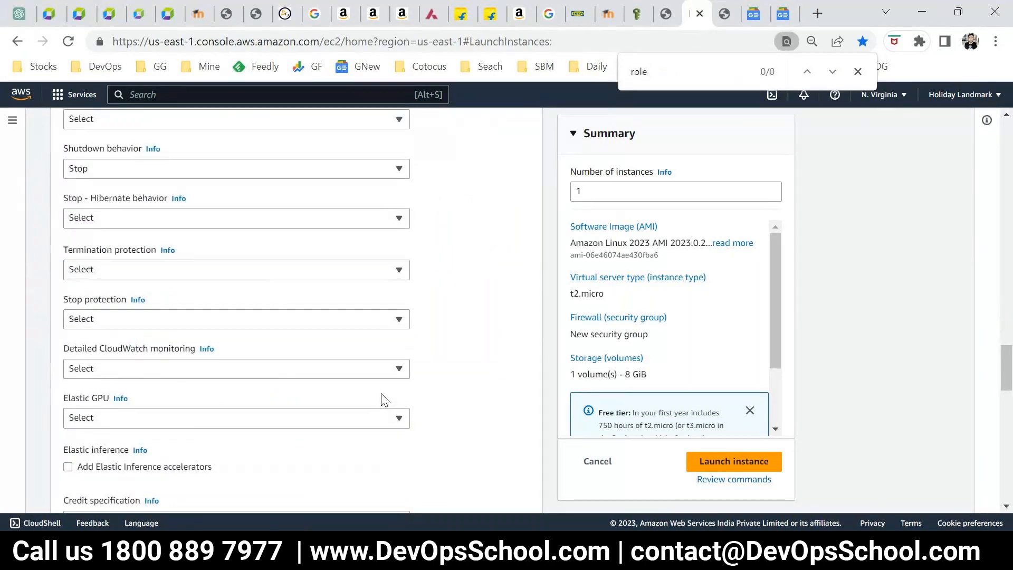
scroll(328, 416, down, 9)
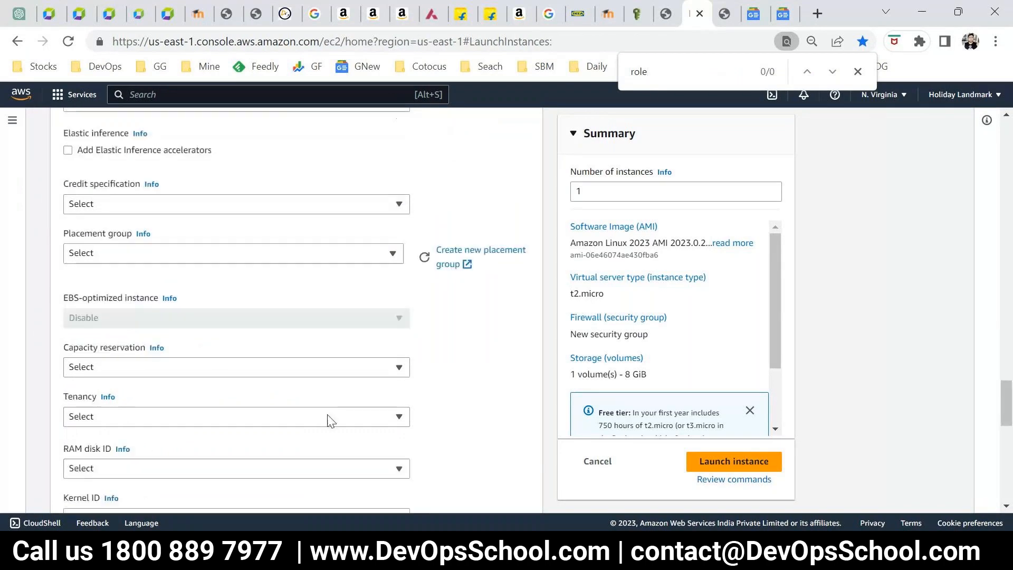
scroll(327, 420, down, 9)
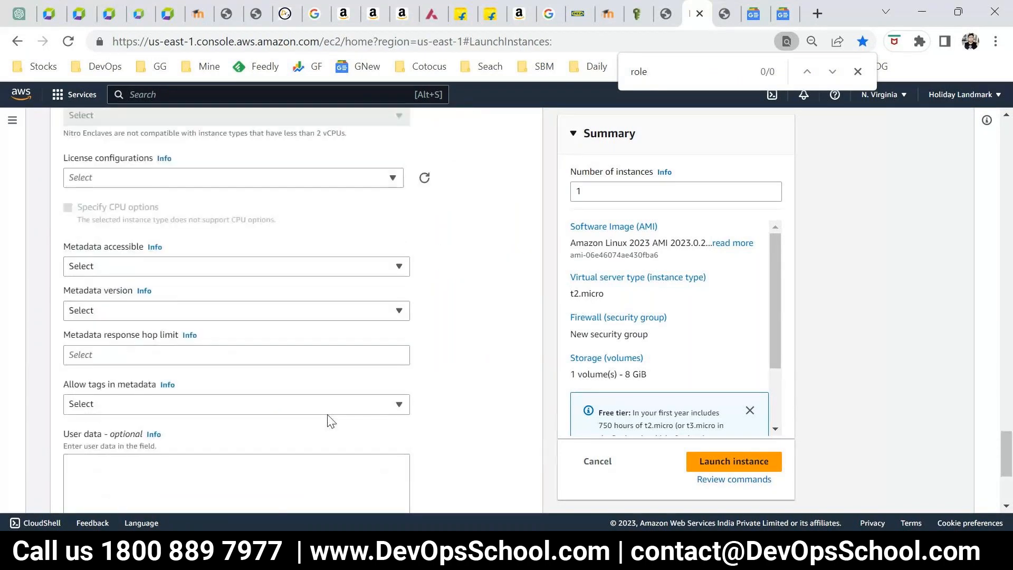
scroll(329, 420, up, 10)
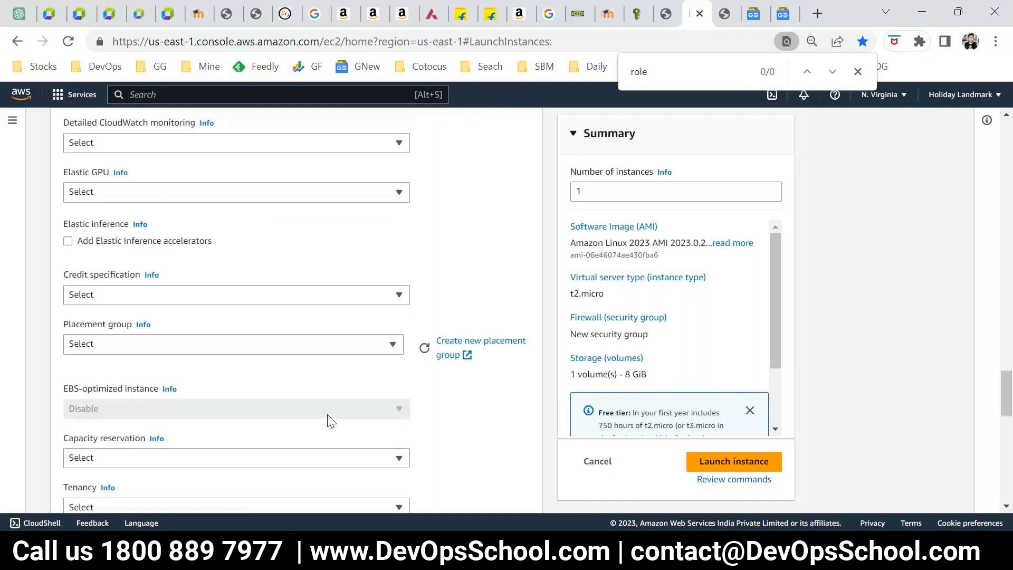
scroll(330, 420, up, 3)
- Search Google in a new tab for how to assign iam role to ec2 instance
click(817, 13)
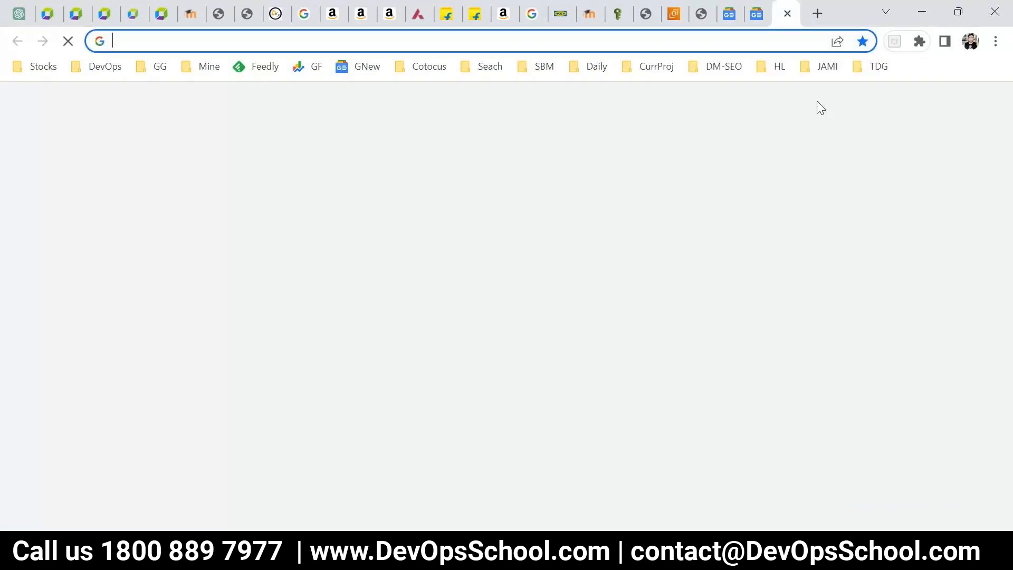
text(how to )
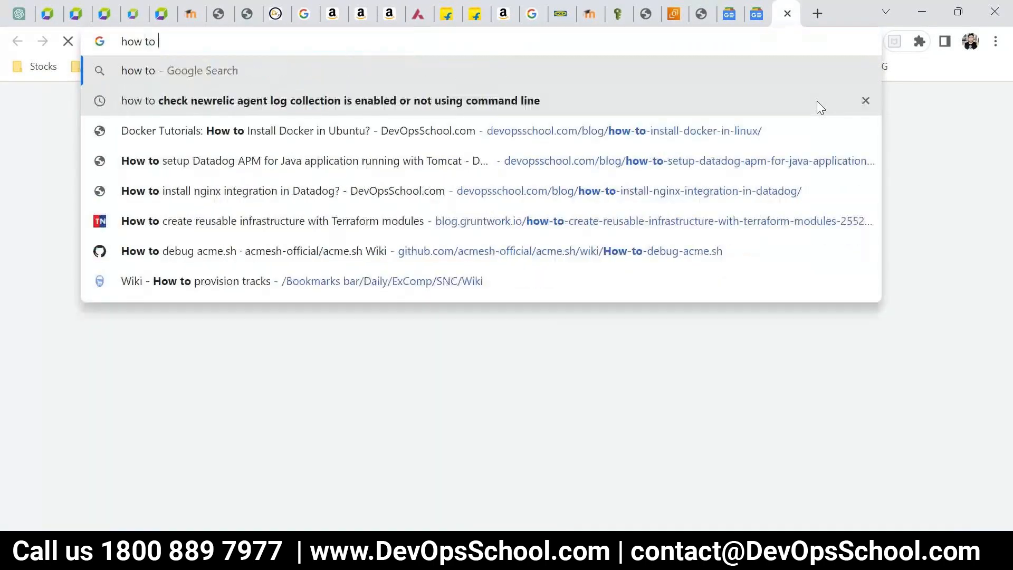
text(asign)
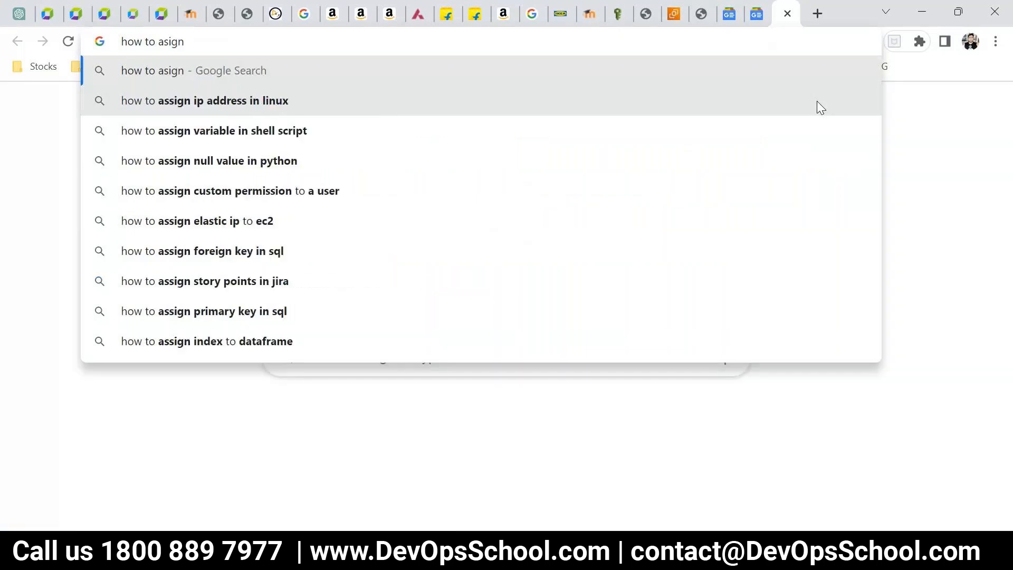
text( aws role)
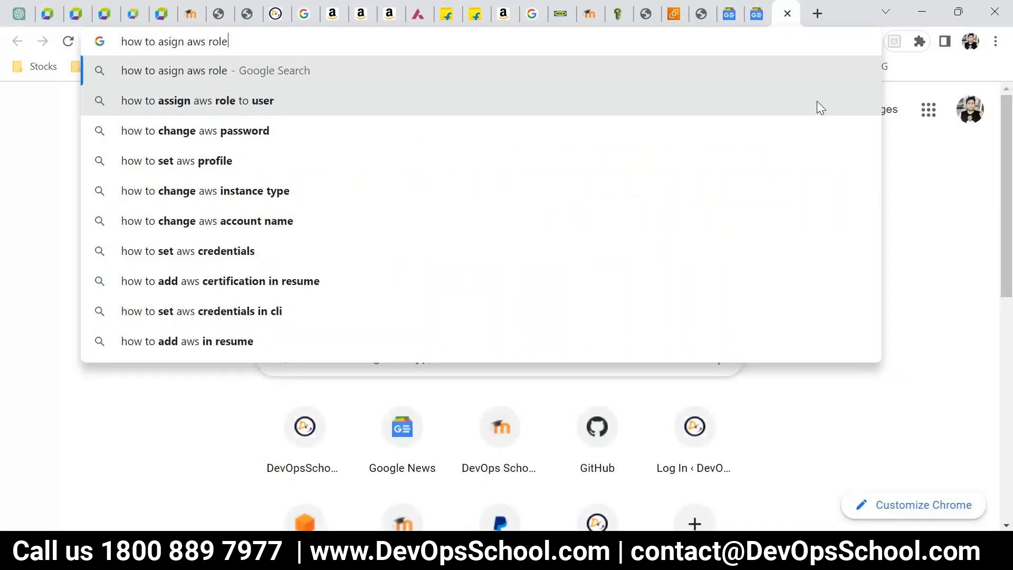
text( to ec2)
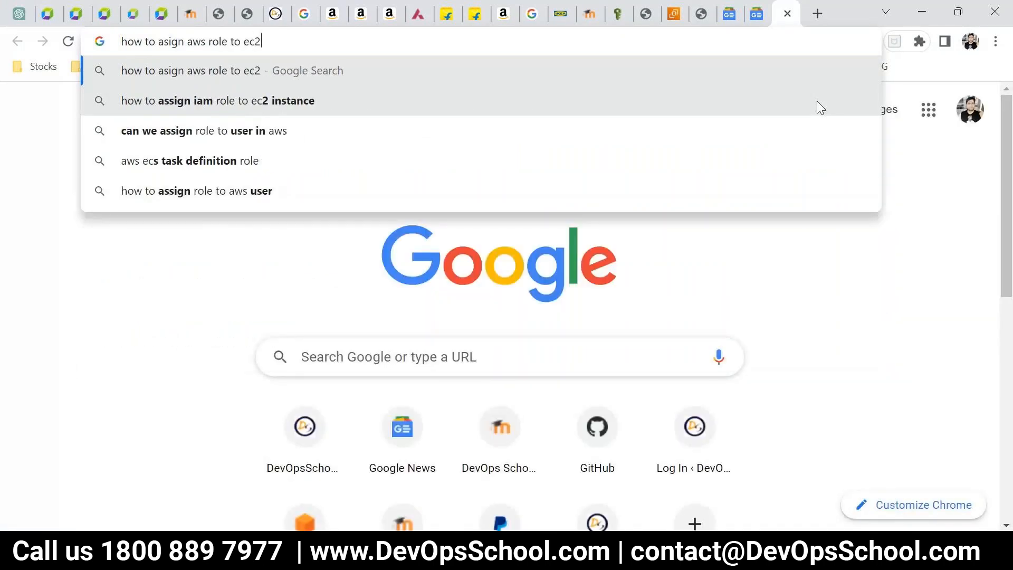
key(Down)
key(Return)
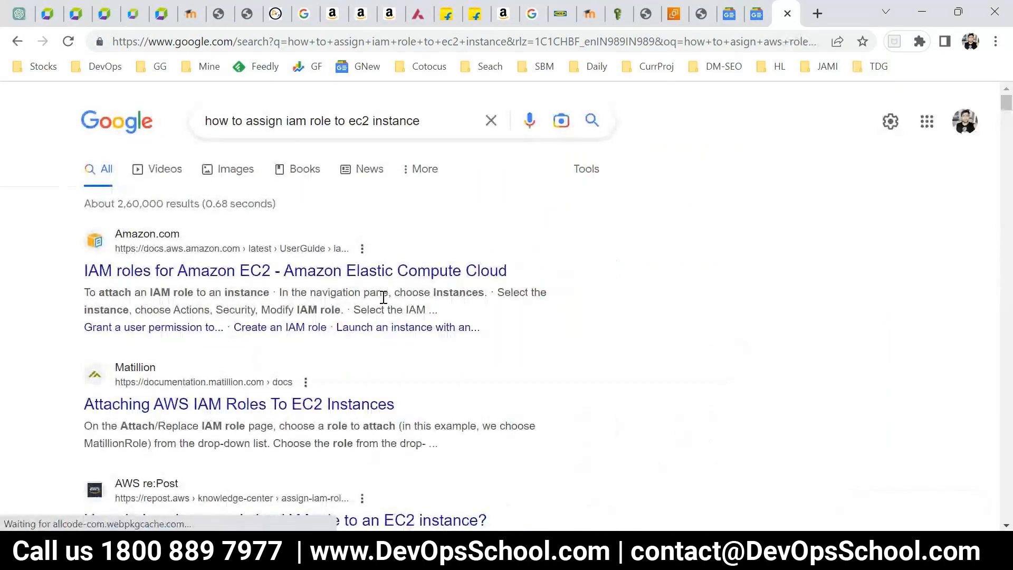
- Open the AWS re:Post result on assigning an existing IAM role to an EC2 instance in a new tab
scroll(383, 297, down, 3)
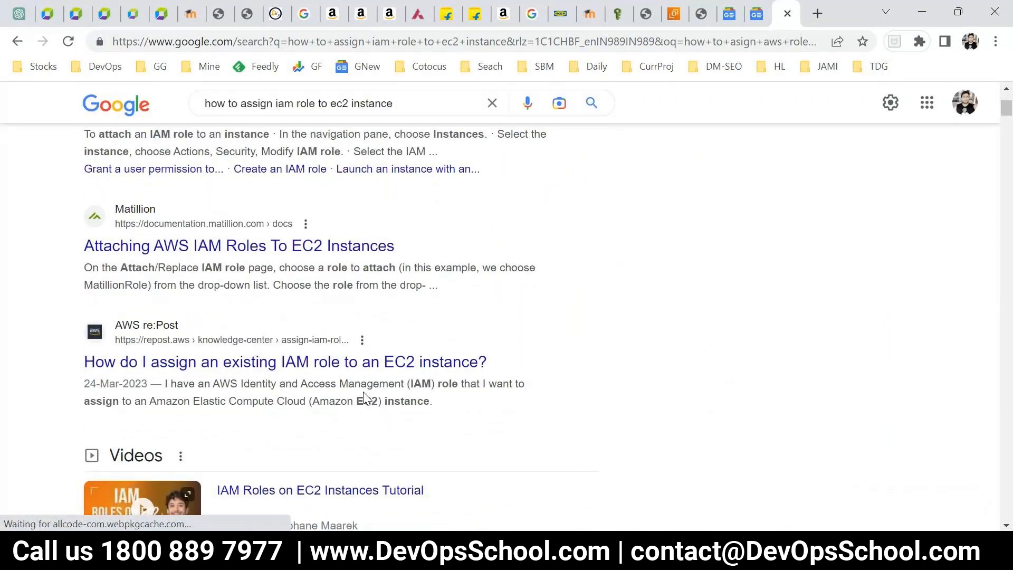
right_click(251, 363)
click(313, 238)
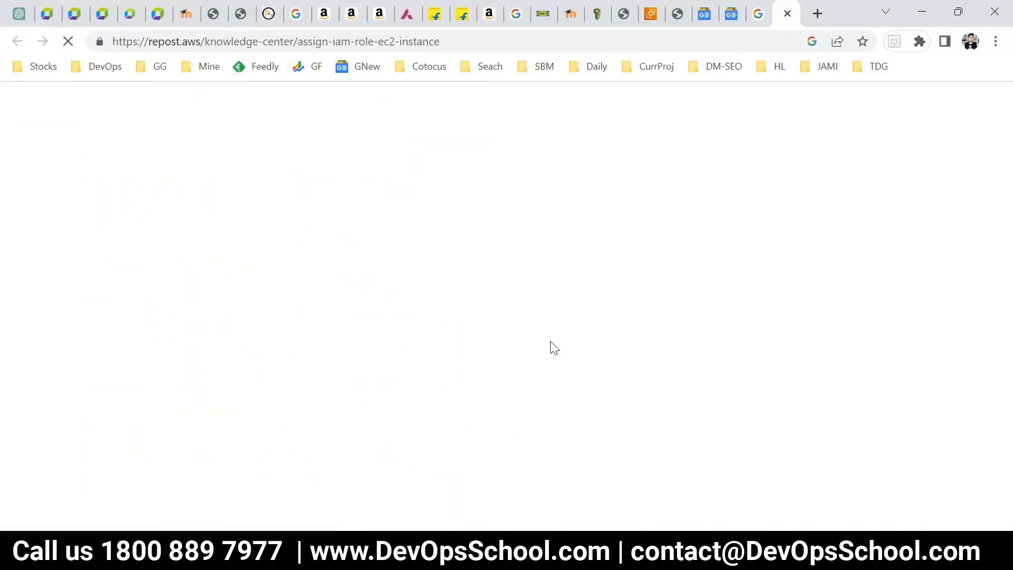
- Read the article's Resolution section on adding a role through the EC2 console or AWS CLI, including the Systems Manager note
scroll(320, 352, down, 8)
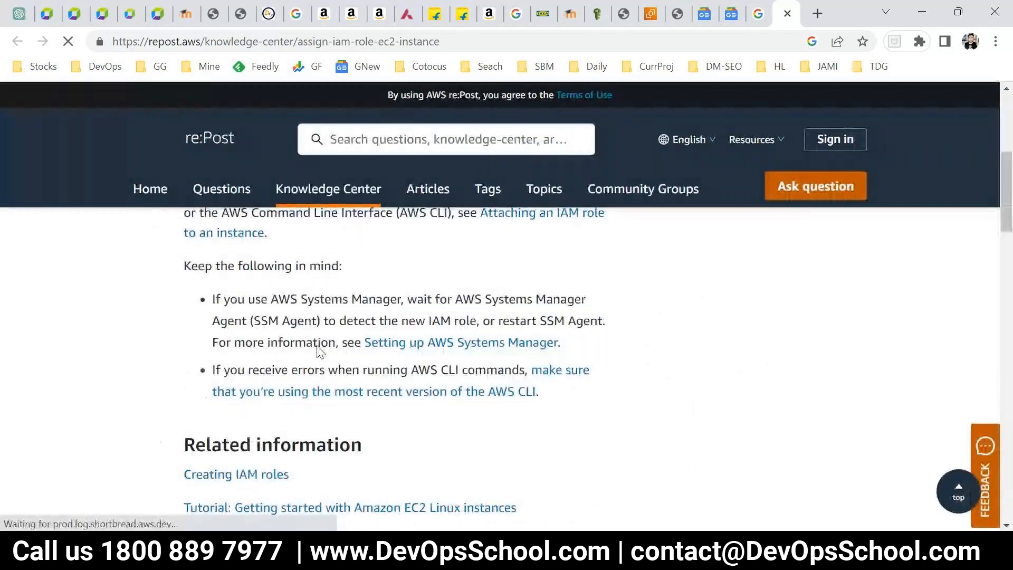
scroll(313, 344, up, 2)
drag(285, 272, 511, 271)
drag(240, 292, 393, 289)
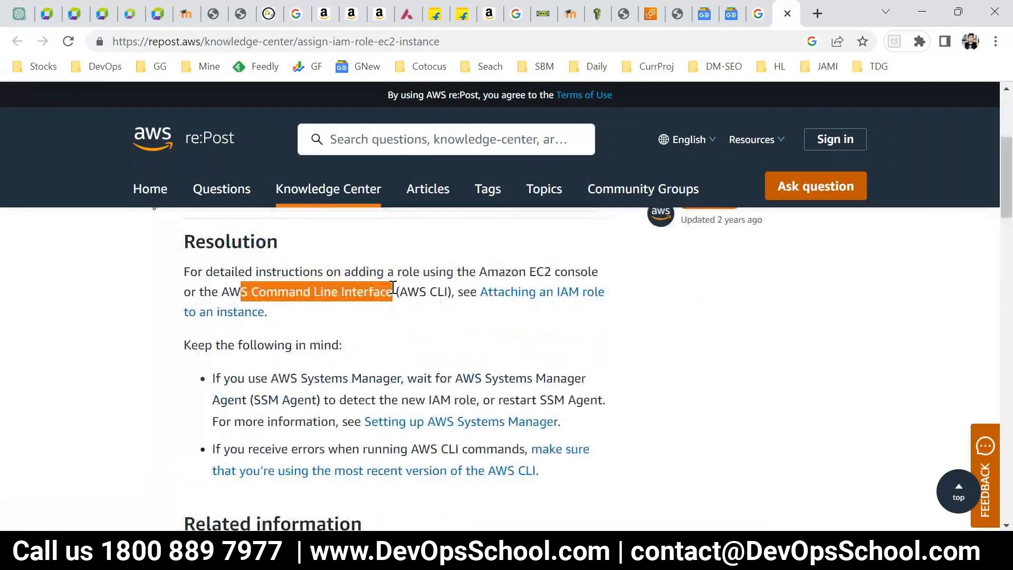
click(483, 306)
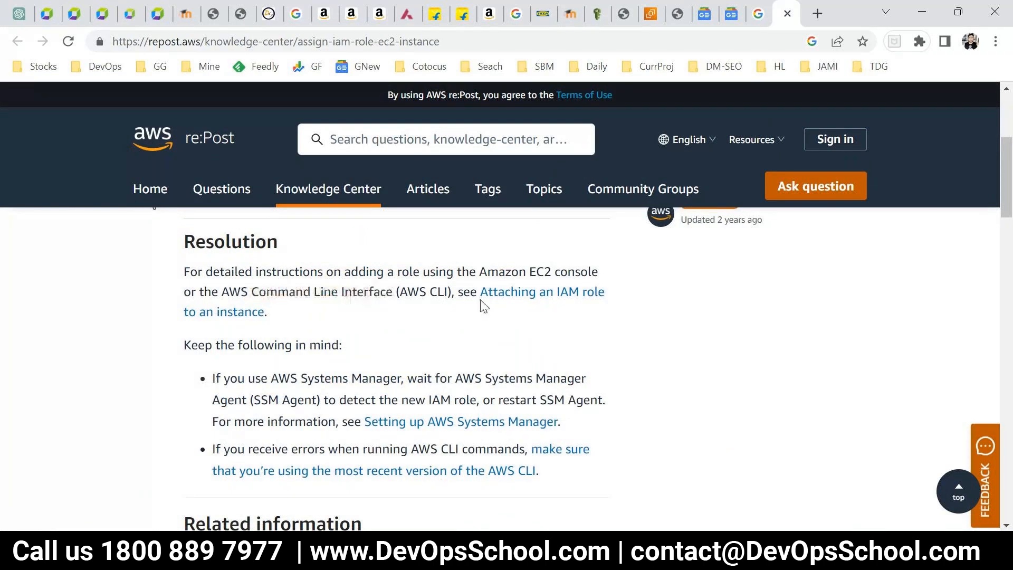
drag(246, 376, 519, 379)
click(491, 392)
drag(414, 400, 391, 400)
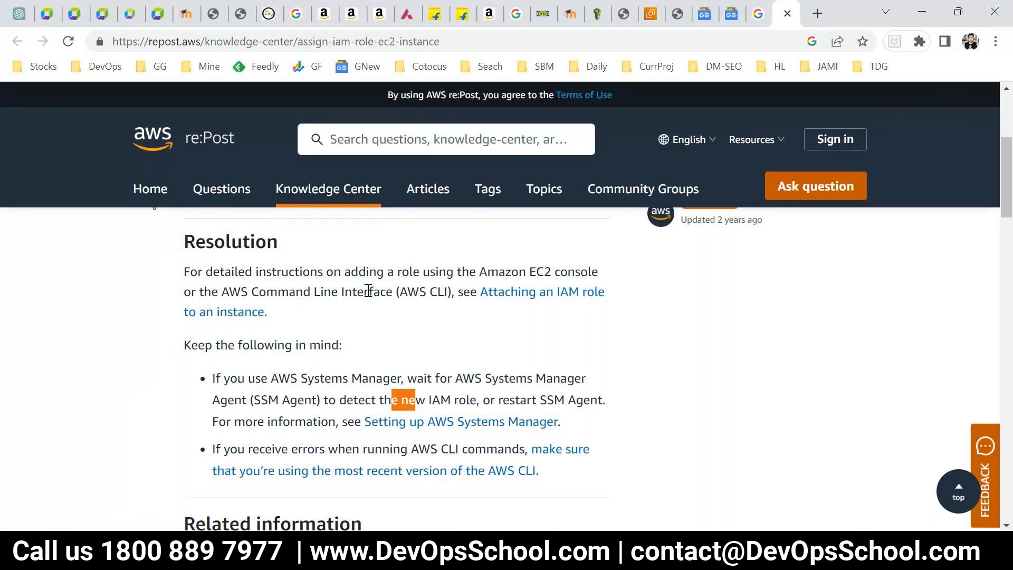
drag(487, 272, 394, 271)
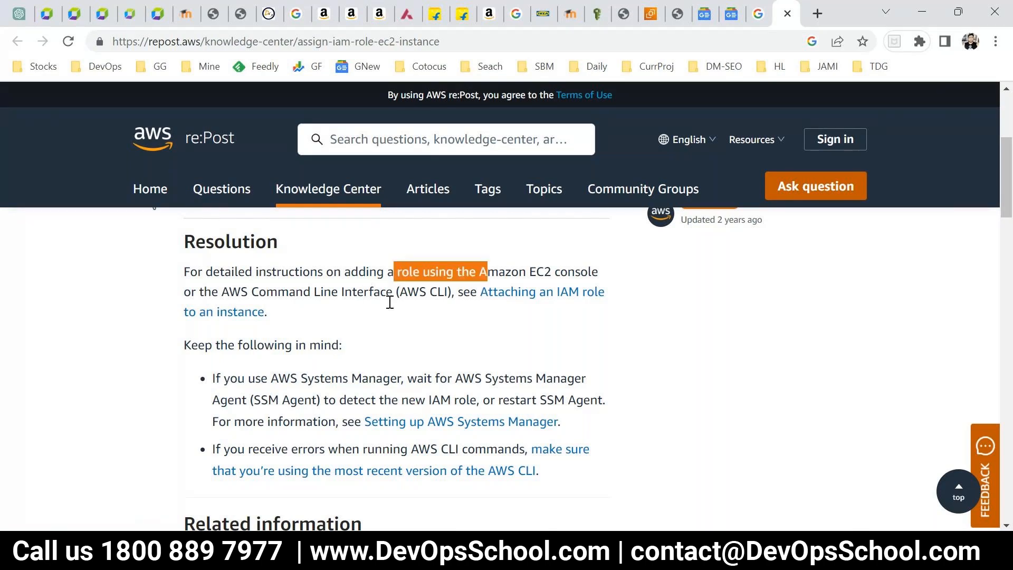
- Open the linked guide on attaching an IAM role to an instance and examine its console instructions
ctrl+click(505, 293)
click(778, 24)
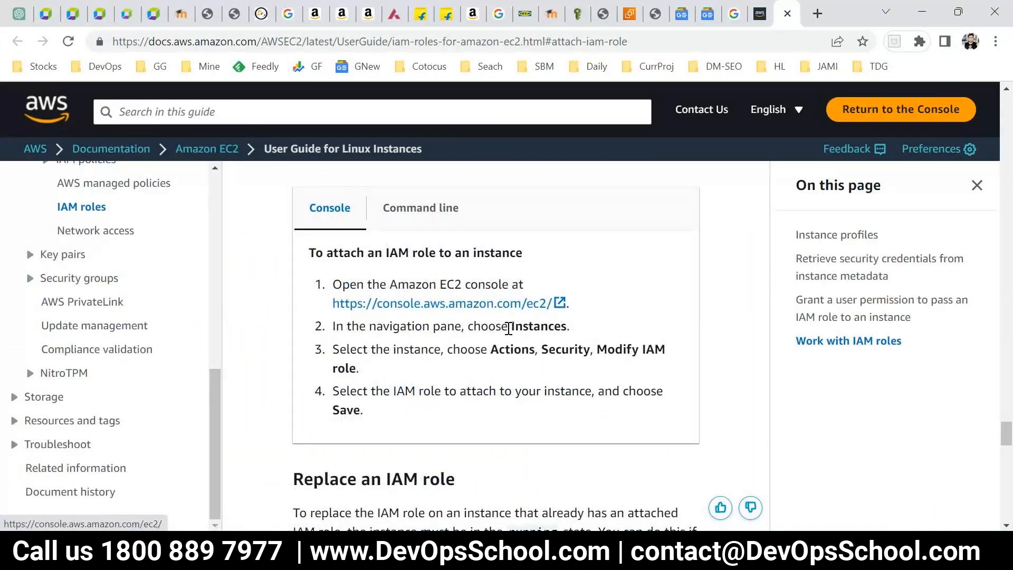
drag(423, 391, 364, 348)
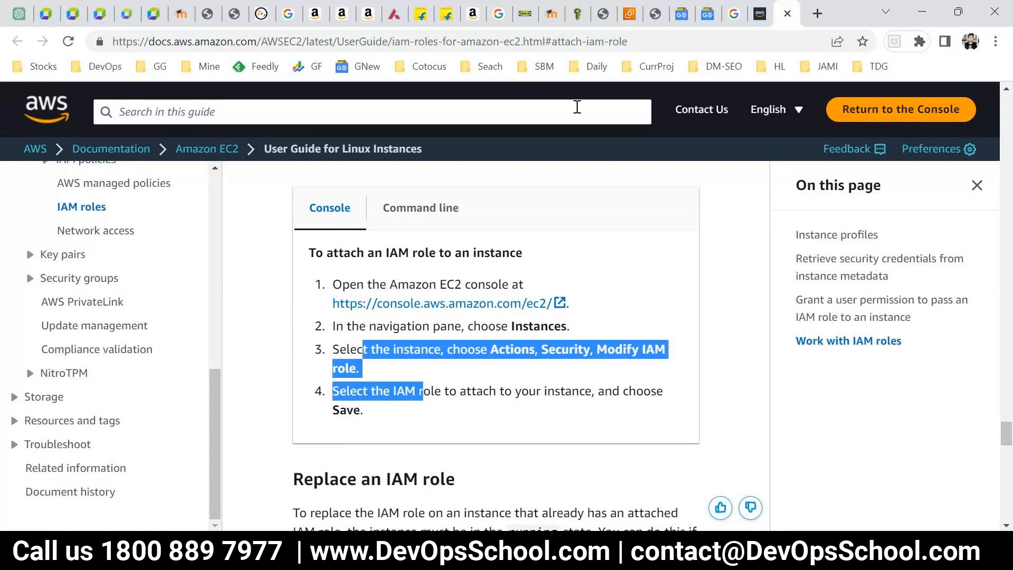
- Return to the EC2 launch instance form, check its IAM instance profile setting and cancel the launch
click(579, 14)
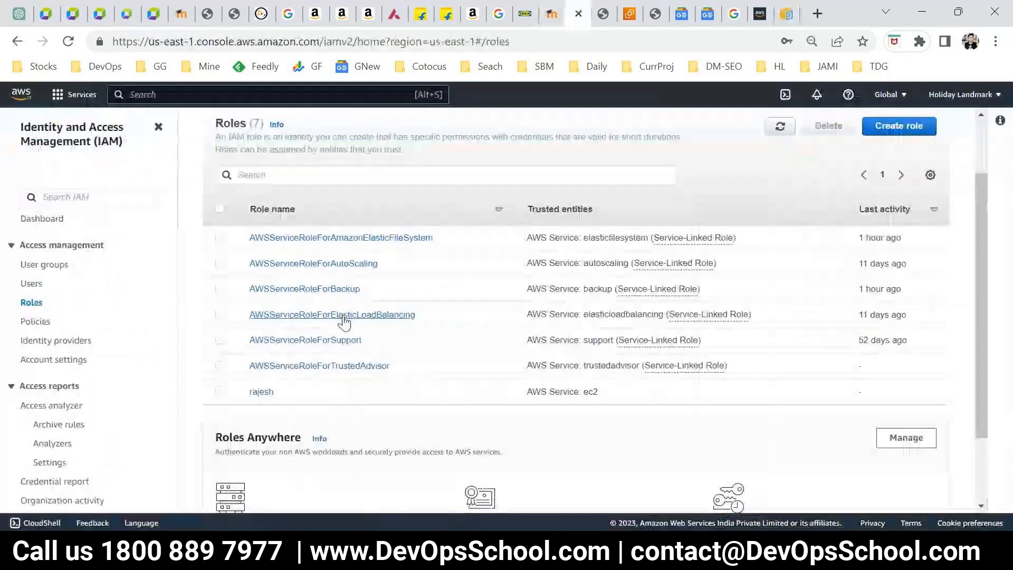
click(552, 23)
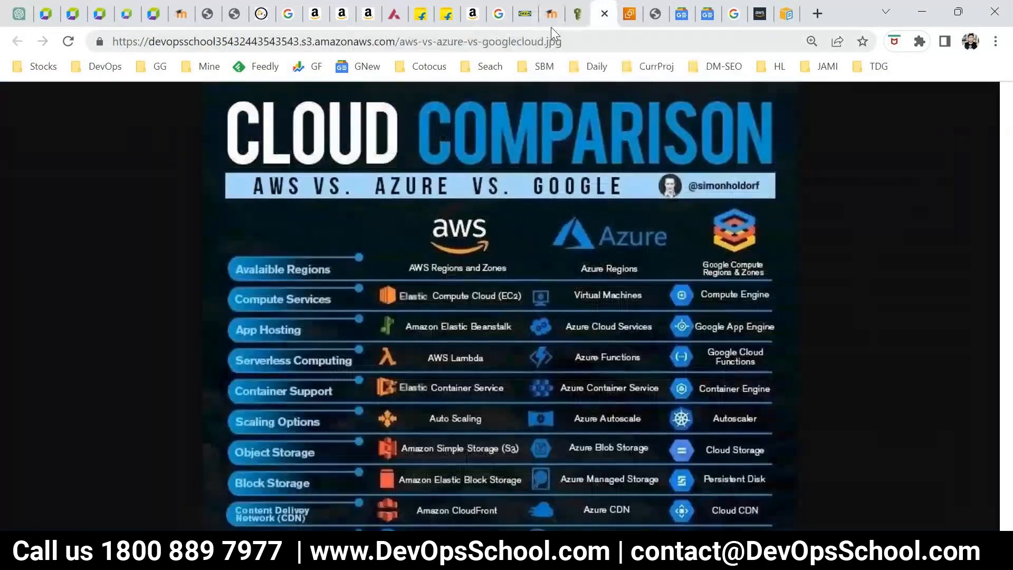
click(625, 18)
scroll(225, 371, up, 5)
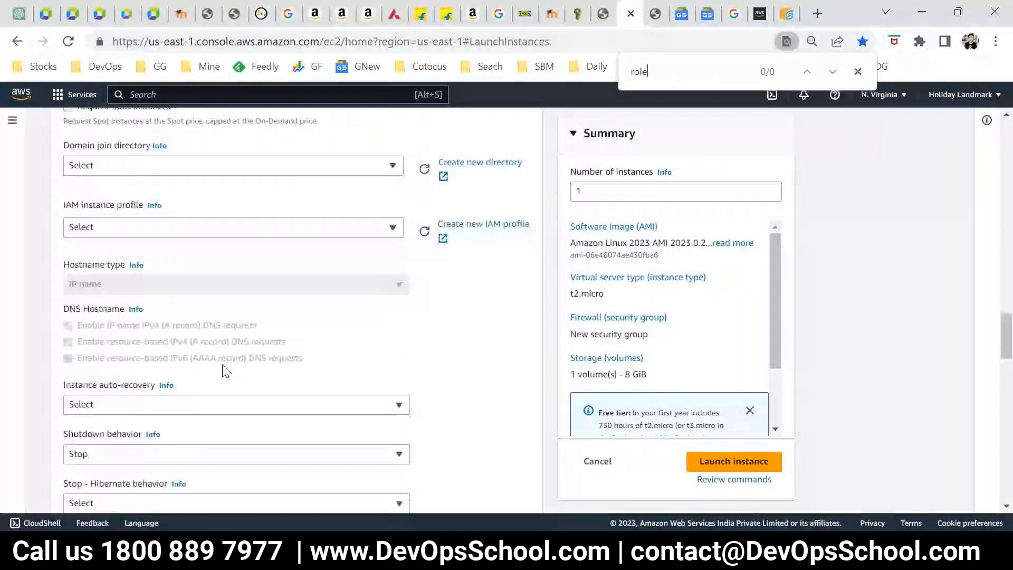
scroll(226, 371, down, 2)
click(597, 461)
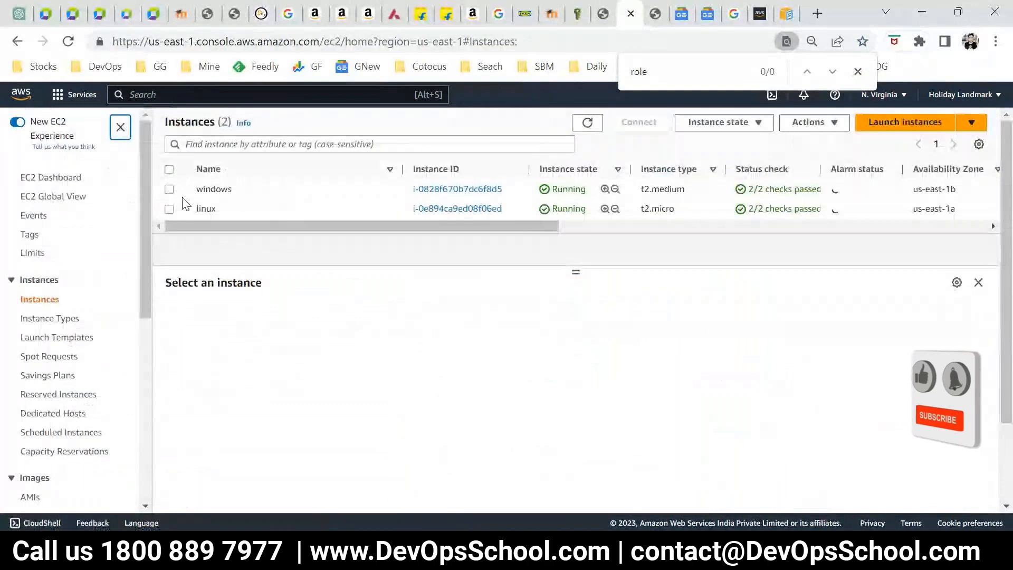
- Open the Modify IAM role form for the linux instance and list the roles available to attach
click(184, 206)
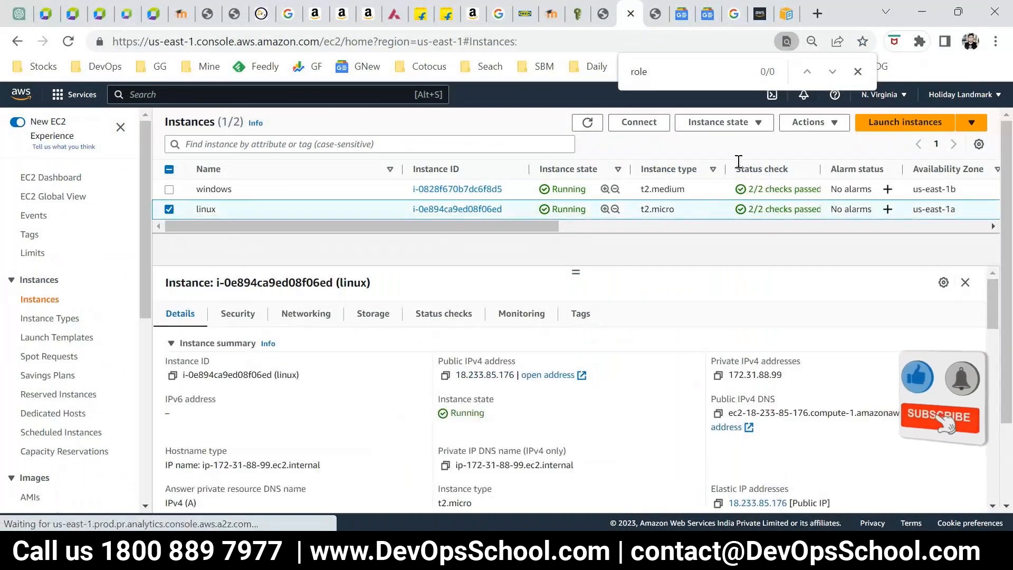
click(800, 127)
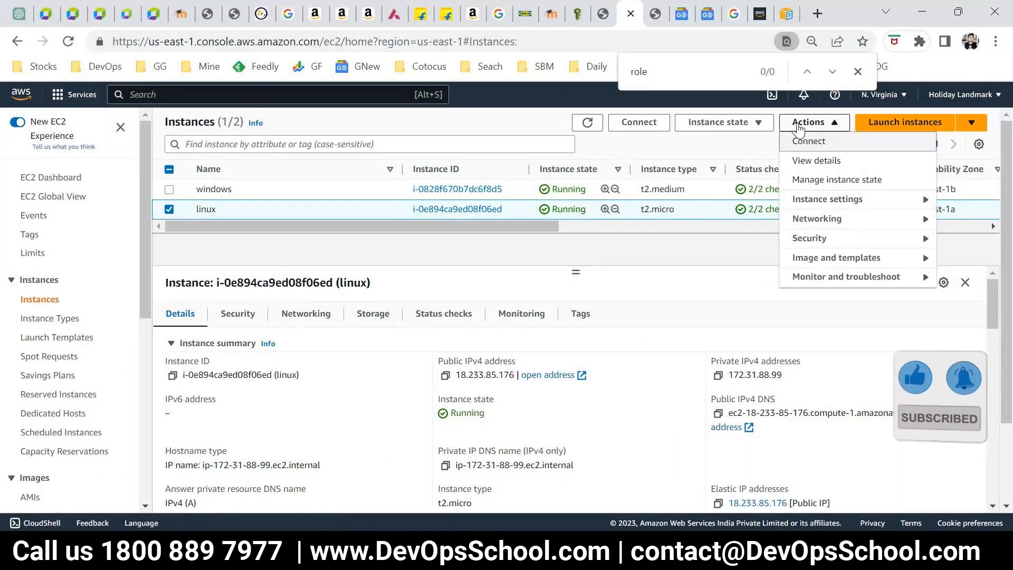
mouse_move(815, 242)
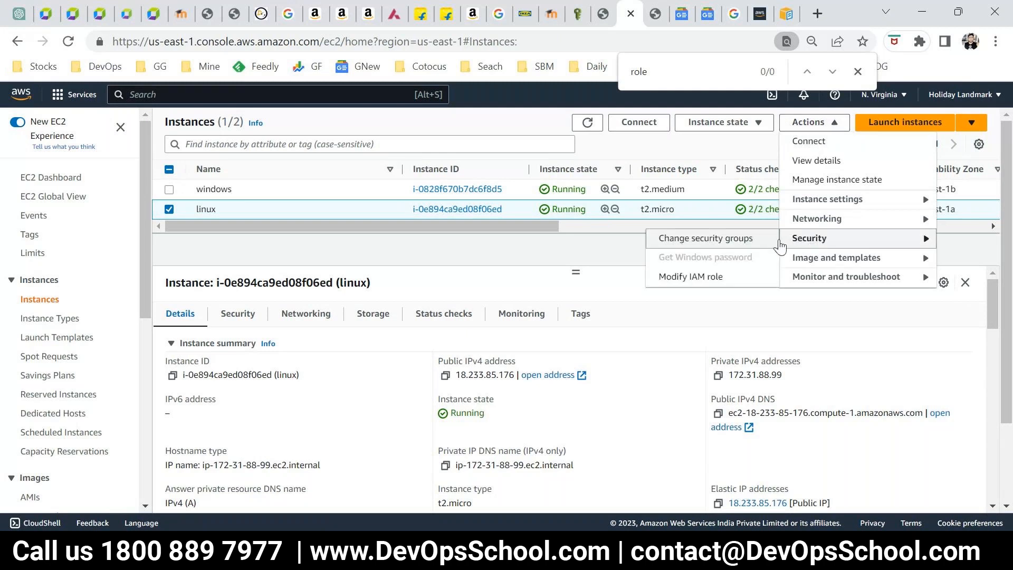
click(699, 281)
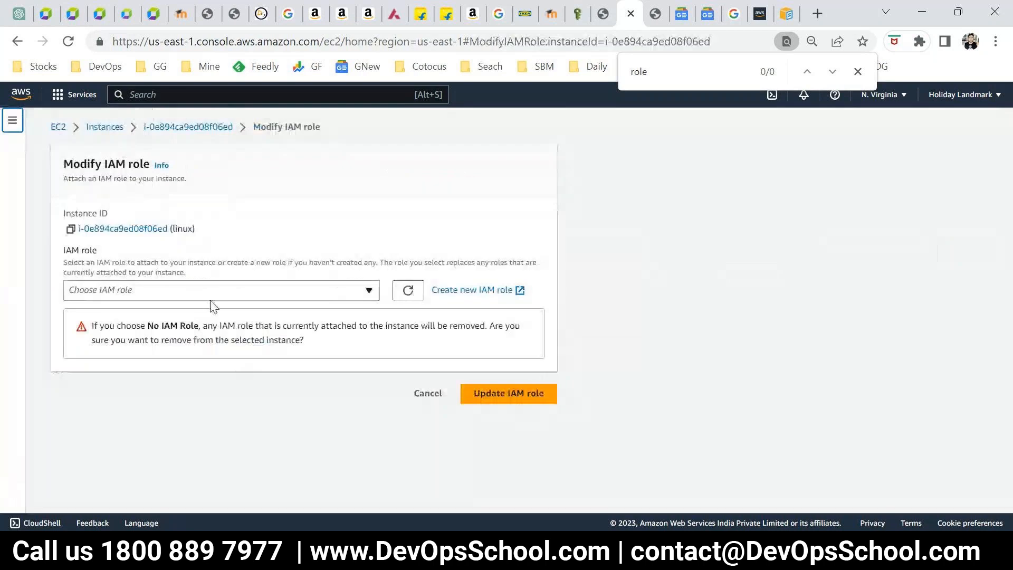
click(248, 298)
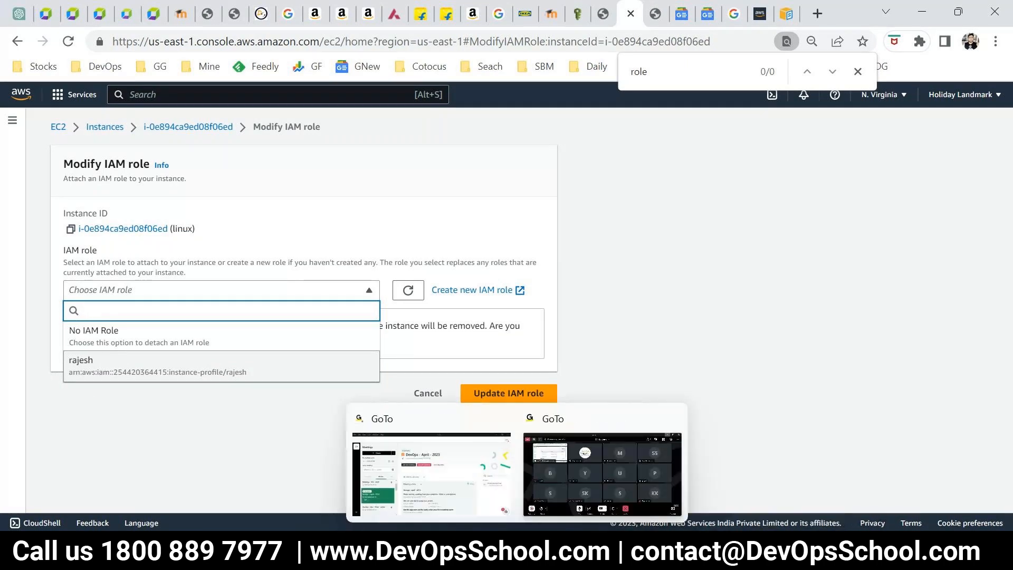
- Switch to the AWS.txt notes in Notepad and add a long separator line of equals signs below the protocol list
click(482, 551)
click(422, 480)
scroll(352, 304, up, 5)
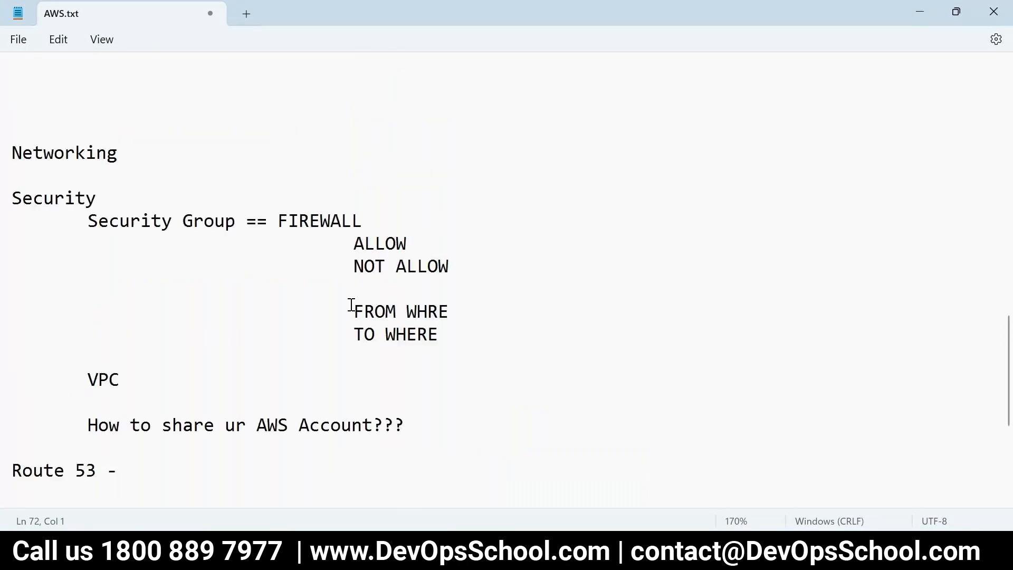
scroll(352, 304, up, 4)
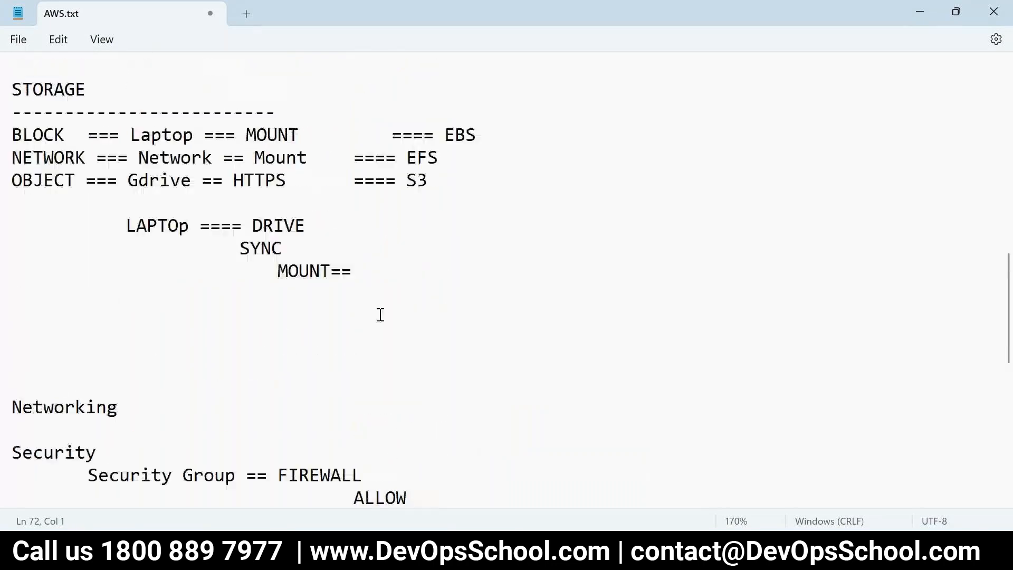
scroll(372, 325, down, 10)
click(118, 404)
text(========)
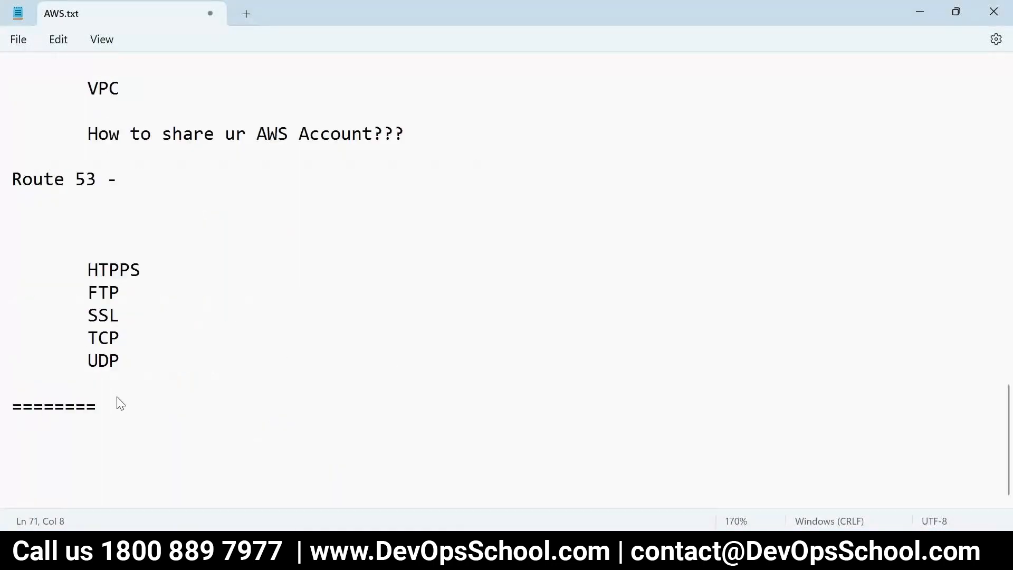
text(==========================================================================)
key(Return)
- Switch back to the browser, cancel the IAM role modification, and terminate both the windows and linux instances
key(alt+Tab)
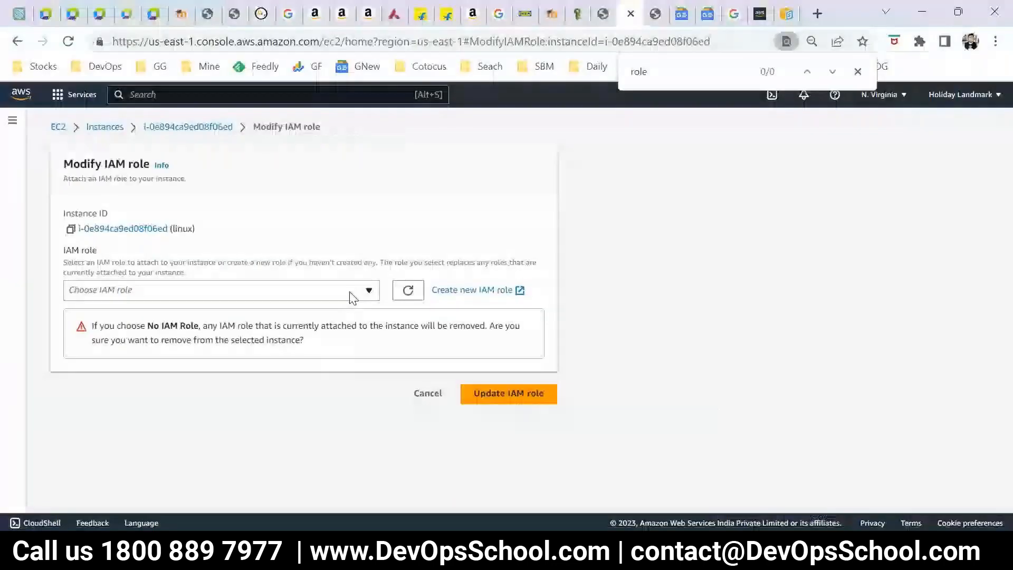
click(417, 402)
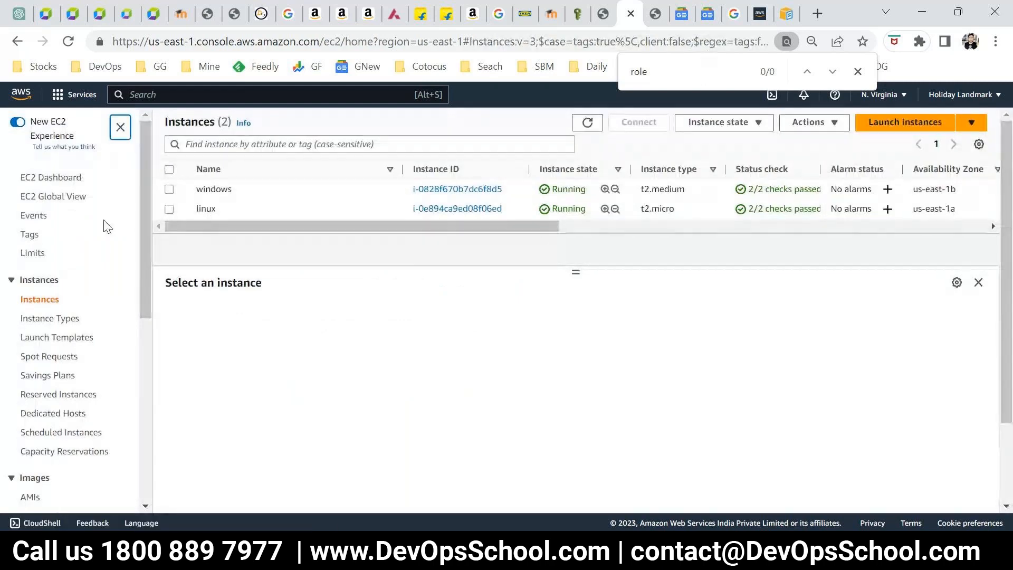
click(170, 170)
click(717, 122)
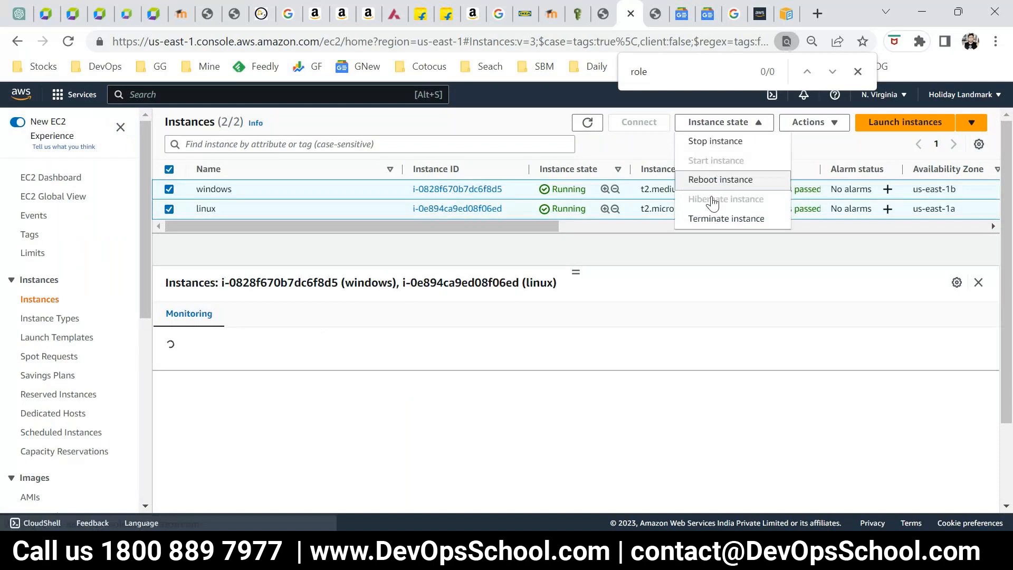
click(712, 218)
click(719, 446)
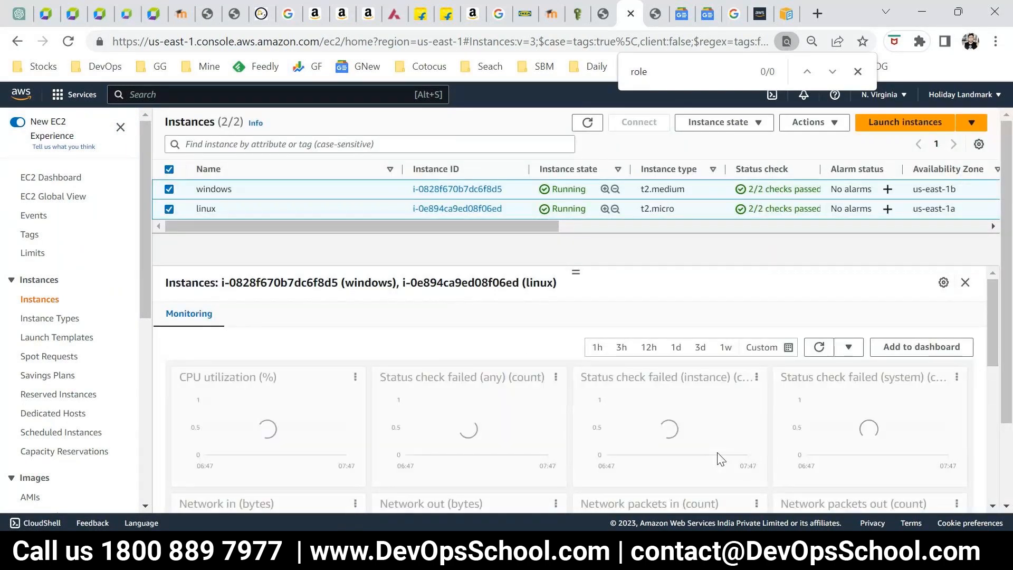
- View the EC2 dashboard and recently visited services, search the console for iam and open the IAM service
click(51, 177)
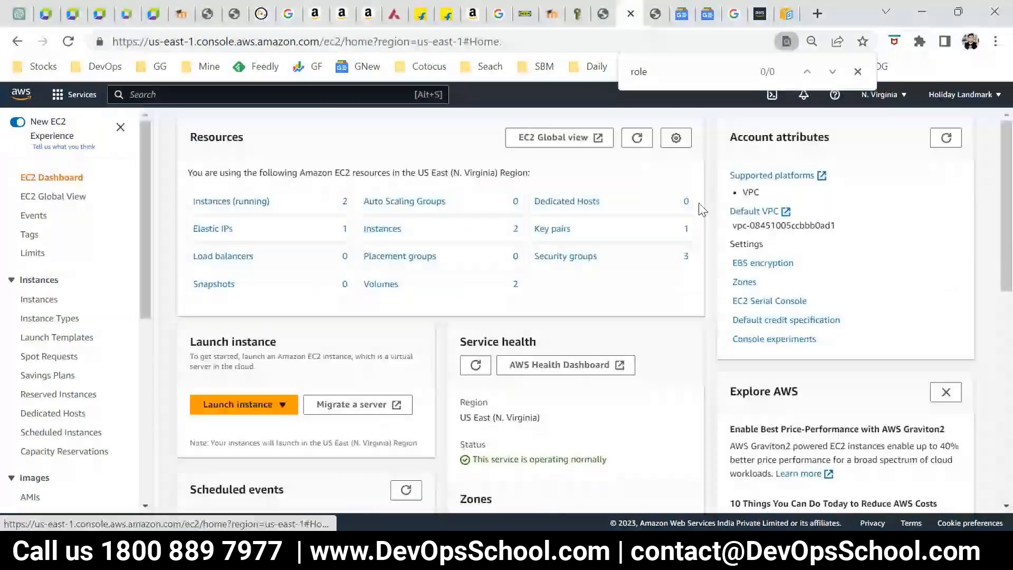
click(74, 95)
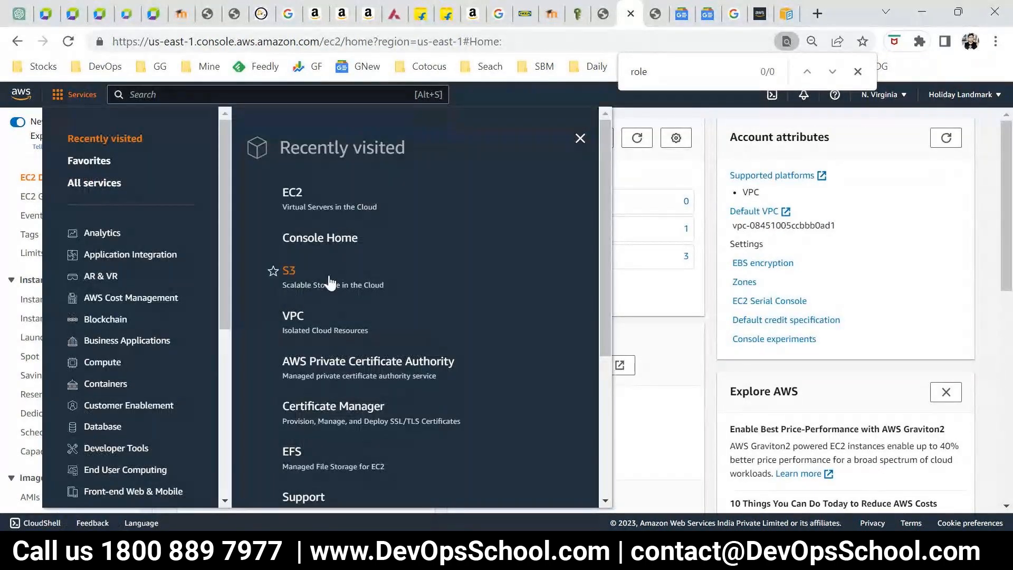
scroll(329, 282, down, 3)
click(169, 95)
text(iam)
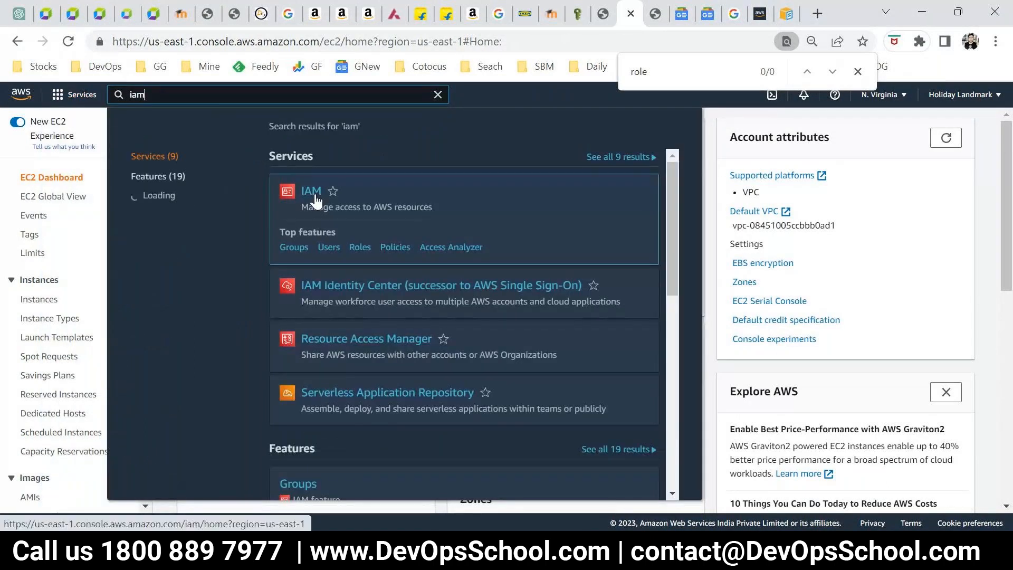
click(315, 200)
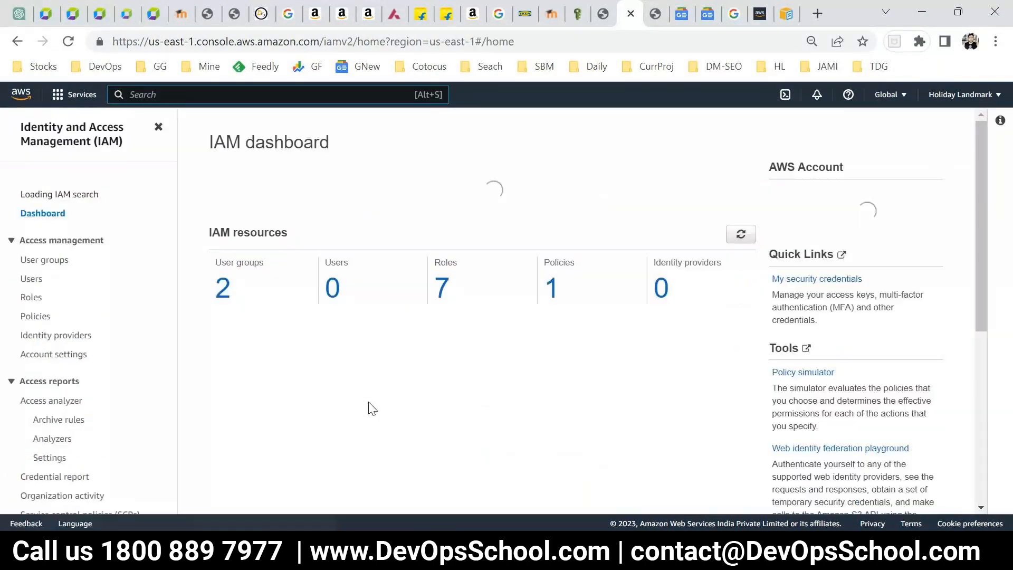
- Delete the custom IAM role trusted by the ec2 service, confirming the deletion with its role name
click(31, 299)
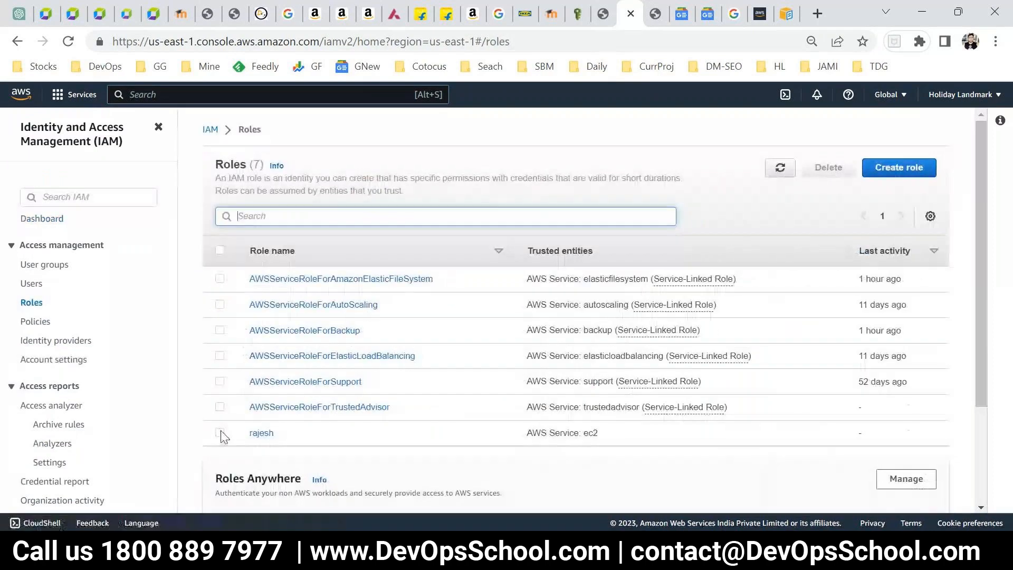
click(220, 433)
click(828, 167)
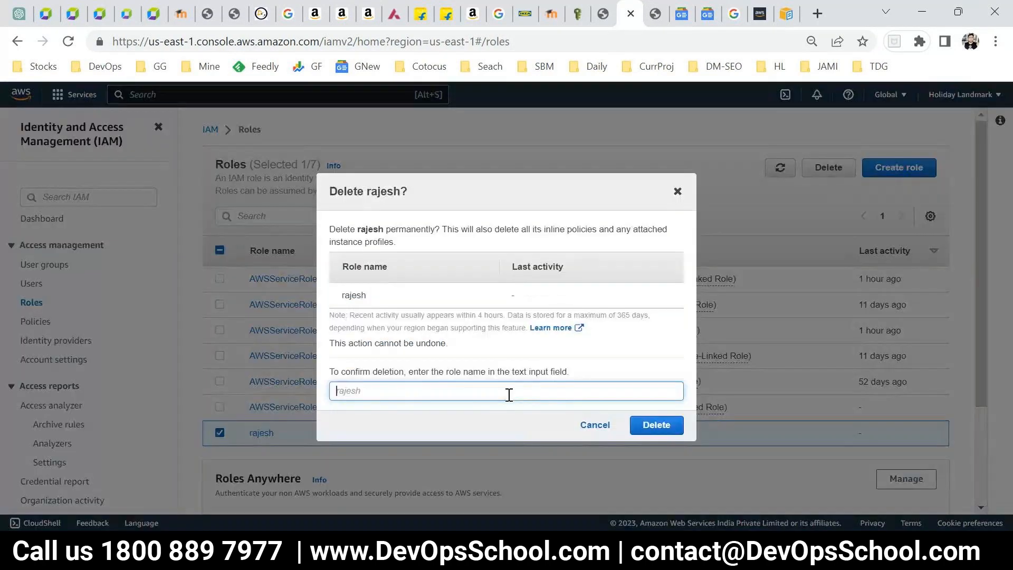
text(rajesh)
click(652, 430)
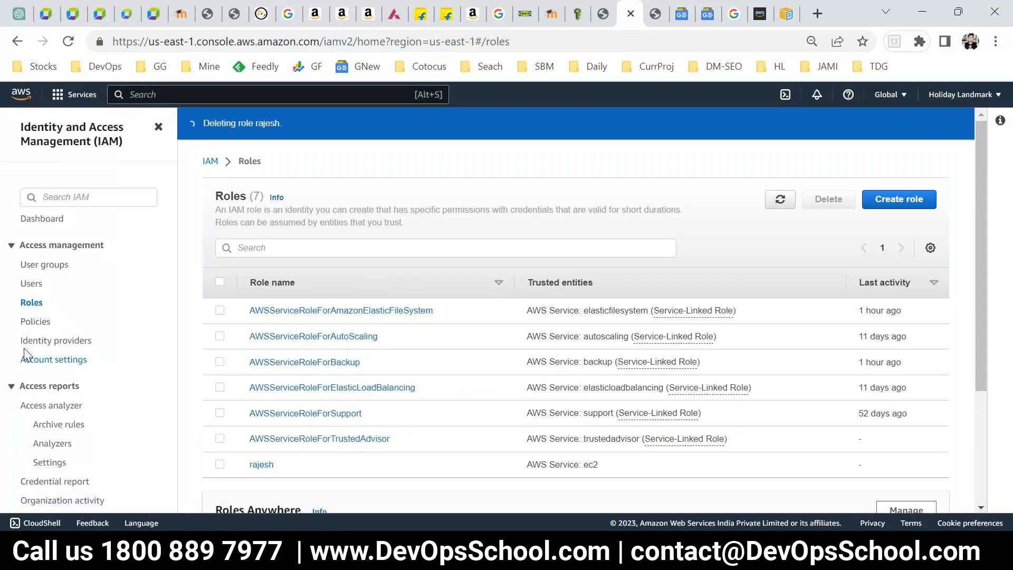
- Delete the demo IAM user group, confirming with the group name demo
click(44, 264)
click(220, 265)
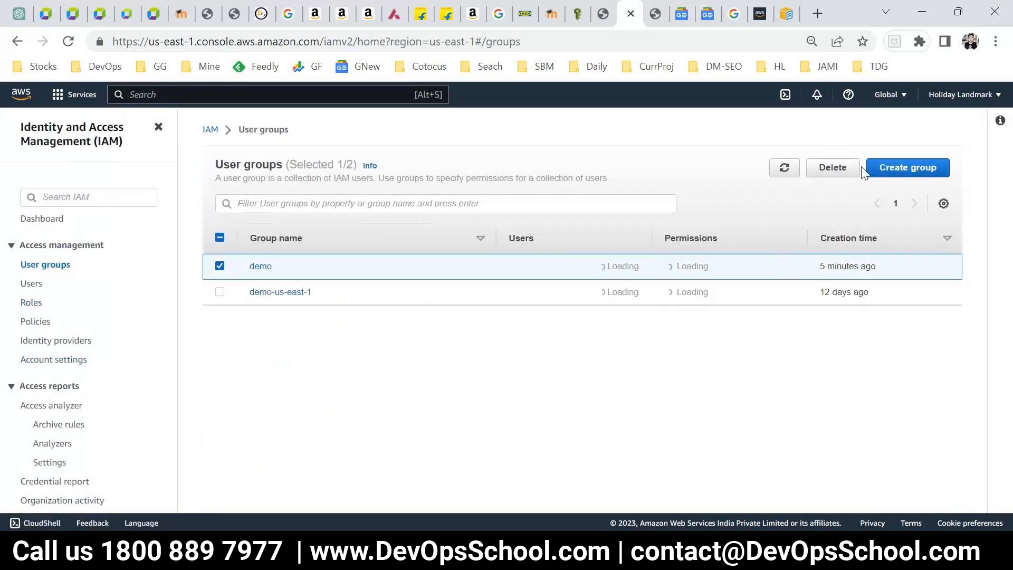
click(832, 167)
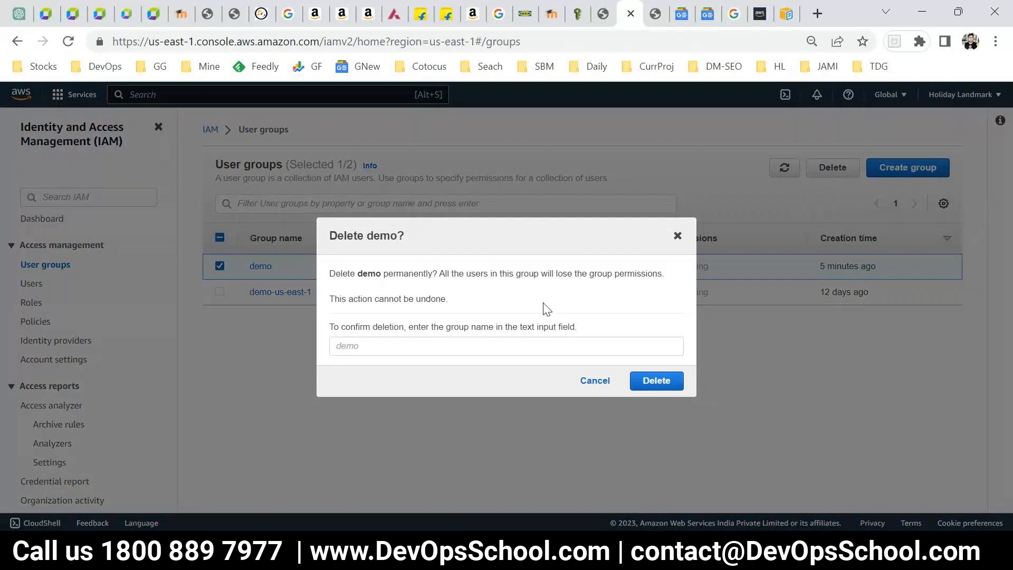
click(443, 345)
text(demo)
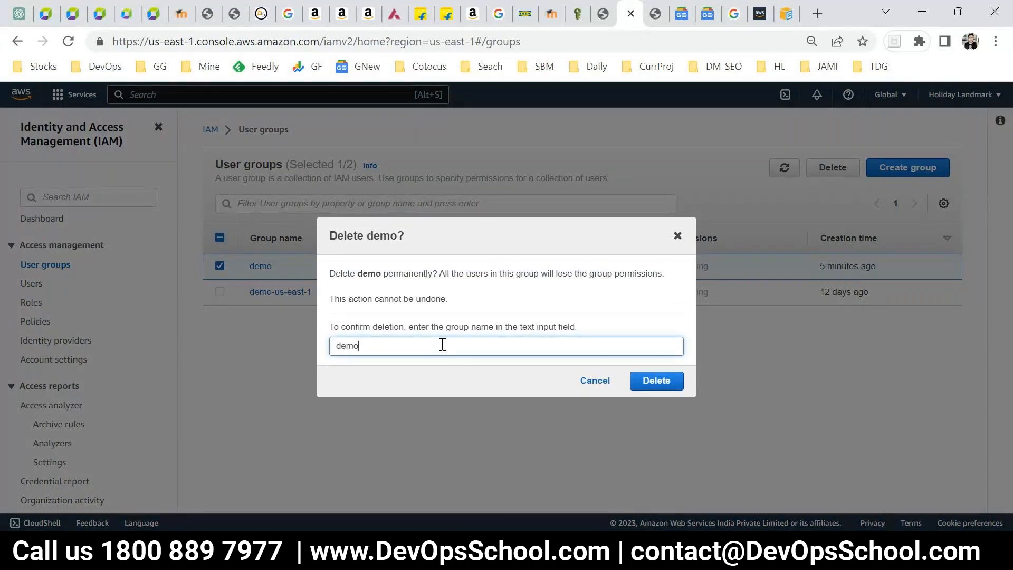
click(662, 388)
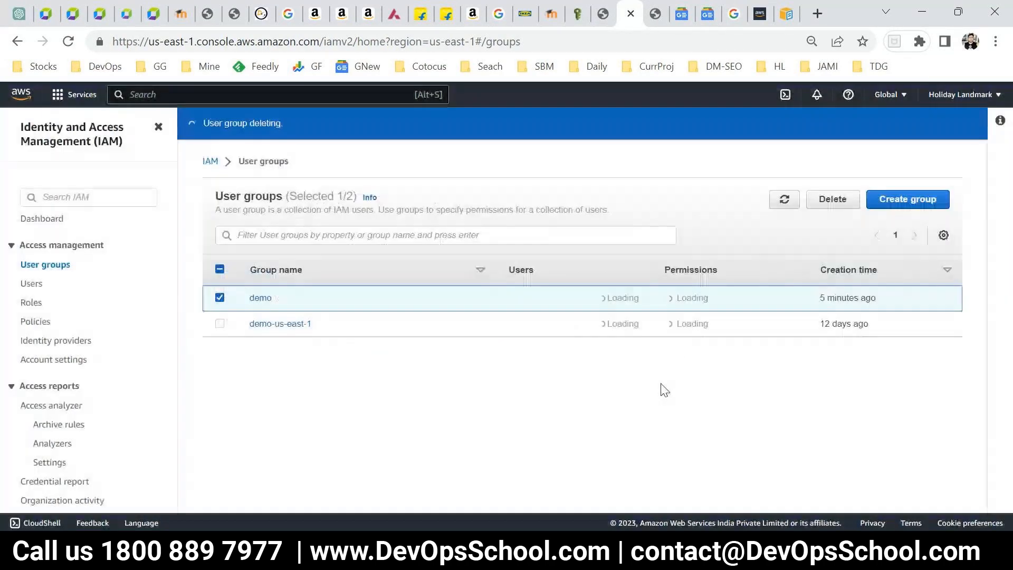
- Open the EFS service and delete the devopsschool file system, confirming with its file system ID
click(74, 95)
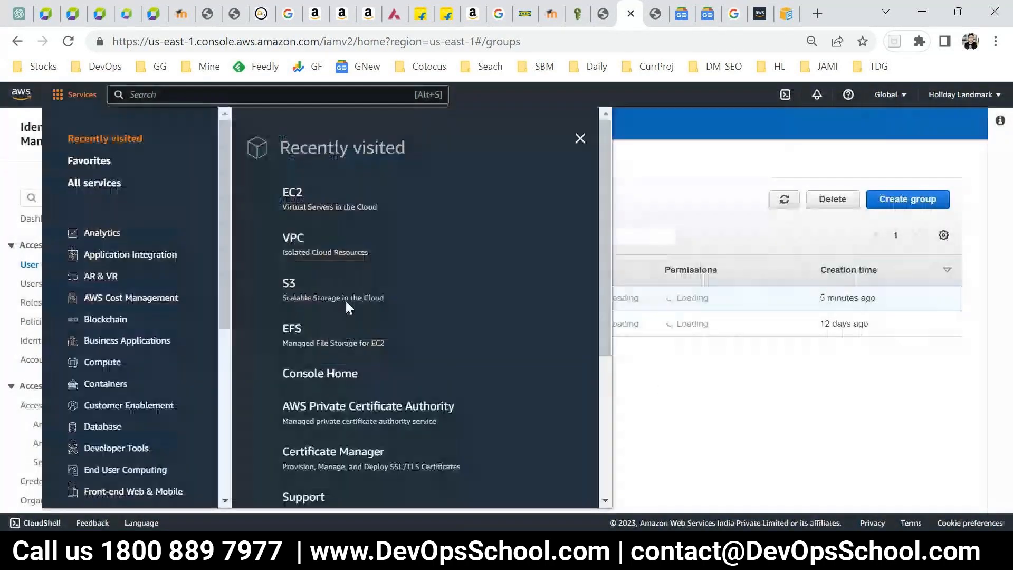
click(296, 340)
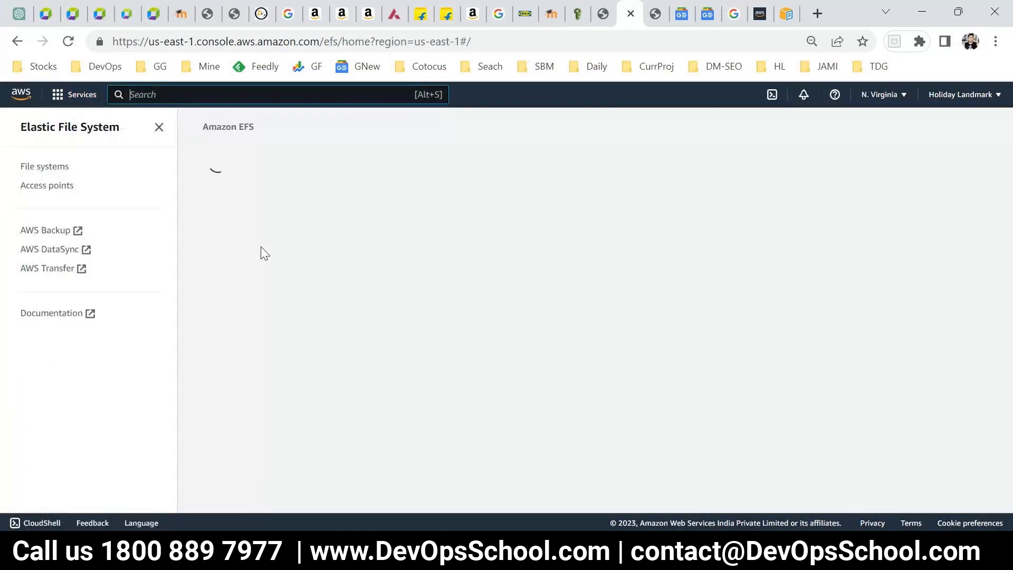
click(528, 288)
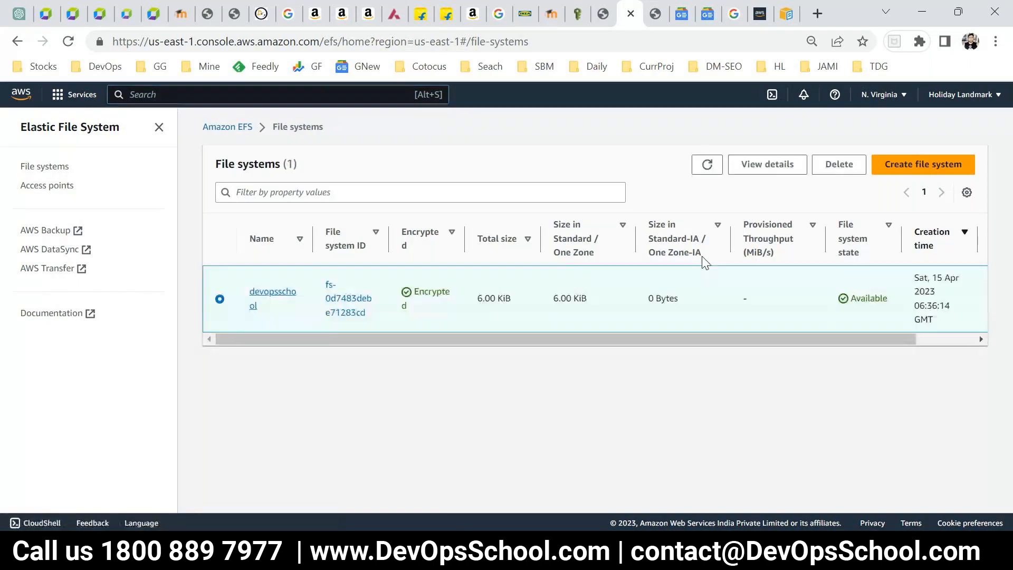
click(854, 164)
click(501, 351)
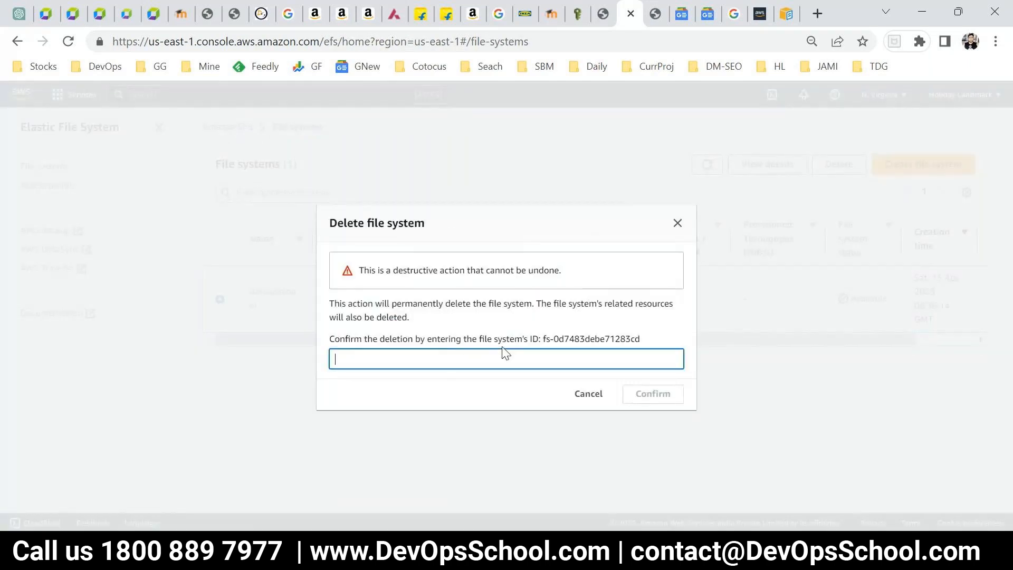
drag(640, 339, 545, 340)
key(ctrl+c)
click(506, 357)
key(ctrl+v)
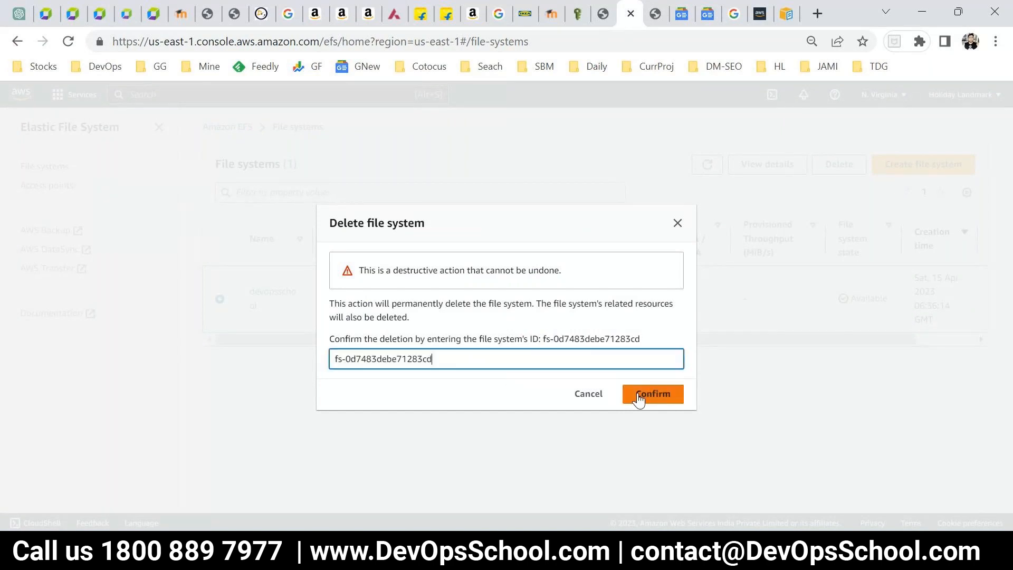
click(639, 400)
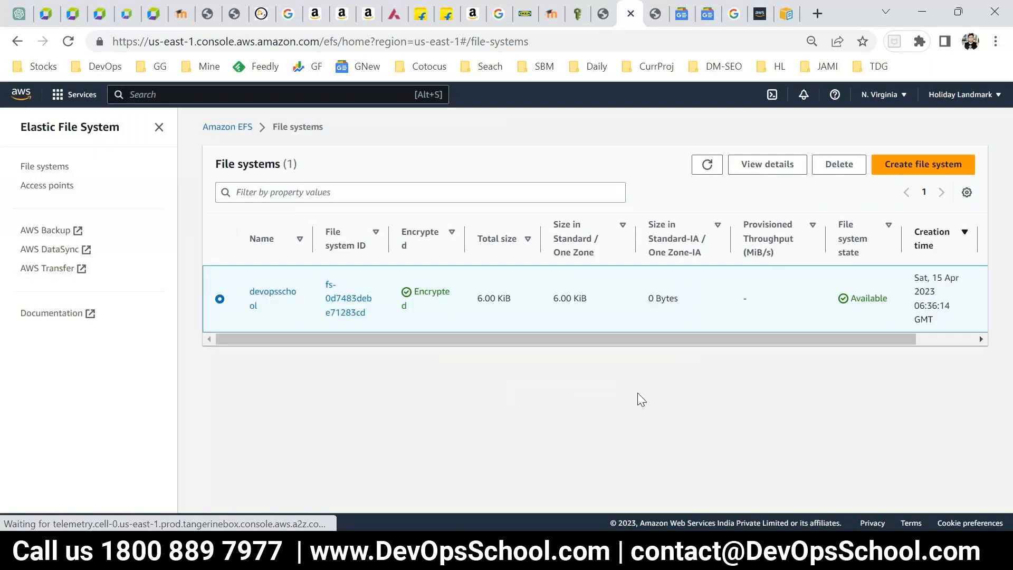
click(79, 96)
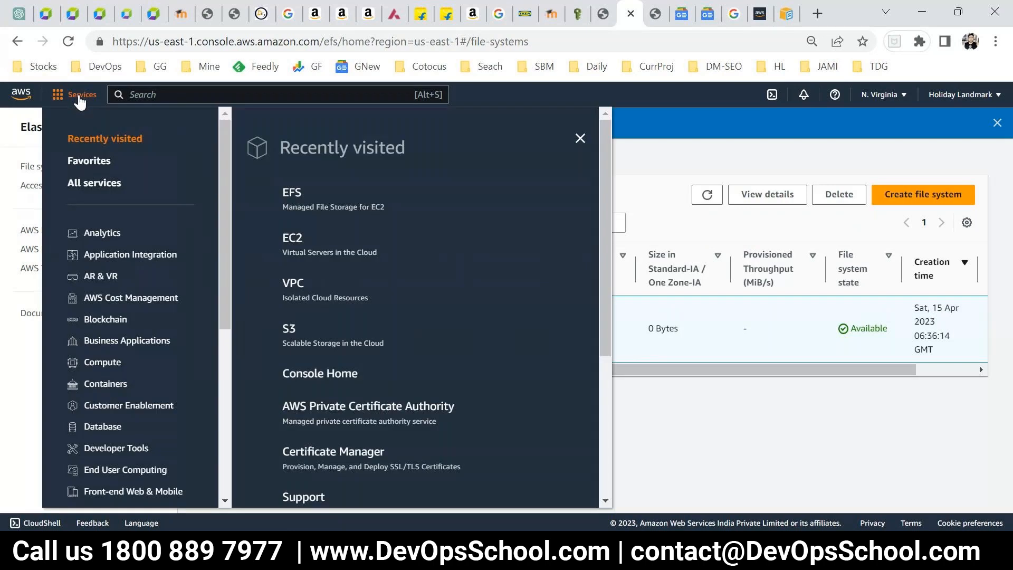
click(688, 425)
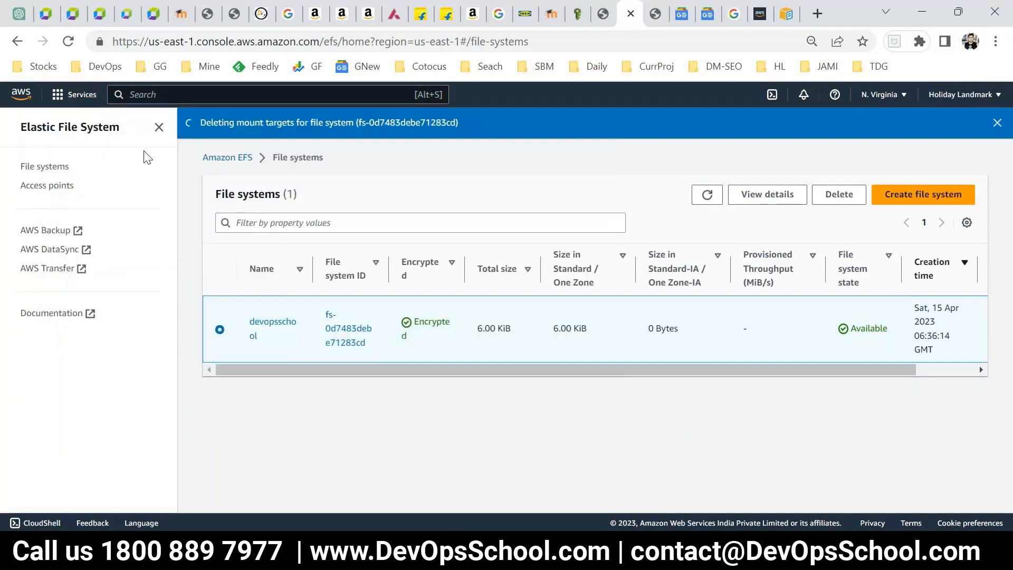
click(83, 97)
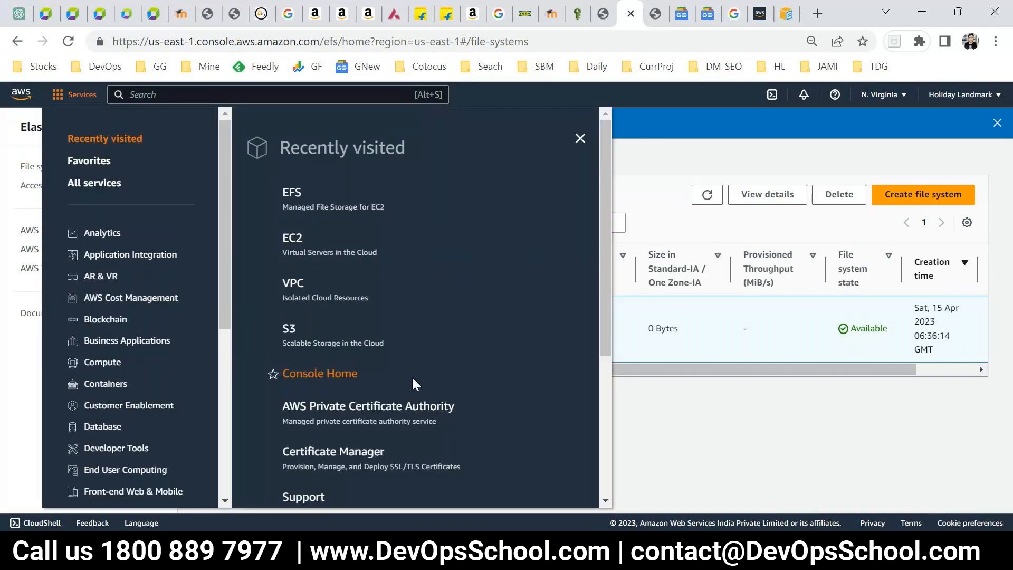
- Switch to the AWS.txt notes in Notepad and add the heading "COMPUTE + STO + Net + Security" below the equals-sign separator
key(alt+Tab)
scroll(175, 403, up, 3)
scroll(174, 403, down, 3)
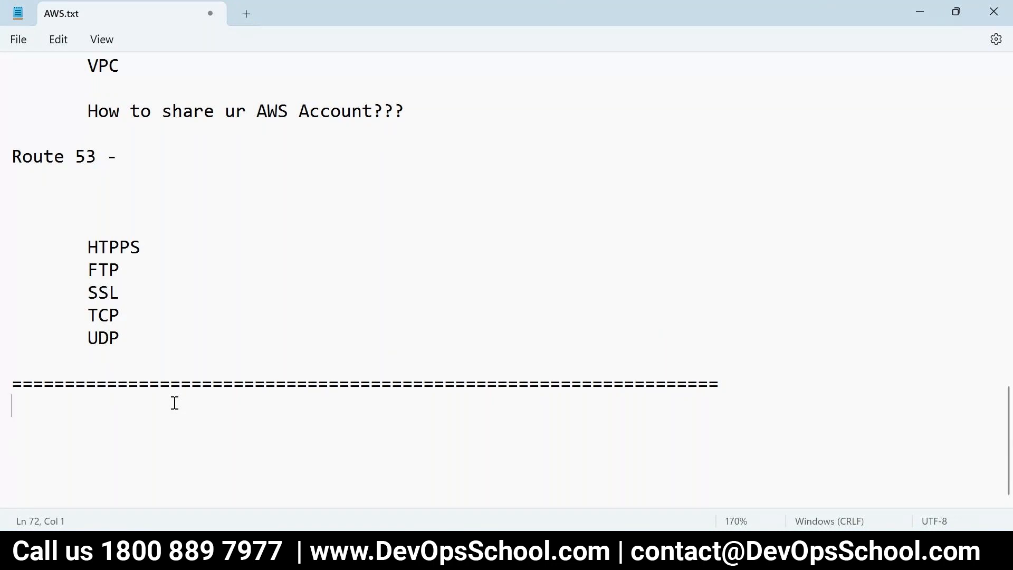
text(COMPUT)
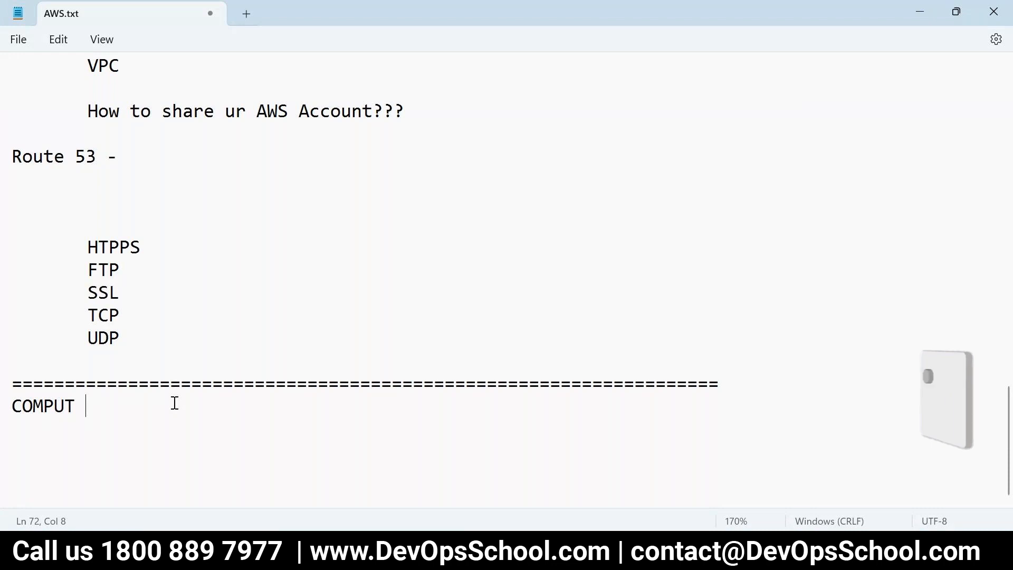
key(BackSpace)
text(E + )
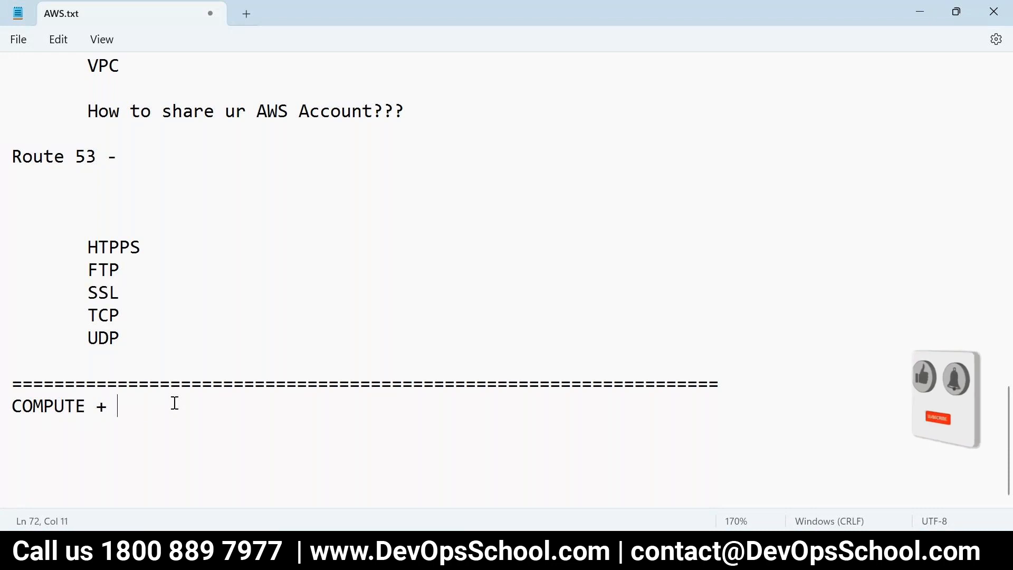
text(STO + )
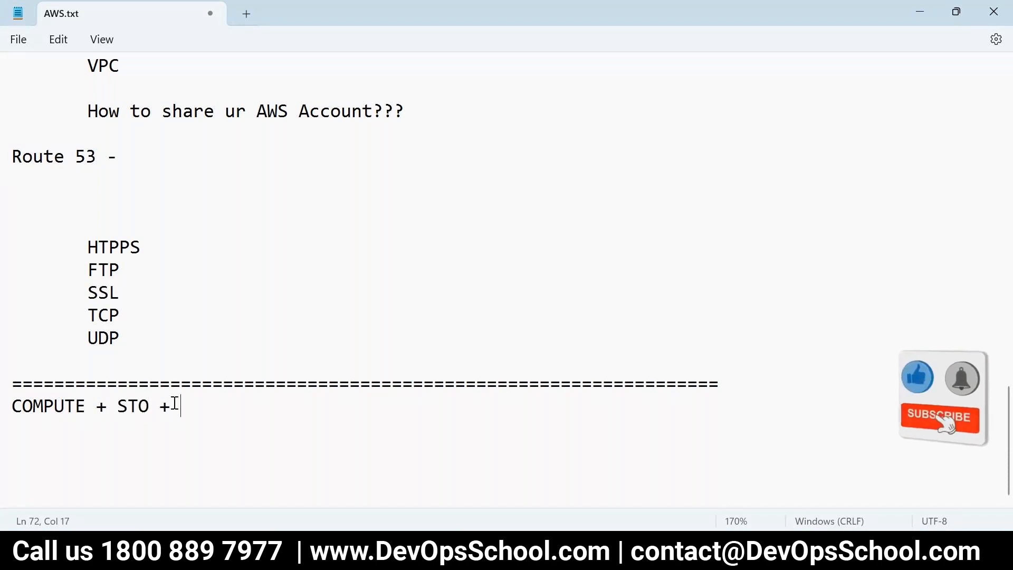
text(Ne)
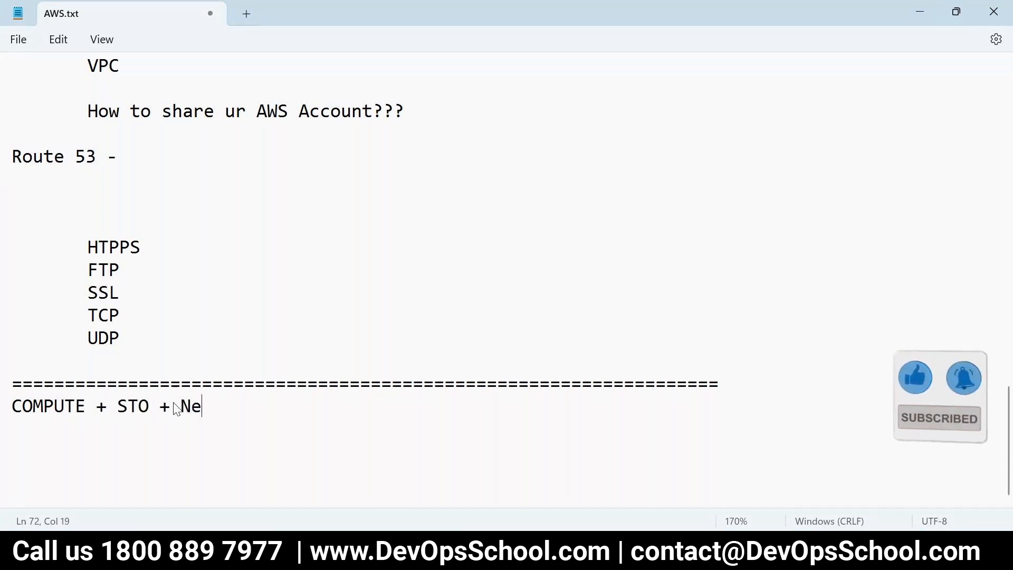
text(t + Security)
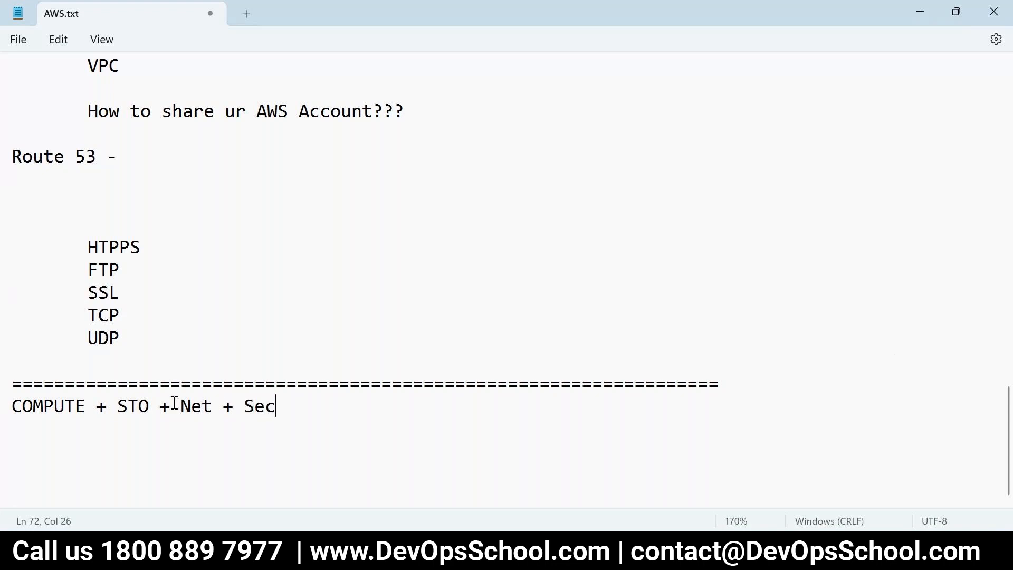
- Underline the "COMPUTE + STO + Net + Security" heading with a row of dashes, followed by a blank line
key(Return)
text(---------------------------------)
key(Return)
key(Return)
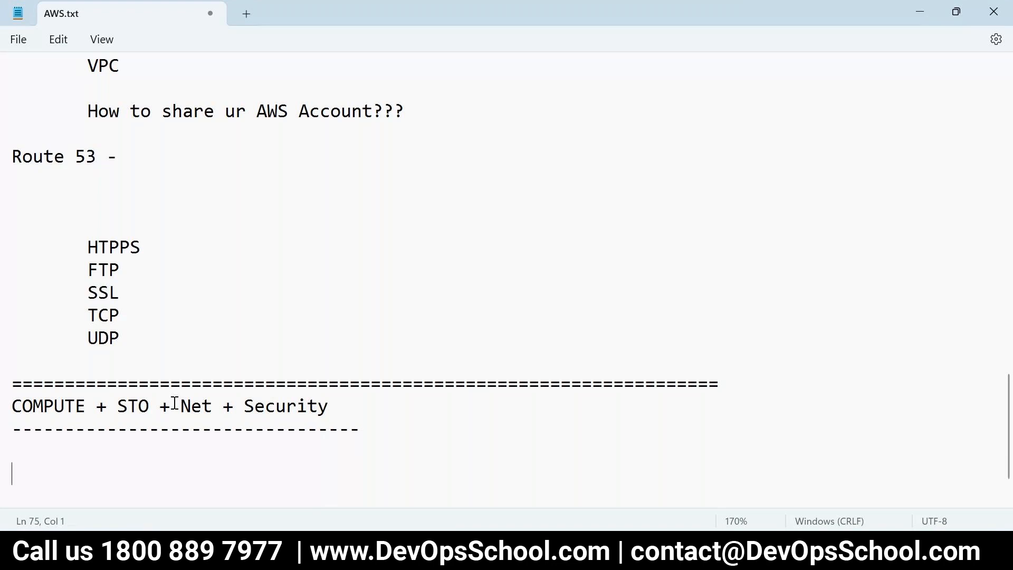
- Add the topics RDS and DEVOPS below the dashed line, separated by a blank line
scroll(175, 403, down, 1)
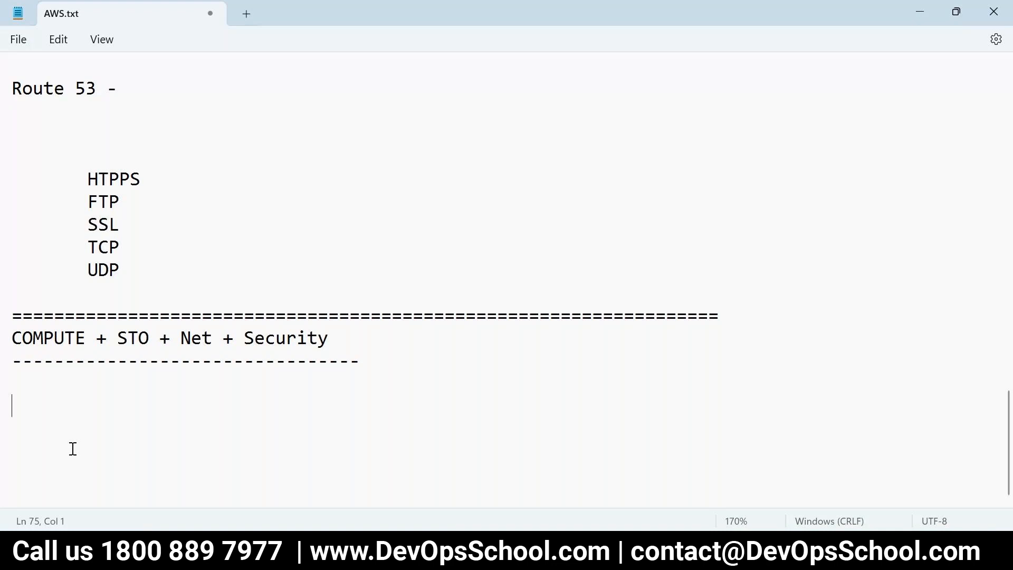
text(RDS)
key(Return)
- Add the topic ROUTE53 below DEVOPS, leaving a blank line between them
key(Return)
text(DEVOPS)
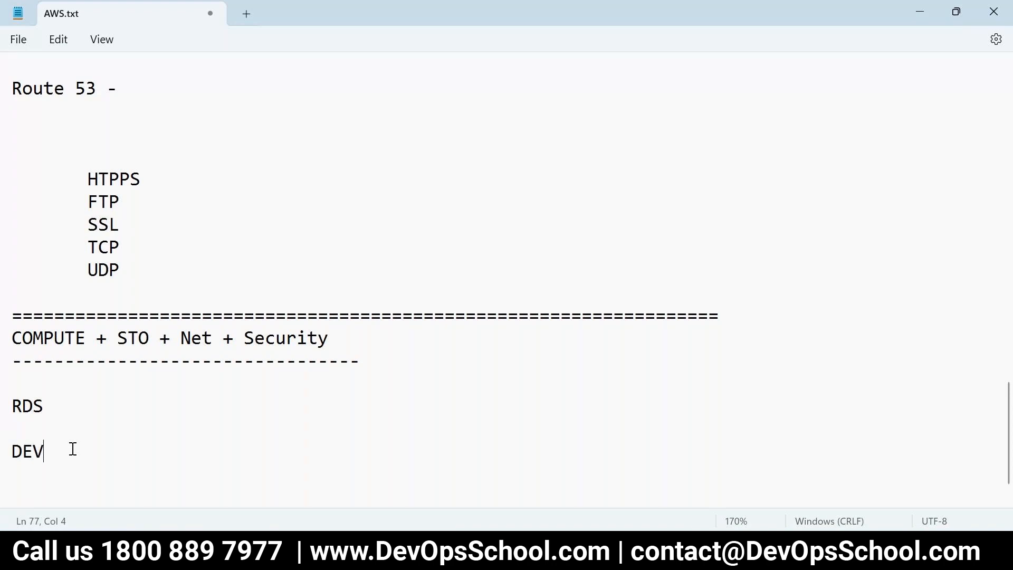
key(Return)
key(Return)
text(RPOUT)
key(BackSpace)
key(BackSpace)
key(BackSpace)
key(BackSpace)
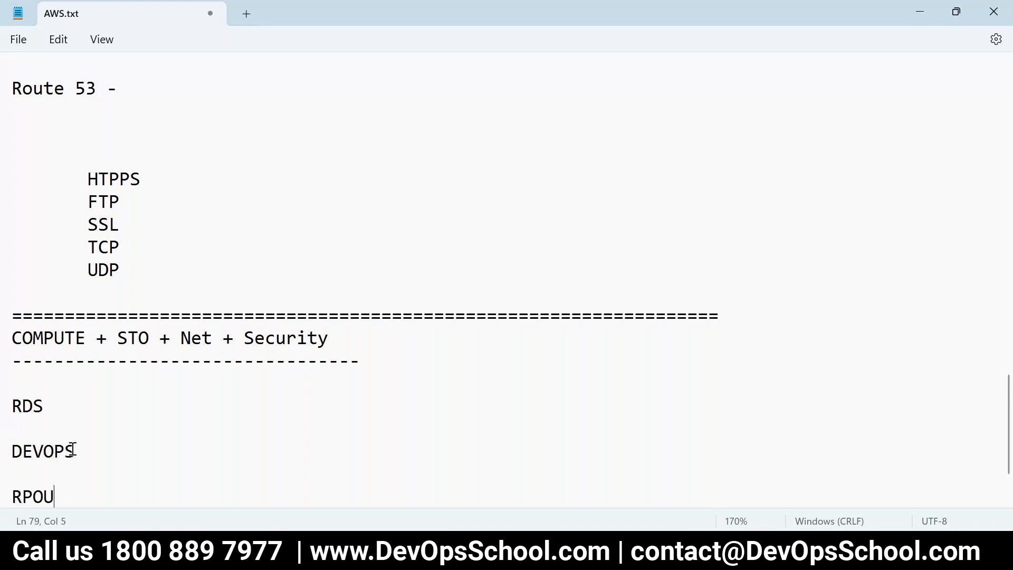
text(OT)
key(BackSpace)
text(UTE)
key(Return)
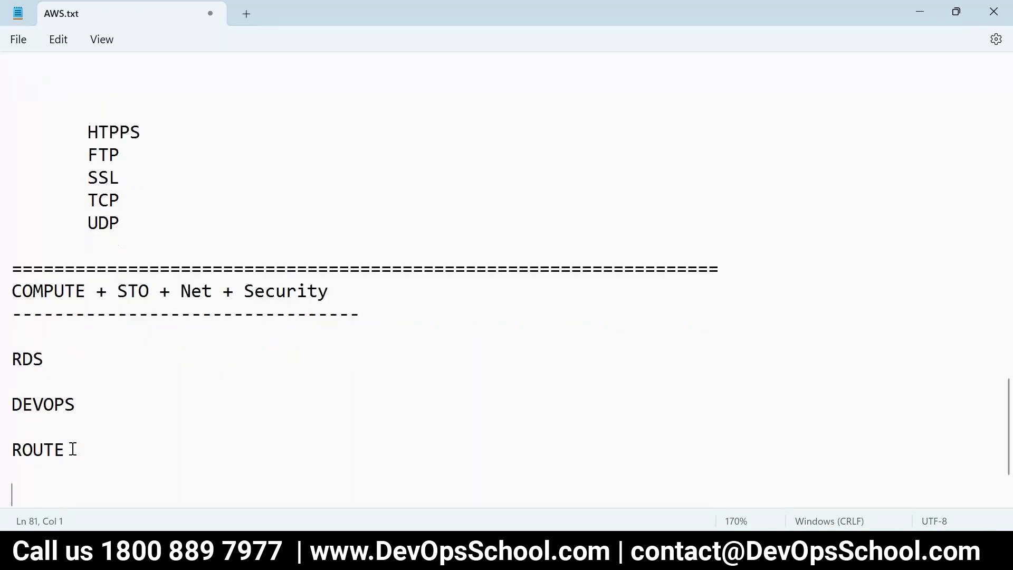
key(BackSpace)
text(53)
- Add the topics LB and ASG below ROUTE53, each separated by a blank line
key(Return)
key(Return)
text(LB)
key(Return)
key(Return)
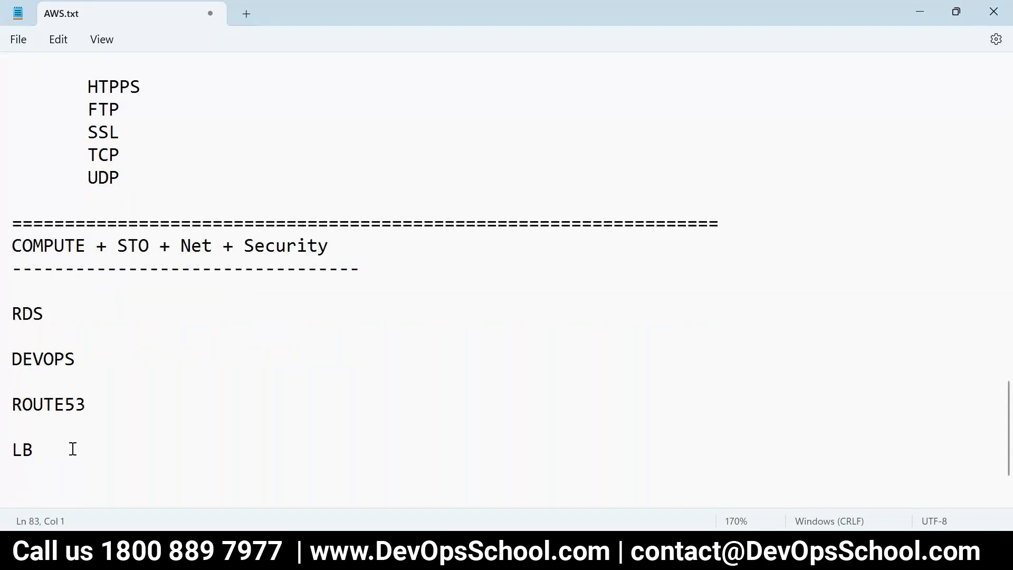
text(ASG)
- Remove the blank line above RDS in the topic list and select the RDS entry
click(28, 290)
key(Delete)
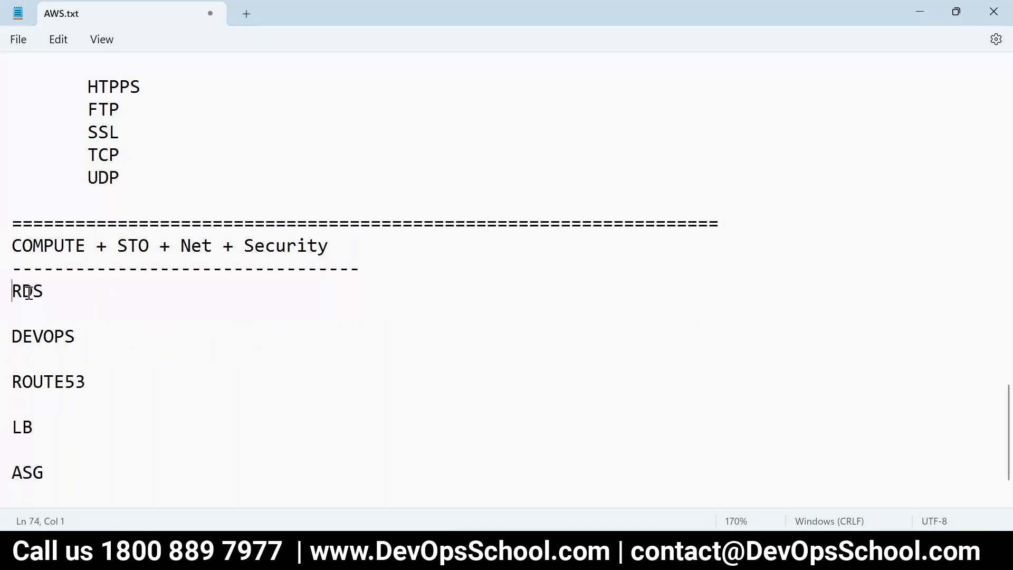
shift+click(47, 473)
click(108, 282)
drag(88, 298, 2, 286)
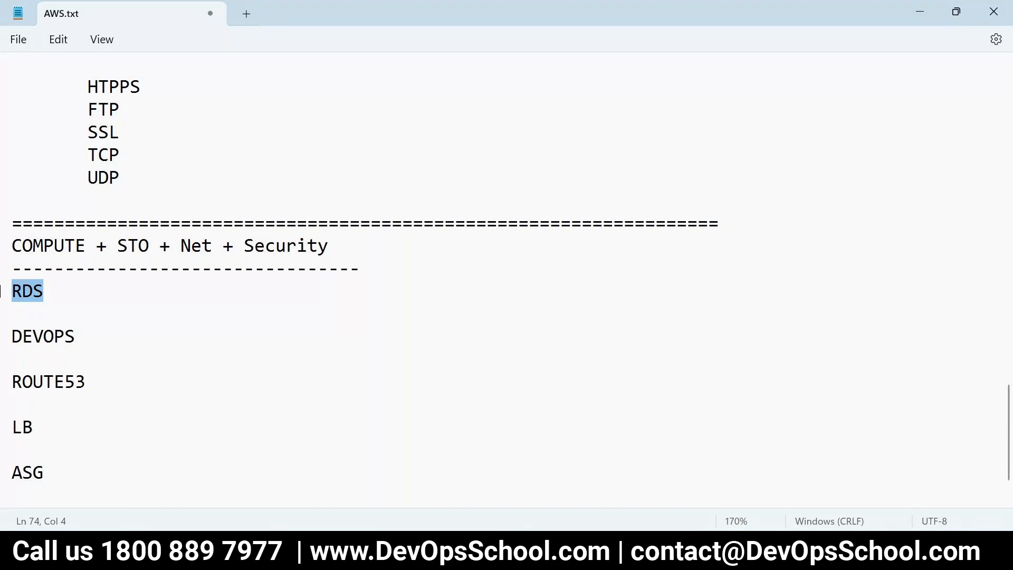
- Switch back to the browser, search the AWS console for rds, and open the RDS service's Databases list
key(alt+Tab)
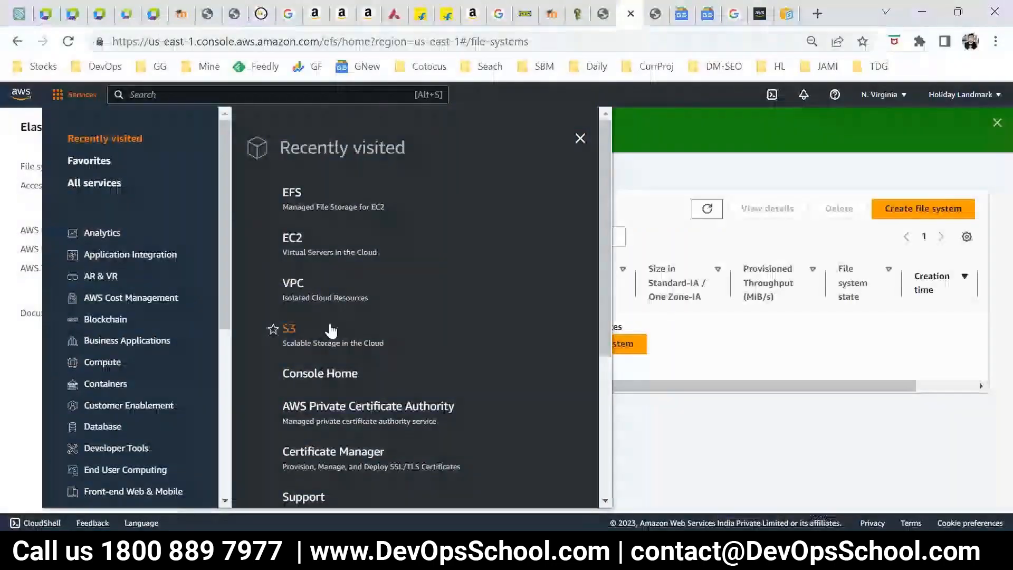
click(199, 93)
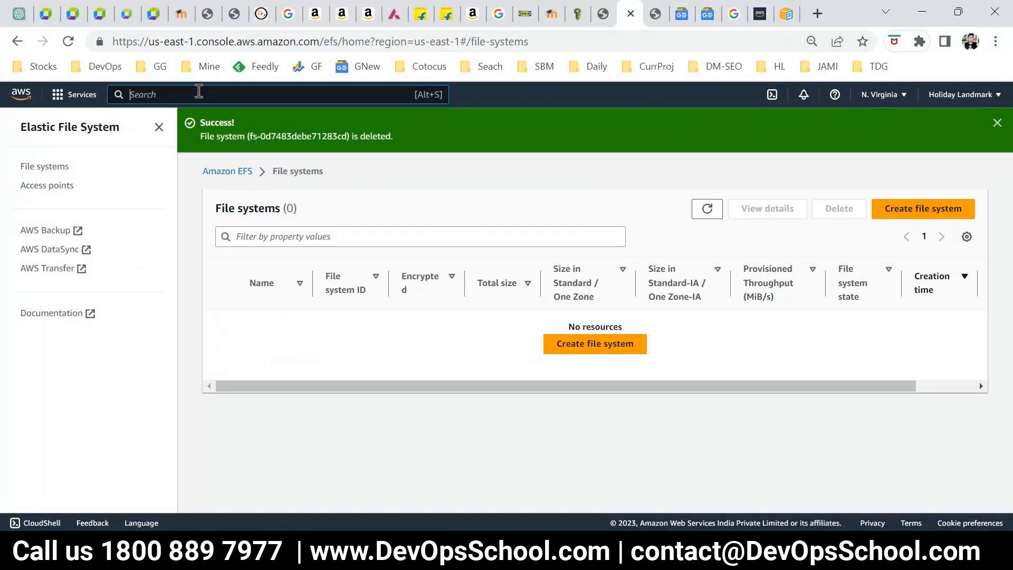
text(rds)
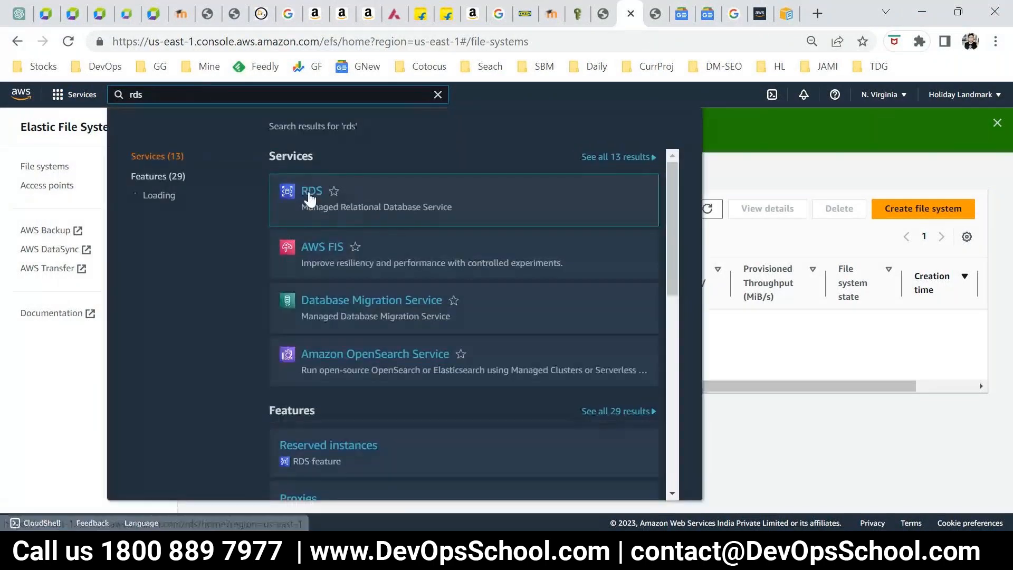
click(311, 191)
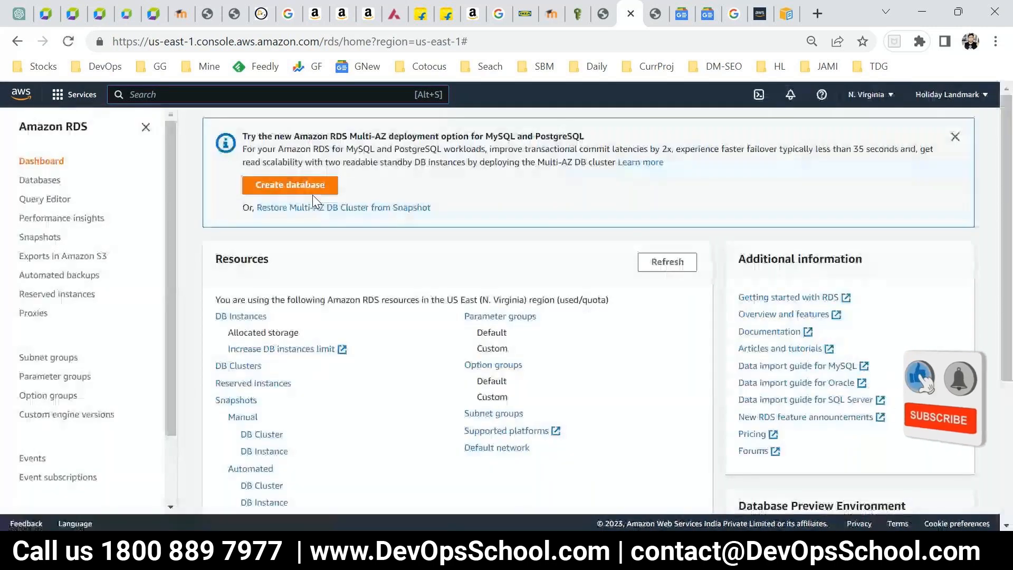
click(32, 182)
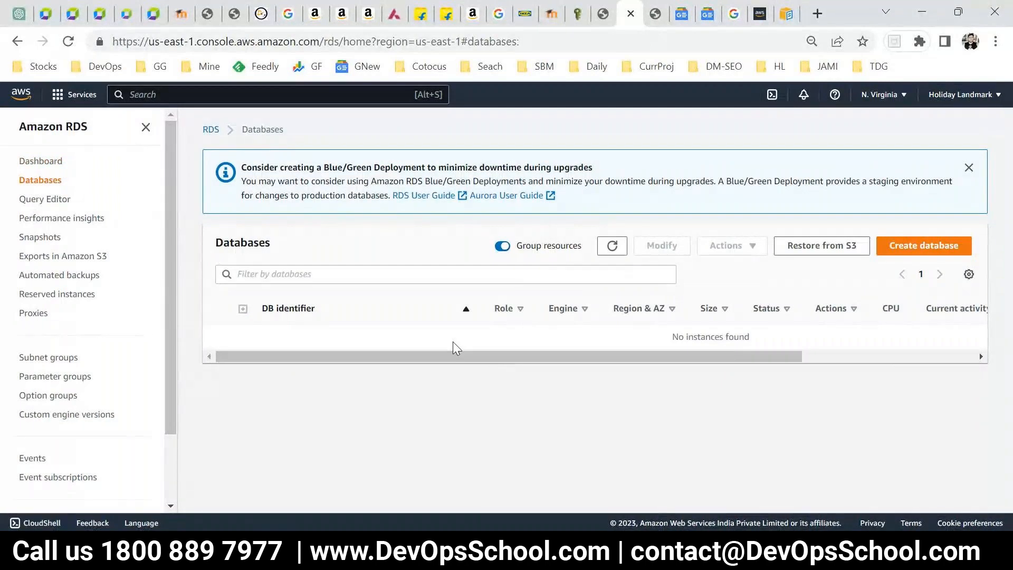
- Start creating a new RDS database and choose MySQL as the engine type
click(912, 246)
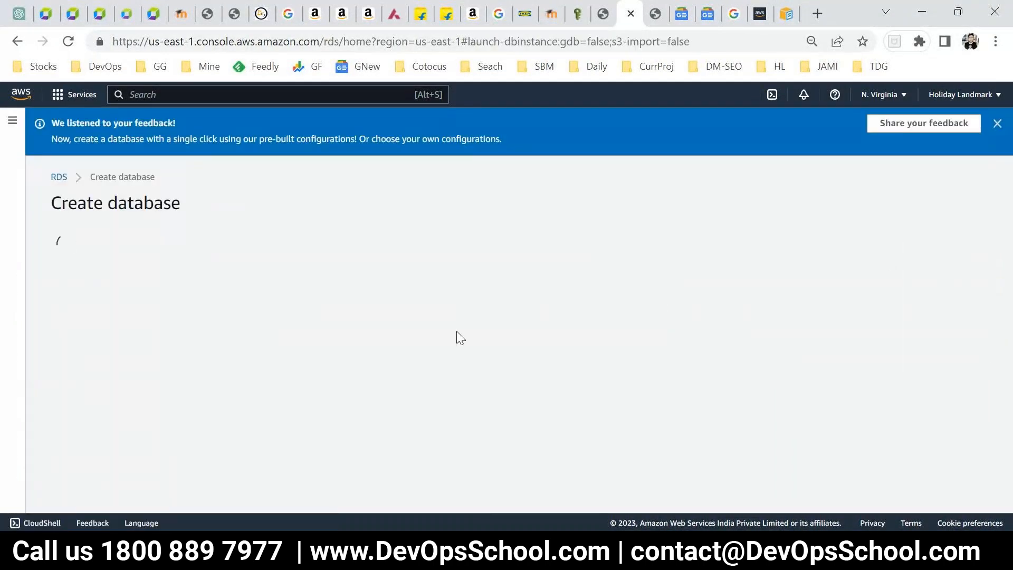
scroll(464, 348, down, 3)
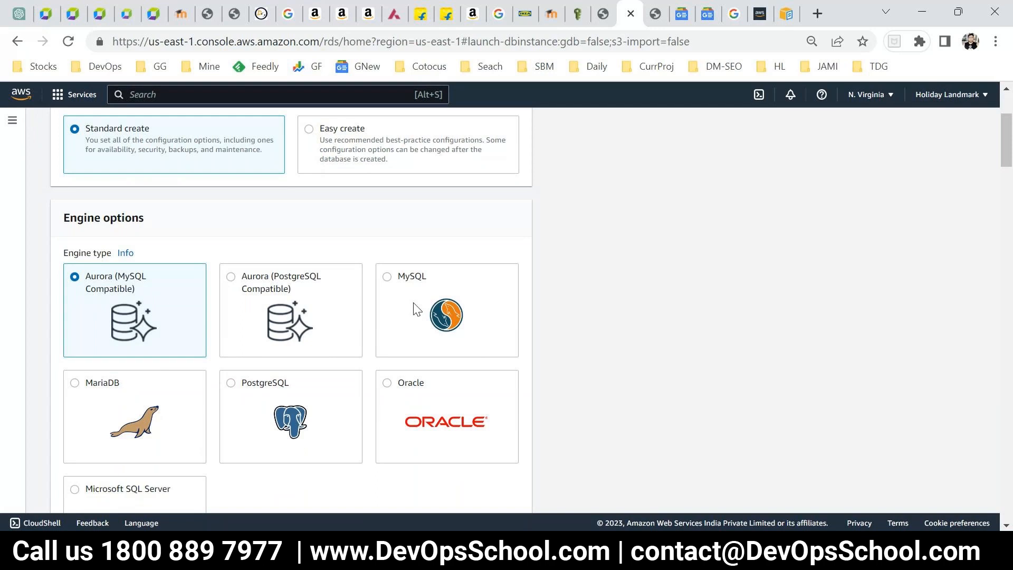
scroll(169, 404, down, 3)
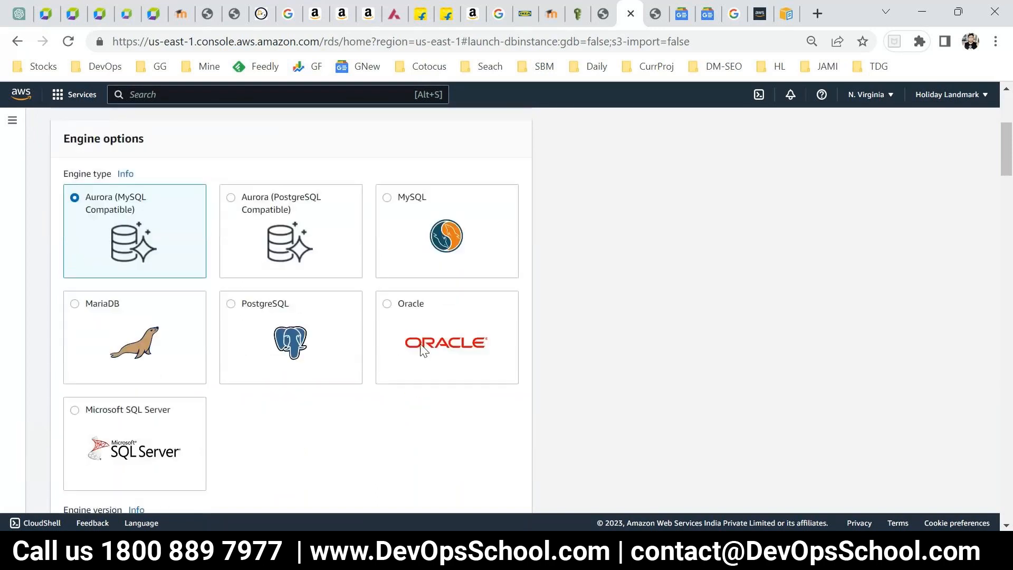
scroll(369, 353, down, 3)
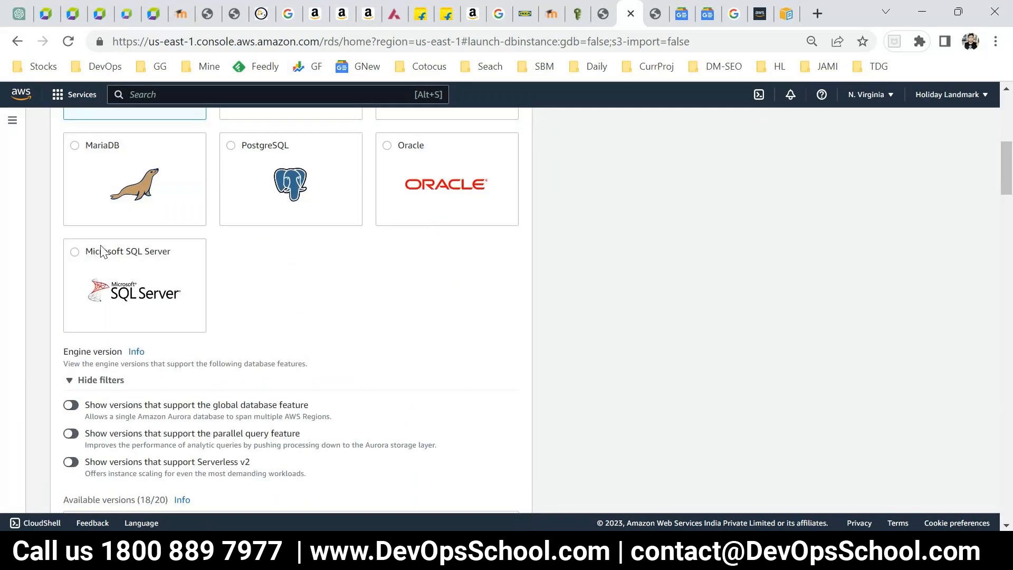
scroll(102, 251, up, 5)
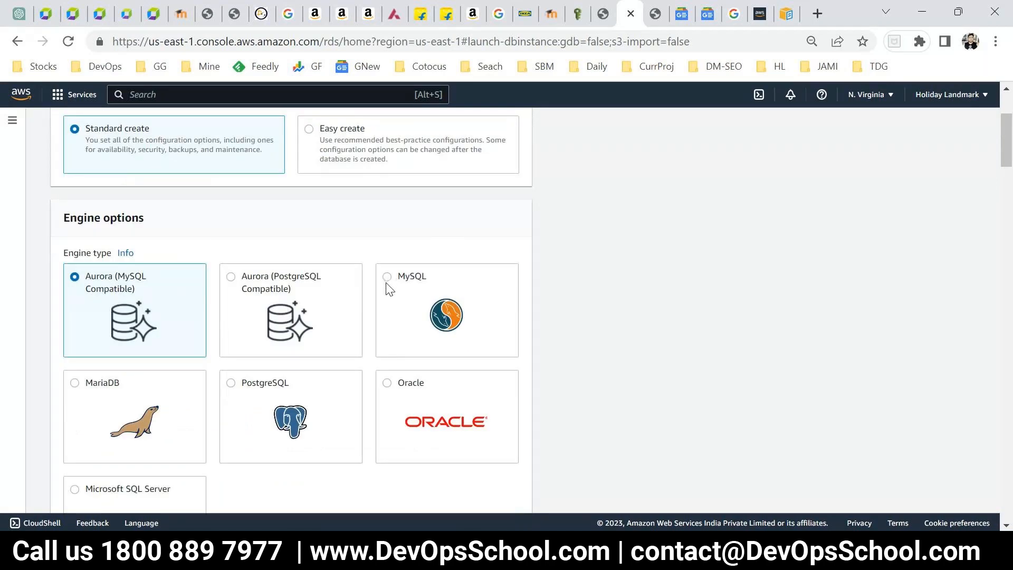
click(388, 288)
scroll(219, 368, up, 2)
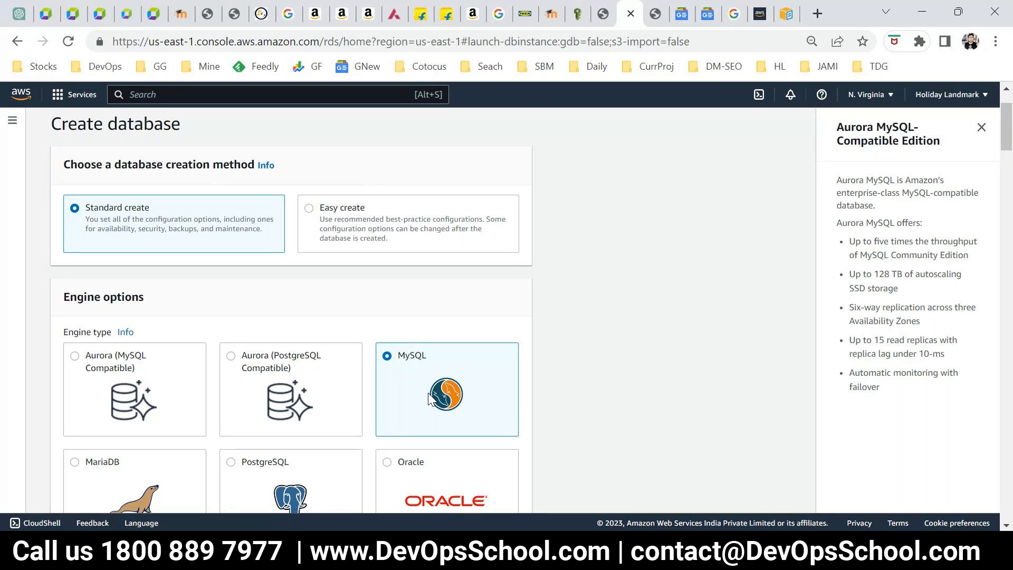
- Examine the MySQL edition and the list of available engine versions, keeping MySQL 8.0.32
scroll(425, 417, down, 1)
scroll(425, 417, down, 5)
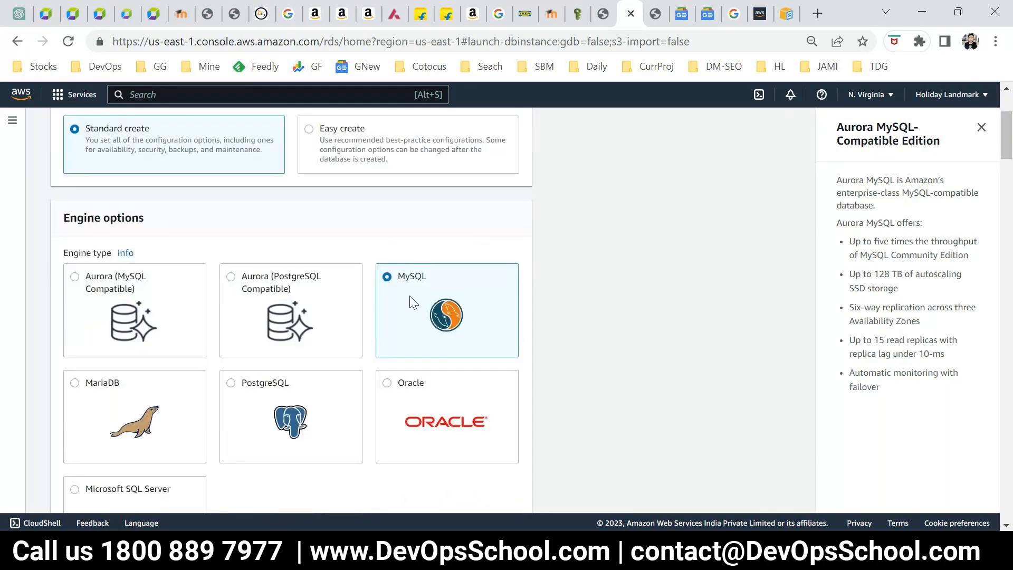
scroll(230, 356, down, 3)
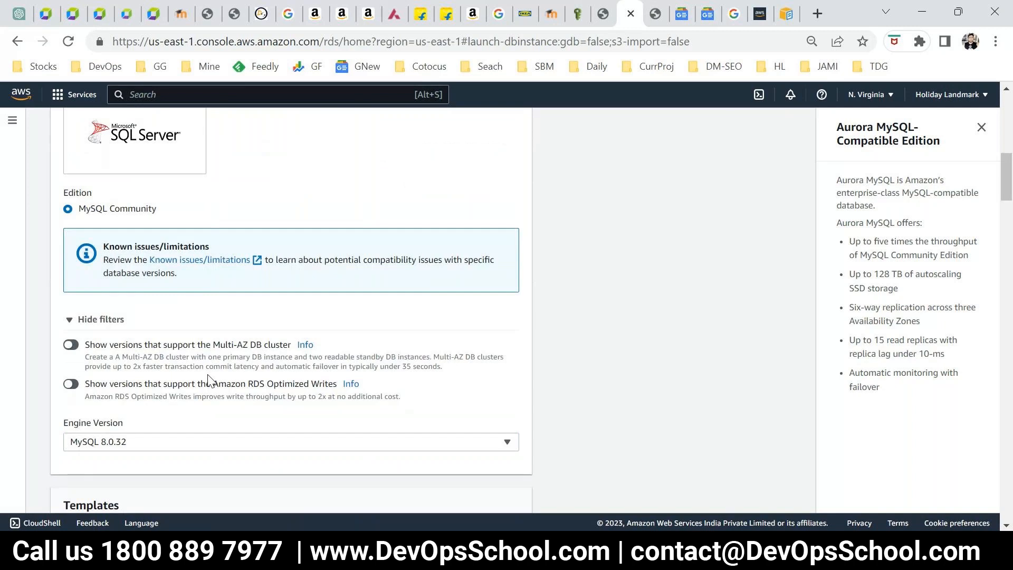
scroll(209, 378, down, 3)
click(126, 285)
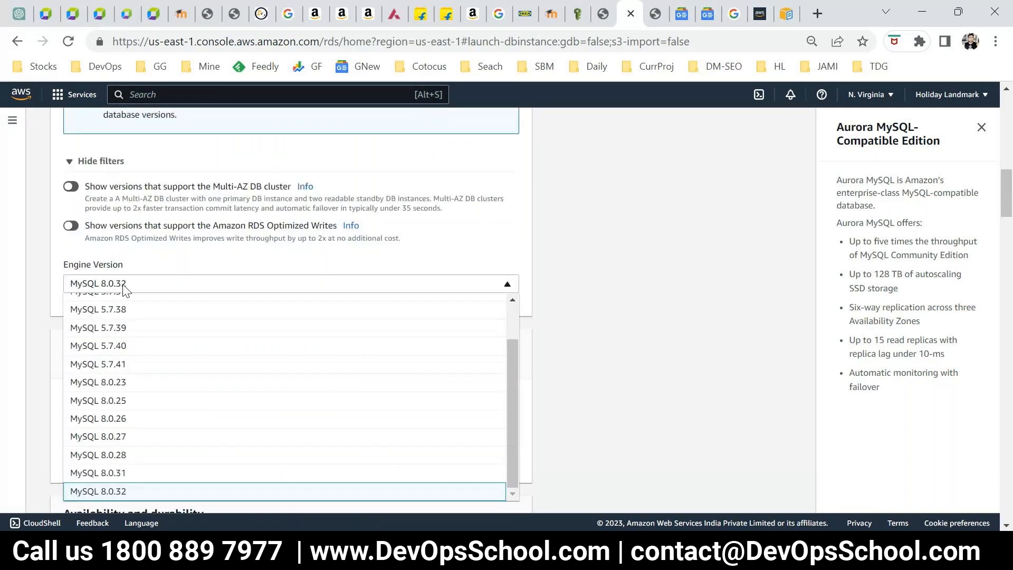
click(120, 288)
- Set the deployment option under Availability and durability to Single DB instance
scroll(215, 312, down, 1)
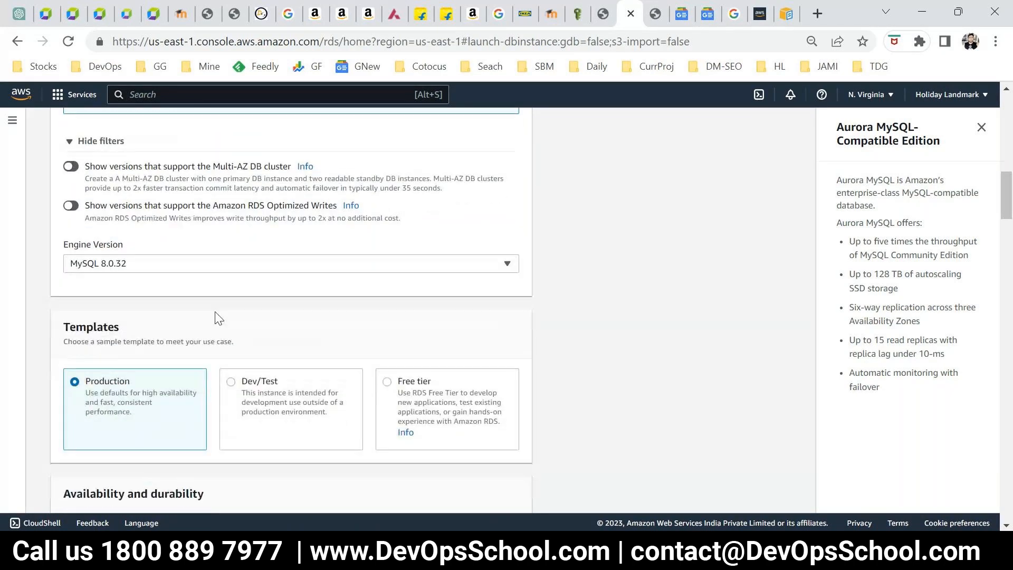
scroll(214, 316, down, 2)
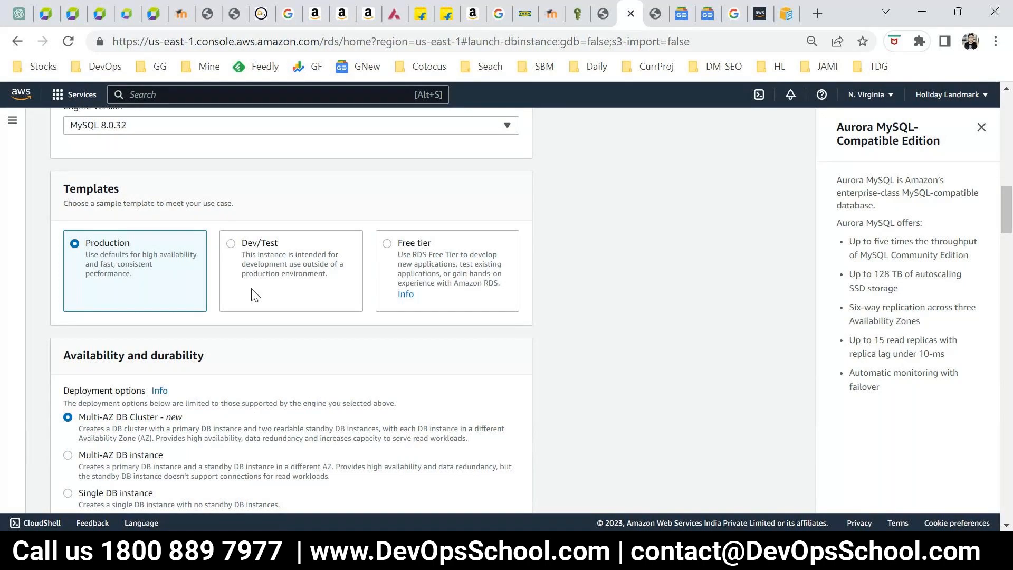
scroll(249, 334, down, 3)
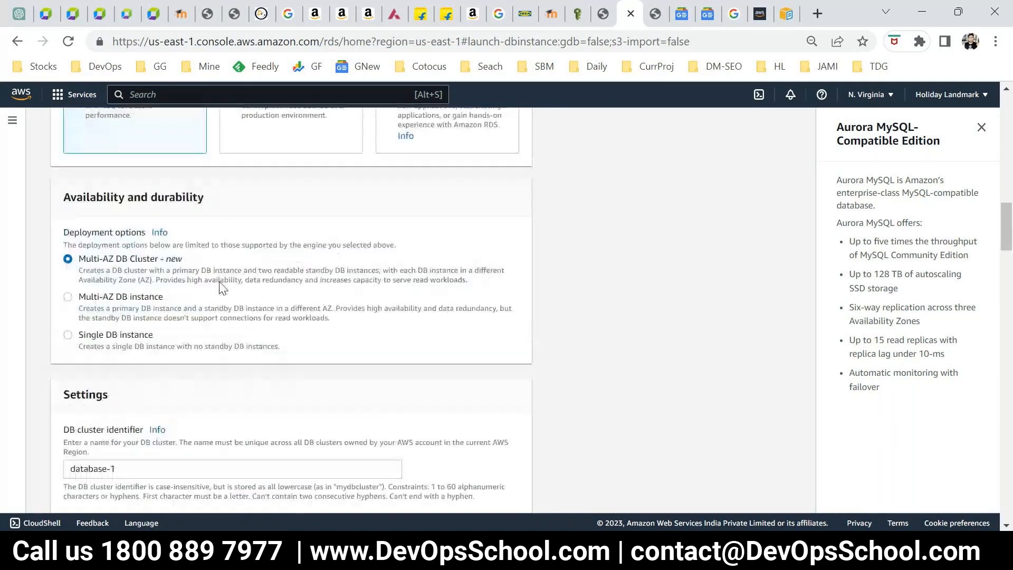
scroll(175, 295, down, 2)
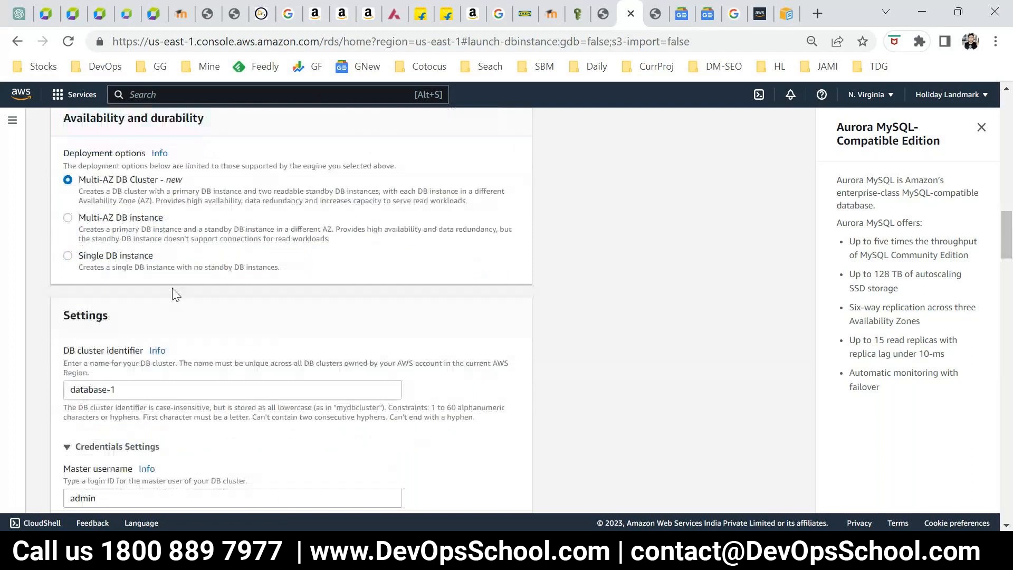
scroll(258, 317, up, 2)
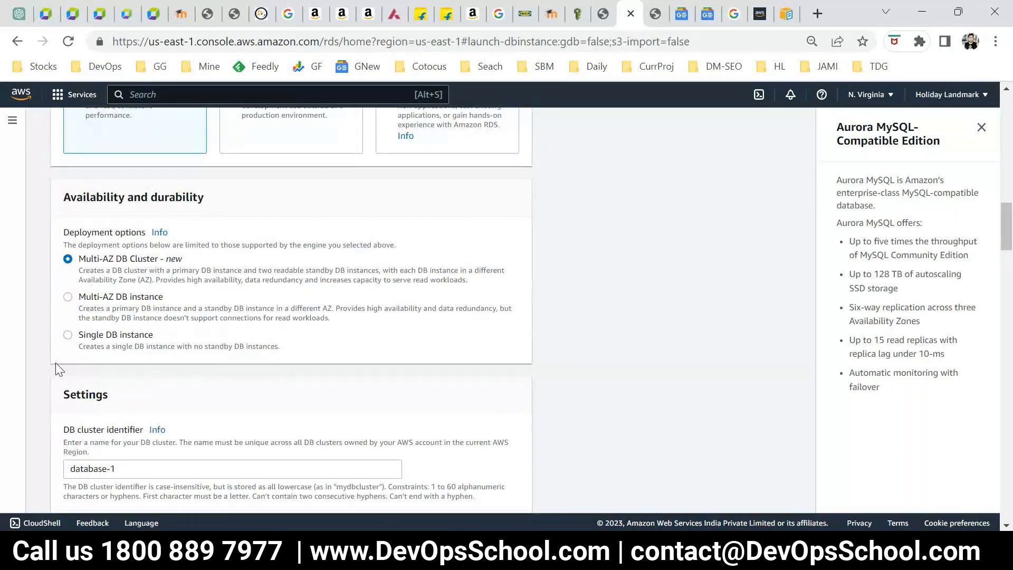
click(68, 335)
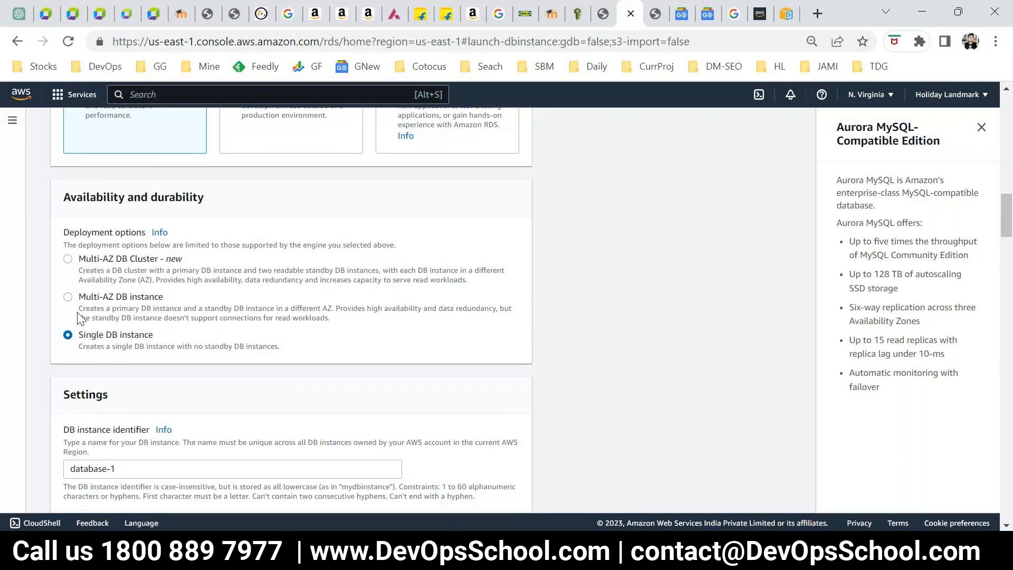
- Review the DB instance identifier, master username and master password fields in the database settings
scroll(371, 372, down, 2)
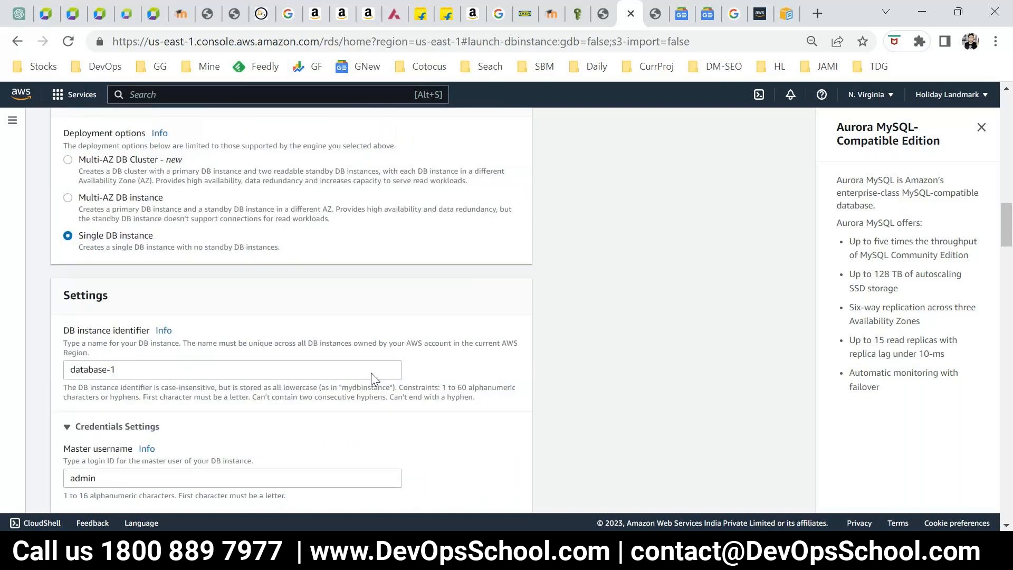
scroll(372, 373, down, 3)
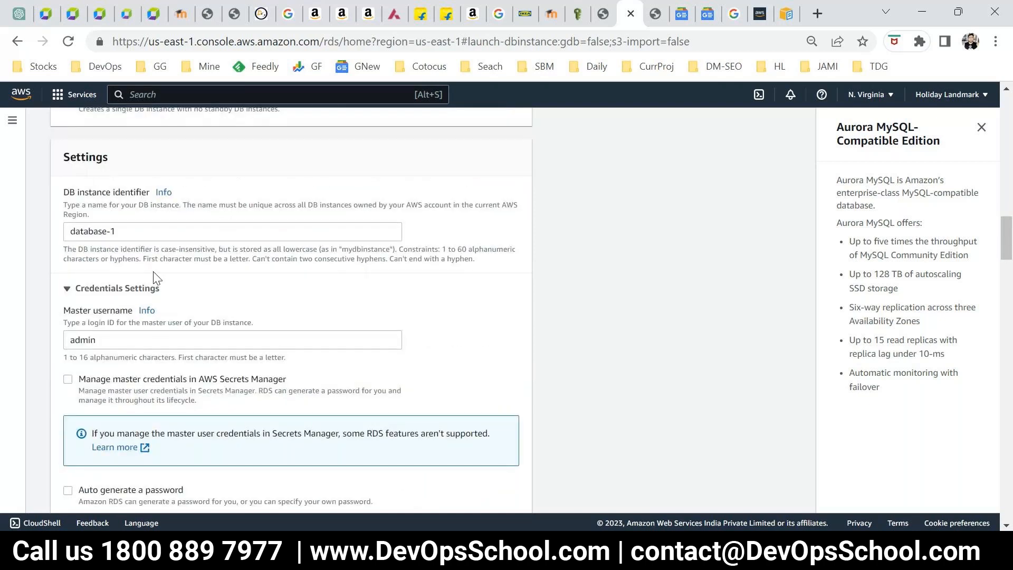
triple_click(130, 234)
scroll(115, 267, down, 1)
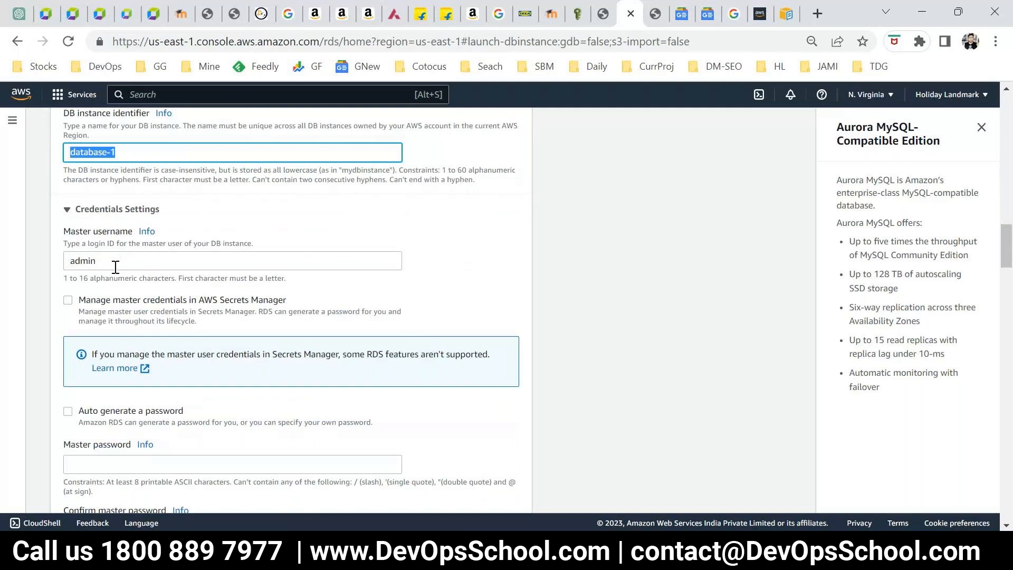
click(115, 266)
scroll(119, 316, down, 1)
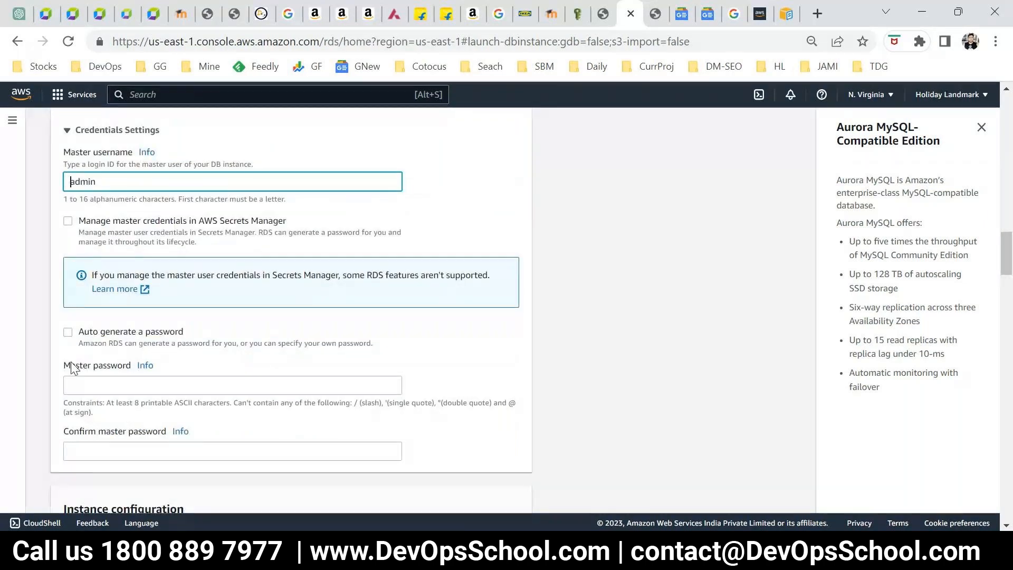
drag(71, 364, 132, 365)
scroll(190, 394, down, 4)
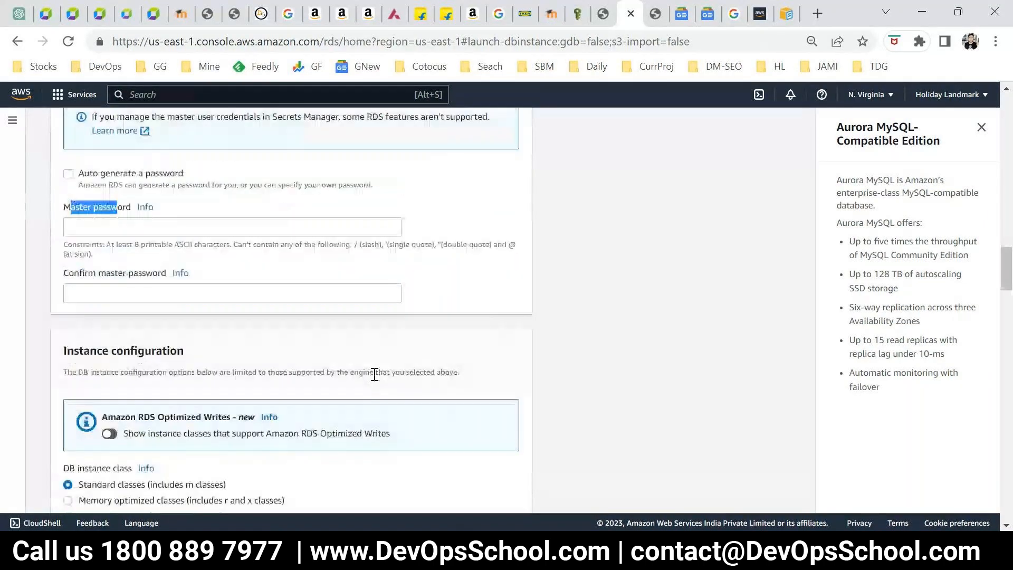
- Examine the standard DB instance classes on offer and their vCPU, RAM and network specifications
scroll(190, 394, down, 1)
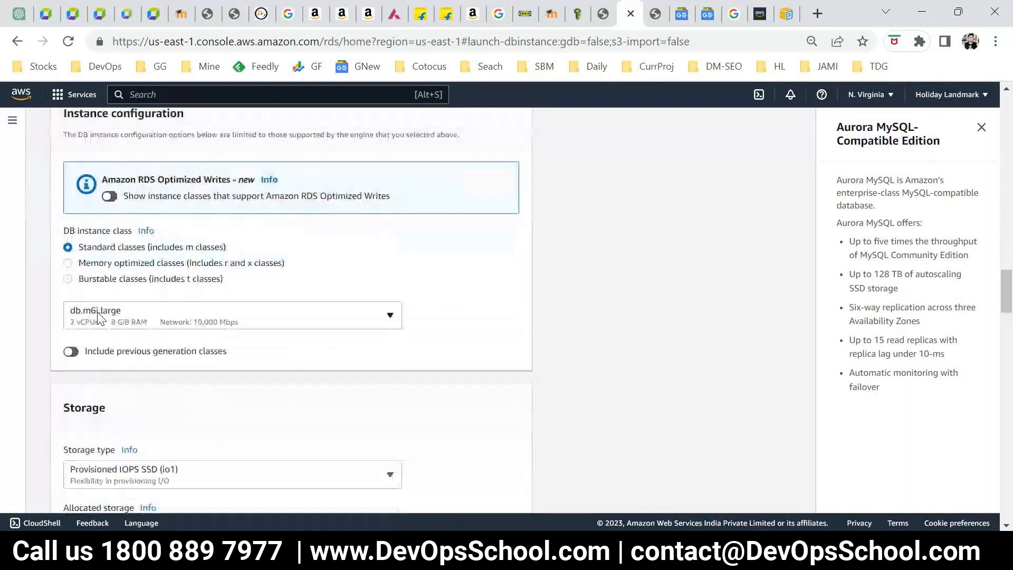
click(98, 317)
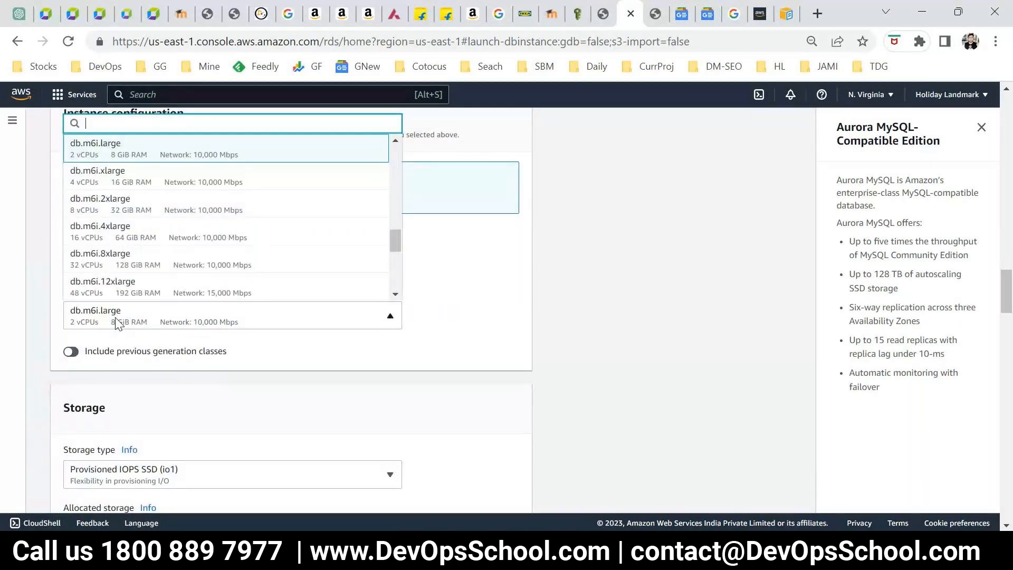
click(83, 326)
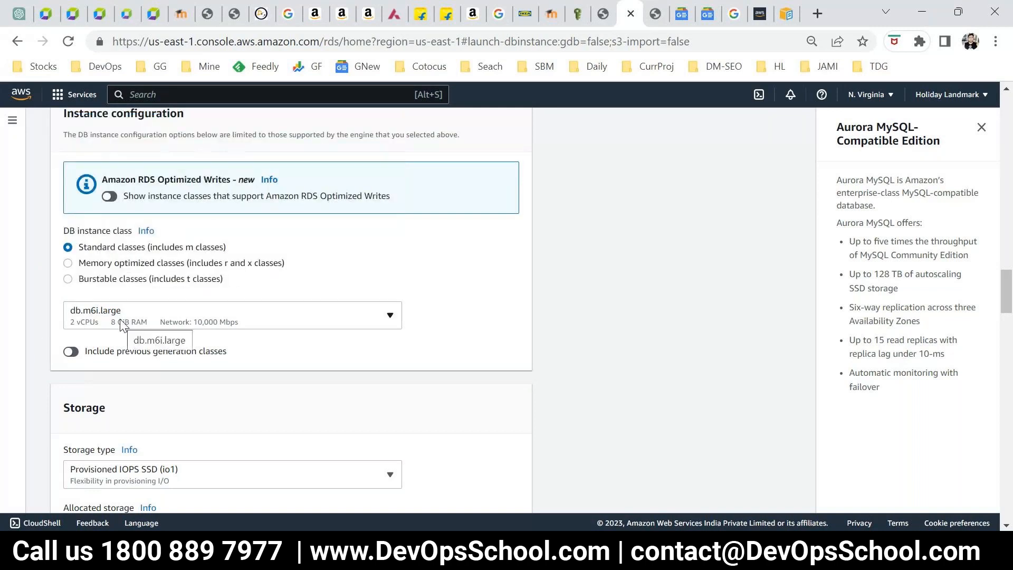
click(148, 324)
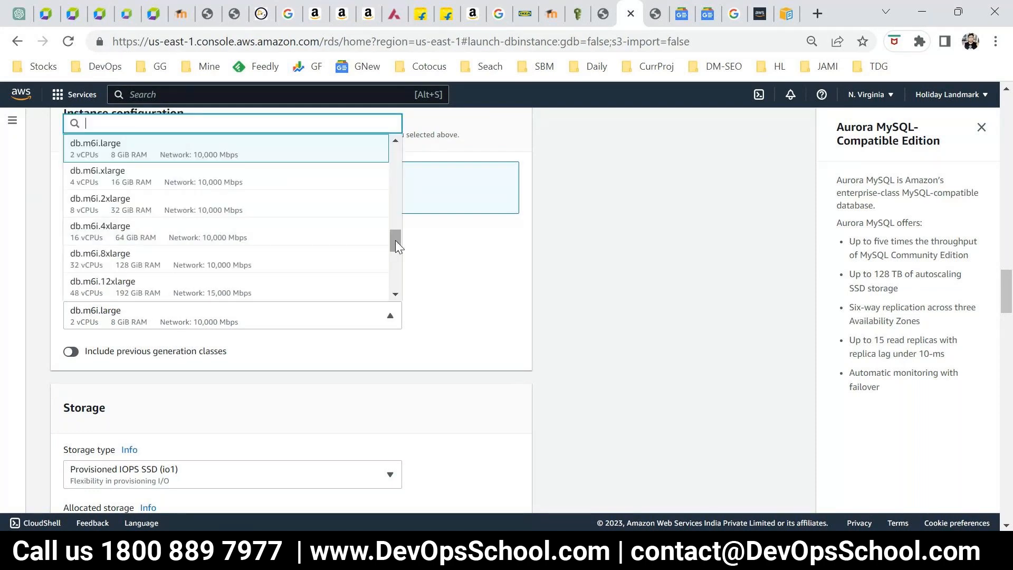
drag(395, 240, 373, 165)
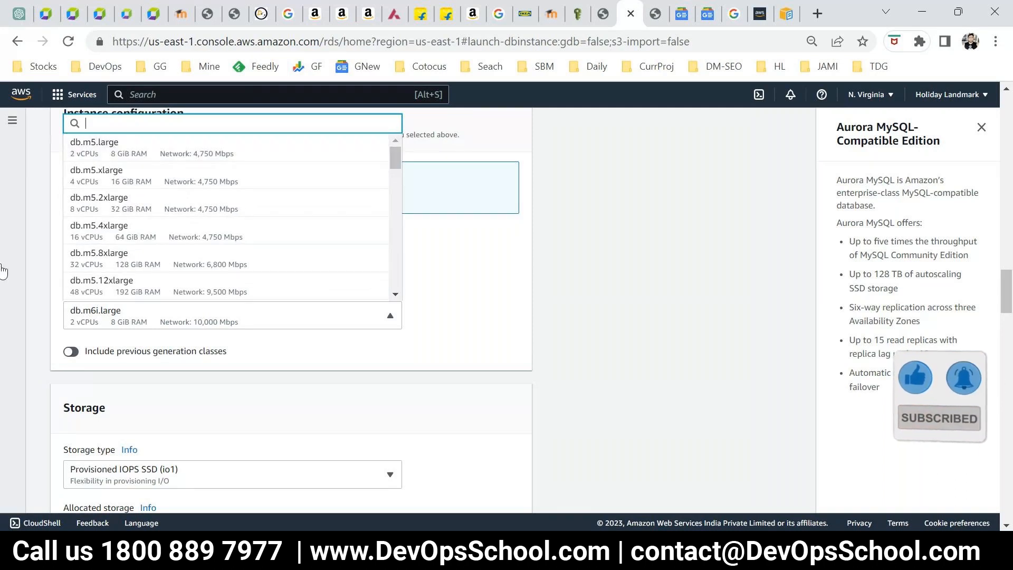
click(12, 285)
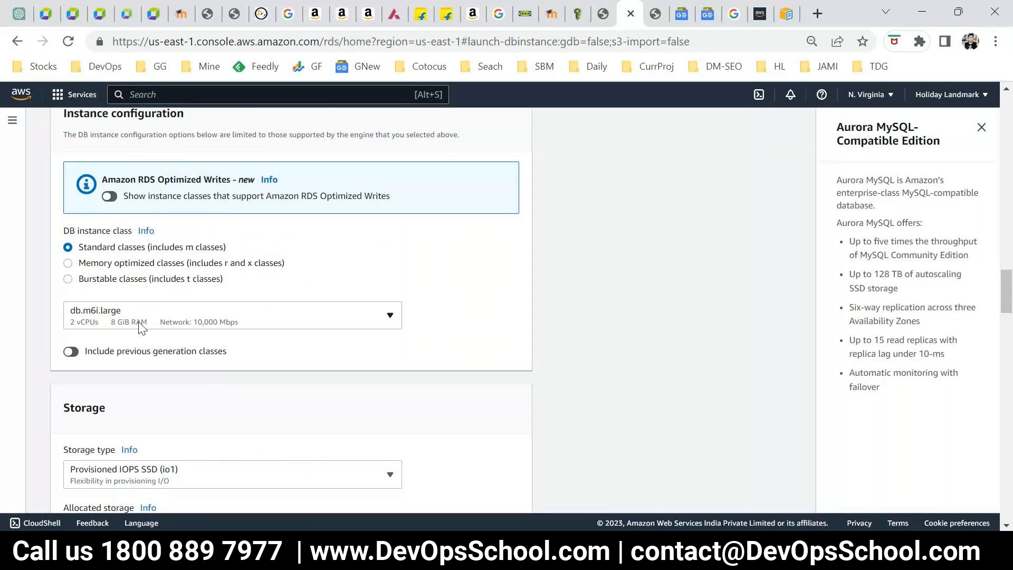
click(140, 323)
- Review the template choices again and the storage settings for allocated storage, provisioned IOPS and autoscaling, continuing to Connectivity
scroll(69, 348, up, 5)
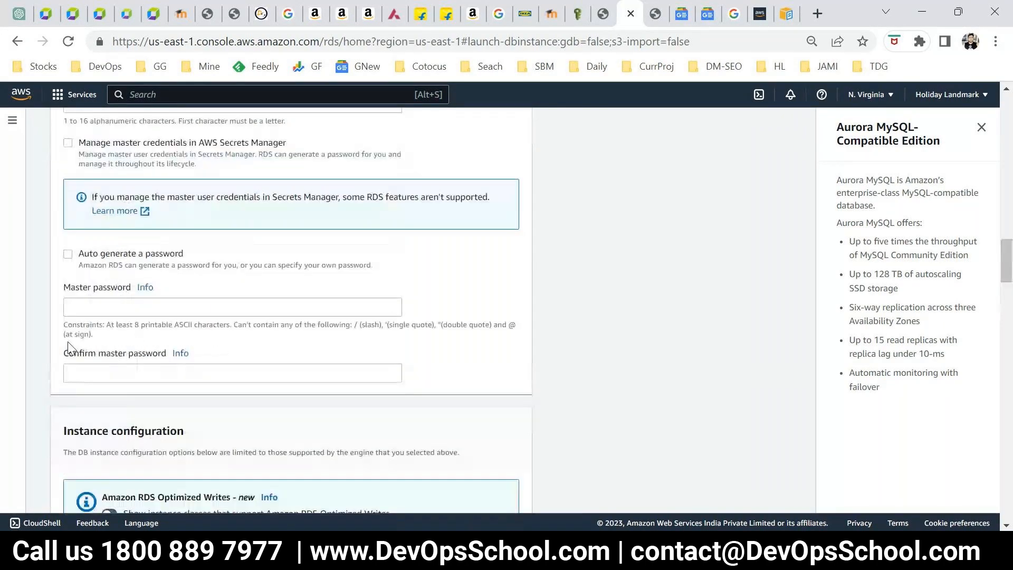
scroll(69, 348, up, 10)
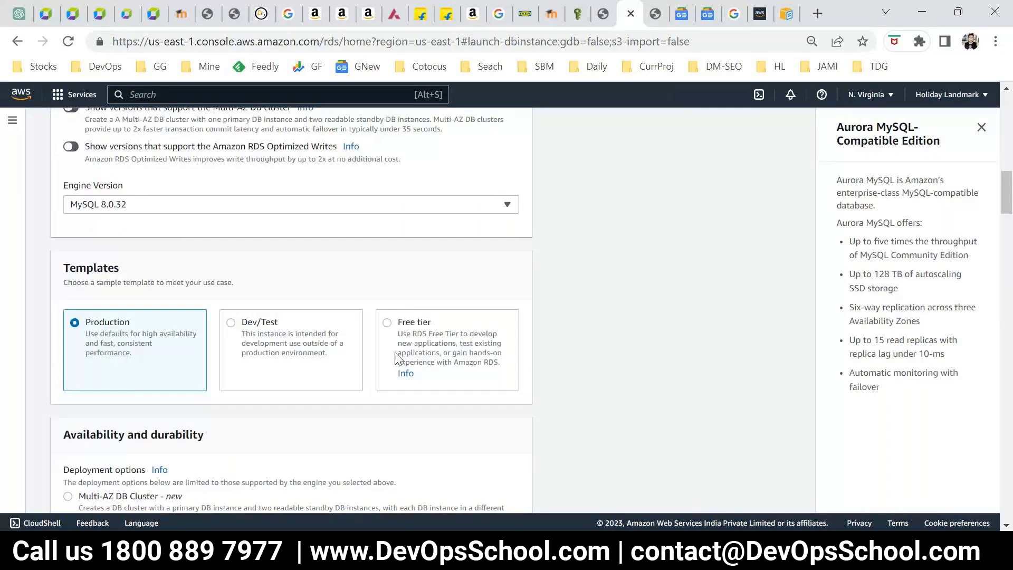
scroll(339, 373, down, 4)
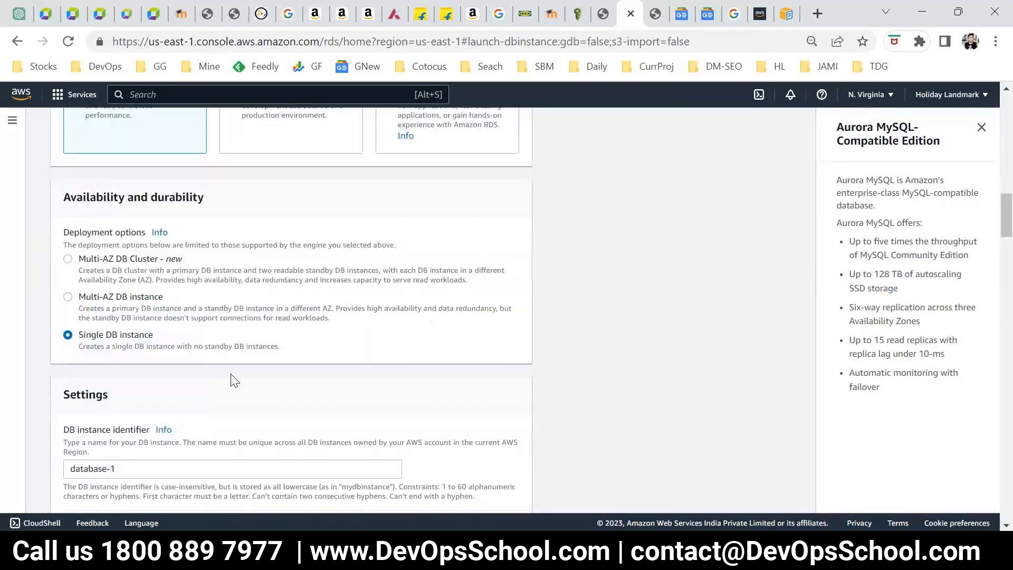
scroll(234, 379, down, 6)
scroll(232, 380, down, 10)
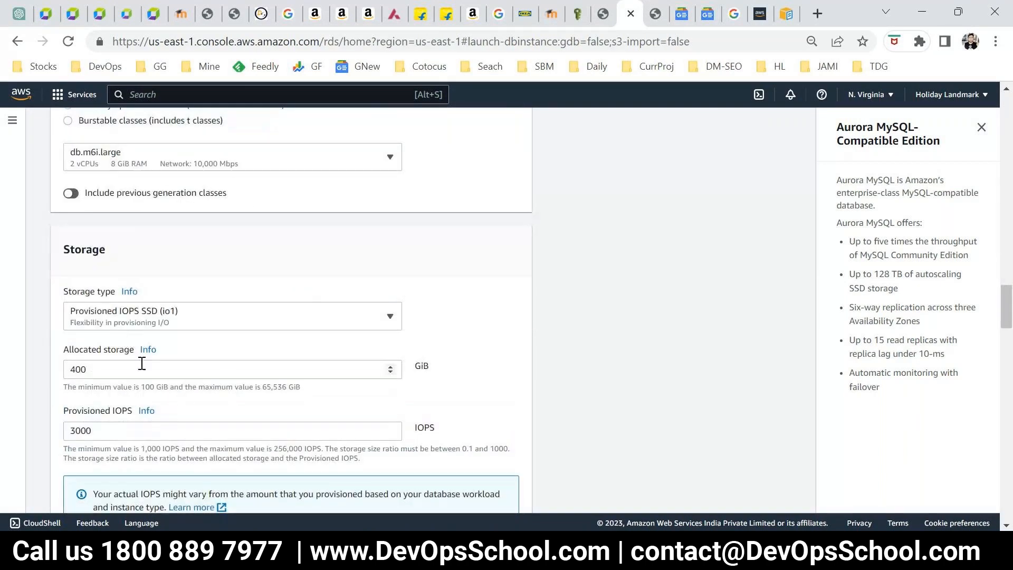
scroll(141, 363, down, 1)
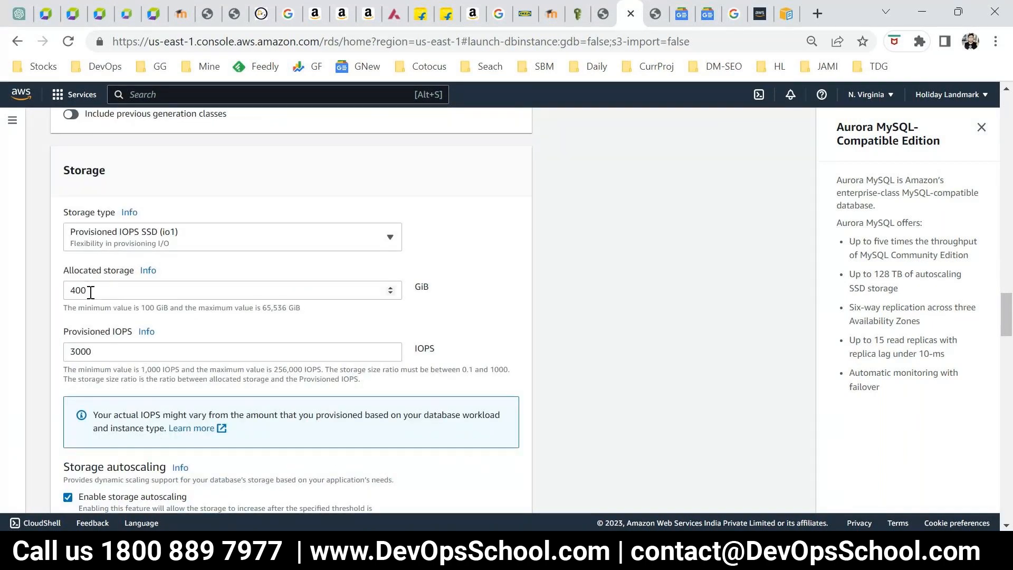
drag(102, 355, 69, 353)
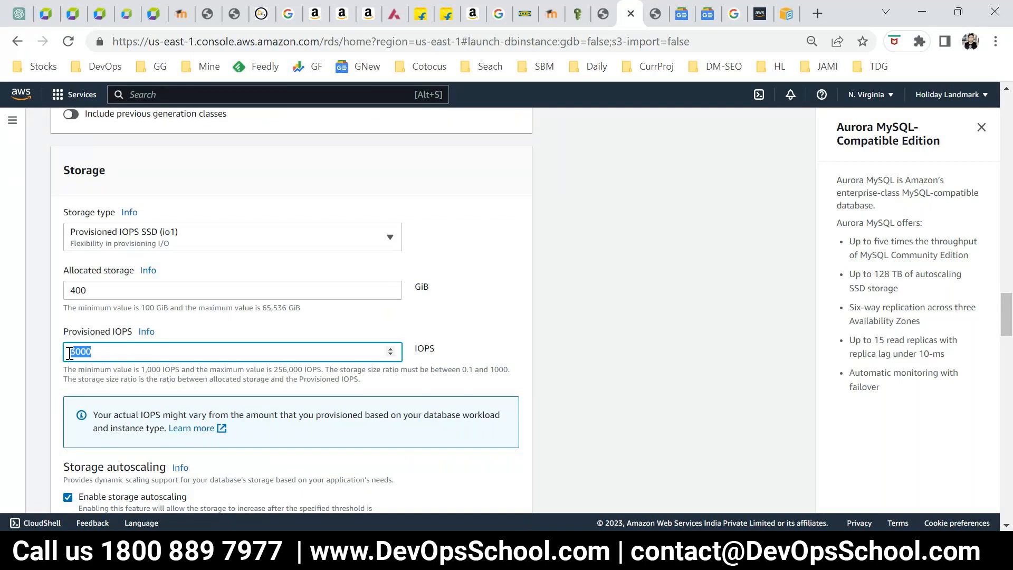
scroll(103, 230, down, 1)
double_click(74, 212)
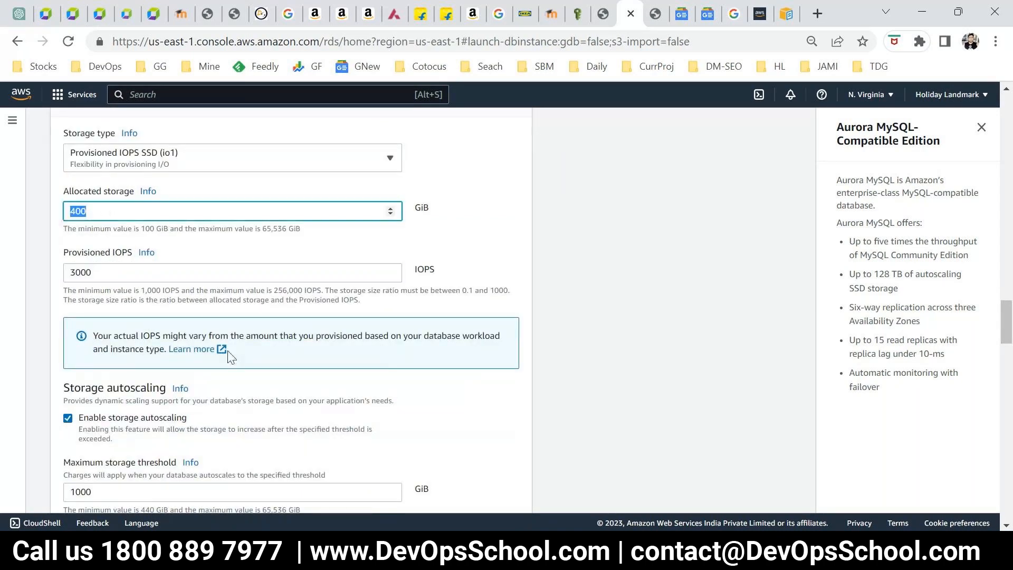
scroll(231, 357, down, 3)
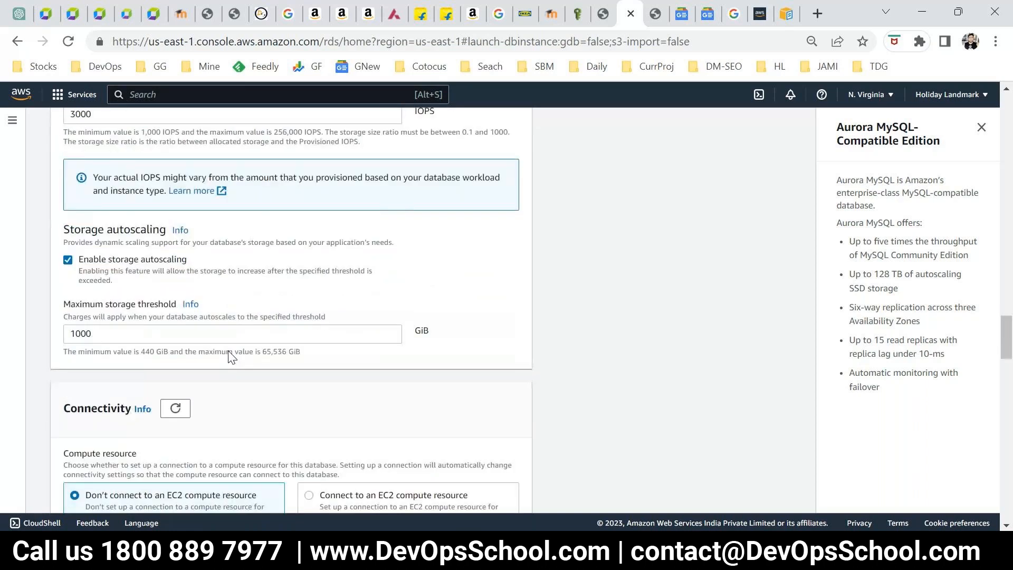
scroll(302, 343, down, 4)
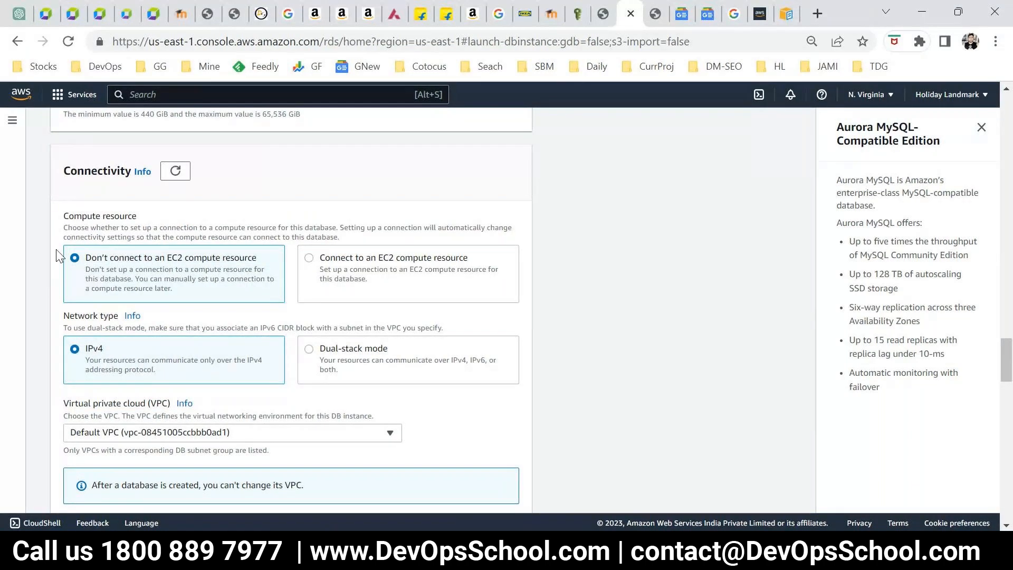
- Review the Connectivity, security group, RDS Proxy, database authentication and Performance Insights settings through to the end of the create-database form
scroll(59, 256, down, 1)
scroll(188, 305, down, 4)
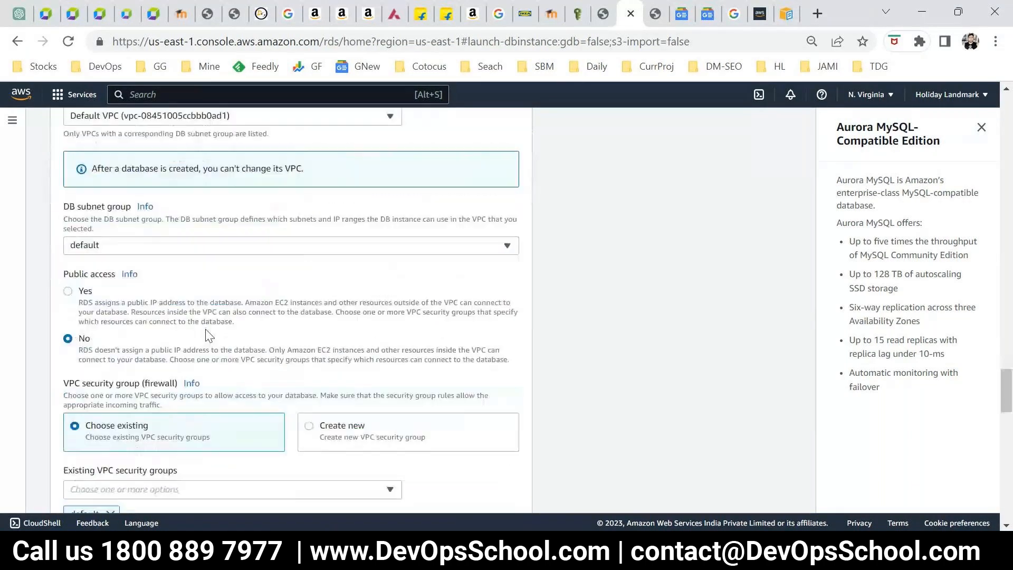
scroll(207, 335, down, 1)
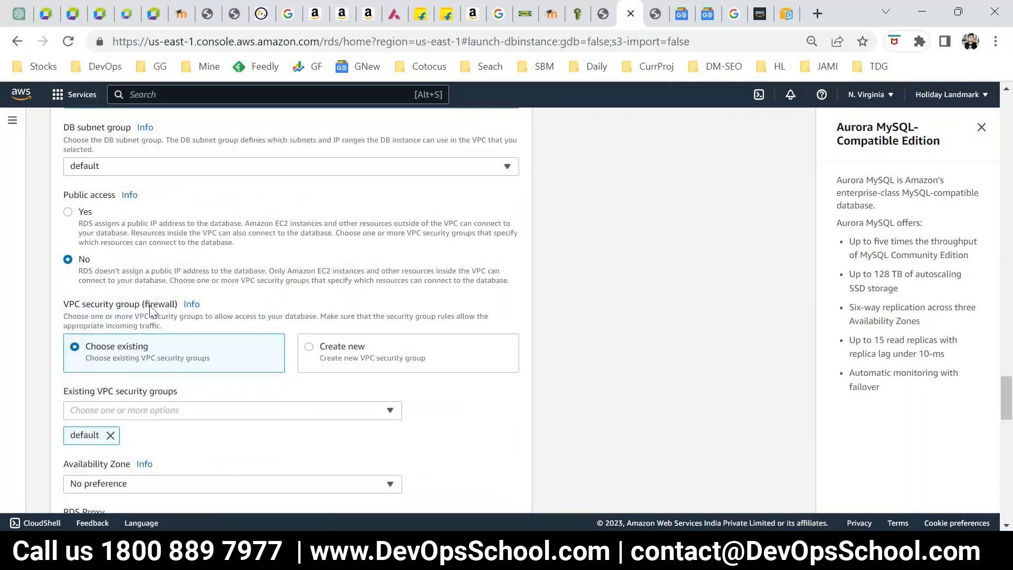
drag(149, 305, 95, 305)
scroll(290, 407, down, 2)
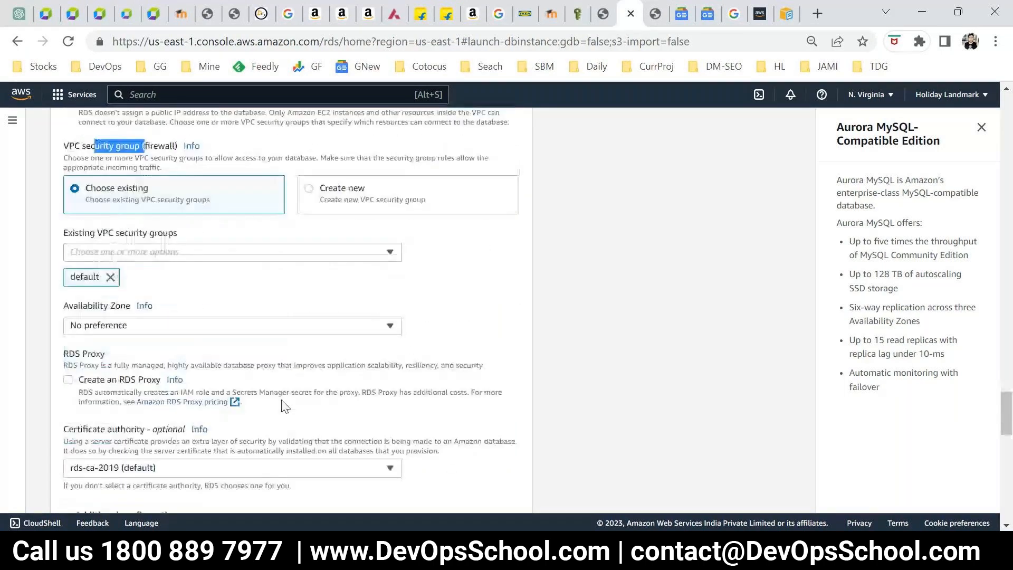
scroll(285, 406, down, 7)
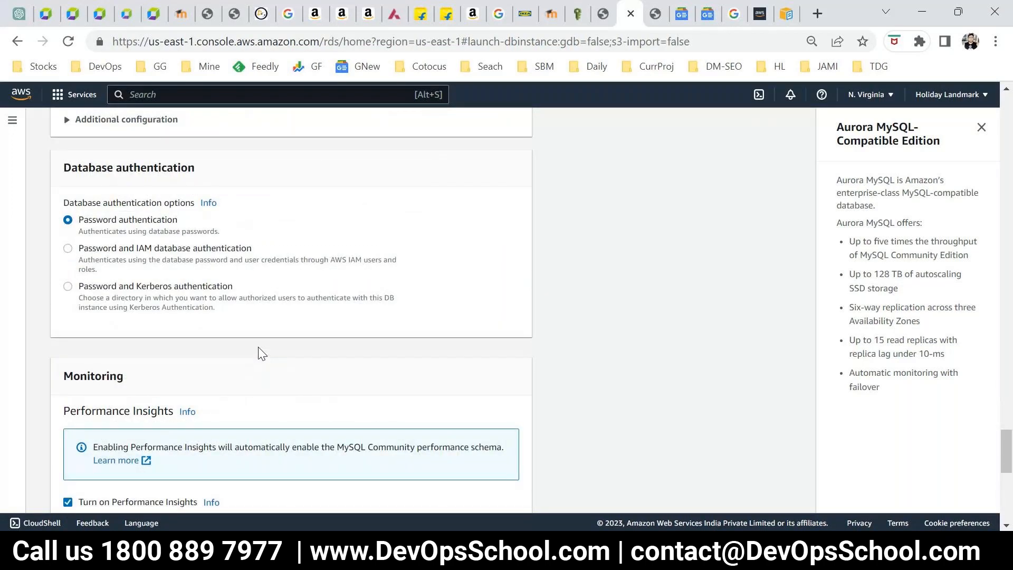
scroll(258, 352, down, 6)
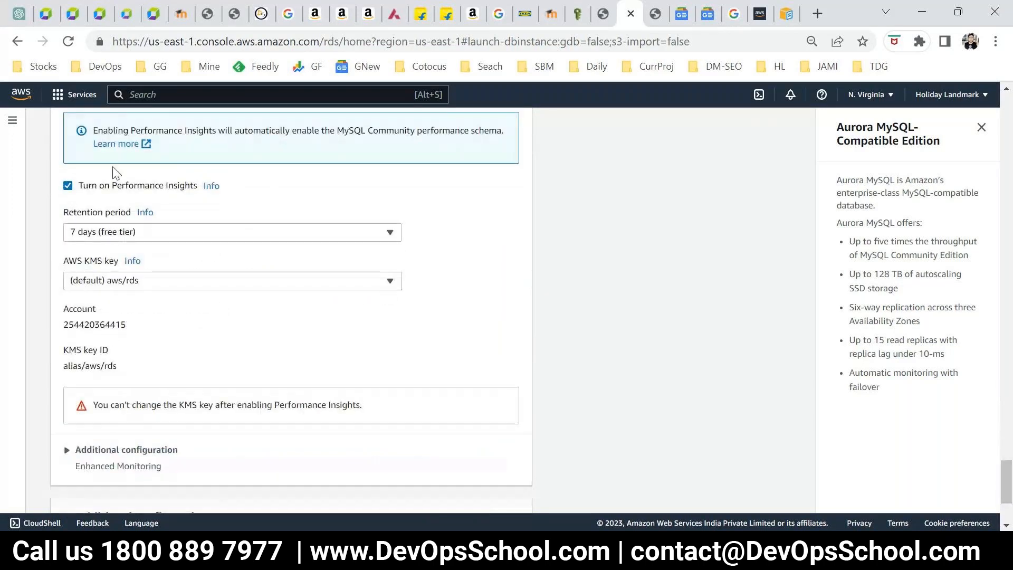
scroll(357, 390, down, 3)
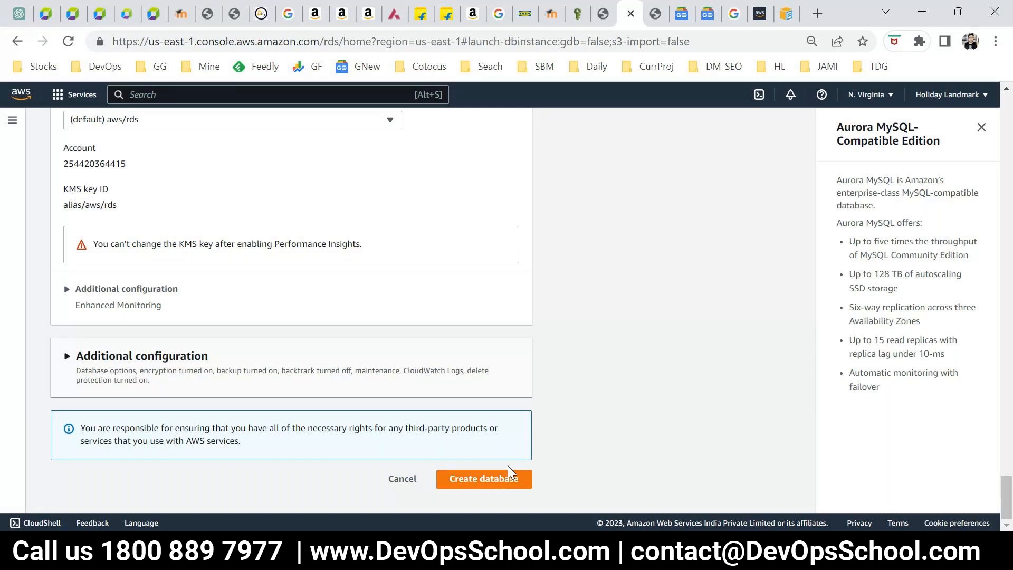
- Return to the start of the create-database form and close the Aurora MySQL-Compatible Edition help
scroll(512, 459, up, 6)
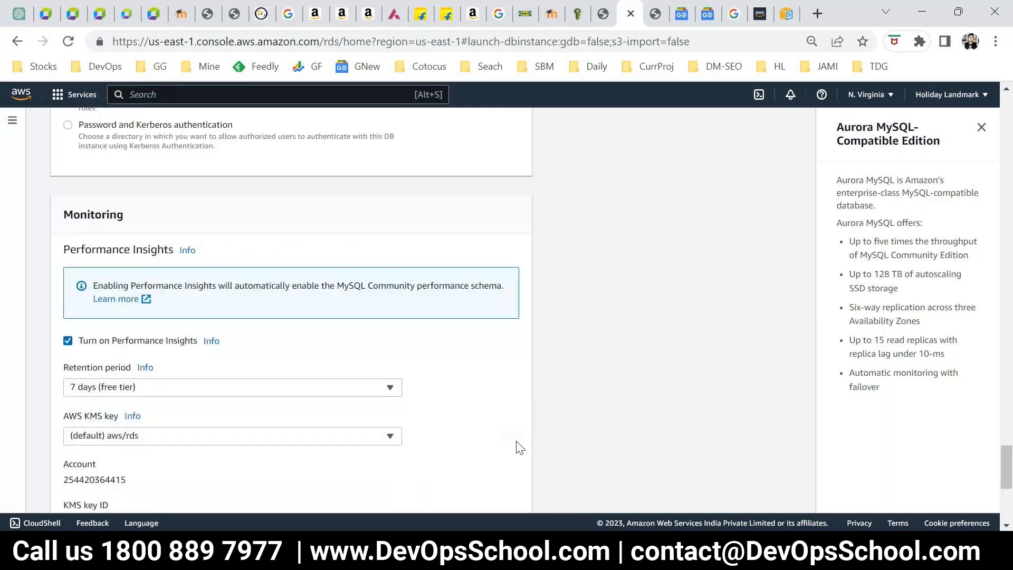
scroll(519, 448, up, 7)
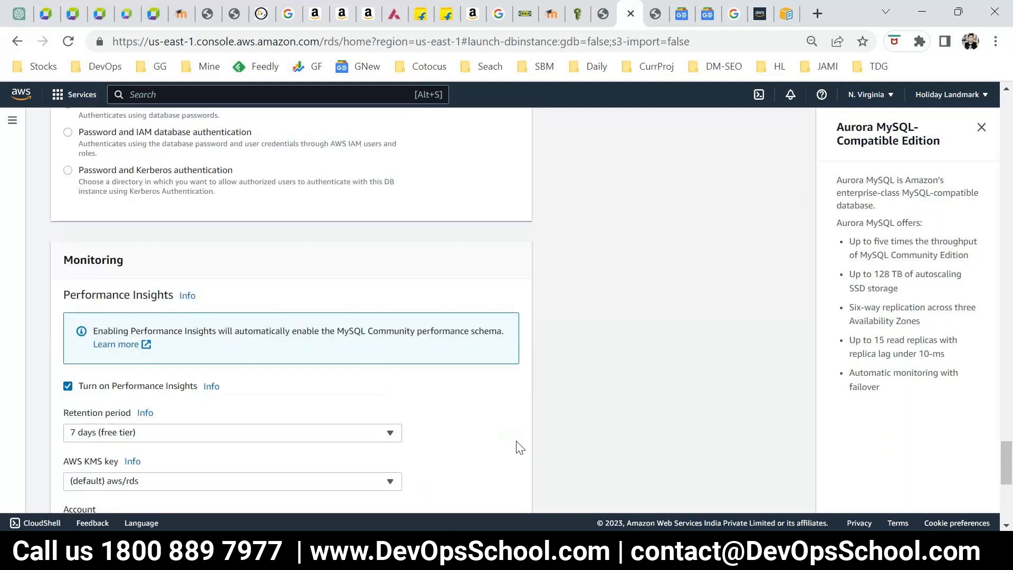
scroll(519, 447, up, 20)
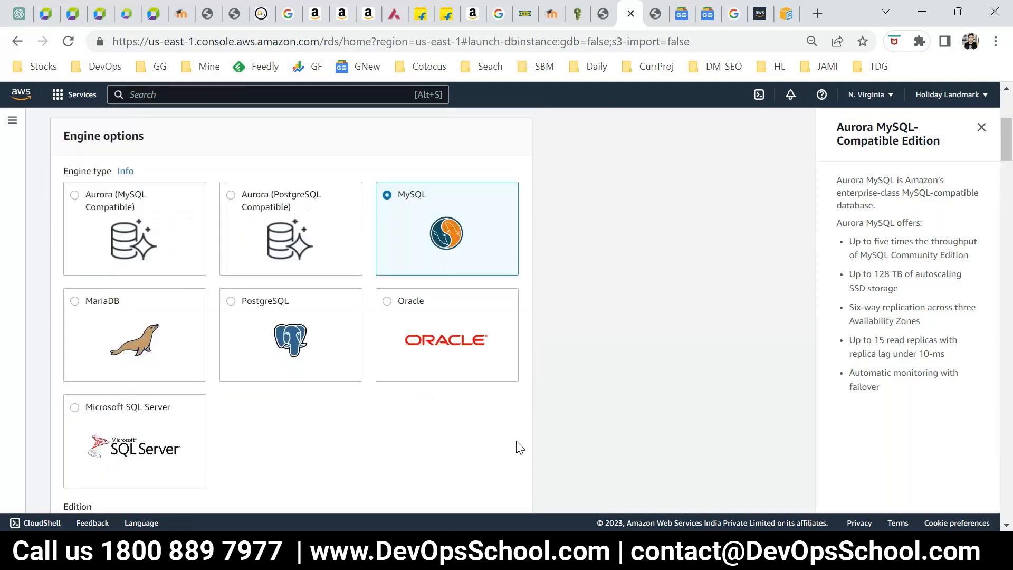
scroll(520, 447, up, 5)
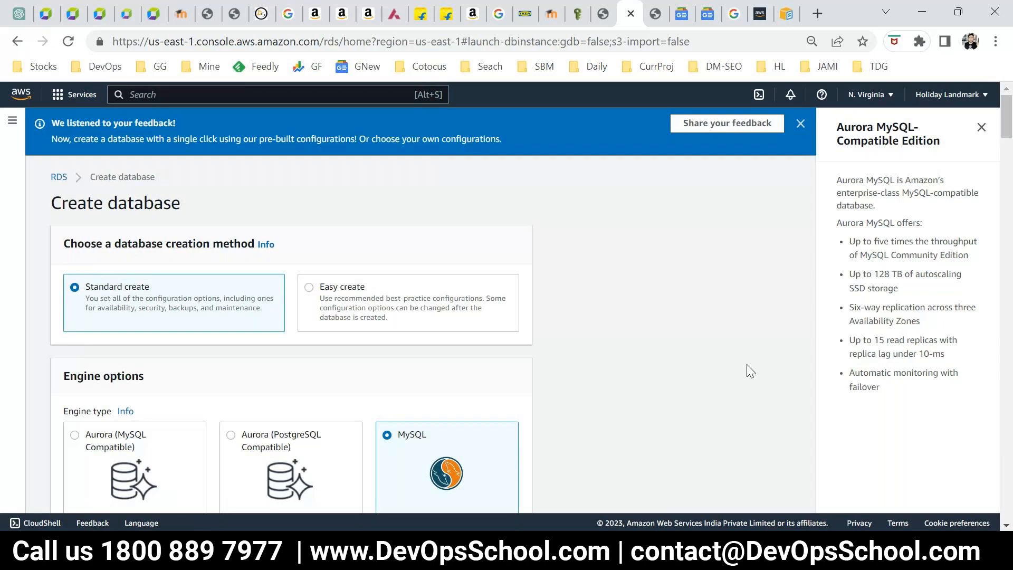
click(981, 128)
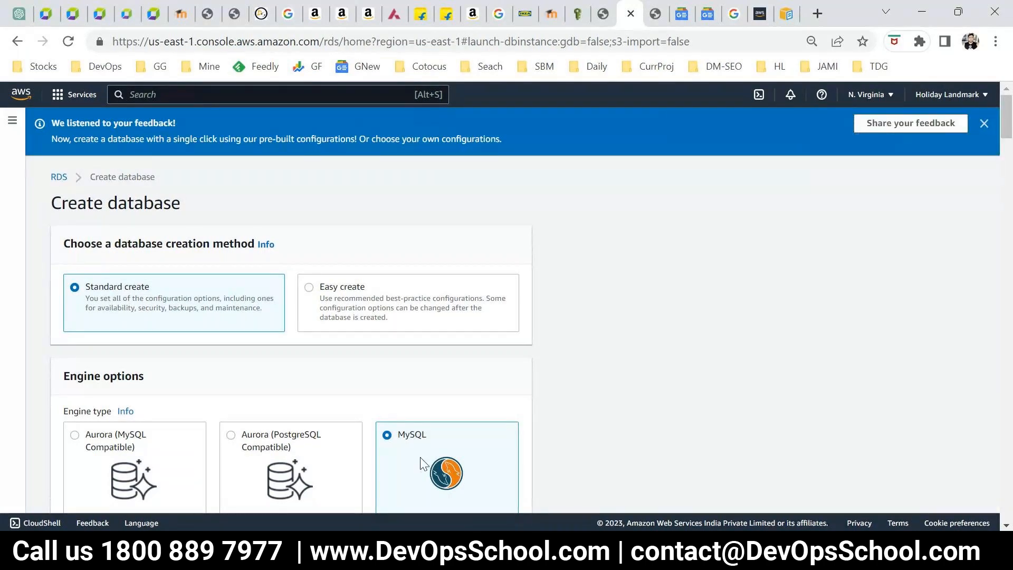
- Switch to the AWS.txt notes in Notepad and copy the DEVOPS entry onto the line below ASG
key(alt+Tab)
drag(96, 339, 33, 322)
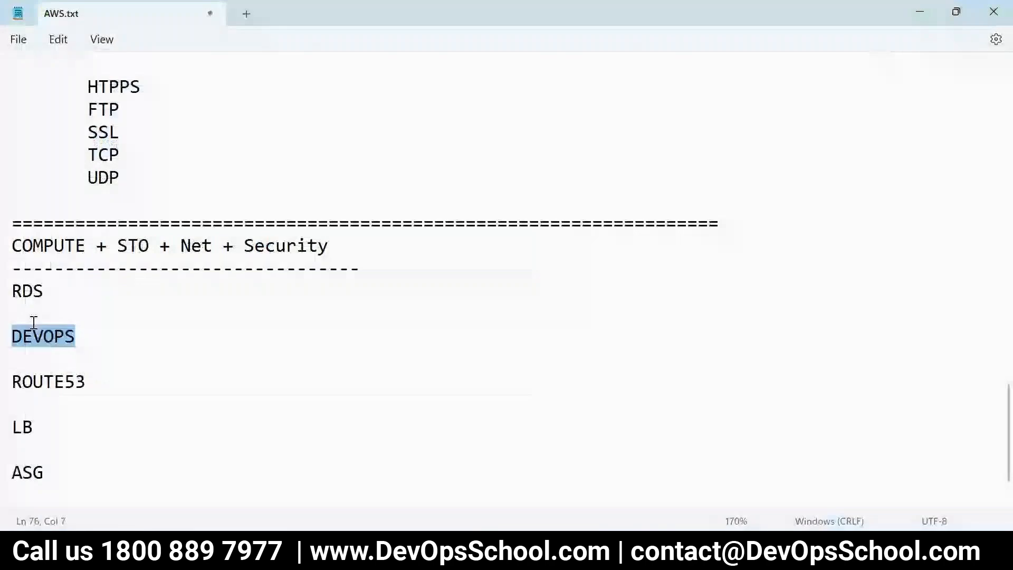
key(alt+Tab)
key(alt+Tab)
click(71, 337)
drag(86, 334, 34, 342)
key(ctrl+c)
scroll(185, 497, down, 1)
click(106, 436)
key(ctrl+v)
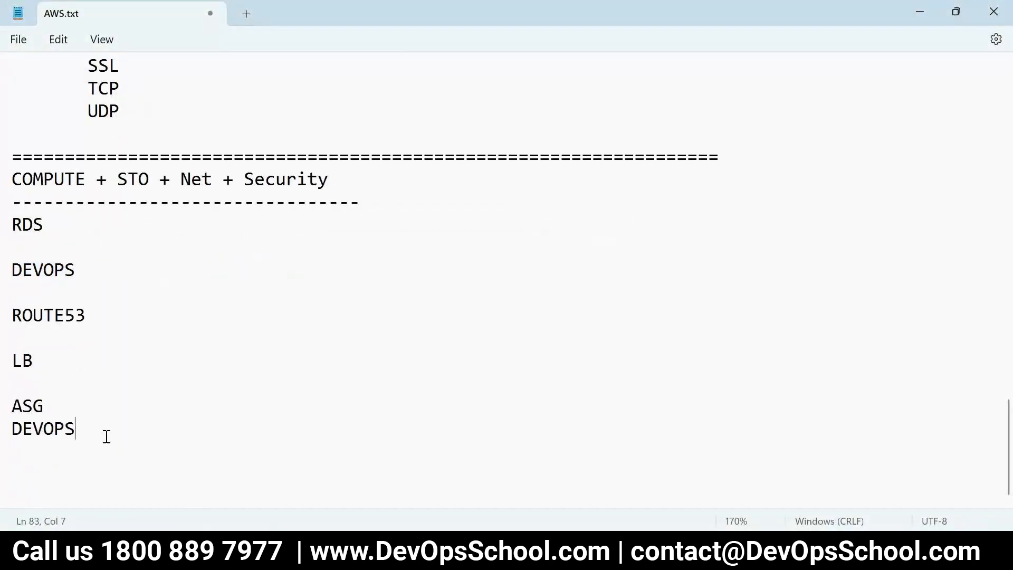
- Add a separator line of equals signs after the second DEVOPS entry with a blank line between them, and save the notes
key(Return)
text(=====================================================================)
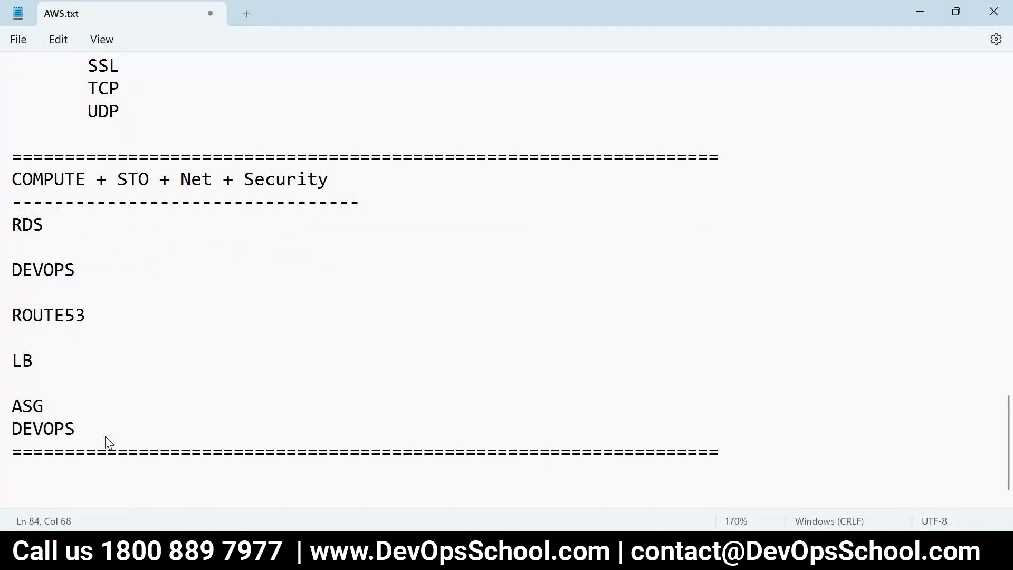
key(Return)
click(13, 453)
key(Return)
scroll(716, 394, down, 1)
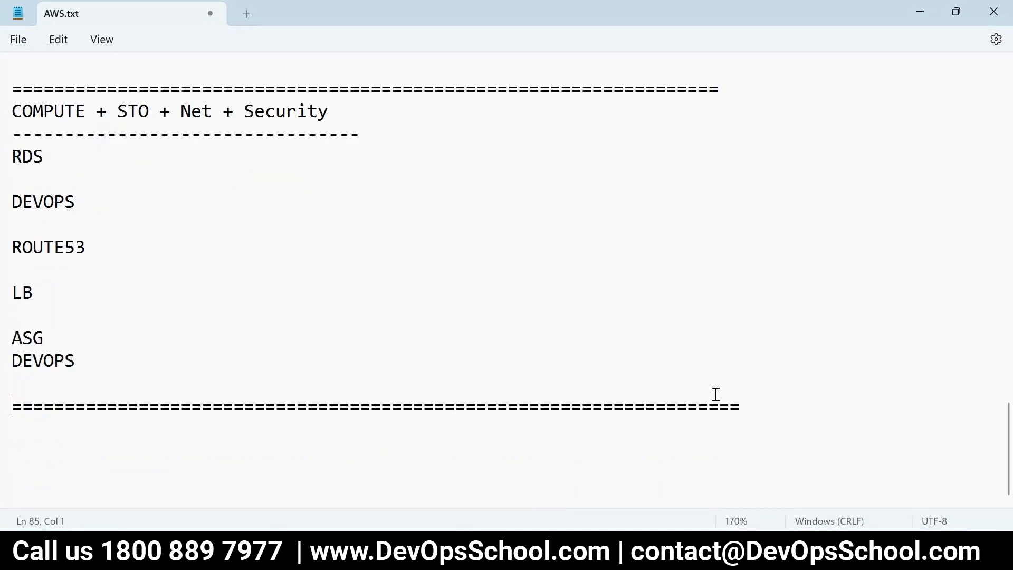
click(777, 406)
key(ctrl+s)
- Place the cursor below the separator and bring up the GoTo meeting window to check on the session
click(575, 464)
key(Up)
click(516, 550)
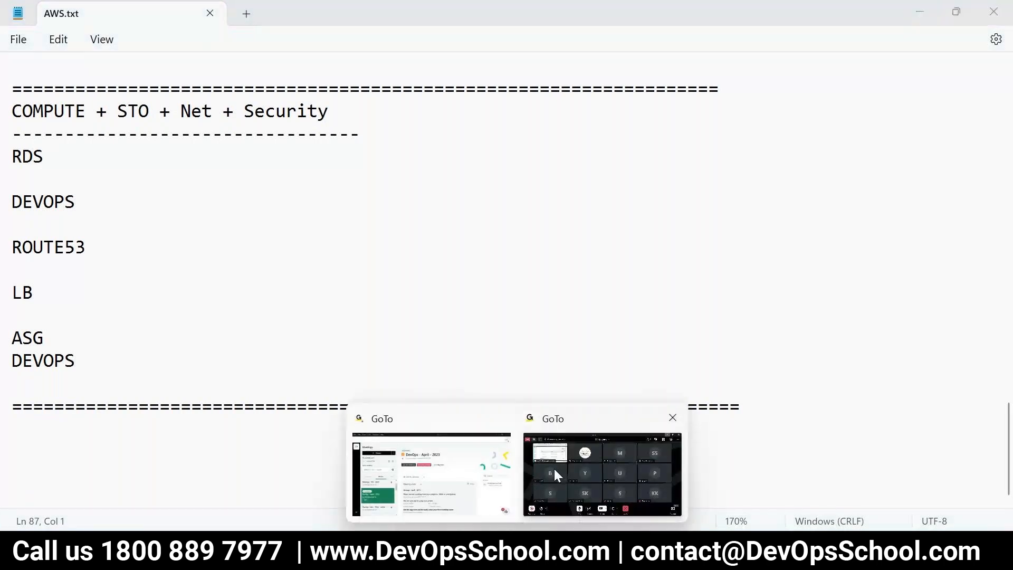
click(553, 469)
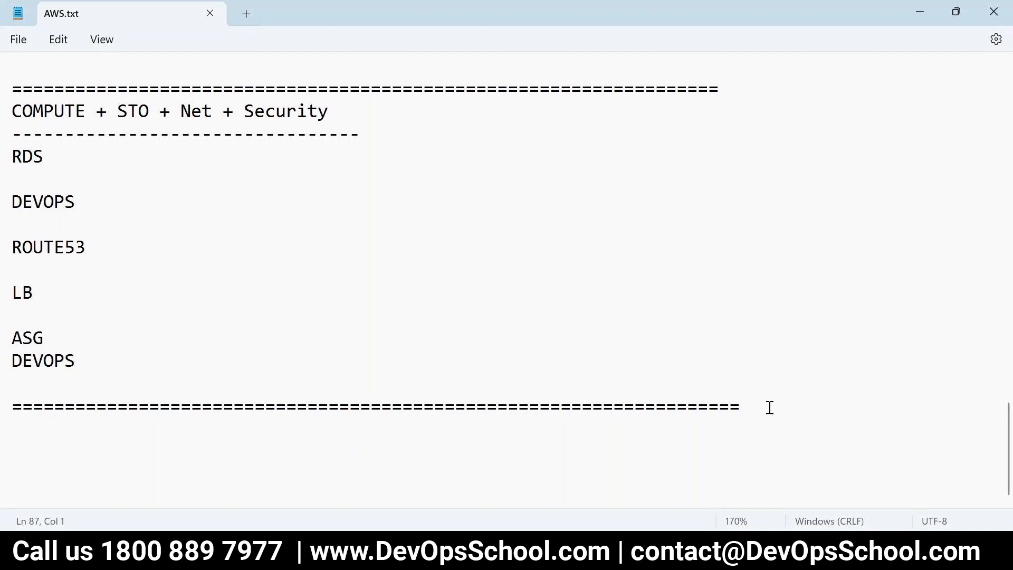
- Start a pipeline line directly below the separator with EDITOR -> GIT -> SCAN -> BULD
key(Up)
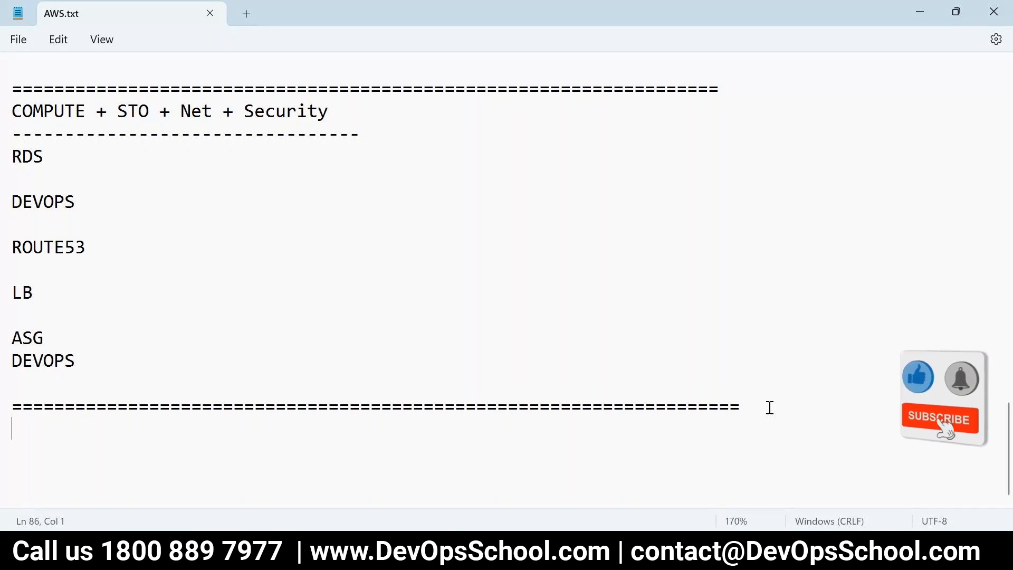
text(EDITO)
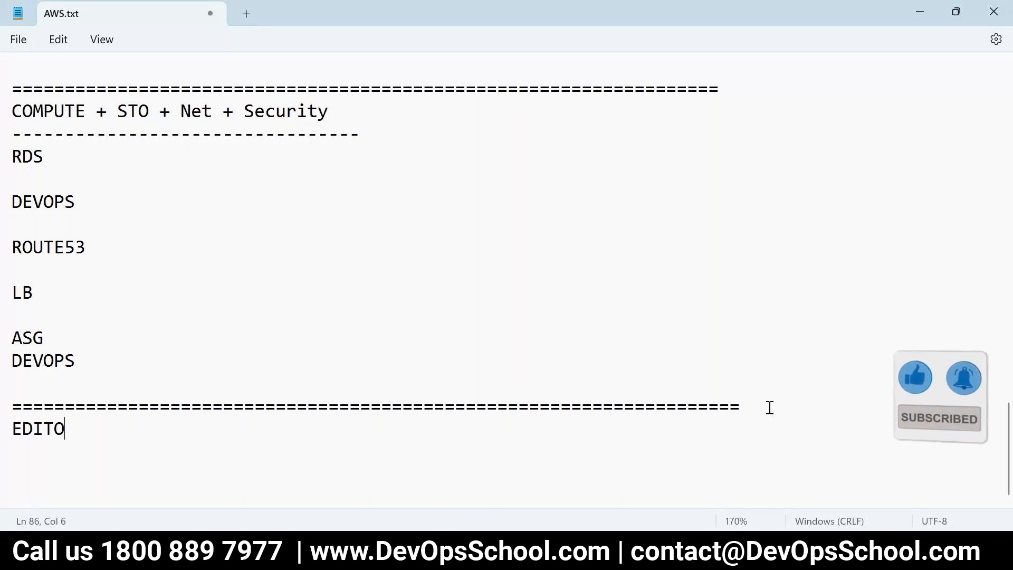
text(R -> GIT)
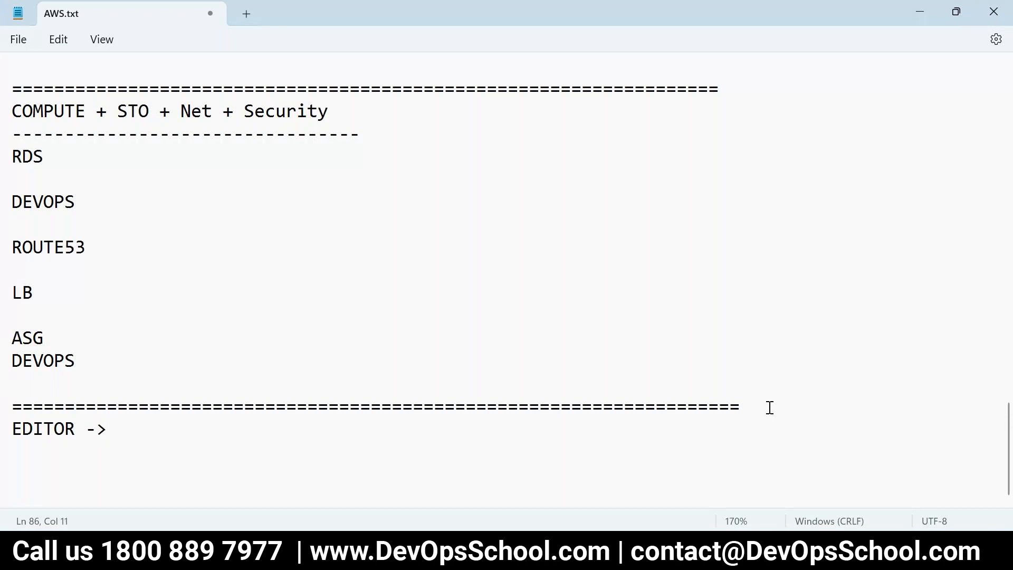
text( -> SCAN -)
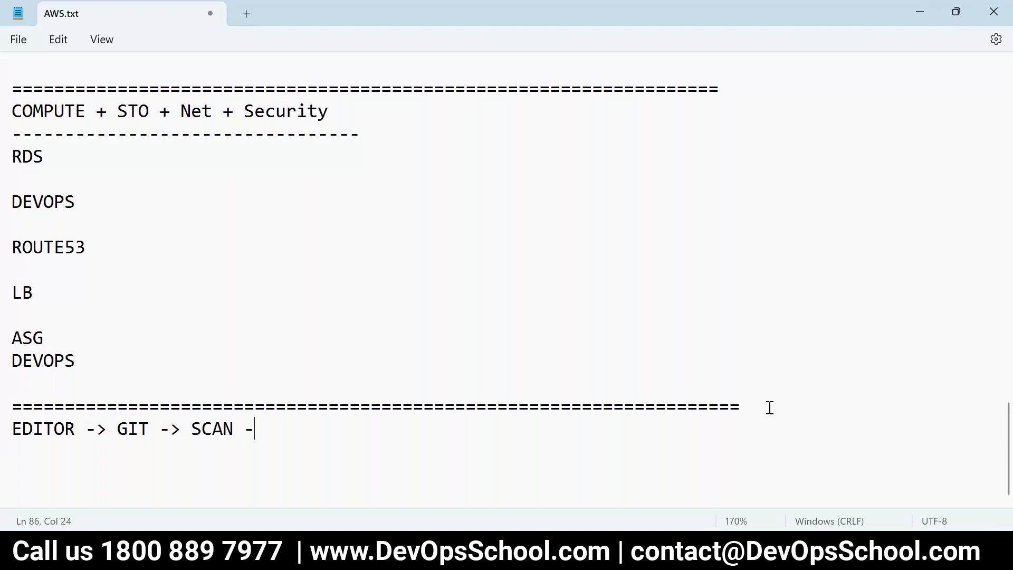
text(> BULD -> U)
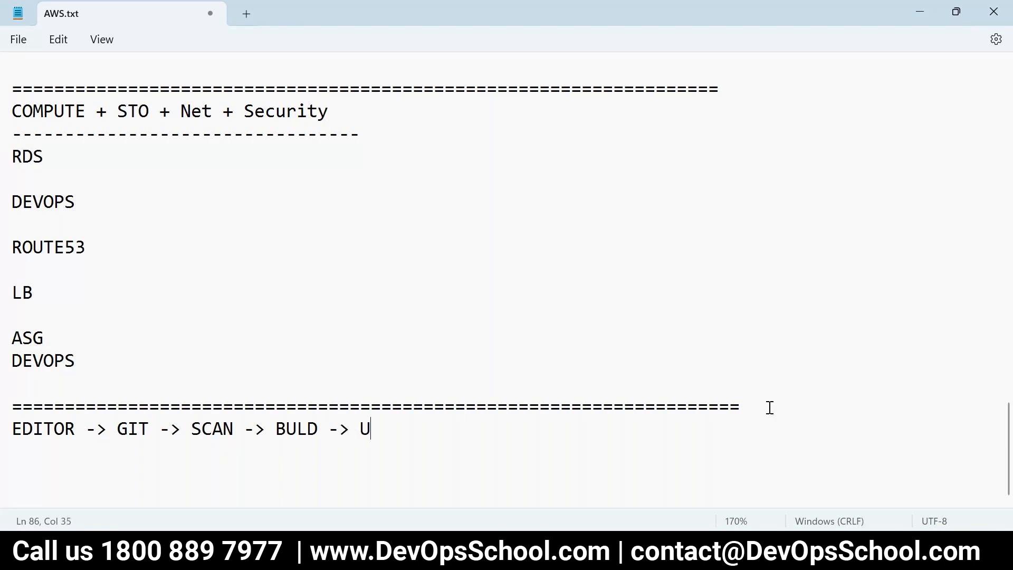
text(T -> PACK --> A)
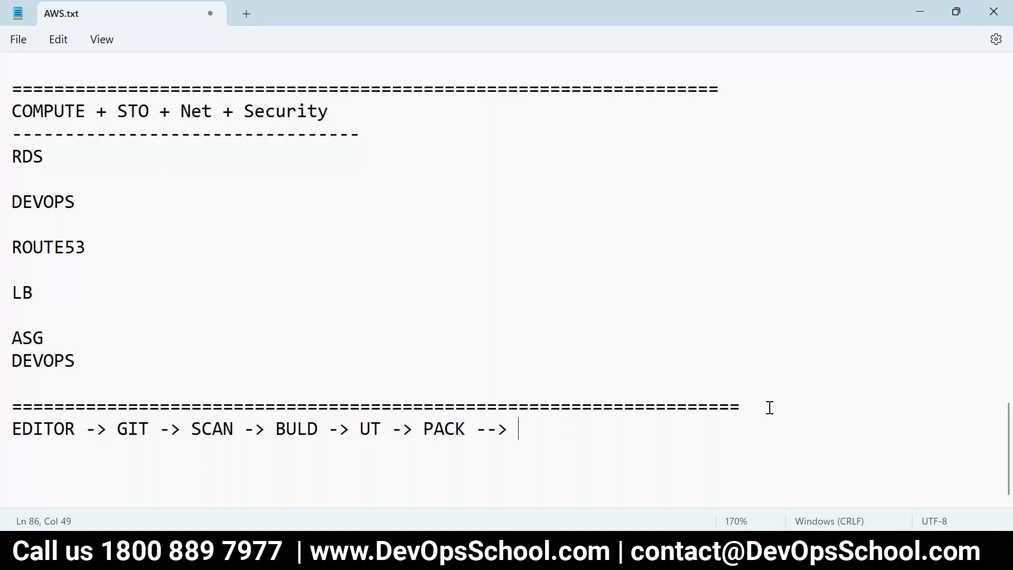
- Continue the pipeline line with UT -> PACK --> ARCHIVE -> Dep -> AT -> RELEASE
text(RCHIVE -> Dep)
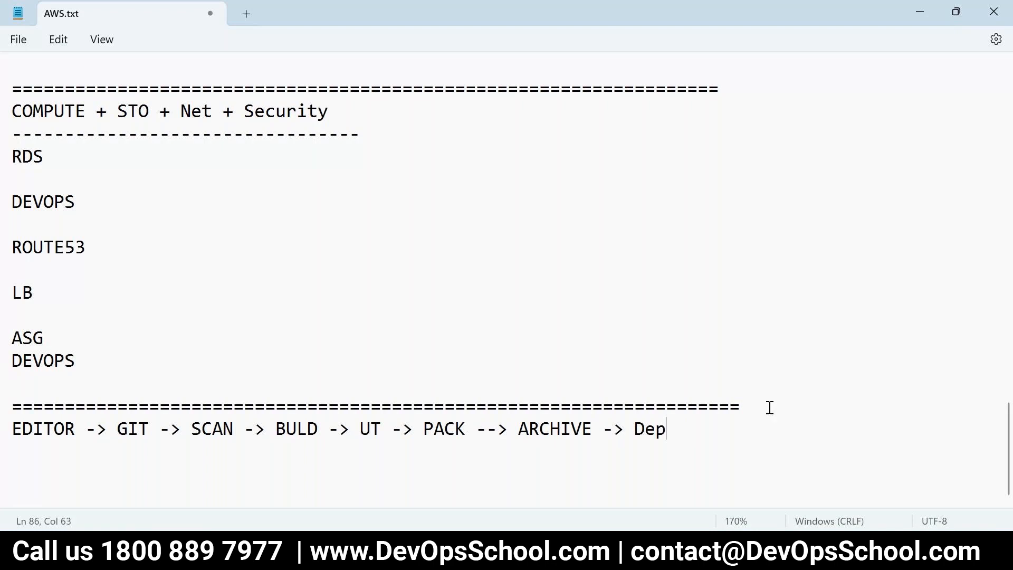
text( -> AT  -> RELEASE)
- Underline the pipeline line with a long row of dashes
key(Return)
text(---------------------)
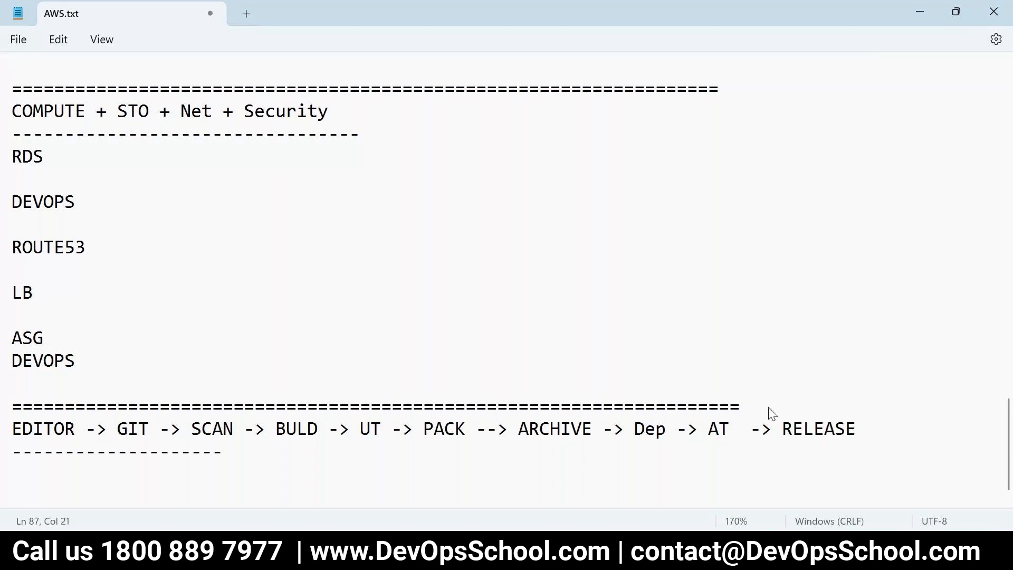
text(------------------------------------------------------)
- Add the label CI below the row of dashes, indented by six tab stops
key(Return)
key(Tab)
key(Tab)
key(Tab)
key(Tab)
key(Tab)
key(Tab)
key(Tab)
key(Tab)
text(CI)
scroll(183, 482, down, 1)
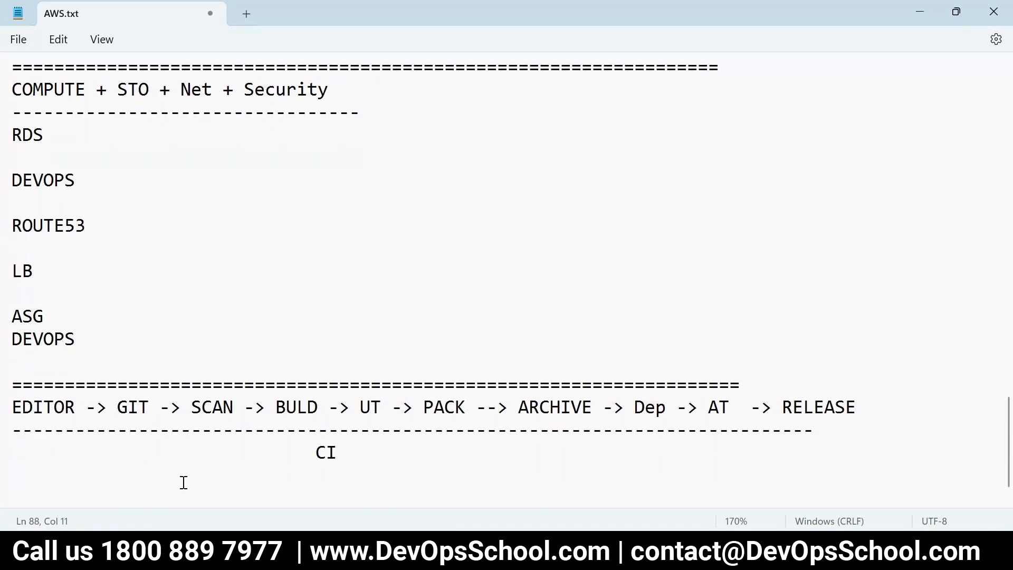
- Highlight each pipeline stage in turn from GIT and SCAN through Dep, AT and RELEASE
double_click(131, 389)
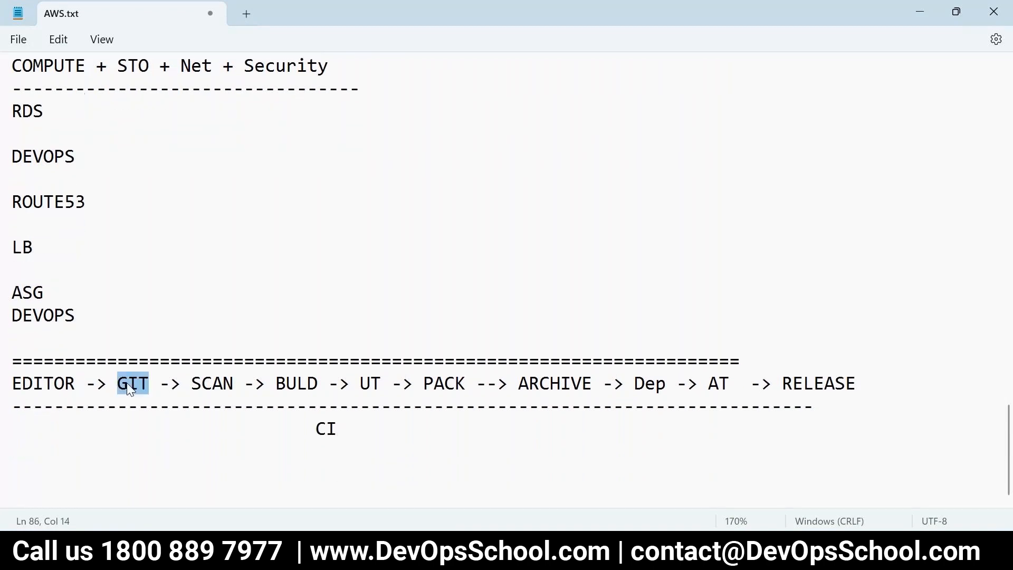
double_click(223, 387)
click(297, 389)
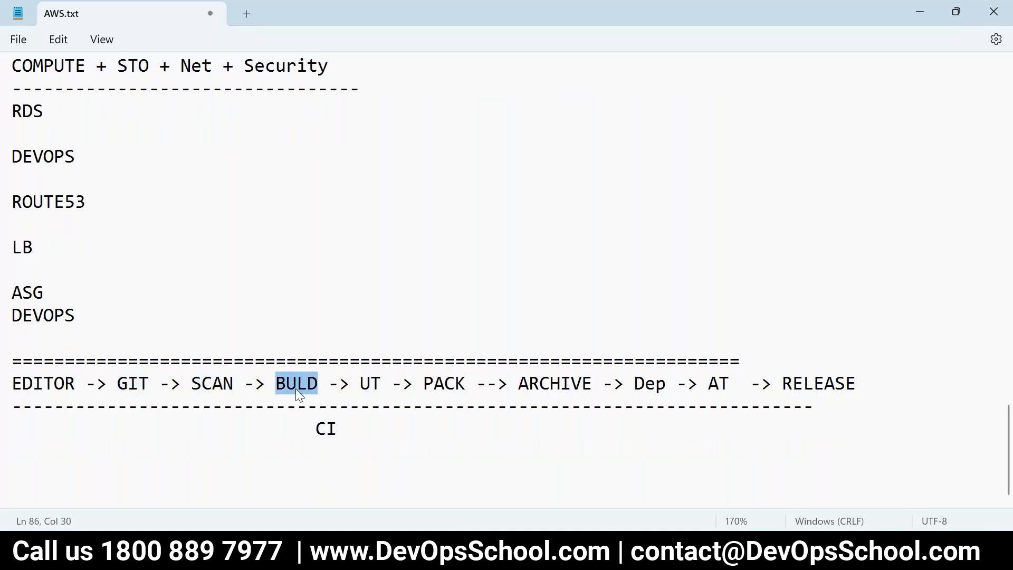
double_click(372, 386)
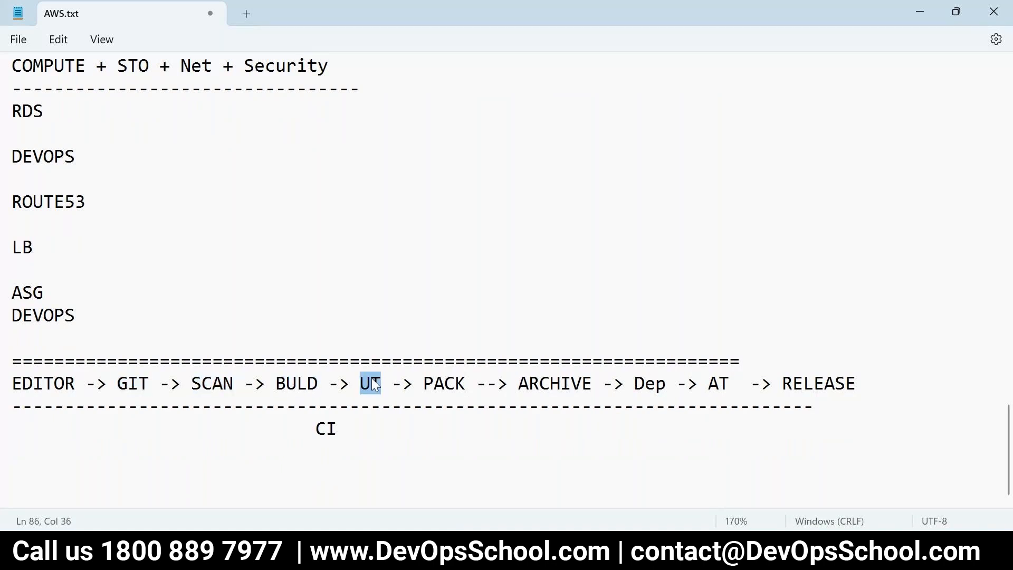
double_click(443, 388)
double_click(544, 387)
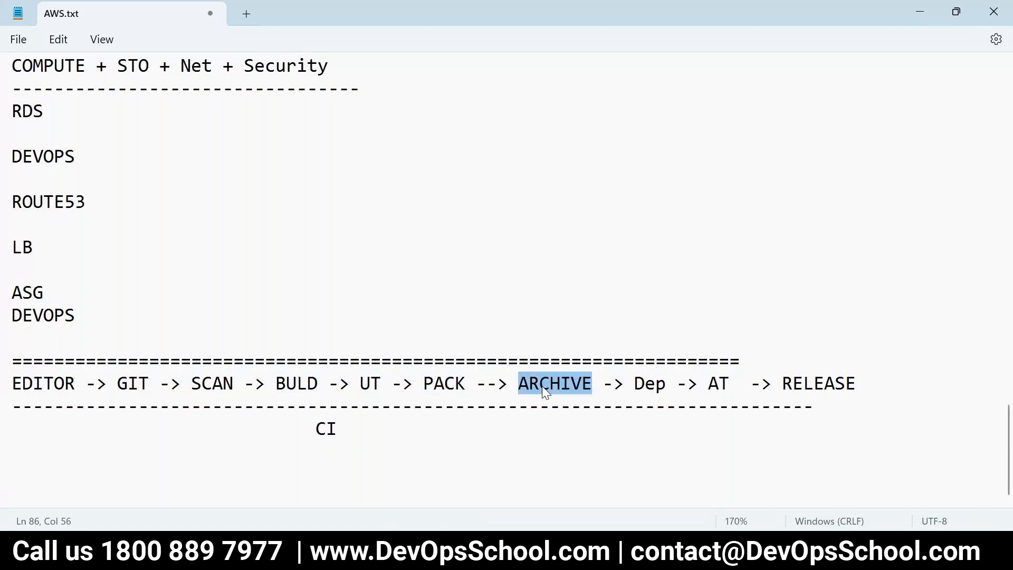
click(654, 382)
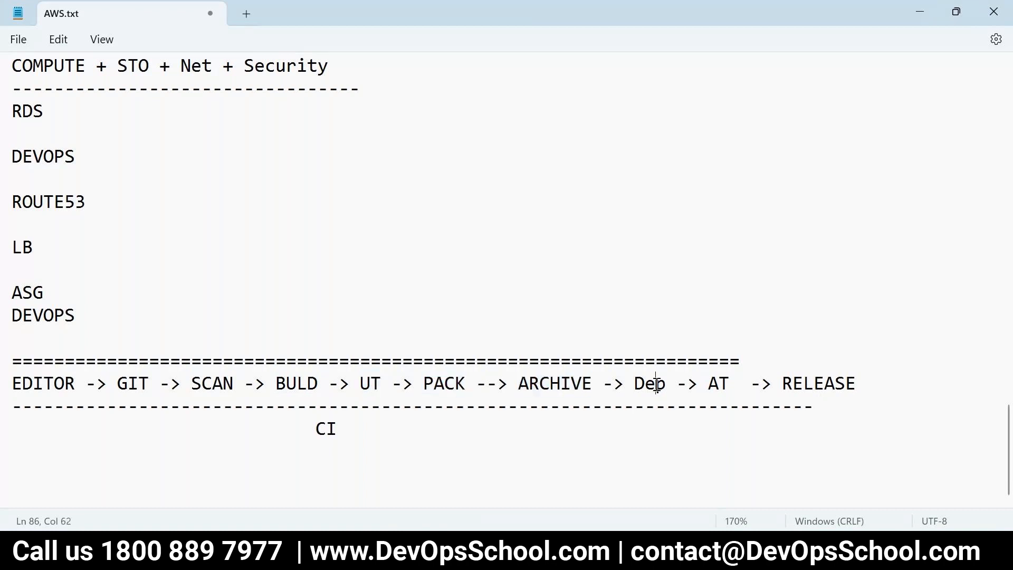
double_click(663, 377)
double_click(722, 389)
double_click(797, 390)
- Highlight the CI label, the whole pipeline block and the DEVOPS entry below ASG
double_click(338, 430)
shift+click(262, 428)
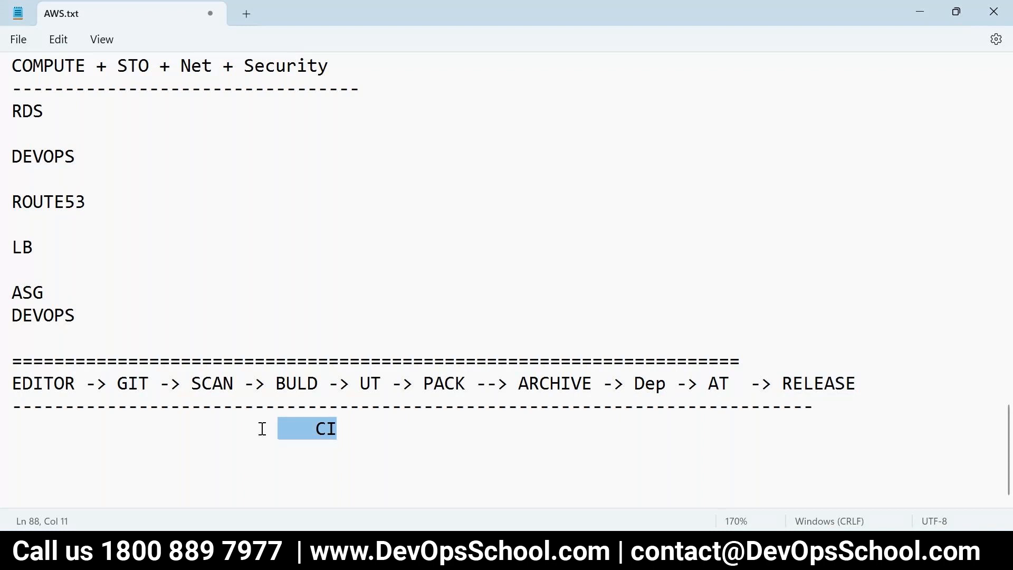
drag(262, 429, 6, 368)
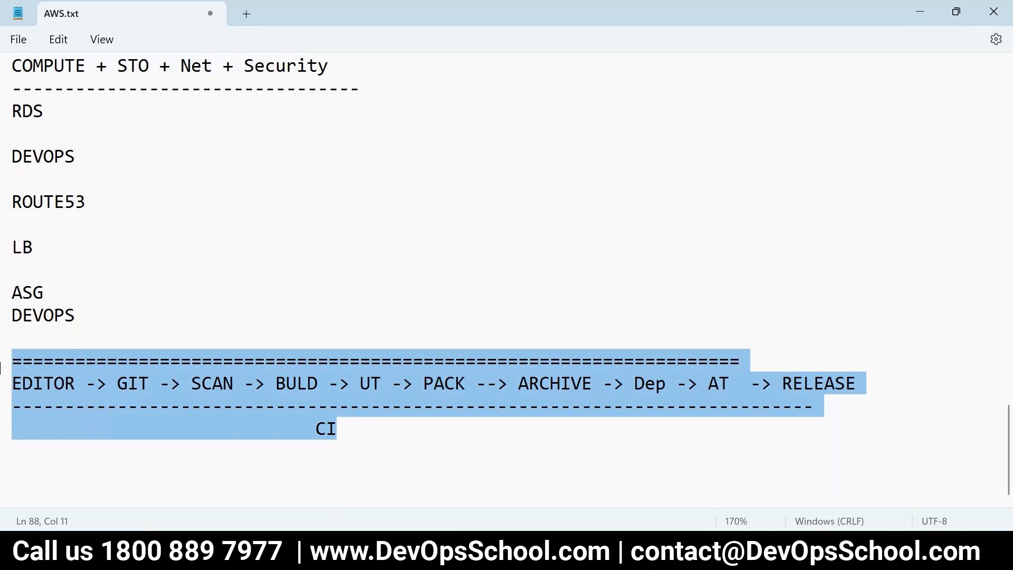
click(267, 461)
drag(444, 406, 11, 338)
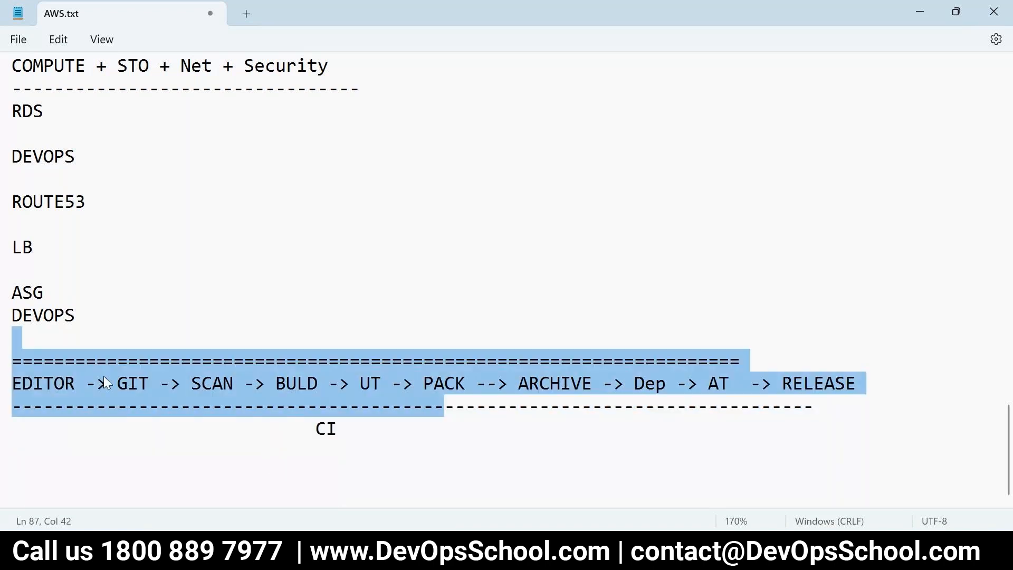
click(2, 319)
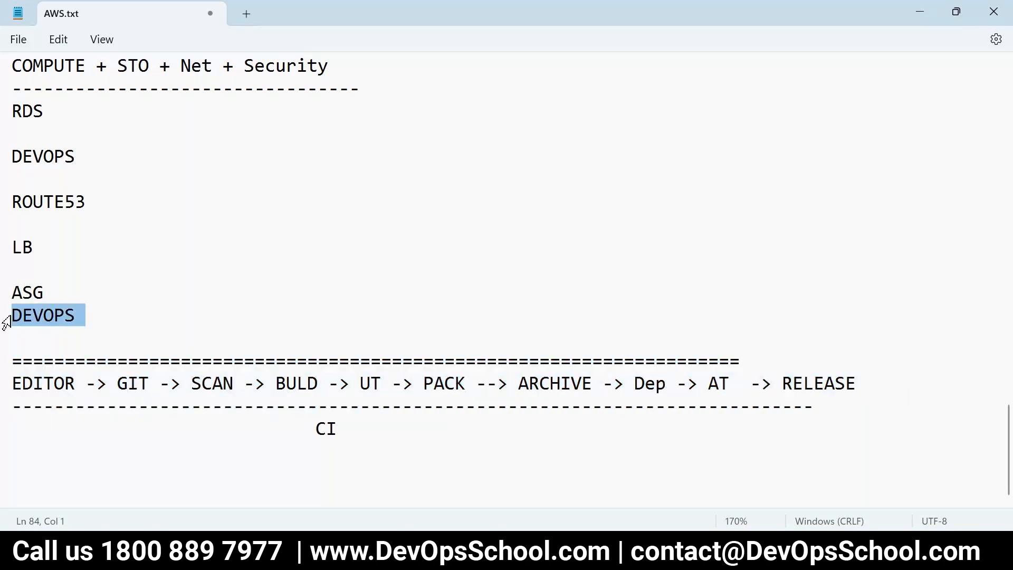
- Change the DEVOPS entry below ASG to read AWS DEVOPS
click(19, 317)
key(Left)
text(AWS)
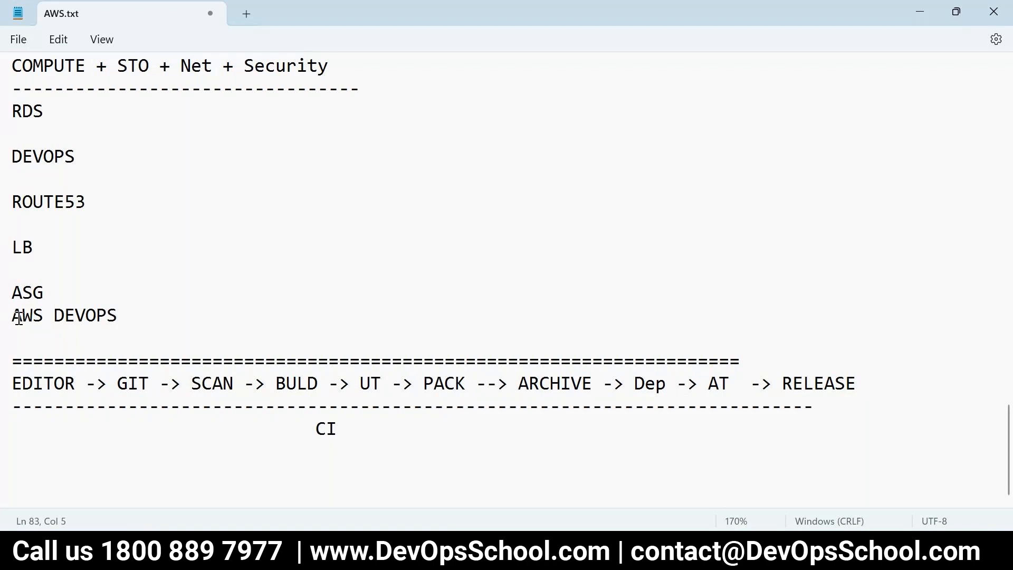
- Switch to the AWS console in Chrome and browse the Developer Tools category in the list of services
key(super)
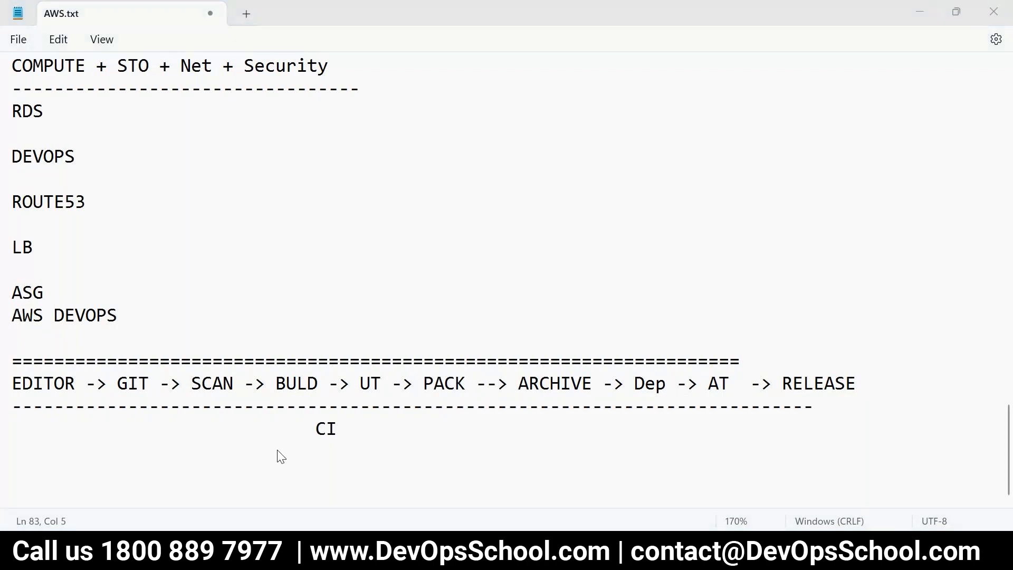
mouse_move(274, 557)
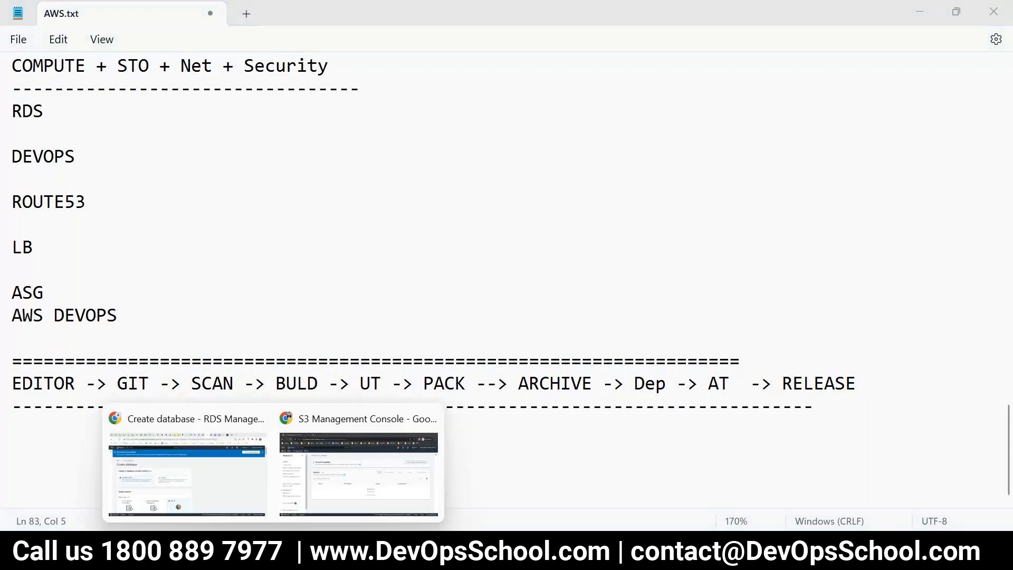
click(208, 478)
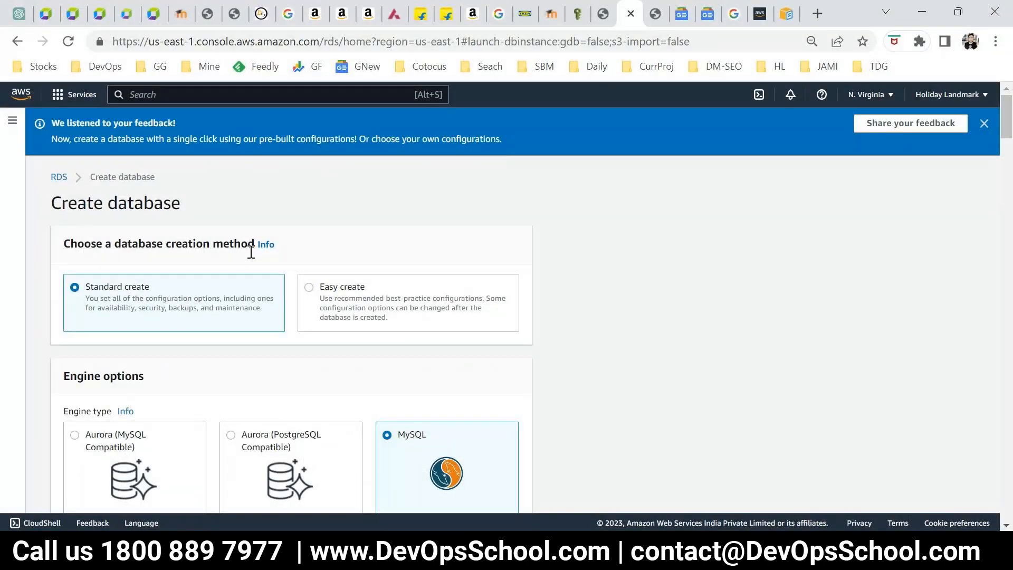
click(74, 95)
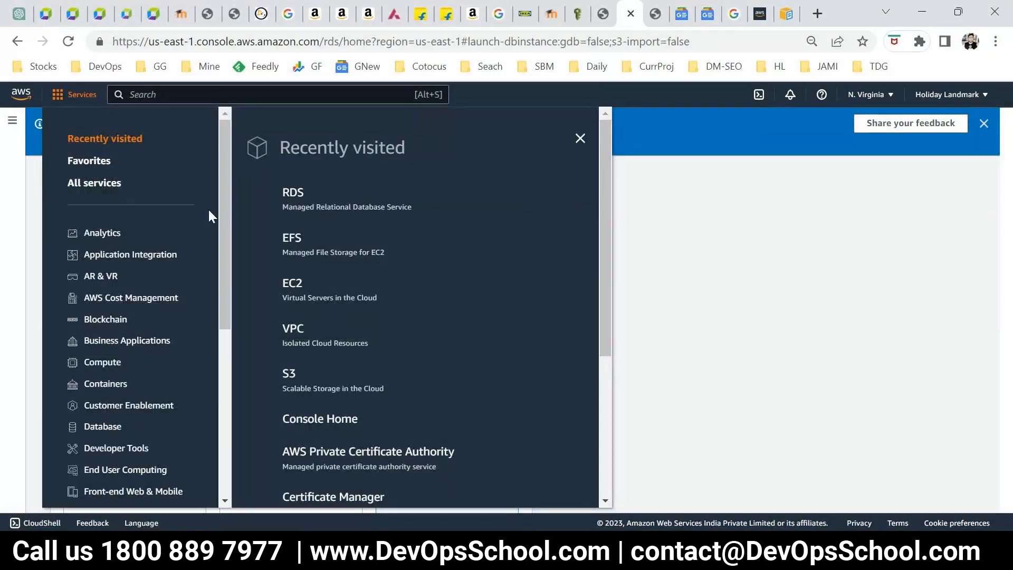
scroll(151, 274, down, 5)
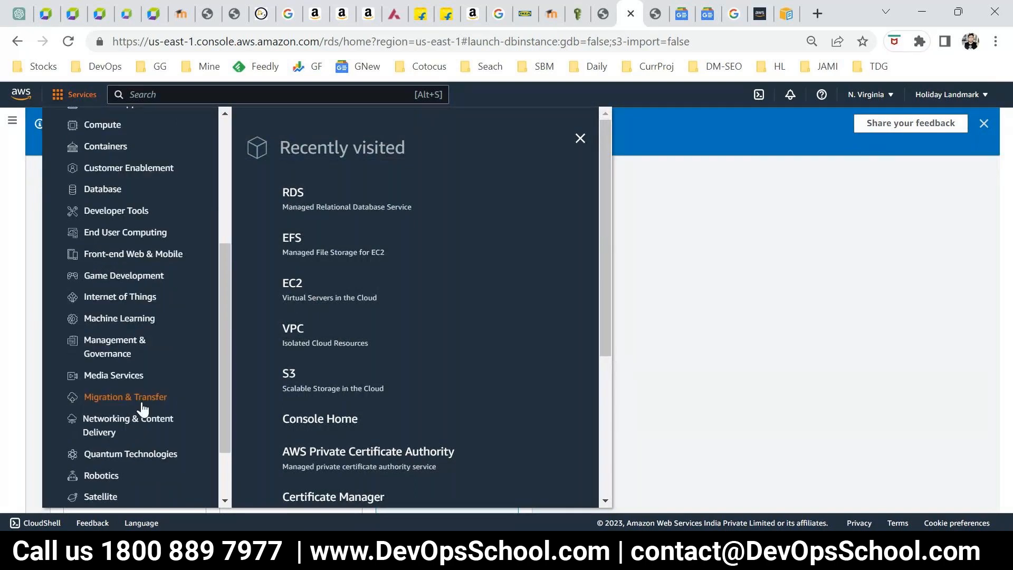
click(116, 210)
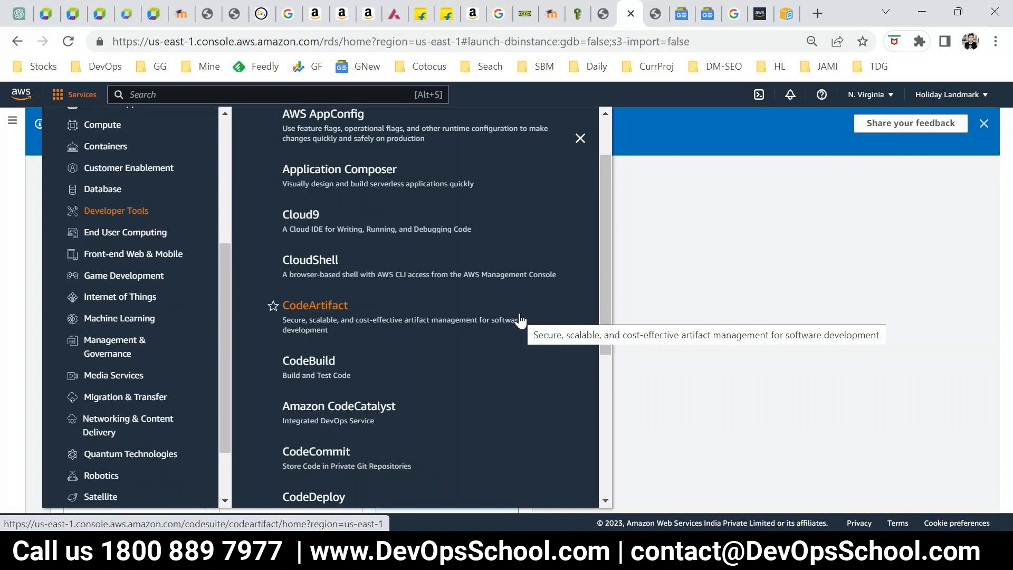
scroll(297, 213, up, 2)
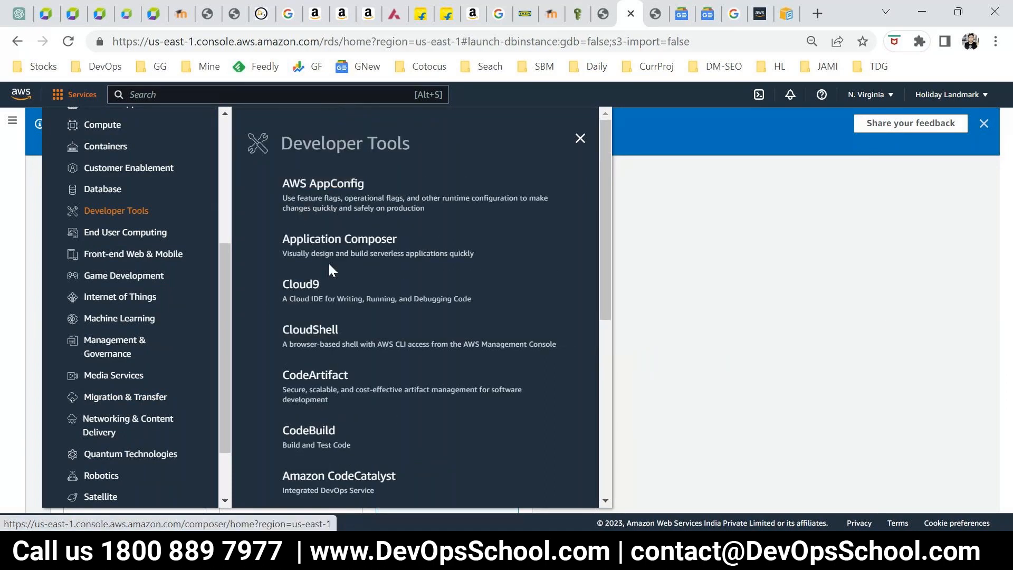
scroll(317, 256, down, 2)
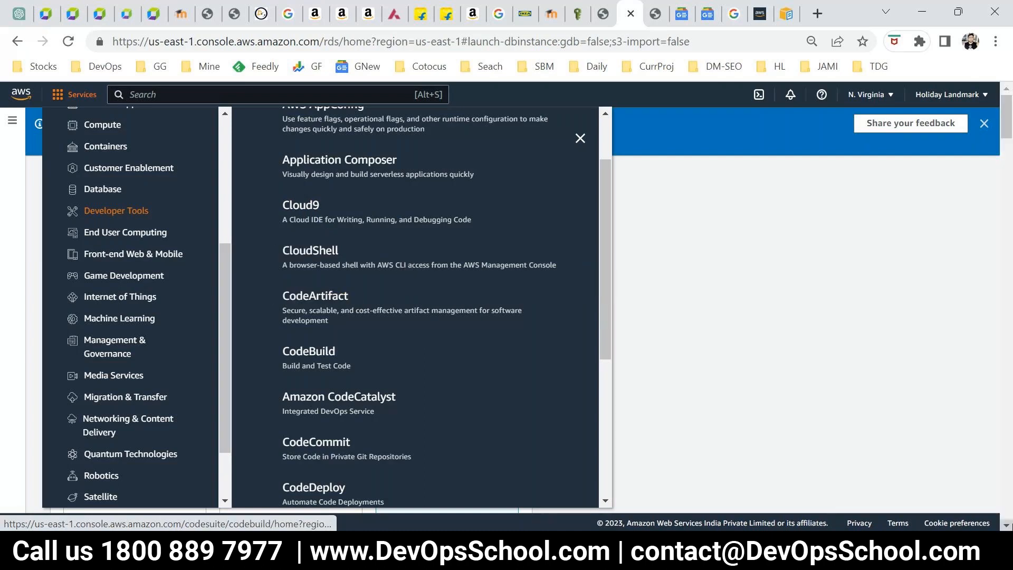
click(1011, 562)
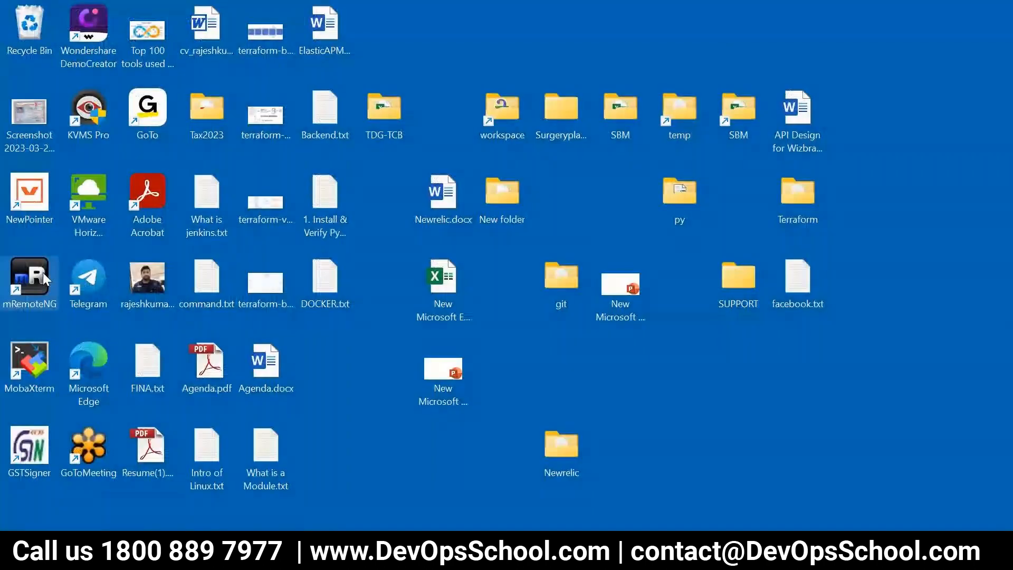
click(18, 403)
click(273, 551)
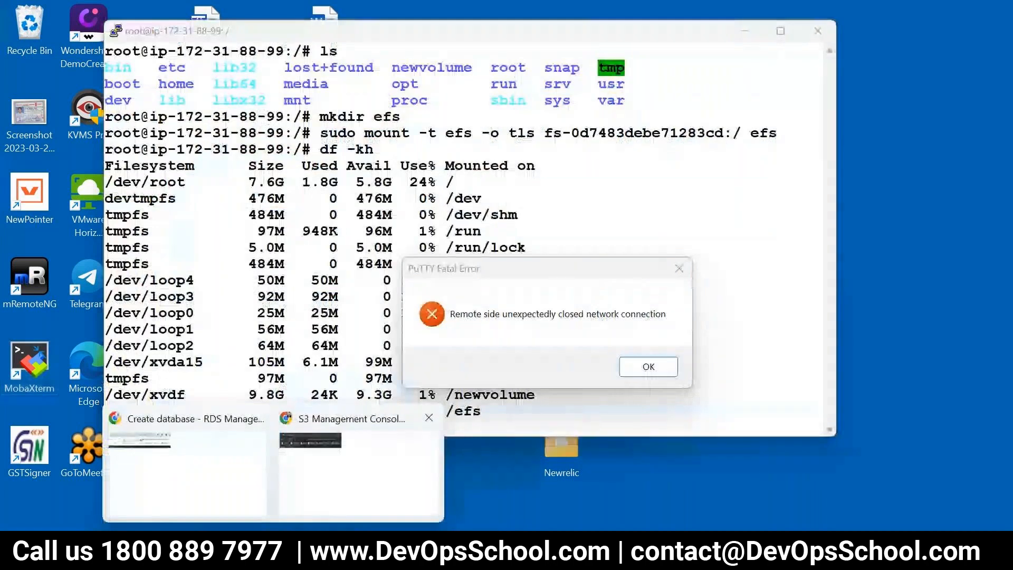
click(213, 455)
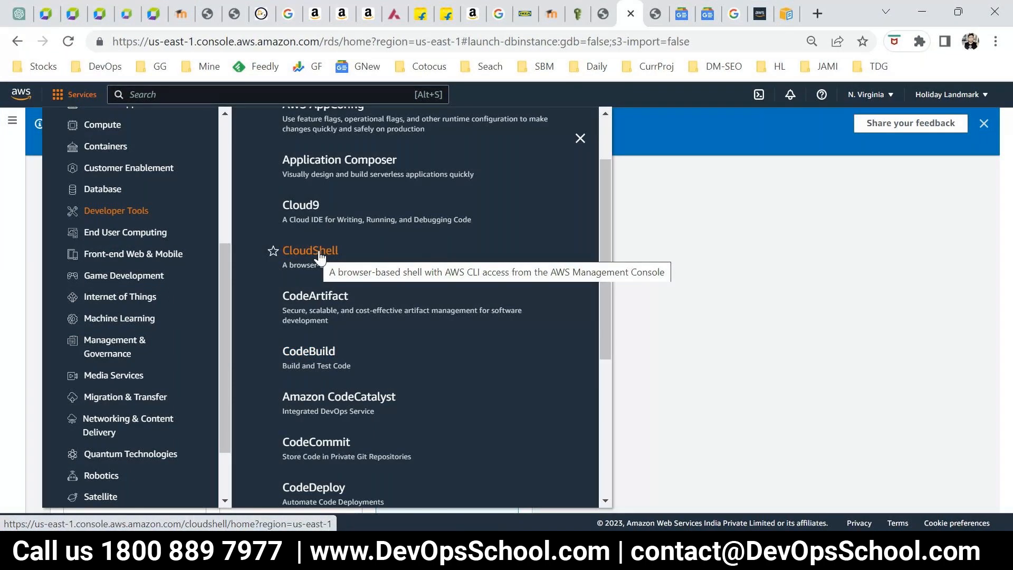
- Review the Developer Tools services from Application Composer and CodeArtifact through CodeBuild, CodeCommit, CodeDeploy and CodePipeline to X-Ray
scroll(320, 256, down, 5)
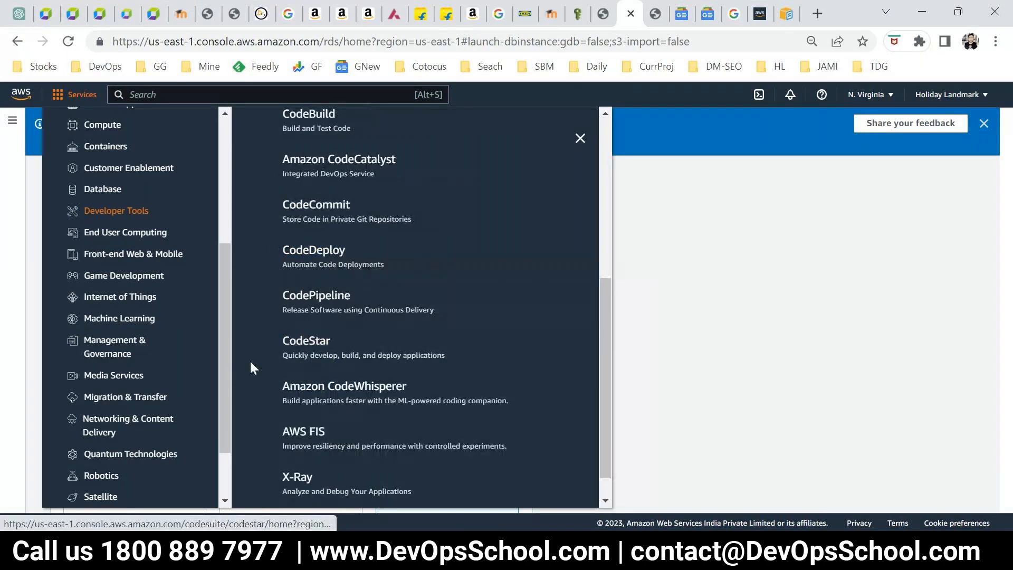
scroll(310, 284, up, 3)
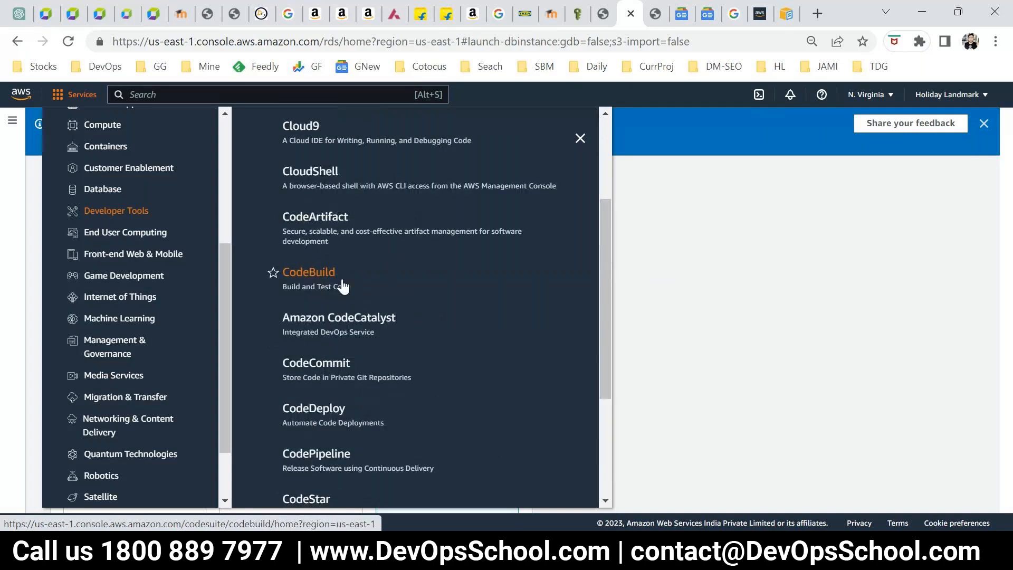
scroll(357, 314, down, 2)
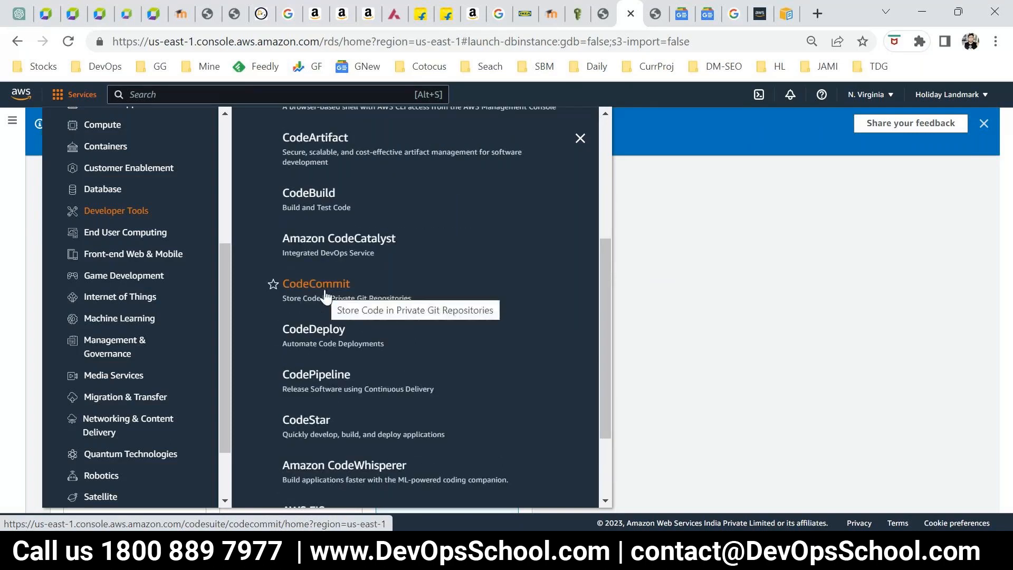
scroll(326, 294, down, 2)
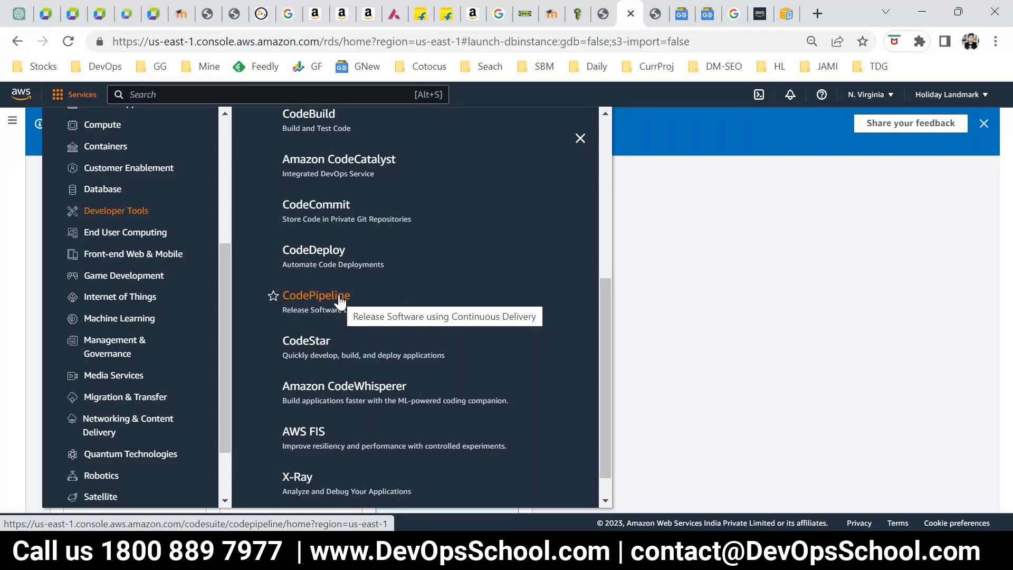
scroll(378, 432, down, 1)
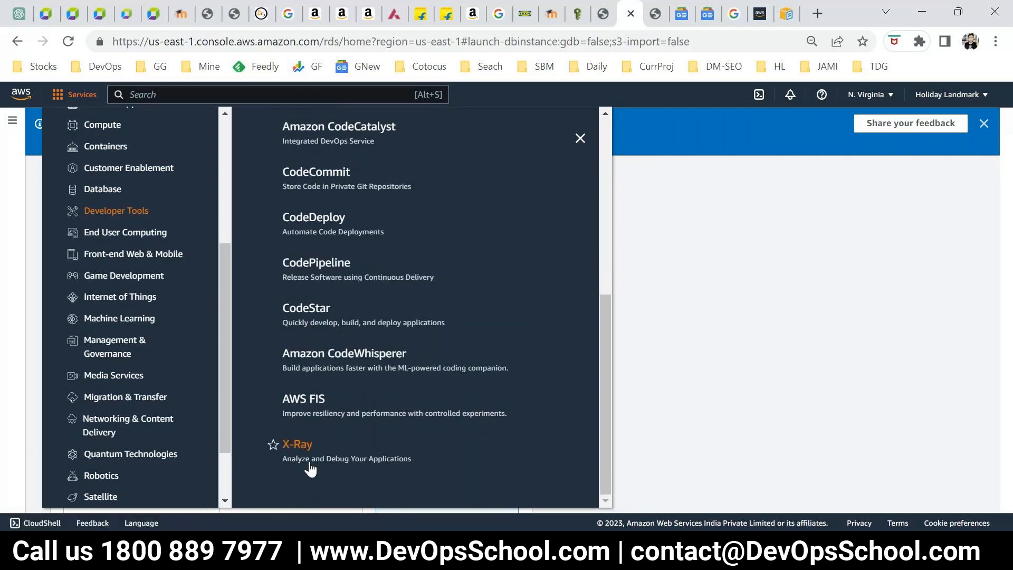
scroll(308, 475, up, 4)
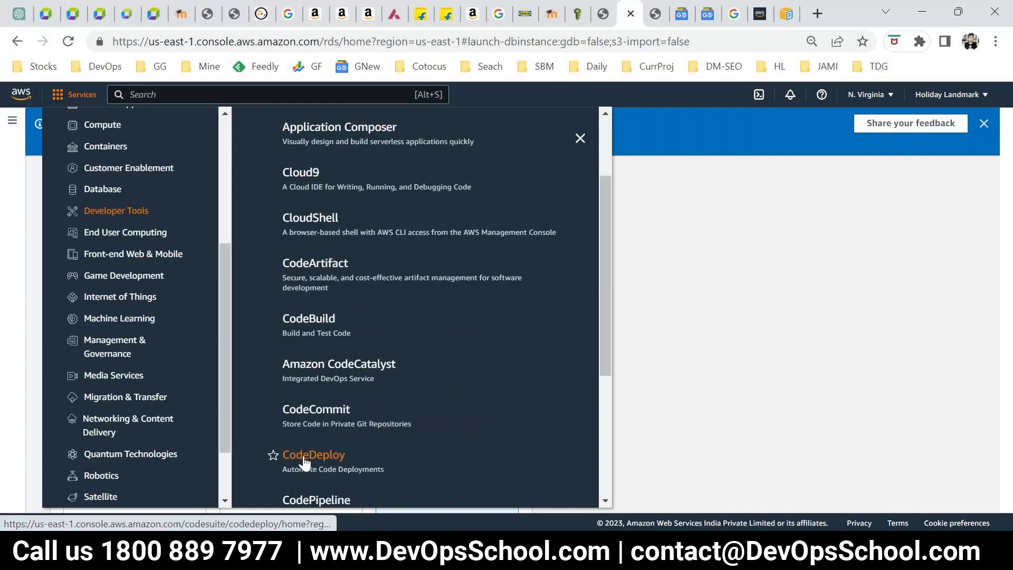
scroll(305, 461, up, 2)
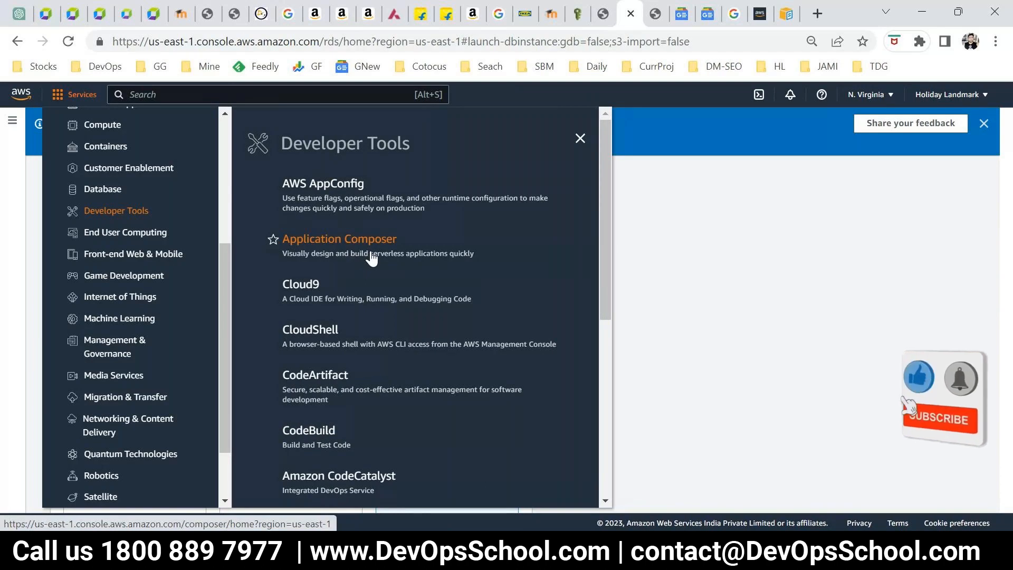
scroll(426, 316, down, 6)
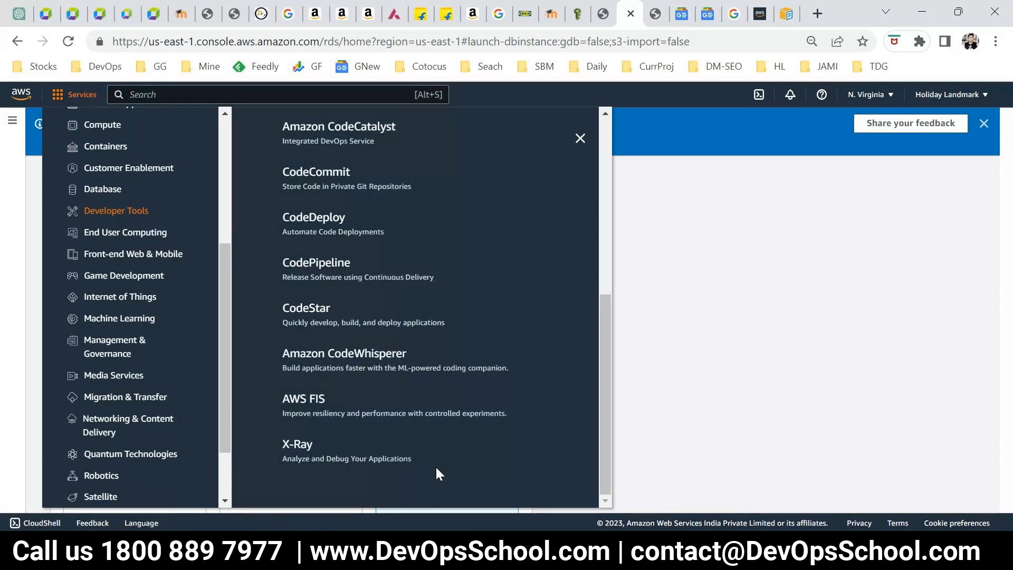
scroll(436, 468, up, 4)
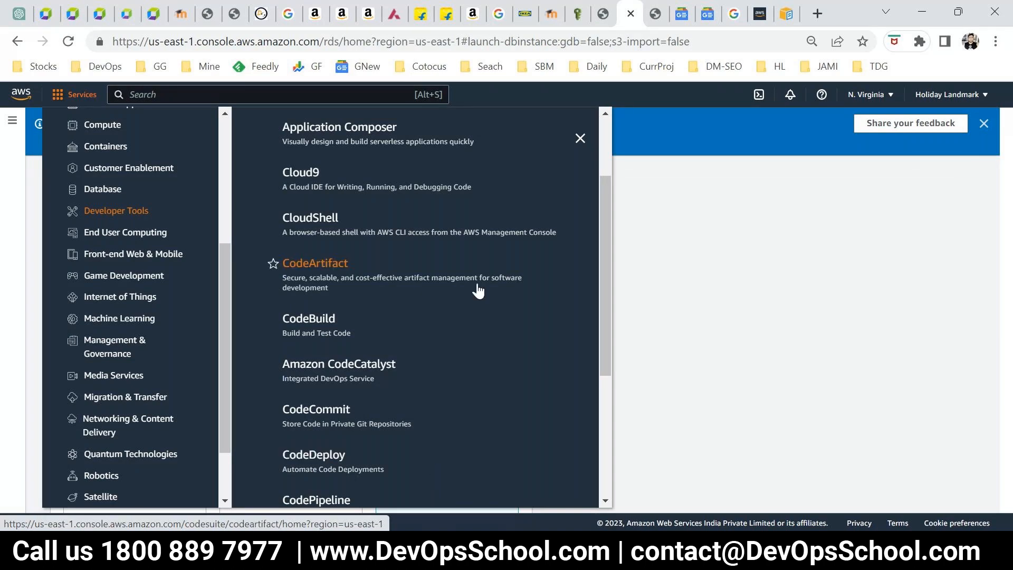
scroll(474, 287, down, 3)
scroll(474, 287, up, 3)
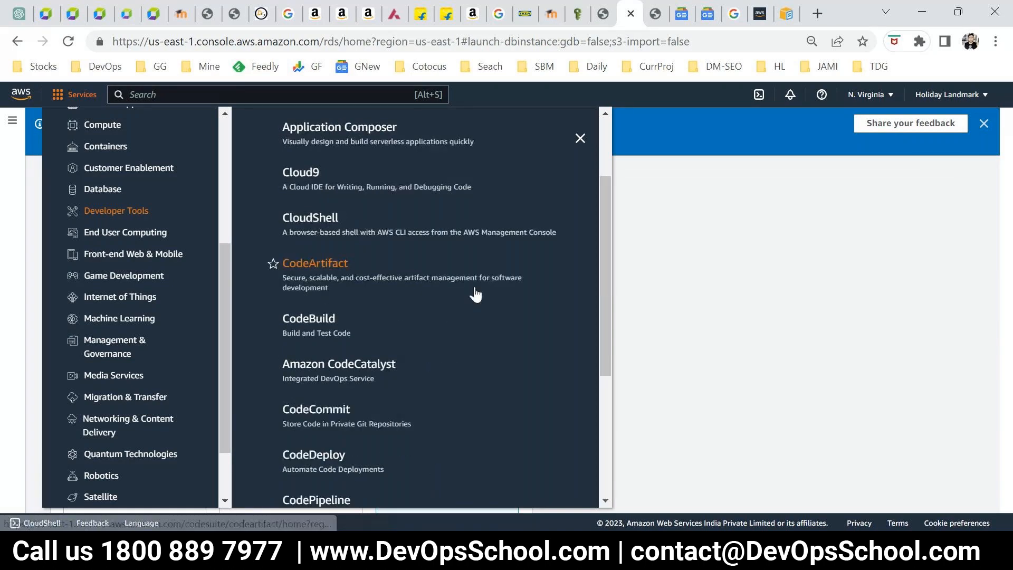
scroll(475, 294, down, 3)
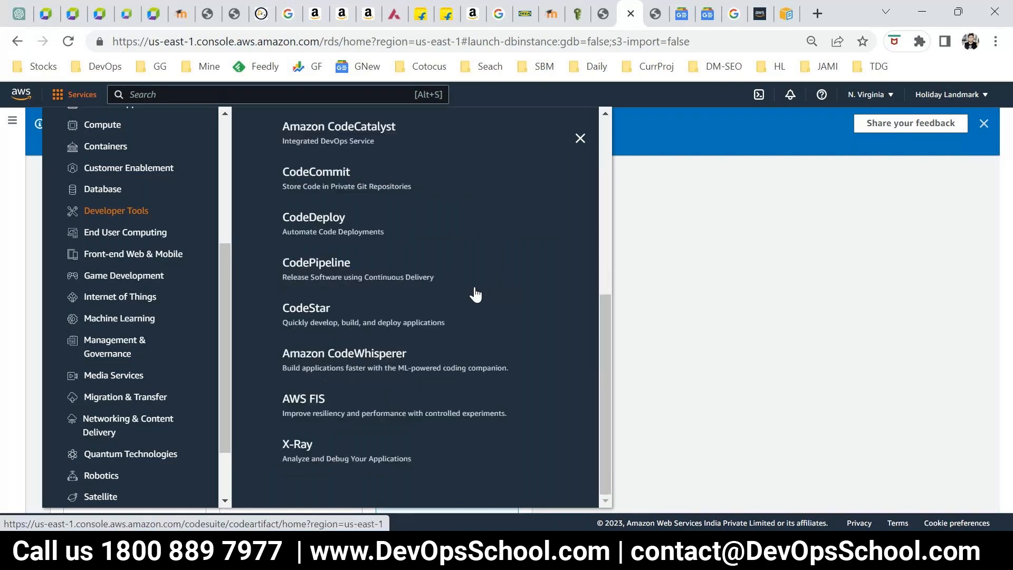
- Return to the AWS.txt notes in Notepad and add the line domain below ROUTE53, indented by two tab stops
click(481, 551)
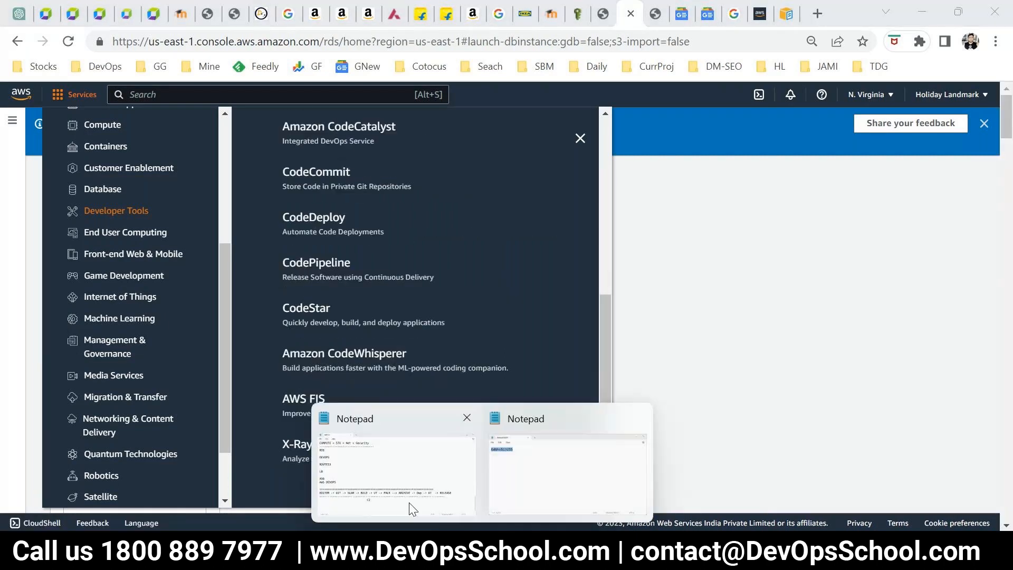
click(382, 491)
scroll(151, 280, up, 2)
double_click(49, 338)
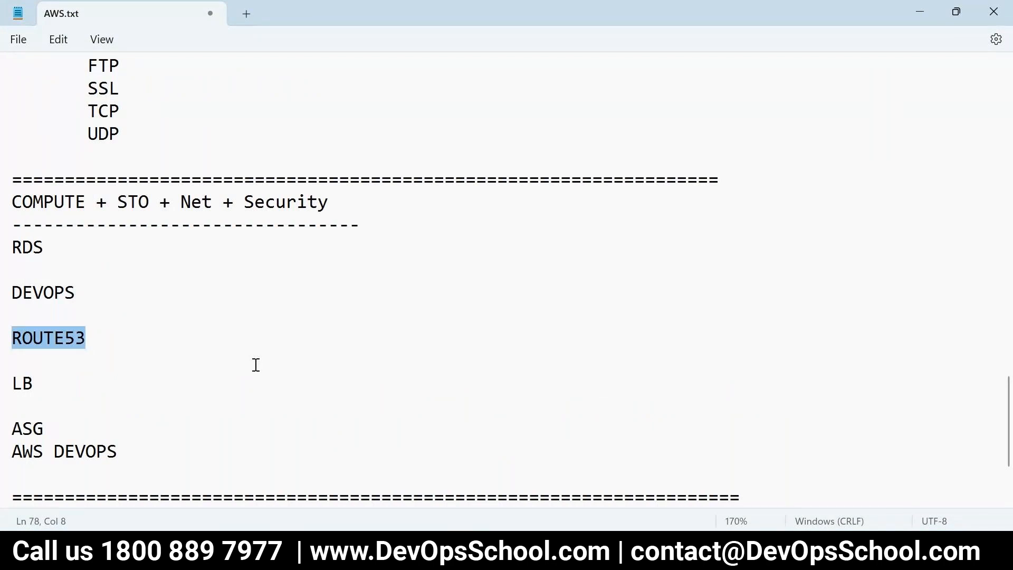
click(215, 346)
key(Return)
key(Tab)
key(Tab)
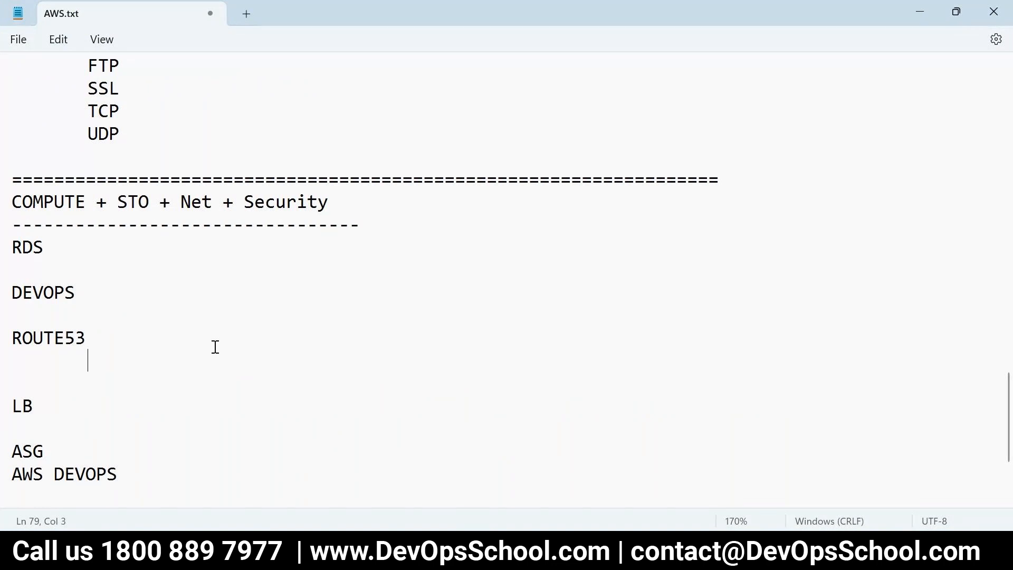
text(domain)
- Switch from the notes to the GoTo meeting window showing the participants
mouse_move(482, 556)
mouse_move(516, 555)
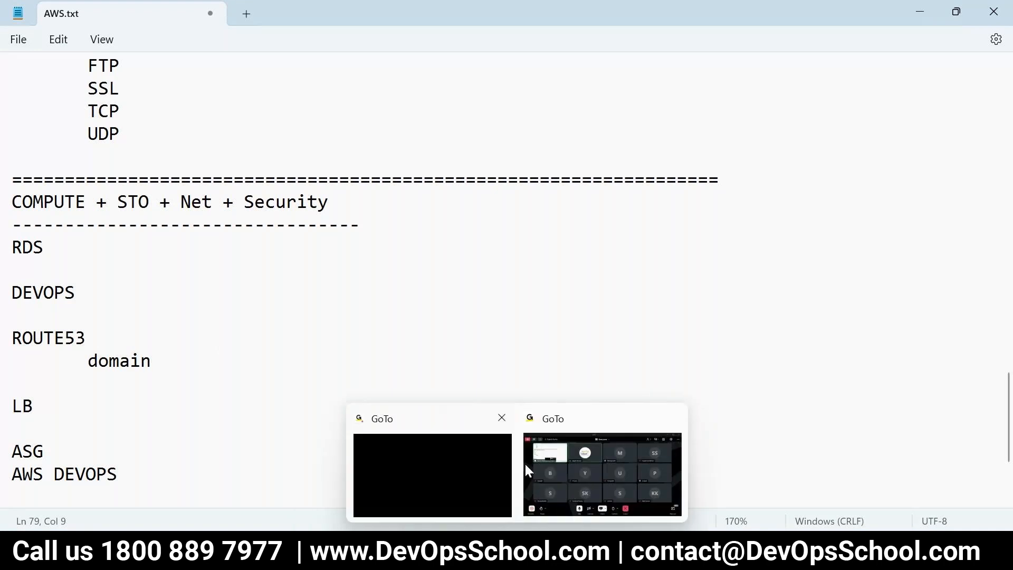
click(543, 470)
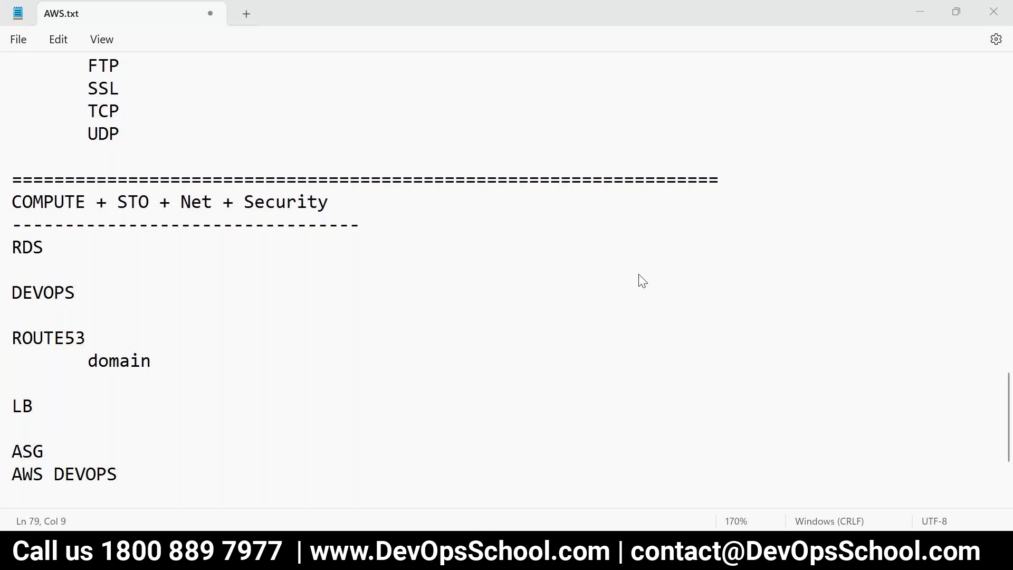
- Switch to the AWS console in Chrome, search the services for route53 and open Route 53
mouse_move(274, 550)
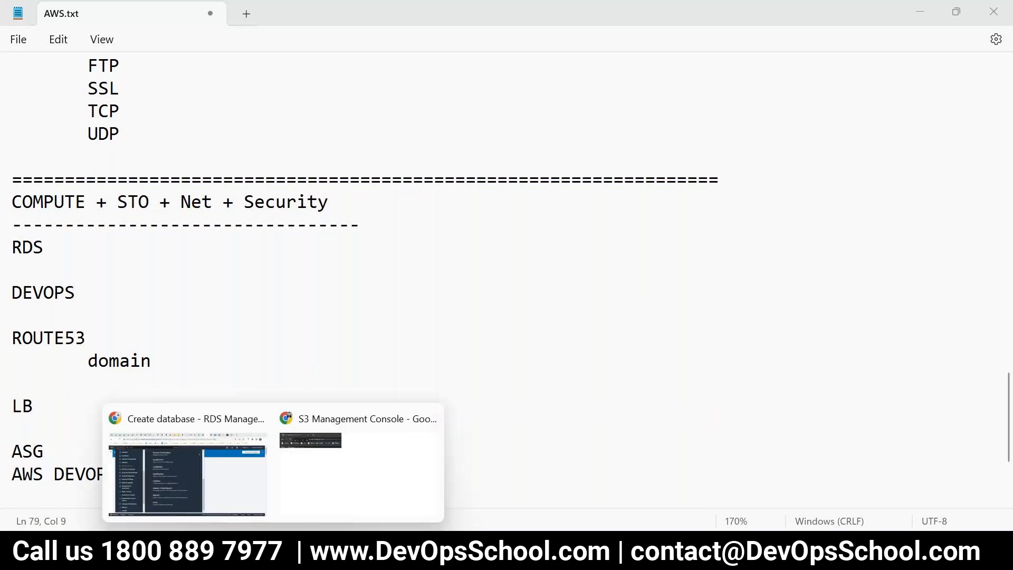
click(253, 495)
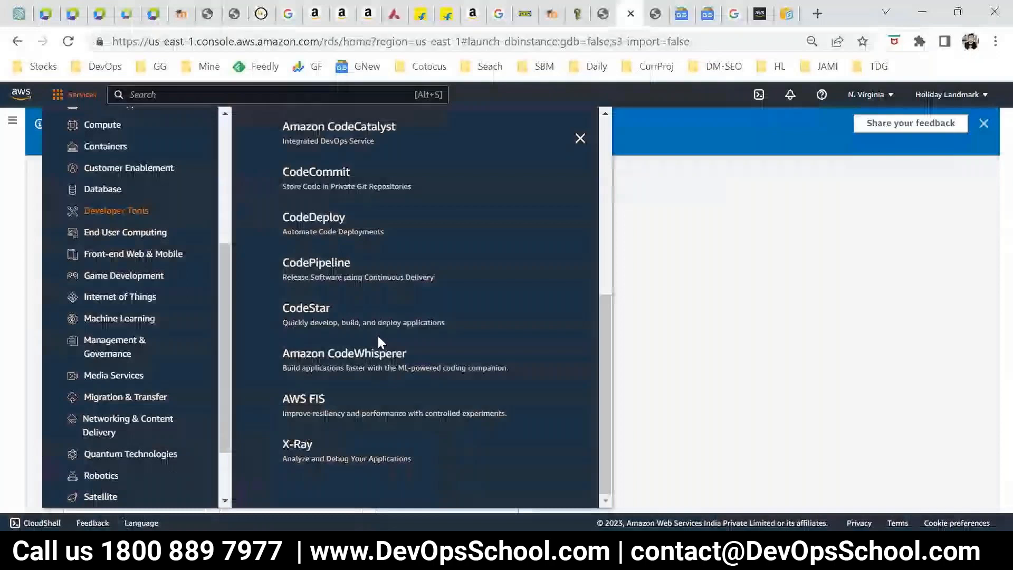
click(220, 98)
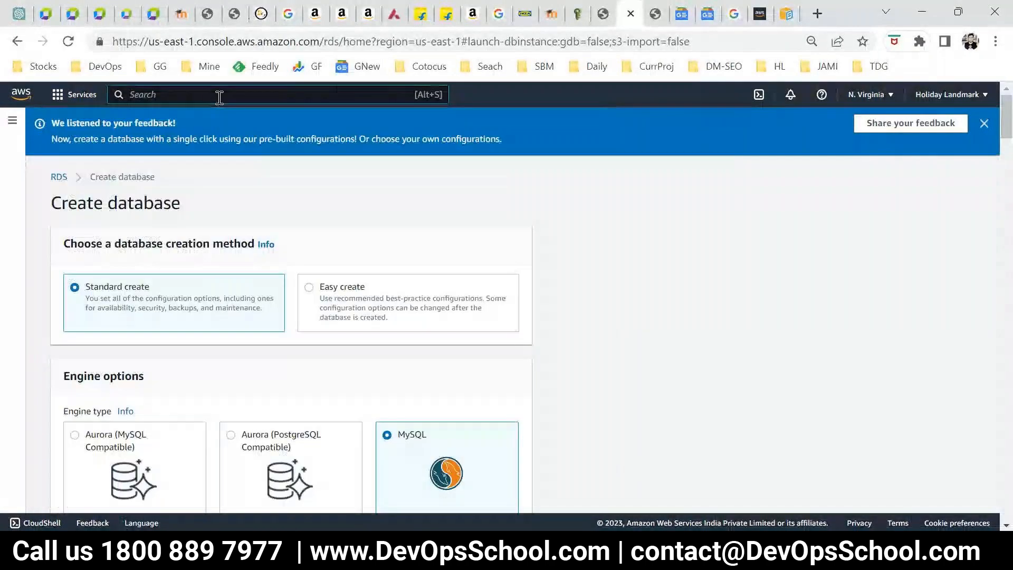
text(route)
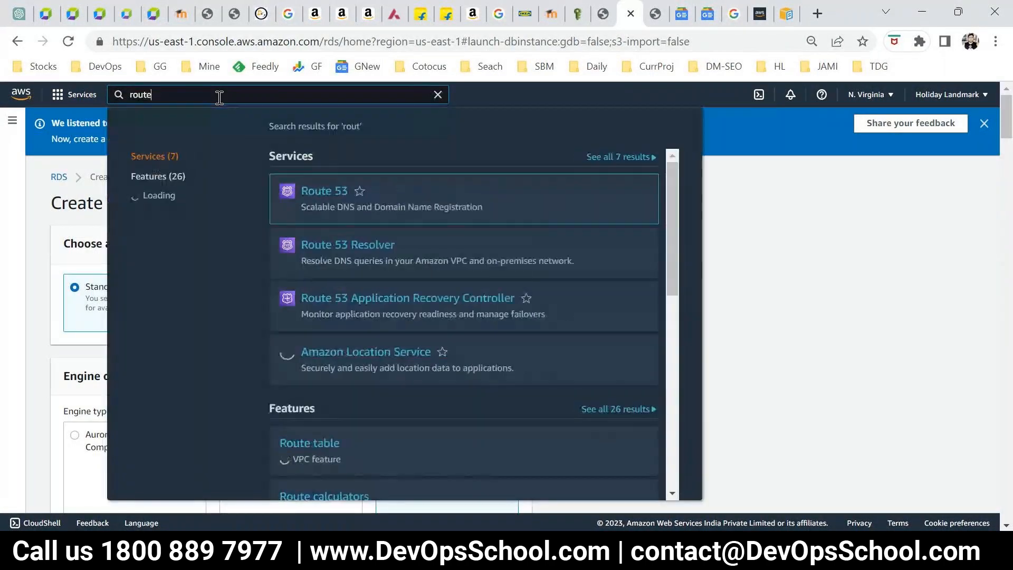
text(53)
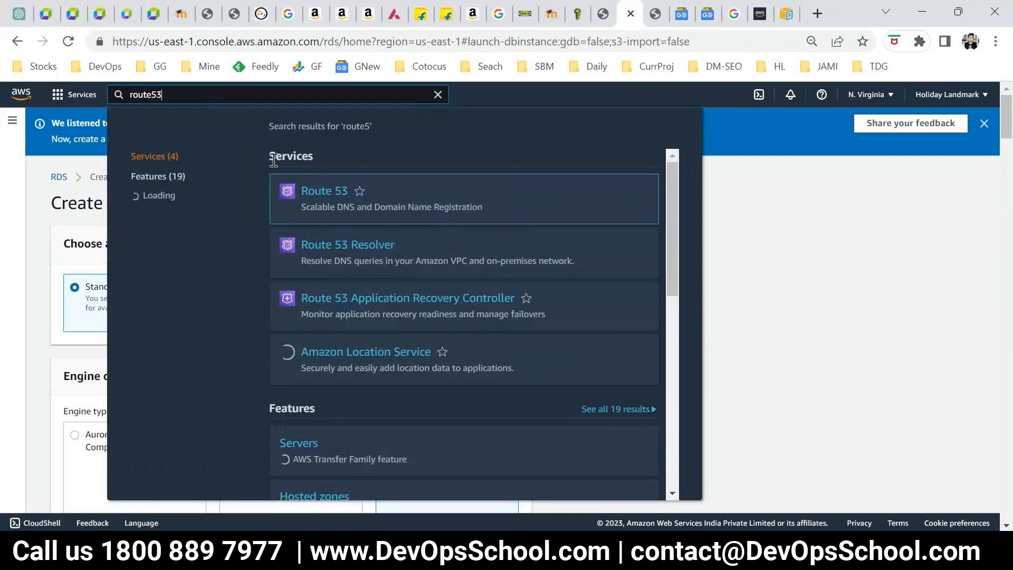
click(328, 190)
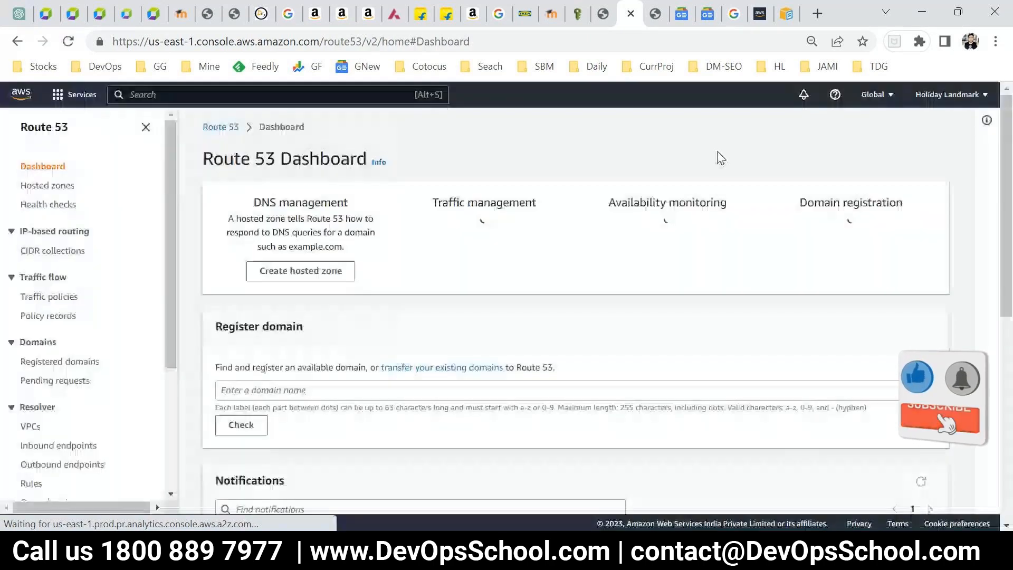
- Open the trainer's personal website in a new browser tab and highlight its domain in the address
click(817, 14)
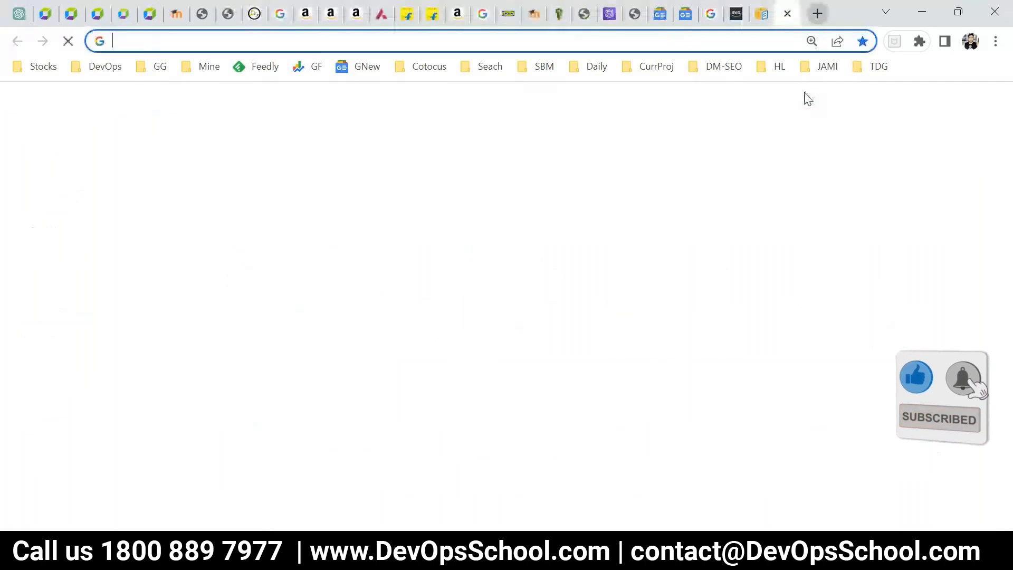
text(rajeshkumar.xyz)
key(Return)
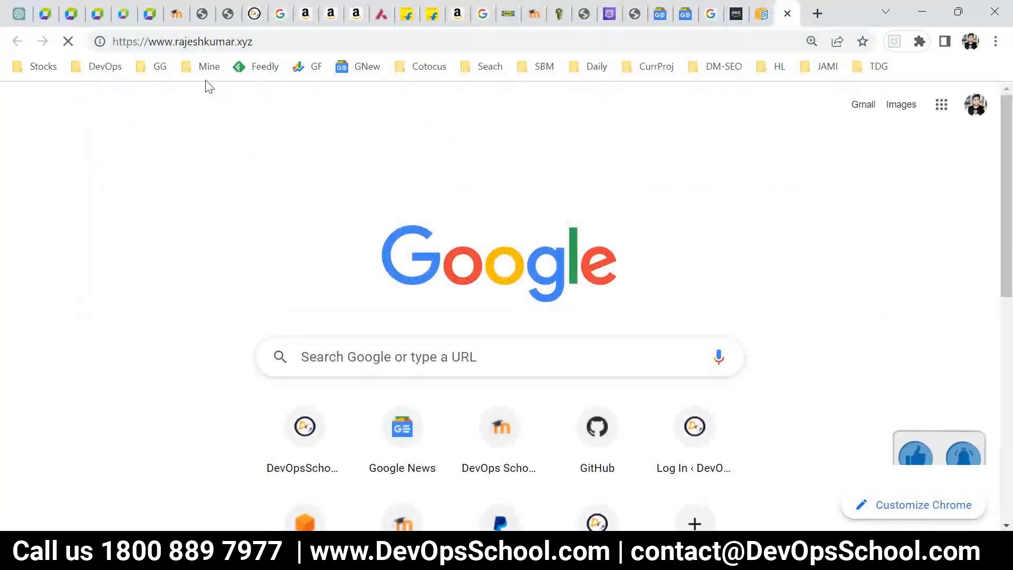
click(269, 42)
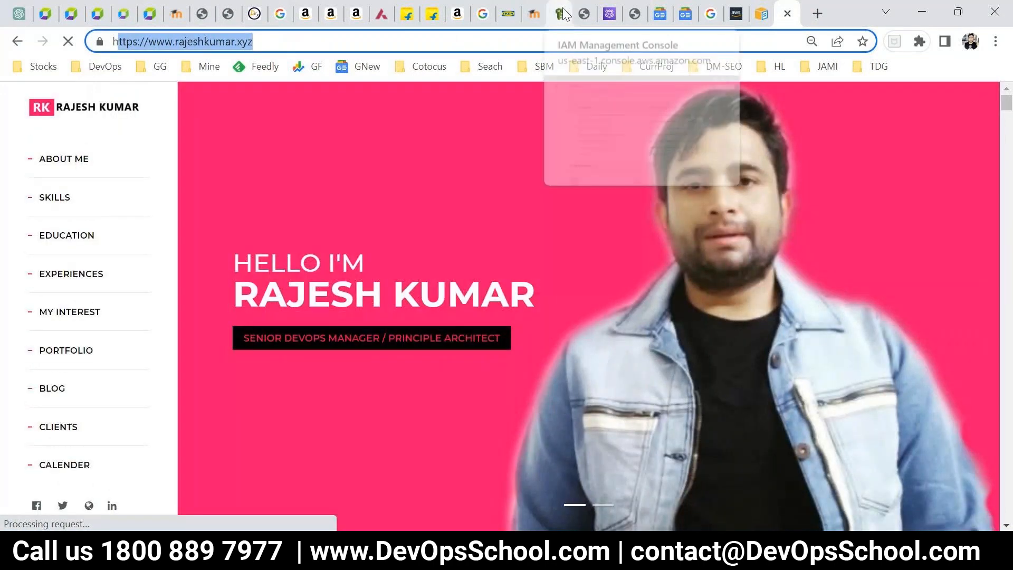
- Return to the Route 53 dashboard and review its sections from Hosted zones and Traffic flow through Domains to DNS Firewall
click(563, 14)
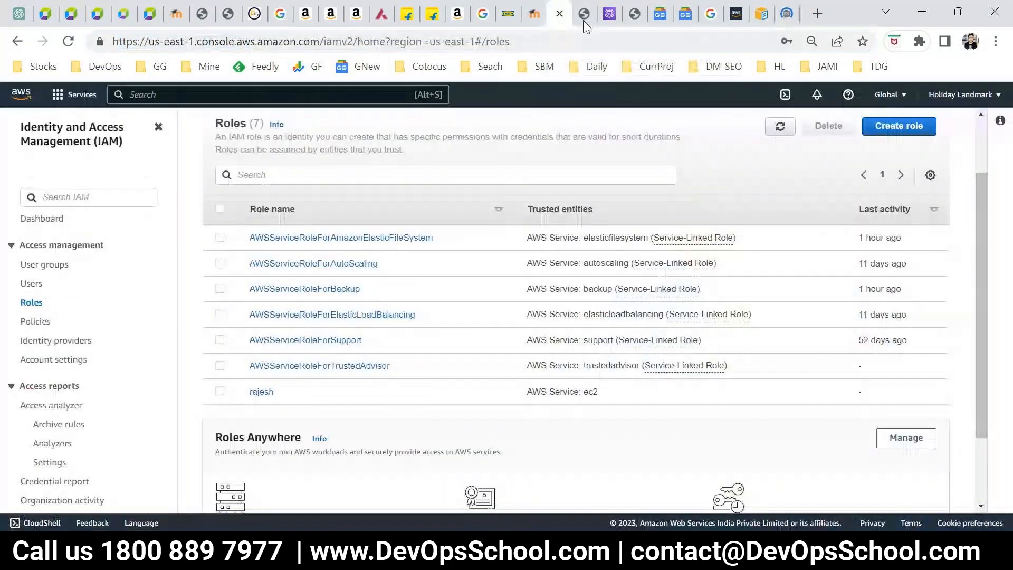
click(607, 14)
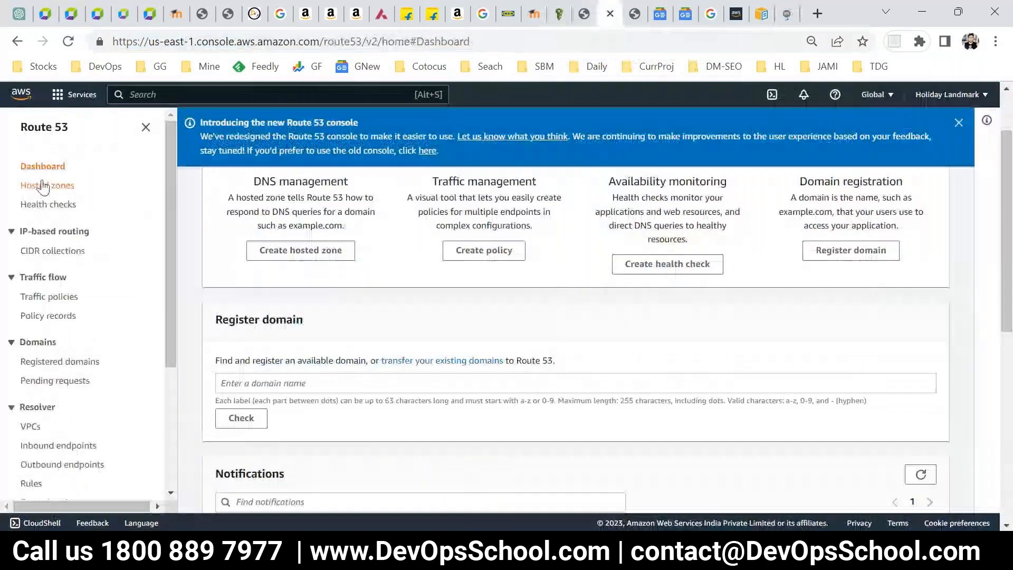
scroll(36, 329, down, 2)
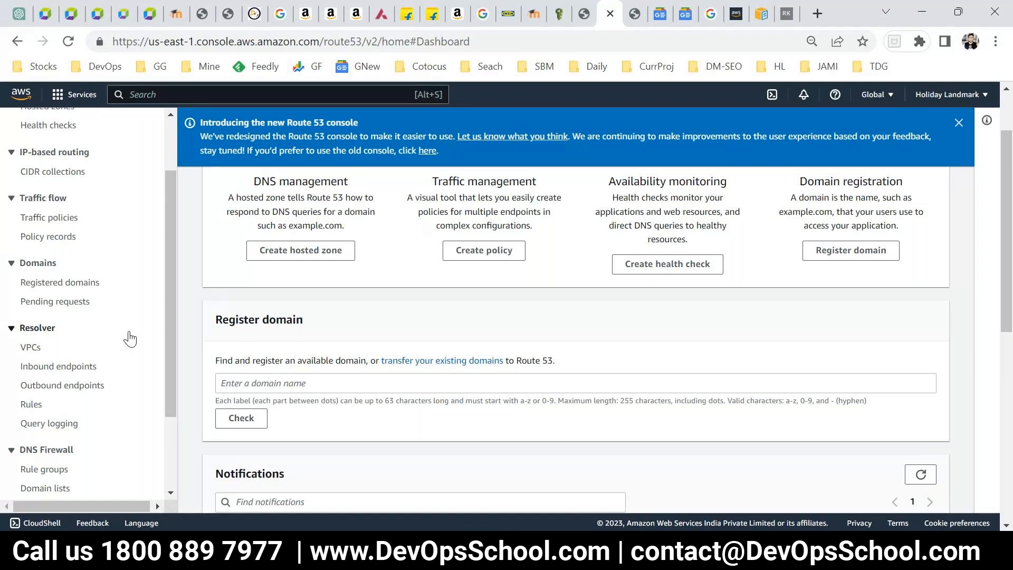
scroll(163, 291, up, 1)
scroll(160, 283, up, 1)
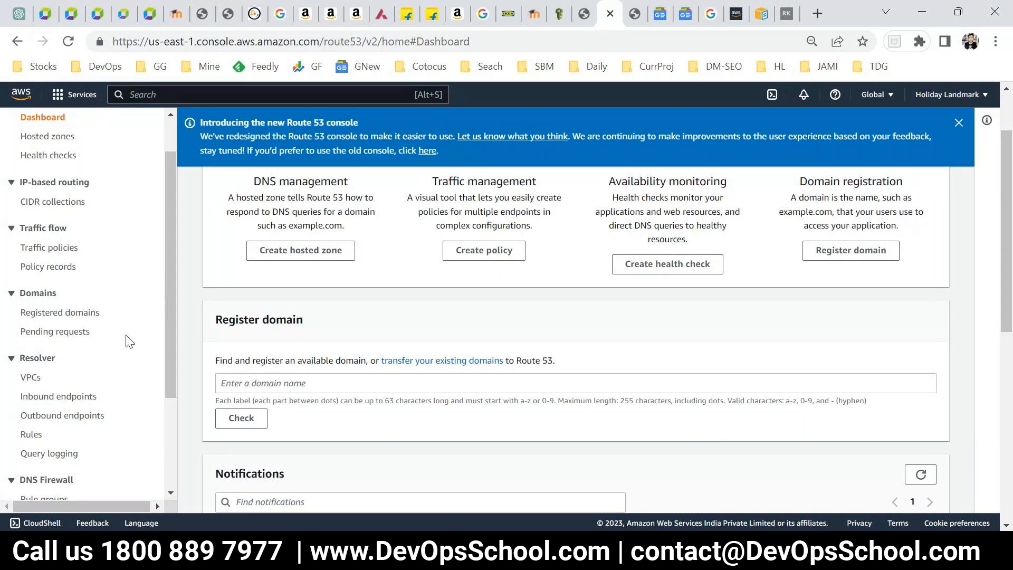
scroll(121, 346, down, 3)
scroll(84, 348, up, 3)
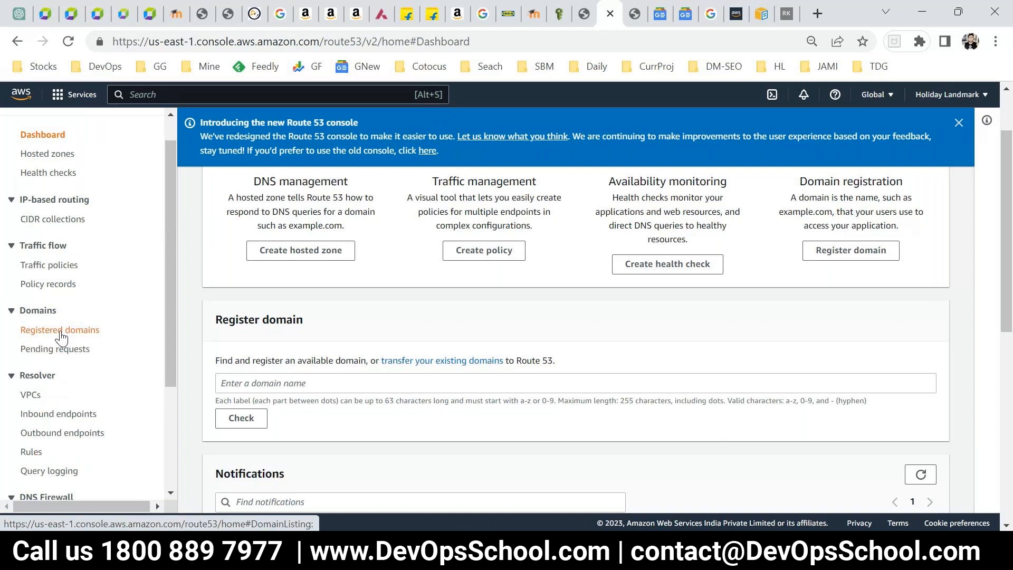
- Start a domain registration from the Registered domains page and check whether a first name is available as a .com domain
click(61, 331)
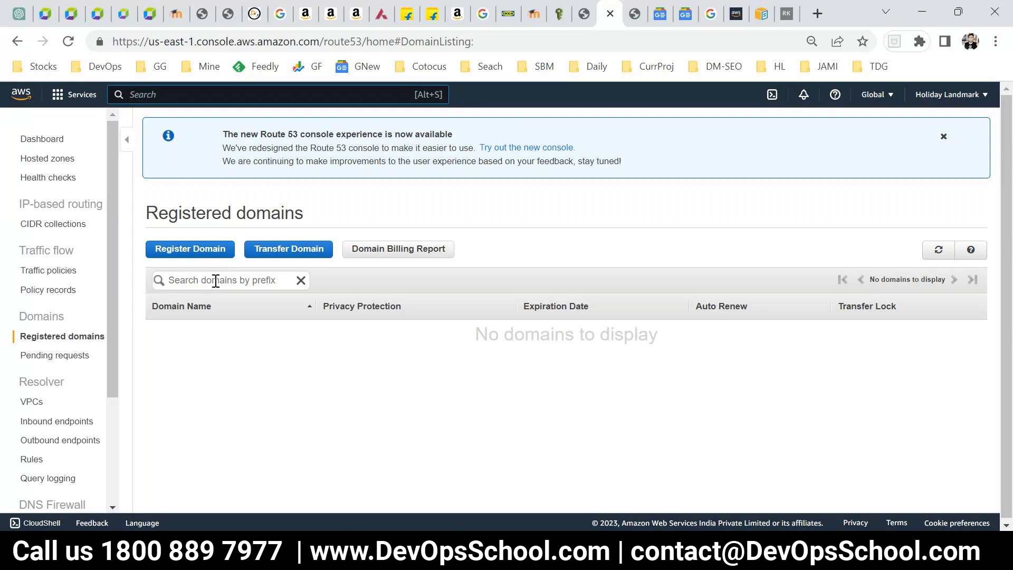
click(204, 256)
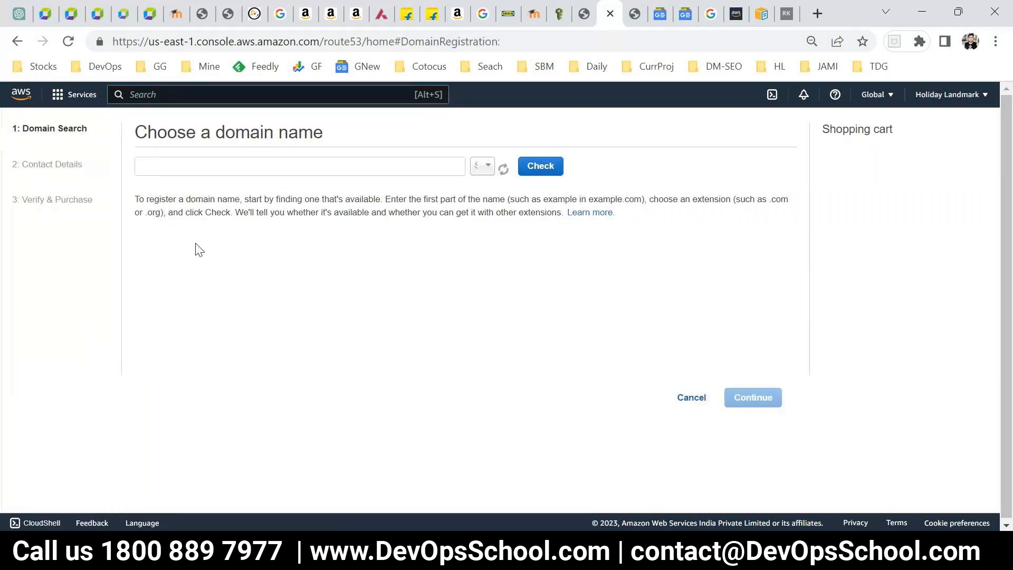
click(235, 164)
text(sudeep)
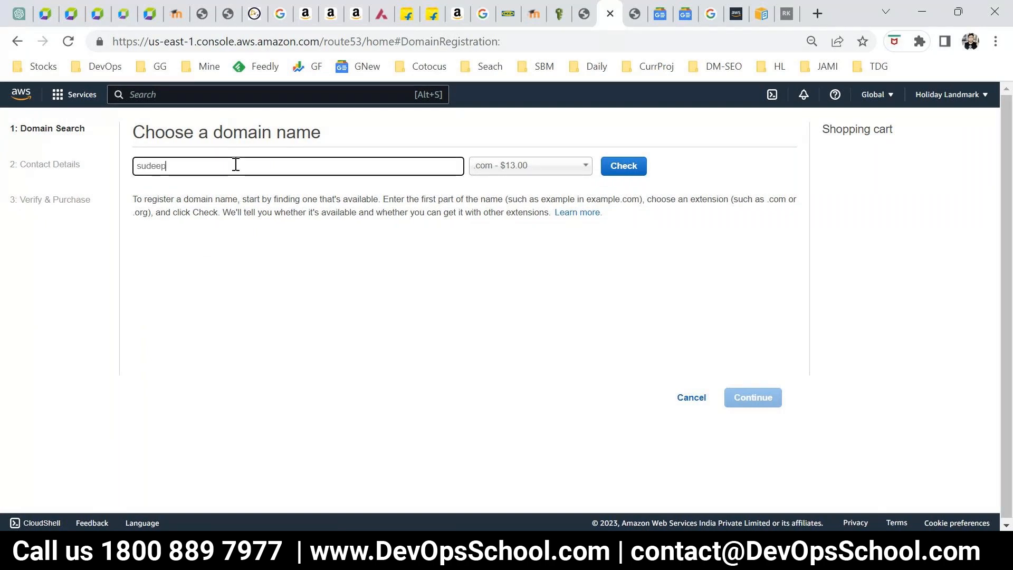
key(Return)
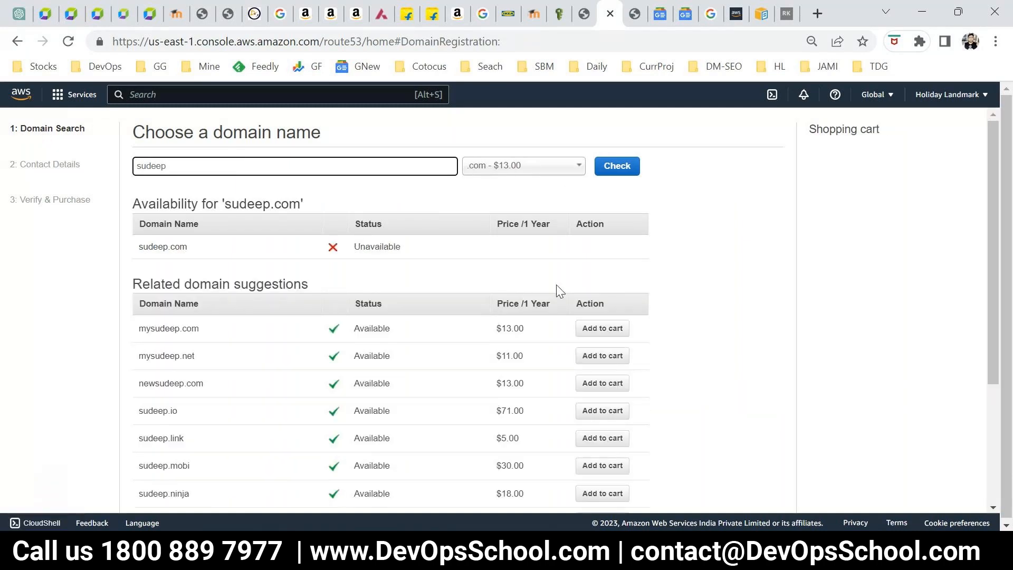
drag(145, 328, 208, 337)
click(208, 339)
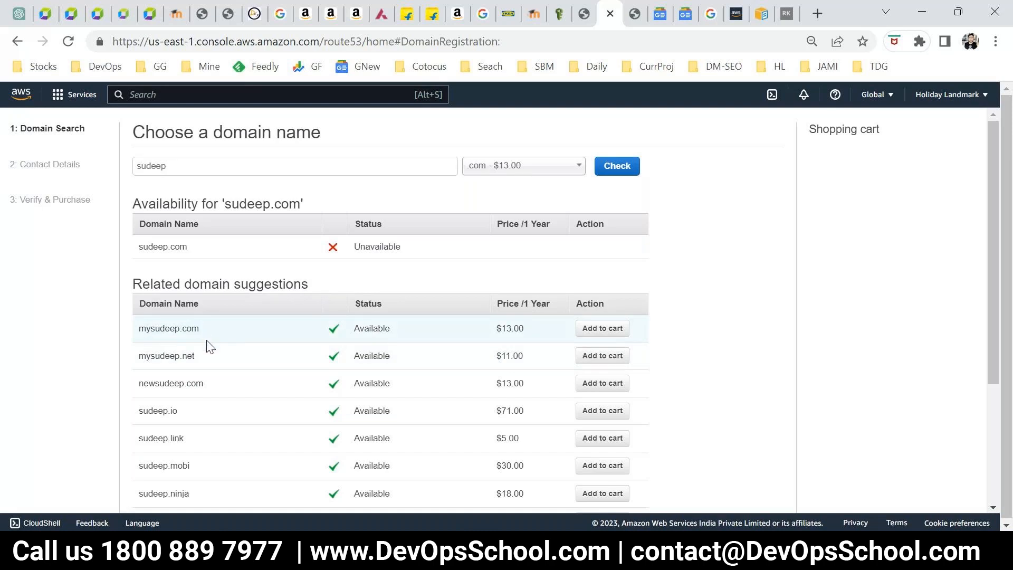
- Append yoyo to the domain name, check its .com availability and examine the yearly price
click(168, 165)
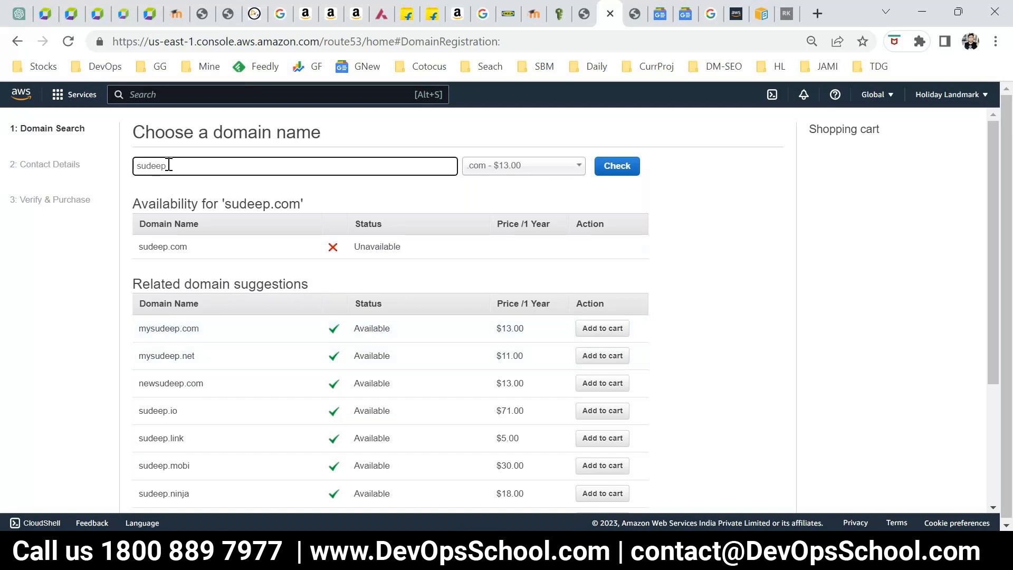
text(yoyo)
click(612, 170)
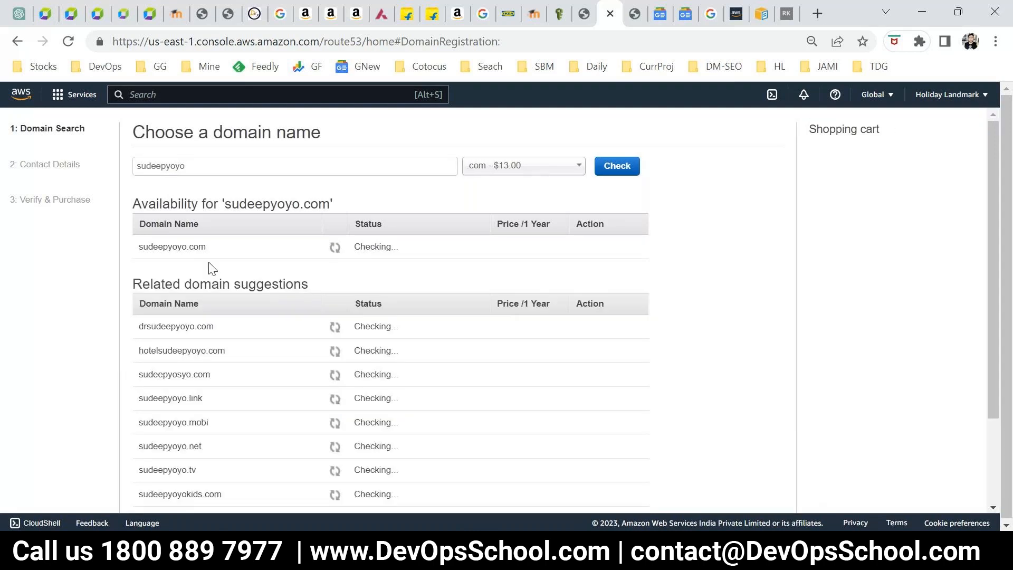
drag(207, 248, 137, 251)
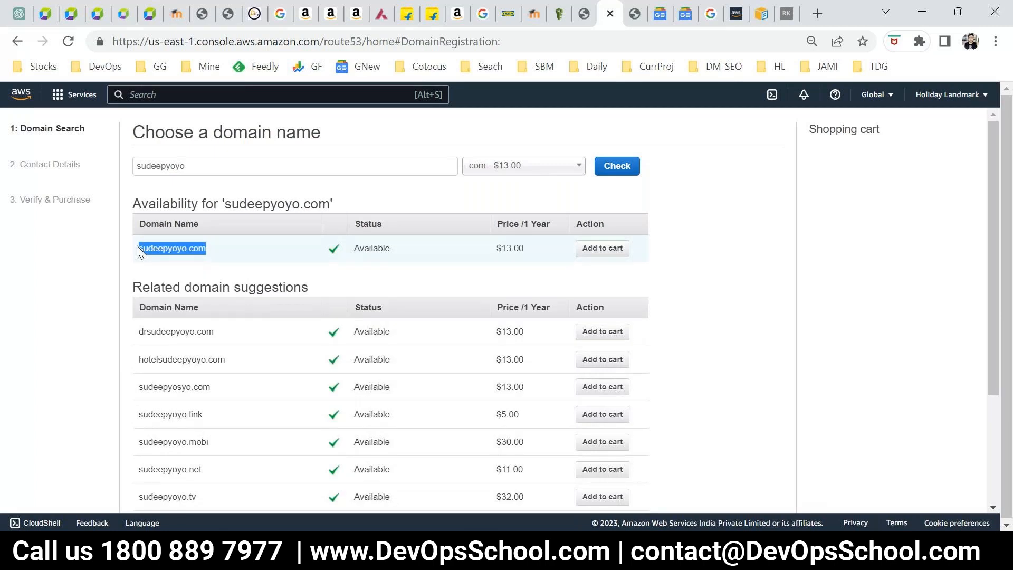
click(220, 248)
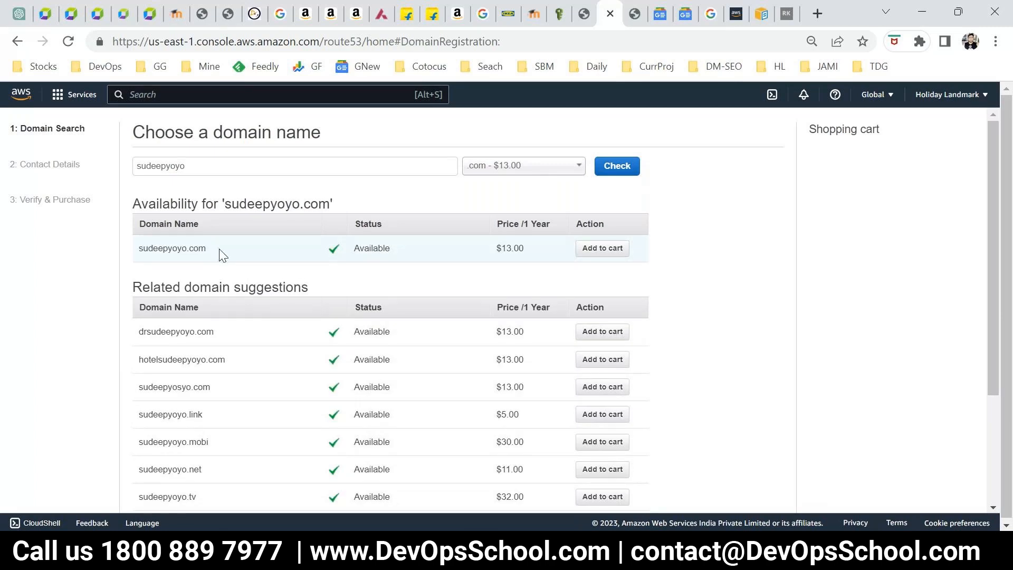
drag(525, 249, 486, 258)
- Clear the entered domain name and cancel the registration to return to the Registered domains page
drag(216, 175, 100, 170)
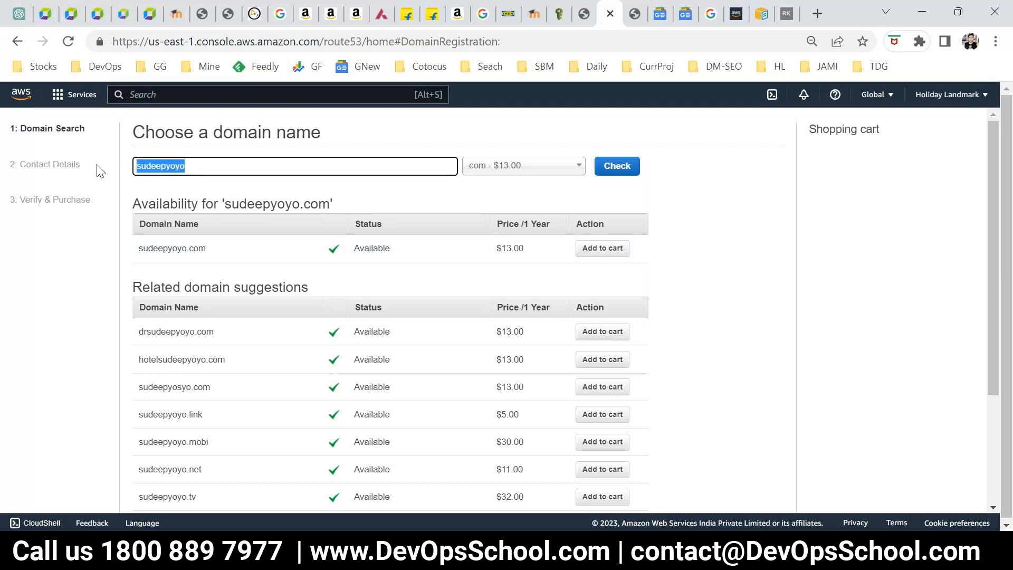
key(BackSpace)
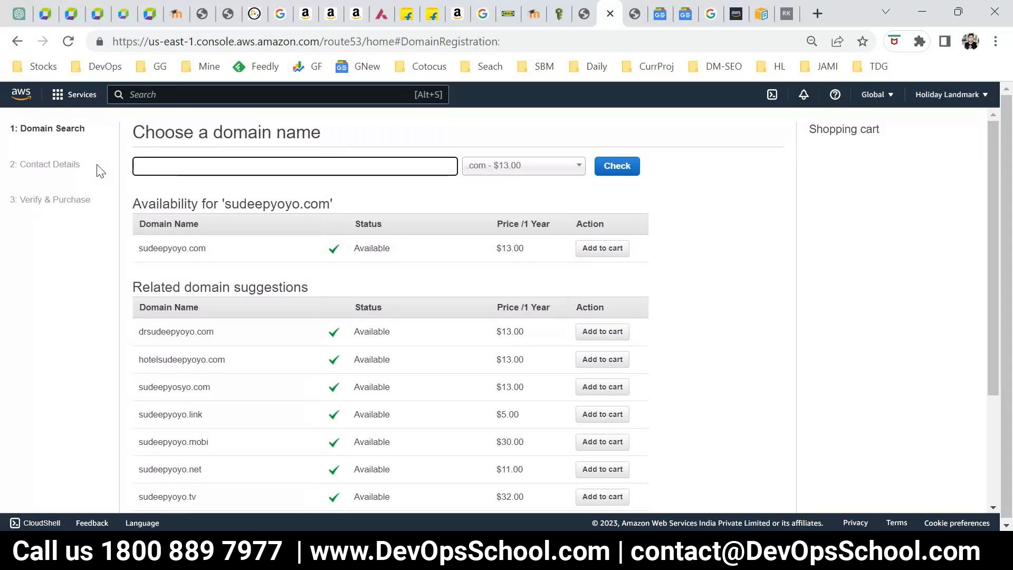
scroll(526, 307, down, 3)
click(677, 491)
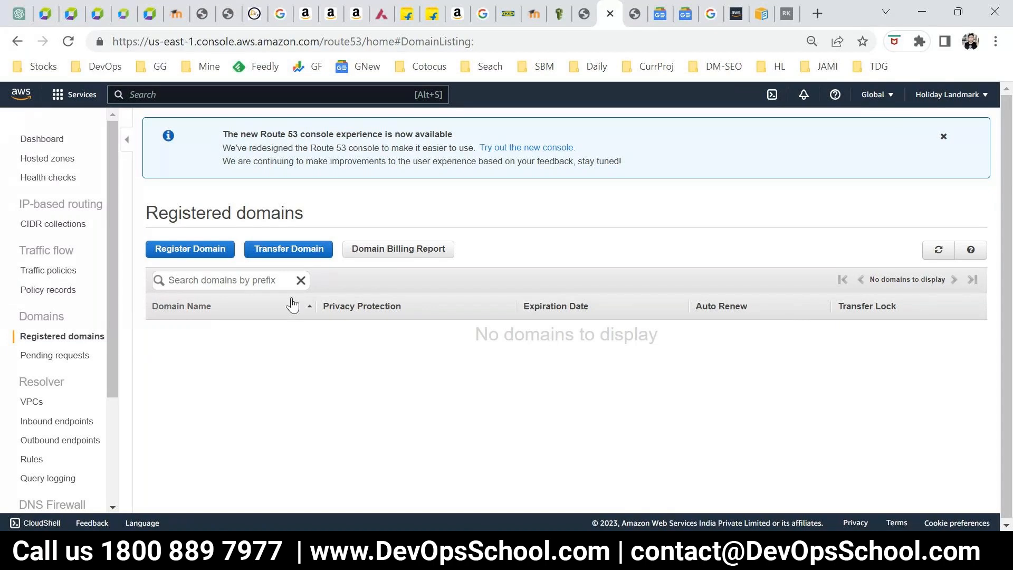
- Launch Microsoft Paint with the Windows Run command
key(super+r)
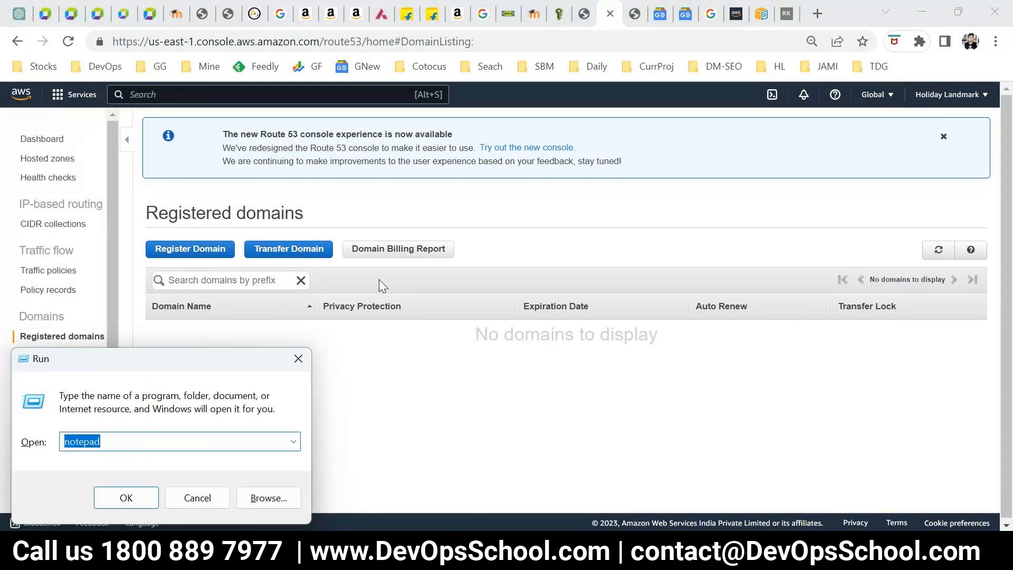
text(m)
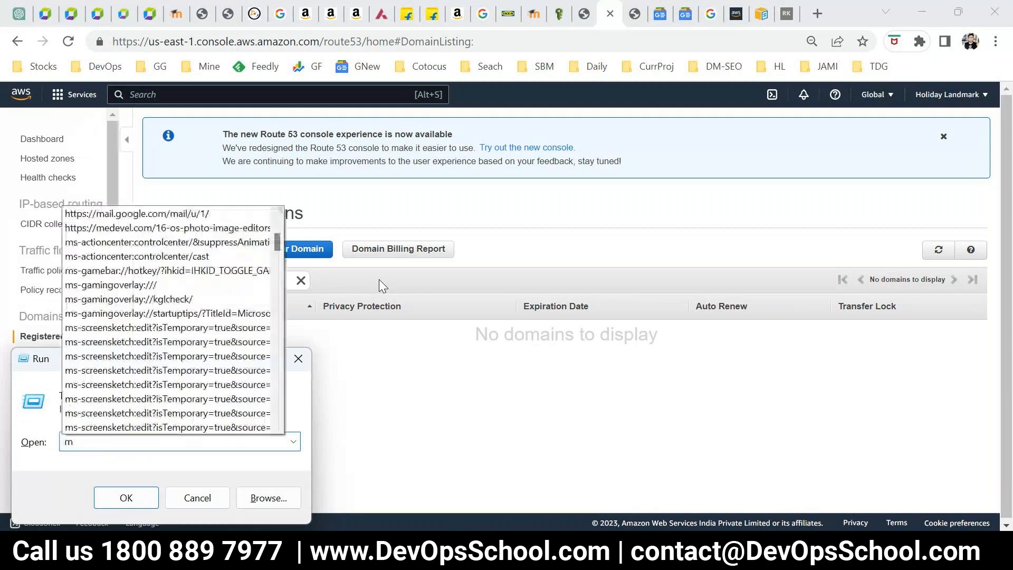
text(s)
key(Escape)
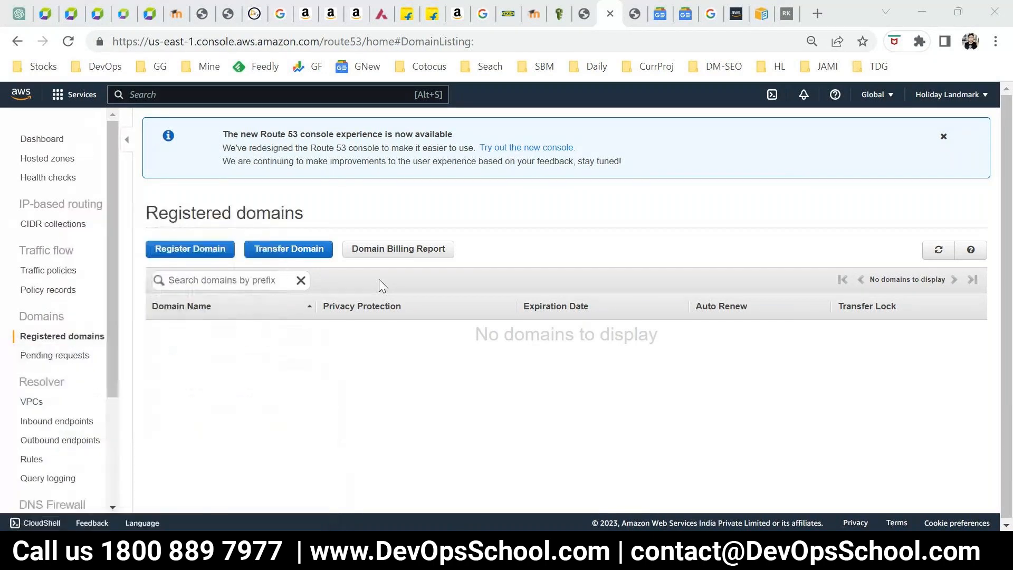
- Sketch a stick-like person with the Pencil and a small upright rectangle beside it, near the canvas's left edge
click(227, 80)
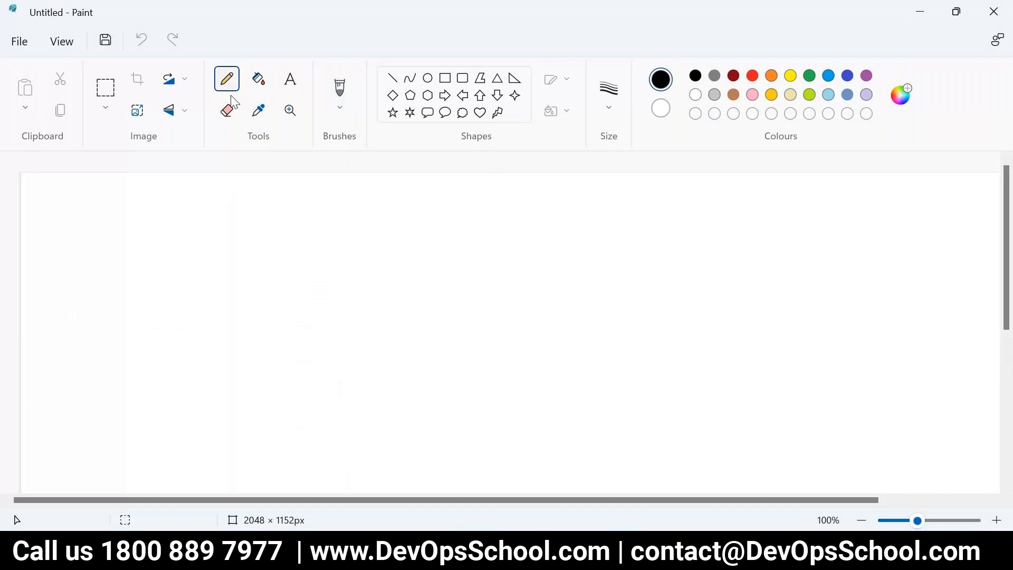
mouse_move(49, 316)
mouse_down()
mouse_move(42, 340)
mouse_move(66, 319)
mouse_move(33, 359)
mouse_move(49, 342)
mouse_up()
mouse_move(82, 289)
mouse_down()
mouse_move(81, 333)
mouse_move(122, 316)
mouse_move(93, 281)
mouse_up()
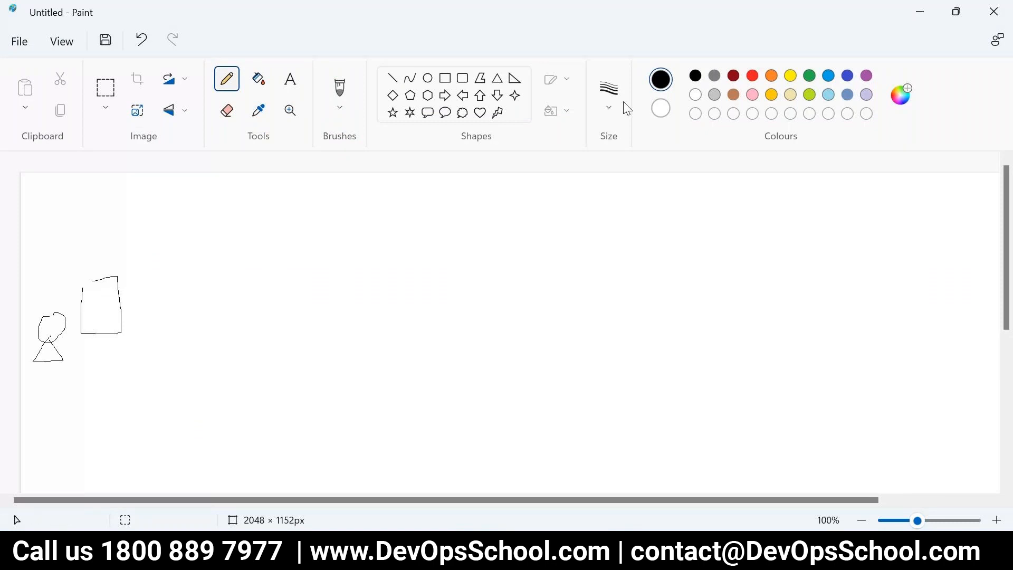
- In dark red, link the small rectangle to a larger box containing S.C underlined, with an arrow to an inner box labelled D
click(733, 75)
drag(87, 291, 116, 275)
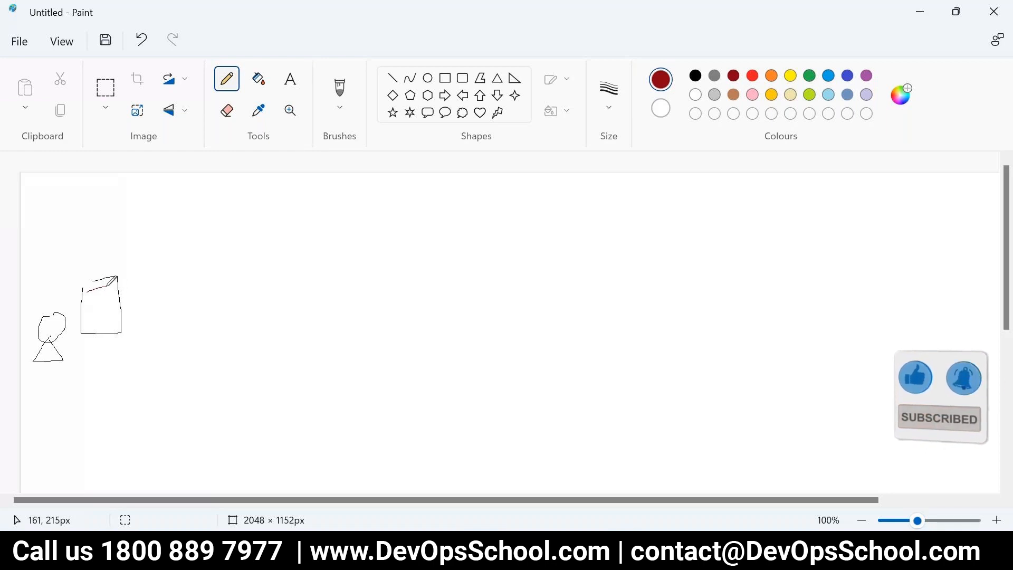
mouse_move(117, 285)
mouse_down()
mouse_move(219, 216)
mouse_move(214, 295)
mouse_move(313, 297)
mouse_move(303, 200)
mouse_move(211, 197)
mouse_move(224, 233)
mouse_move(257, 228)
mouse_up()
click(243, 217)
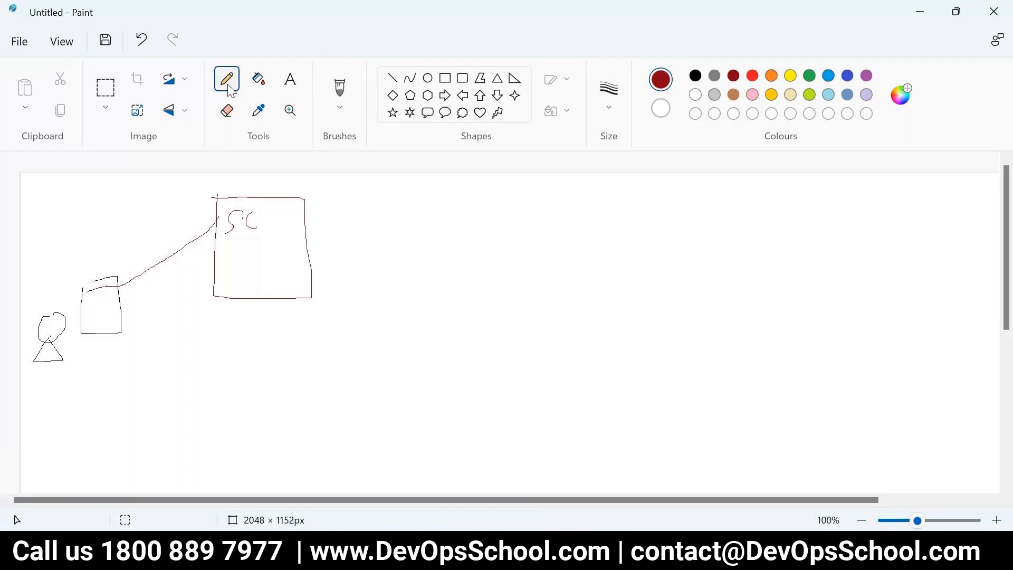
mouse_move(222, 245)
mouse_down()
mouse_move(279, 215)
mouse_move(269, 221)
mouse_move(301, 237)
mouse_move(299, 202)
mouse_move(279, 205)
mouse_move(288, 231)
mouse_move(308, 231)
mouse_up()
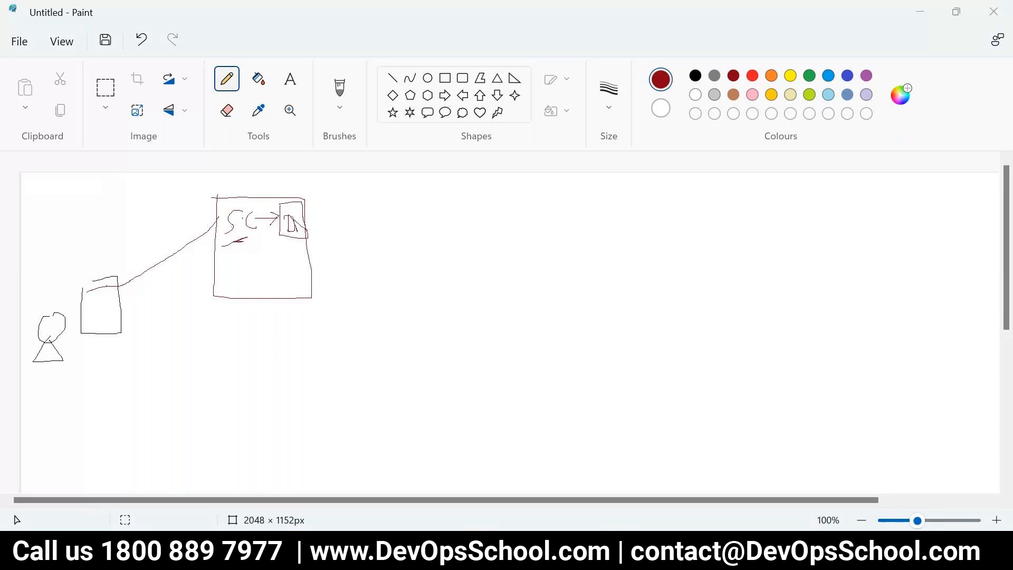
- Switch from the Paint sketch back to the Route 53 Registered domains page in Chrome
mouse_move(267, 510)
click(182, 440)
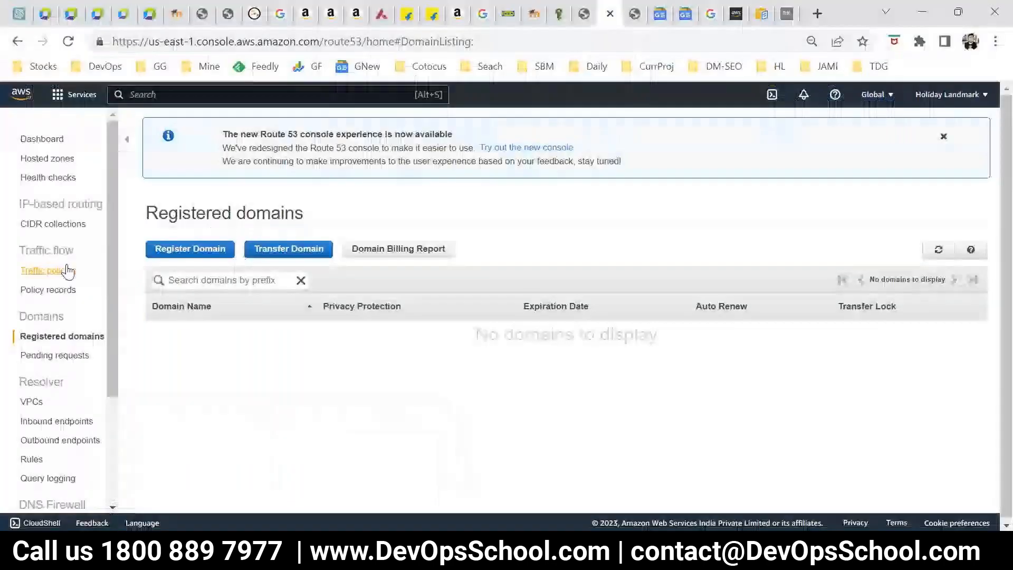
- Open the Hosted zones page of Route 53
click(46, 159)
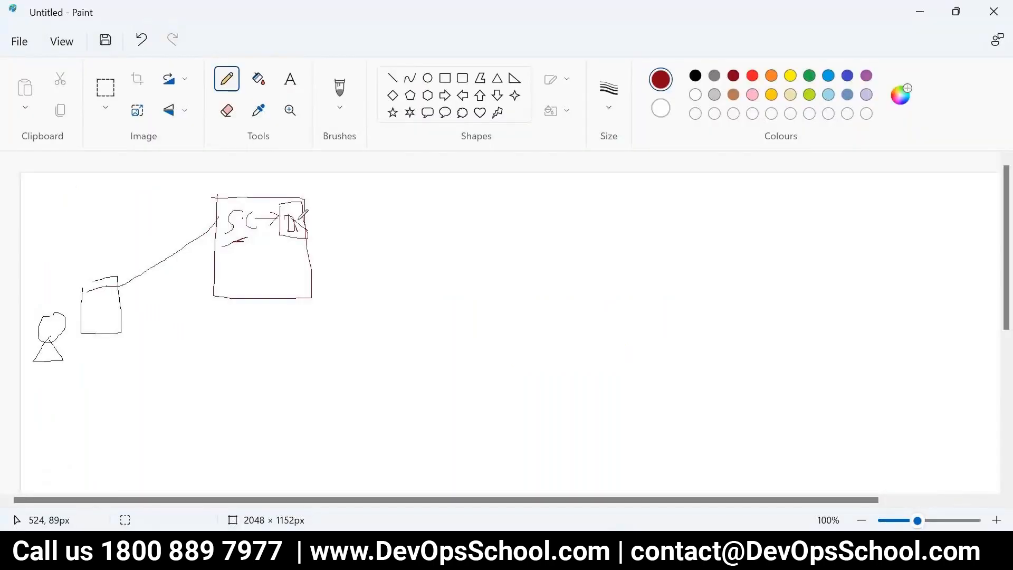
- In the Paint sketch, draw an arrow from the D box to the letters LB and onward to a bracketed column of three boxes
mouse_move(298, 219)
mouse_down()
mouse_move(487, 218)
mouse_move(491, 231)
mouse_move(509, 211)
mouse_move(491, 238)
mouse_move(472, 234)
mouse_move(642, 220)
mouse_move(633, 234)
mouse_up()
mouse_move(675, 205)
mouse_down()
mouse_move(719, 210)
mouse_move(679, 191)
mouse_up()
drag(671, 242, 708, 239)
mouse_move(674, 273)
mouse_down()
mouse_move(727, 287)
mouse_move(702, 275)
mouse_up()
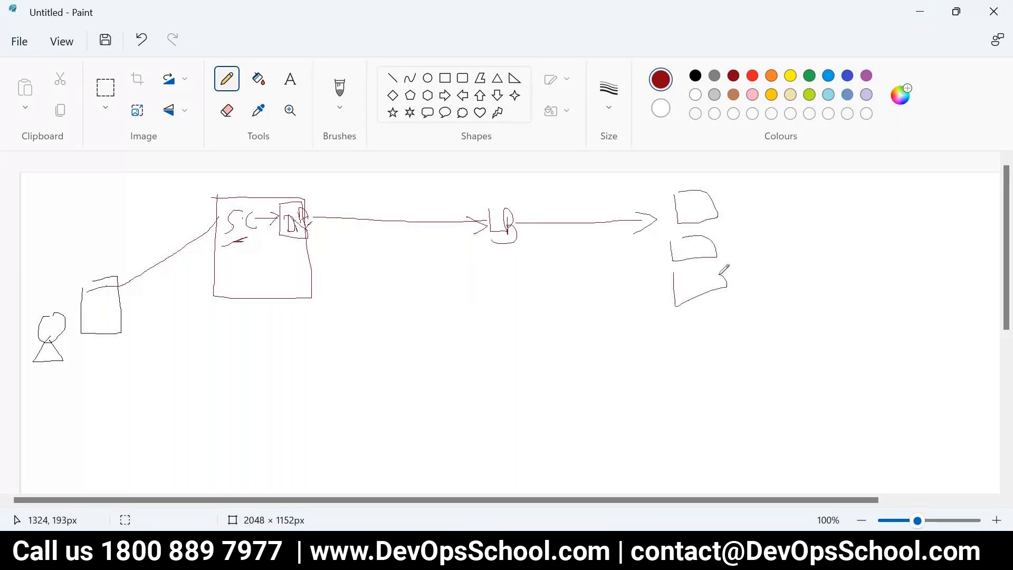
mouse_move(629, 202)
mouse_down()
mouse_move(647, 201)
mouse_move(684, 314)
mouse_up()
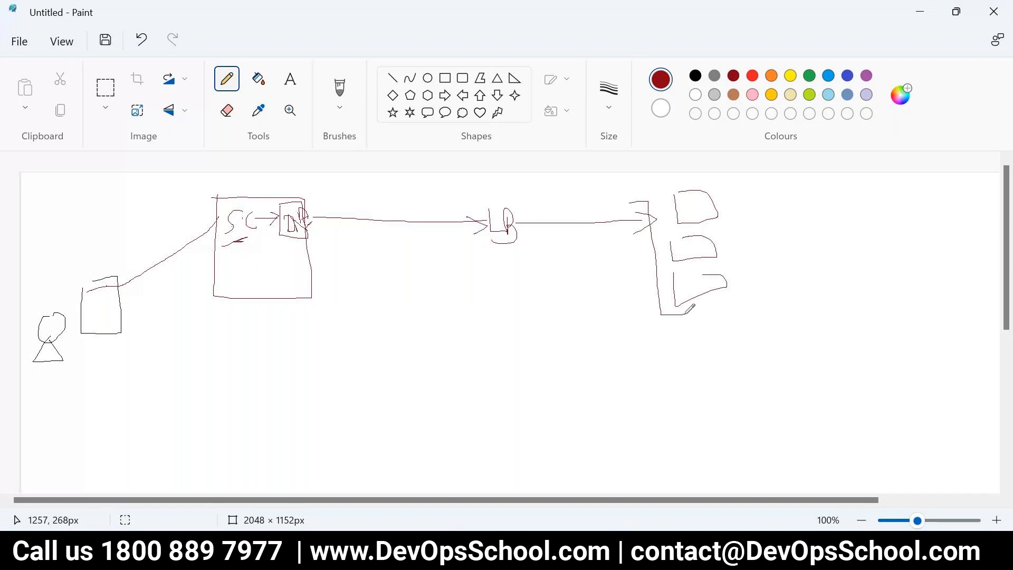
- Beside the three boxes, sketch a second LB linked to a tall box with short lines inside, followed by a double-underlined D box
mouse_move(774, 222)
mouse_down()
mouse_move(786, 252)
mouse_move(846, 241)
mouse_move(939, 298)
mouse_move(870, 200)
mouse_move(821, 208)
mouse_move(882, 210)
mouse_up()
drag(844, 239, 888, 232)
drag(840, 279, 865, 271)
drag(834, 282, 915, 265)
mouse_move(913, 230)
mouse_down()
mouse_move(966, 235)
mouse_move(982, 203)
mouse_move(958, 204)
mouse_up()
mouse_move(968, 212)
mouse_down()
mouse_move(970, 227)
mouse_move(961, 227)
mouse_move(990, 244)
mouse_up()
drag(969, 262, 997, 250)
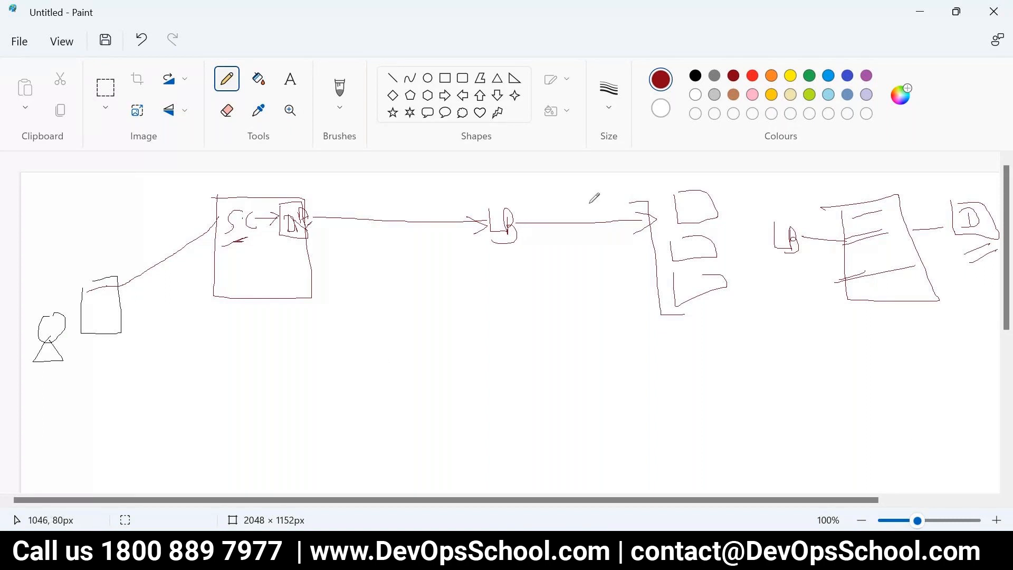
- Switch the drawing colour to red and circle the S.C and D labels and the first LB
click(752, 76)
drag(228, 247, 247, 245)
mouse_move(286, 204)
mouse_down()
mouse_move(220, 202)
mouse_move(252, 276)
mouse_move(302, 225)
mouse_up()
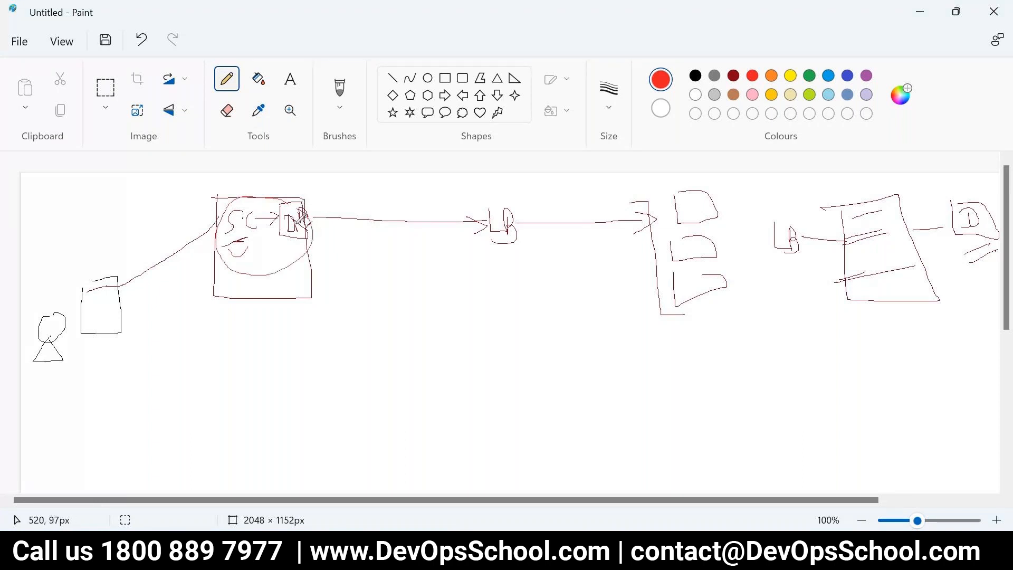
mouse_move(493, 198)
mouse_down()
mouse_move(470, 228)
mouse_move(541, 222)
mouse_move(509, 194)
mouse_up()
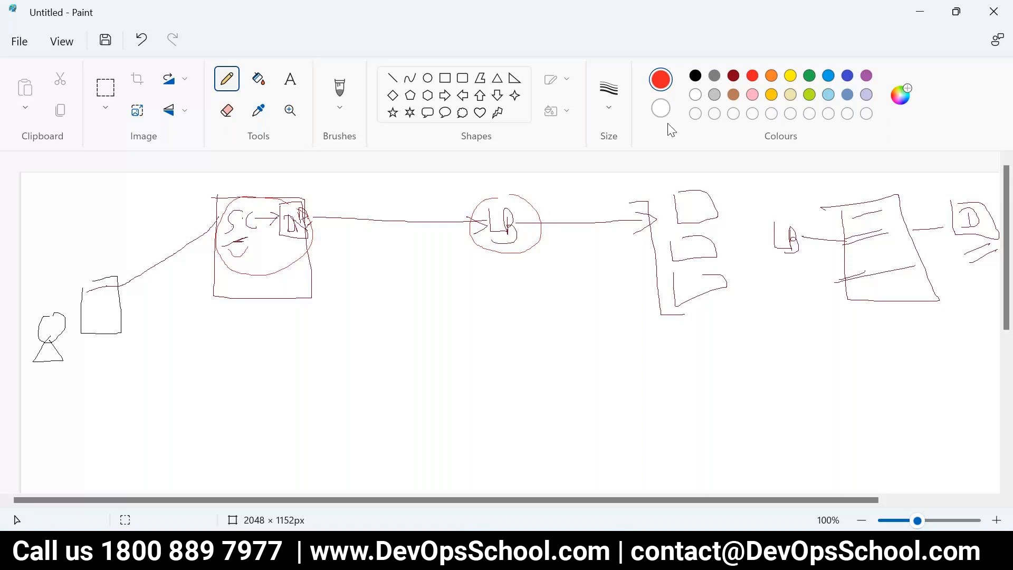
- Draw a curved red line from the D box through the middle of the three boxes toward the second LB, and label and circle that box
mouse_move(312, 233)
mouse_down()
mouse_move(674, 252)
mouse_move(644, 263)
mouse_move(817, 257)
mouse_up()
mouse_move(707, 246)
mouse_down()
mouse_move(668, 256)
mouse_move(737, 242)
mouse_move(690, 247)
mouse_up()
mouse_move(686, 246)
mouse_down()
mouse_move(708, 247)
mouse_move(670, 250)
mouse_move(703, 259)
mouse_move(683, 239)
mouse_up()
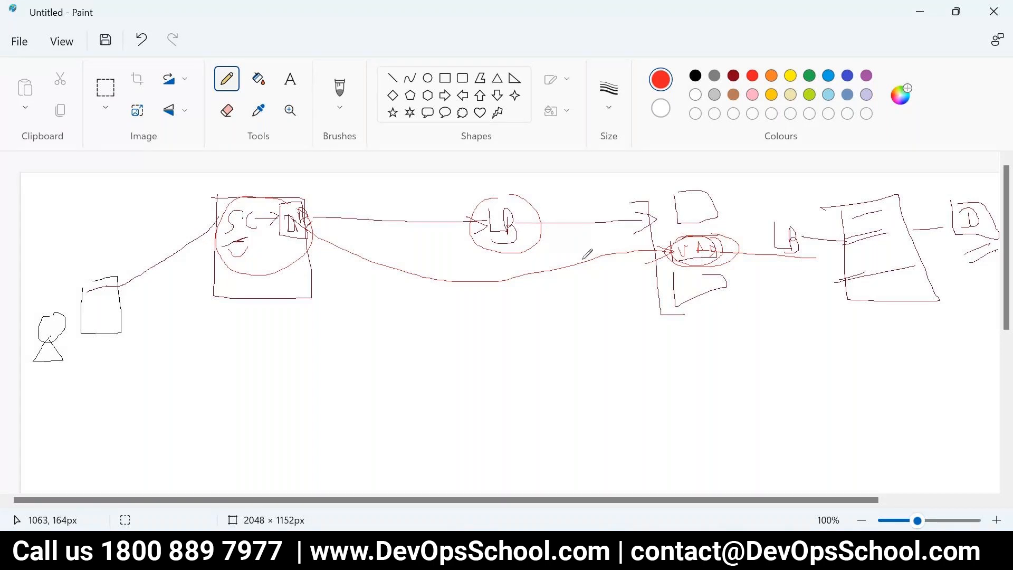
mouse_move(482, 558)
mouse_move(551, 550)
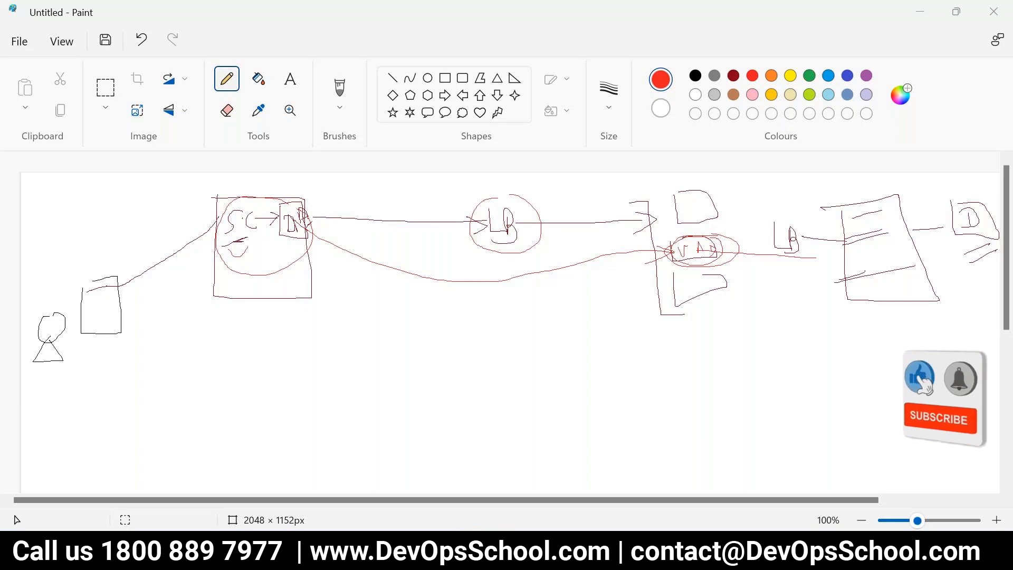
mouse_move(531, 482)
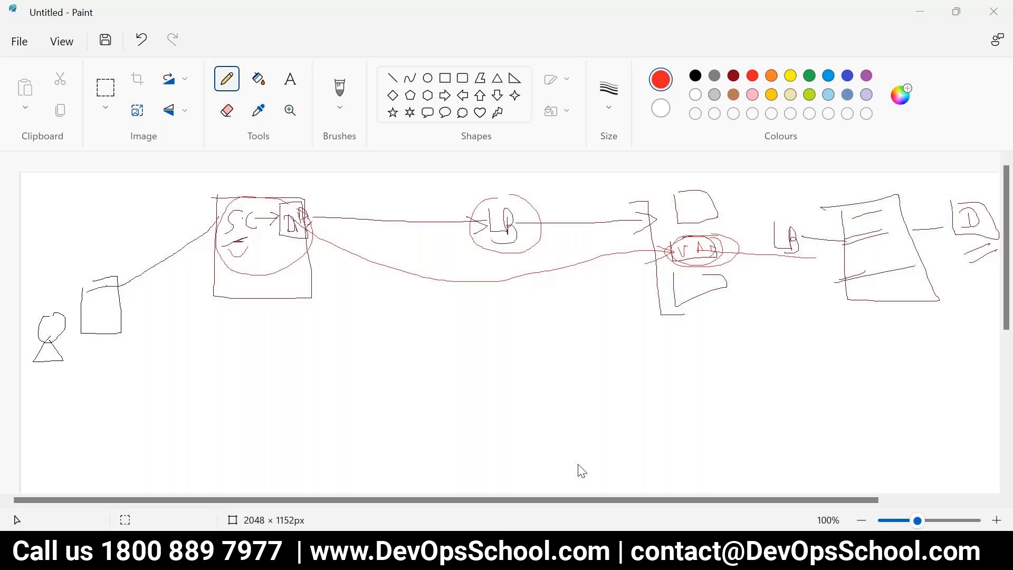
- Switch to the AWS.txt notes in Notepad and highlight the ROUTE53 domain lines, followed by the LB entry
key(alt+Tab)
mouse_move(482, 553)
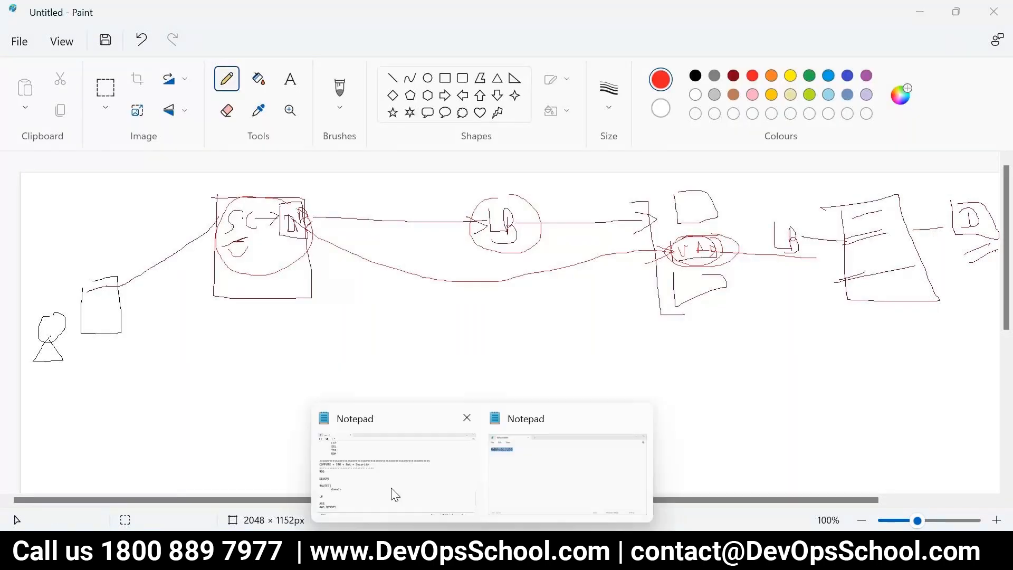
click(395, 494)
scroll(158, 188, down, 1)
drag(161, 202, 3, 169)
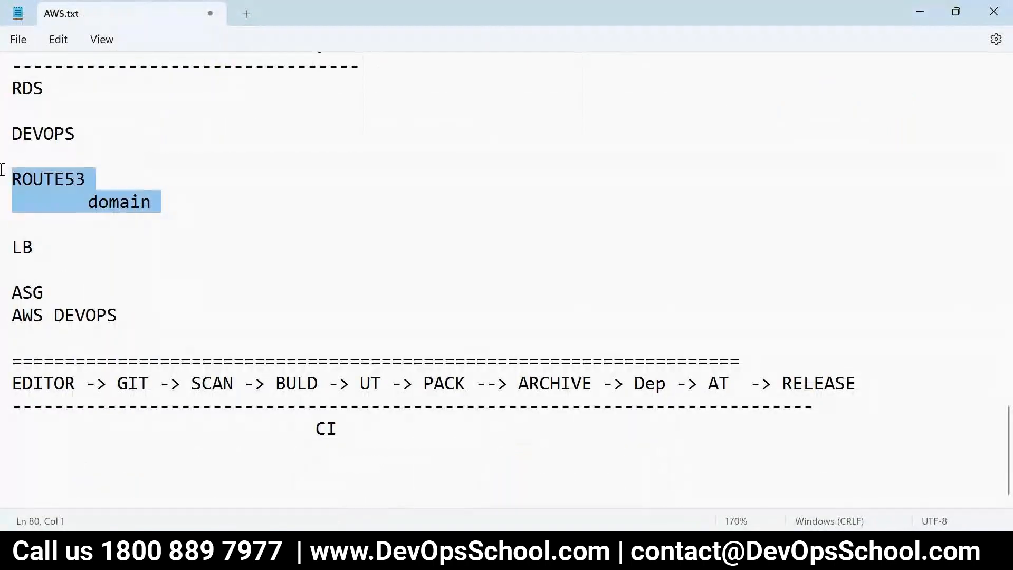
click(170, 245)
double_click(56, 246)
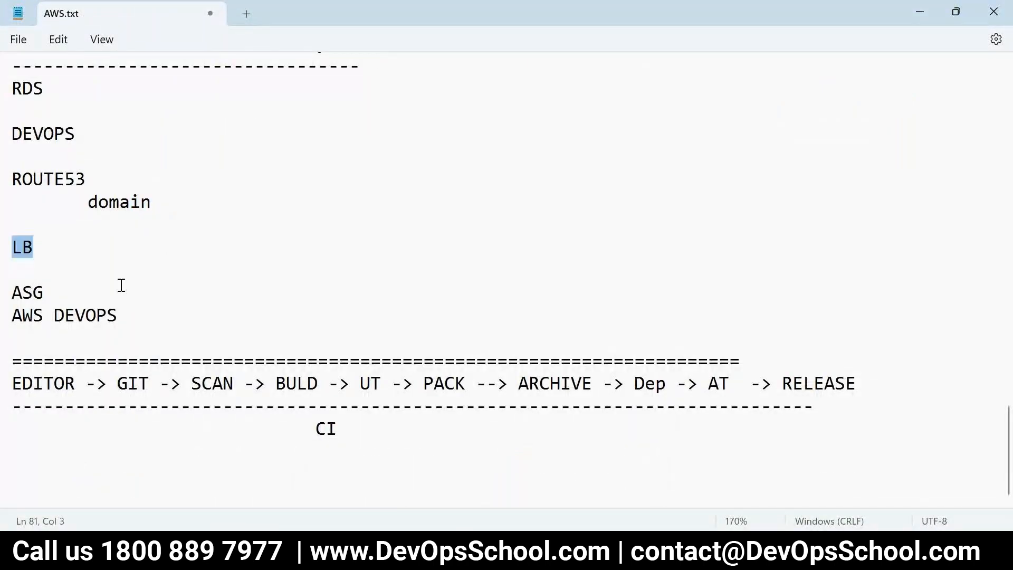
- Launch a new Paint window and handwrite C, N, A and G in a row with the Pencil, underlined with one long line
key(super+r)
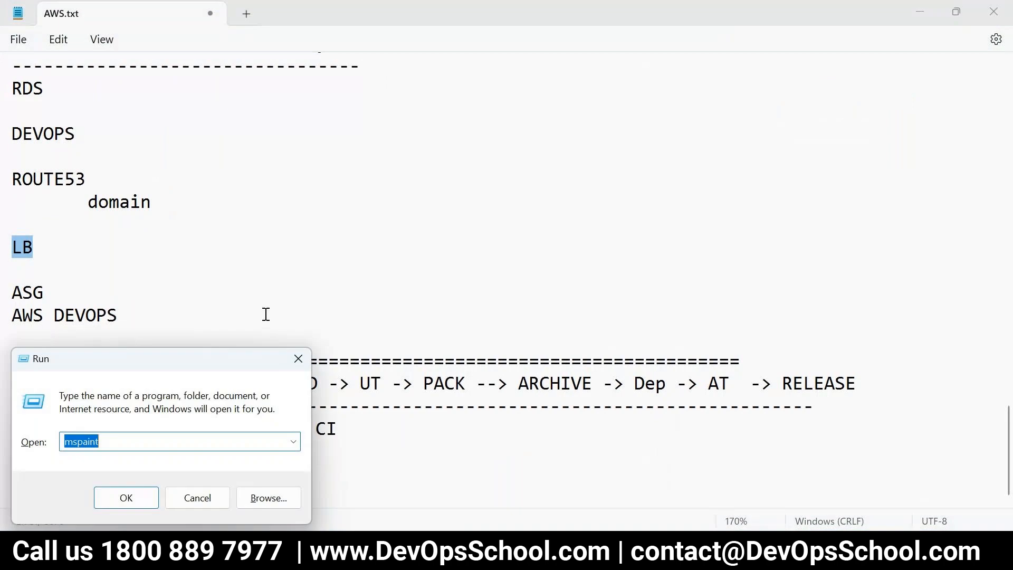
key(Return)
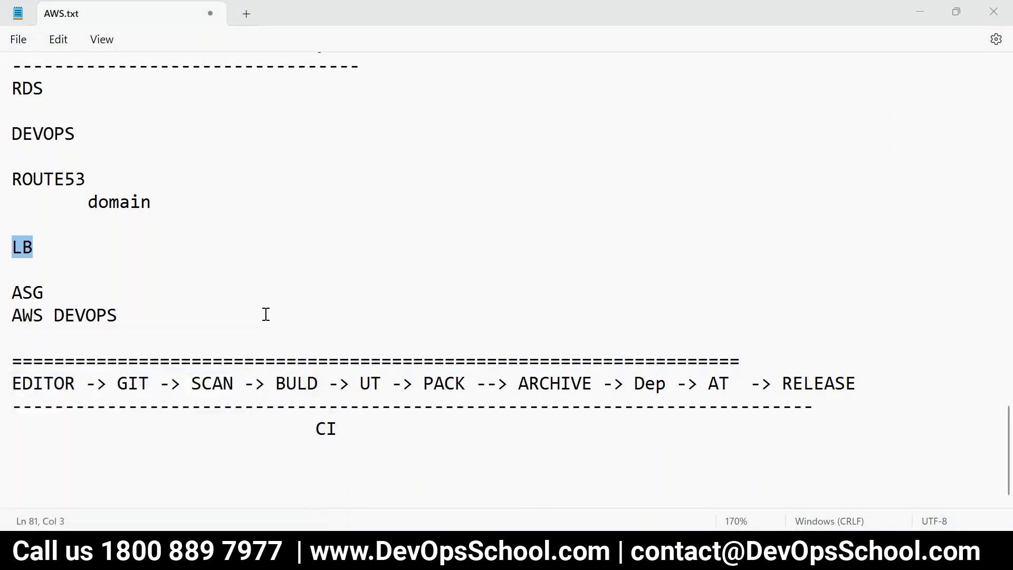
click(226, 79)
drag(165, 214, 172, 258)
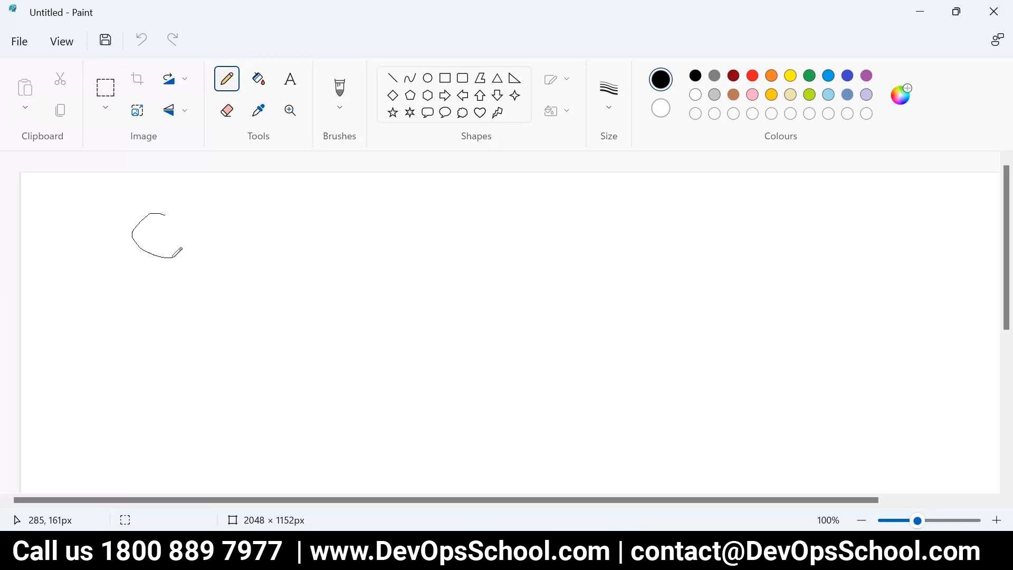
mouse_move(283, 205)
mouse_down()
mouse_move(279, 257)
mouse_move(315, 243)
mouse_up()
drag(305, 198, 304, 253)
mouse_move(438, 244)
mouse_down()
mouse_move(454, 196)
mouse_move(465, 240)
mouse_up()
drag(449, 226, 462, 225)
mouse_move(568, 187)
mouse_down()
mouse_move(600, 190)
mouse_move(600, 220)
mouse_up()
drag(94, 280, 644, 256)
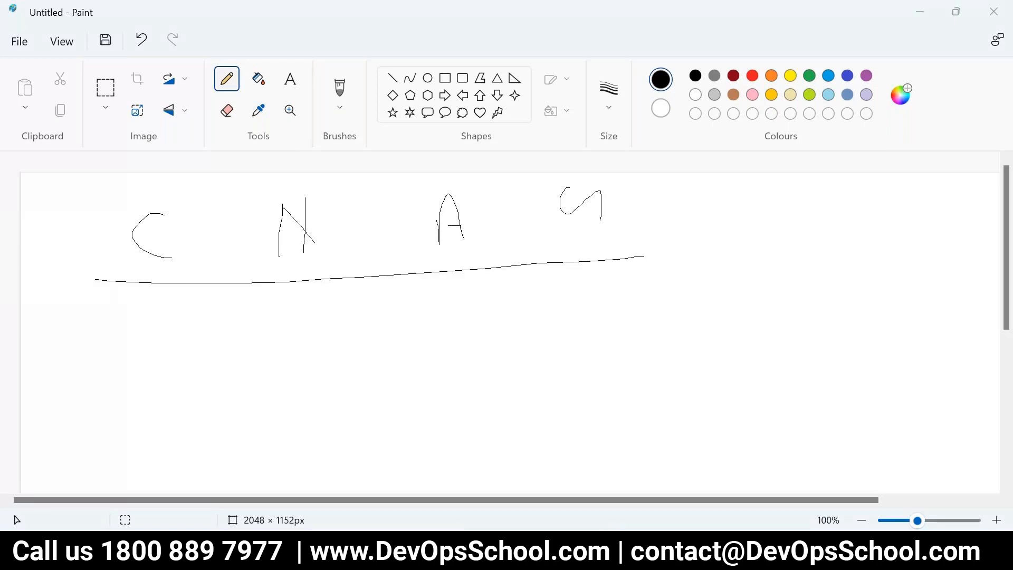
- Switch to the AWS console in Chrome and open the EC2 service
mouse_move(283, 559)
click(170, 457)
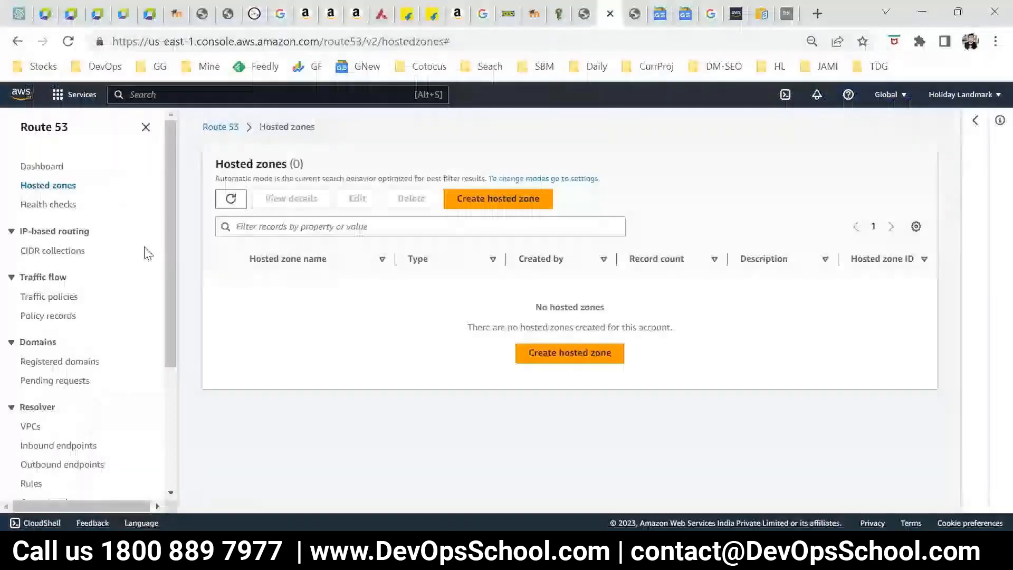
click(75, 94)
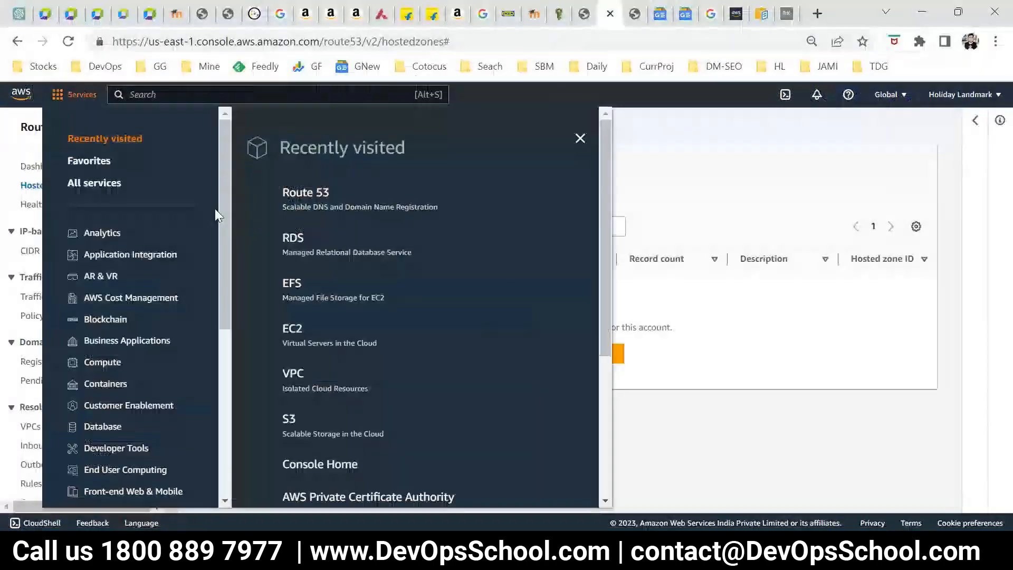
click(291, 330)
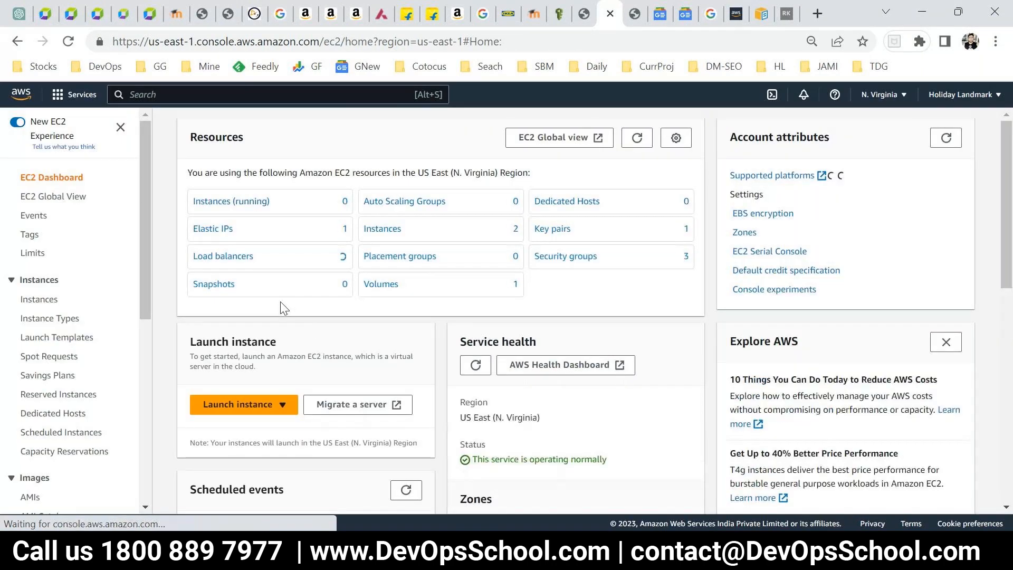
- Go to EC2's load balancers and start creating one to reach the load balancer type selection
scroll(69, 342, down, 5)
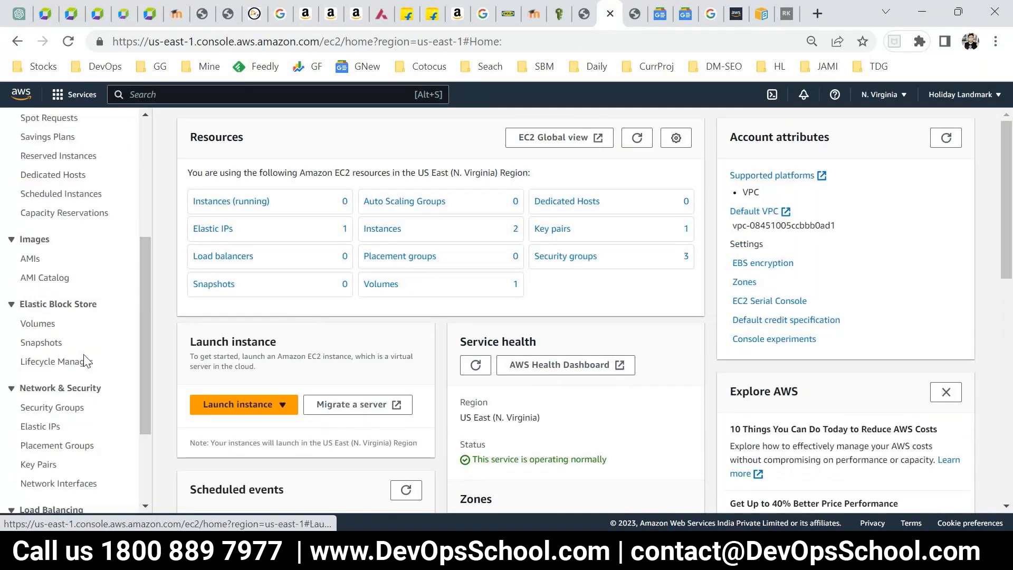
scroll(80, 394, down, 3)
click(79, 395)
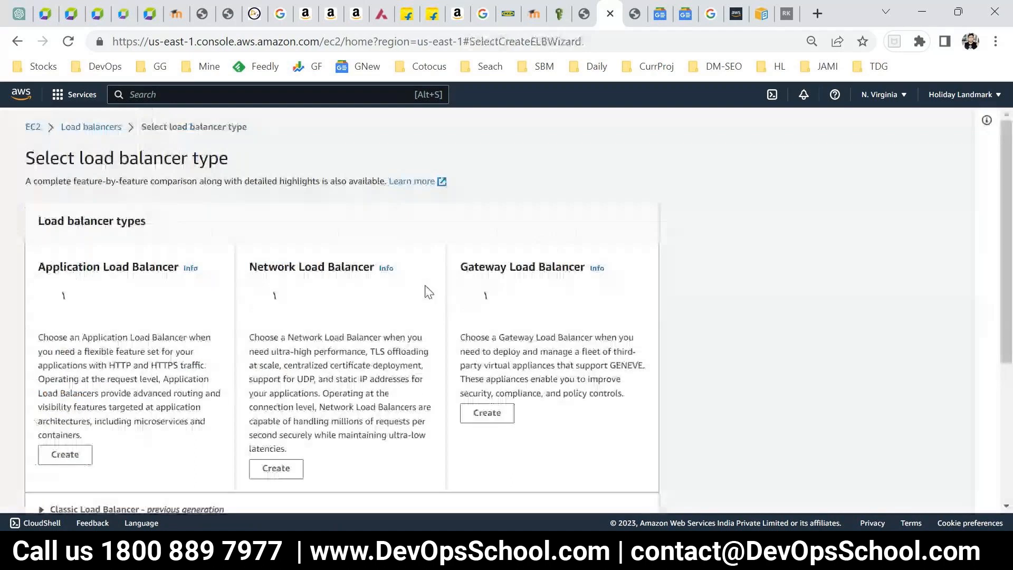
- Look over the Application and Network Load Balancer types and expand the previous-generation Classic Load Balancer section to view its diagram
scroll(291, 280, down, 2)
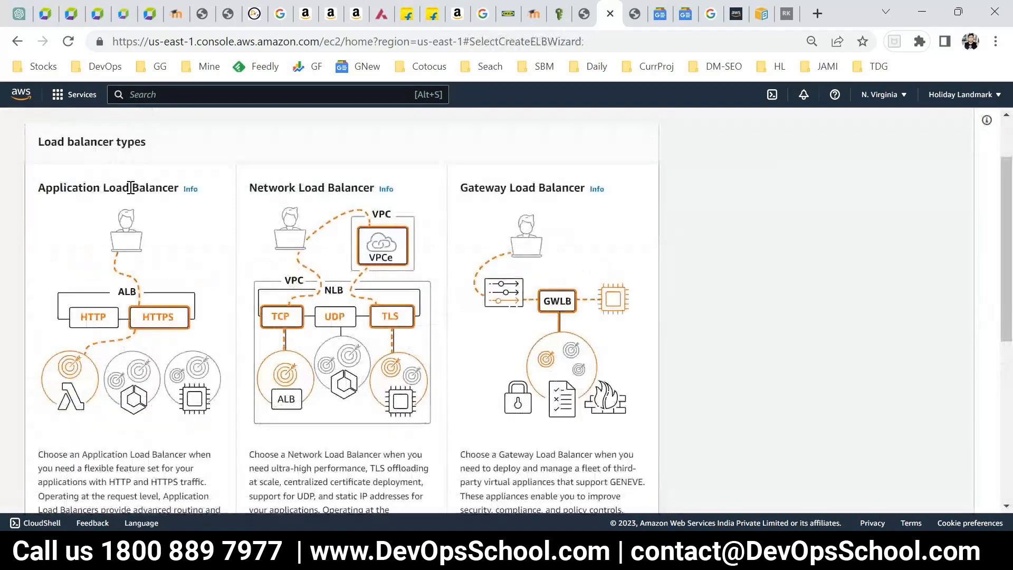
drag(93, 188, 128, 191)
drag(249, 188, 358, 188)
scroll(93, 332, down, 6)
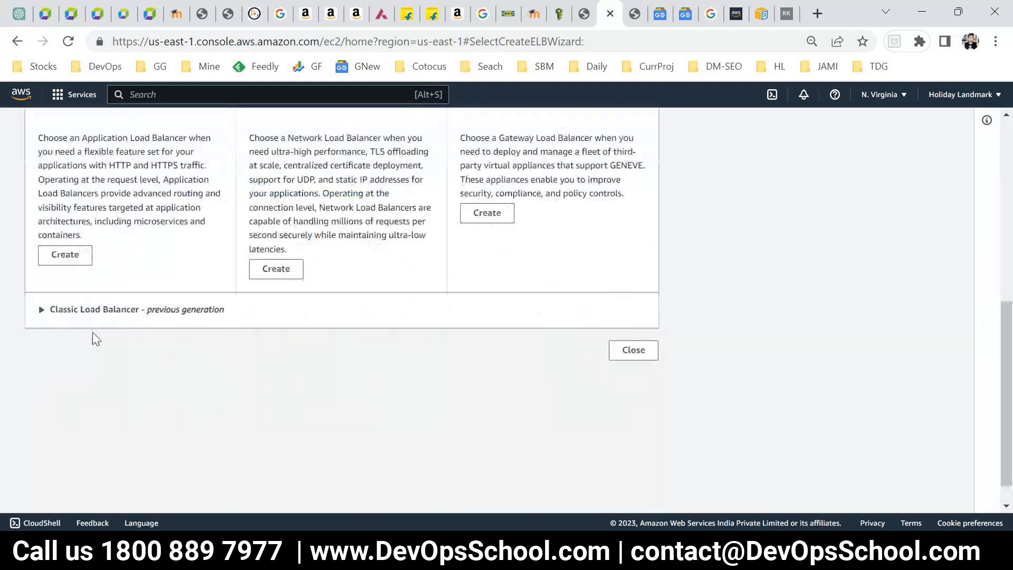
click(70, 314)
scroll(127, 327, down, 1)
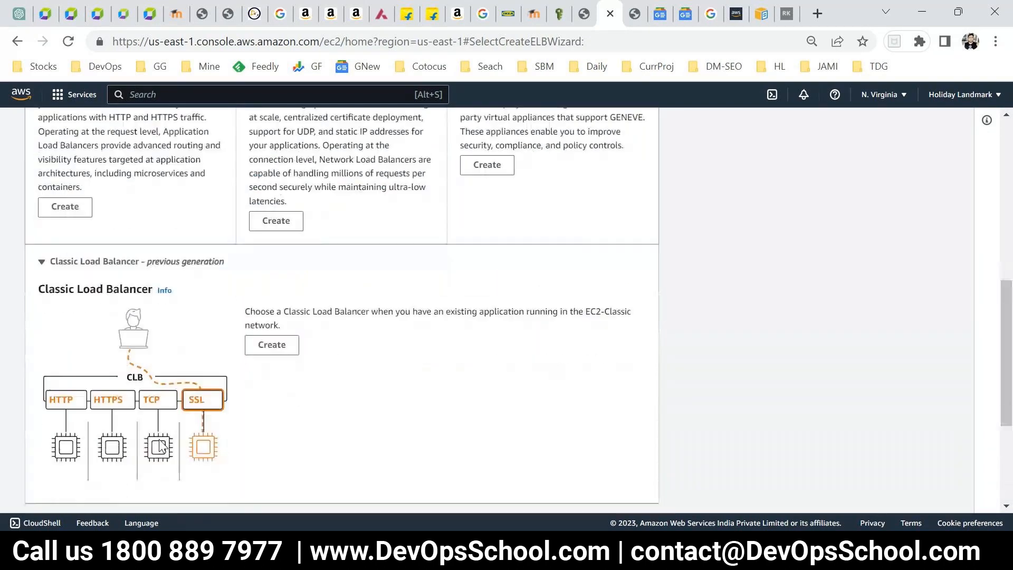
scroll(128, 330, down, 1)
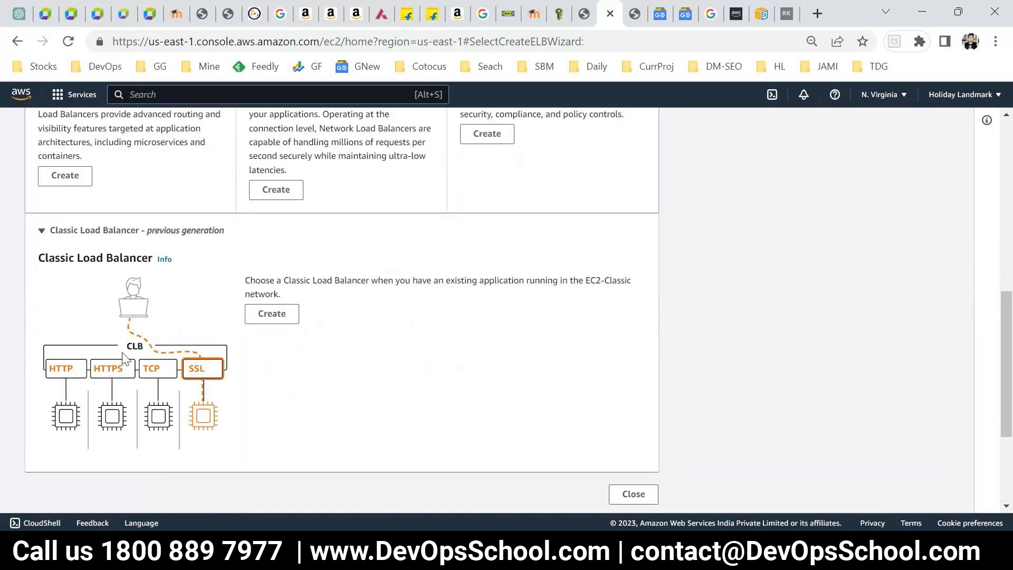
- Review the diagrams and descriptions of the Network and Gateway Load Balancers, highlighting the Network Load Balancer heading
scroll(138, 372, up, 3)
scroll(136, 371, up, 6)
drag(260, 253, 357, 297)
scroll(366, 324, down, 2)
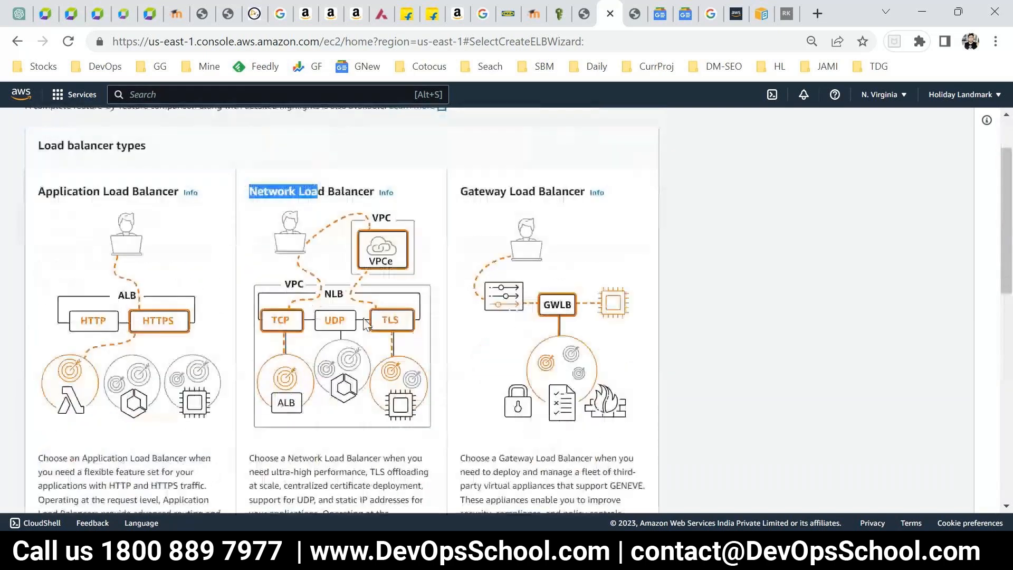
scroll(367, 323, down, 2)
scroll(522, 281, up, 2)
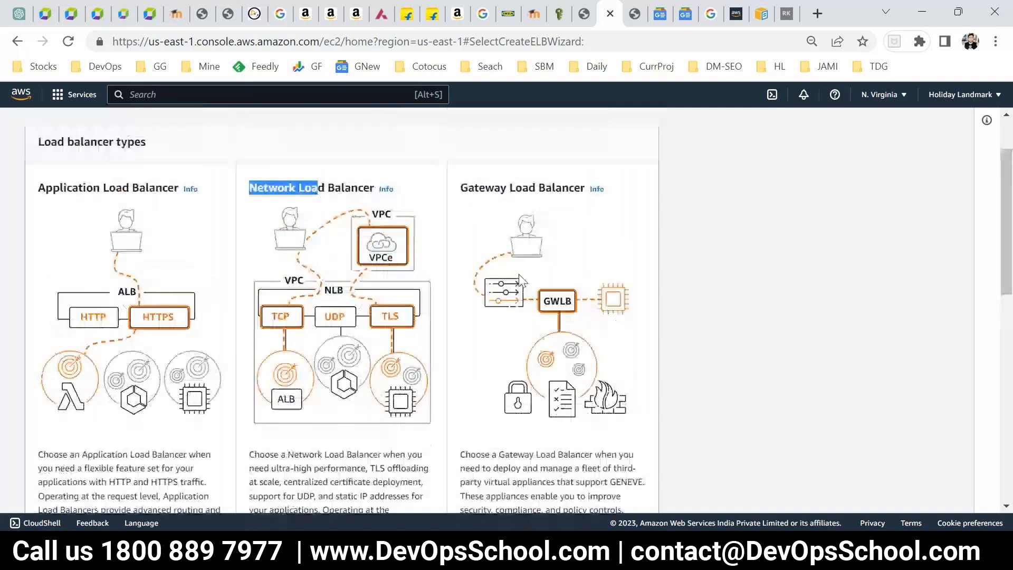
scroll(425, 363, down, 3)
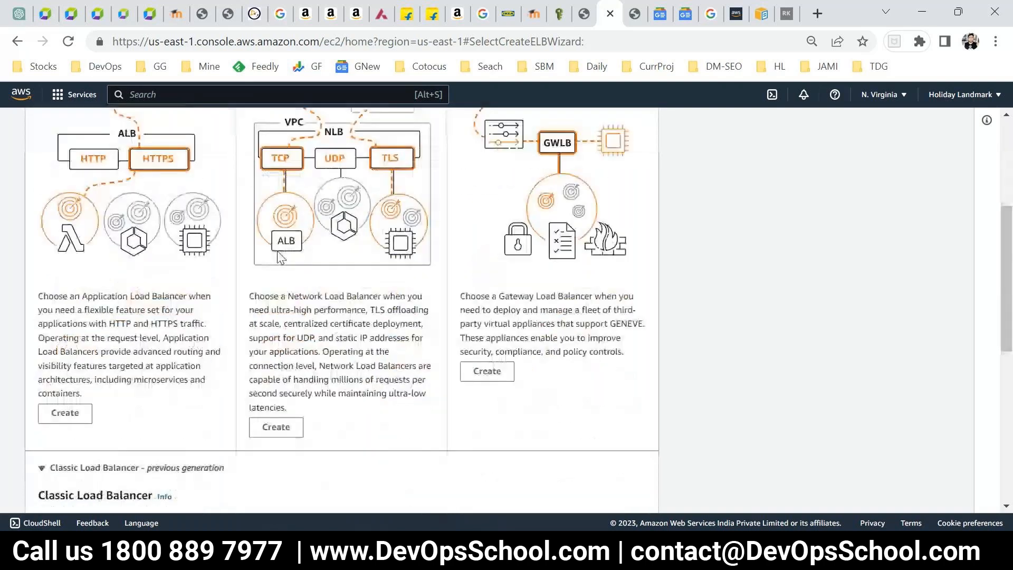
scroll(279, 257, up, 2)
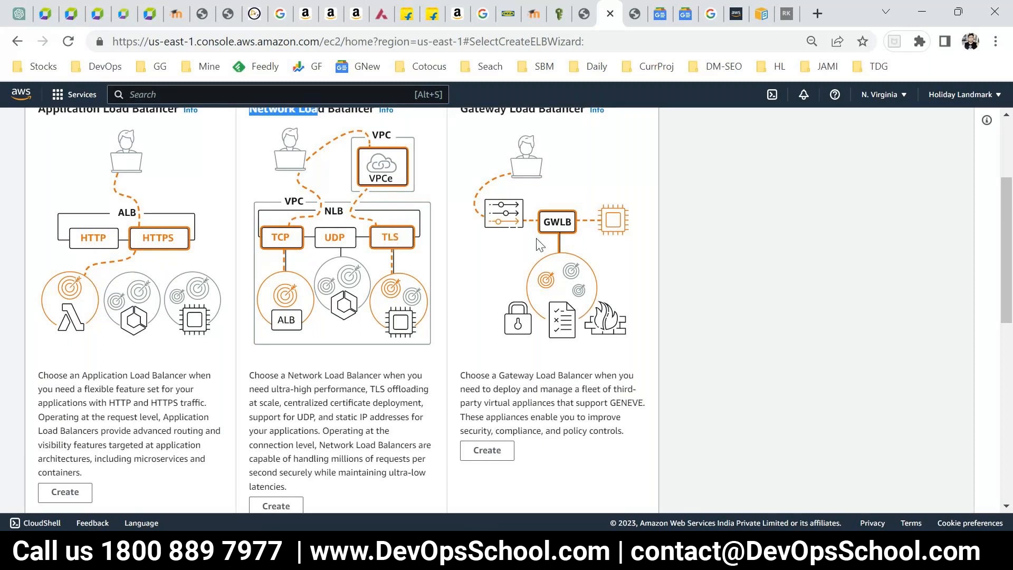
- Highlight the description of when to use a Gateway Load Balancer, and review the Application Load Balancer option and its creation choice
drag(499, 375, 576, 399)
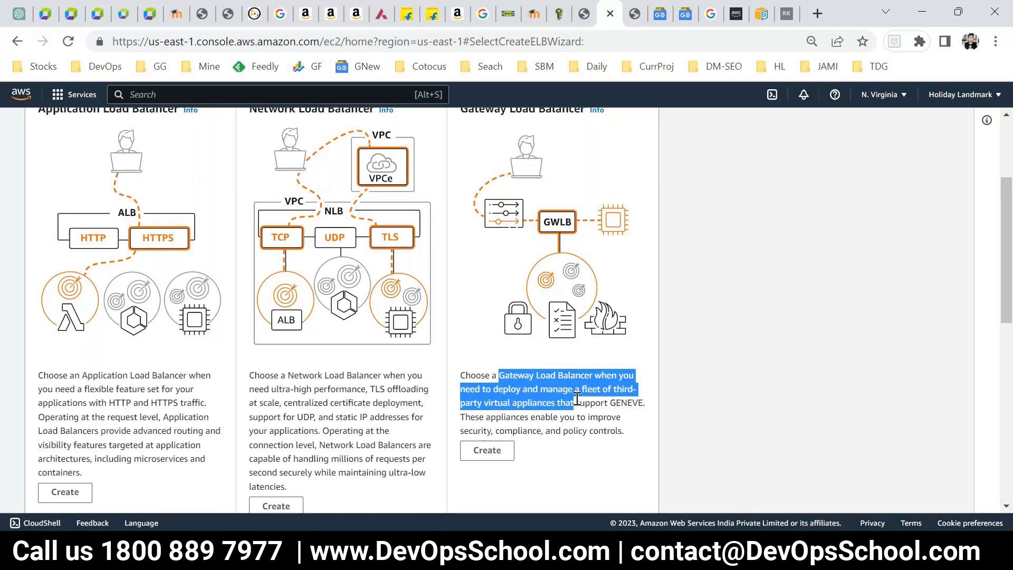
click(582, 446)
scroll(213, 312, up, 3)
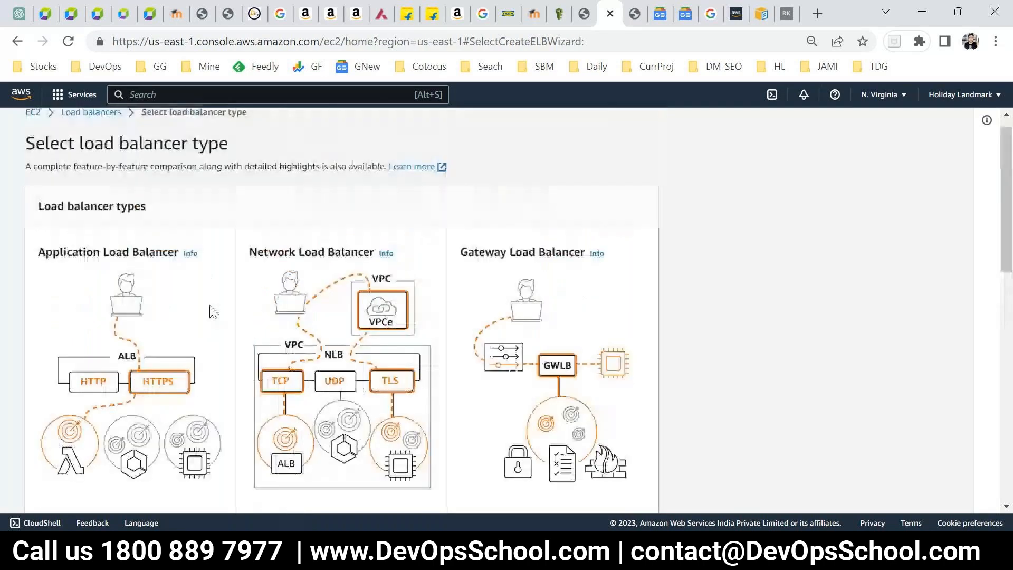
scroll(214, 311, down, 5)
scroll(65, 262, down, 1)
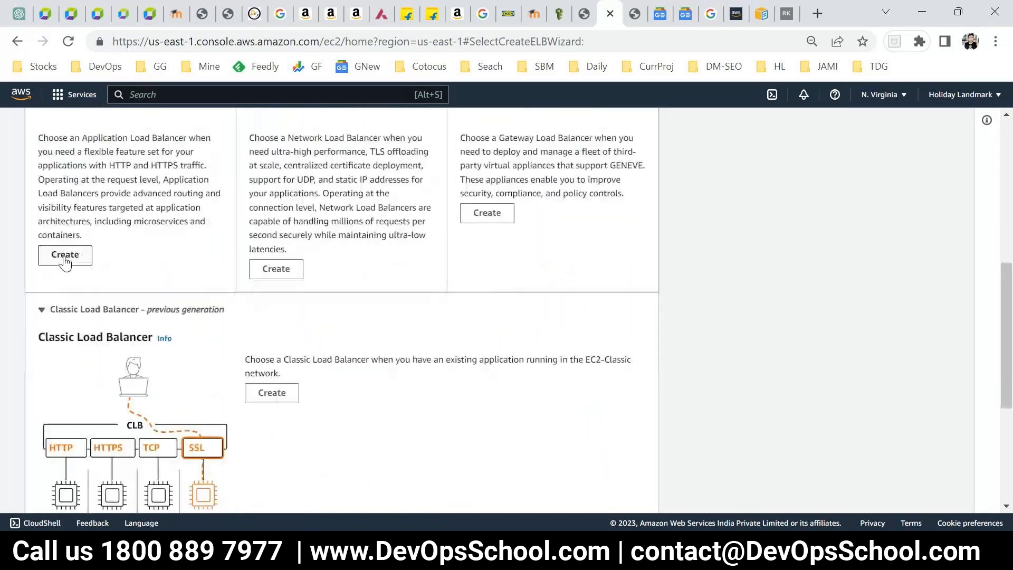
- Switch to the Paint sketch and draw a boxed LB below the G, with lines branching down to three shapes
key(alt+Tab)
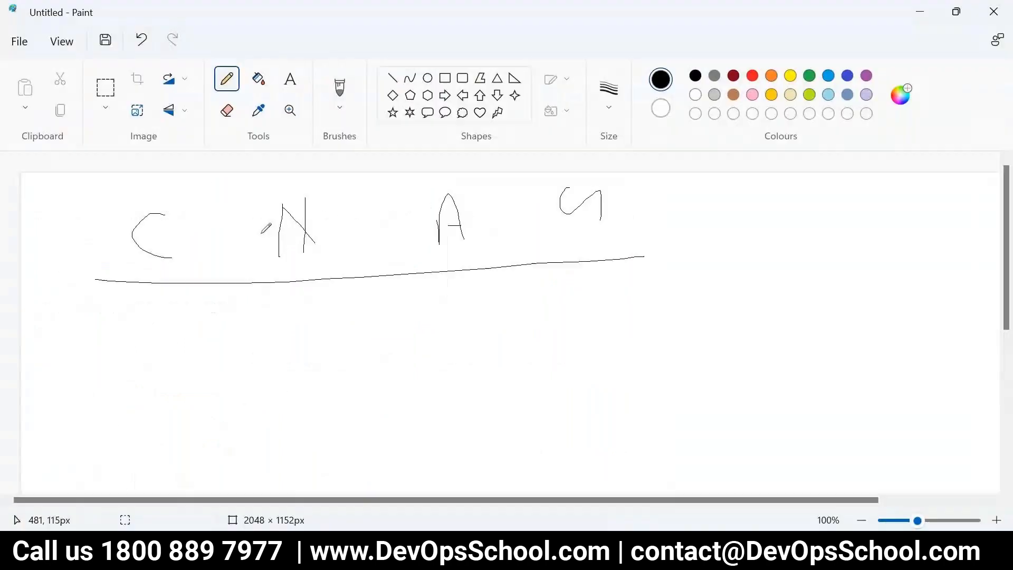
mouse_move(617, 303)
mouse_down()
mouse_move(556, 244)
mouse_move(493, 258)
mouse_up()
drag(554, 256, 581, 301)
mouse_move(573, 262)
mouse_down()
mouse_move(577, 299)
mouse_move(558, 321)
mouse_up()
mouse_move(483, 361)
mouse_down()
mouse_move(529, 370)
mouse_move(485, 362)
mouse_up()
mouse_move(555, 363)
mouse_down()
mouse_move(591, 405)
mouse_move(566, 363)
mouse_up()
mouse_move(639, 352)
mouse_down()
mouse_move(630, 384)
mouse_move(657, 359)
mouse_up()
mouse_move(541, 306)
mouse_down()
mouse_move(506, 375)
mouse_move(580, 372)
mouse_up()
drag(574, 310, 645, 379)
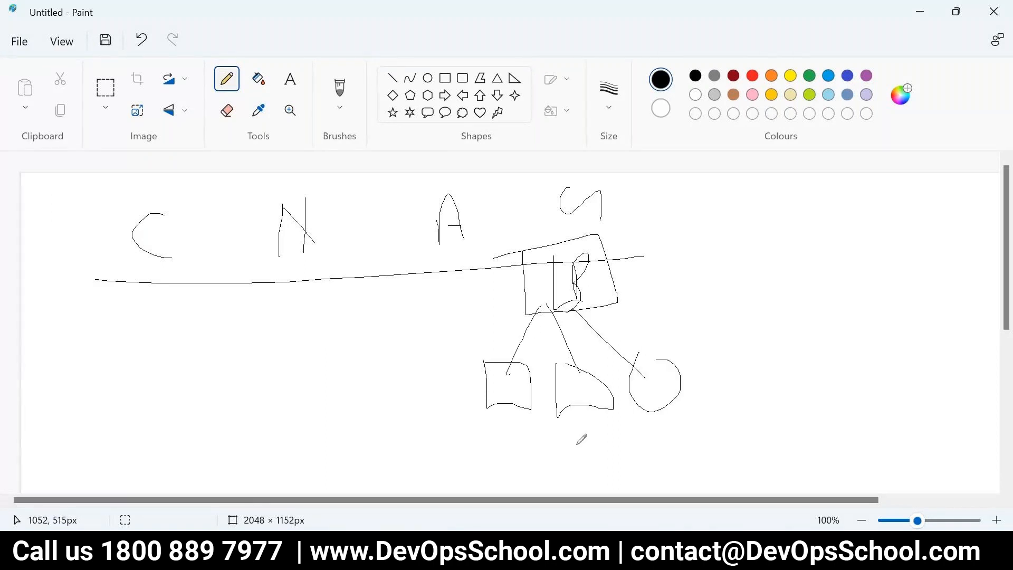
- Draw a long arrow into the LB box, add further strokes to its branches, and encircle the three shapes below
mouse_move(307, 342)
mouse_down()
mouse_move(529, 288)
mouse_move(502, 307)
mouse_move(491, 382)
mouse_move(553, 275)
mouse_move(546, 317)
mouse_move(644, 364)
mouse_up()
mouse_move(547, 430)
mouse_down()
mouse_move(559, 432)
mouse_move(474, 364)
mouse_move(587, 442)
mouse_move(479, 391)
mouse_up()
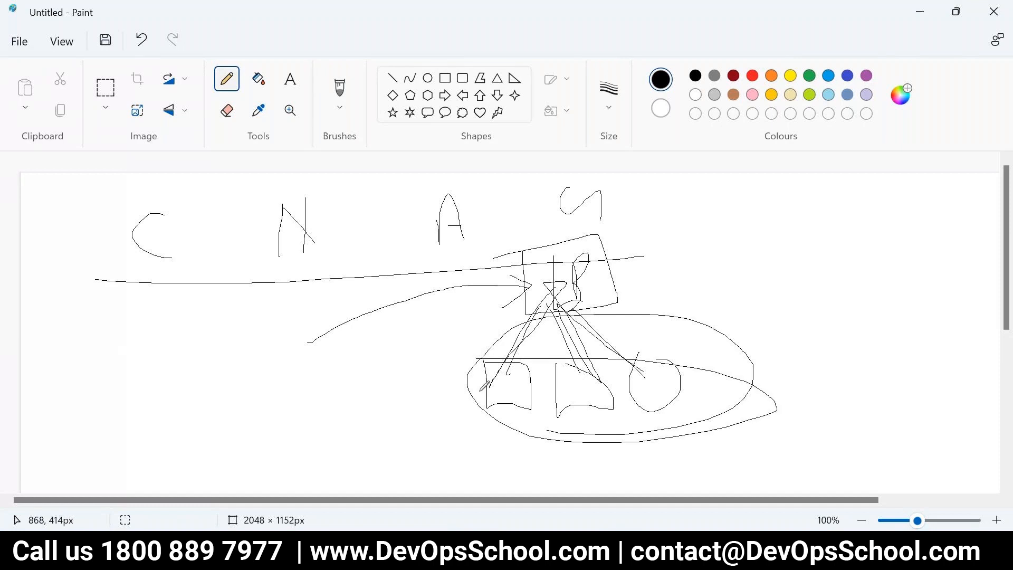
- Switch to the EC2 console, open the Load balancers list and look over its navigation entries
key(alt+Tab)
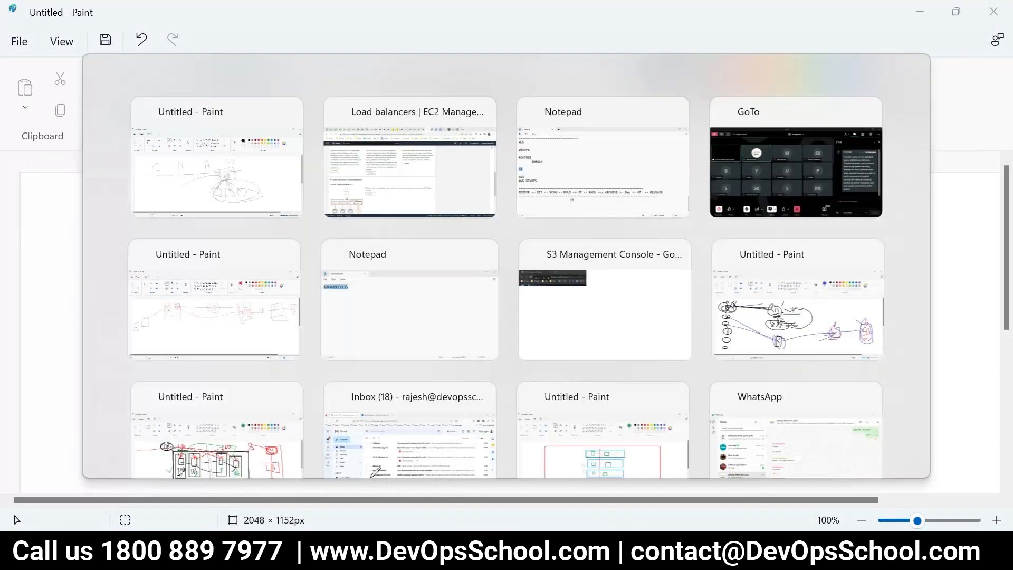
scroll(166, 333, up, 8)
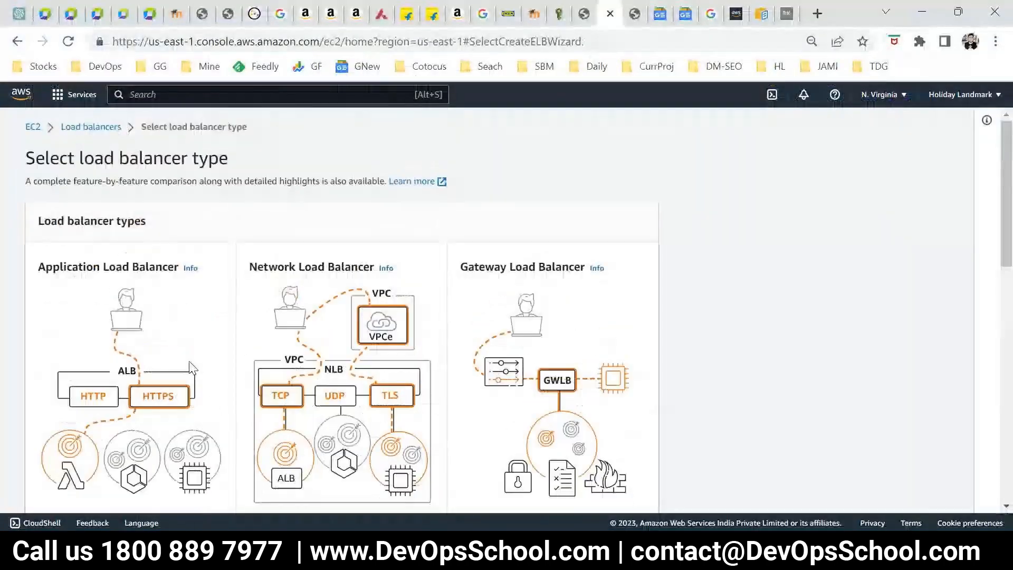
click(91, 126)
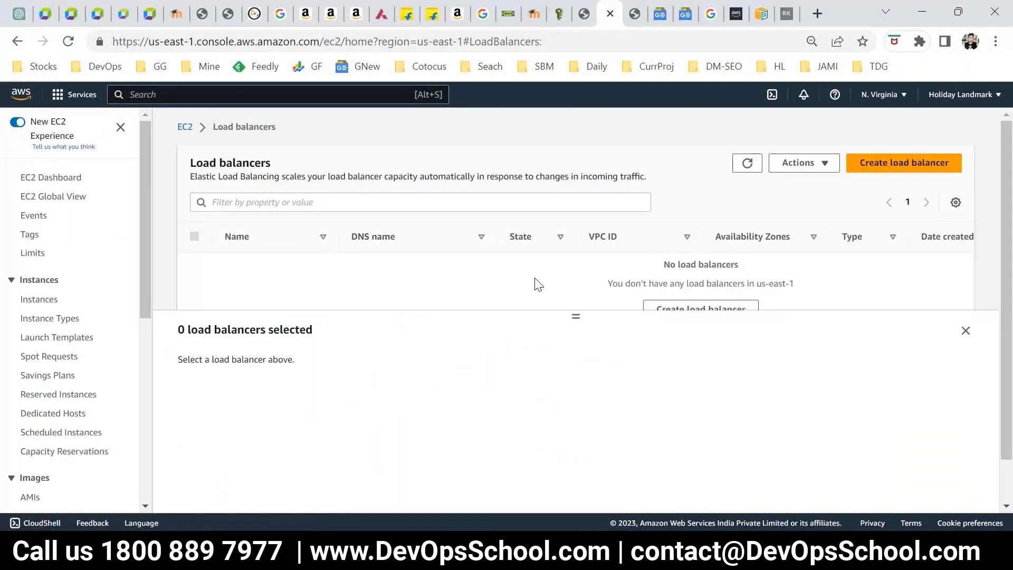
scroll(249, 267, down, 1)
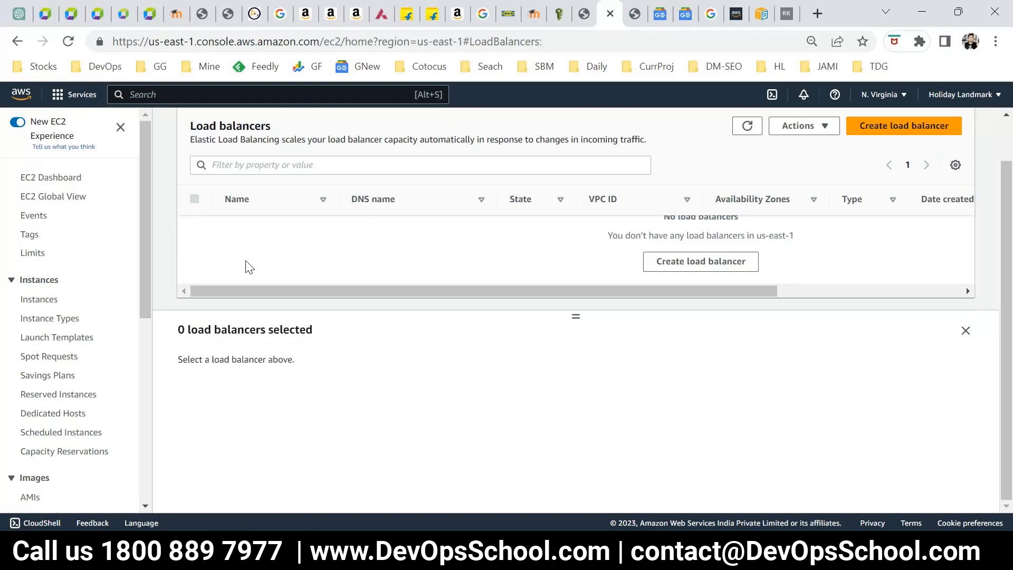
scroll(150, 286, down, 1)
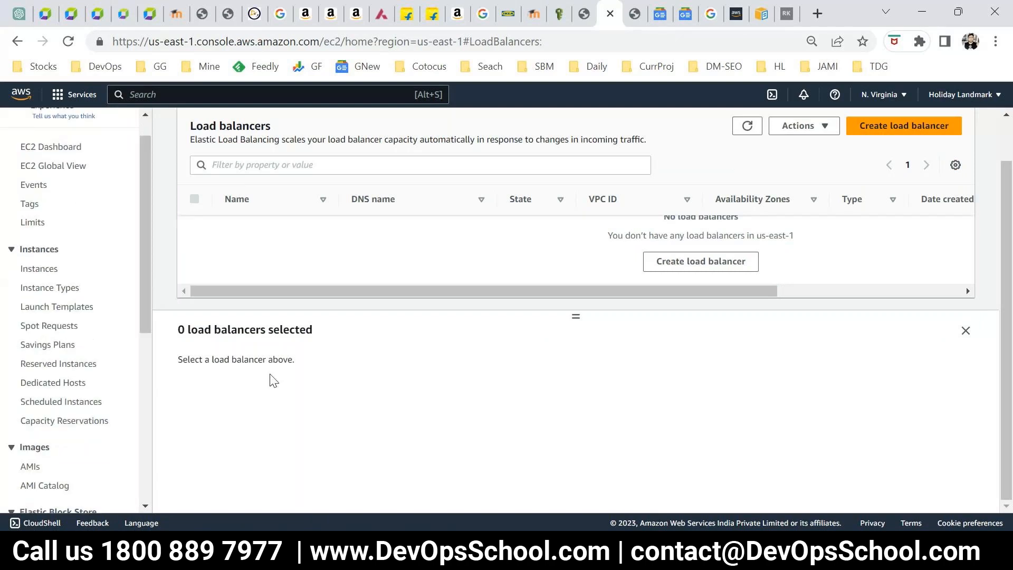
- Insert a blank line below ASG in the AWS.txt notes in Notepad
click(481, 551)
click(395, 502)
click(80, 290)
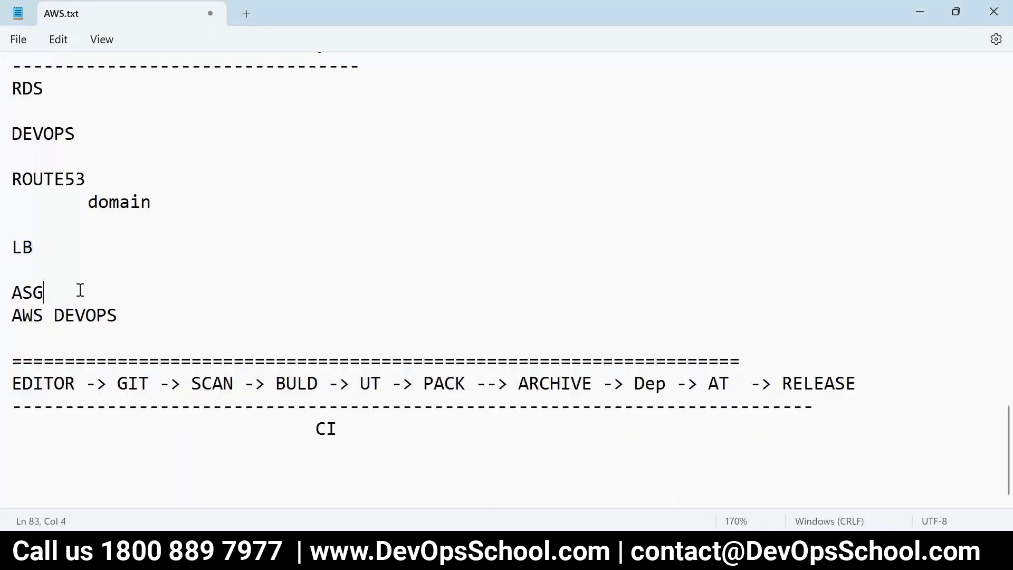
key(Return)
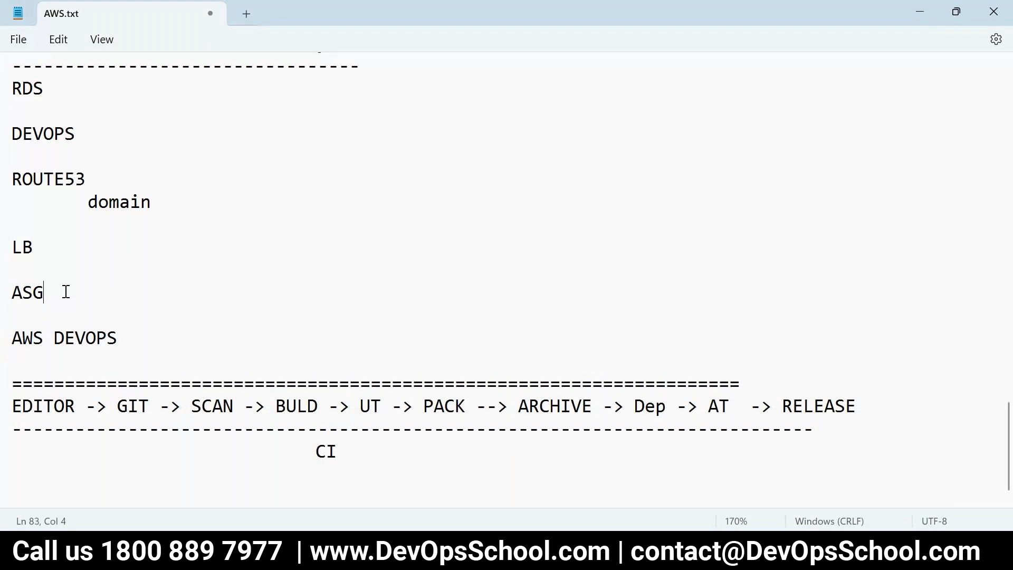
- Highlight ASG in the notes, and locate the Auto Scaling section in the EC2 console navigation
drag(63, 289, 2, 296)
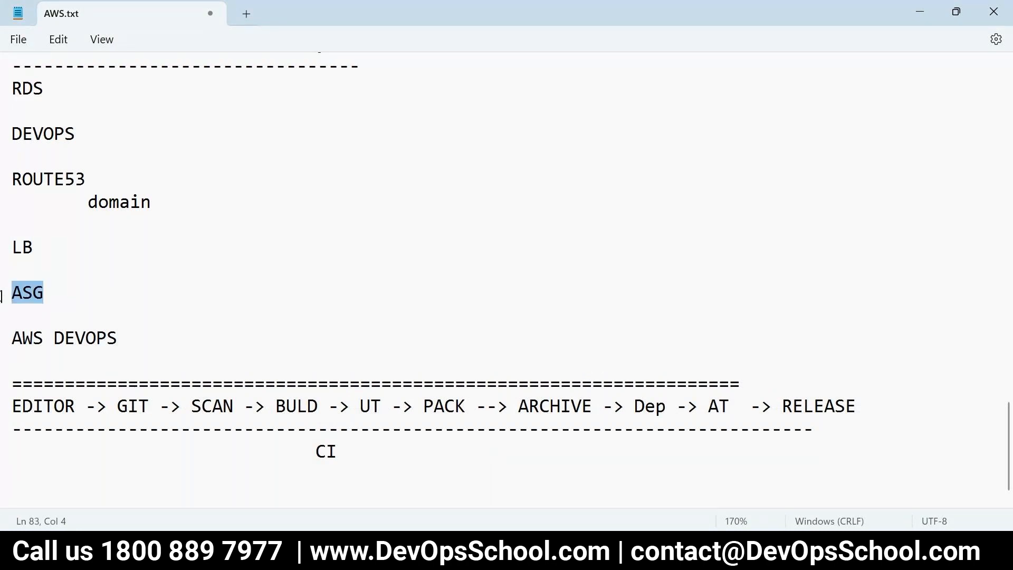
key(alt+Tab)
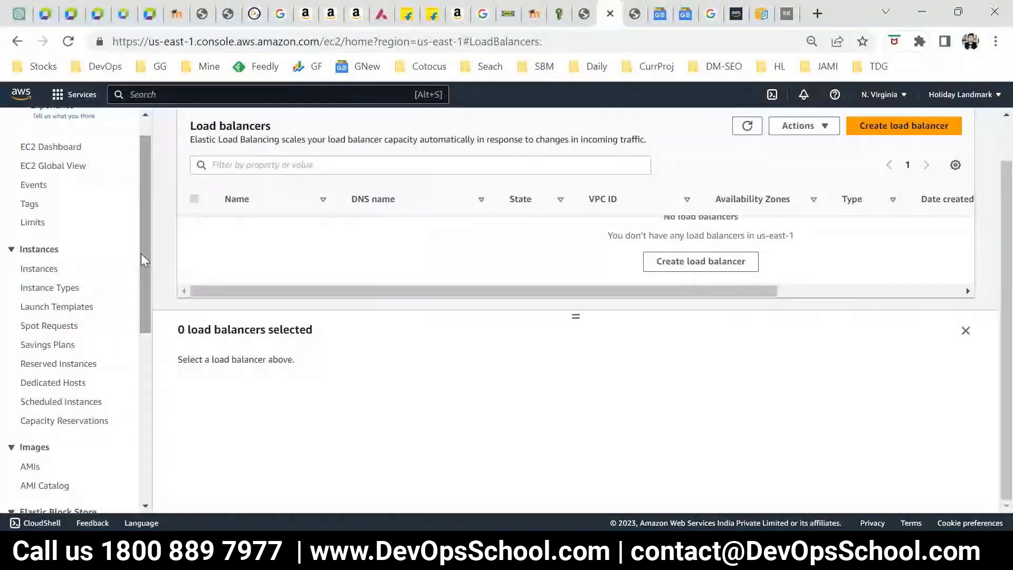
drag(144, 248, 140, 388)
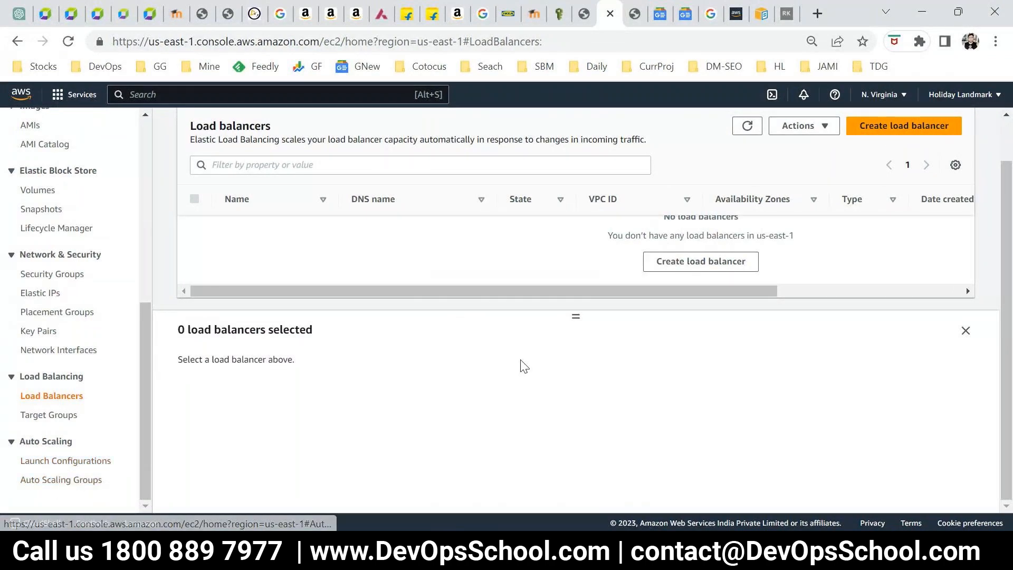
- Switch to the blank Paint canvas and handwrite ASG with the pencil, followed by an arrow leading away from it
mouse_move(586, 551)
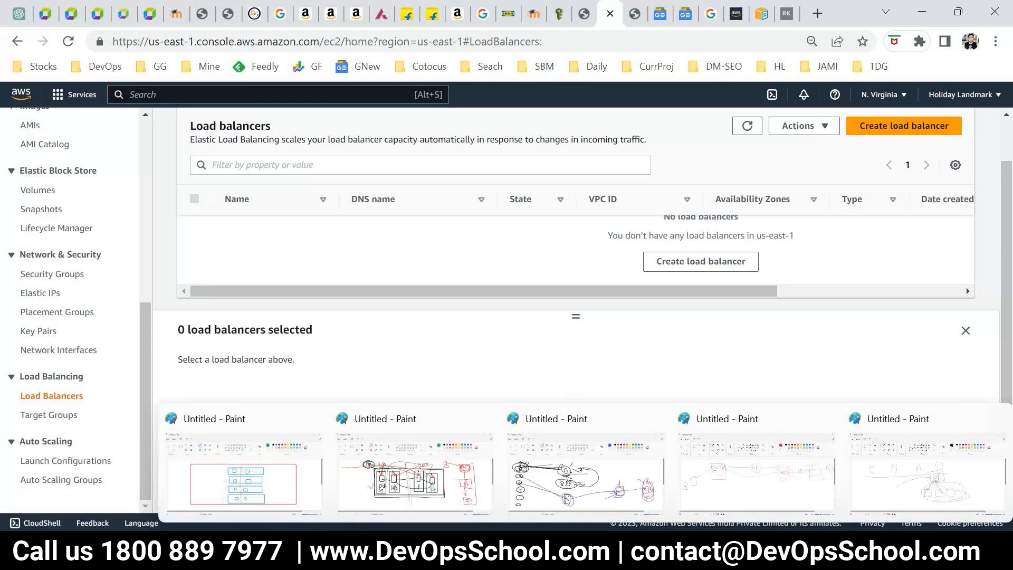
click(878, 479)
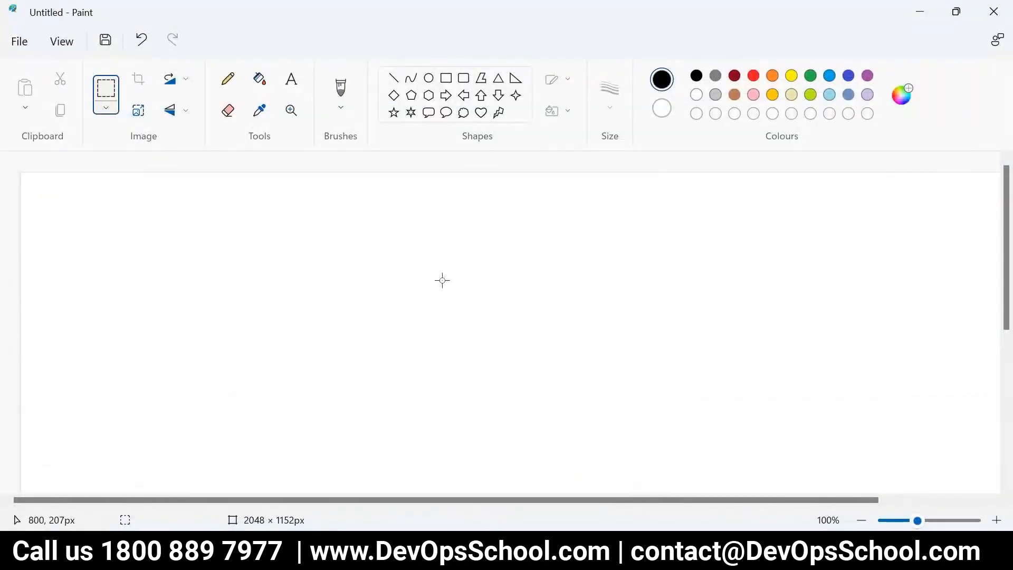
click(445, 78)
click(227, 84)
mouse_move(132, 342)
mouse_down()
mouse_move(132, 302)
mouse_move(150, 332)
mouse_move(158, 295)
mouse_move(170, 327)
mouse_up()
drag(181, 278, 201, 328)
mouse_move(230, 291)
mouse_down()
mouse_move(349, 259)
mouse_move(326, 279)
mouse_up()
- Draw a box beyond the arrow's tip, with lines branching out to the handwritten numbers 2, 3 and 10
mouse_move(390, 218)
mouse_down()
mouse_move(391, 261)
mouse_move(448, 261)
mouse_move(392, 217)
mouse_move(541, 179)
mouse_move(538, 200)
mouse_move(563, 199)
mouse_up()
drag(448, 260, 552, 376)
mouse_move(568, 332)
mouse_down()
mouse_move(568, 363)
mouse_move(571, 332)
mouse_up()
mouse_move(437, 238)
mouse_down()
mouse_move(544, 231)
mouse_move(559, 215)
mouse_move(560, 234)
mouse_move(539, 253)
mouse_up()
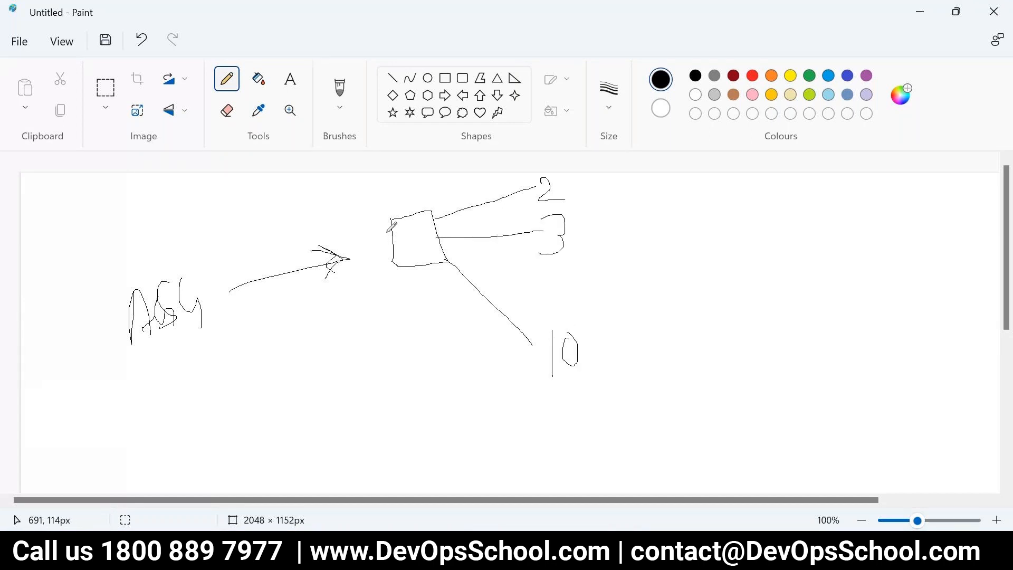
- Retrace the box, tick the numbers 2, 3 and 10, and draw a closing bracket with a short line beyond them
mouse_move(425, 210)
mouse_down()
mouse_move(397, 214)
mouse_move(414, 213)
mouse_up()
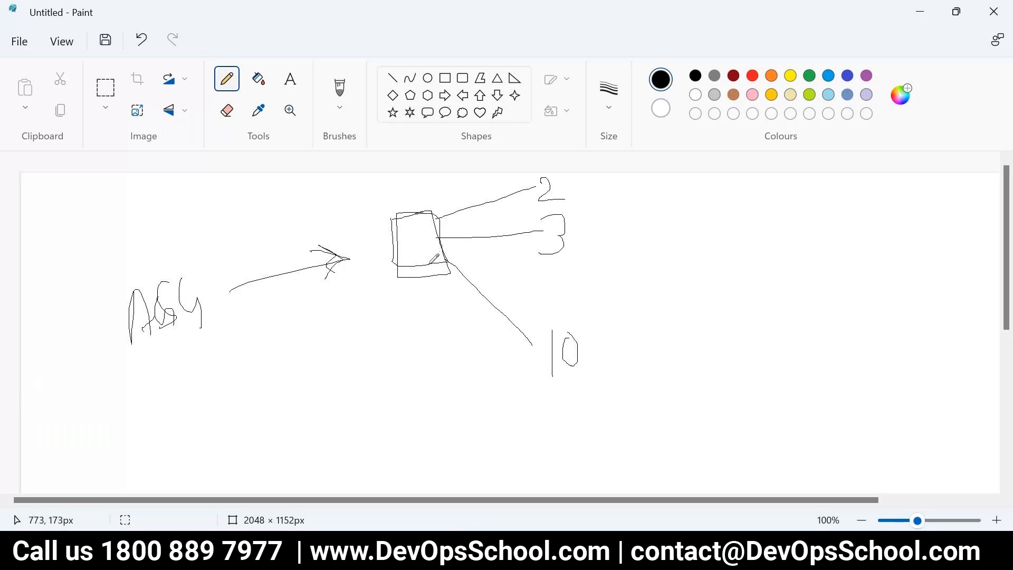
mouse_move(563, 187)
mouse_down()
mouse_move(571, 196)
mouse_move(579, 181)
mouse_up()
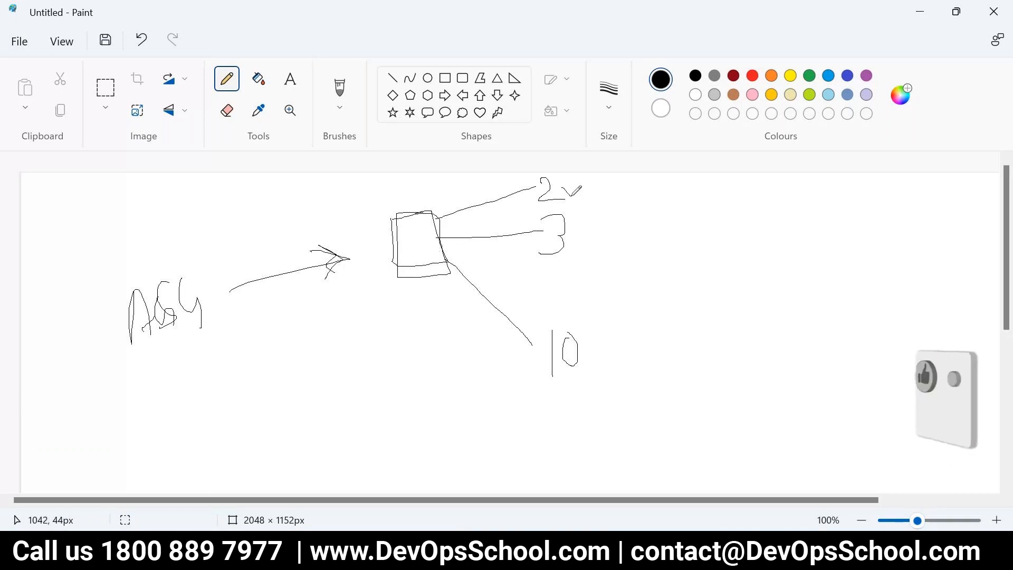
drag(566, 227, 589, 218)
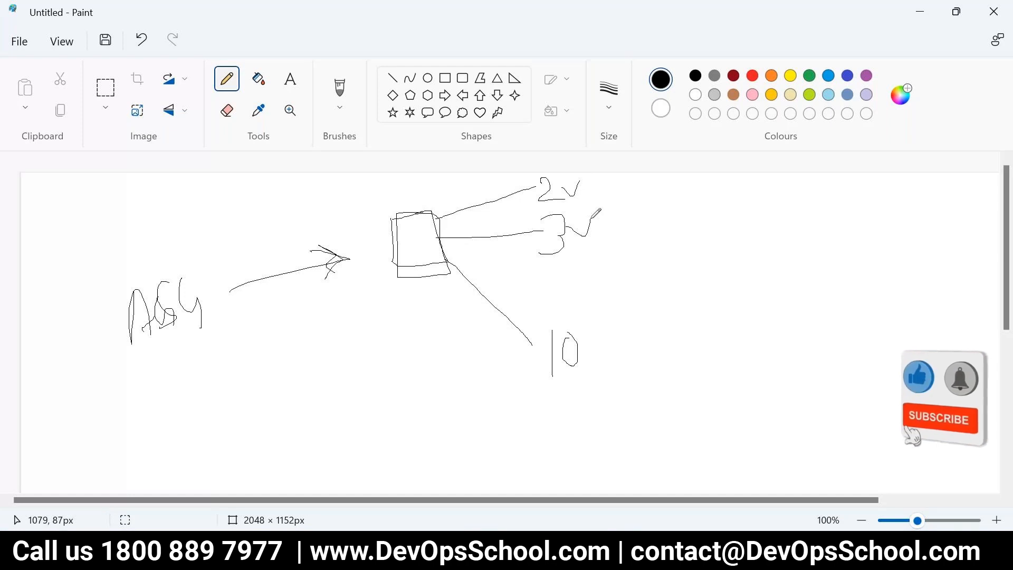
mouse_move(574, 346)
mouse_down()
mouse_move(591, 351)
mouse_move(605, 331)
mouse_up()
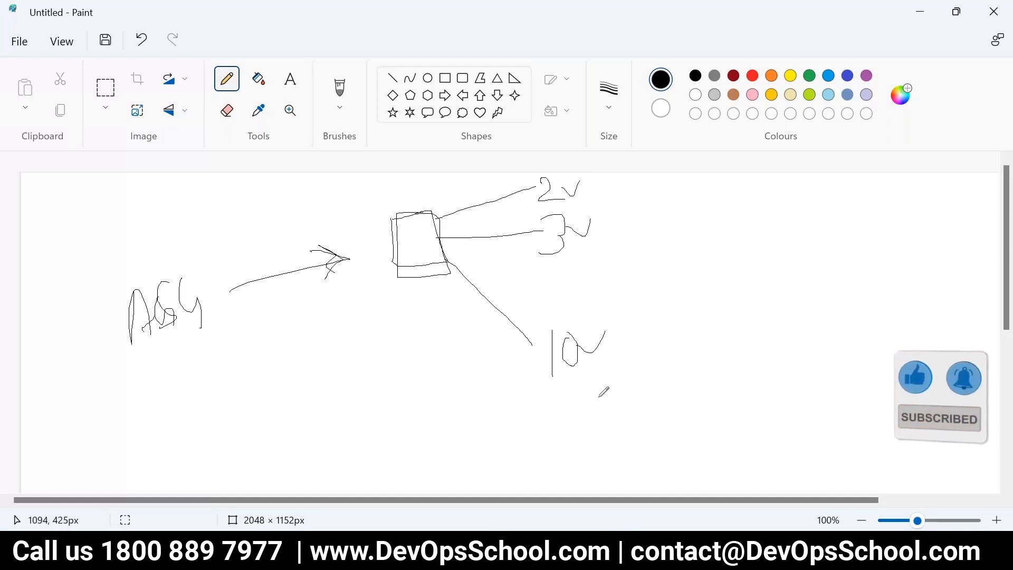
mouse_move(631, 192)
mouse_down()
mouse_move(645, 203)
mouse_move(636, 312)
mouse_up()
drag(655, 252, 703, 247)
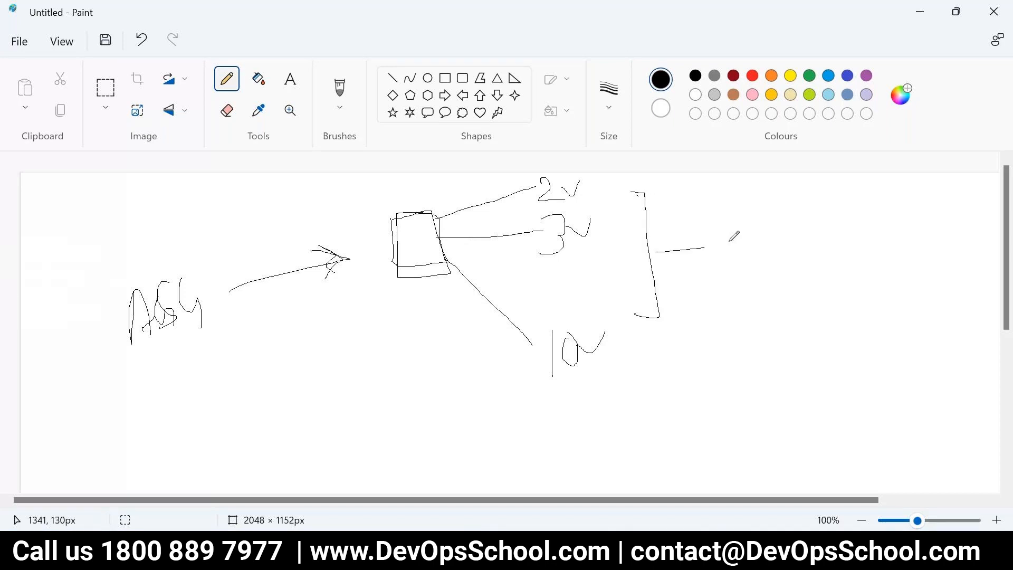
- Strike through the tick beside 2, circle the 3, and add two boxes below the first inside an opening bracket
drag(563, 194, 585, 188)
mouse_move(544, 230)
mouse_down()
mouse_move(594, 251)
mouse_move(553, 227)
mouse_up()
mouse_move(401, 307)
mouse_down()
mouse_move(433, 292)
mouse_move(405, 309)
mouse_up()
mouse_move(406, 373)
mouse_down()
mouse_move(465, 405)
mouse_move(415, 368)
mouse_up()
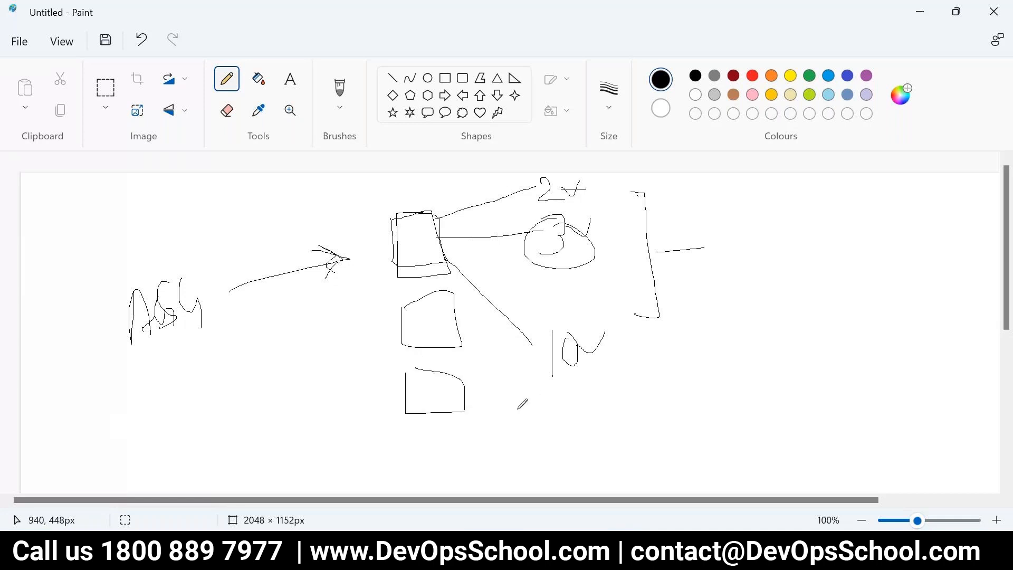
mouse_move(412, 205)
mouse_down()
mouse_move(373, 401)
mouse_move(393, 442)
mouse_up()
- Write and circle a figure beyond the closing bracket, link a new lower box with a line and an arrow from 10, and underline ASG
mouse_move(667, 282)
mouse_down()
mouse_move(696, 264)
mouse_move(693, 300)
mouse_up()
mouse_move(707, 258)
mouse_down()
mouse_move(723, 303)
mouse_move(745, 271)
mouse_up()
mouse_move(750, 240)
mouse_down()
mouse_move(672, 261)
mouse_move(753, 243)
mouse_up()
drag(771, 290, 819, 286)
mouse_move(410, 431)
mouse_down()
mouse_move(492, 455)
mouse_move(543, 443)
mouse_move(514, 427)
mouse_up()
mouse_move(553, 368)
mouse_down()
mouse_move(541, 418)
mouse_move(562, 412)
mouse_up()
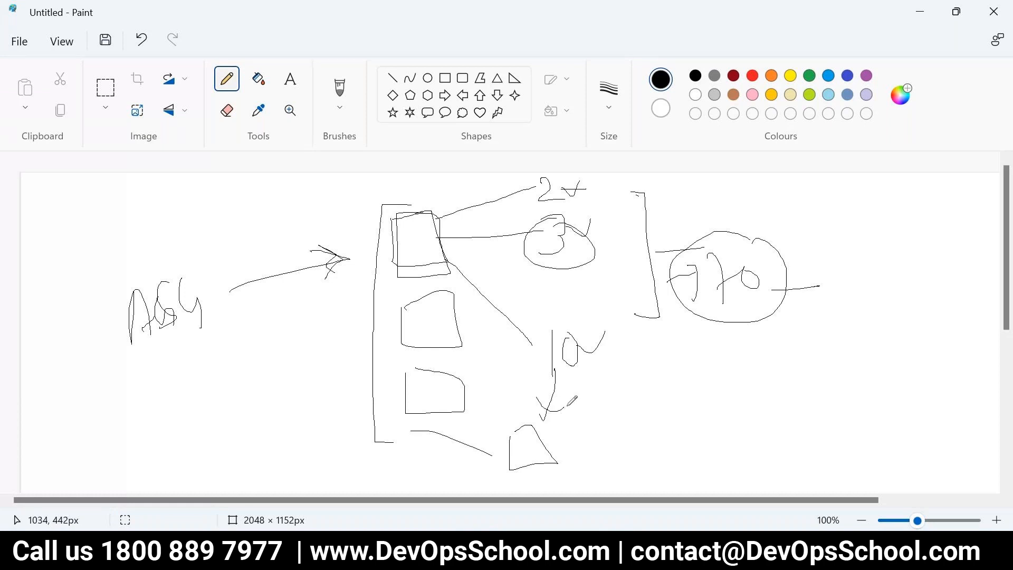
drag(128, 358, 190, 341)
- Switch to the EC2 console, open Auto Scaling Groups, start creating a group and try to advance with the form empty
key(alt+Tab)
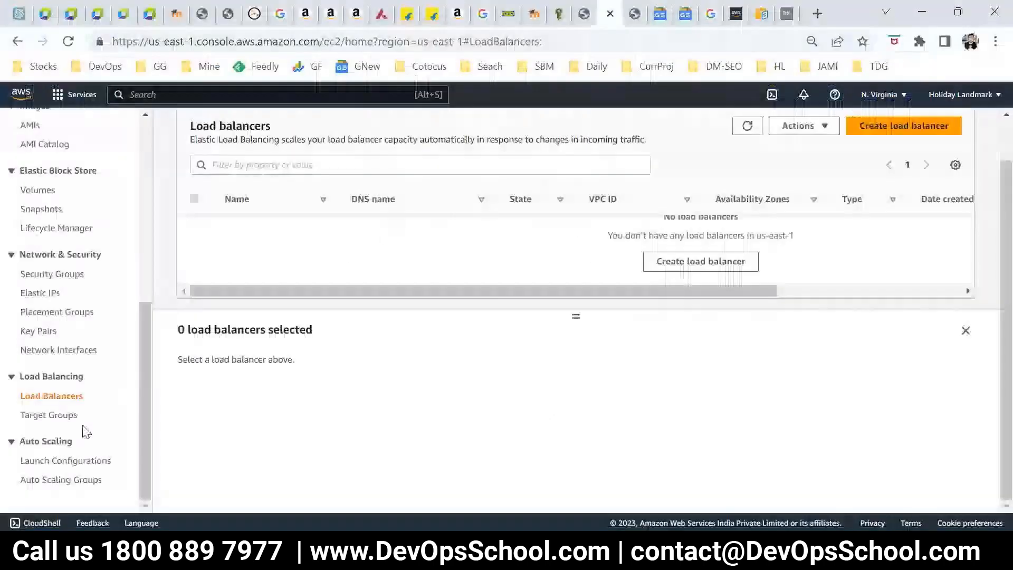
click(76, 481)
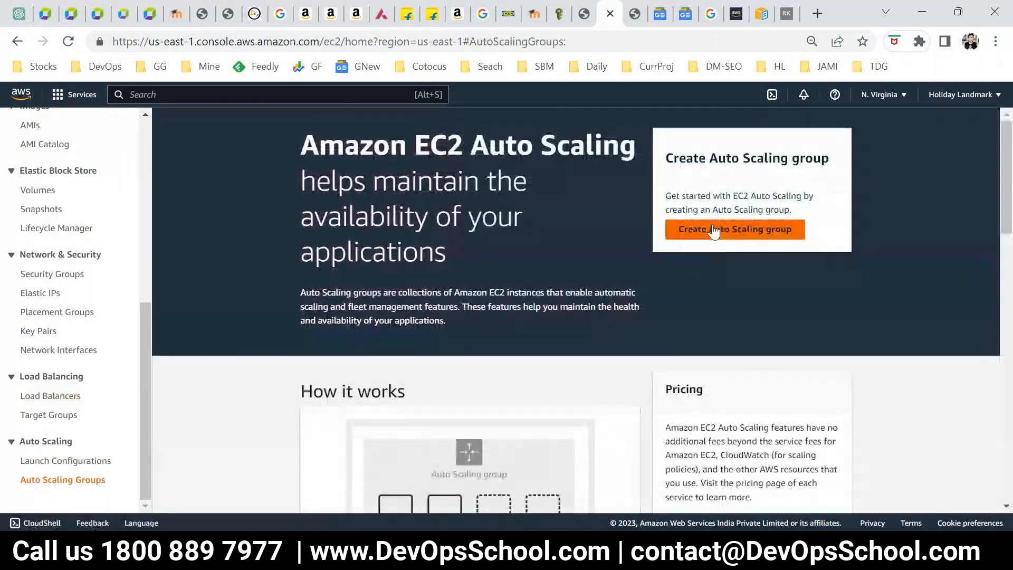
click(713, 230)
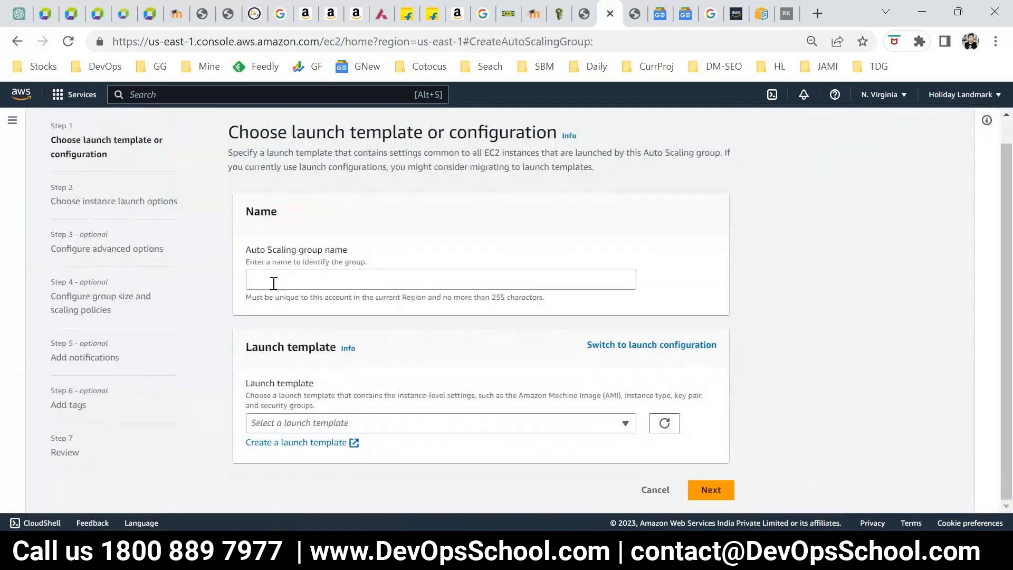
click(710, 489)
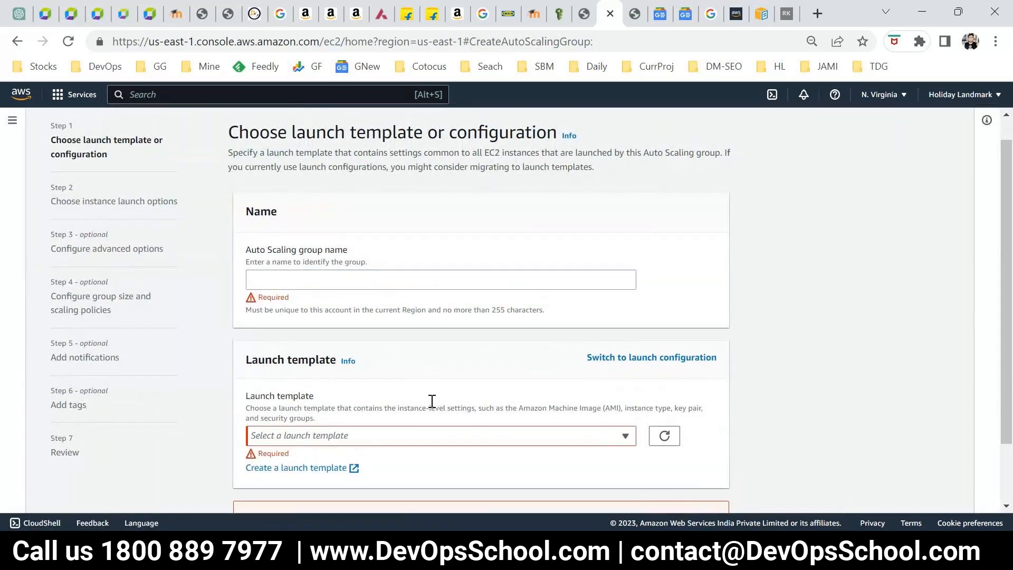
- Name the Auto Scaling group zfsadf, check the launch template choices and open the form for creating a launch template
click(305, 285)
text(zfsadf)
click(325, 428)
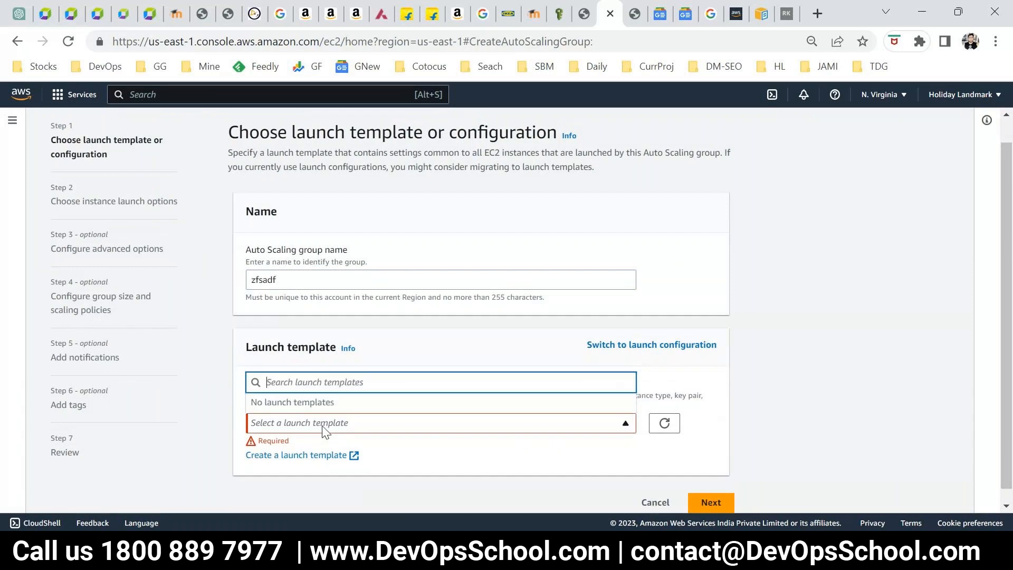
click(300, 456)
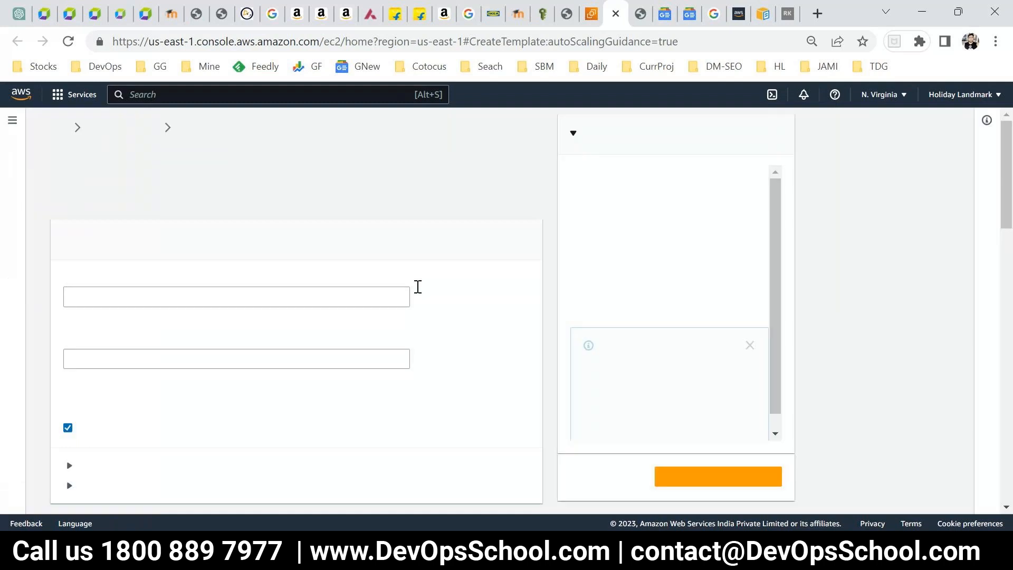
- Enter sdf as the launch template name and fdsf as its version description
click(316, 296)
text(sdf)
click(131, 359)
text(fdsf)
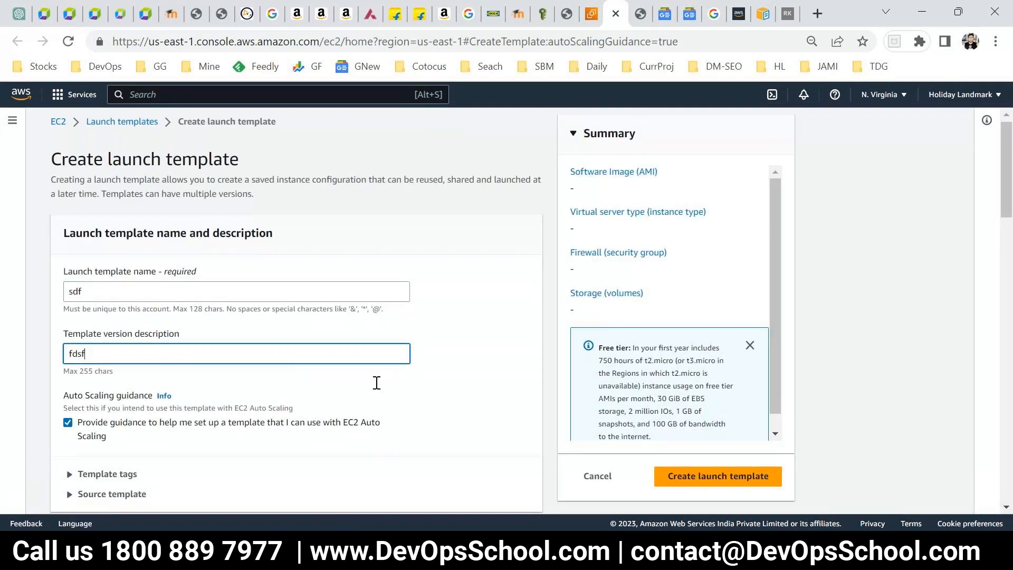
- Review the remaining launch template settings, and cancel both the template and the Auto Scaling group creation
scroll(476, 378, down, 4)
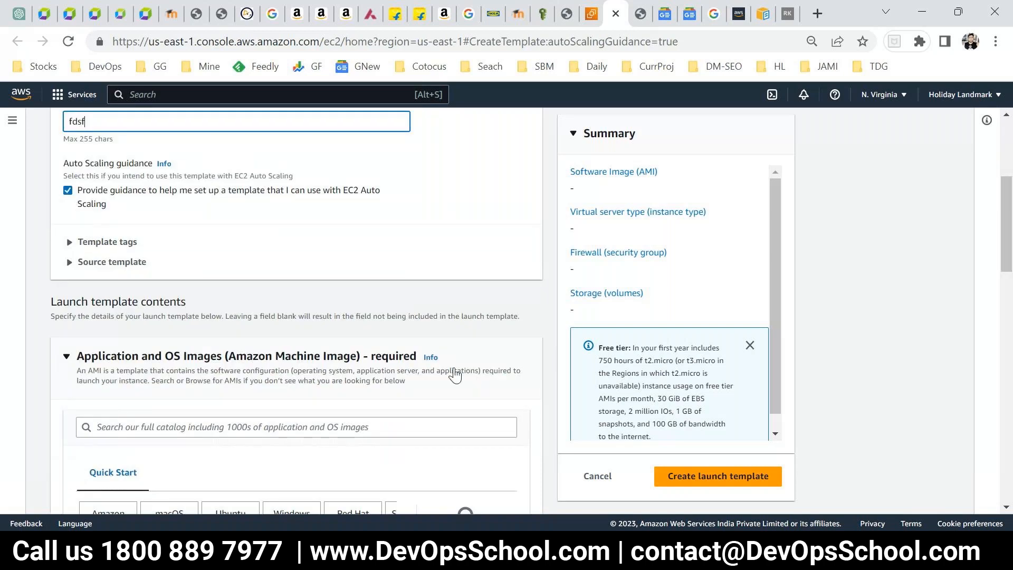
scroll(454, 376, down, 2)
scroll(460, 389, down, 15)
click(593, 483)
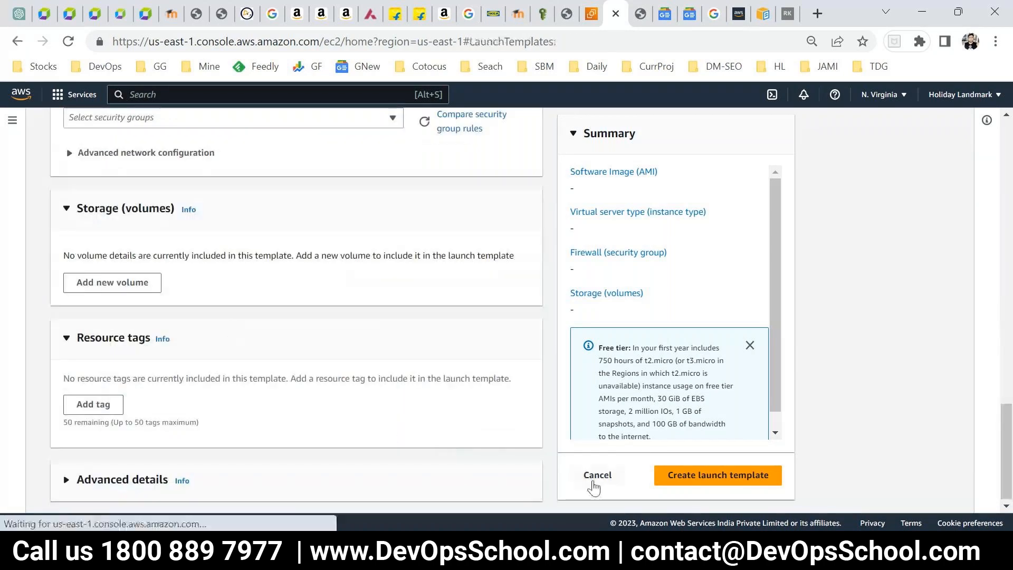
click(590, 14)
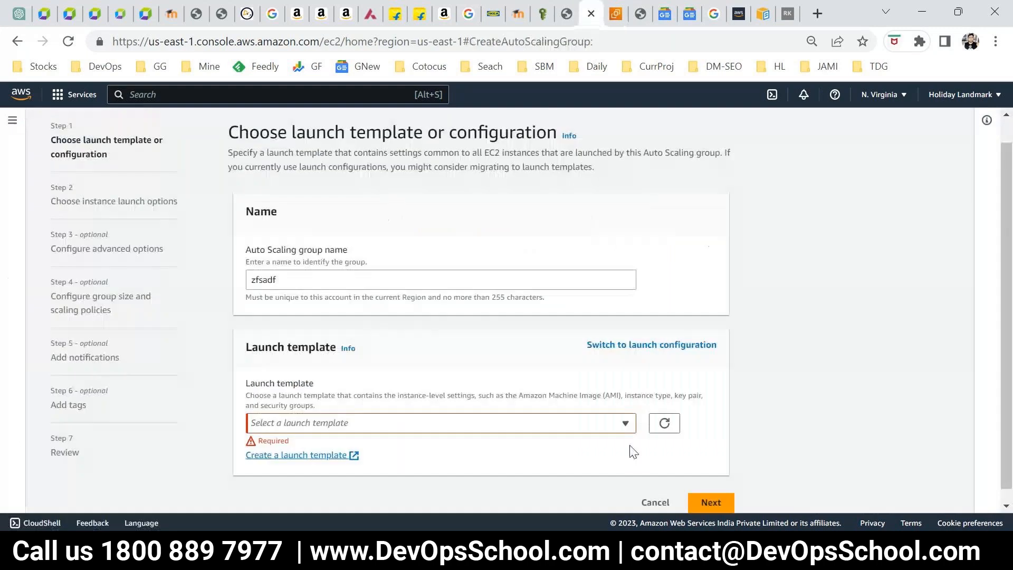
click(657, 499)
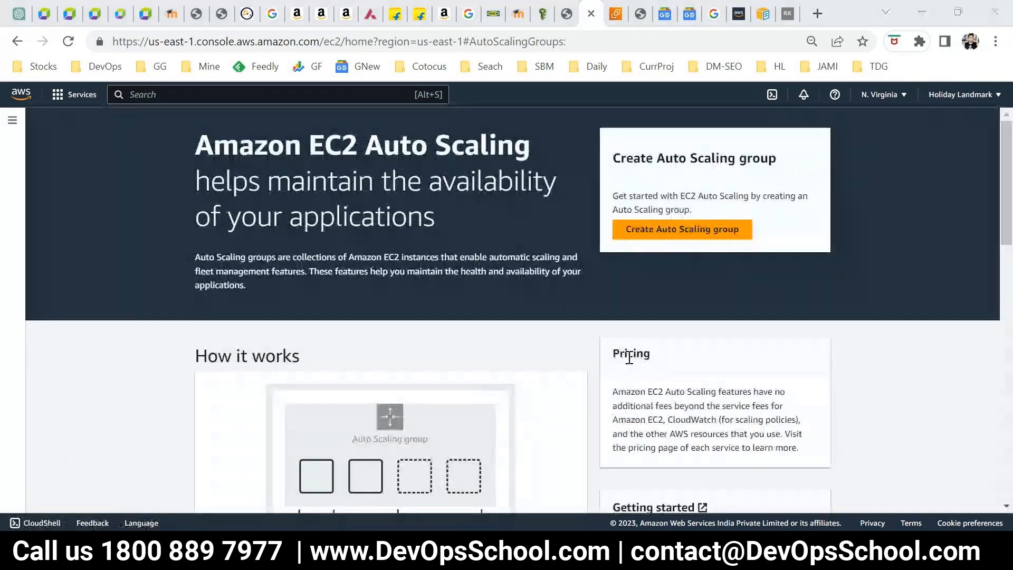
- Switch to the AWS.txt notes and review the listed service topics, highlighting entries such as DEVOPS
key(alt+Tab)
scroll(415, 409, down, 5)
mouse_move(483, 554)
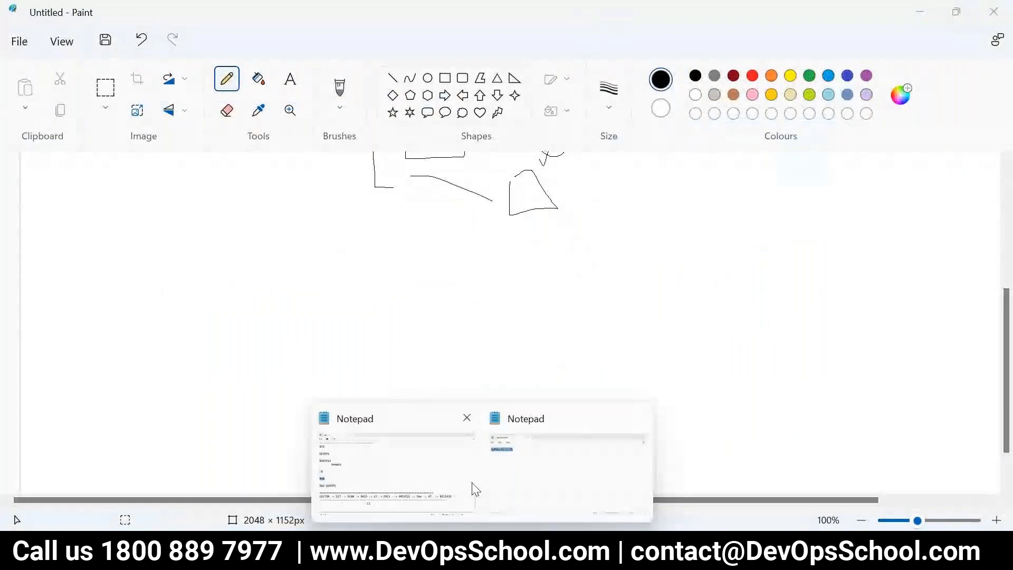
click(412, 470)
click(166, 325)
drag(129, 314, 15, 287)
scroll(62, 327, up, 3)
drag(63, 330, 3, 303)
drag(59, 355, 50, 334)
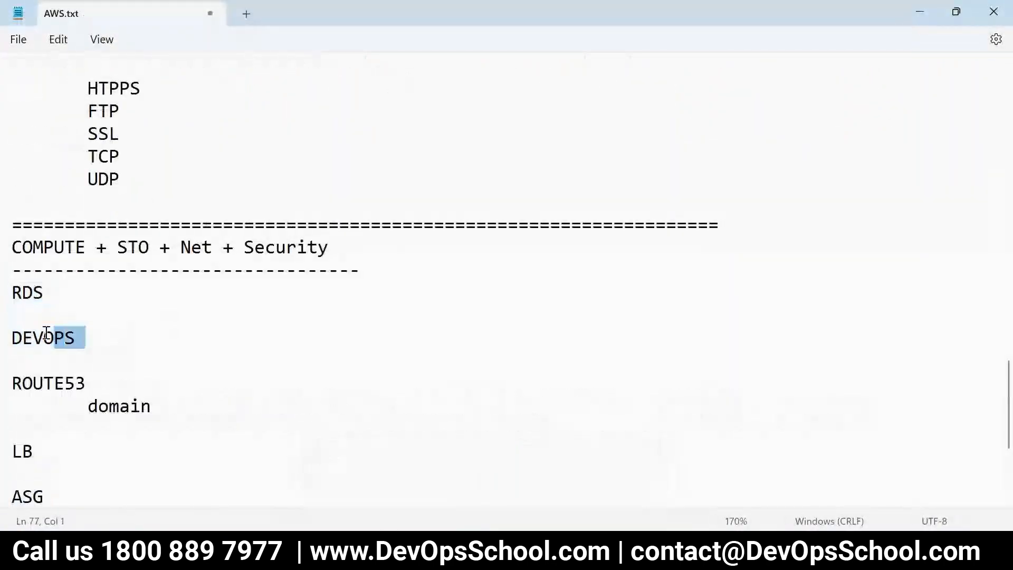
- Add SES as a new entry below the CI line at the end of the notes
scroll(178, 361, down, 3)
click(382, 428)
key(Return)
key(Return)
key(Return)
text(SES)
- Add SQS and SNS below SES, separated by blank lines
key(Return)
key(Return)
text(SQS)
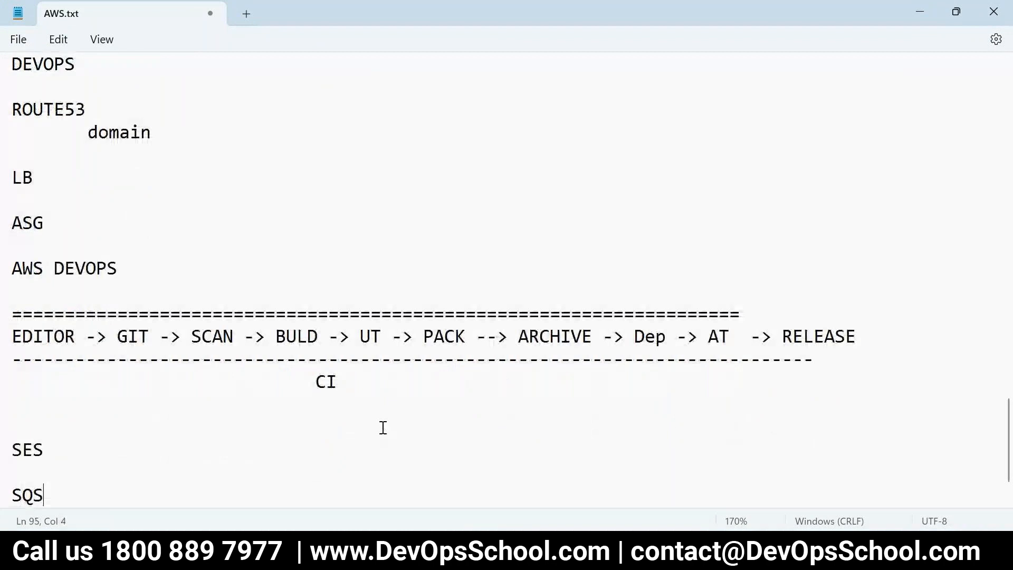
key(Return)
key(Return)
text(SNS)
key(Return)
key(Return)
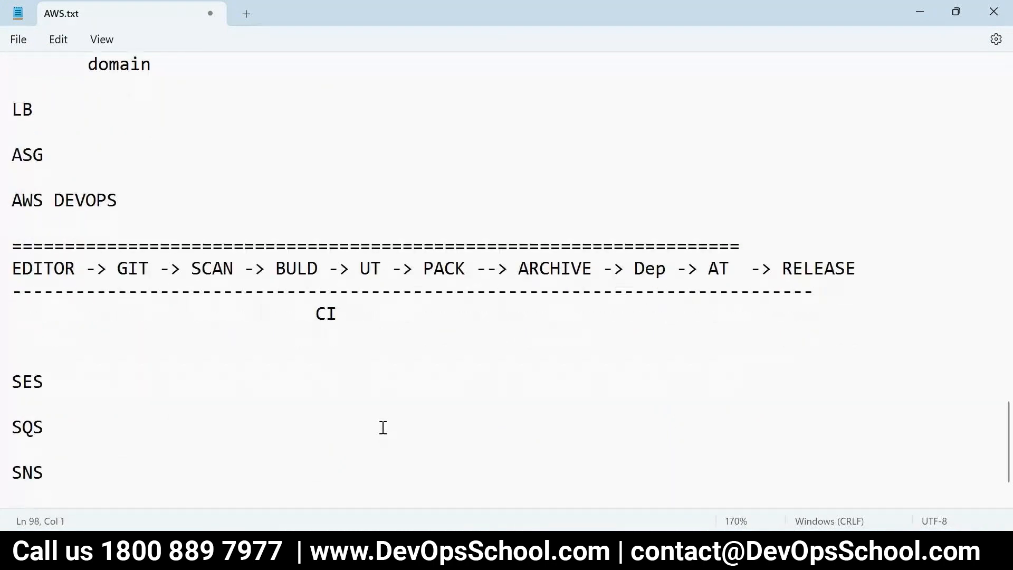
- Append "===" after the SNS and SQS entries in the notes
click(87, 360)
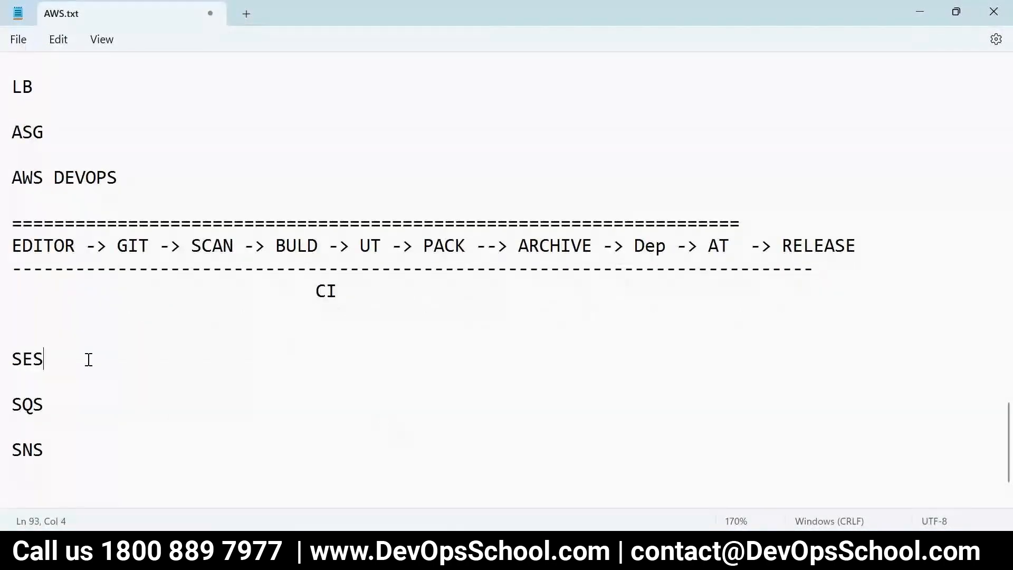
click(62, 452)
text(===)
click(88, 382)
click(104, 407)
text(---)
key(BackSpace)
key(BackSpace)
key(BackSpace)
text(===)
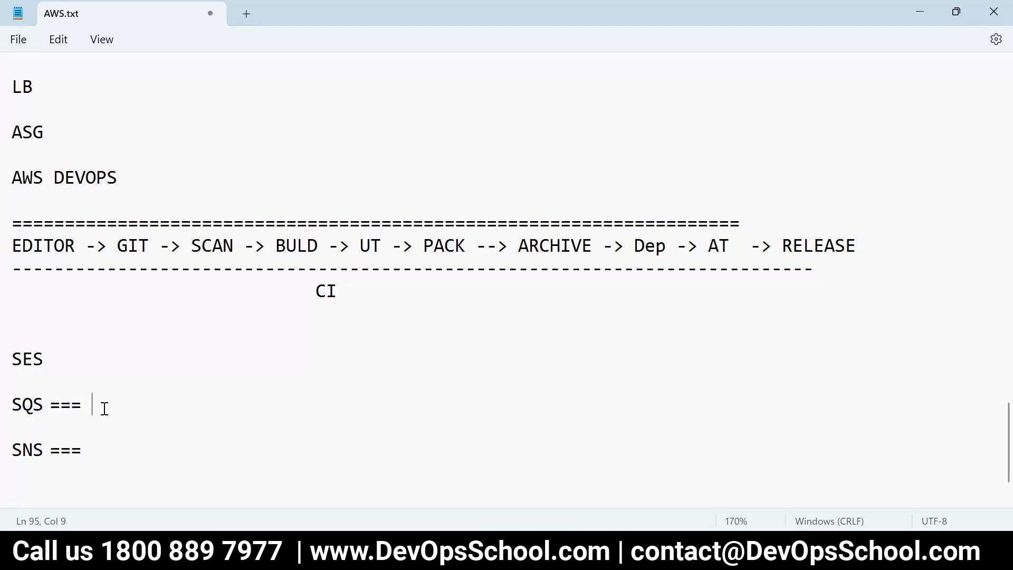
- Complete the SES line with "== MASS email"
drag(105, 409, 4, 406)
click(79, 409)
drag(91, 406, 2, 398)
click(66, 364)
text(==)
text(MASS email)
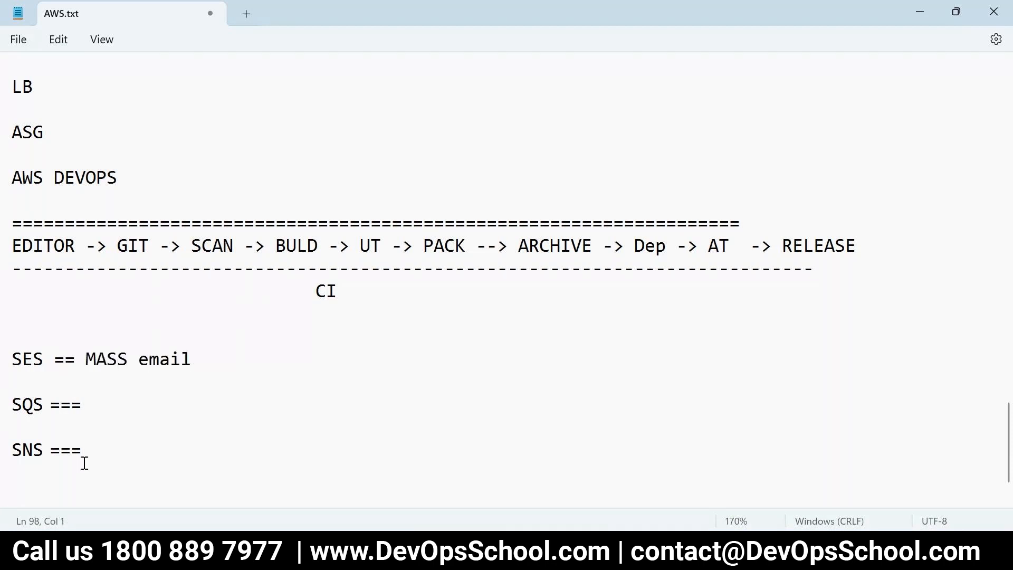
- Describe SNS after its equals signs as "Sending email but ONLy for Subscriber"
drag(84, 460, 12, 449)
click(94, 452)
text(Sending email bu)
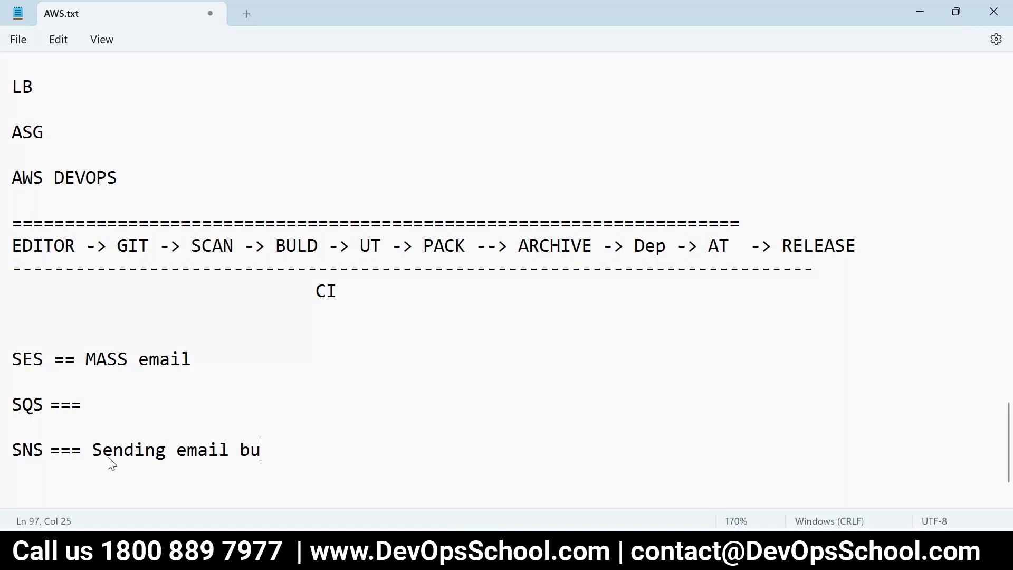
text(t ONLy fo)
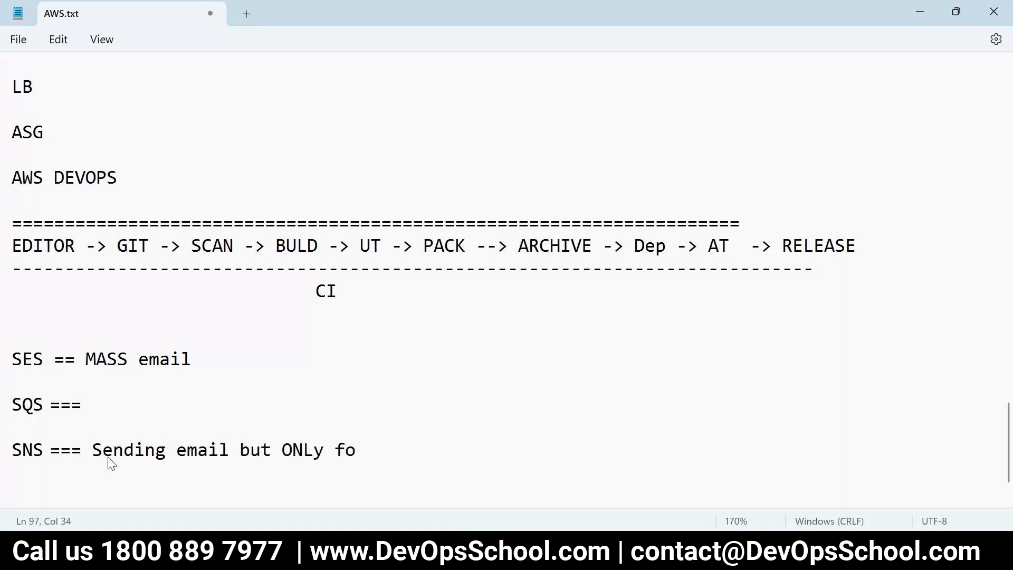
text(r Subscriber)
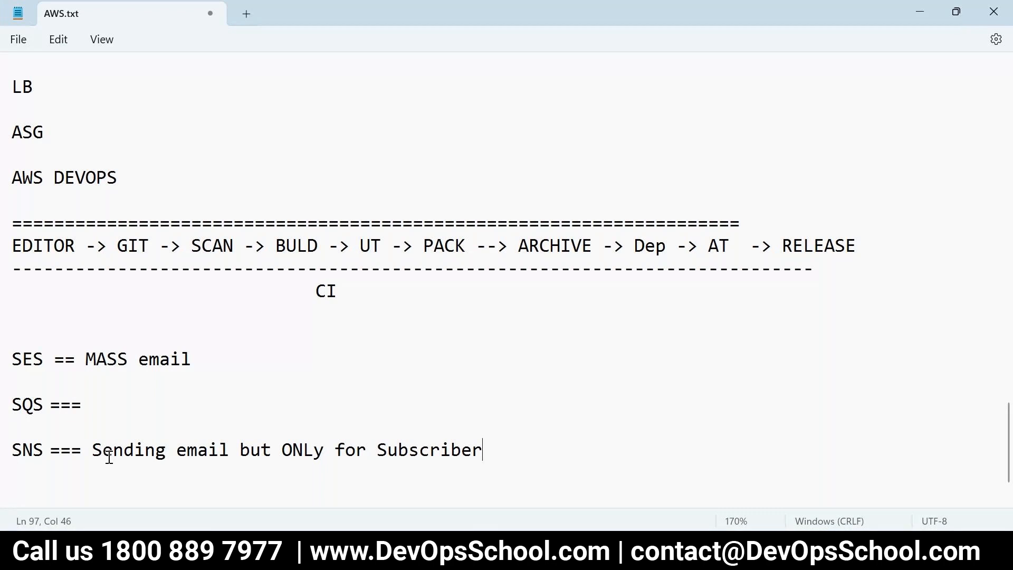
- Review the SNS description by highlighting it and compare it with the SES line
drag(93, 451, 488, 446)
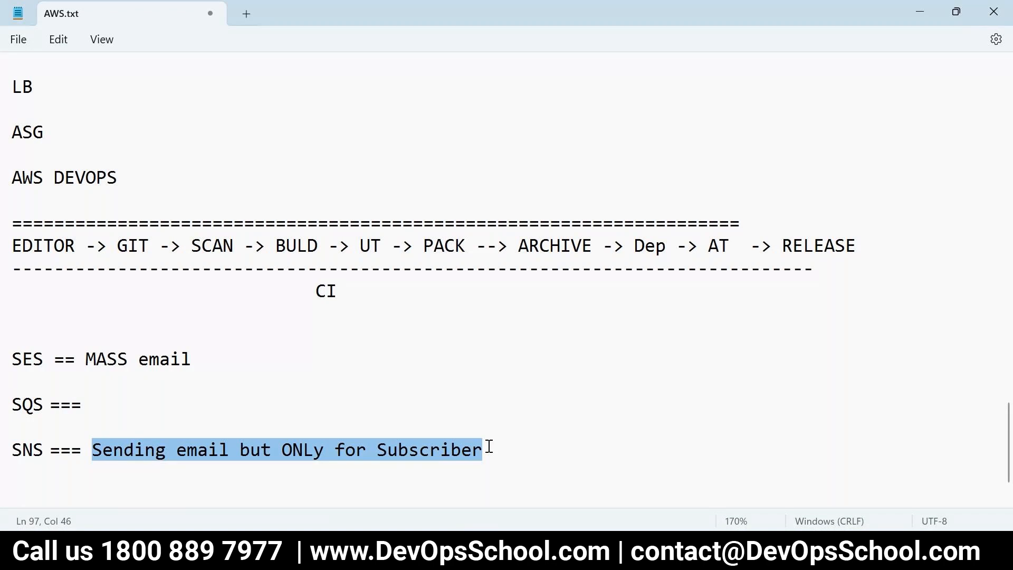
click(398, 437)
click(482, 451)
shift+click(94, 451)
triple_click(18, 360)
click(271, 449)
click(507, 450)
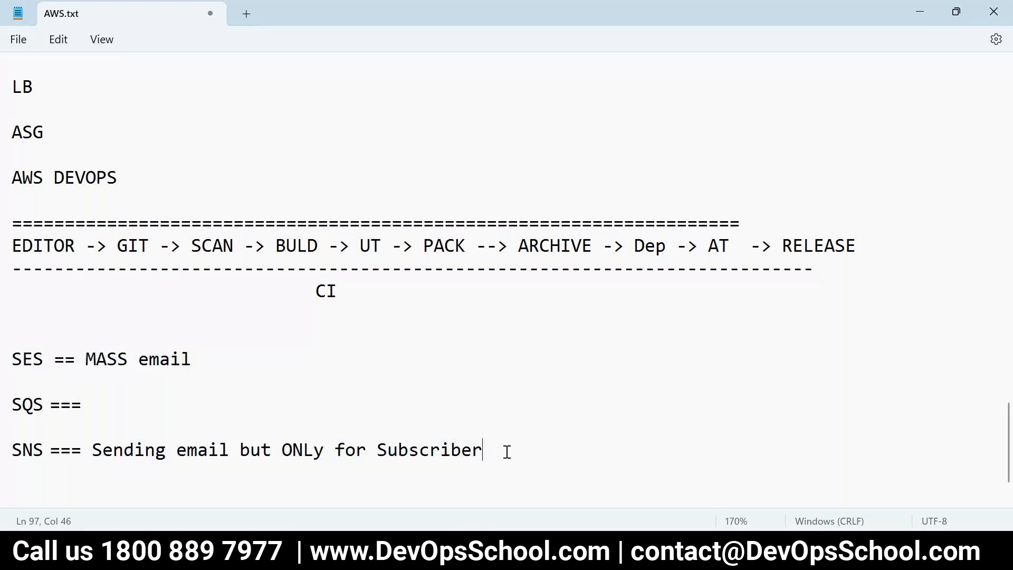
- Describe SQS after its equals signs as "Queue"
shift+click(22, 381)
shift+click(3, 359)
click(150, 424)
click(139, 404)
text(Queue)
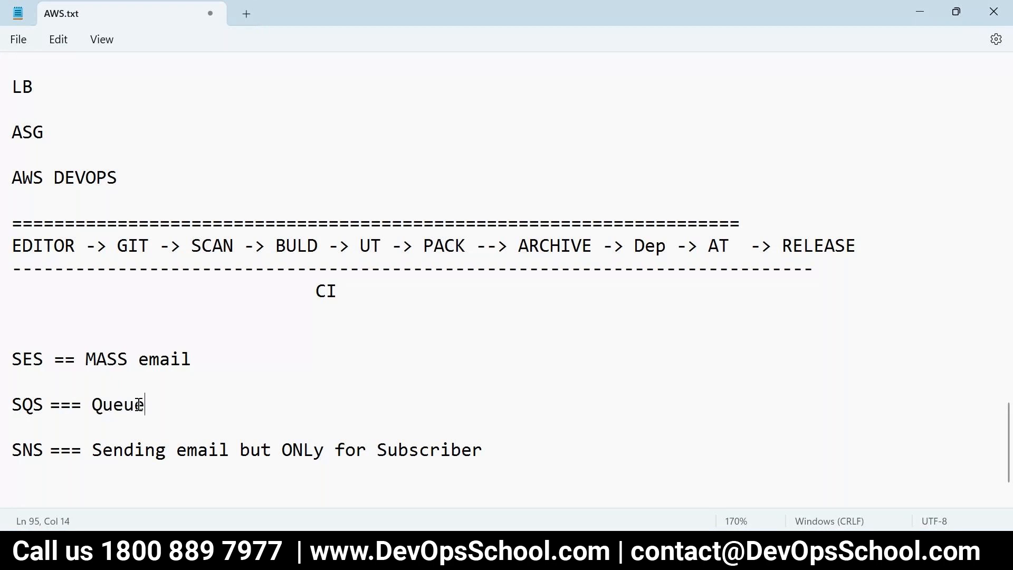
click(518, 551)
key(alt+Tab)
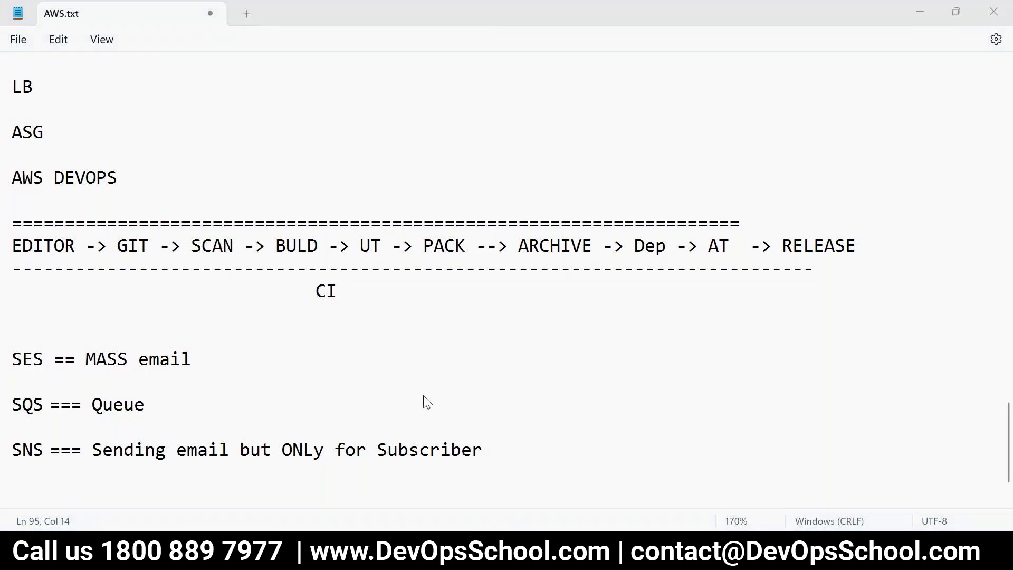
key(alt+Tab)
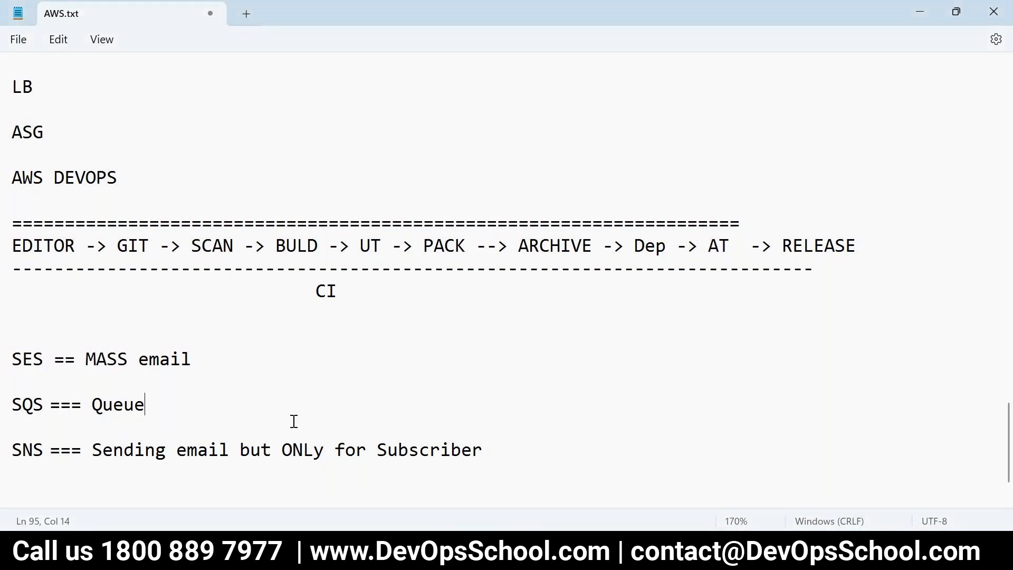
- Add a separator line of equals signs below the SNS entry, followed by blank lines
scroll(476, 397, down, 1)
click(476, 398)
text(================================)
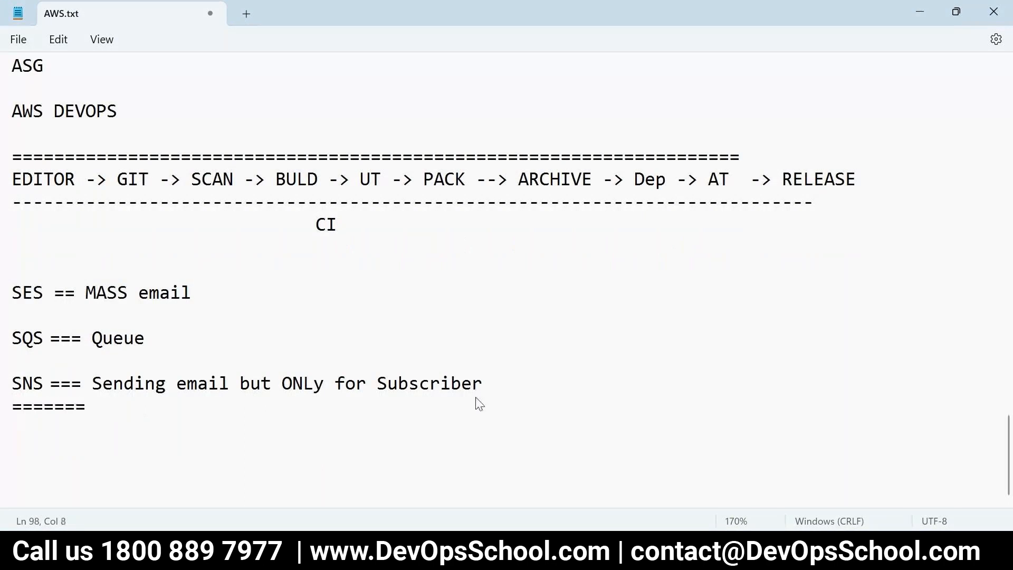
key(Return)
key(Return)
key(Return)
- Add a CloudWatch heading at the end of the notes and underline it with a row of dashes
text(Cl)
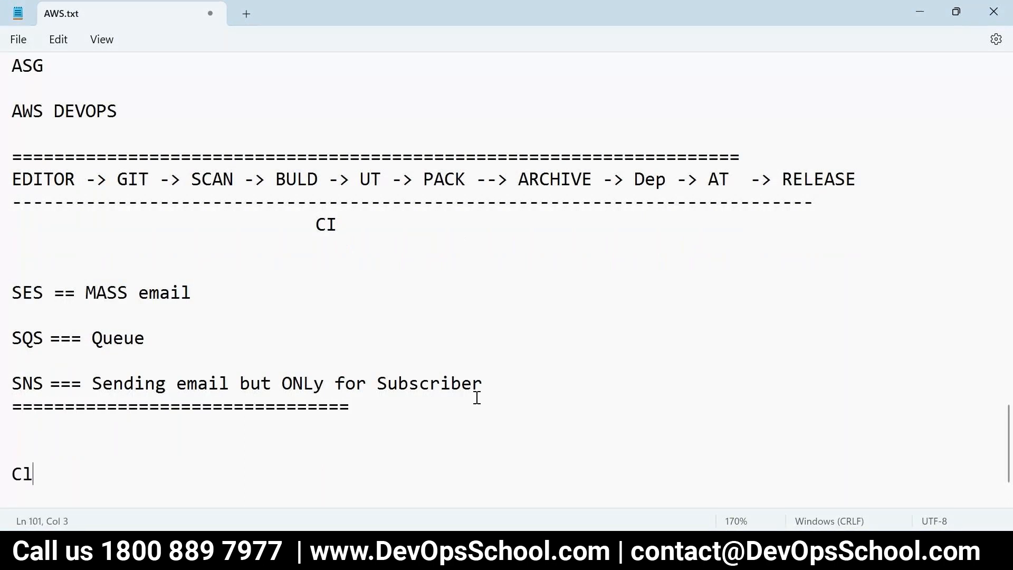
text(oudWatch)
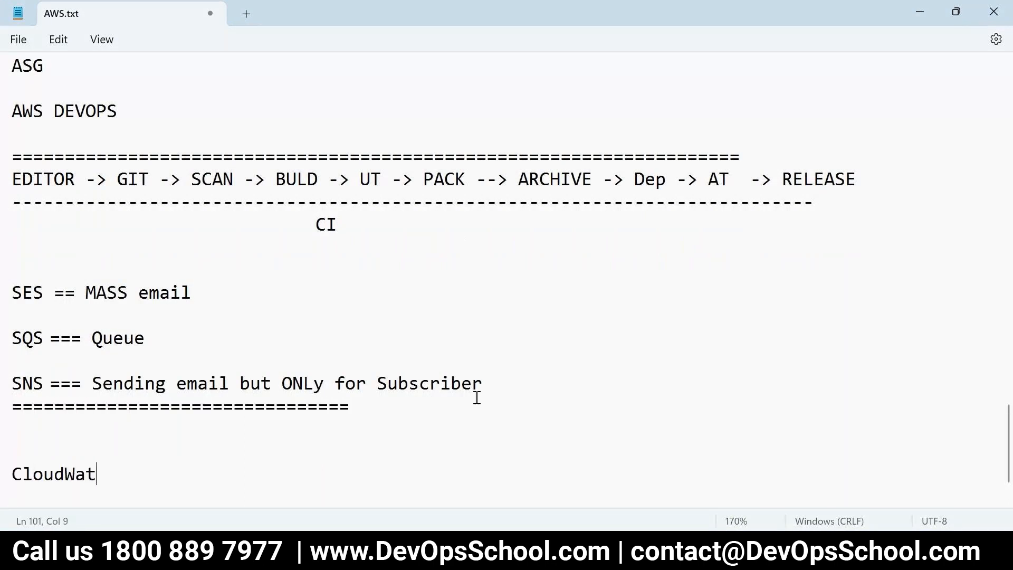
key(Return)
text(-------------------------)
key(Return)
key(Return)
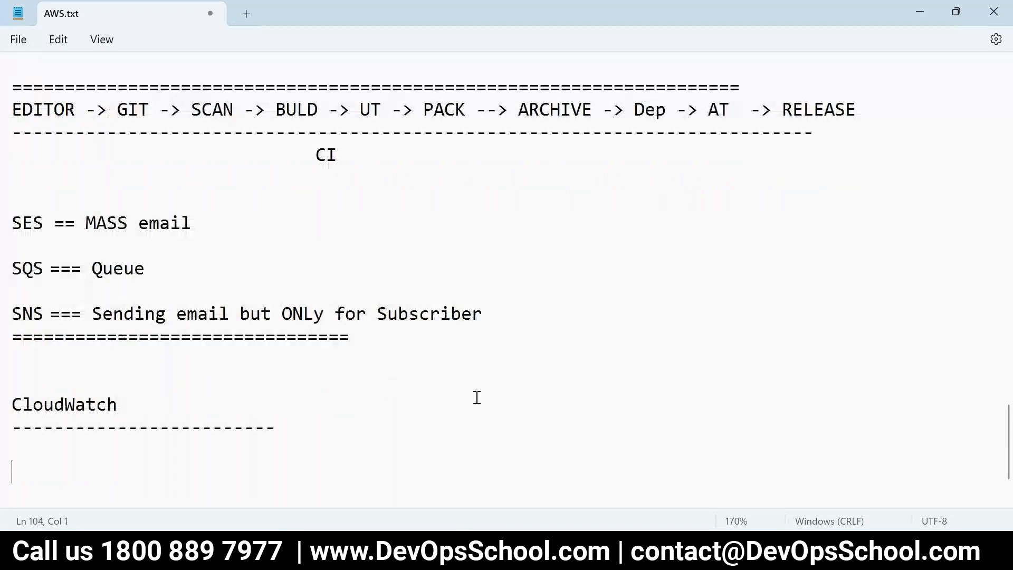
- List Datadog, ELK and Newrelic on separate lines under the CloudWatch heading's dashes
key(Up)
text(Datadog)
key(Return)
text(ELK)
key(Return)
text(Newrelic)
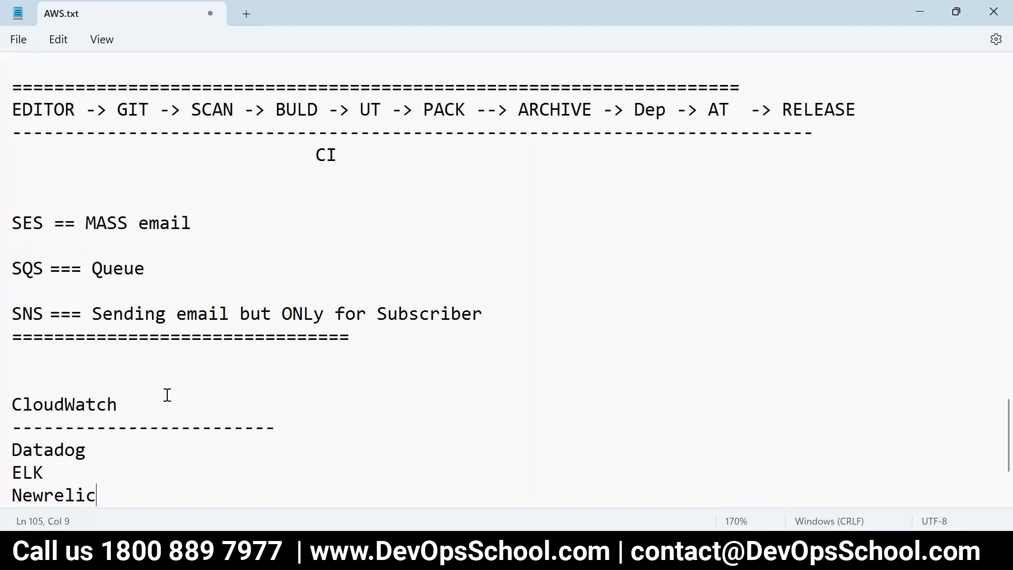
drag(149, 502, 1, 449)
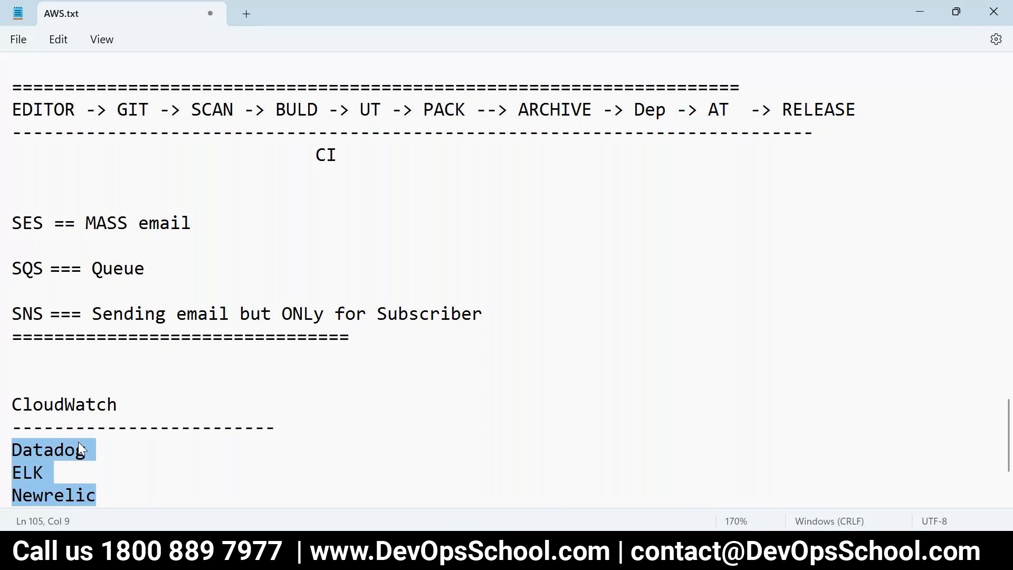
click(20, 449)
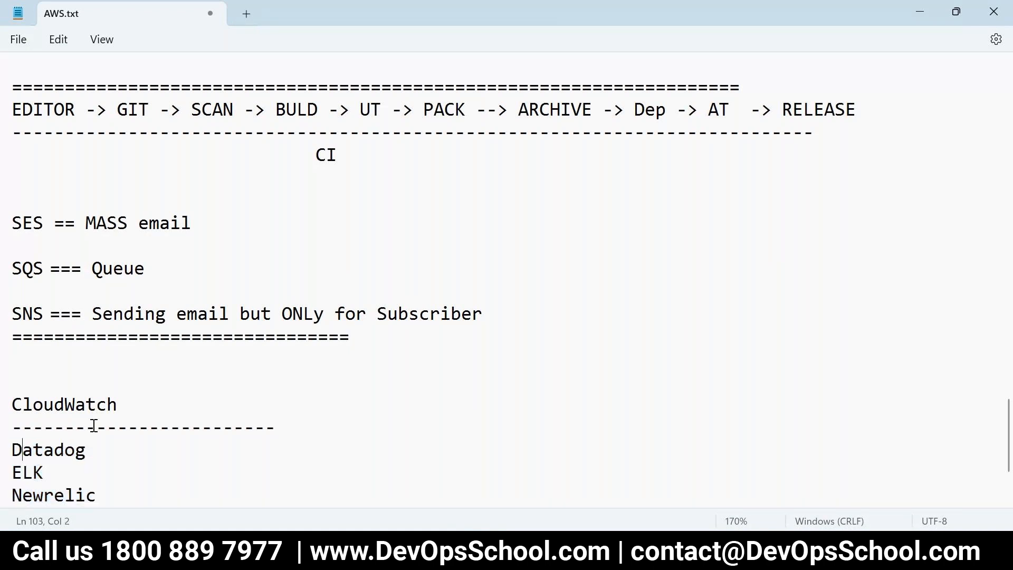
- Insert an AWS heading above CloudWatch, with a dashed line ending in 1000 below it
scroll(111, 404, down, 2)
click(143, 231)
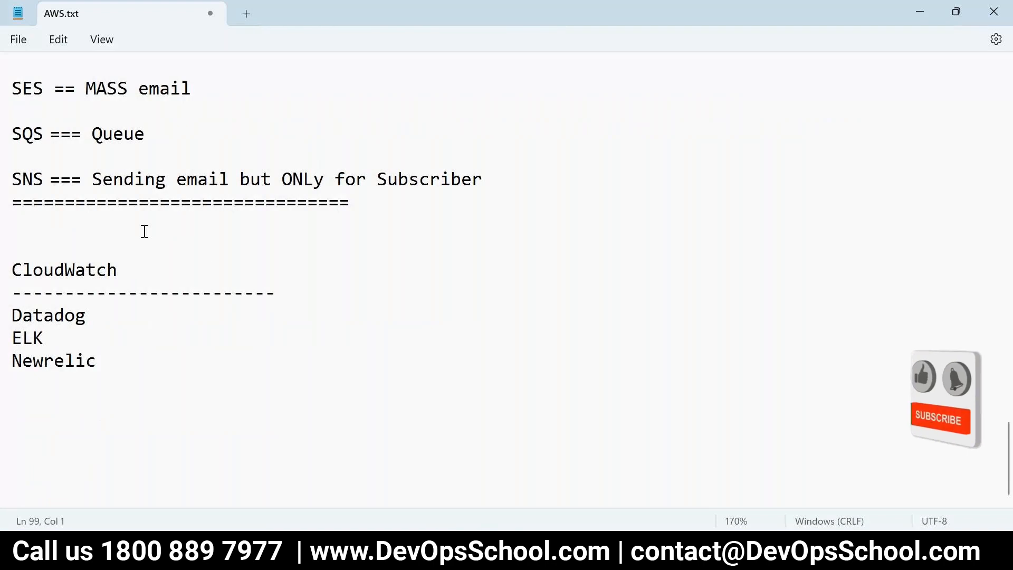
key(Return)
text(AWS)
key(Return)
text(------------)
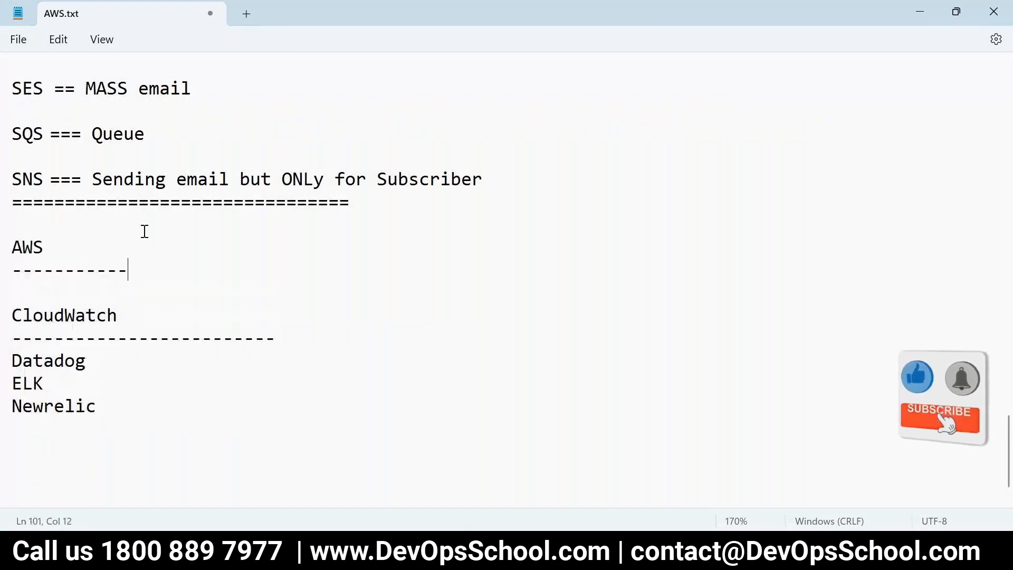
text(-----1000)
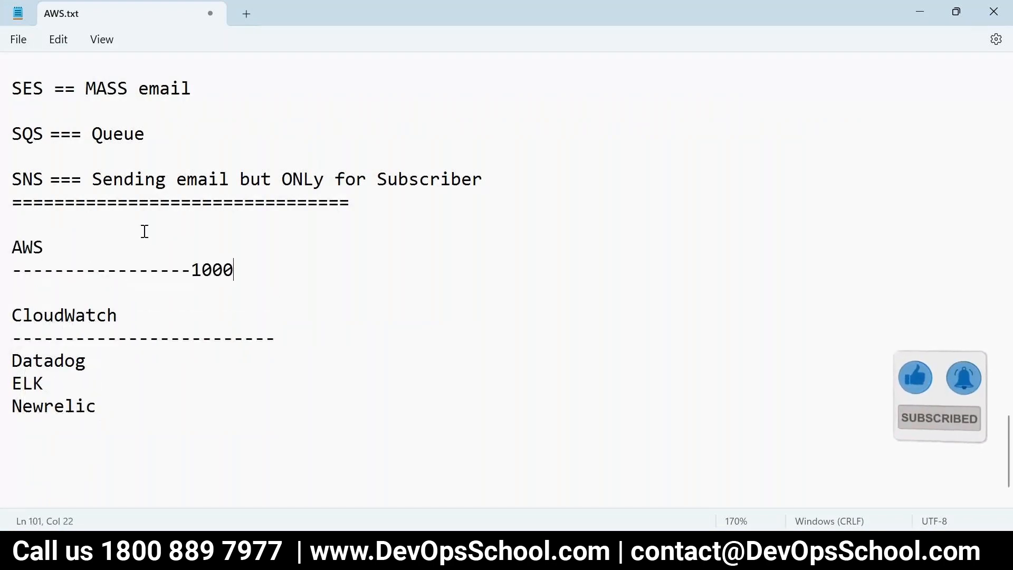
- Add the line "Metrics | Logs | Alert" below the AWS dashed line, leaving a blank line between them
key(Return)
key(Tab)
key(Tab)
key(Tab)
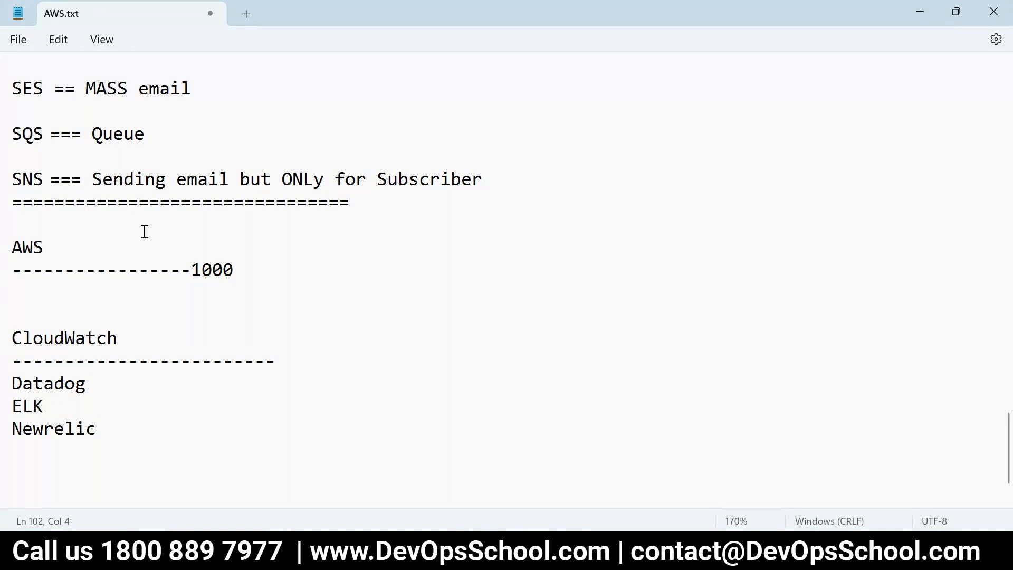
key(Return)
text(Ale)
key(BackSpace)
key(BackSpace)
key(BackSpace)
text(Metrics | )
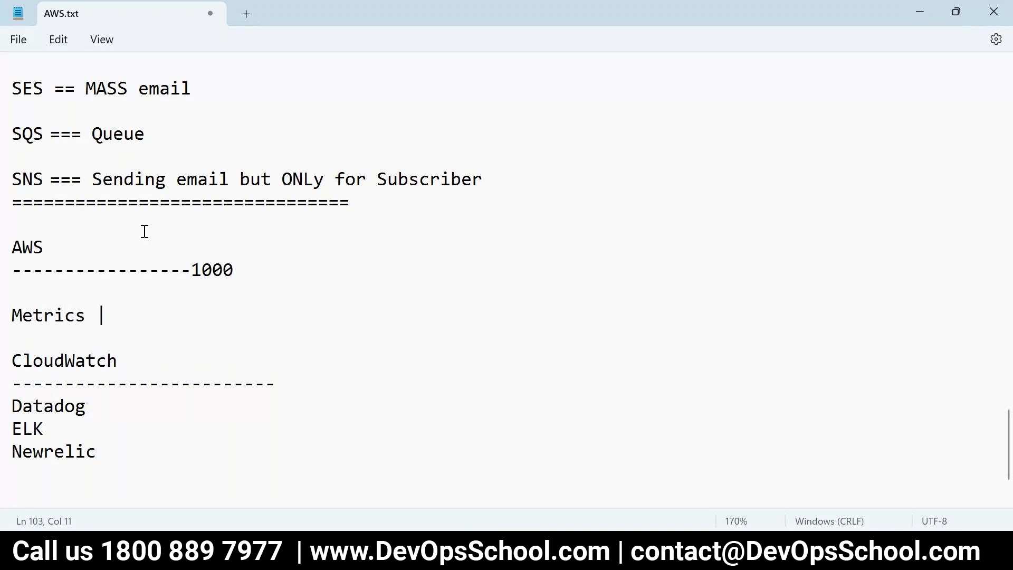
text(Logs | Alert)
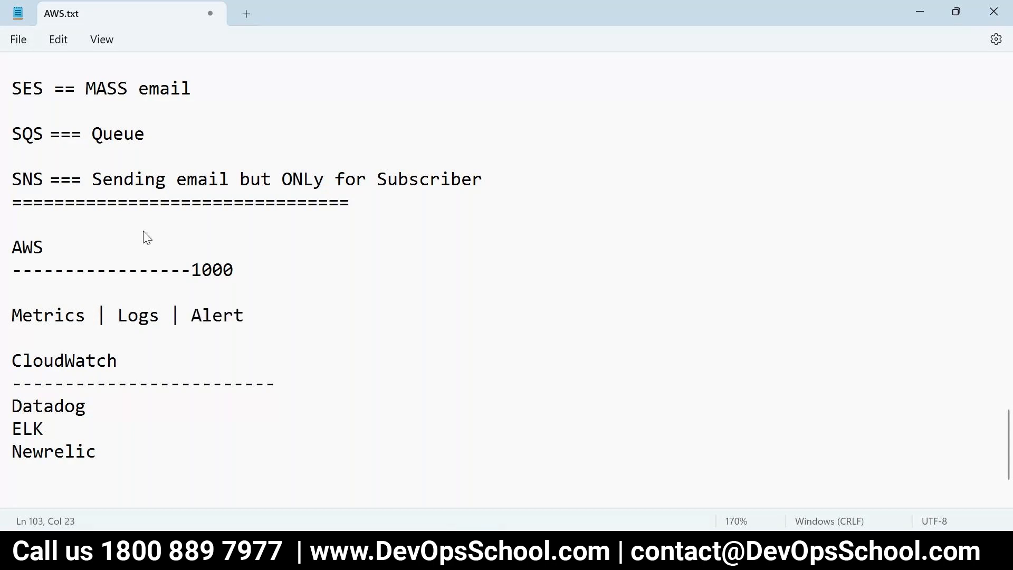
text( | Dashard)
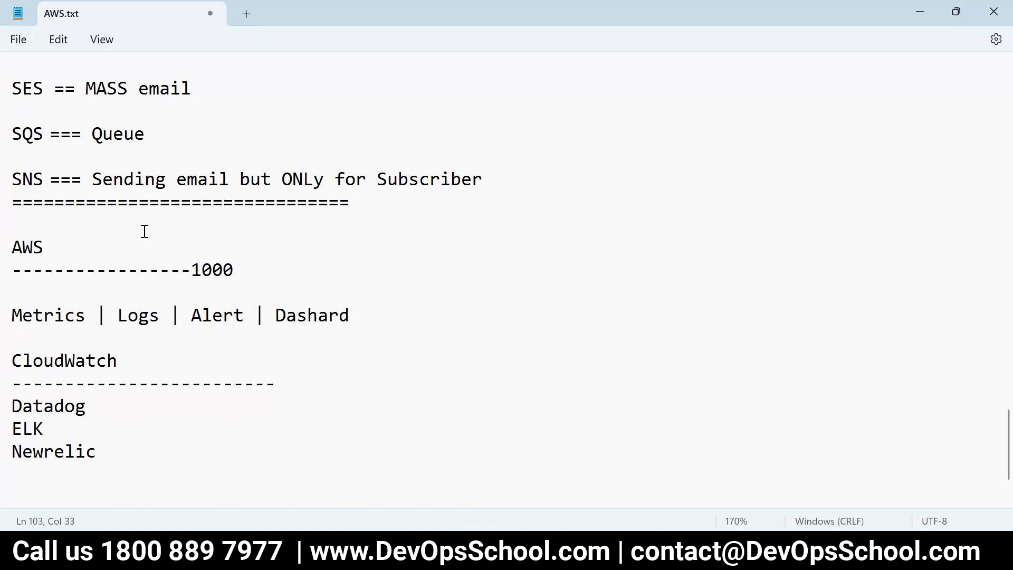
- Extend the Metrics line with "| Dashboard" as its last item
key(BackSpace)
key(BackSpace)
key(BackSpace)
text(board)
click(3, 316)
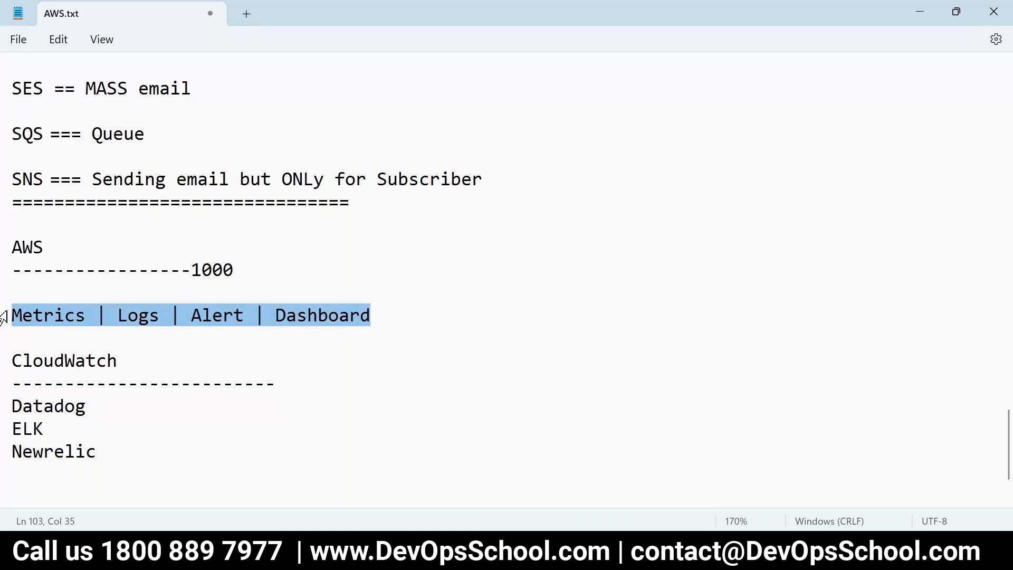
click(66, 296)
- Remove the old CloudWatch heading, underline the Metrics line with dashes, and write CloudWatch indented beneath them
click(127, 360)
drag(127, 361, 5, 350)
key(Delete)
click(25, 341)
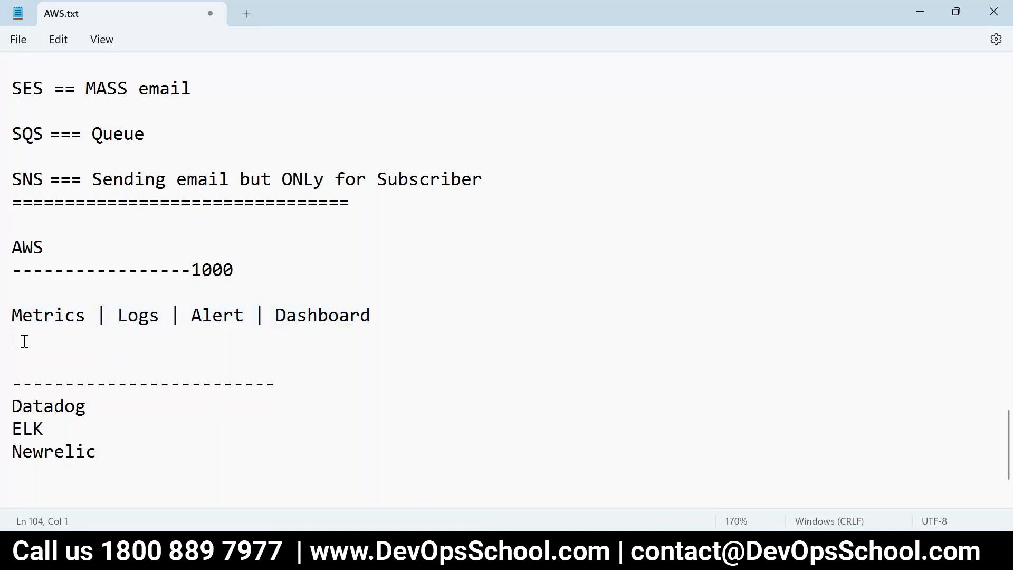
text(----------------------------------)
key(Return)
text(CloudWatch)
- Review the CloudWatch topics one by one by highlighting Metrics, Logs and the following entries
click(35, 311)
double_click(35, 311)
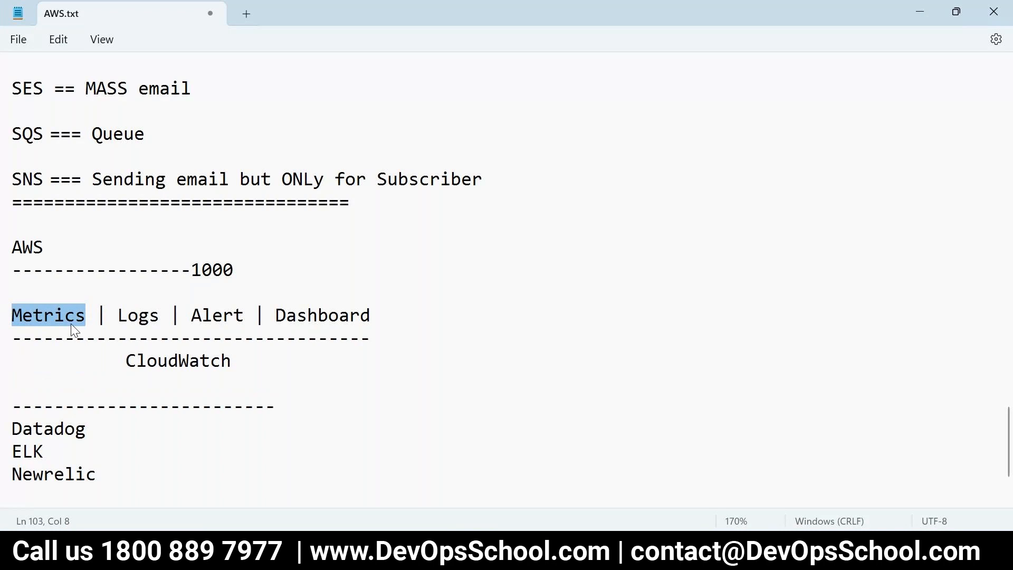
click(153, 313)
double_click(154, 314)
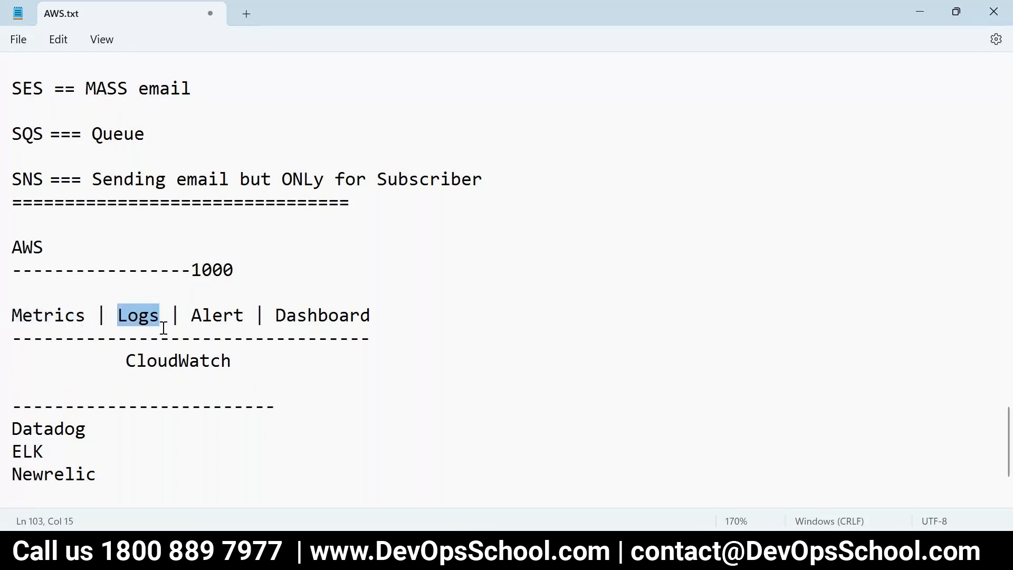
double_click(214, 323)
double_click(304, 335)
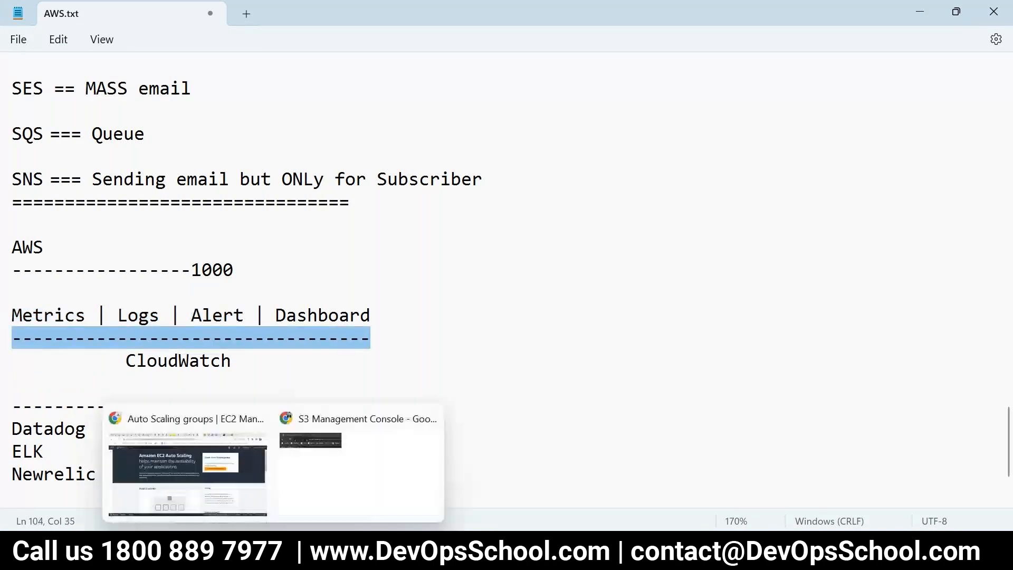
- Switch to the AWS console in Chrome, search the services for "Cloudwatch", and open CloudWatch
click(137, 444)
click(132, 94)
text(Cloud)
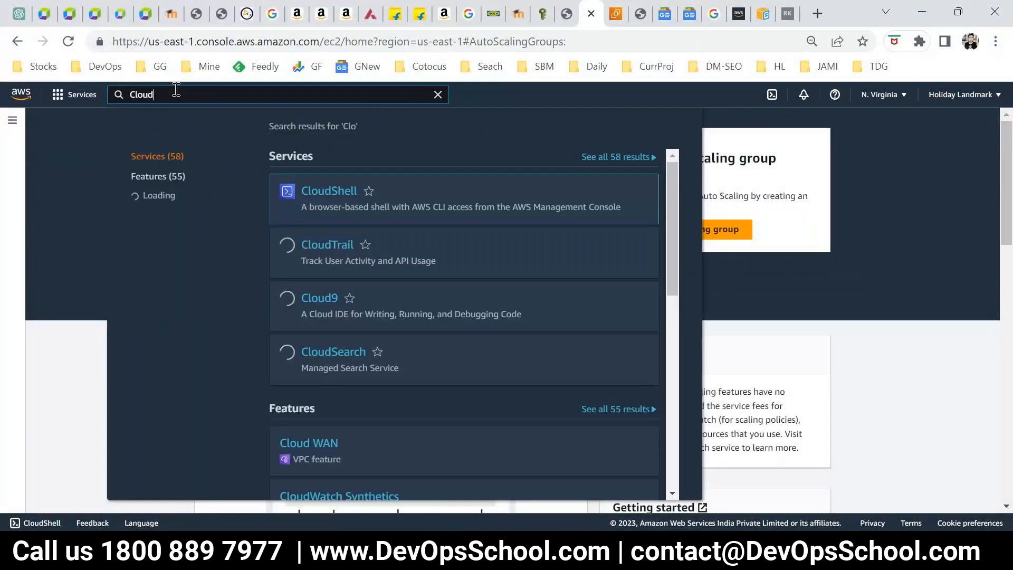
text(watch)
click(349, 197)
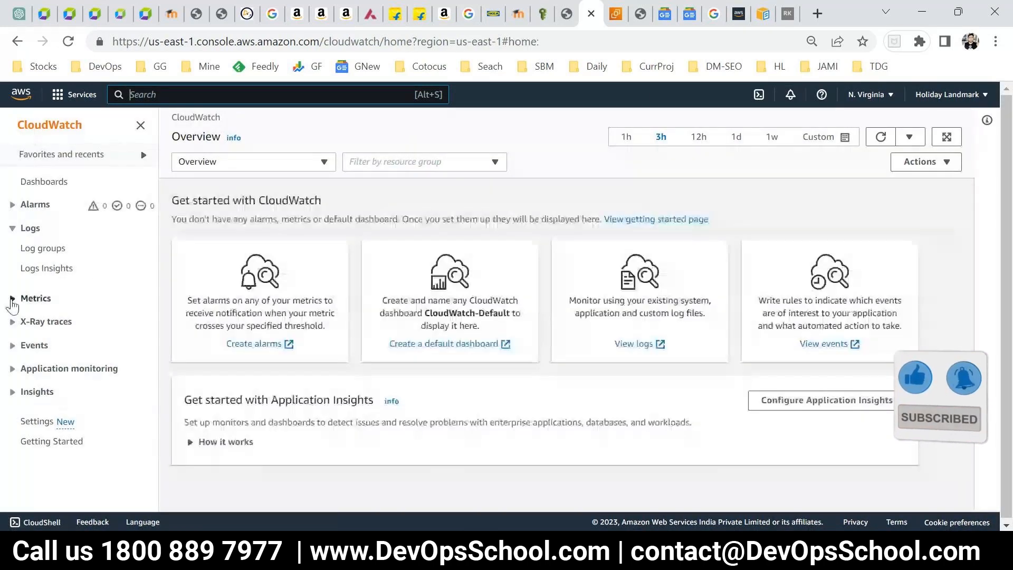
- Open all CloudWatch metrics and browse the EC2 metrics across all instances
click(26, 299)
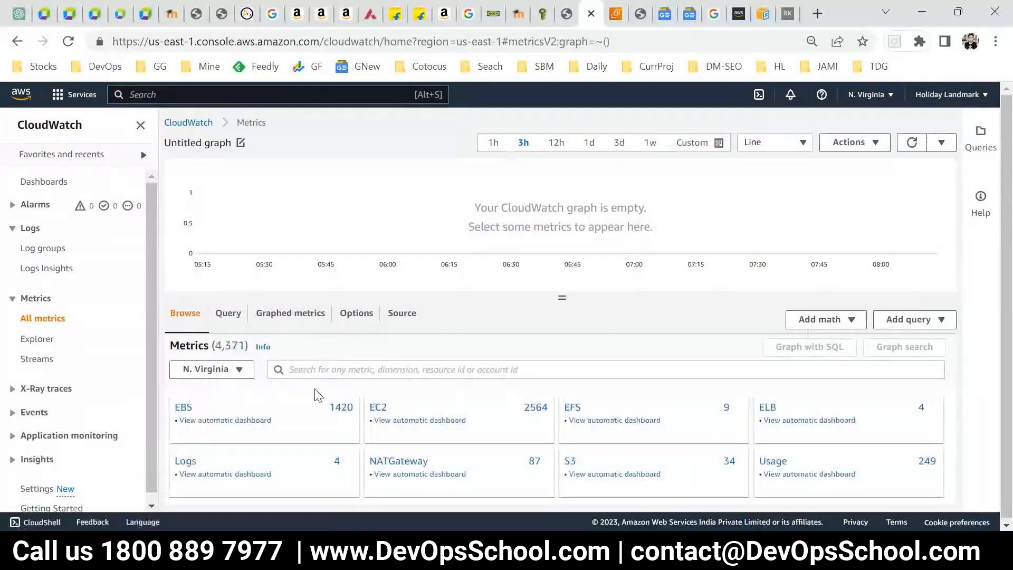
click(377, 408)
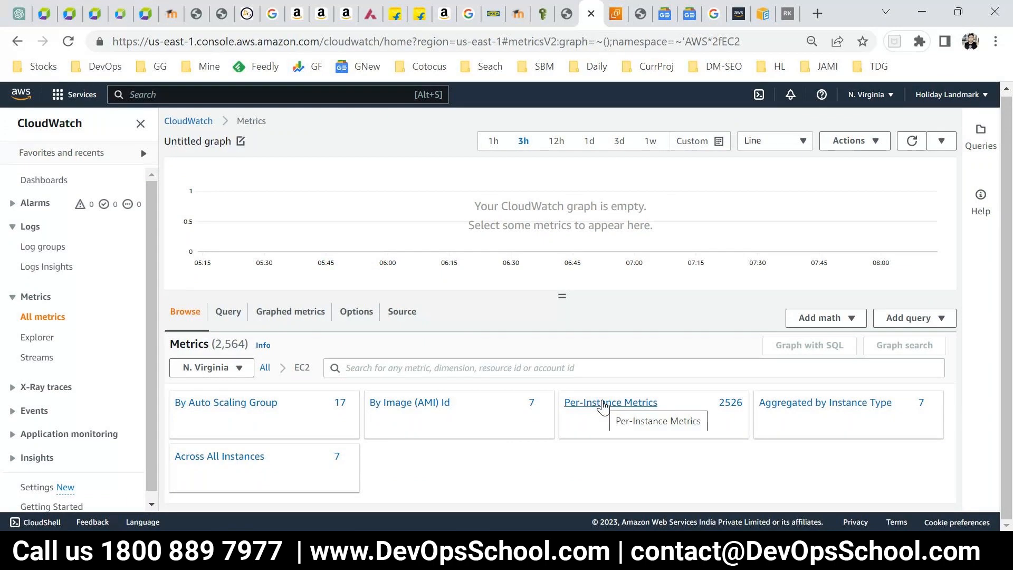
click(237, 457)
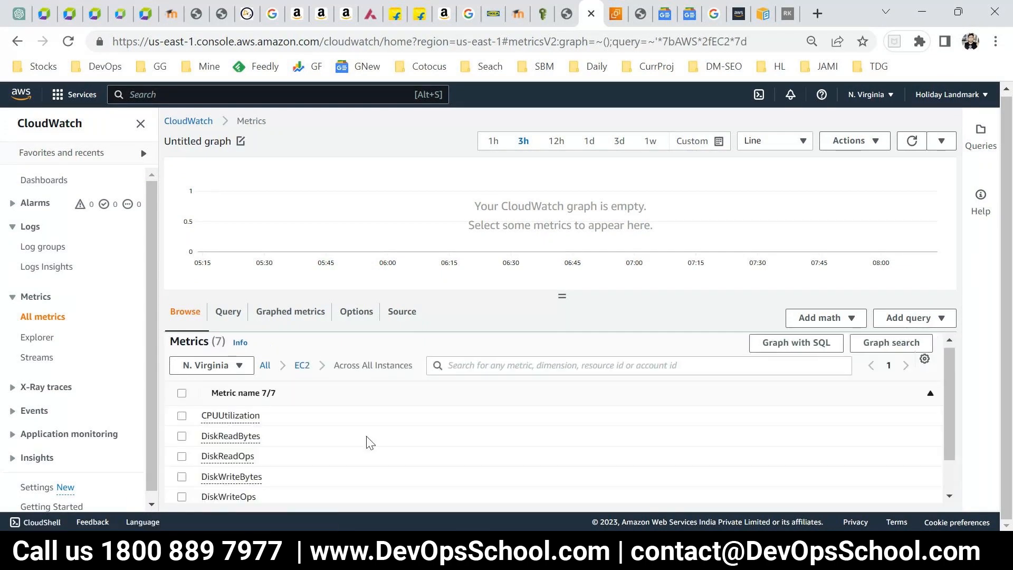
- Filter the EC2 metrics to CPUUtilization and view the graph range at 12h and then 3h
scroll(367, 441, down, 1)
click(244, 372)
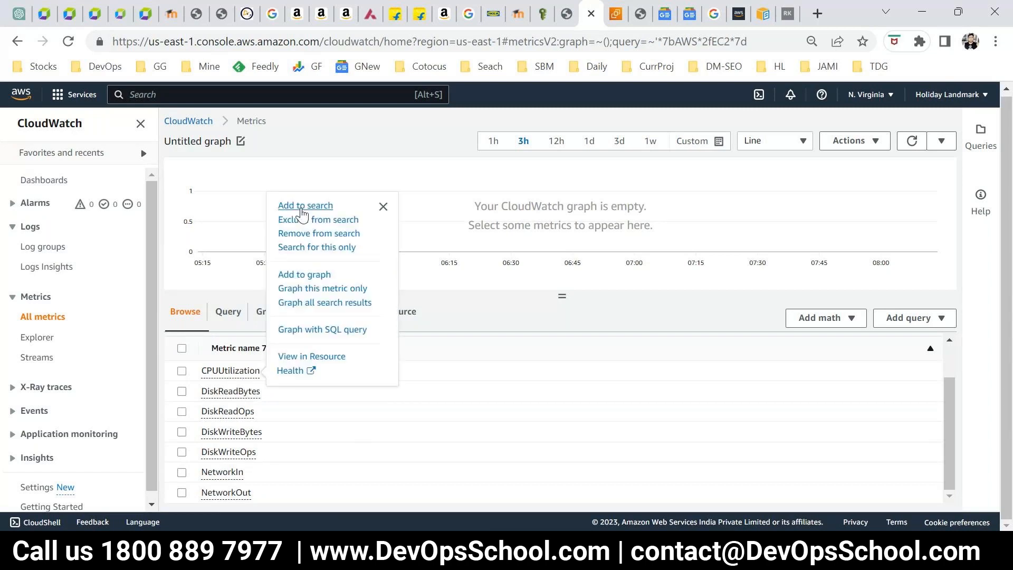
click(303, 206)
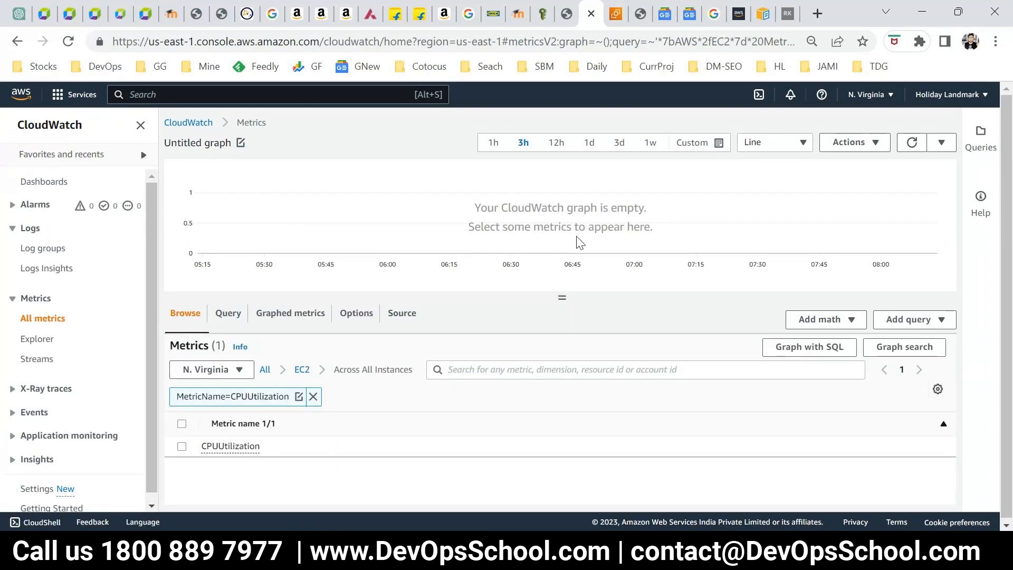
click(555, 144)
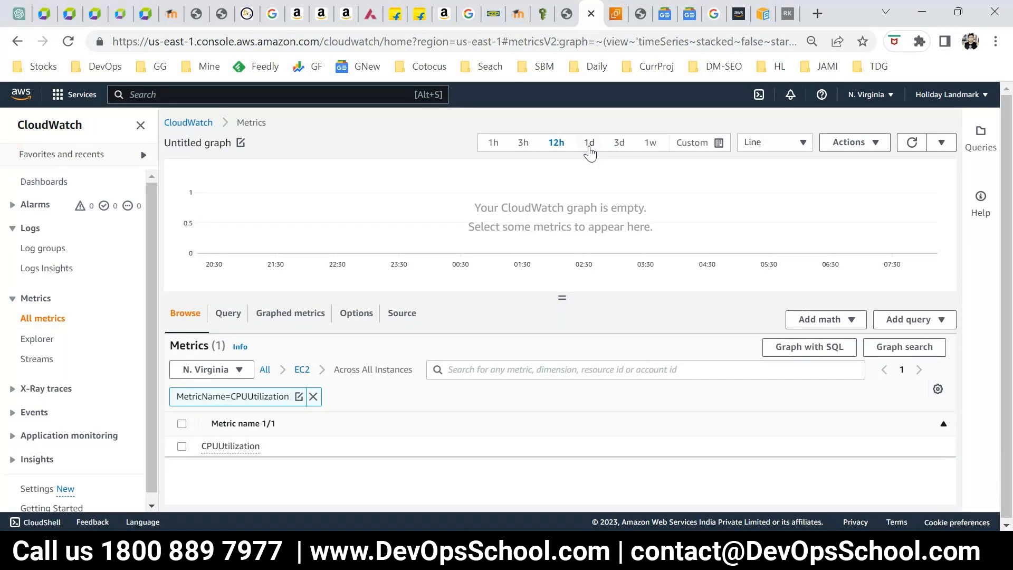
click(522, 142)
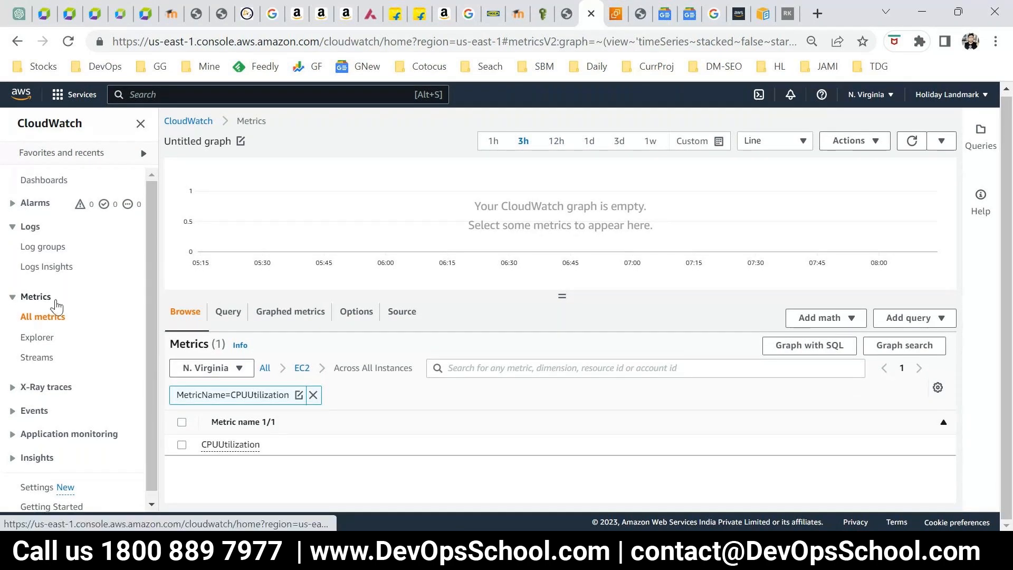
- Collapse the Metrics, Logs and Alarms sections of the CloudWatch navigation and open Dashboards
click(12, 296)
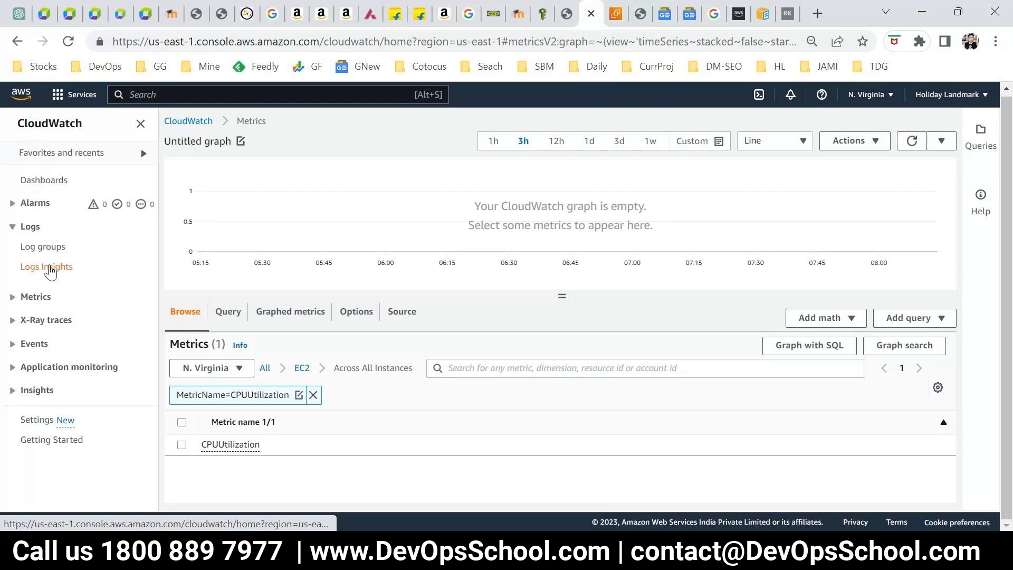
click(24, 227)
click(21, 205)
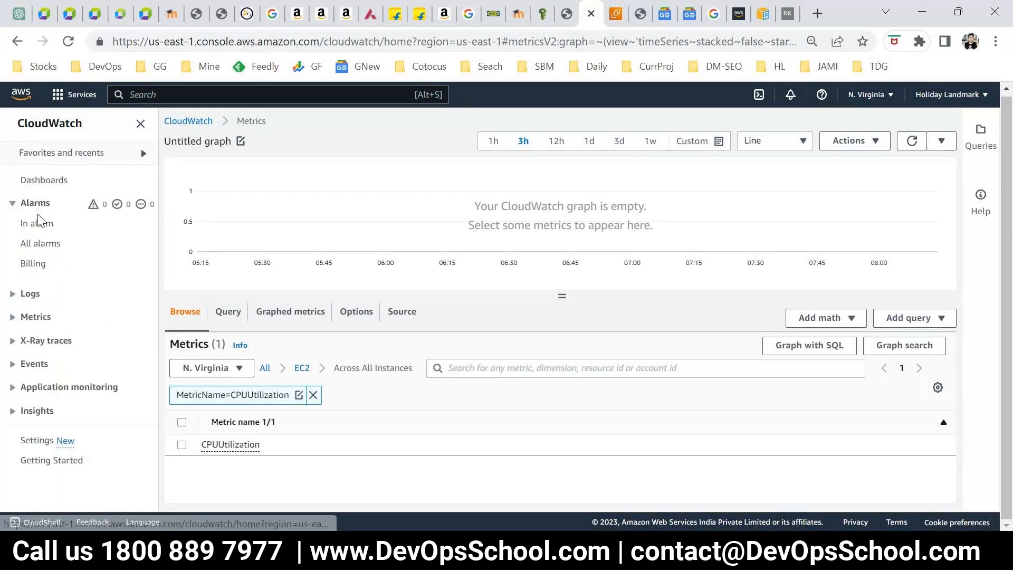
click(38, 203)
click(39, 180)
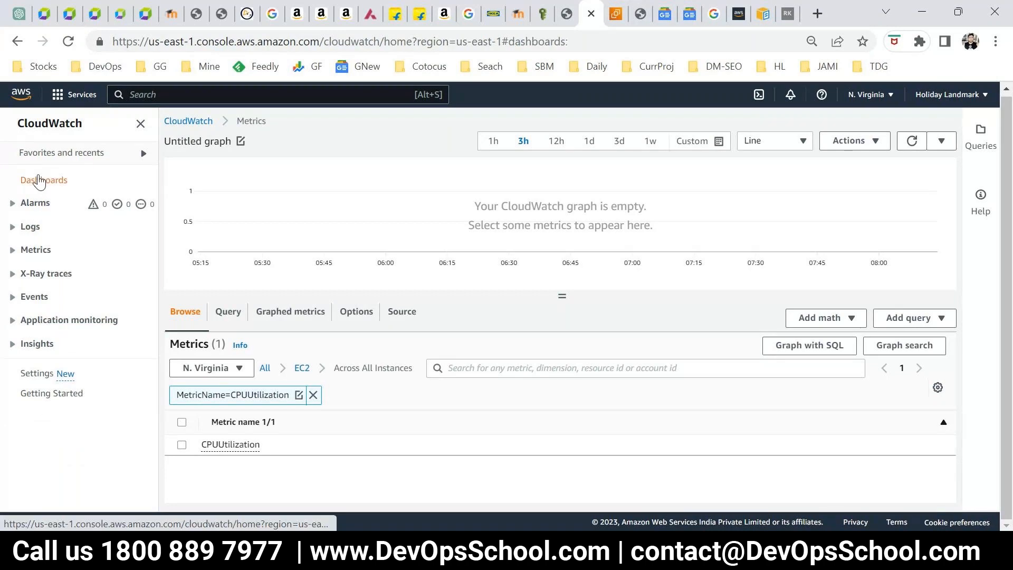
- Show the CloudWatch alarms currently in alarm and open the Log groups page
click(40, 204)
click(41, 223)
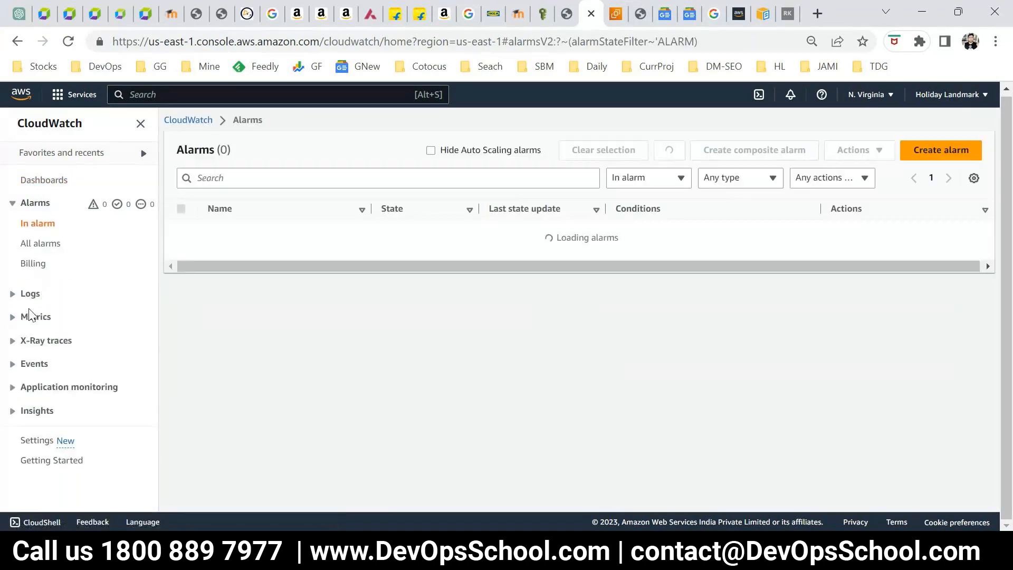
click(25, 295)
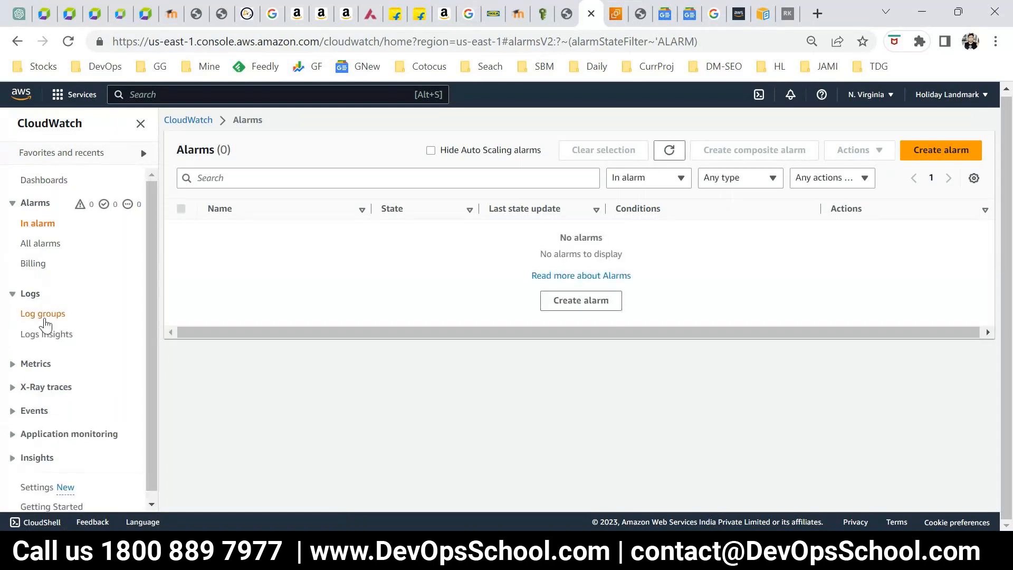
click(44, 315)
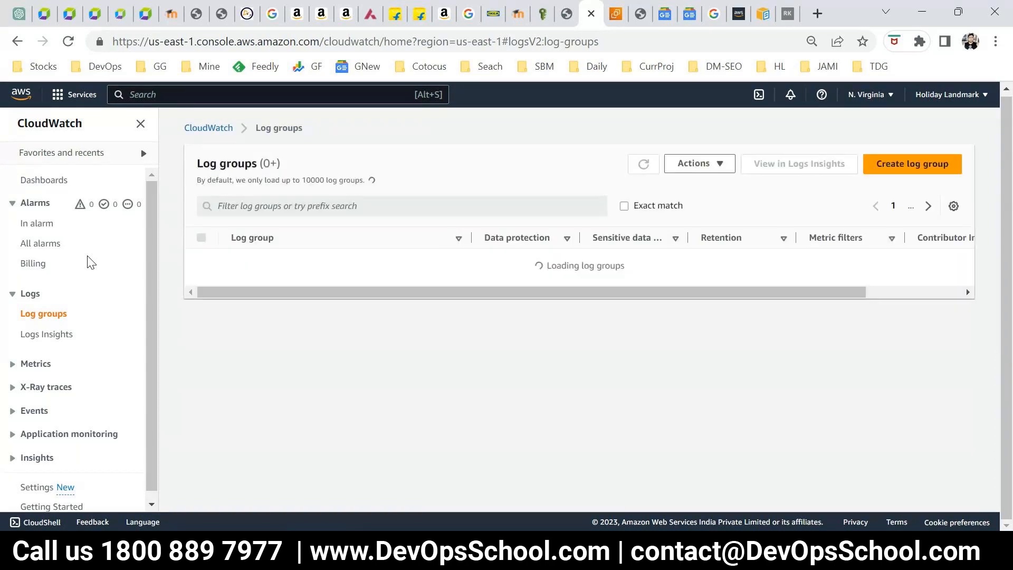
- Switch to the AWS.txt notes in Notepad and highlight CloudWatch and the Datadog, ELK and Newrelic entries
key(alt+Tab)
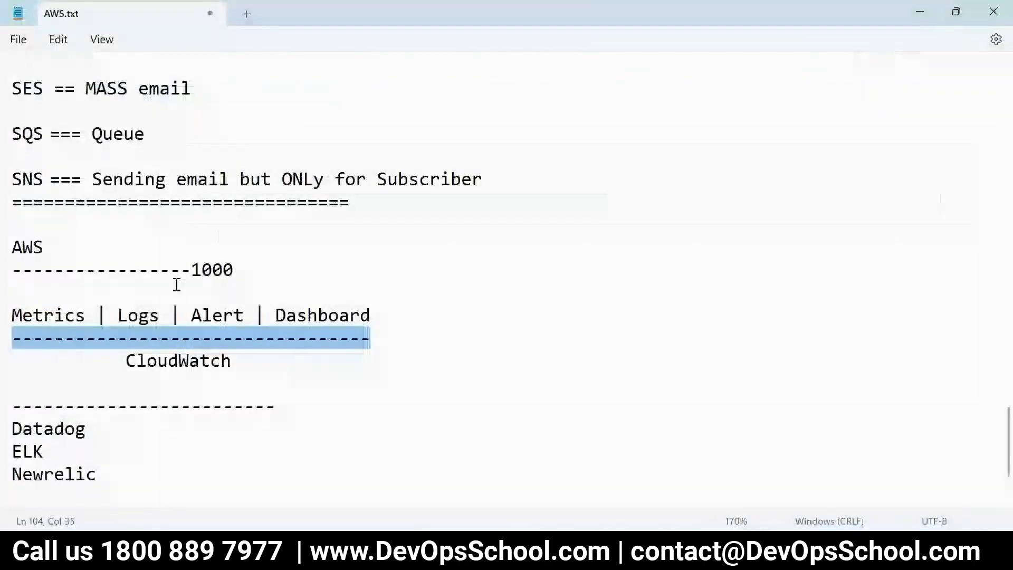
click(186, 373)
double_click(156, 361)
drag(129, 472, 14, 428)
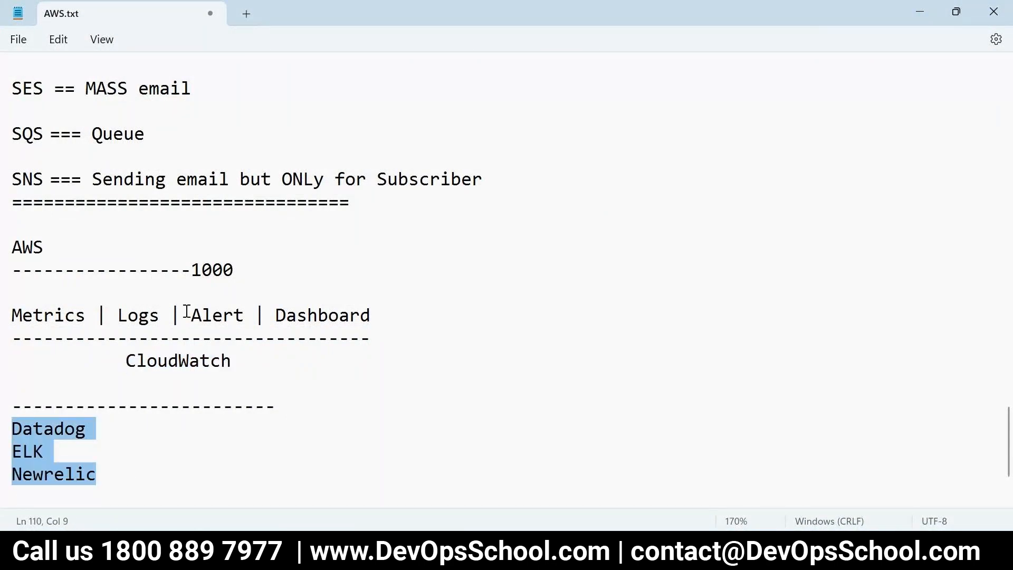
- Add a Lambda heading with a dashed underline below the Newrelic entry
scroll(110, 377, down, 2)
click(111, 384)
key(Return)
key(Return)
text(Lamb)
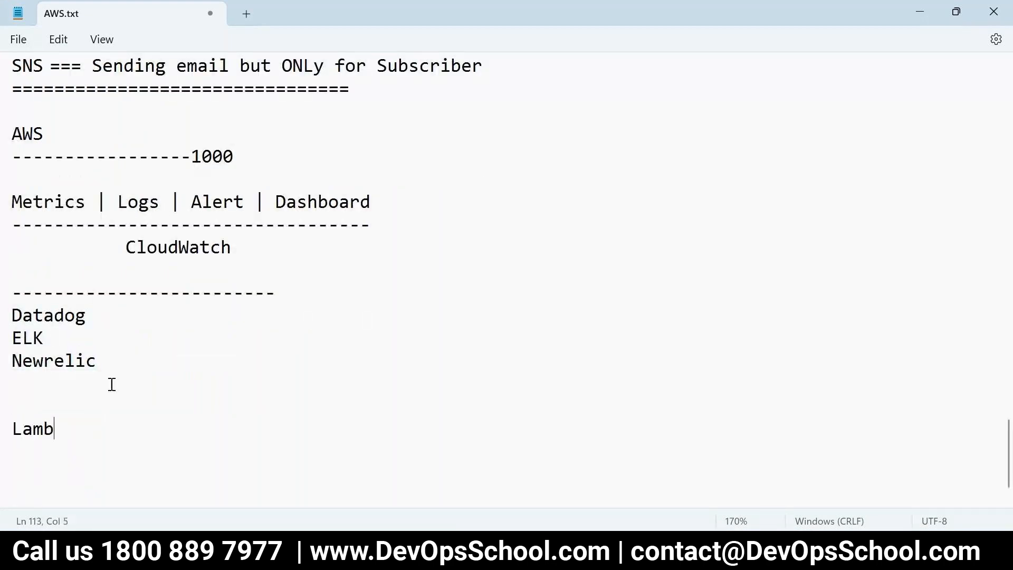
key(BackSpace)
text(bda)
key(Return)
text(=-)
key(BackSpace)
key(BackSpace)
text(----------------------)
key(Return)
- Start the Lambda description with "Way to run FUNTIOn(ANY) - in a" under the dashed line
text(Way to run )
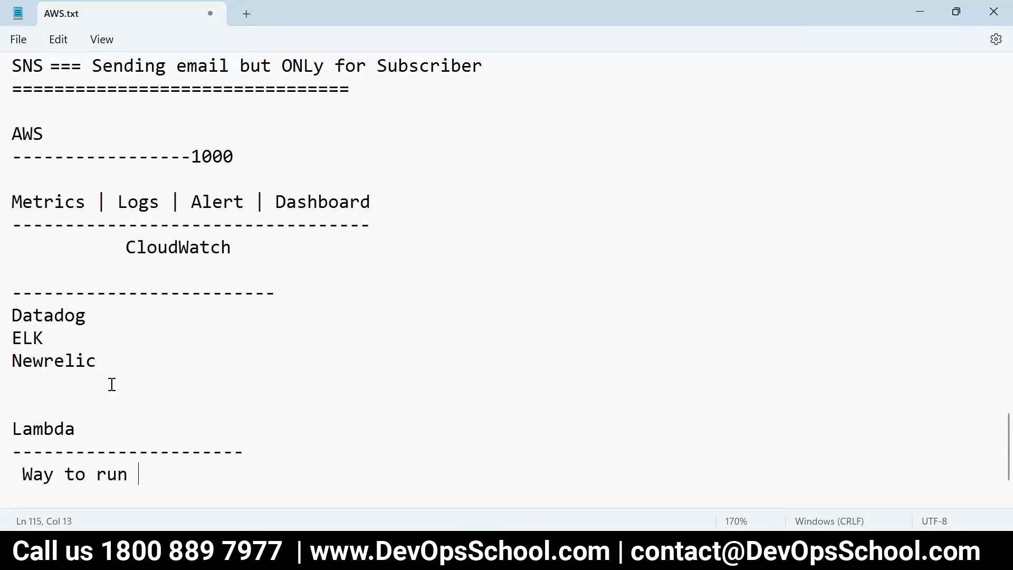
text(FUNTIOn)
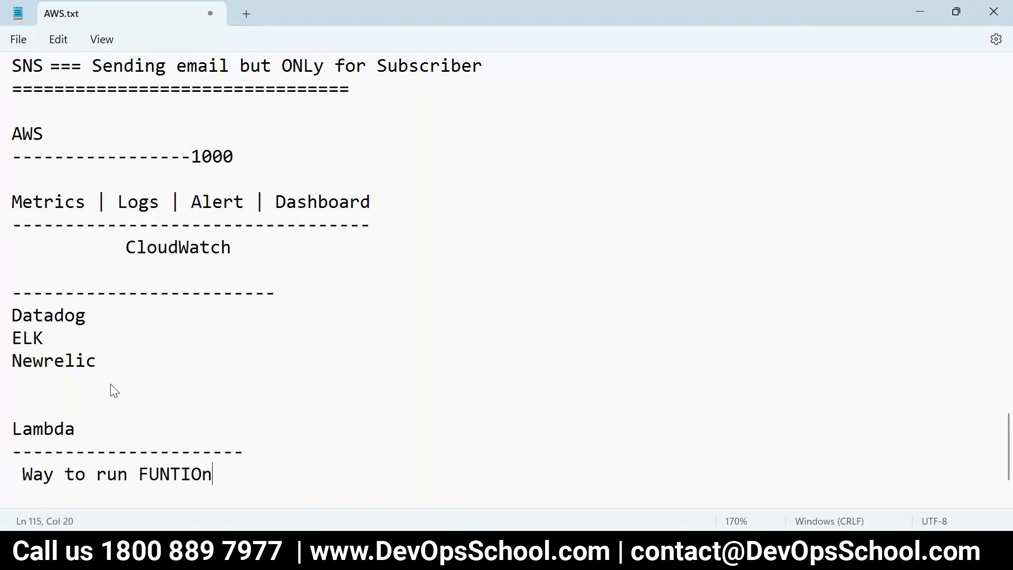
text((ANY) - i)
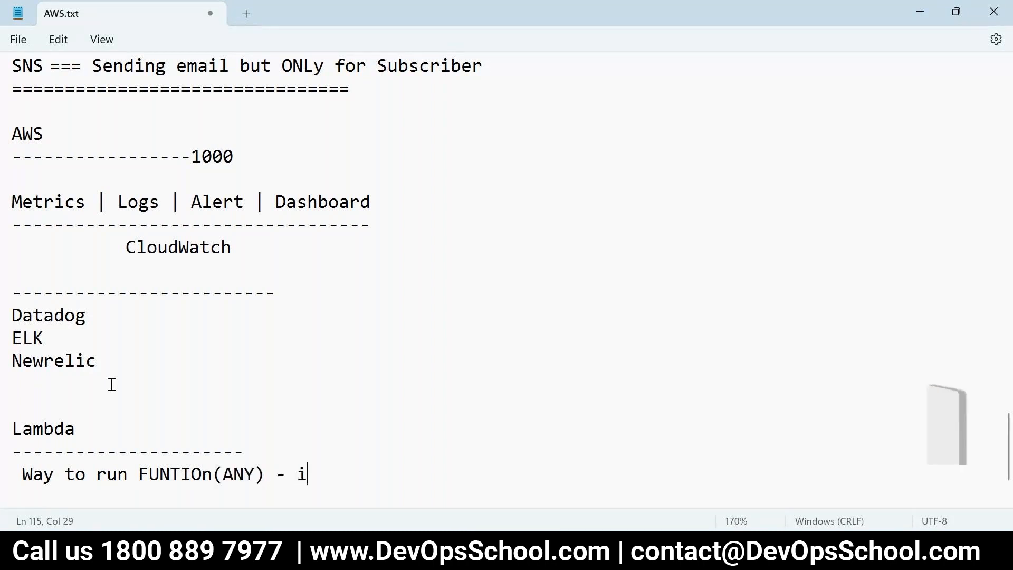
text(n a )
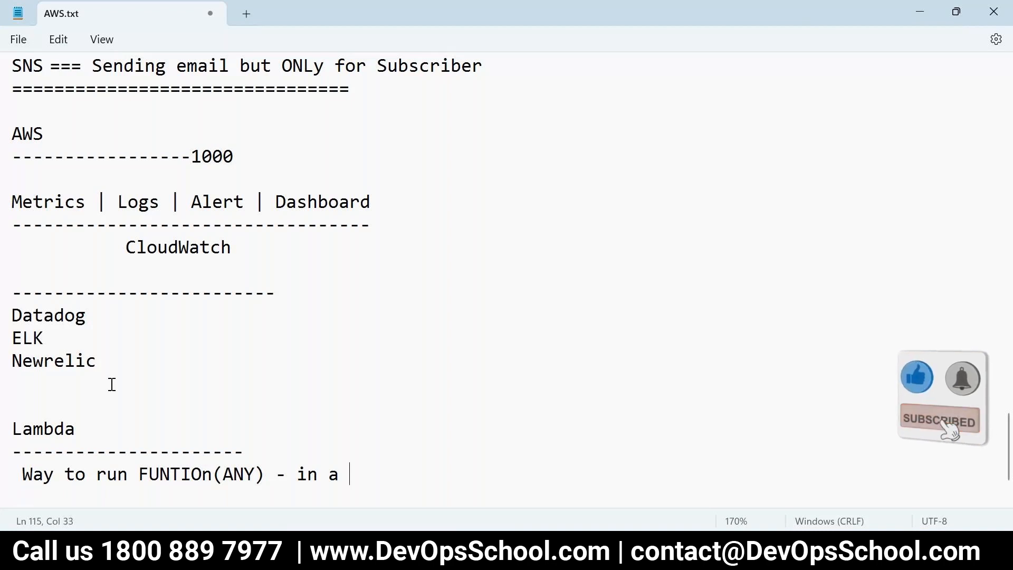
text(Cloud)
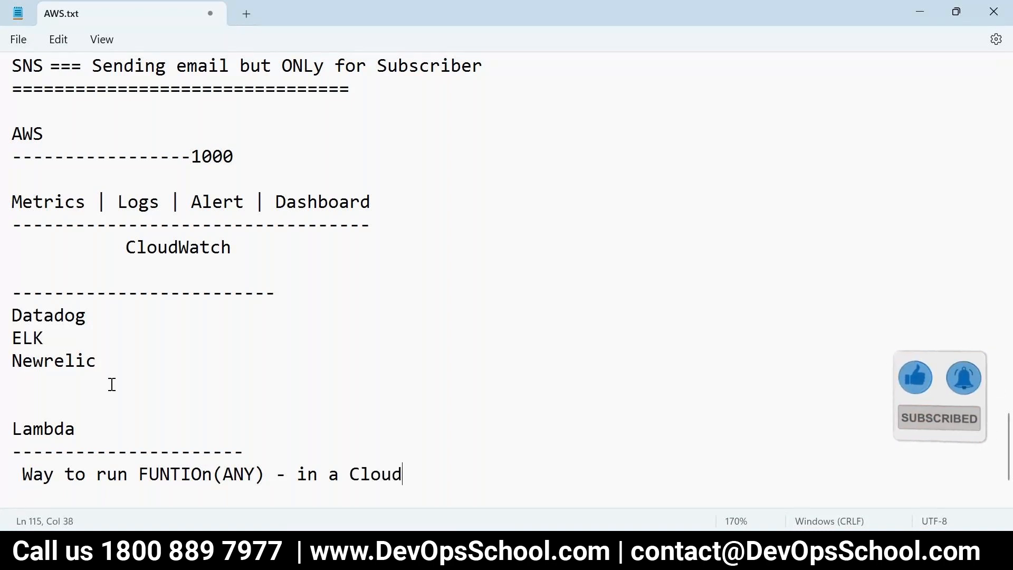
- Complete the Lambda description with "Compute unit shared by MANY" and highlight its opening words
key(BackSpace)
key(BackSpace)
key(BackSpace)
key(BackSpace)
text(ompute u)
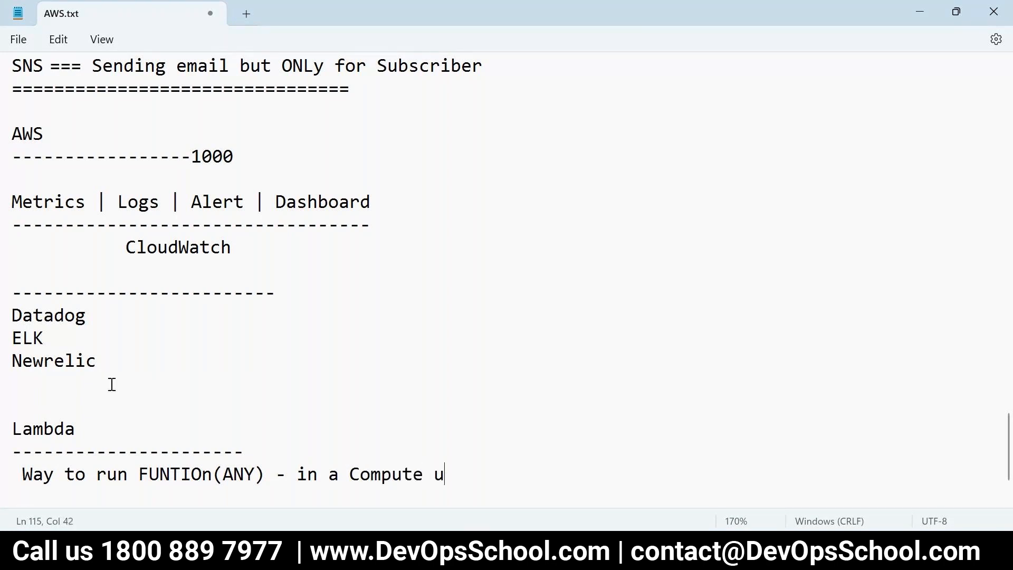
text(nit shared by MANYU)
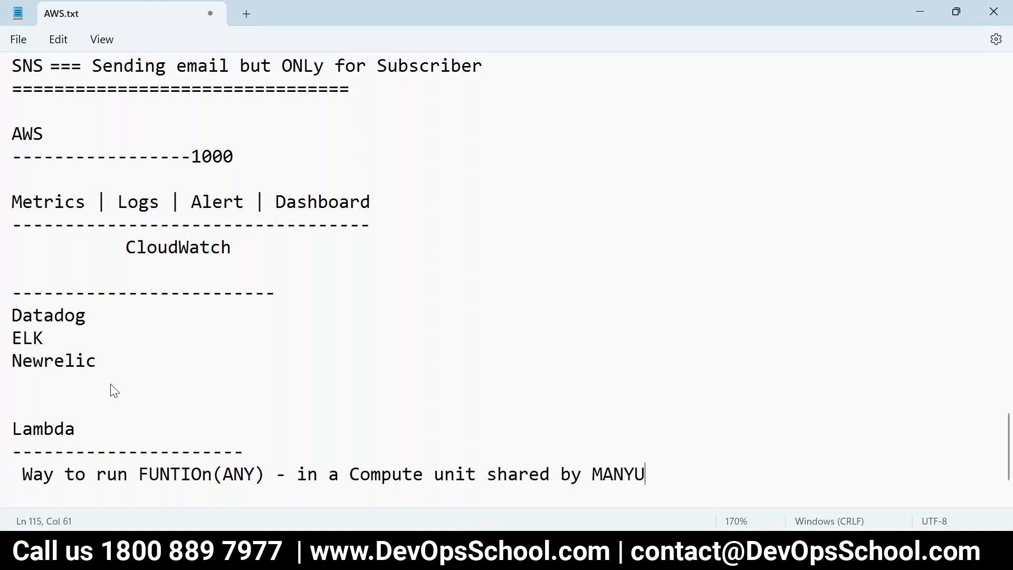
text(+)
key(BackSpace)
key(BackSpace)
key(BackSpace)
text(Y)
drag(43, 474, 257, 471)
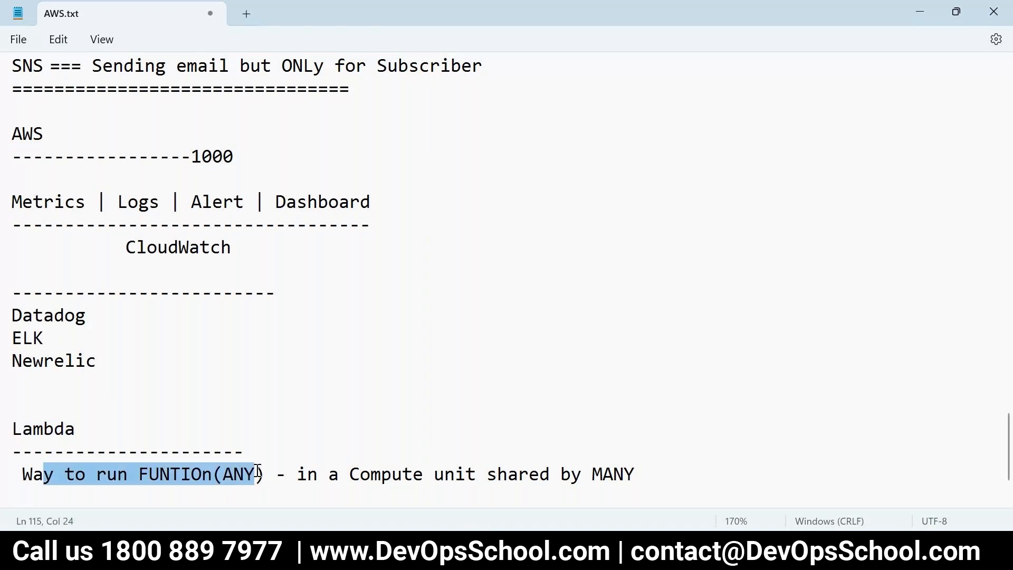
- Write "1000 times - a year" below the Lambda description, leaving a blank line between them
scroll(156, 420, down, 2)
click(156, 420)
text(1000 )
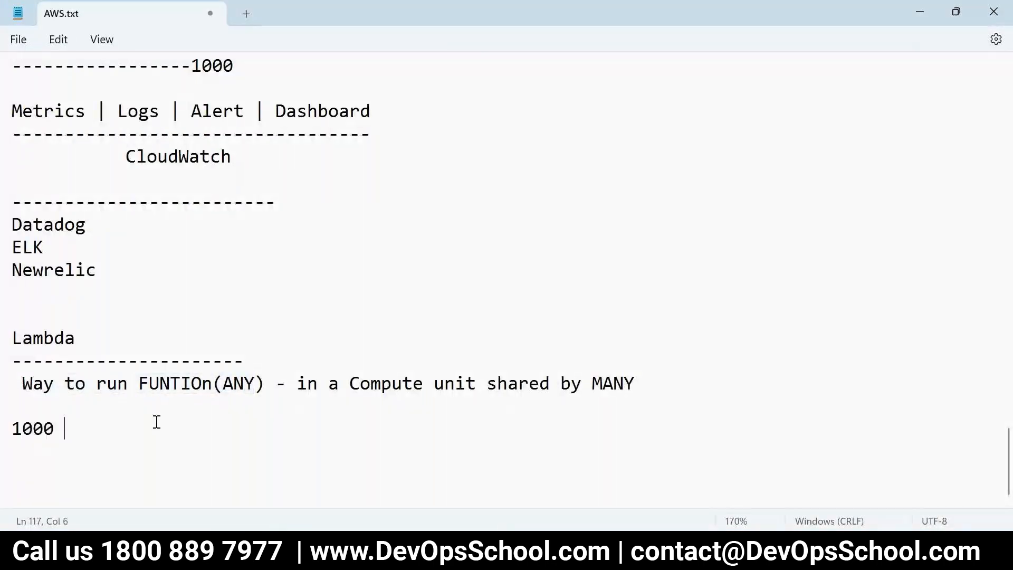
text(times - a yr)
key(BackSpace)
text(ear)
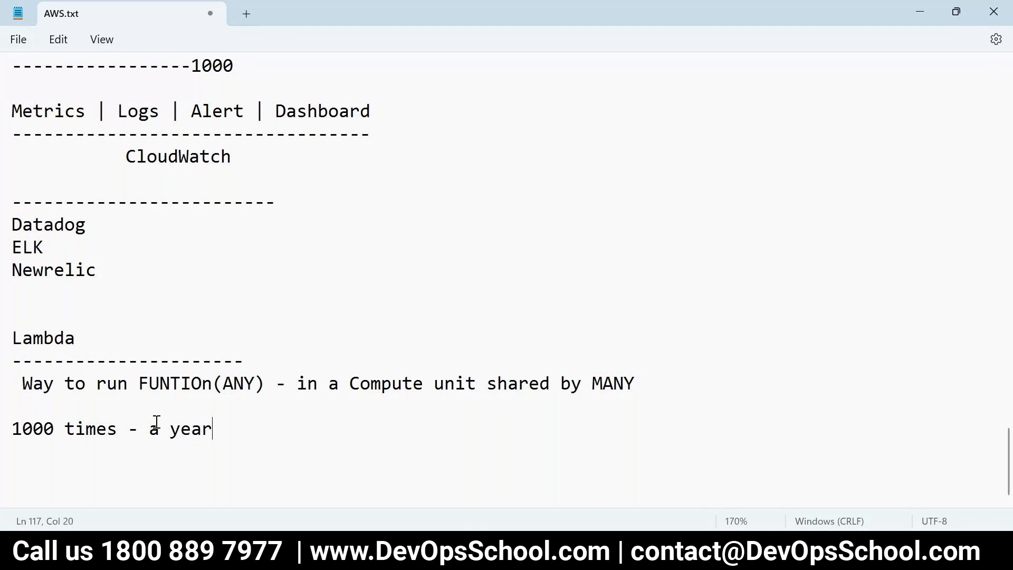
- Add the indented line "EC2 - Run App - 1000times == 1000 sec" beneath the yearly count
key(Return)
key(Tab)
key(Tab)
key(Tab)
key(Tab)
text(EC2 - Run App - 1000times)
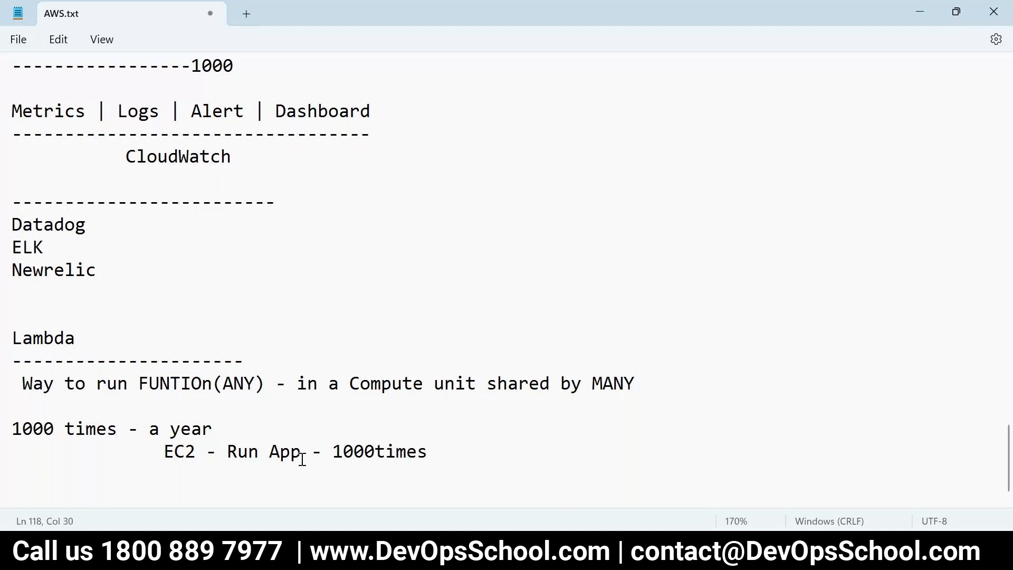
text( == 1000 sec)
drag(542, 454, 336, 449)
drag(537, 458, 535, 460)
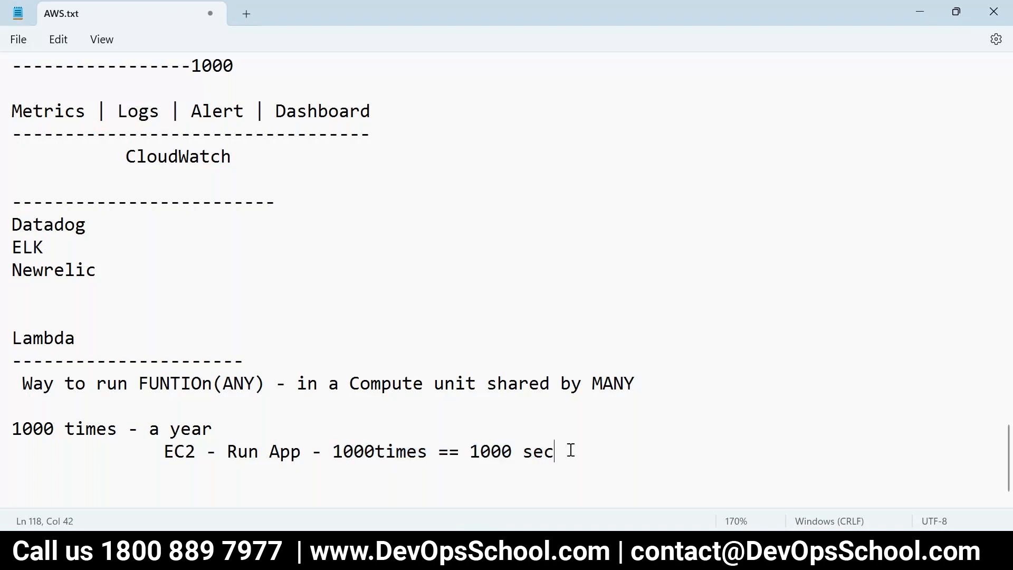
- Add the line "Upload to Lambda ---?ENDPOIT <----------" below the EC2 line after a blank line
click(579, 454)
key(Return)
key(Return)
text(Upload to)
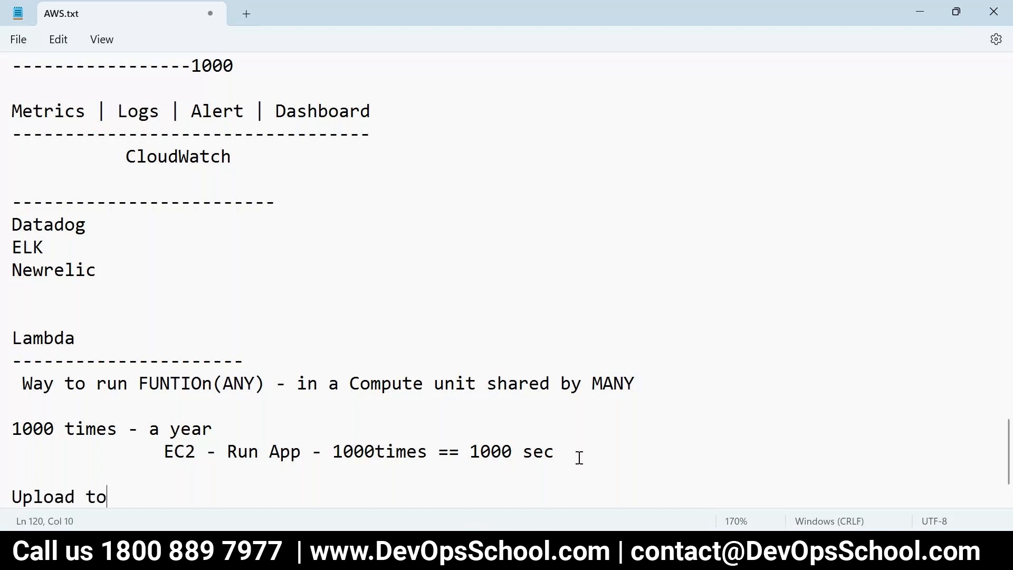
text( Lambda --)
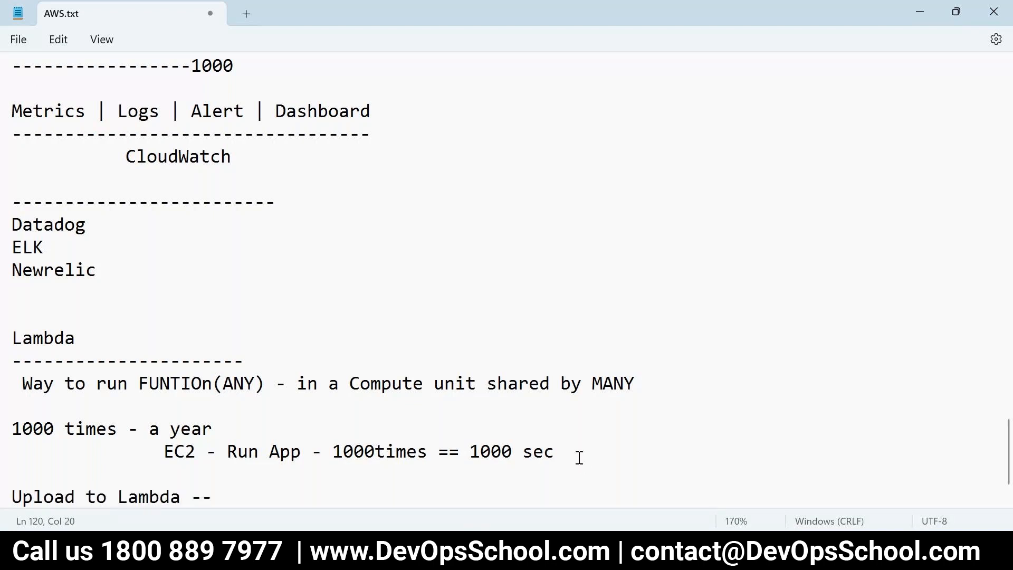
text(-?ENDPOIT <----------)
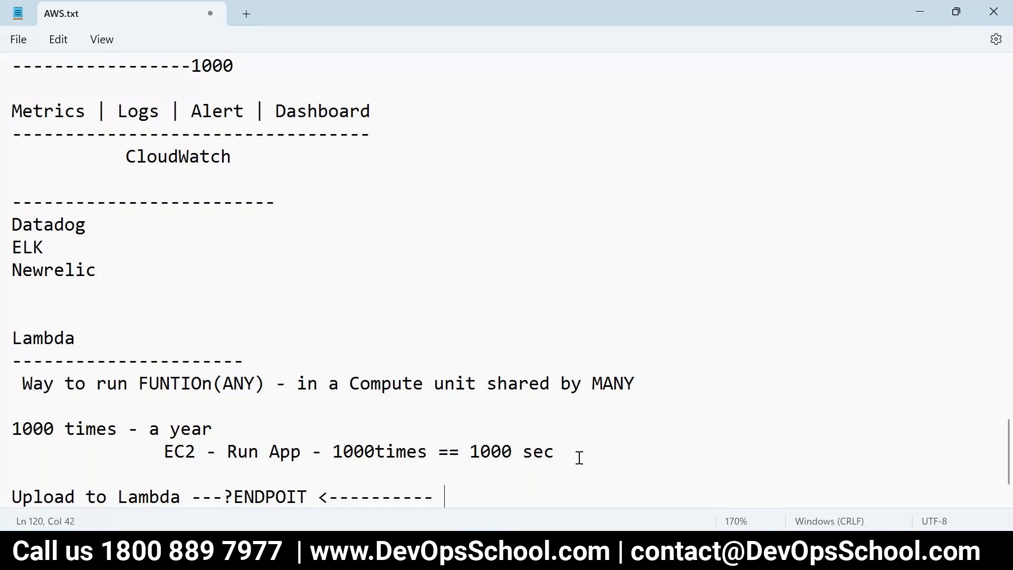
- Insert "RUN" before ?ENDPOIT in the Upload to Lambda line and highlight it
scroll(580, 455, down, 1)
click(226, 435)
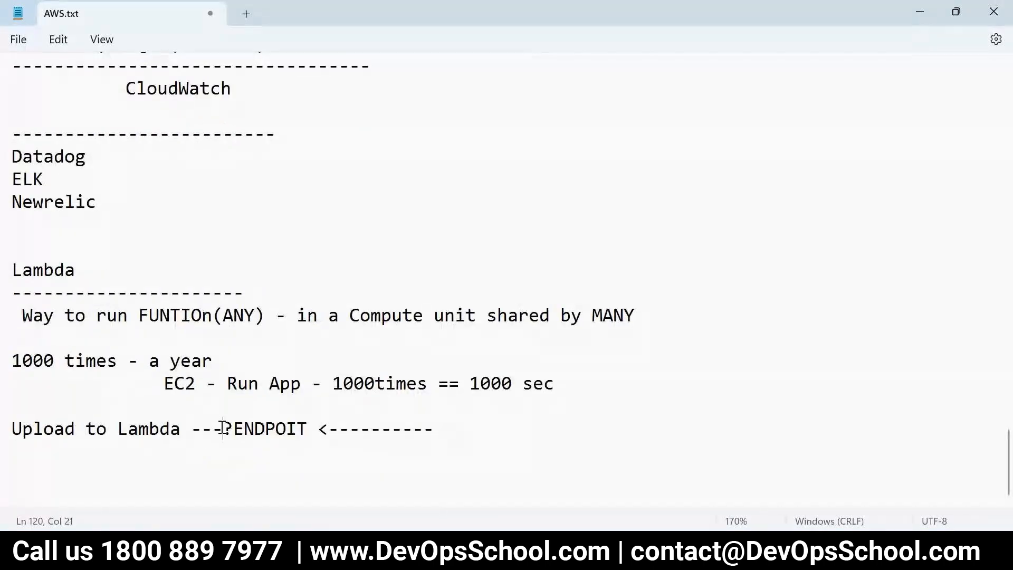
text(RUN)
double_click(228, 436)
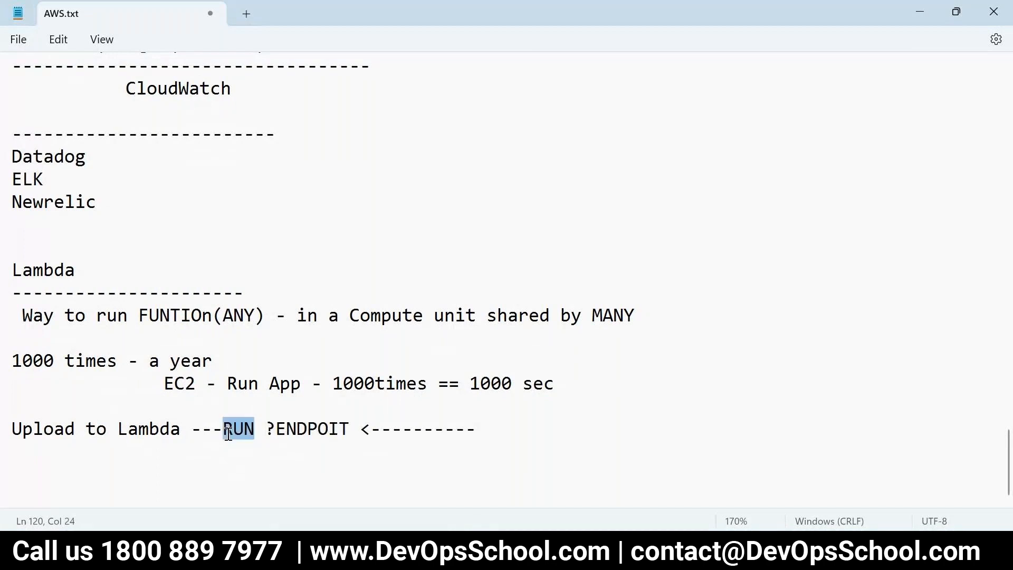
- Review the Upload to Lambda line and the EC2 line above it by highlighting them
drag(468, 446, 223, 428)
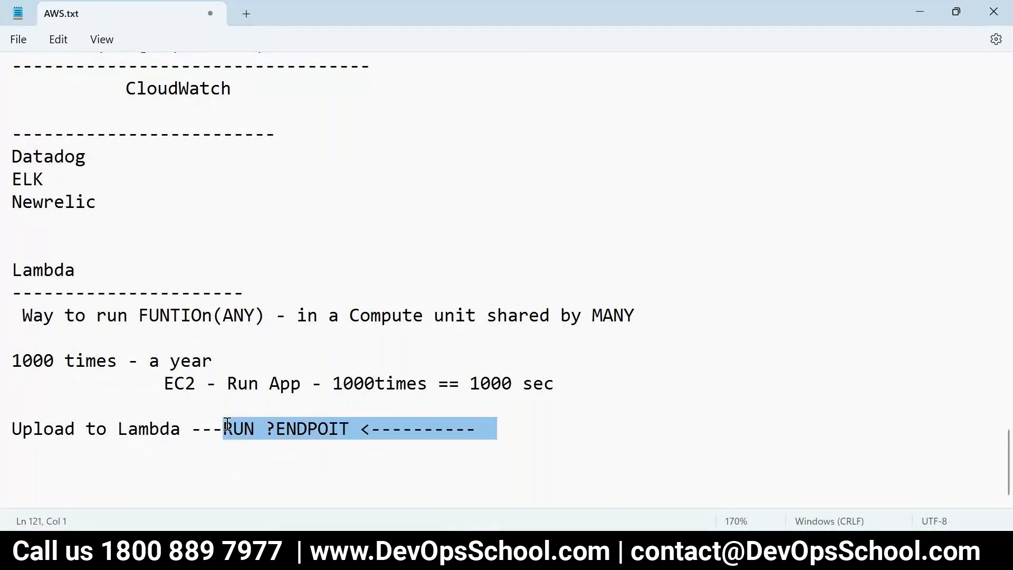
click(520, 415)
drag(515, 438, 3, 428)
drag(289, 383, 344, 428)
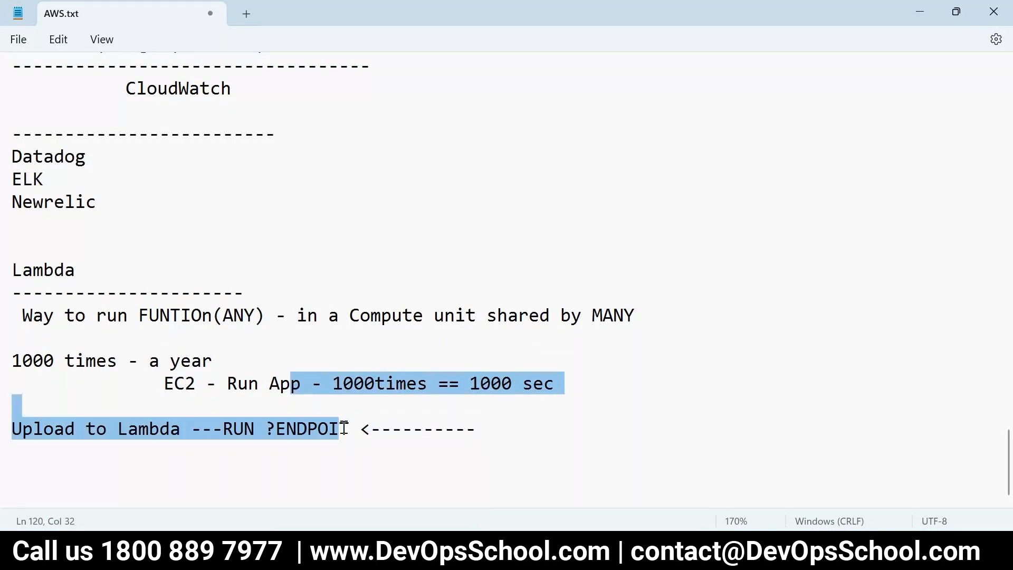
- Switch to the AWS console in the browser and open the Lambda service
key(alt+Tab)
click(167, 95)
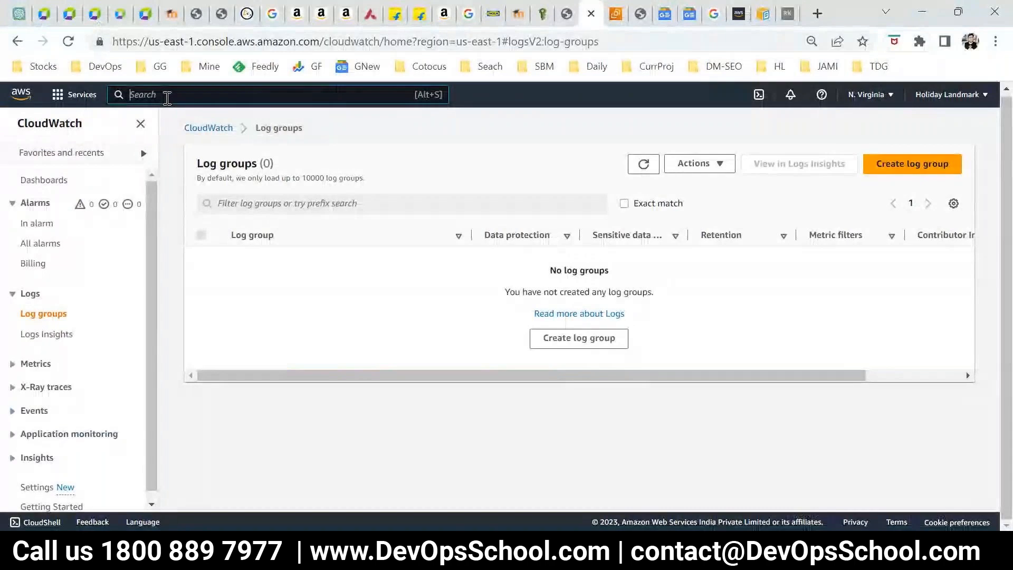
text(lam)
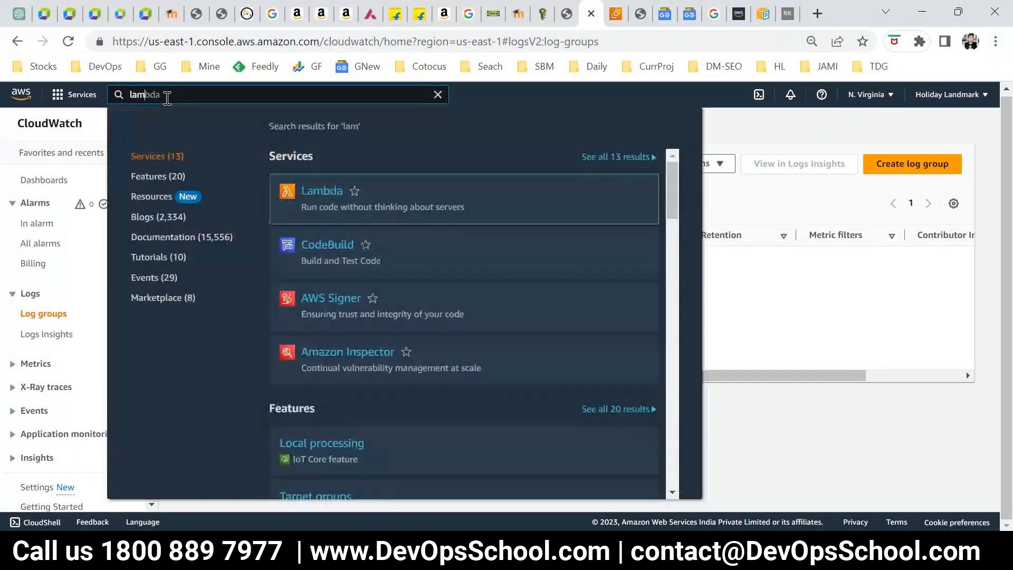
text(bda)
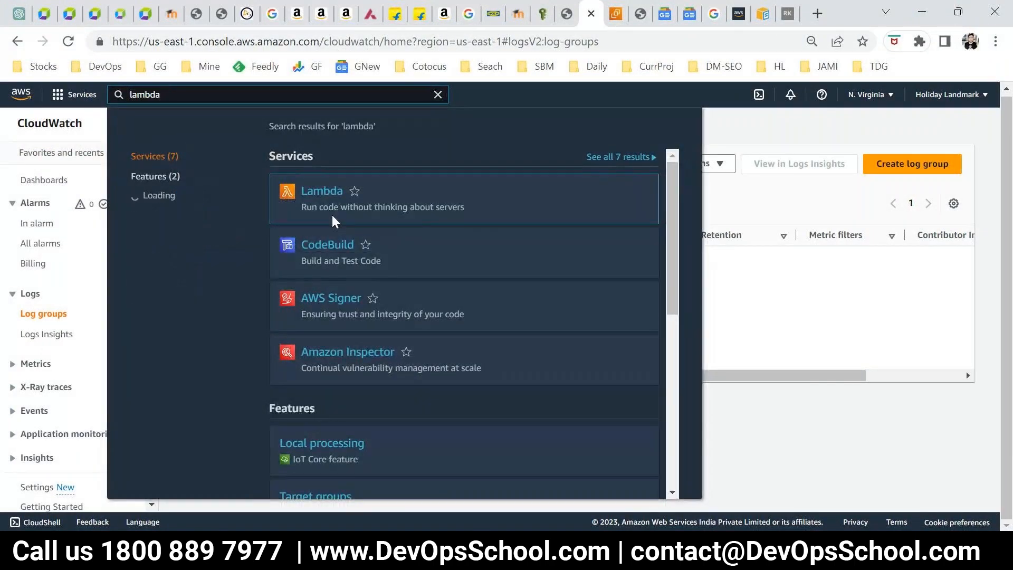
click(324, 200)
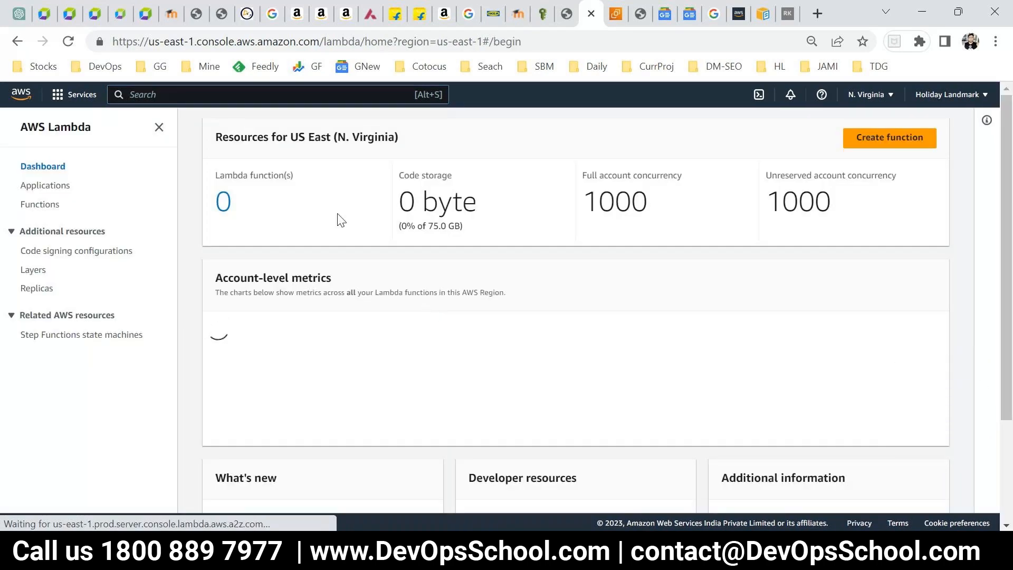
scroll(334, 210, down, 3)
scroll(559, 373, up, 3)
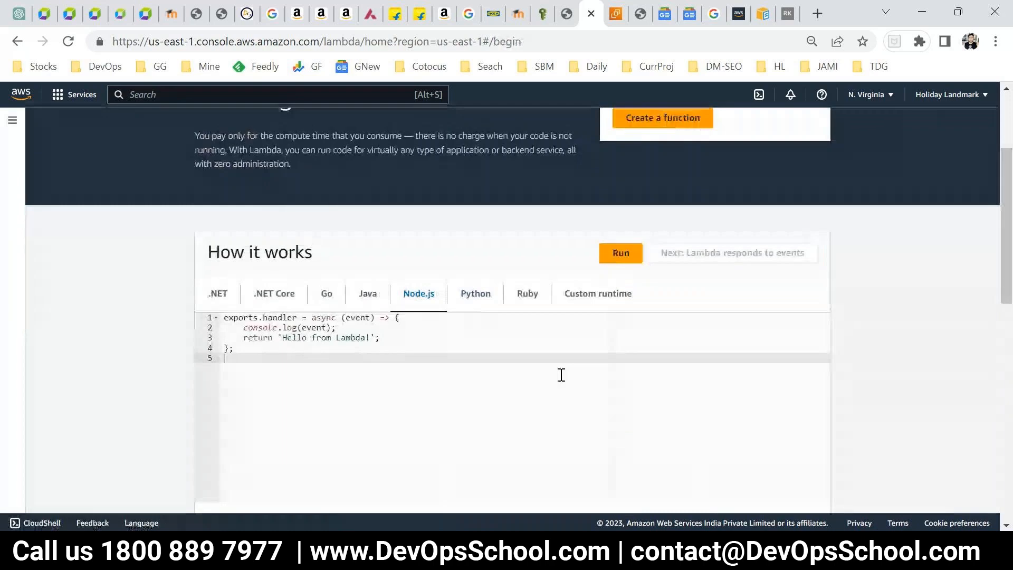
- Start a new function from a blueprint and look through the available blueprints, keeping Hello world function (nodejs14.x)
click(636, 273)
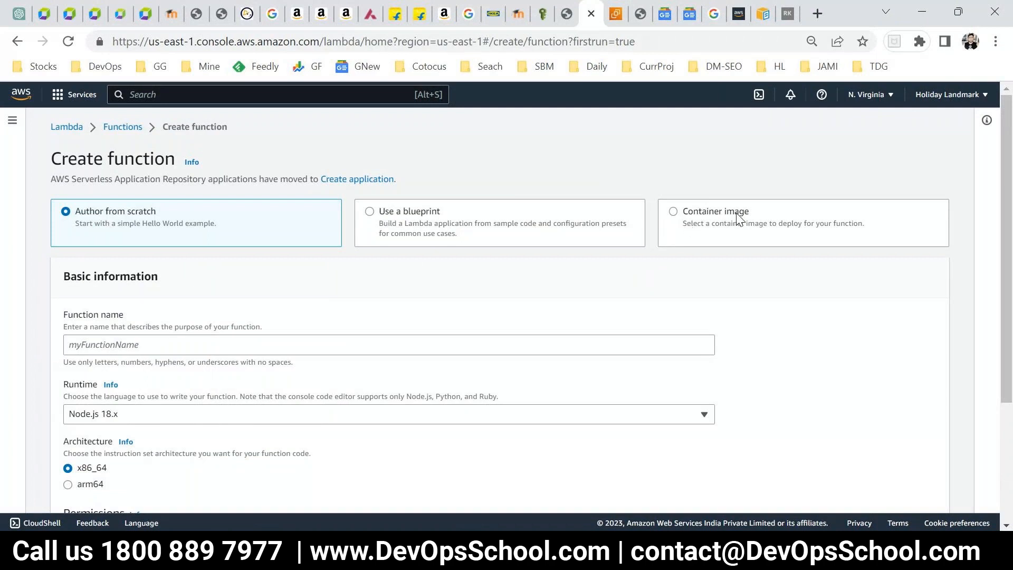
click(369, 211)
click(706, 185)
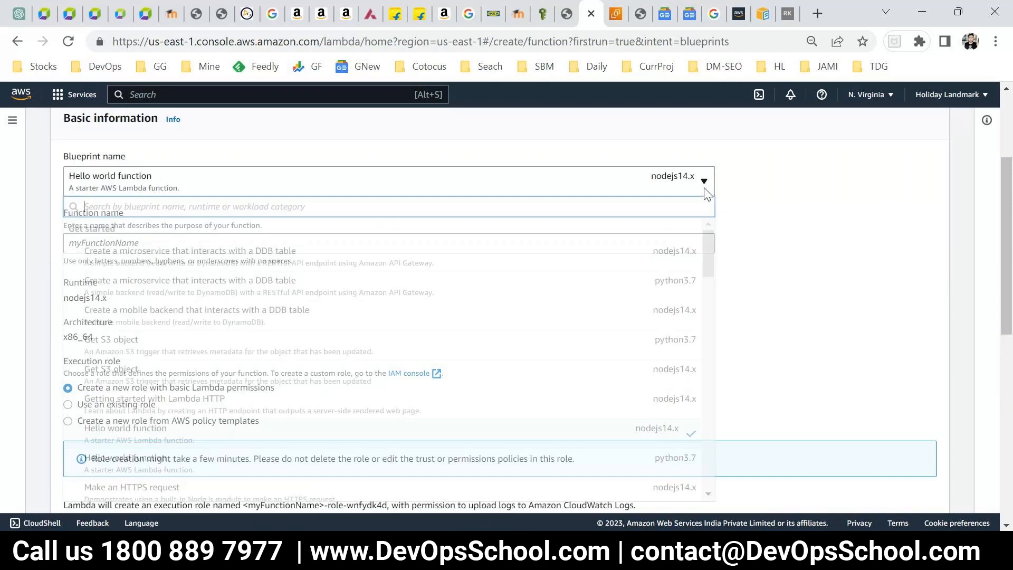
scroll(442, 298, down, 8)
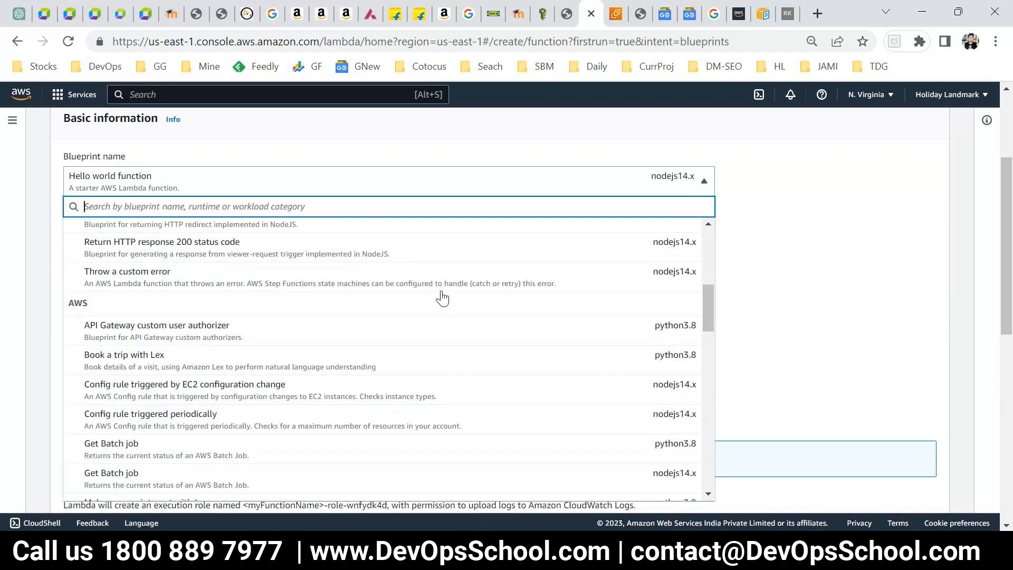
scroll(442, 298, down, 10)
scroll(442, 296, up, 10)
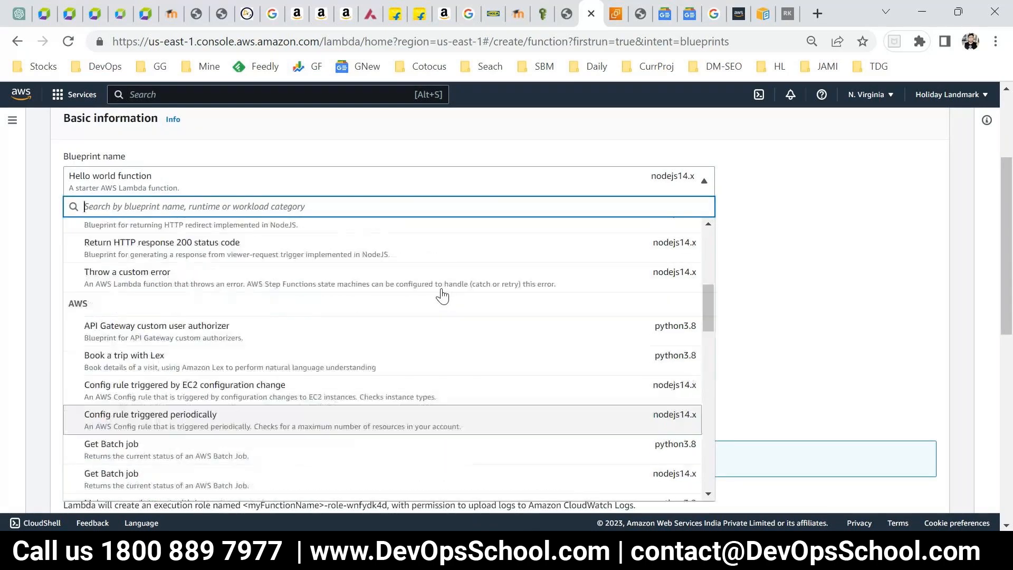
scroll(442, 296, up, 8)
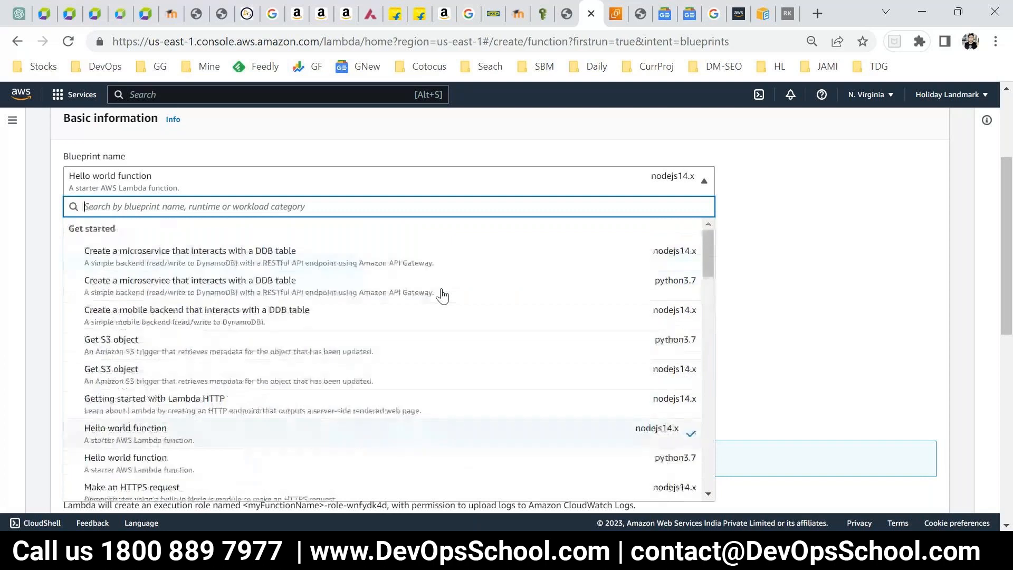
click(814, 271)
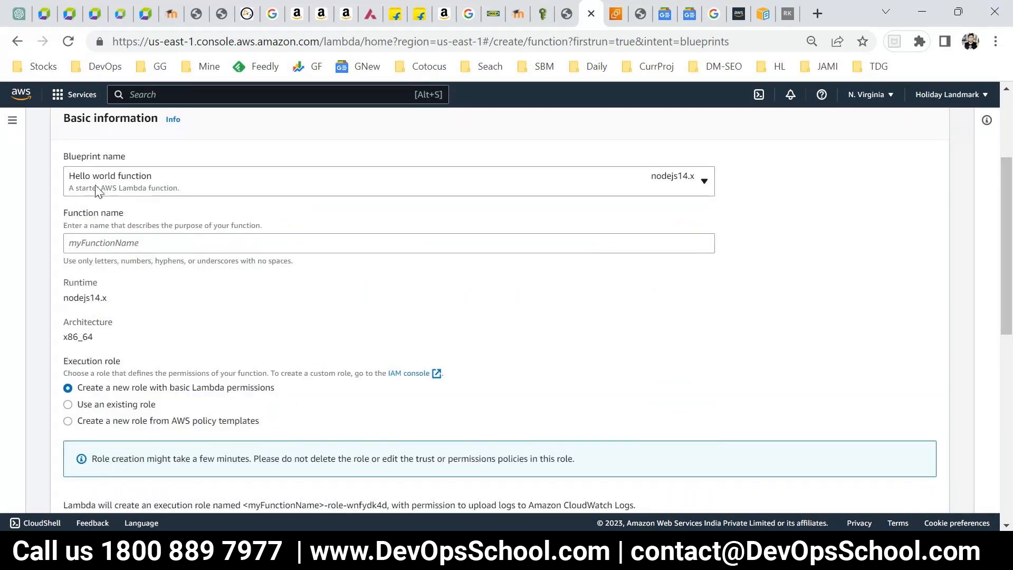
- Enter a first name as the function name for the Hello world blueprint
click(113, 242)
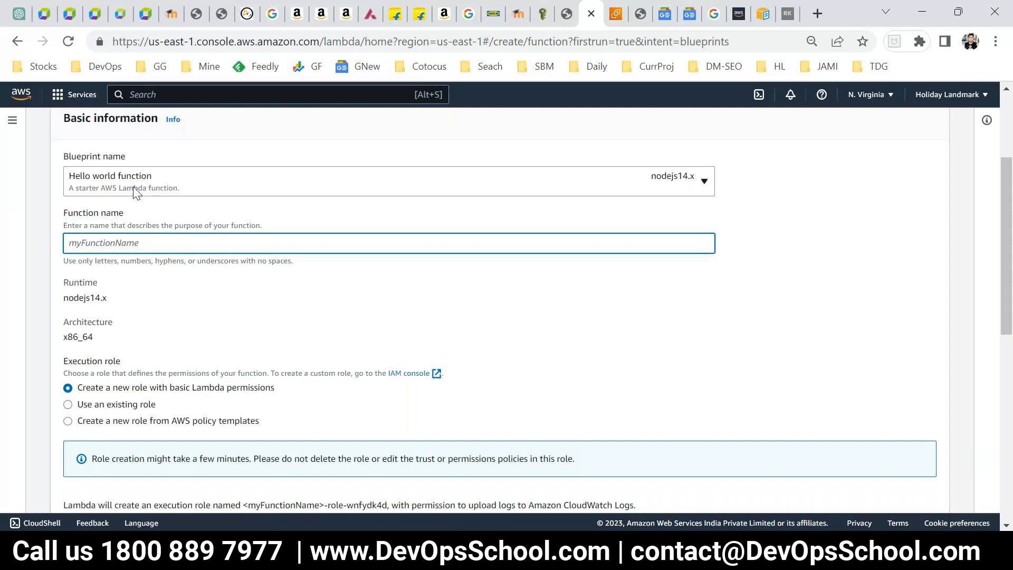
click(135, 192)
click(135, 192)
click(107, 249)
text(raju)
- Review the blueprint's execution role and function code, and create the function with these defaults
scroll(169, 326, down, 2)
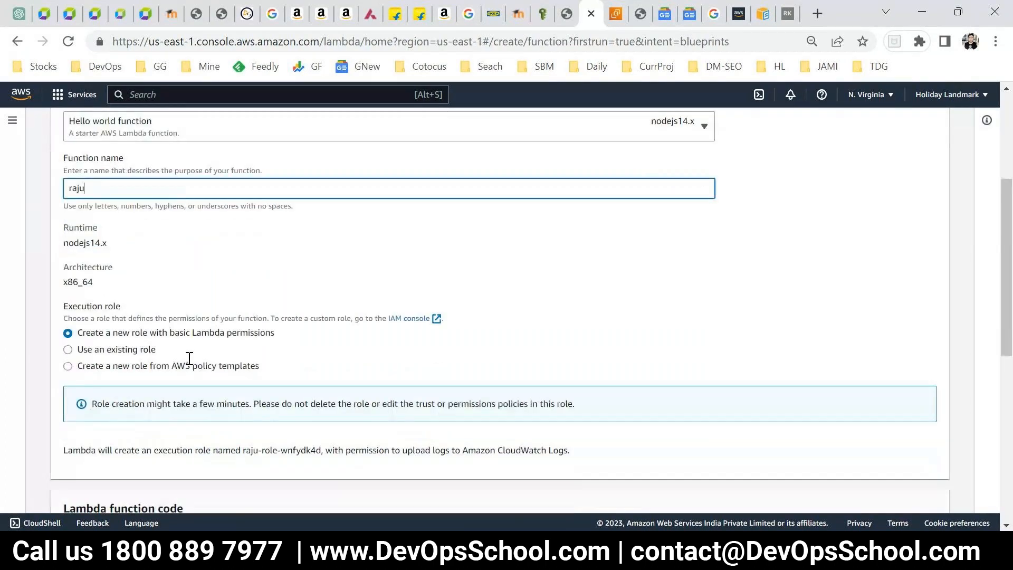
scroll(183, 378, down, 3)
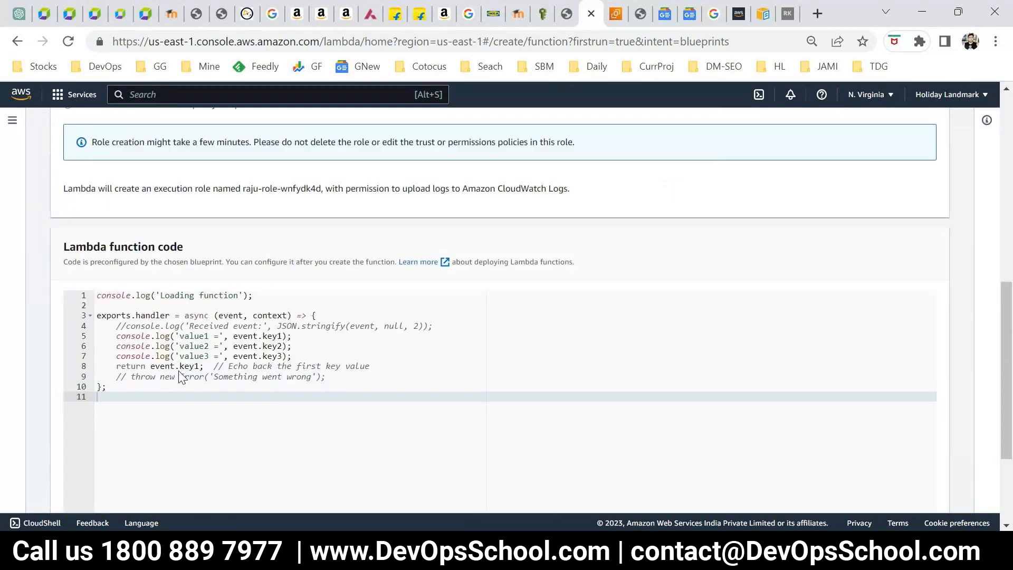
scroll(163, 316, down, 2)
drag(122, 258, 102, 211)
click(310, 369)
scroll(309, 368, up, 2)
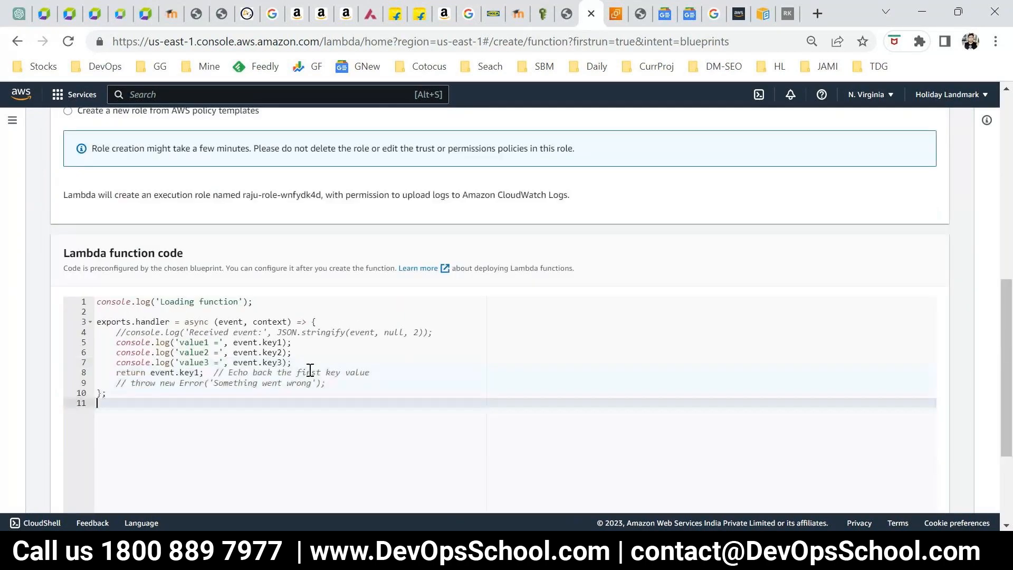
scroll(311, 369, down, 3)
click(903, 483)
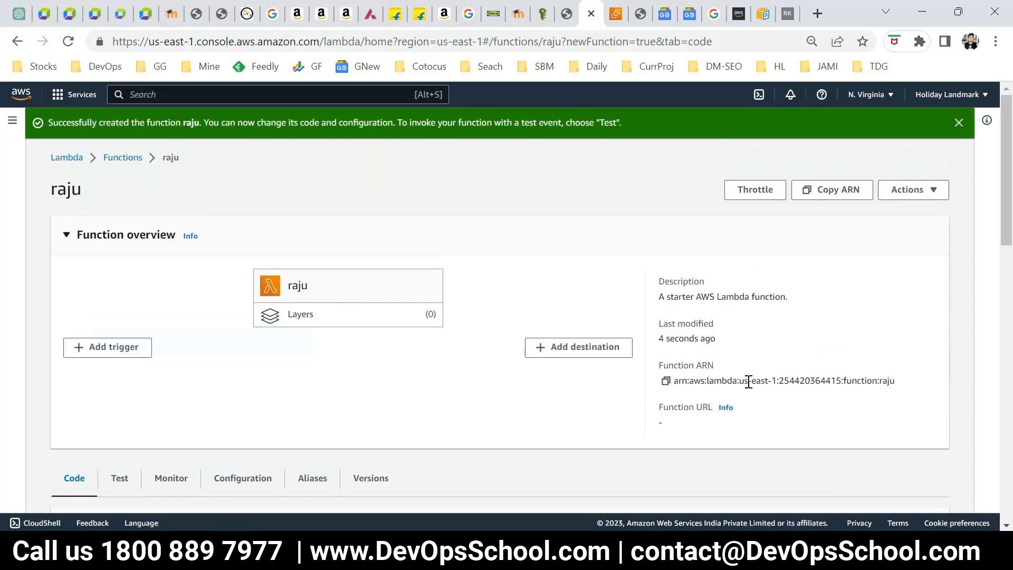
- Examine the new function's overview, including its ARN, function URL, trigger options and code source
scroll(728, 343, down, 1)
drag(695, 287, 714, 288)
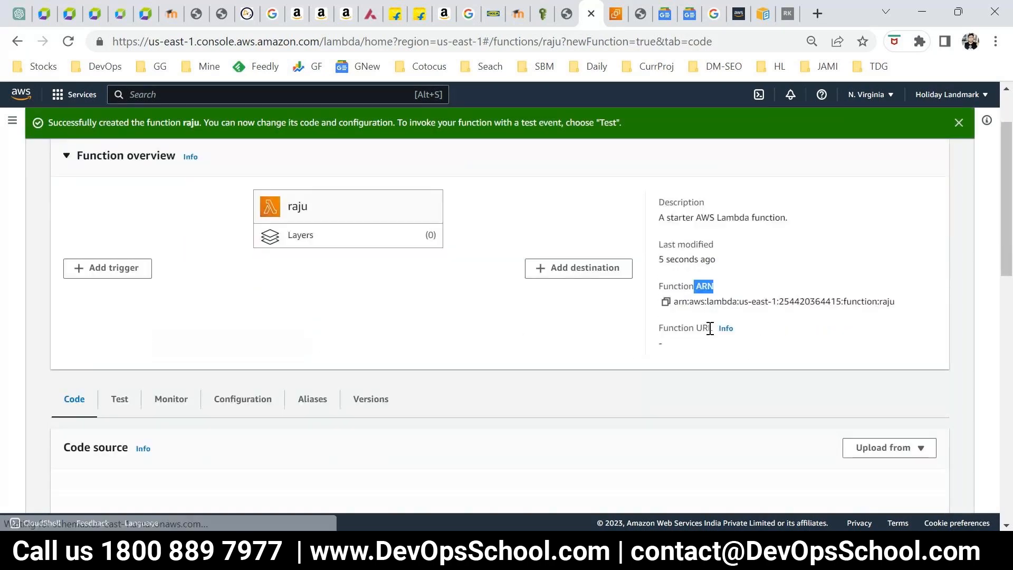
click(694, 328)
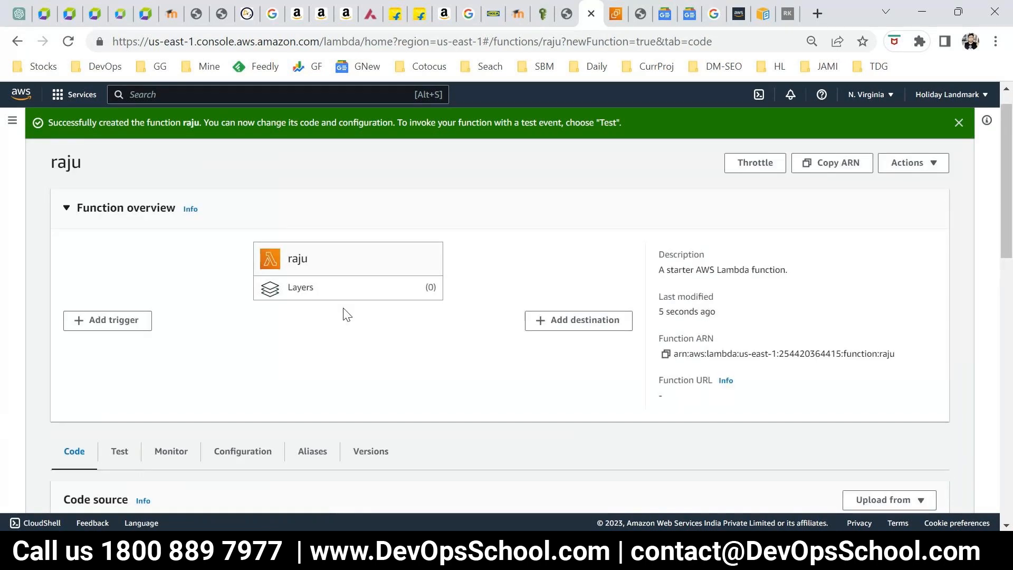
scroll(117, 264, down, 3)
scroll(135, 262, up, 1)
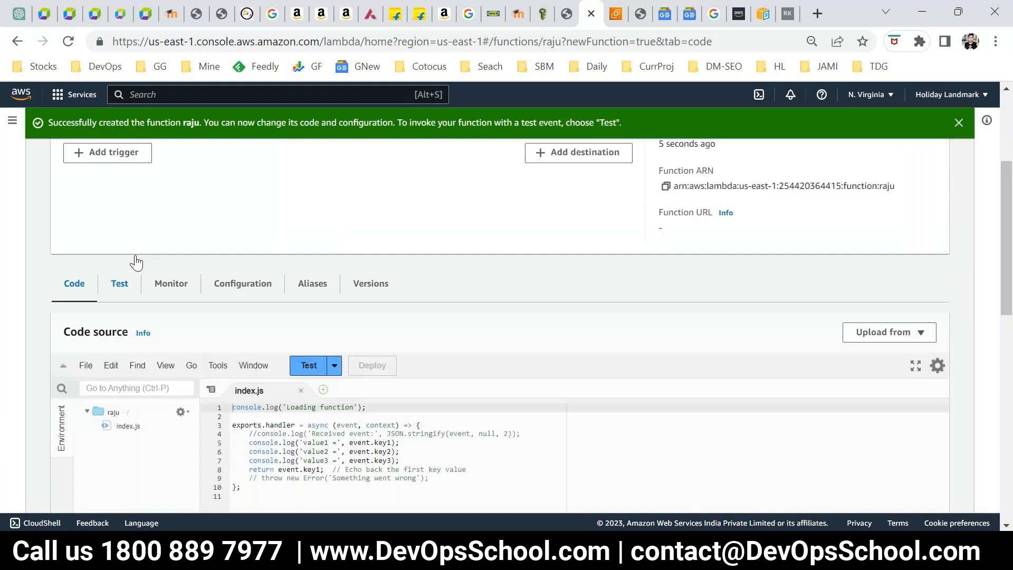
scroll(136, 262, up, 4)
scroll(196, 344, down, 2)
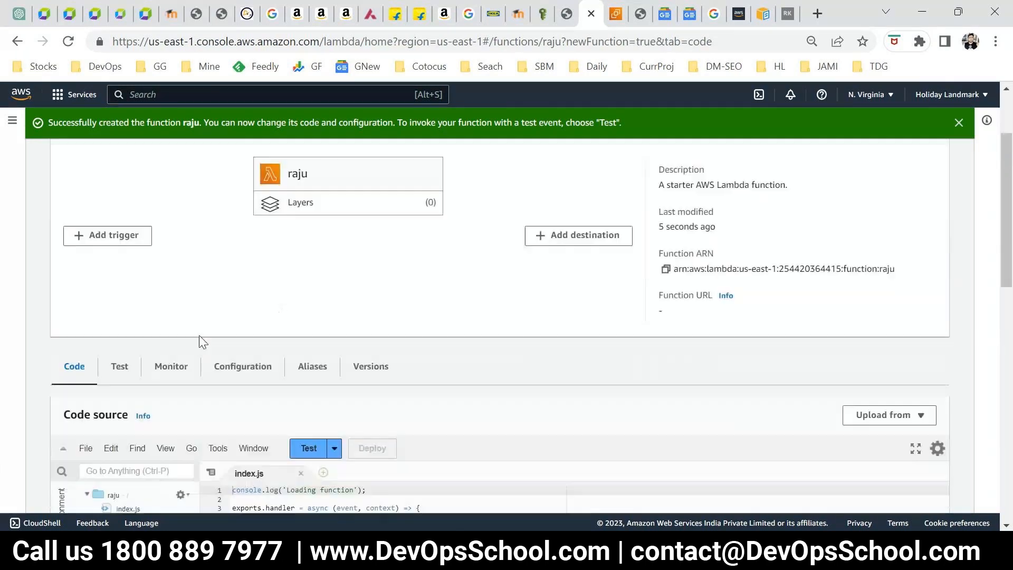
scroll(200, 338, down, 1)
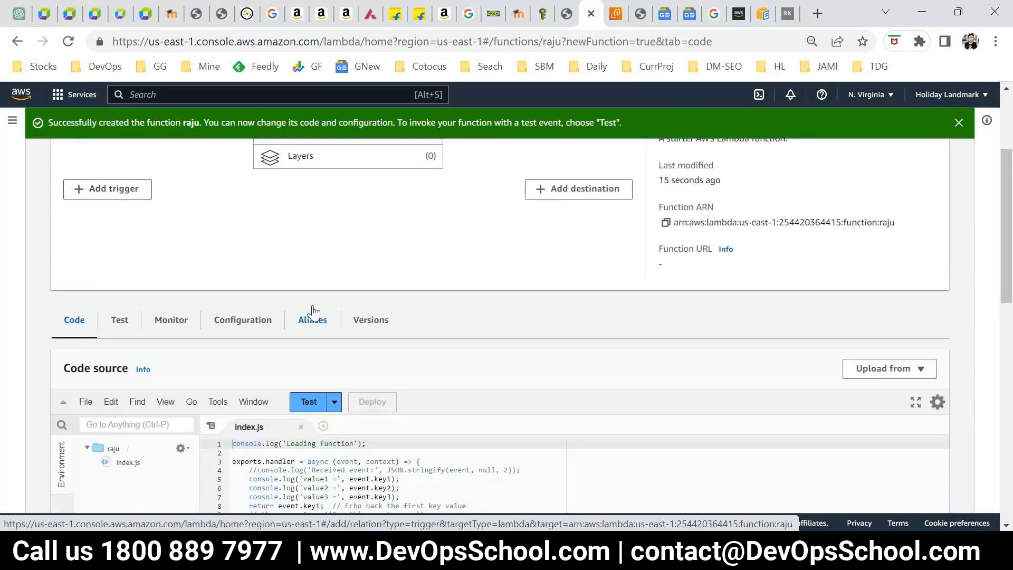
- Run a test of the function with the default hello-world event and expand the execution result details
click(113, 323)
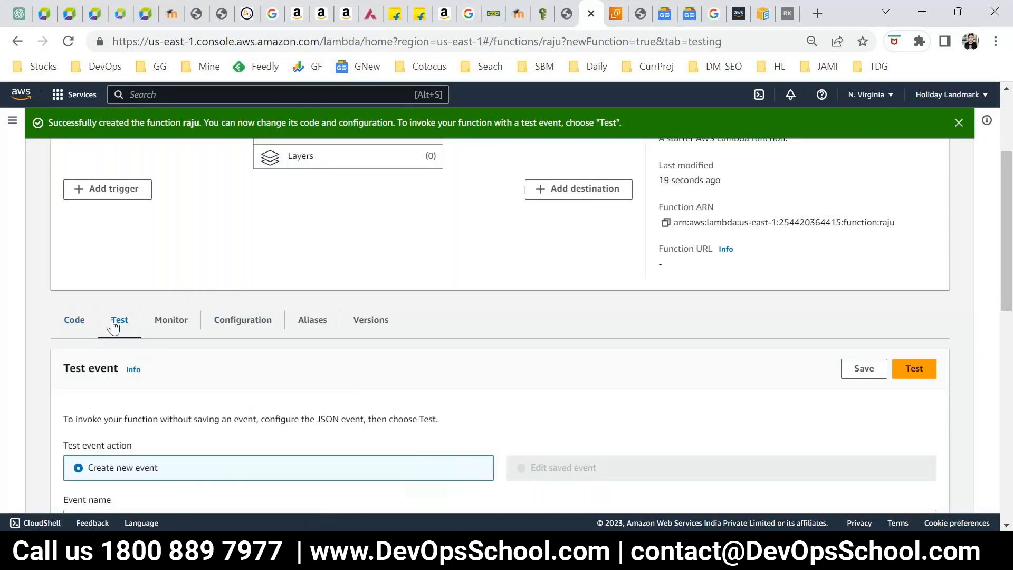
click(898, 369)
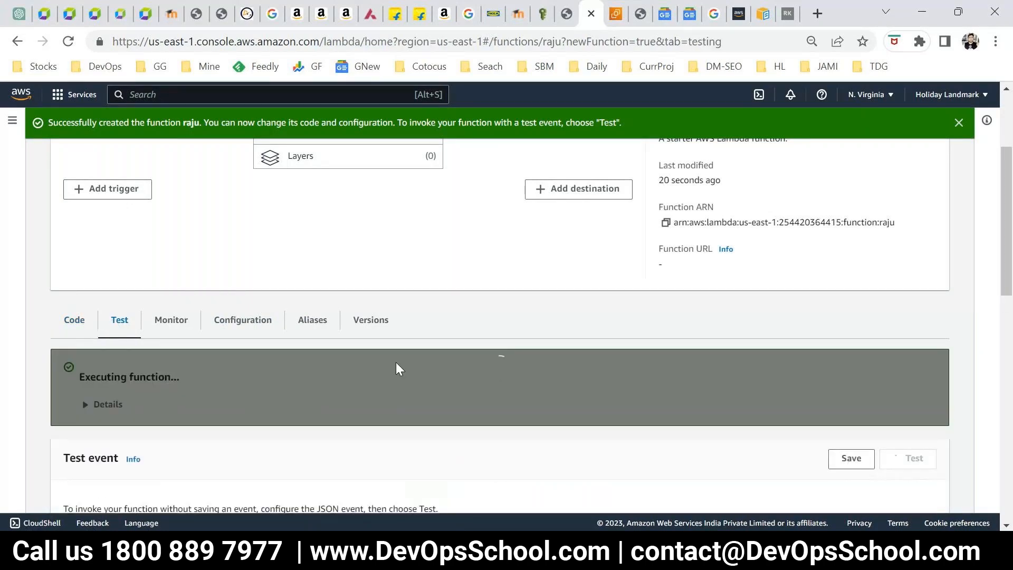
scroll(426, 344, down, 4)
scroll(429, 348, up, 3)
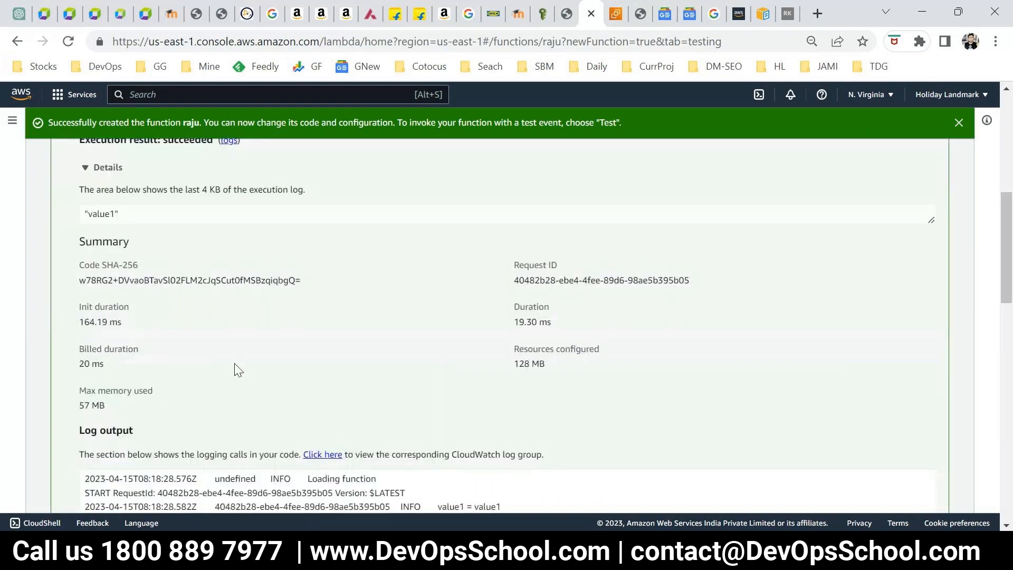
scroll(238, 369, down, 4)
- Examine the test's log output, highlighting its REPORT line, and look over the function overview and test event settings
drag(105, 255, 470, 356)
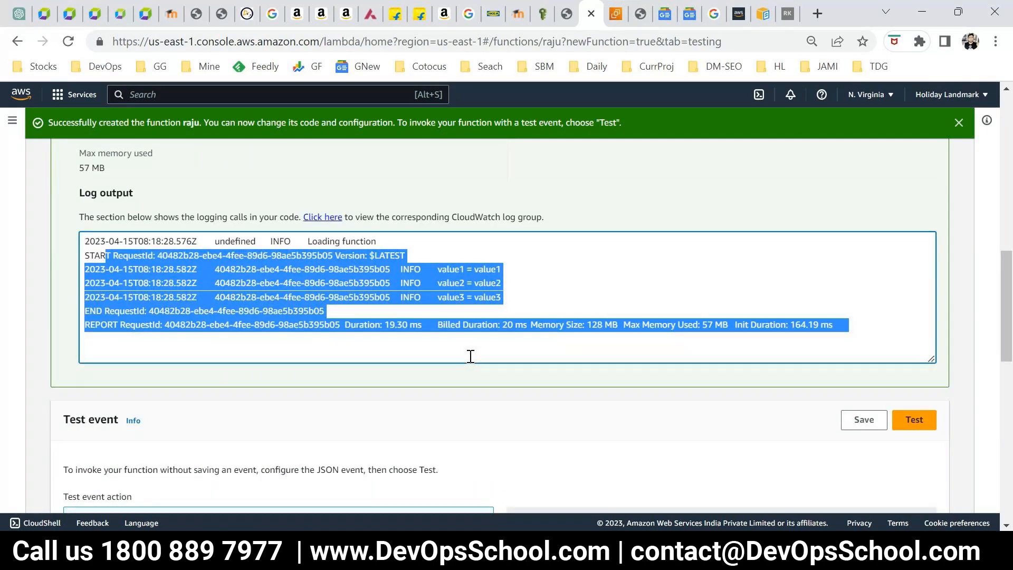
scroll(535, 361, up, 4)
scroll(264, 349, down, 6)
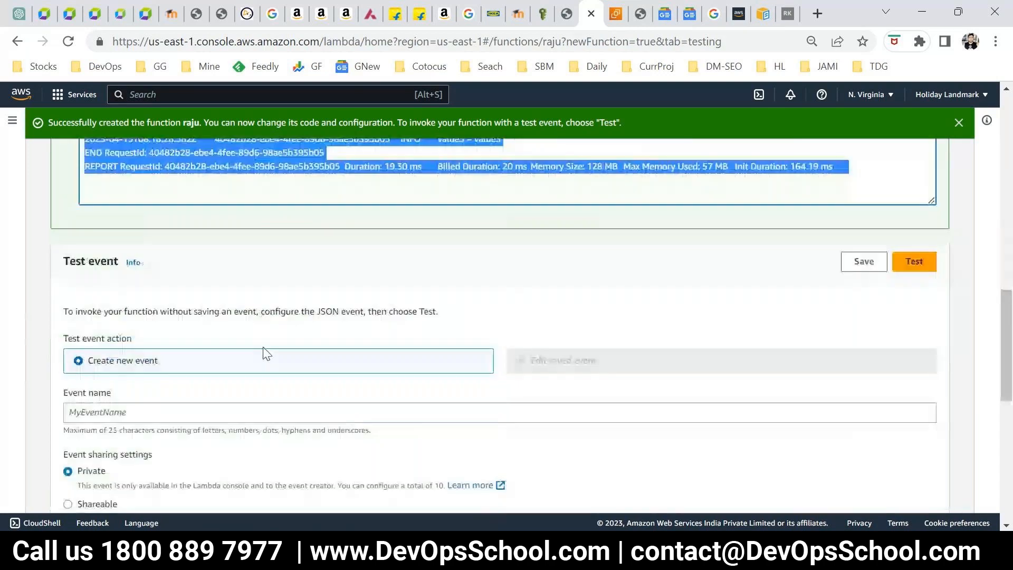
scroll(266, 352, up, 3)
click(337, 300)
scroll(337, 300, up, 1)
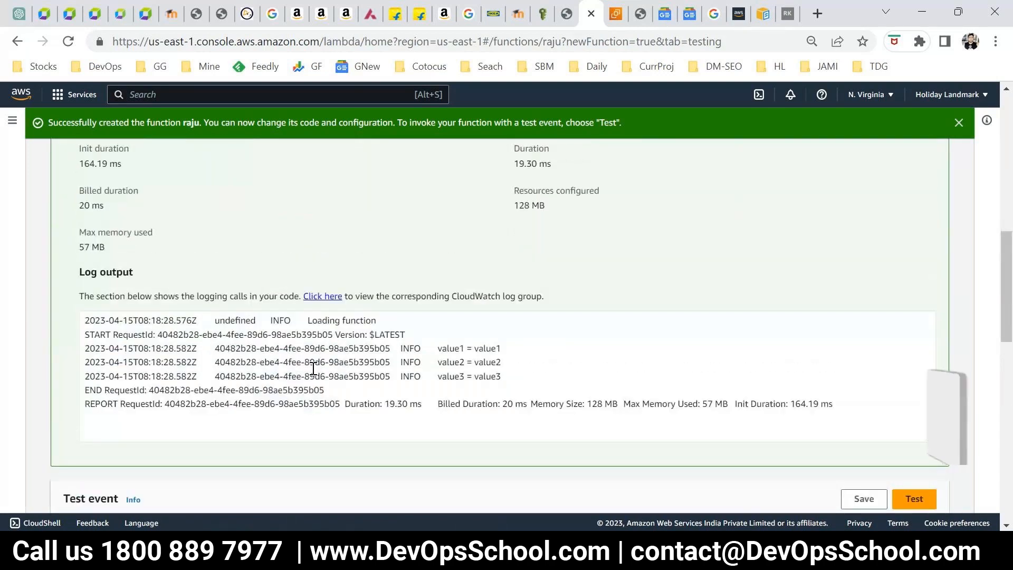
click(306, 364)
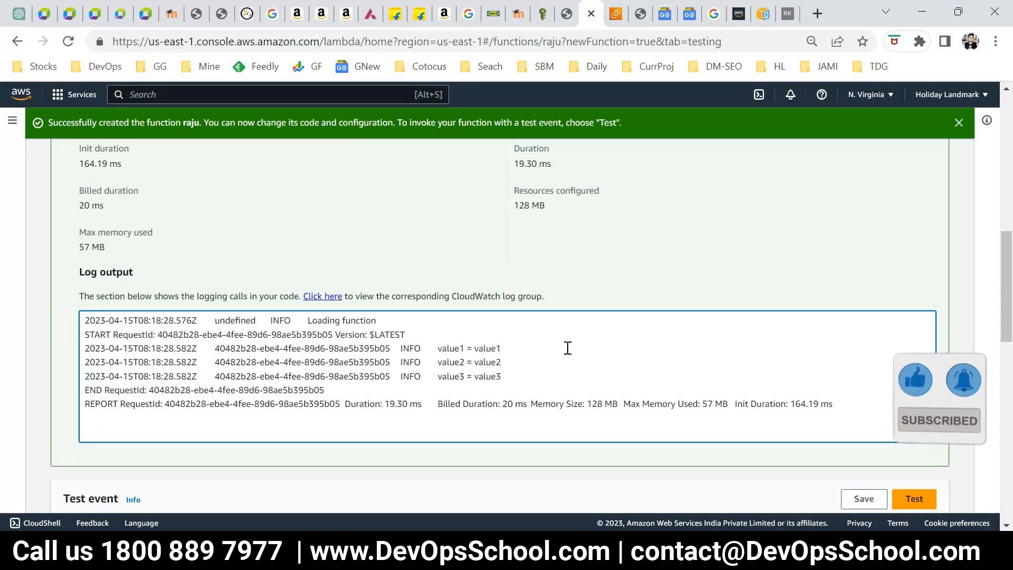
drag(568, 390, 572, 404)
drag(843, 398, 630, 393)
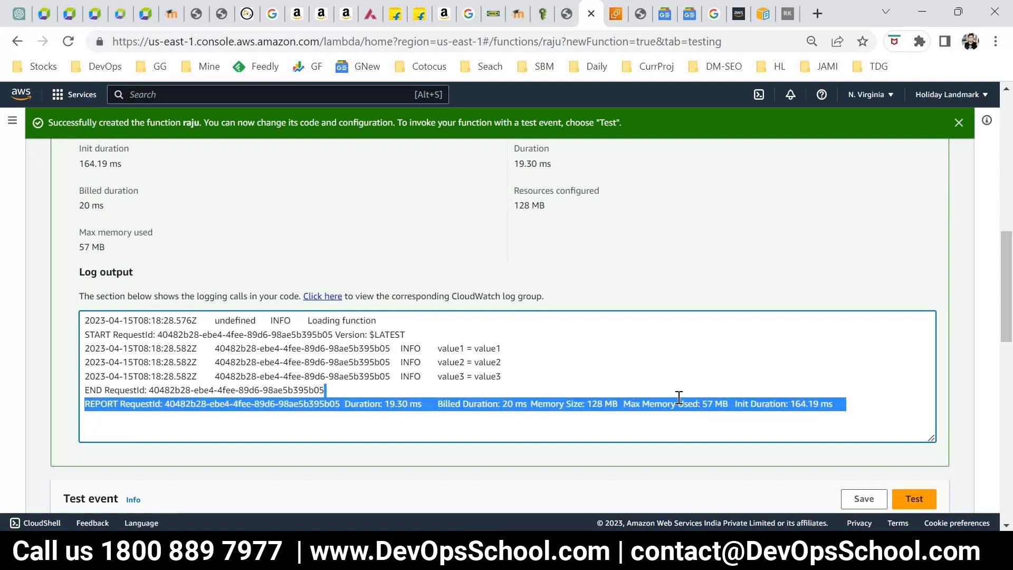
scroll(679, 401, up, 10)
scroll(678, 438, down, 1)
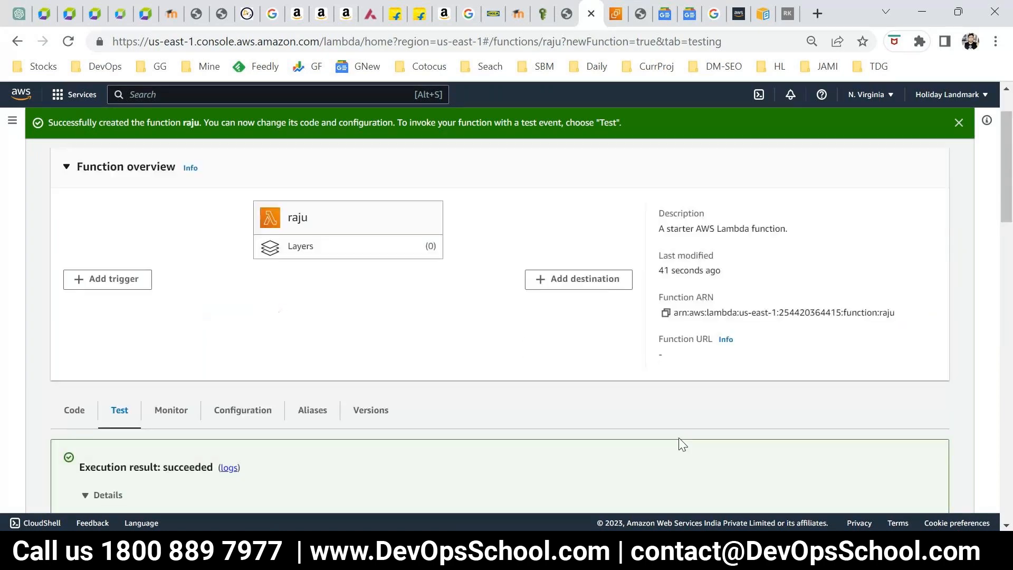
scroll(678, 438, down, 15)
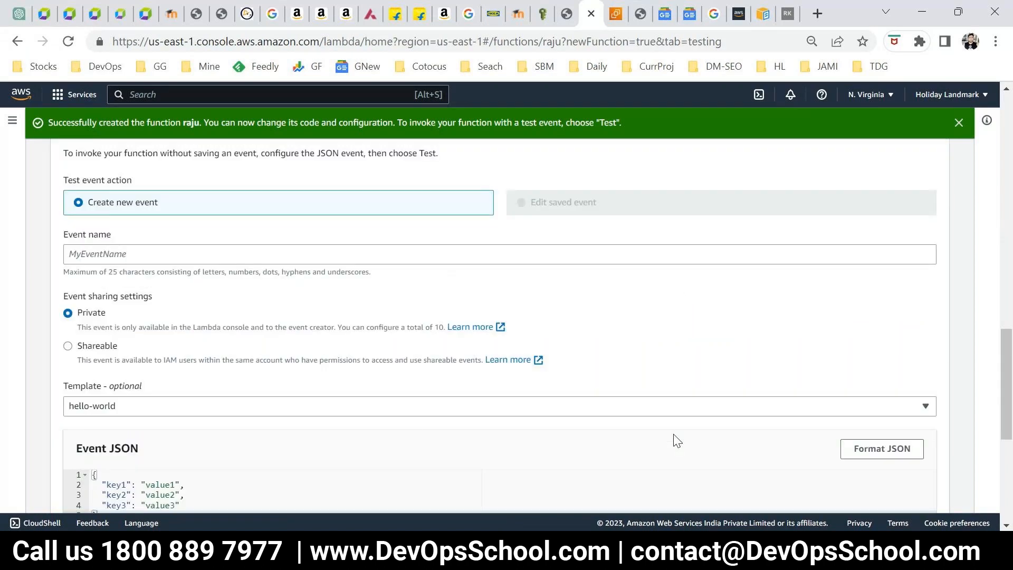
scroll(677, 440, down, 3)
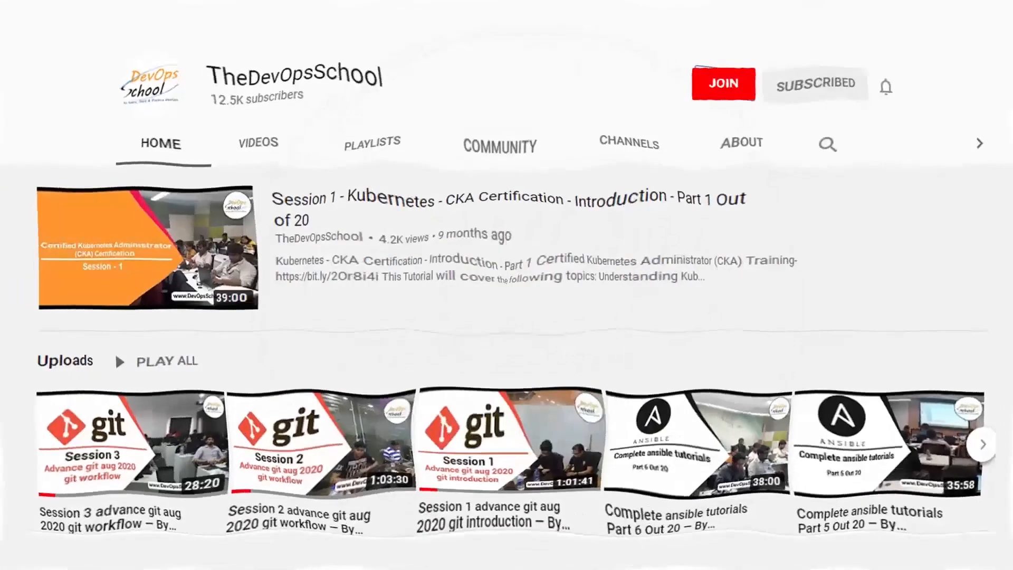
click(717, 94)
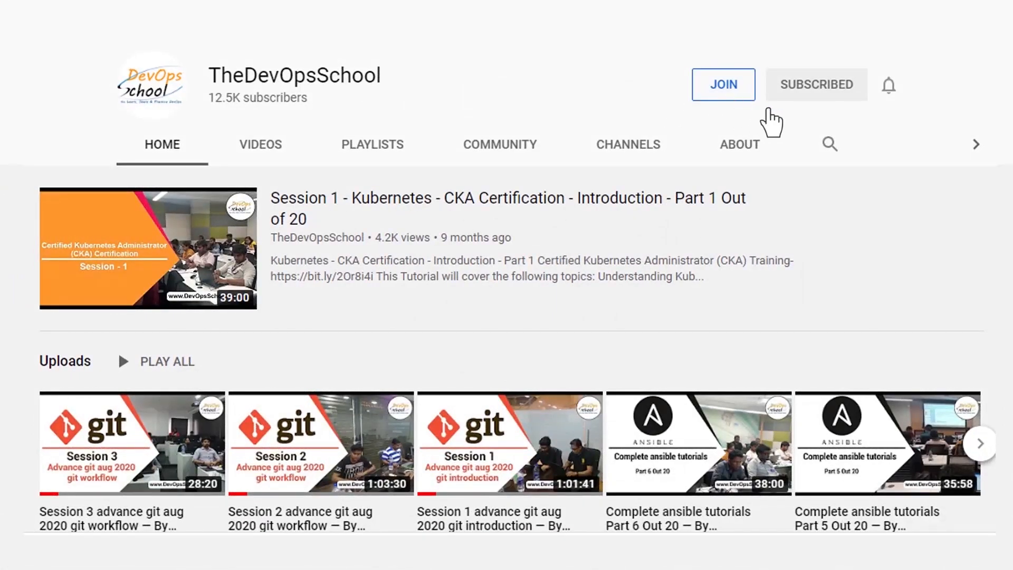